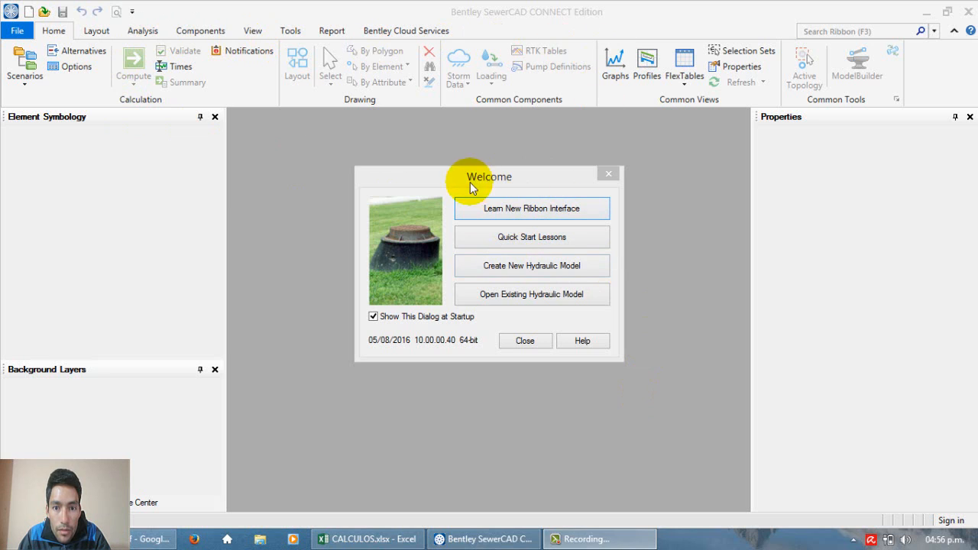
{"action": "mouse_move", "coordinate": [470, 182]}
{"action": "left_mouse_down"}
{"action": "mouse_move", "coordinate": [455, 178]}
{"action": "mouse_move", "coordinate": [483, 183]}
{"action": "left_mouse_up"}
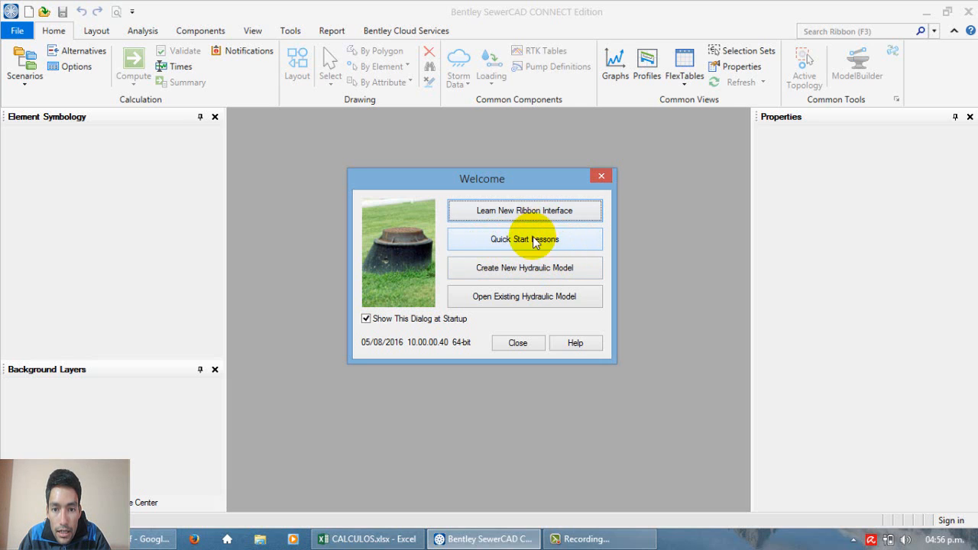
{"action": "left_click_drag", "start_coordinate": [522, 180], "coordinate": [500, 190]}
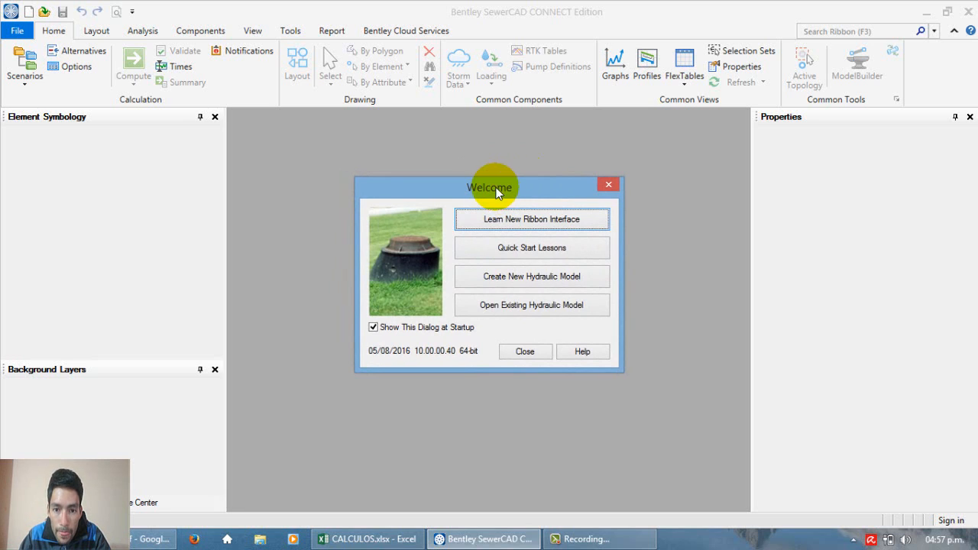
{"action": "left_click", "coordinate": [538, 277]}
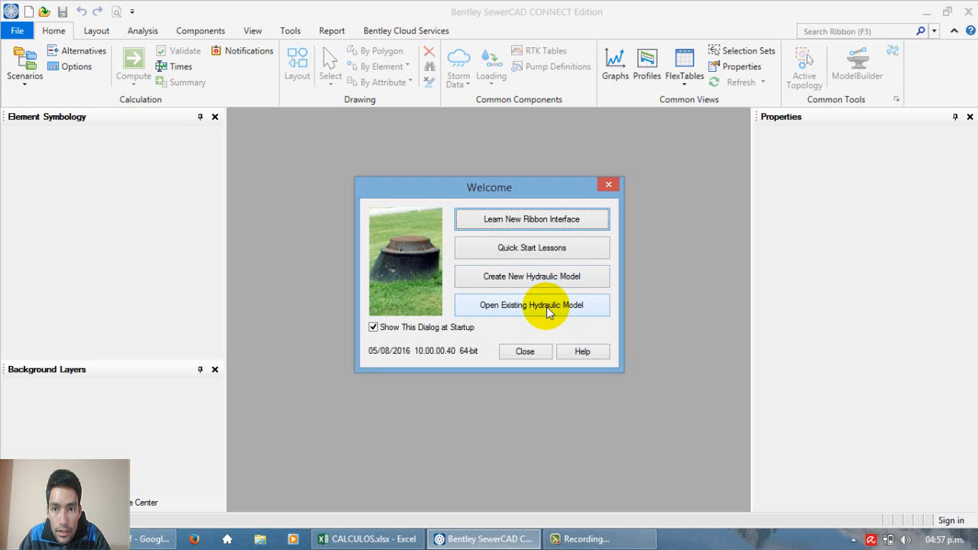
{"action": "left_click_drag", "start_coordinate": [498, 189], "coordinate": [504, 189]}
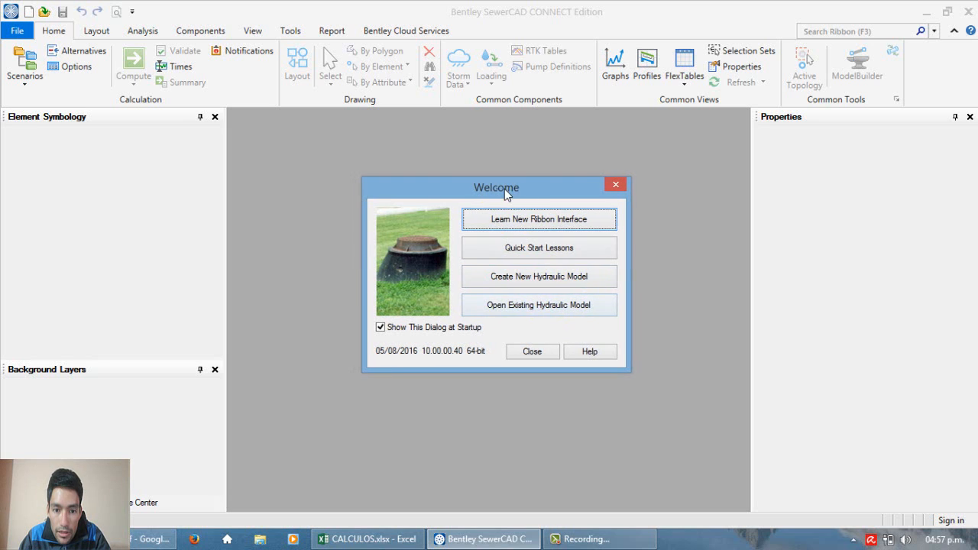
{"action": "left_click", "coordinate": [505, 189]}
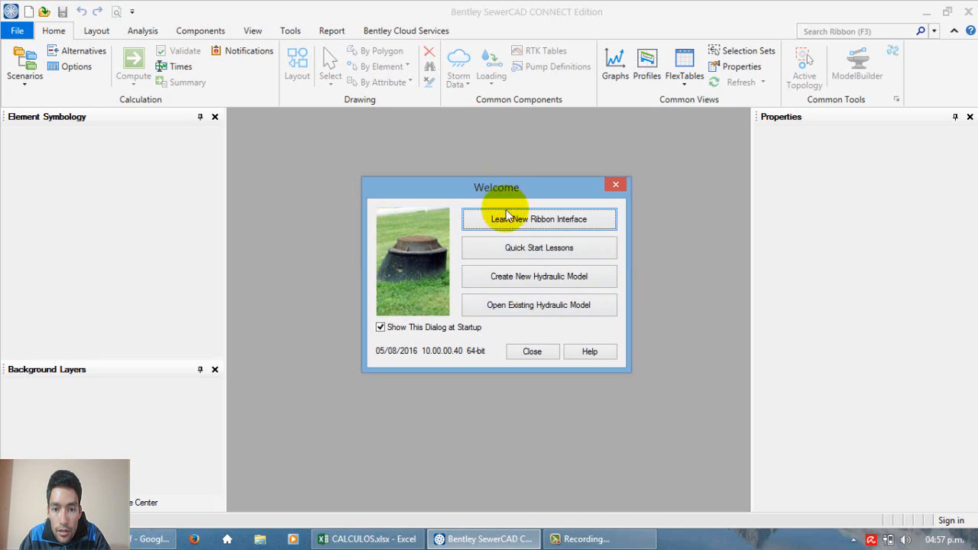
Step: Open the existing hydraulic model Diseño.stsw from the 02-DISEÑO DE SISTEMA folder
{"action": "left_click", "coordinate": [554, 310]}
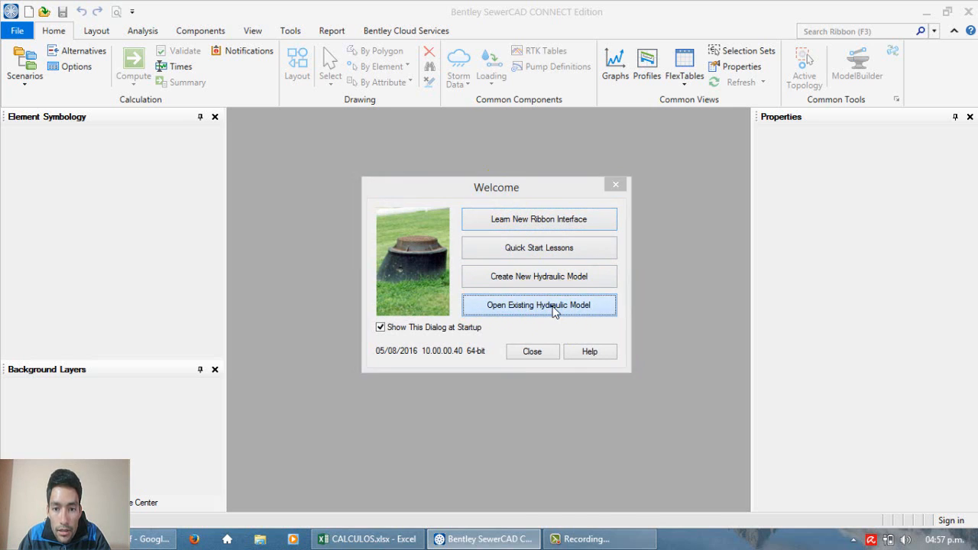
{"action": "left_click_drag", "start_coordinate": [575, 187], "coordinate": [504, 159]}
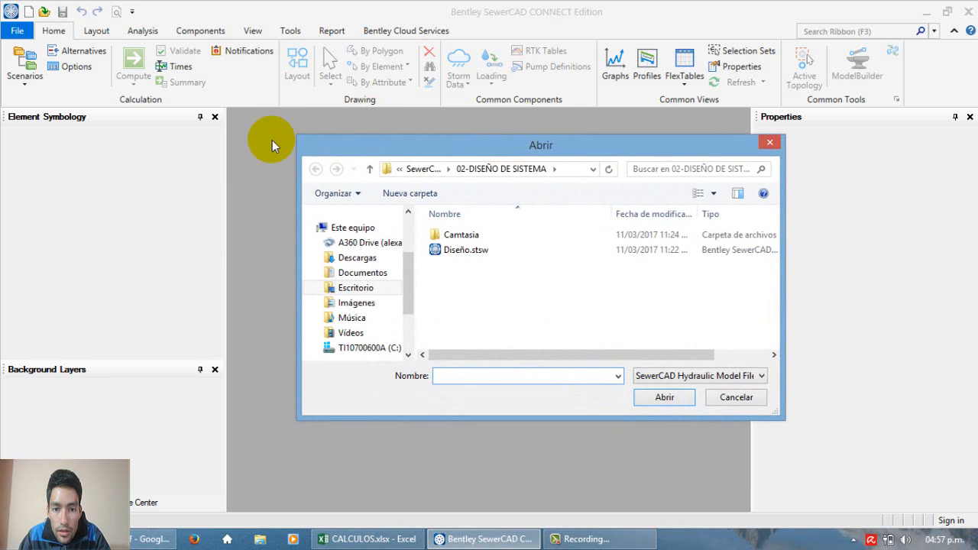
{"action": "left_click", "coordinate": [465, 250]}
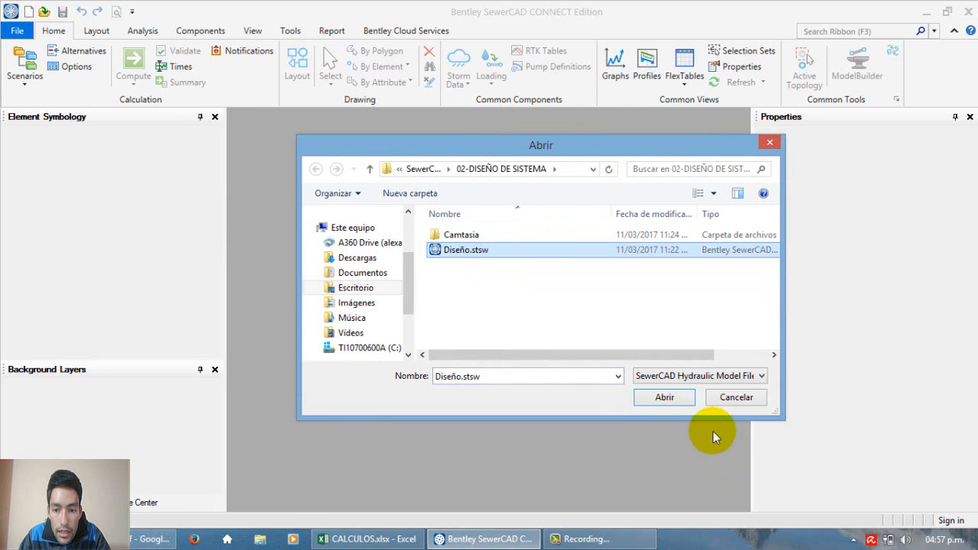
{"action": "left_click", "coordinate": [665, 397]}
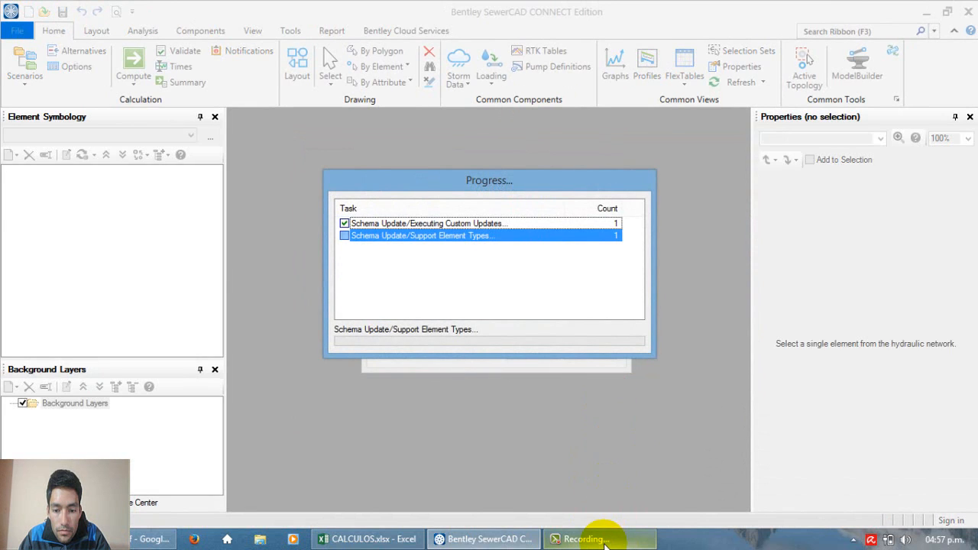
{"action": "mouse_move", "coordinate": [604, 540]}
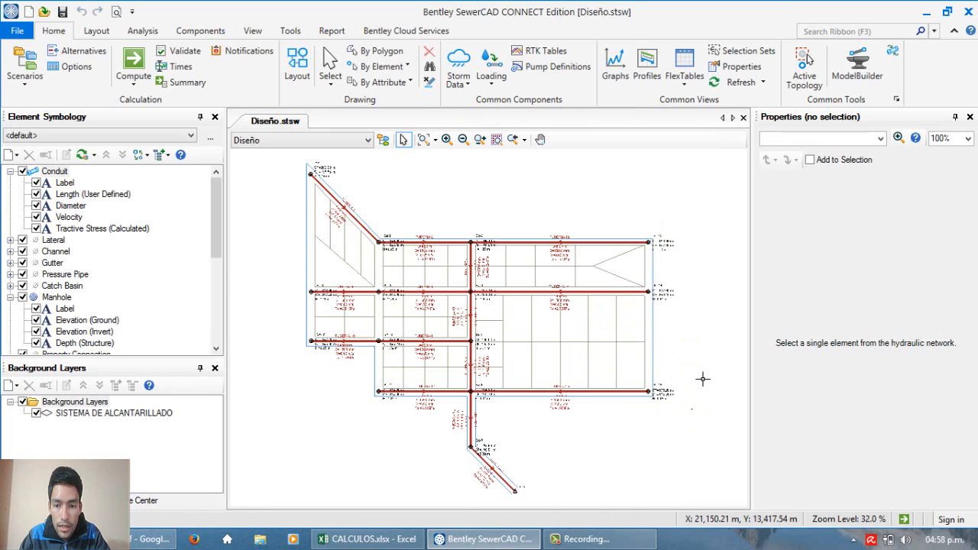
Step: Examine the sewer network layout, including the manhole elevations and depths and the pipe length, diameter, velocity and tractive stress labels
{"action": "scroll", "coordinate": [702, 379], "scroll_direction": "up", "scroll_amount": 2}
{"action": "scroll", "coordinate": [383, 252], "scroll_direction": "up", "scroll_amount": 5}
{"action": "scroll", "coordinate": [442, 201], "scroll_direction": "down", "scroll_amount": 4}
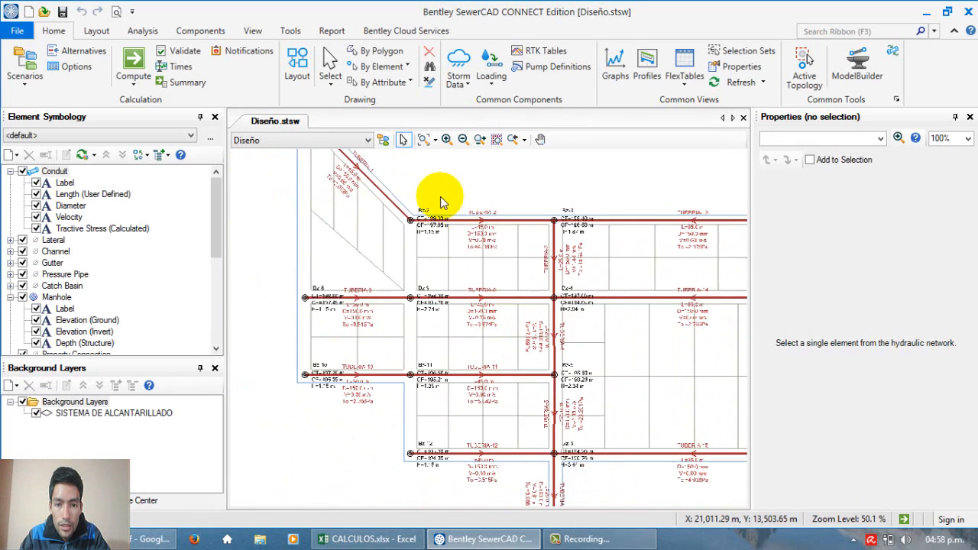
{"action": "scroll", "coordinate": [517, 459], "scroll_direction": "down", "scroll_amount": 2}
{"action": "scroll", "coordinate": [531, 327], "scroll_direction": "up", "scroll_amount": 6}
{"action": "scroll", "coordinate": [464, 338], "scroll_direction": "down", "scroll_amount": 7}
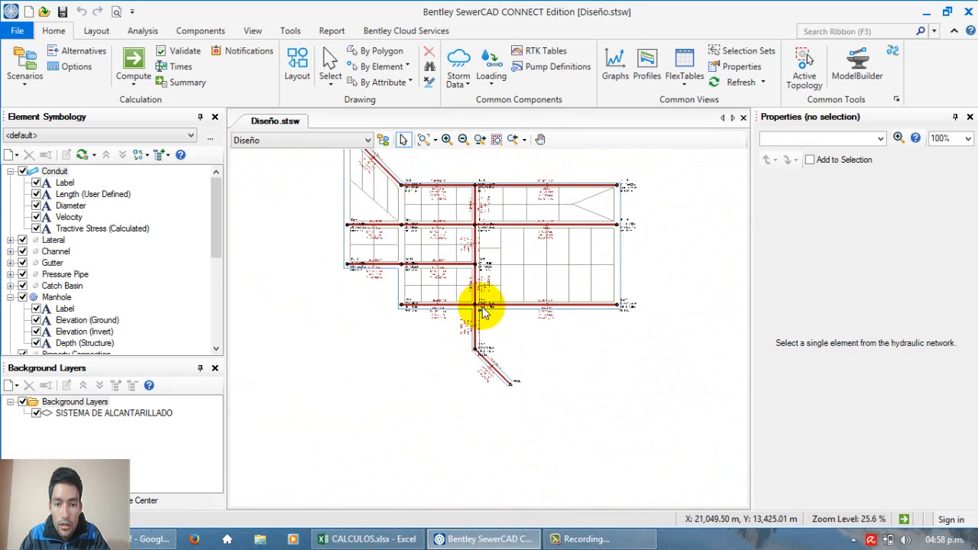
{"action": "scroll", "coordinate": [469, 193], "scroll_direction": "up", "scroll_amount": 7}
{"action": "scroll", "coordinate": [507, 301], "scroll_direction": "down", "scroll_amount": 2}
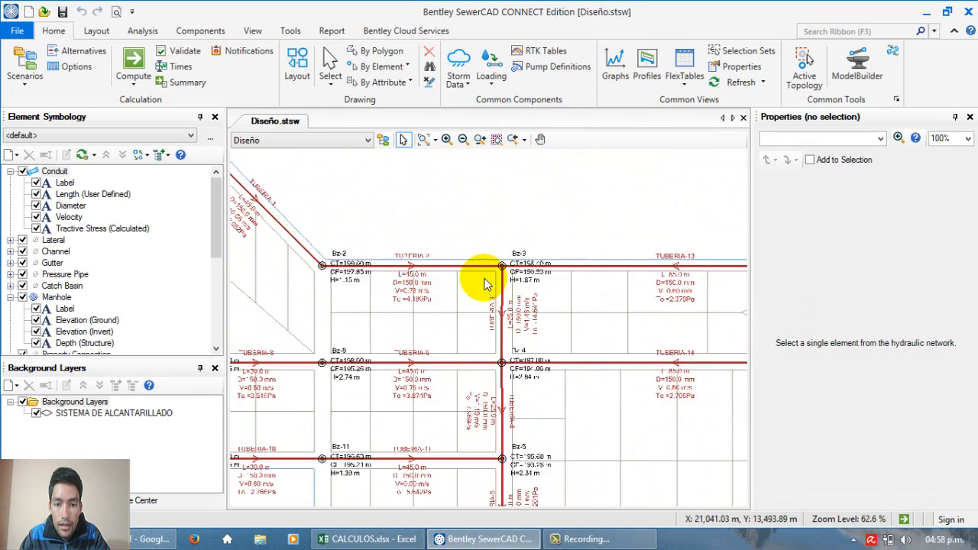
{"action": "scroll", "coordinate": [481, 281], "scroll_direction": "up", "scroll_amount": 3}
{"action": "scroll", "coordinate": [476, 278], "scroll_direction": "down", "scroll_amount": 2}
{"action": "scroll", "coordinate": [563, 283], "scroll_direction": "up", "scroll_amount": 3}
{"action": "scroll", "coordinate": [448, 284], "scroll_direction": "down", "scroll_amount": 7}
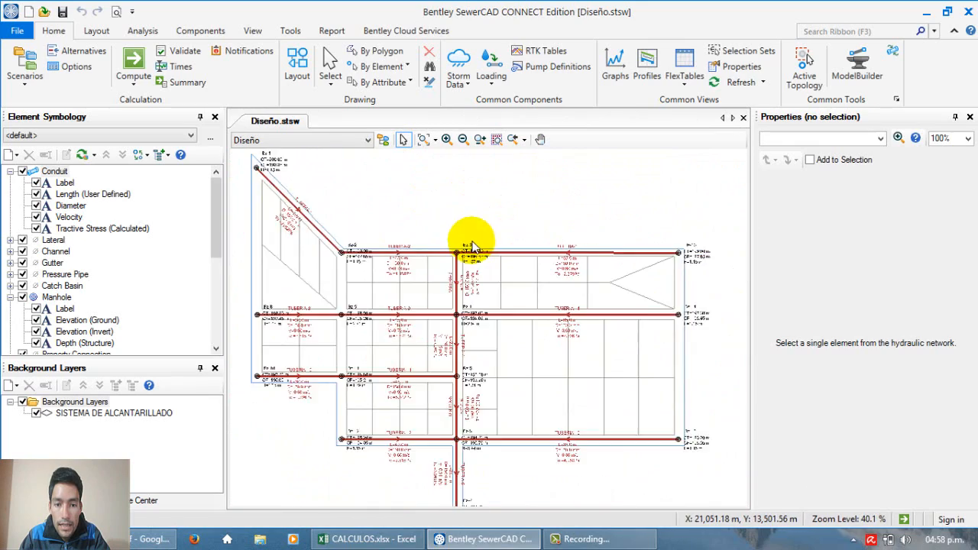
{"action": "scroll", "coordinate": [448, 328], "scroll_direction": "up", "scroll_amount": 9}
{"action": "scroll", "coordinate": [448, 328], "scroll_direction": "down", "scroll_amount": 14}
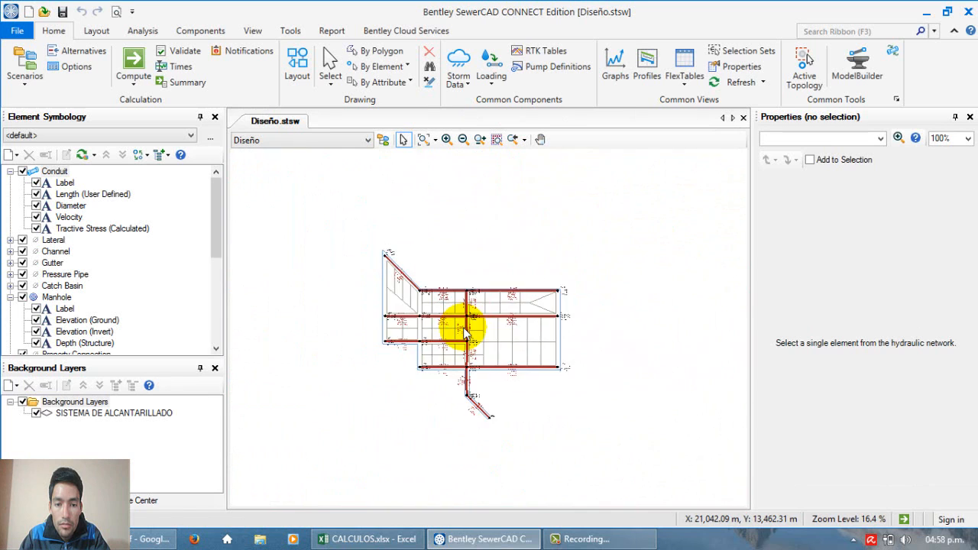
{"action": "scroll", "coordinate": [464, 333], "scroll_direction": "up", "scroll_amount": 6}
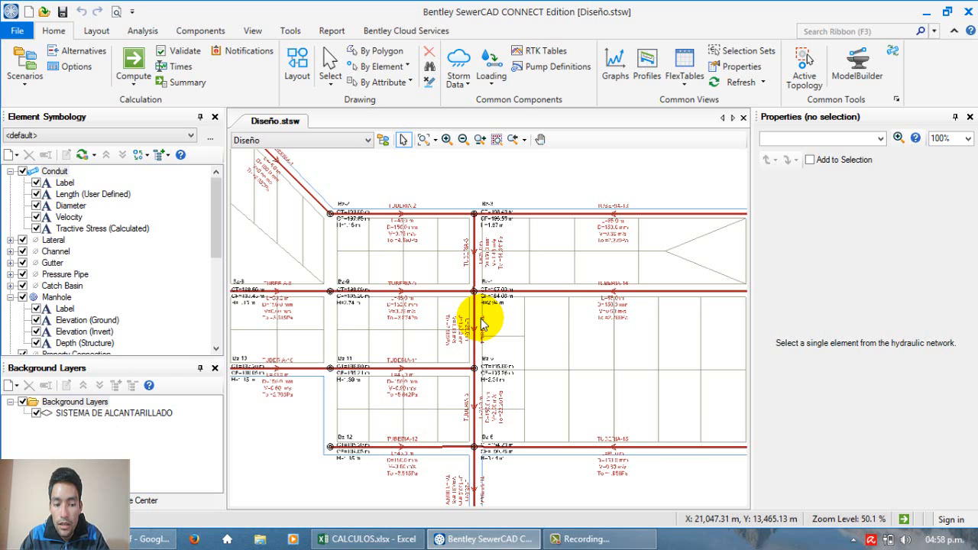
{"action": "scroll", "coordinate": [481, 325], "scroll_direction": "up", "scroll_amount": 1}
{"action": "scroll", "coordinate": [476, 313], "scroll_direction": "down", "scroll_amount": 5}
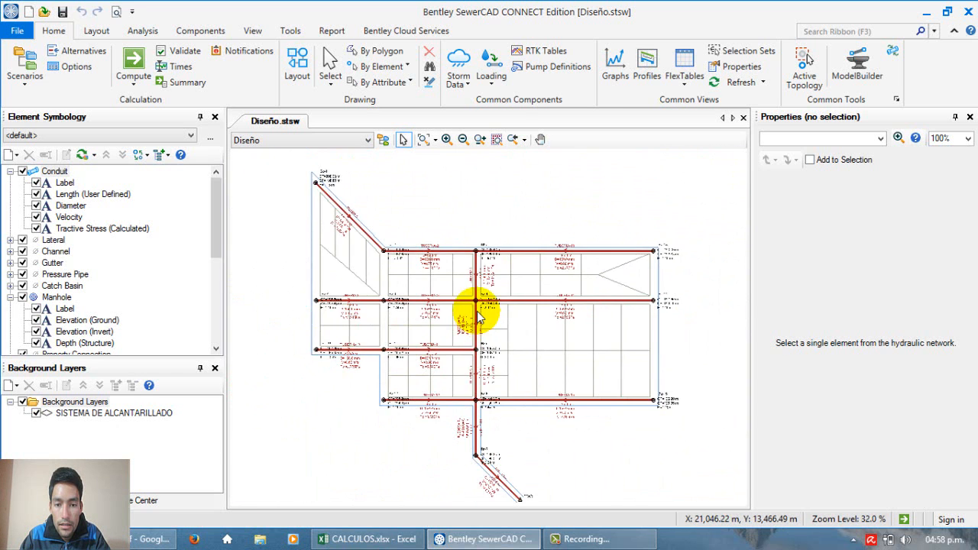
{"action": "scroll", "coordinate": [474, 264], "scroll_direction": "up", "scroll_amount": 4}
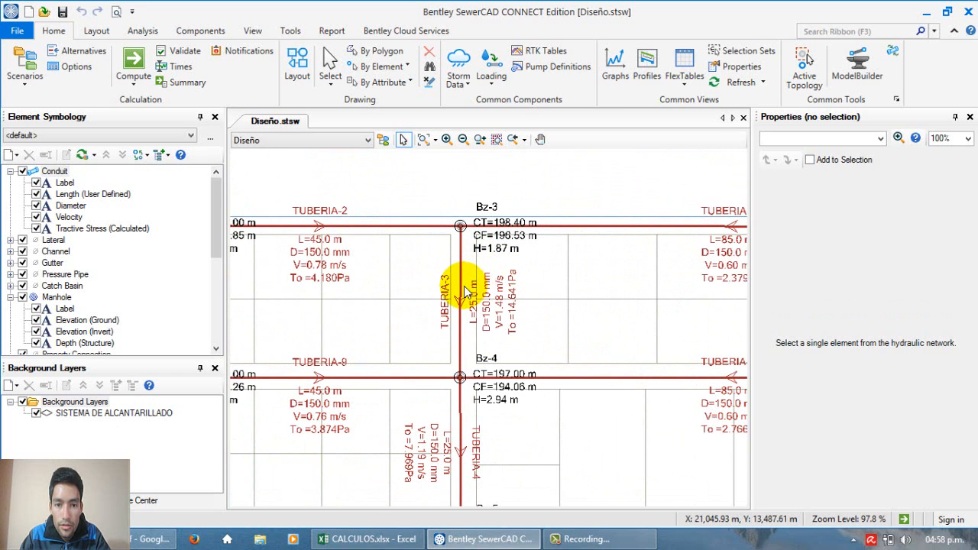
{"action": "scroll", "coordinate": [464, 292], "scroll_direction": "down", "scroll_amount": 4}
{"action": "scroll", "coordinate": [386, 260], "scroll_direction": "up", "scroll_amount": 5}
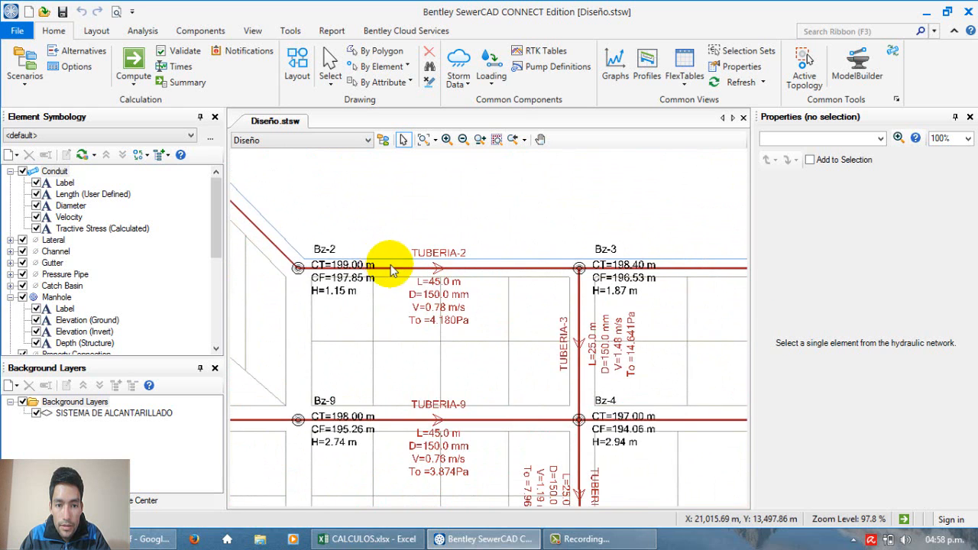
{"action": "scroll", "coordinate": [399, 275], "scroll_direction": "down", "scroll_amount": 3}
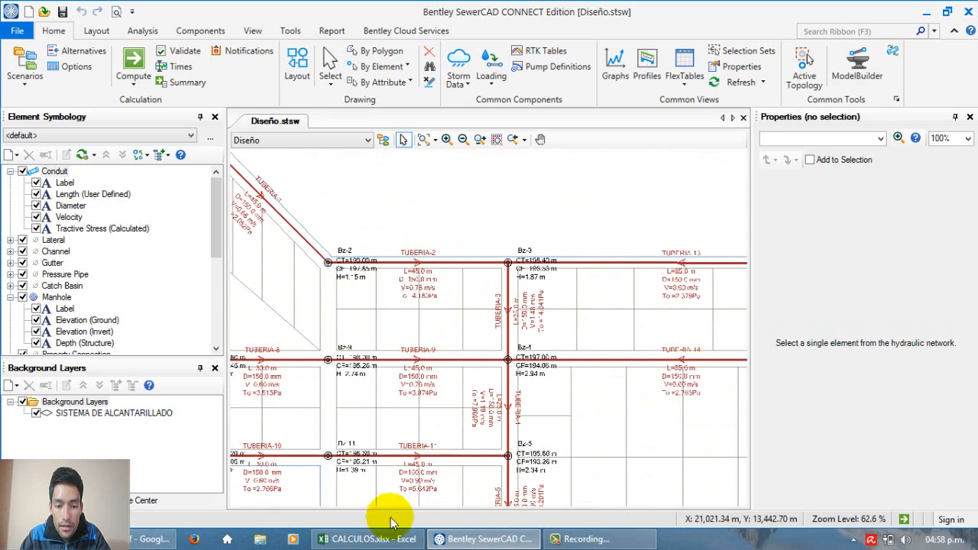
Step: Check the design flow table in CALCULOS.xlsx in Excel, and return to SewerCAD to compare it with the network's pipes
{"action": "left_click", "coordinate": [359, 539]}
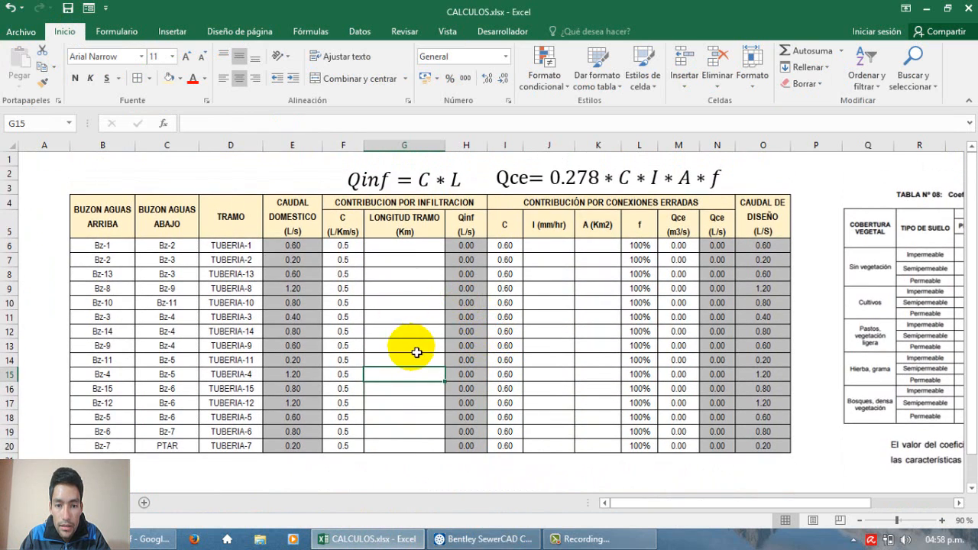
{"action": "left_click", "coordinate": [353, 537]}
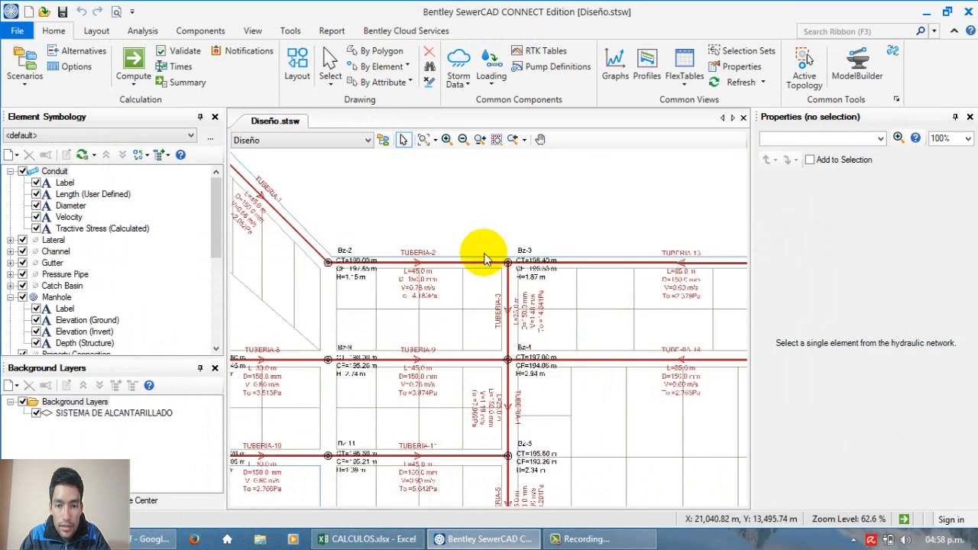
{"action": "scroll", "coordinate": [530, 342], "scroll_direction": "up", "scroll_amount": 2}
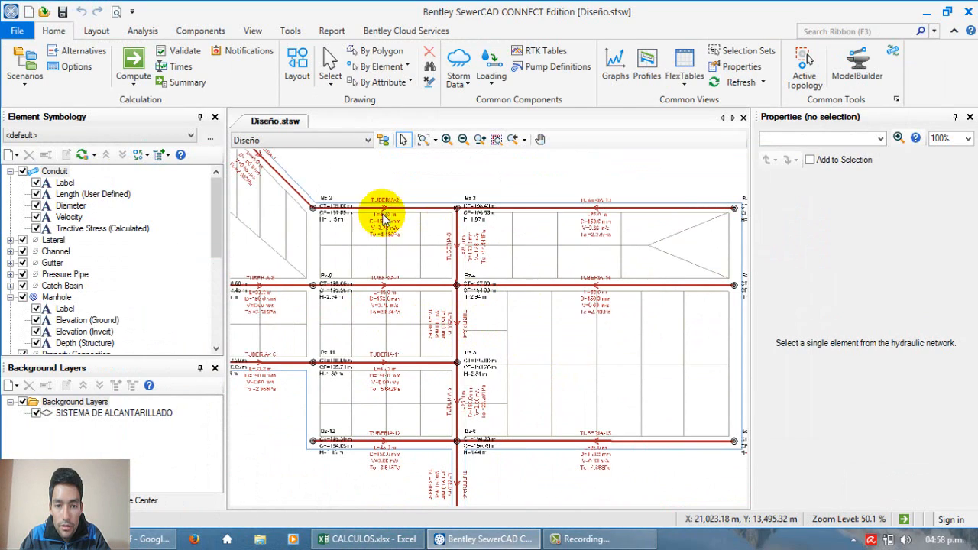
{"action": "scroll", "coordinate": [470, 255], "scroll_direction": "down", "scroll_amount": 1}
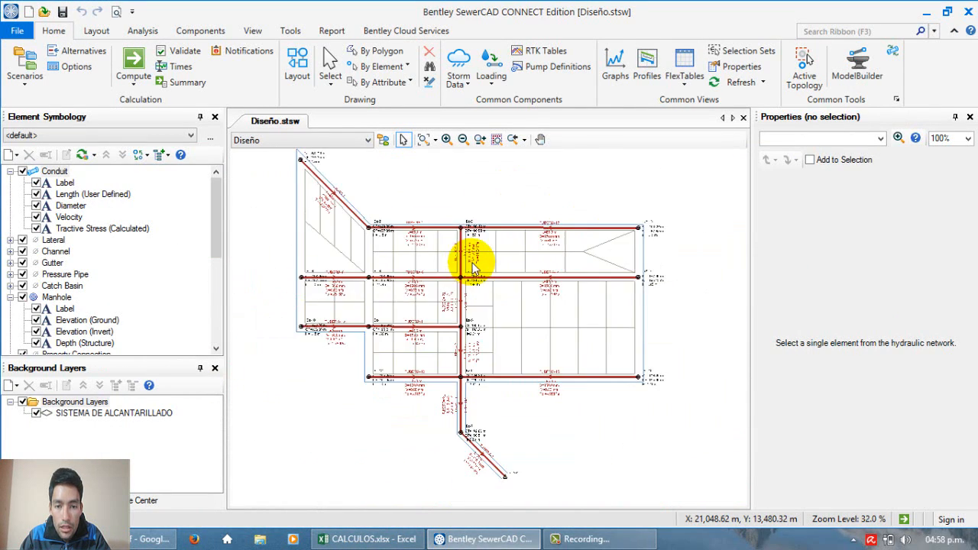
{"action": "scroll", "coordinate": [360, 343], "scroll_direction": "up", "scroll_amount": 2}
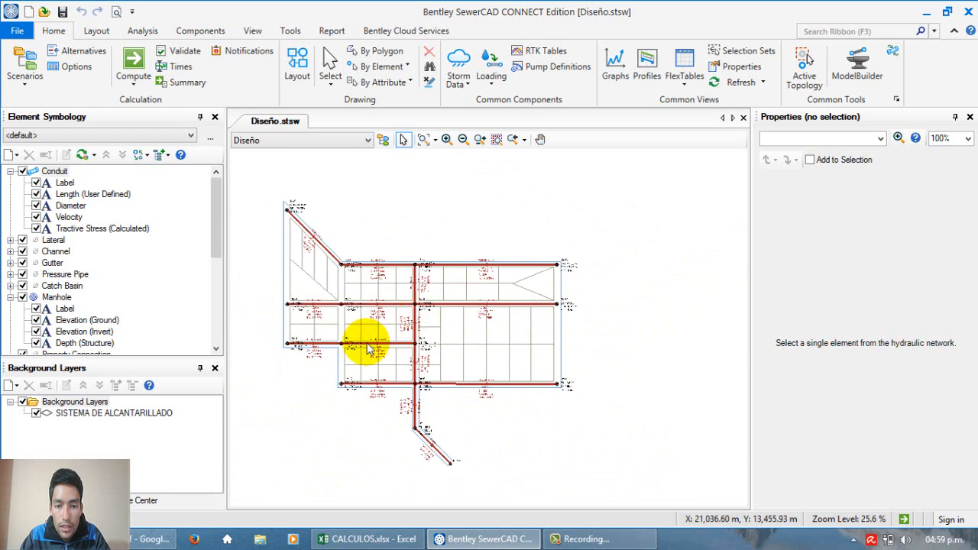
{"action": "scroll", "coordinate": [495, 325], "scroll_direction": "down", "scroll_amount": 1}
{"action": "scroll", "coordinate": [507, 319], "scroll_direction": "up", "scroll_amount": 2}
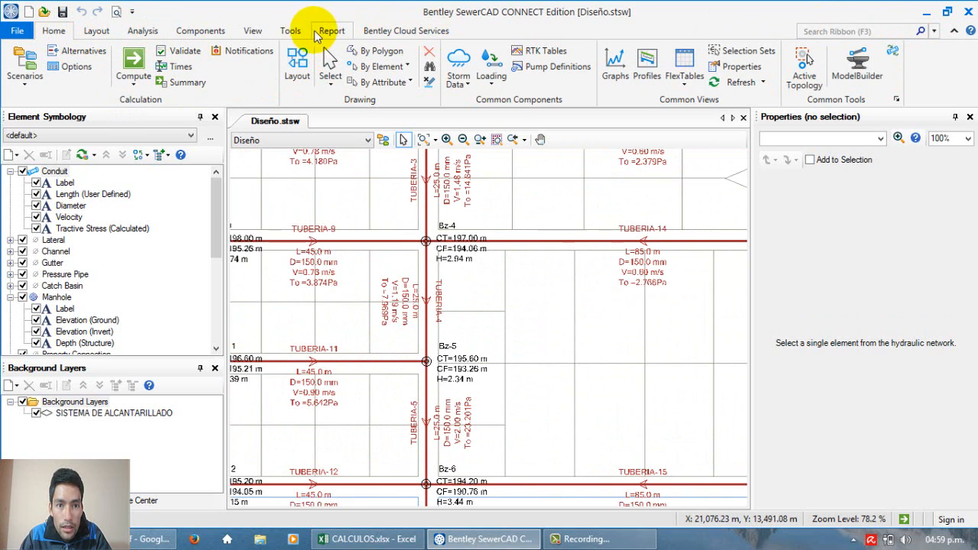
{"action": "left_click", "coordinate": [26, 84]}
{"action": "left_click", "coordinate": [26, 84]}
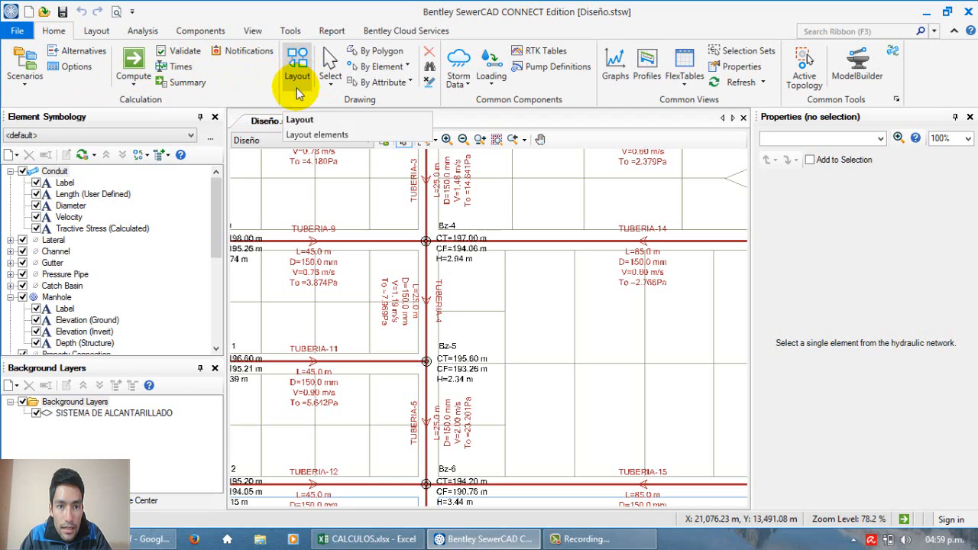
{"action": "left_click", "coordinate": [461, 86]}
{"action": "left_click", "coordinate": [461, 87]}
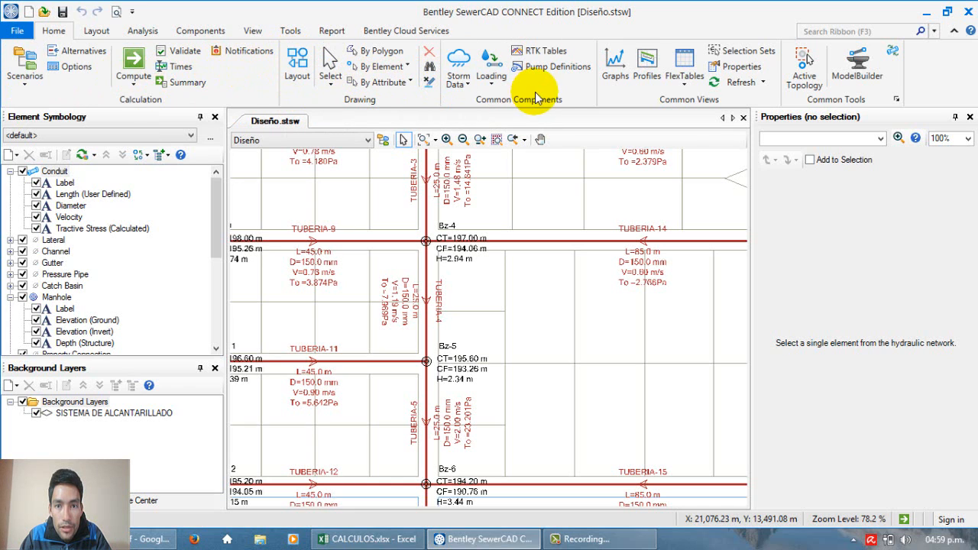
{"action": "left_click", "coordinate": [94, 33]}
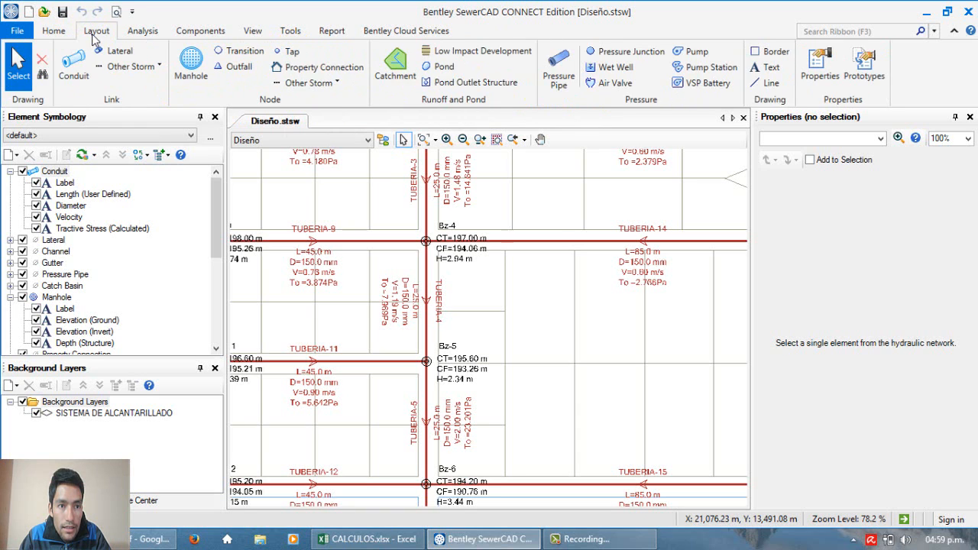
{"action": "left_click", "coordinate": [164, 33]}
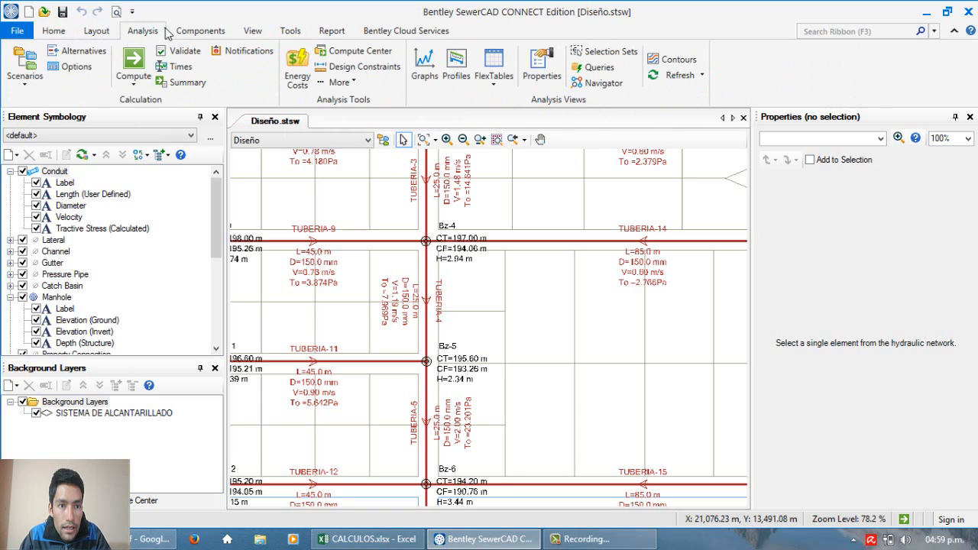
{"action": "left_click", "coordinate": [102, 31]}
{"action": "left_click", "coordinate": [66, 32]}
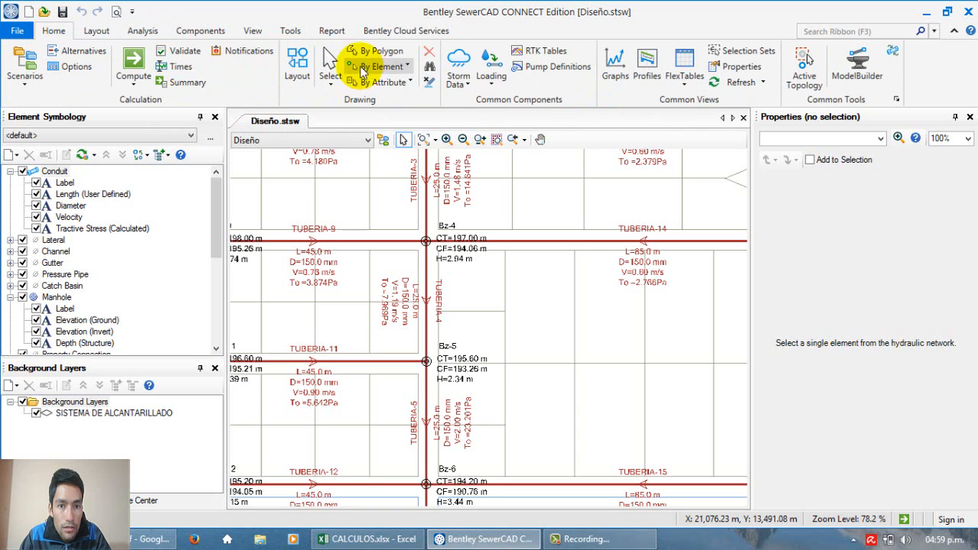
{"action": "left_click", "coordinate": [102, 31]}
{"action": "left_click", "coordinate": [145, 34]}
{"action": "left_click", "coordinate": [205, 32]}
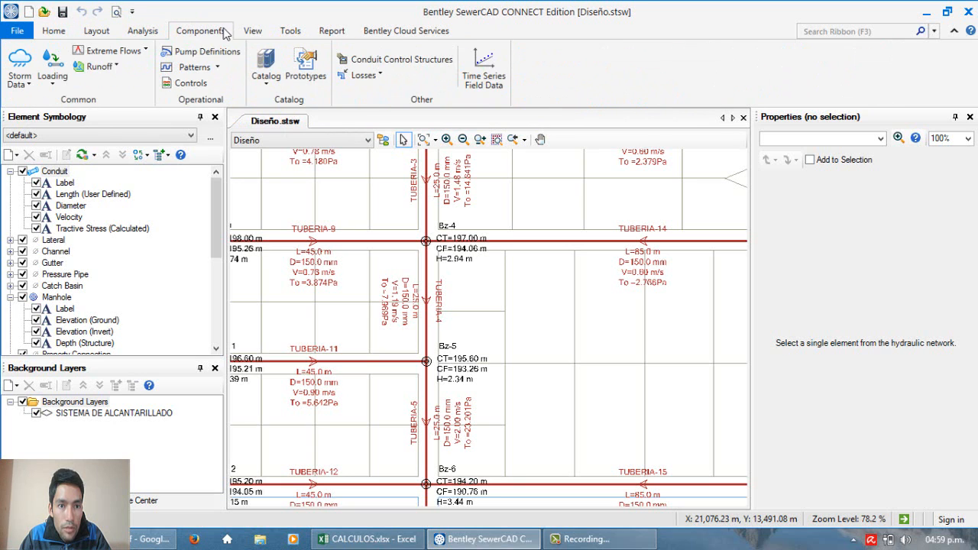
{"action": "left_click", "coordinate": [255, 32]}
{"action": "left_click", "coordinate": [293, 32]}
{"action": "left_click", "coordinate": [336, 33]}
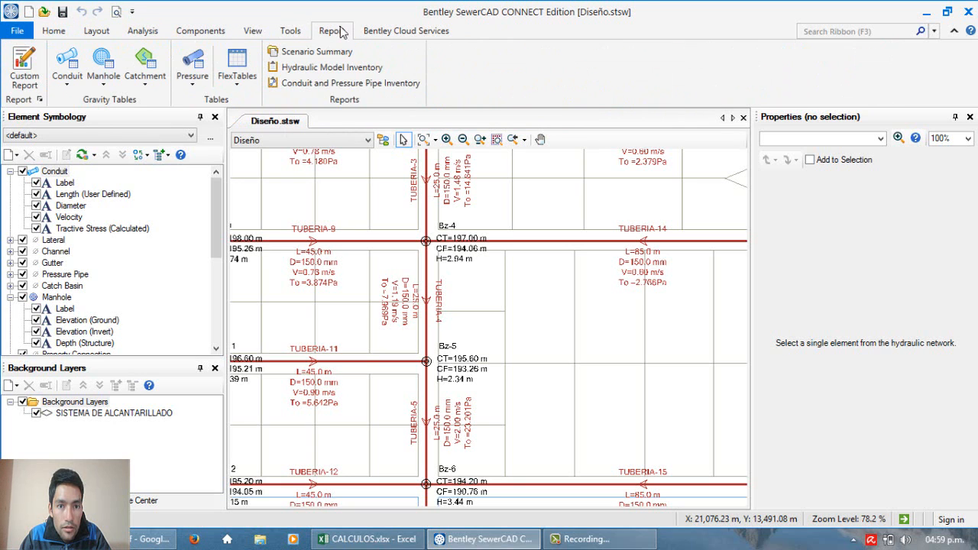
{"action": "left_click", "coordinate": [289, 32]}
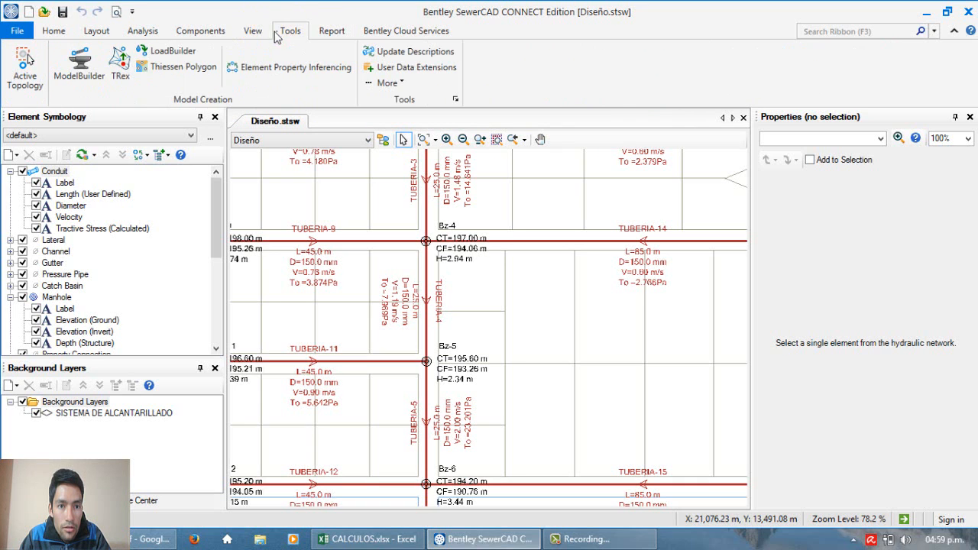
{"action": "left_click", "coordinate": [254, 34]}
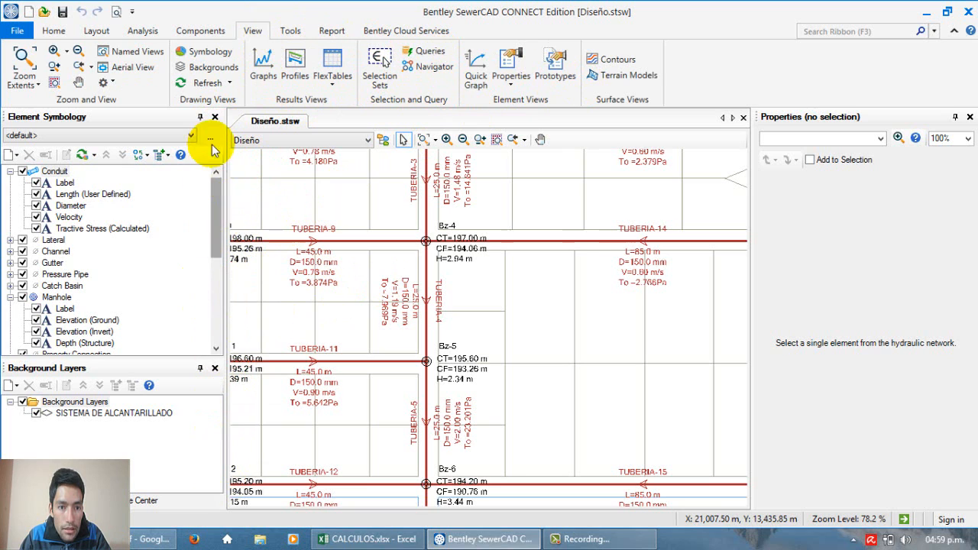
Step: Review the layout elements available for building the sewer network, including the Property Connection and Tap nodes, without placing any
{"action": "left_click", "coordinate": [94, 30]}
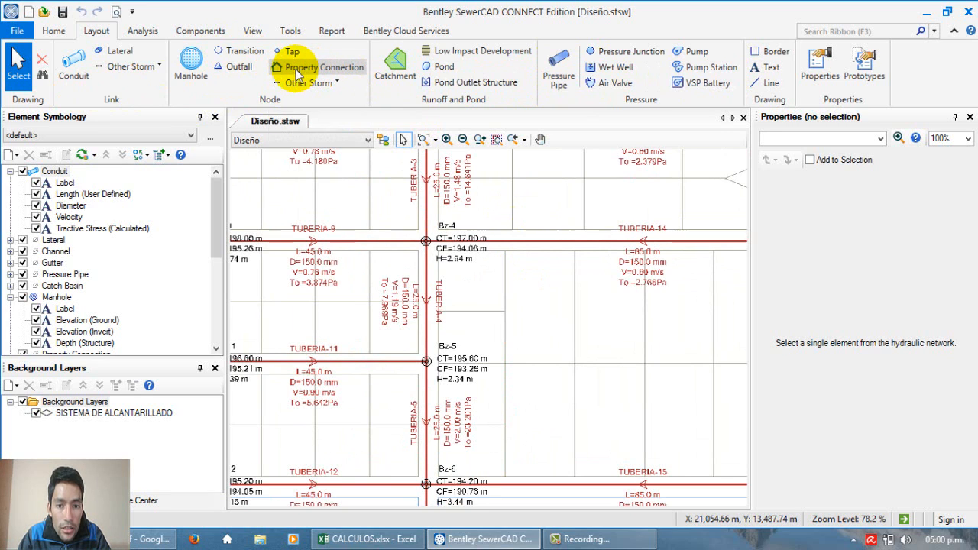
{"action": "scroll", "coordinate": [390, 260], "scroll_direction": "down", "scroll_amount": 3}
{"action": "scroll", "coordinate": [369, 184], "scroll_direction": "up", "scroll_amount": 4}
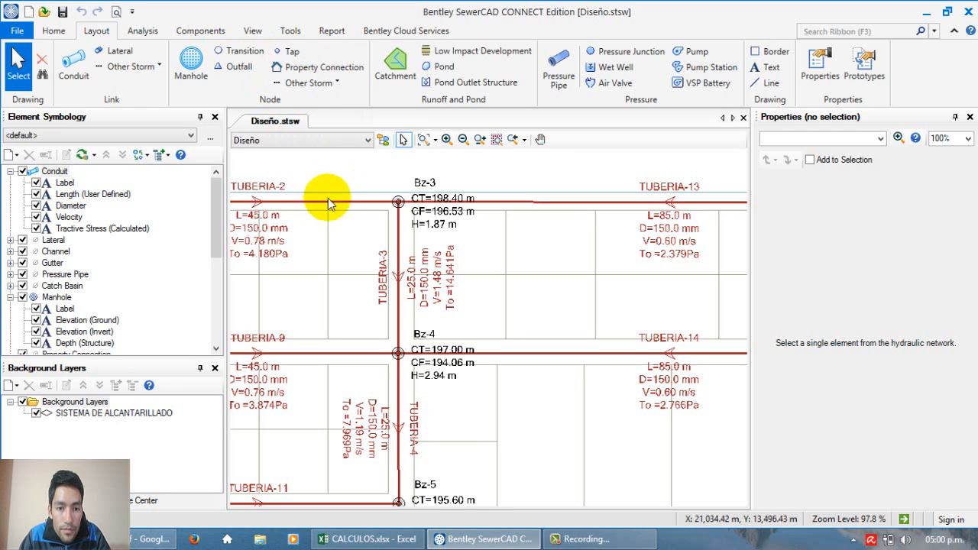
{"action": "scroll", "coordinate": [336, 208], "scroll_direction": "down", "scroll_amount": 2}
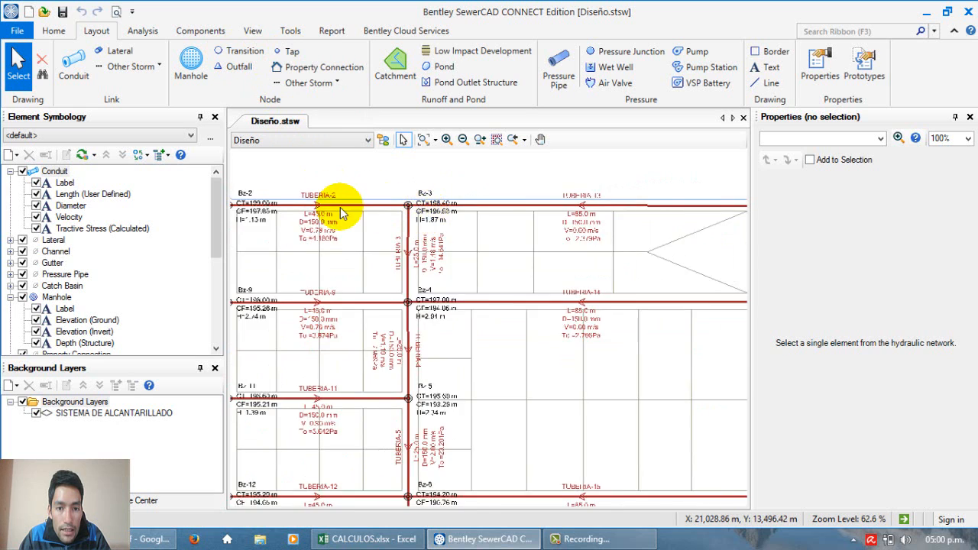
{"action": "scroll", "coordinate": [342, 214], "scroll_direction": "up", "scroll_amount": 3}
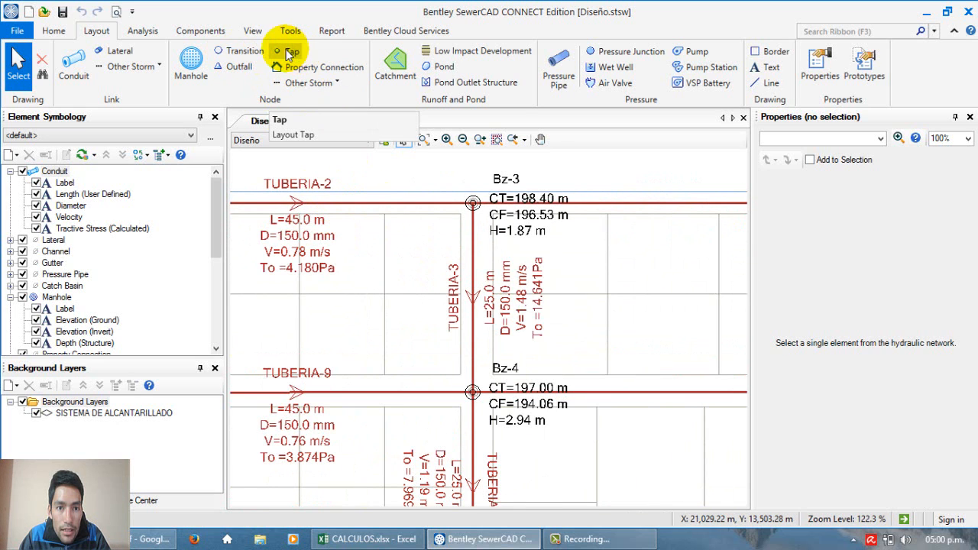
{"action": "left_click", "coordinate": [310, 68]}
{"action": "left_click", "coordinate": [291, 51]}
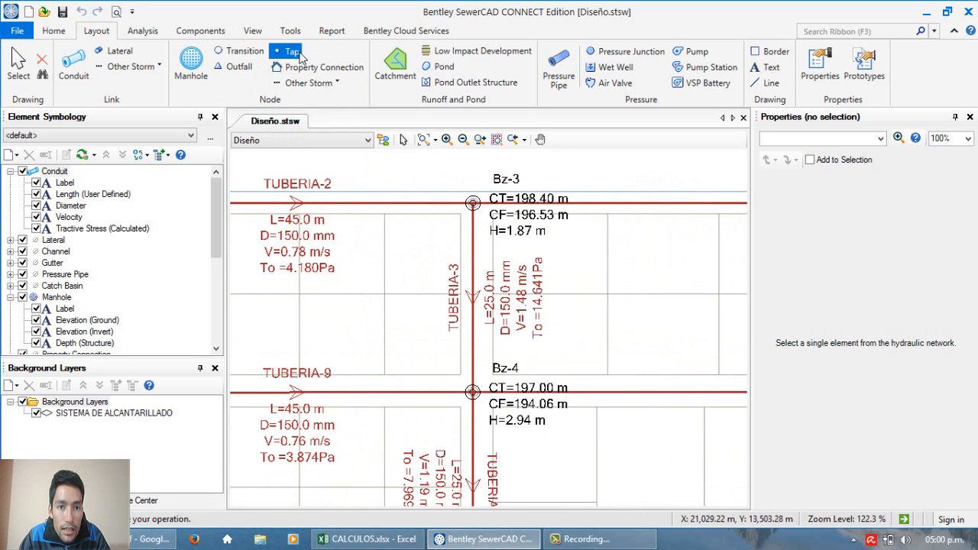
{"action": "key", "text": "Escape"}
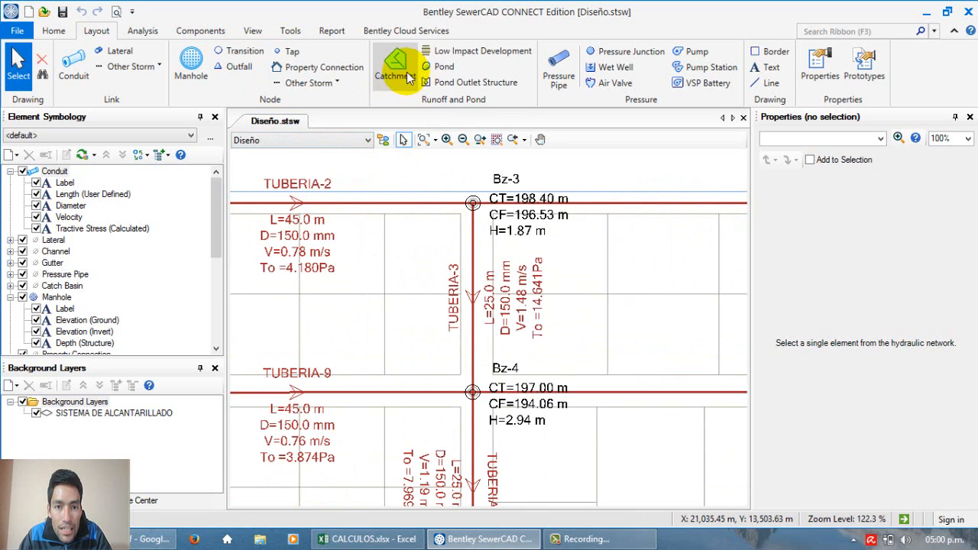
Step: Examine the pipes and manholes around Bz-3 and Bz-4 alongside the runoff, pond and pressure layout elements
{"action": "scroll", "coordinate": [390, 277], "scroll_direction": "down", "scroll_amount": 2}
{"action": "scroll", "coordinate": [393, 271], "scroll_direction": "down", "scroll_amount": 1}
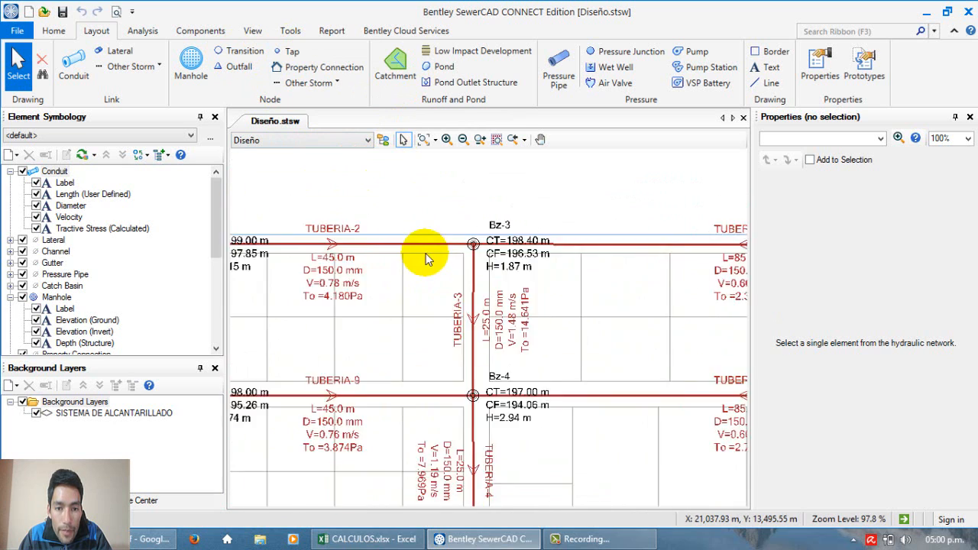
{"action": "scroll", "coordinate": [424, 246], "scroll_direction": "up", "scroll_amount": 5}
{"action": "scroll", "coordinate": [421, 198], "scroll_direction": "down", "scroll_amount": 2}
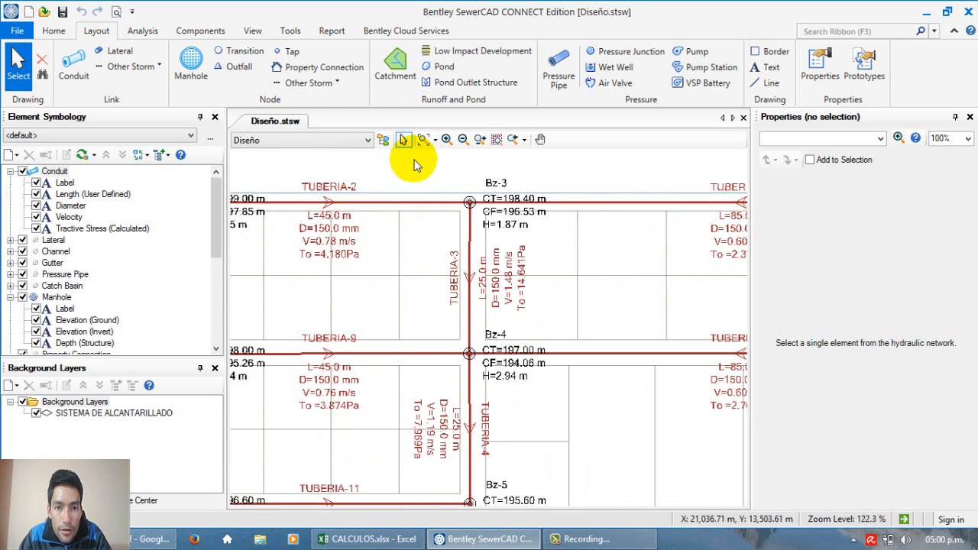
{"action": "scroll", "coordinate": [428, 190], "scroll_direction": "up", "scroll_amount": 2}
{"action": "scroll", "coordinate": [428, 195], "scroll_direction": "up", "scroll_amount": 1}
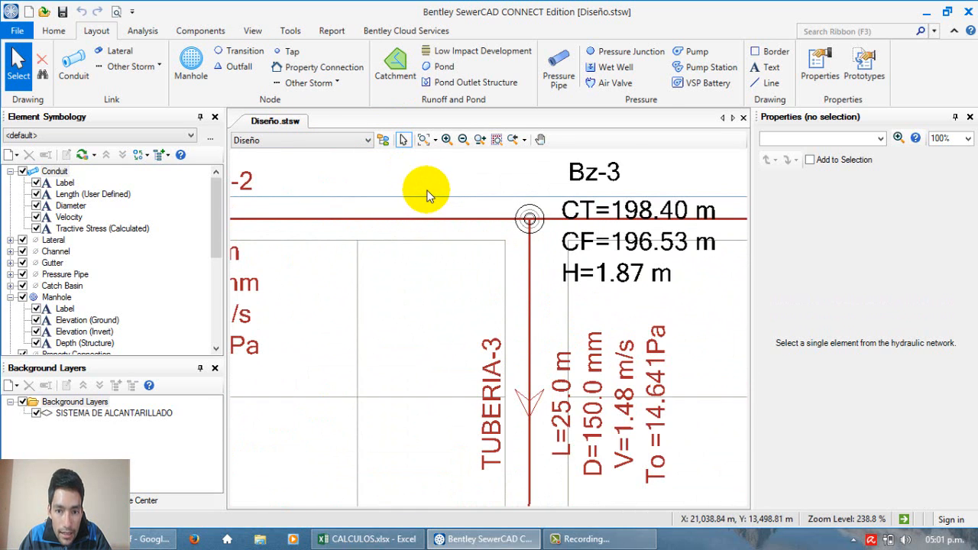
{"action": "scroll", "coordinate": [428, 196], "scroll_direction": "down", "scroll_amount": 2}
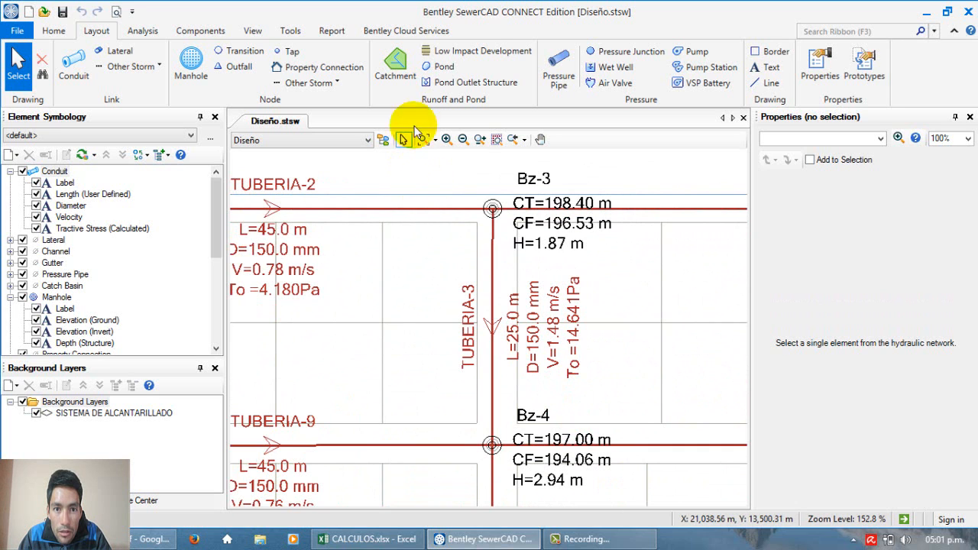
{"action": "scroll", "coordinate": [414, 223], "scroll_direction": "down", "scroll_amount": 3}
{"action": "scroll", "coordinate": [414, 223], "scroll_direction": "up", "scroll_amount": 2}
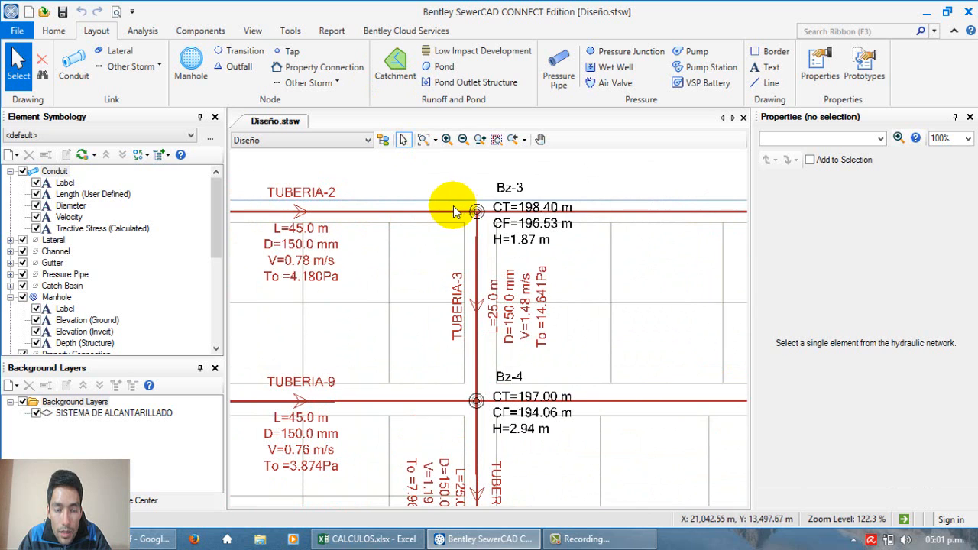
{"action": "scroll", "coordinate": [452, 211], "scroll_direction": "down", "scroll_amount": 2}
{"action": "scroll", "coordinate": [452, 211], "scroll_direction": "up", "scroll_amount": 3}
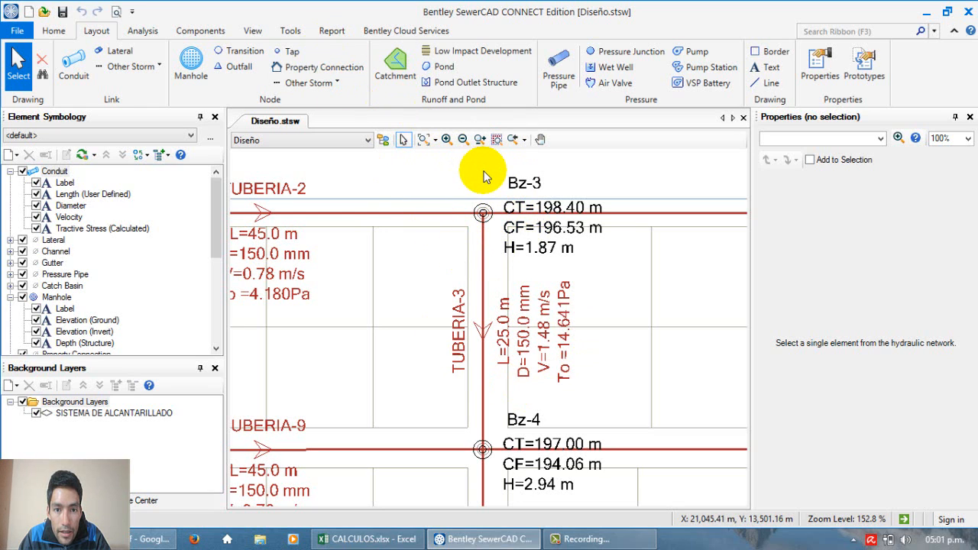
{"action": "scroll", "coordinate": [484, 177], "scroll_direction": "down", "scroll_amount": 3}
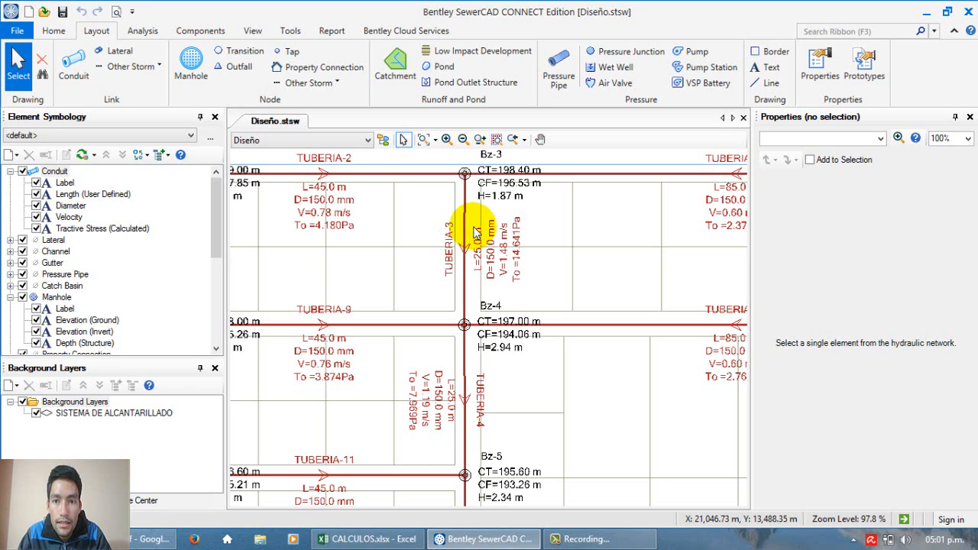
{"action": "scroll", "coordinate": [482, 219], "scroll_direction": "down", "scroll_amount": 1}
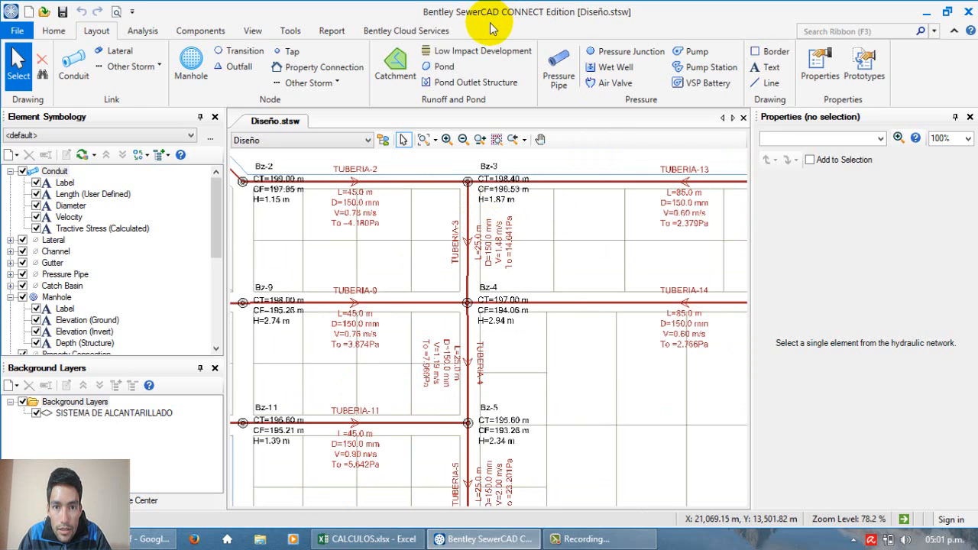
{"action": "scroll", "coordinate": [522, 240], "scroll_direction": "down", "scroll_amount": 1}
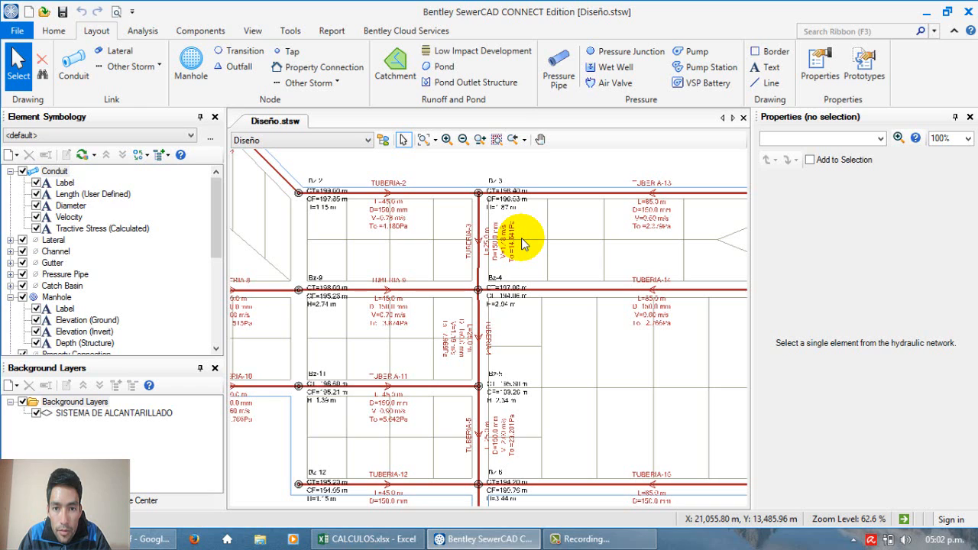
{"action": "scroll", "coordinate": [521, 238], "scroll_direction": "up", "scroll_amount": 1}
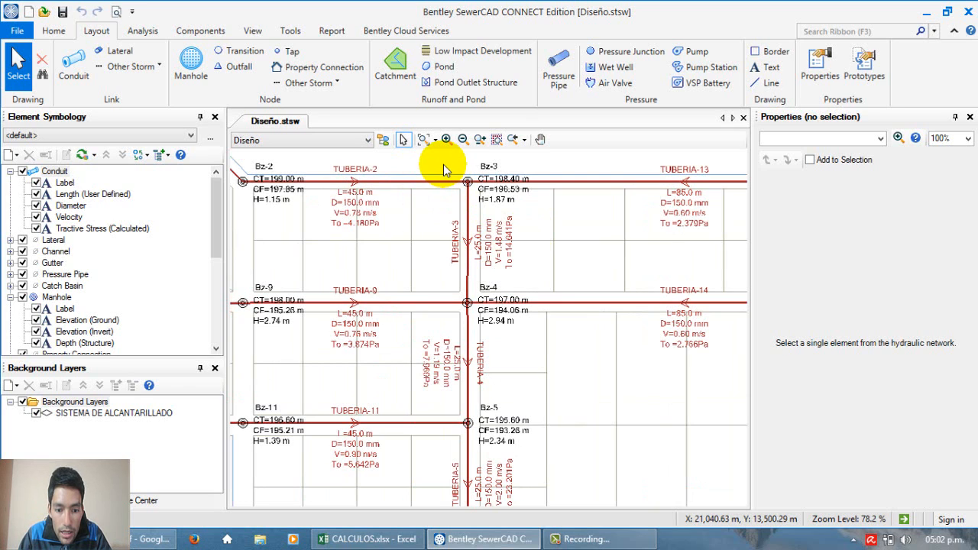
{"action": "scroll", "coordinate": [452, 169], "scroll_direction": "up", "scroll_amount": 1}
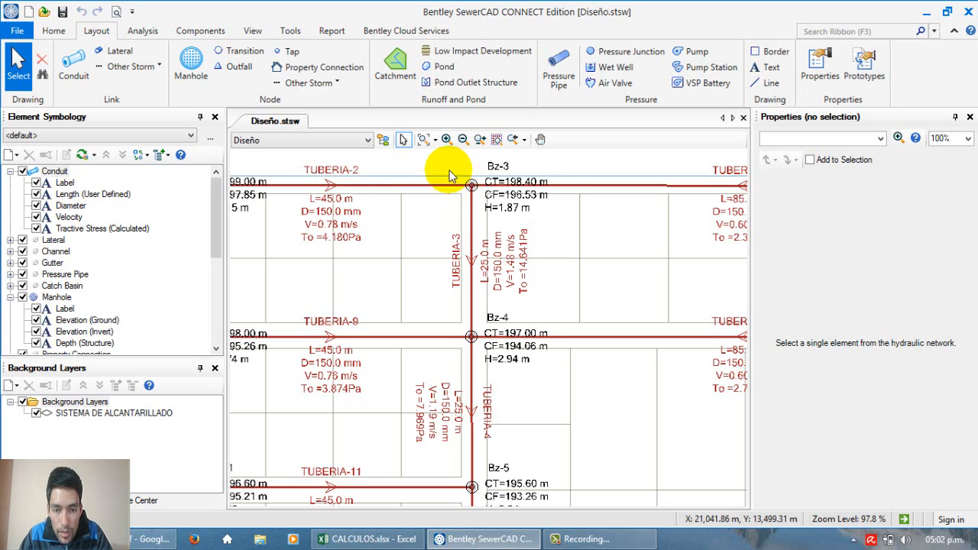
Step: Go to the desktop and locate the shortcut for SewerCAD for Autodesk AutoCAD Civil 3D 2017
{"action": "left_click", "coordinate": [473, 539]}
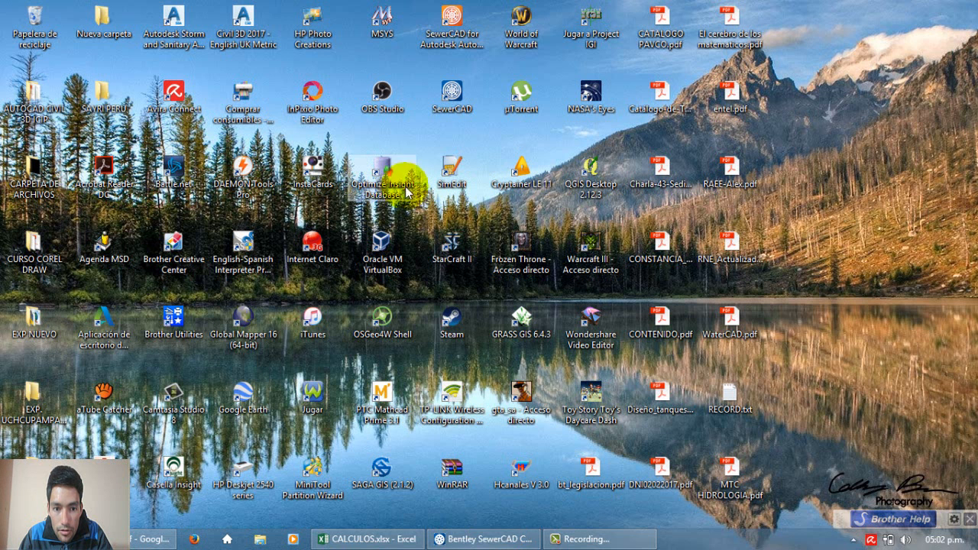
{"action": "left_click", "coordinate": [447, 24]}
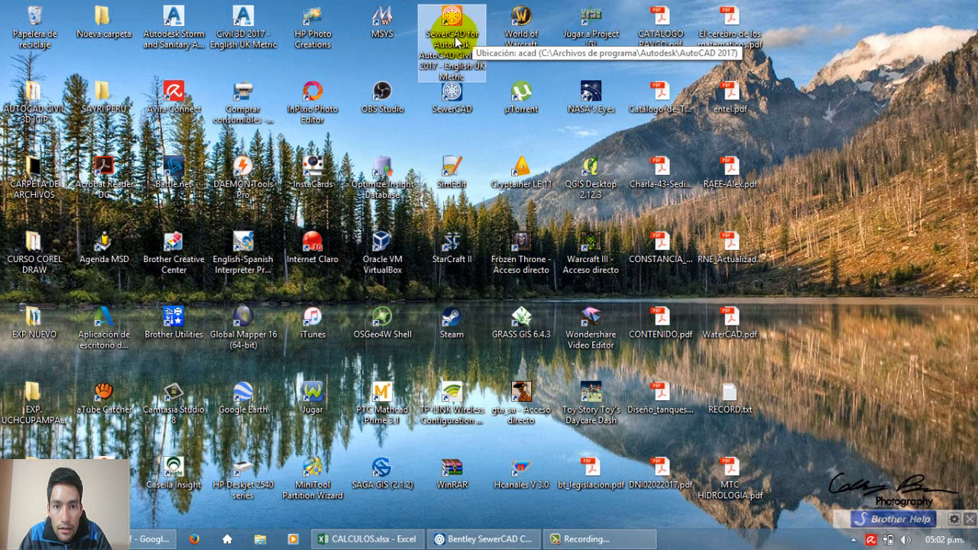
{"action": "left_click", "coordinate": [480, 146]}
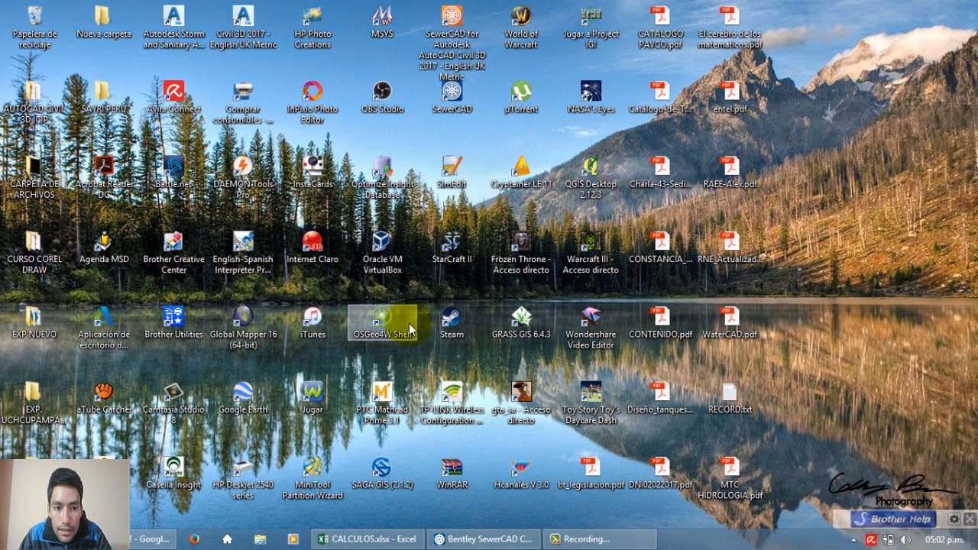
Step: Return to SewerCAD and examine the pipe junction at manhole Bz-4 and its connected pipes
{"action": "left_click", "coordinate": [475, 539]}
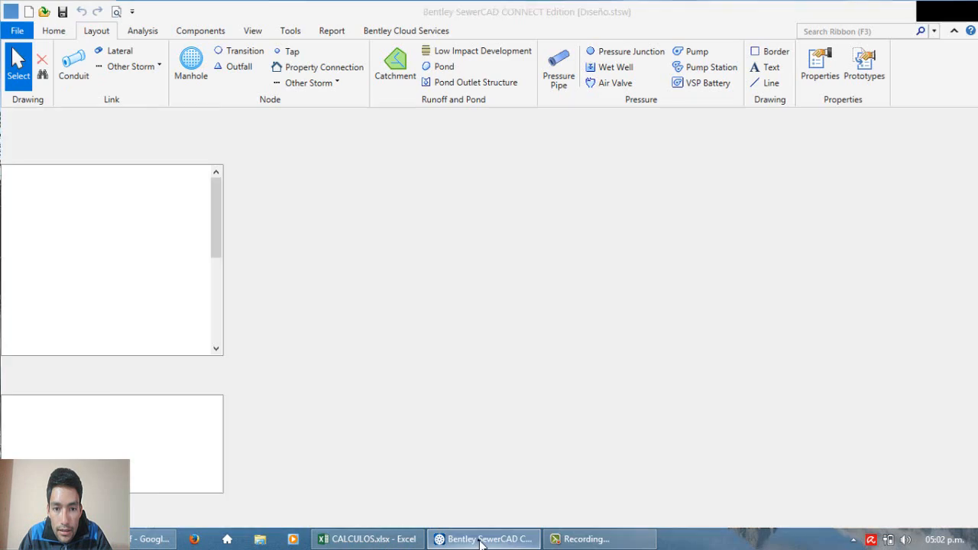
{"action": "scroll", "coordinate": [481, 256], "scroll_direction": "down", "scroll_amount": 5}
{"action": "scroll", "coordinate": [474, 264], "scroll_direction": "up", "scroll_amount": 4}
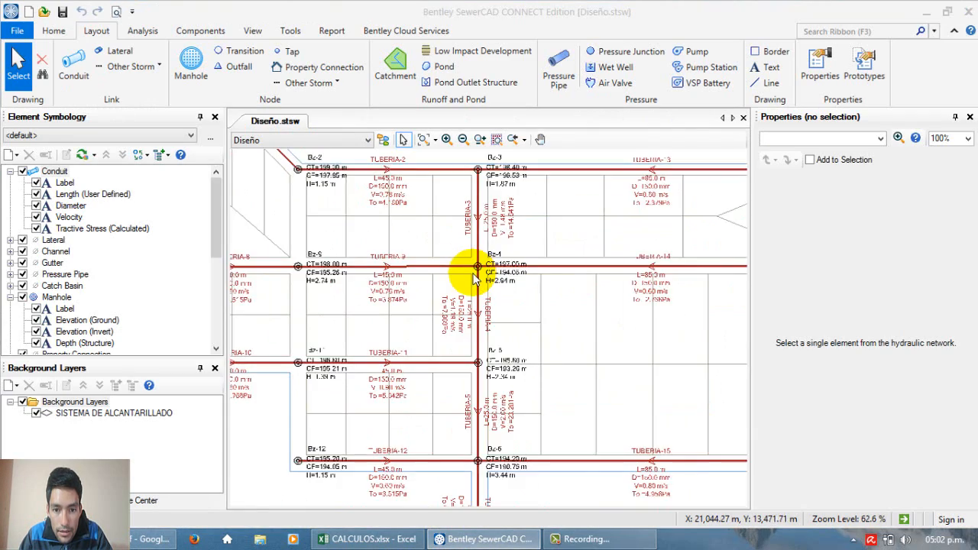
{"action": "scroll", "coordinate": [470, 272], "scroll_direction": "up", "scroll_amount": 4}
{"action": "scroll", "coordinate": [483, 264], "scroll_direction": "down", "scroll_amount": 6}
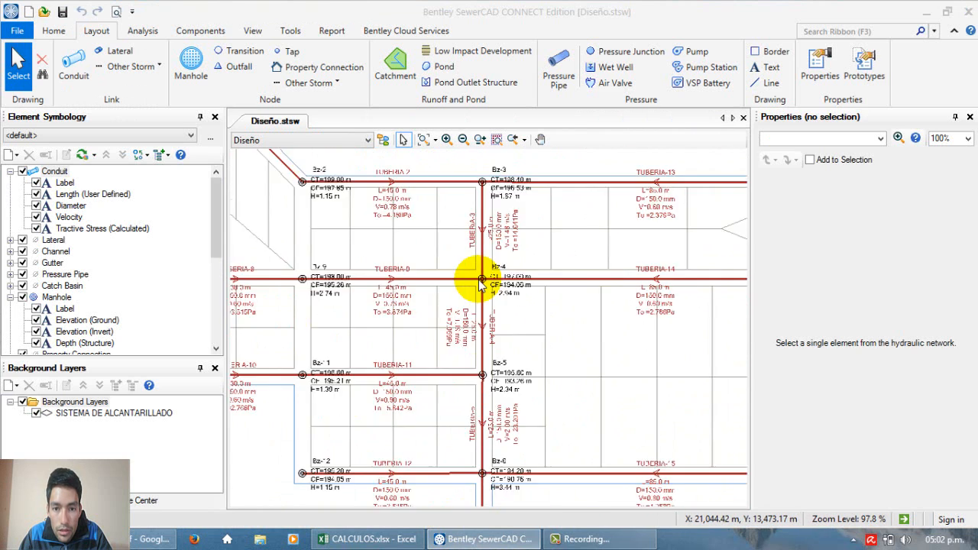
{"action": "scroll", "coordinate": [480, 275], "scroll_direction": "up", "scroll_amount": 4}
{"action": "scroll", "coordinate": [481, 280], "scroll_direction": "up", "scroll_amount": 2}
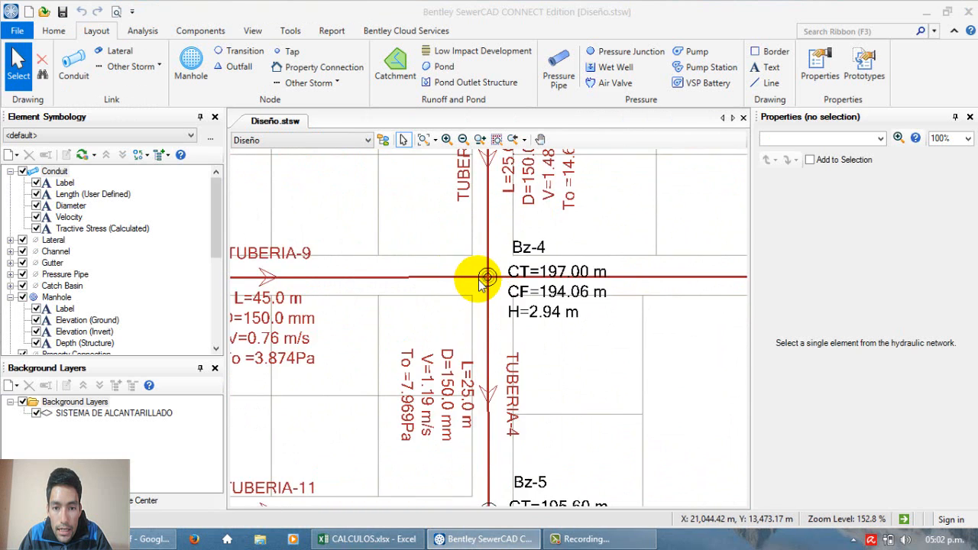
{"action": "scroll", "coordinate": [478, 279], "scroll_direction": "down", "scroll_amount": 2}
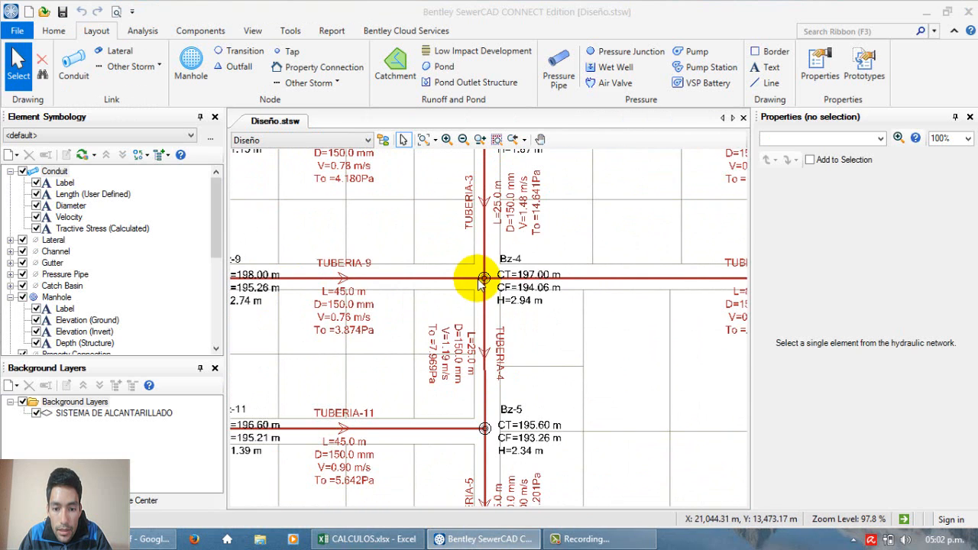
Step: Switch to CALCULOS.xlsx in Excel and review the whole flow table B4:O20, including the design flow formula in O20
{"action": "left_click", "coordinate": [367, 539]}
{"action": "scroll", "coordinate": [413, 417], "scroll_direction": "down", "scroll_amount": 2}
{"action": "scroll", "coordinate": [413, 417], "scroll_direction": "up", "scroll_amount": 2}
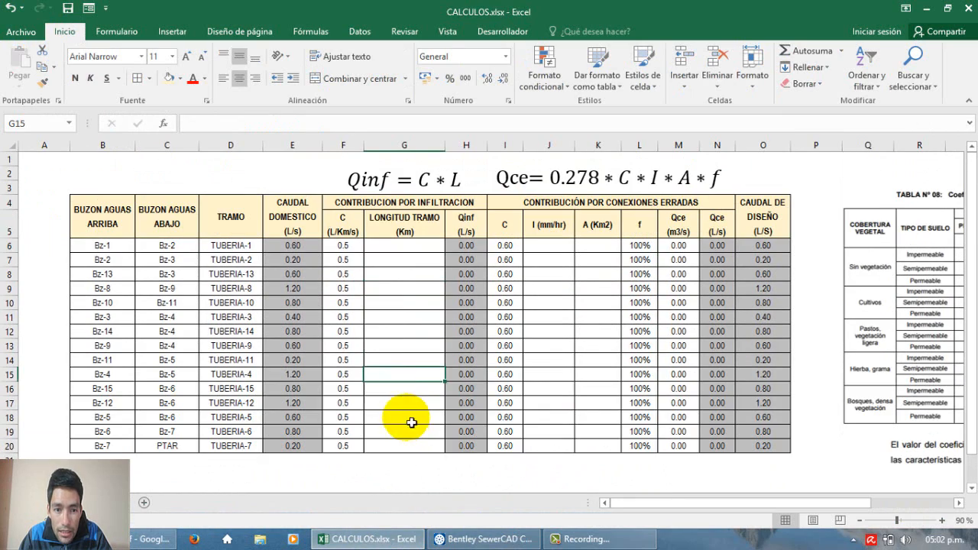
{"action": "left_click", "coordinate": [107, 221]}
{"action": "left_click_drag", "start_coordinate": [182, 246], "coordinate": [747, 448]}
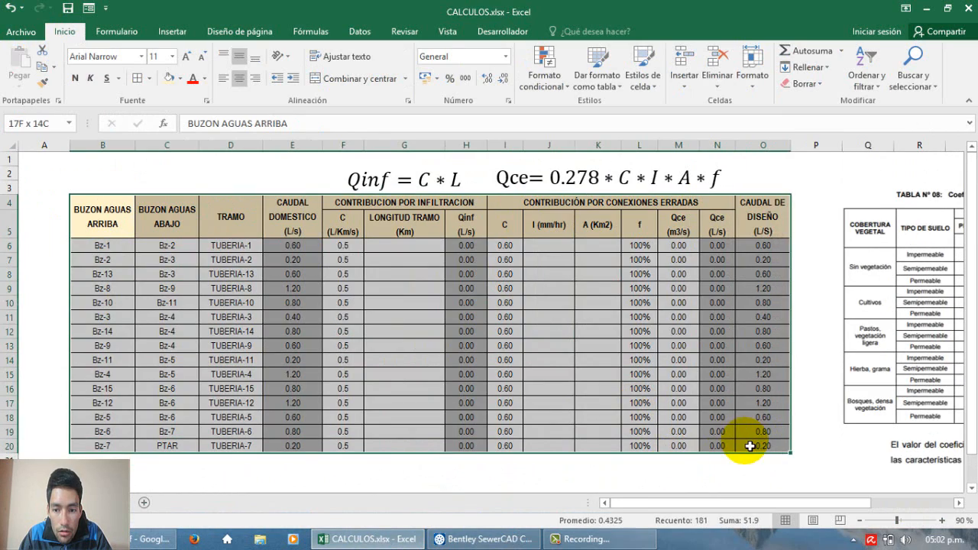
{"action": "left_click", "coordinate": [750, 447]}
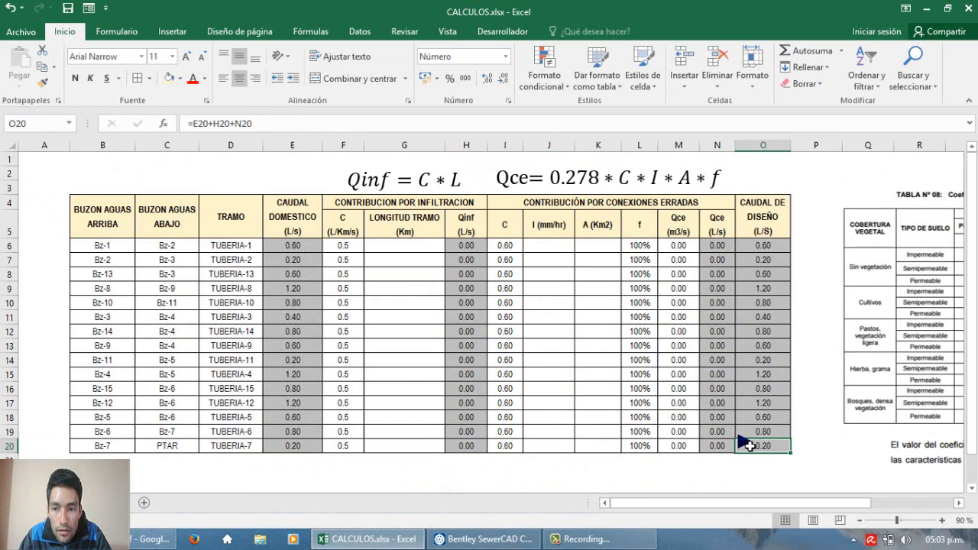
{"action": "left_click", "coordinate": [751, 447]}
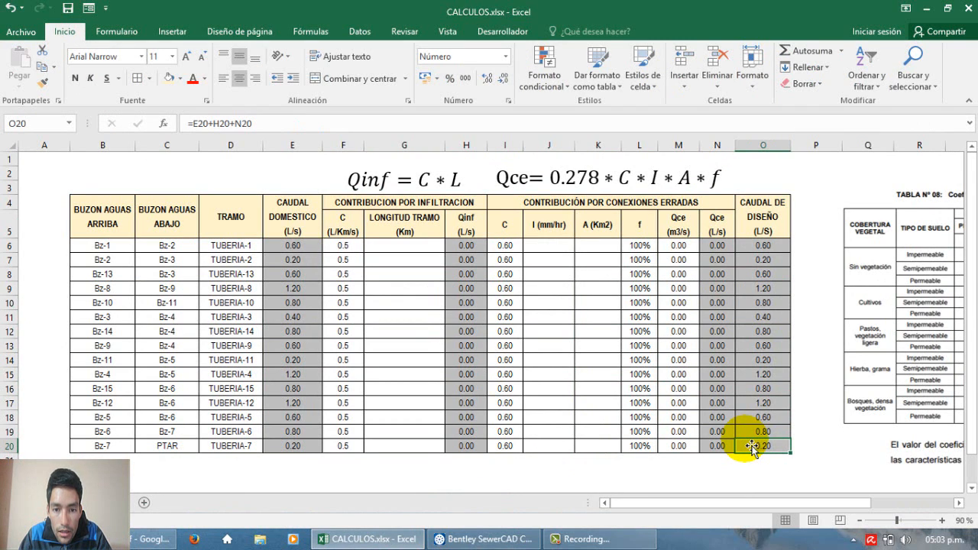
Step: Examine the table's upstream manhole, downstream manhole and TRAMO columns for each pipe from TUBERIA-1 to TUBERIA-7
{"action": "left_click_drag", "start_coordinate": [109, 214], "coordinate": [127, 197]}
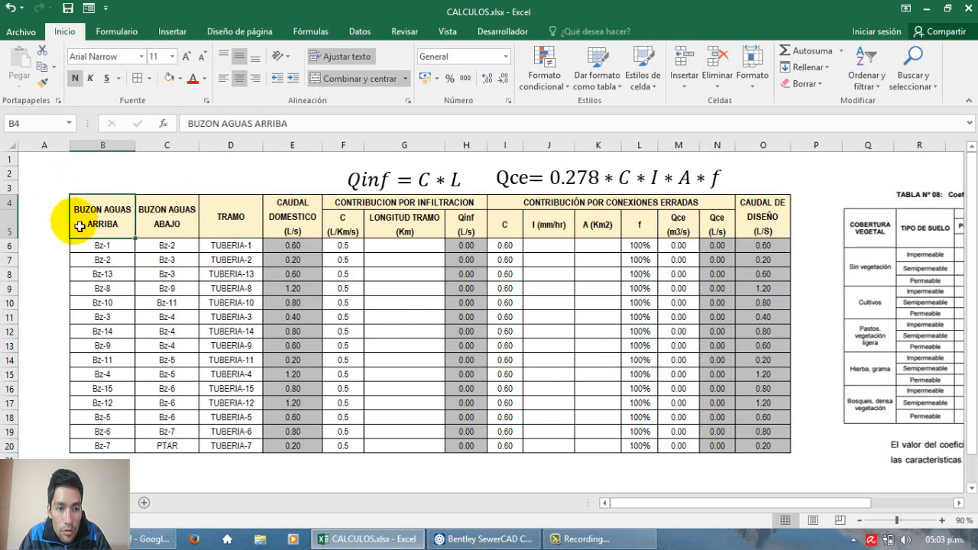
{"action": "left_click", "coordinate": [166, 218]}
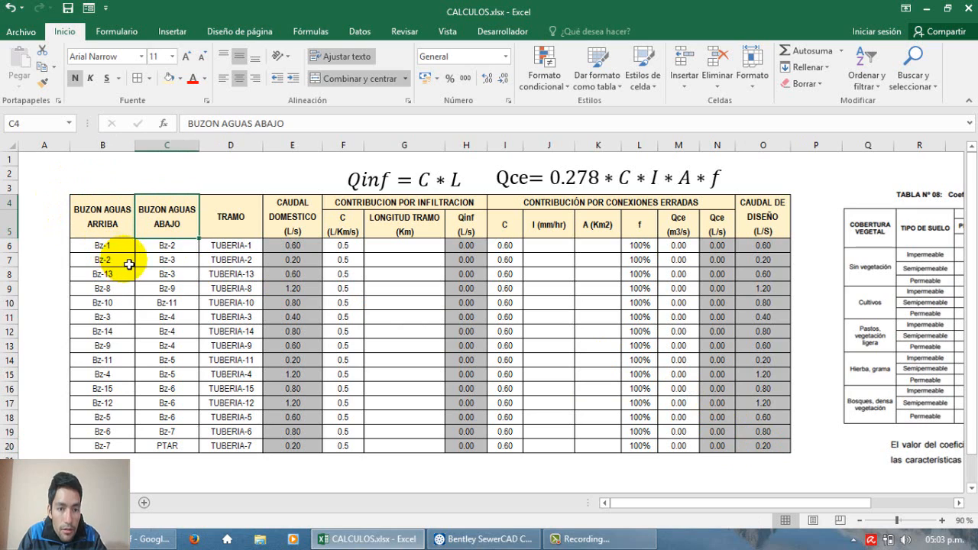
{"action": "left_click", "coordinate": [230, 219]}
{"action": "left_click", "coordinate": [228, 241]}
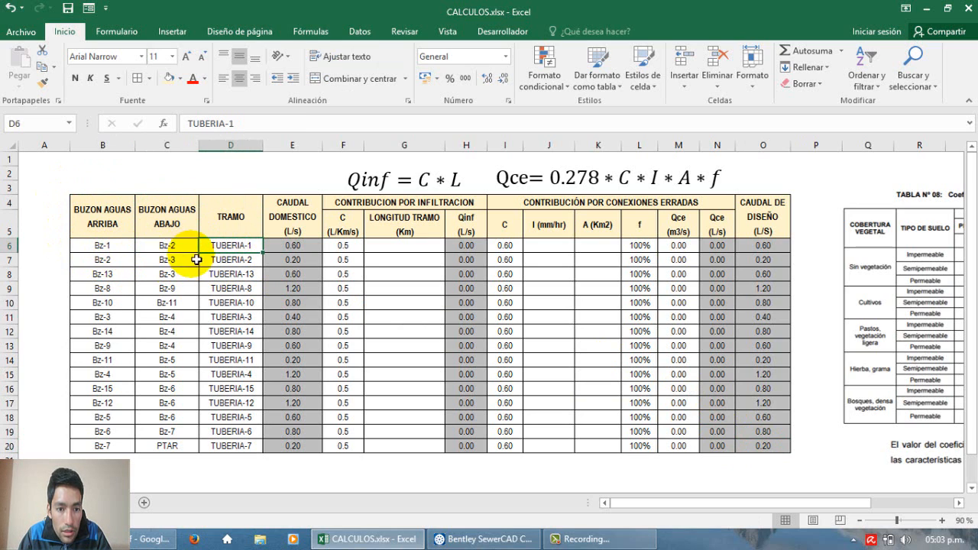
{"action": "left_click_drag", "start_coordinate": [119, 248], "coordinate": [185, 448]}
{"action": "left_click", "coordinate": [221, 434]}
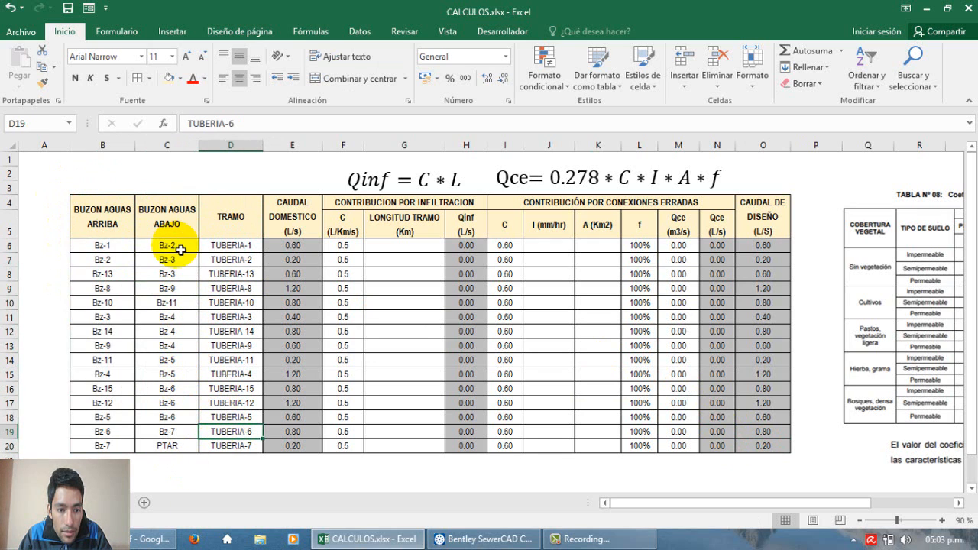
Step: Return to SewerCAD and view the entire sewer network to relate its manholes and pipes to the flow table
{"action": "left_click", "coordinate": [462, 540]}
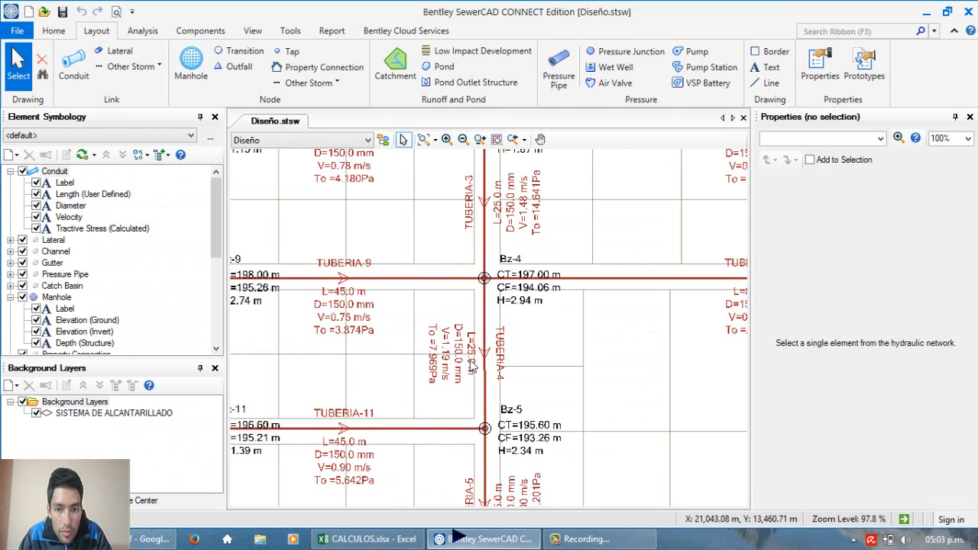
{"action": "scroll", "coordinate": [662, 362], "scroll_direction": "down", "scroll_amount": 3}
{"action": "scroll", "coordinate": [343, 207], "scroll_direction": "up", "scroll_amount": 4}
{"action": "scroll", "coordinate": [332, 235], "scroll_direction": "down", "scroll_amount": 6}
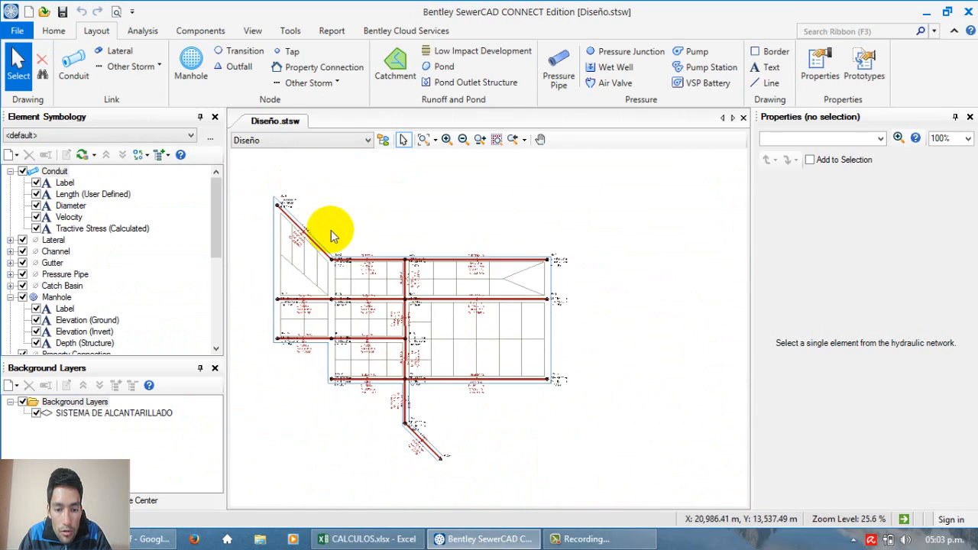
Step: View the final pipe TUBERIA-7 between Bz-7 and PTAR, then switch to CALCULOS.xlsx in Excel and locate its downstream node in C20
{"action": "scroll", "coordinate": [451, 466], "scroll_direction": "up", "scroll_amount": 8}
{"action": "scroll", "coordinate": [410, 382], "scroll_direction": "down", "scroll_amount": 2}
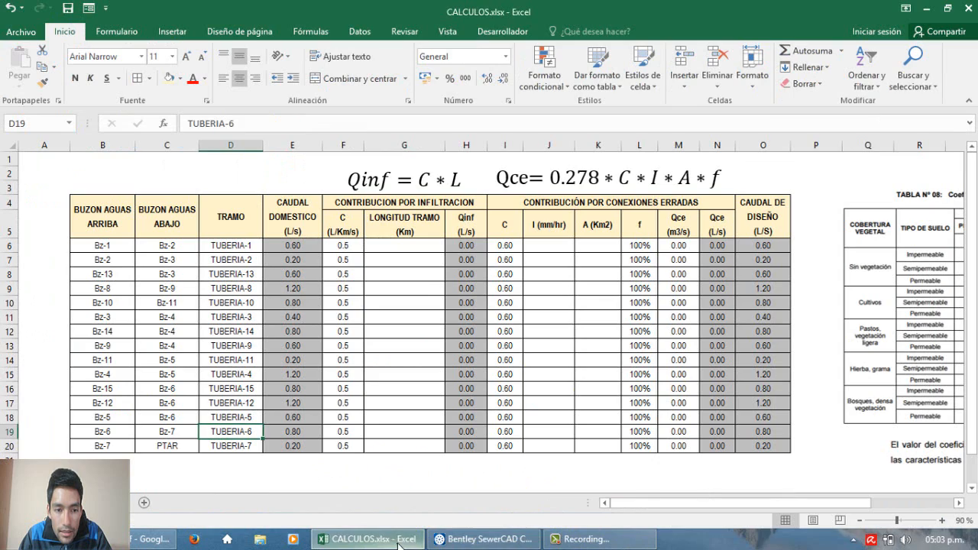
{"action": "left_click", "coordinate": [367, 539]}
{"action": "left_click", "coordinate": [185, 451]}
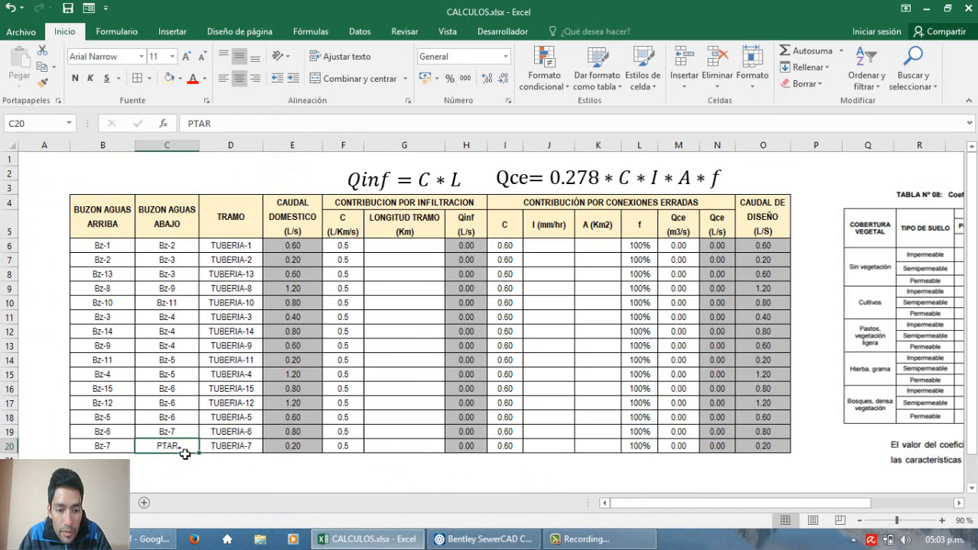
Step: Examine the domestic flow column and relate TUBERIA-1's flow in E6 to its pipe name and upstream manhole Bz-1
{"action": "left_click_drag", "start_coordinate": [311, 248], "coordinate": [317, 417]}
{"action": "left_click", "coordinate": [311, 251]}
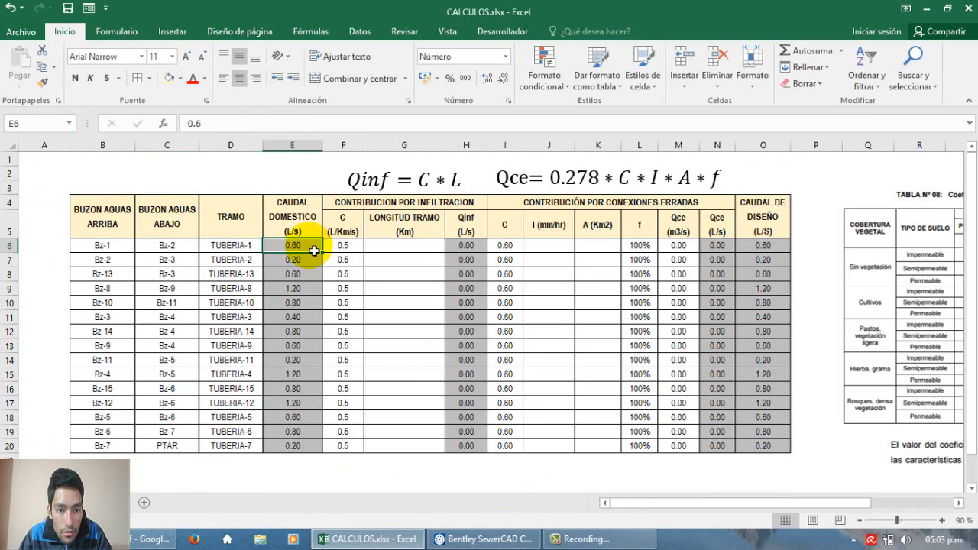
{"action": "left_click", "coordinate": [234, 249]}
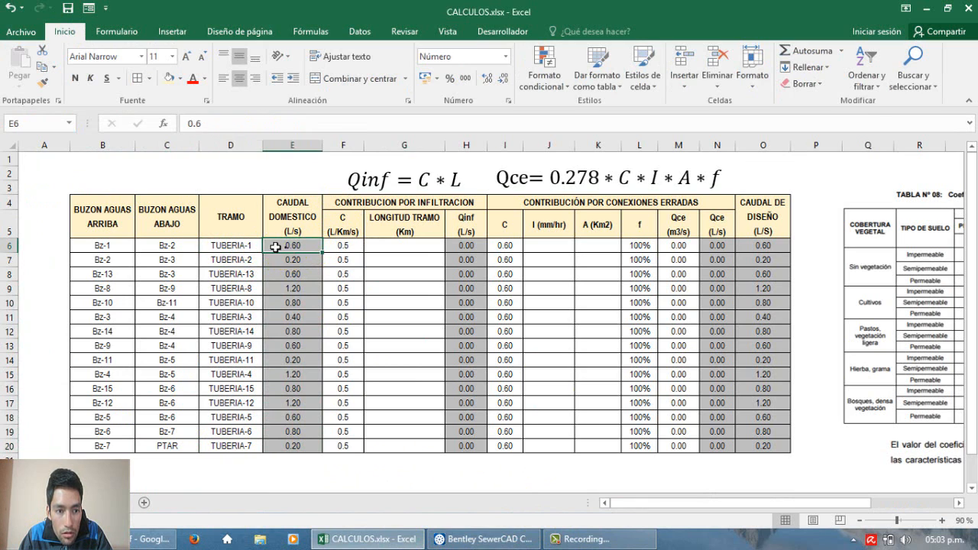
{"action": "left_click", "coordinate": [109, 247]}
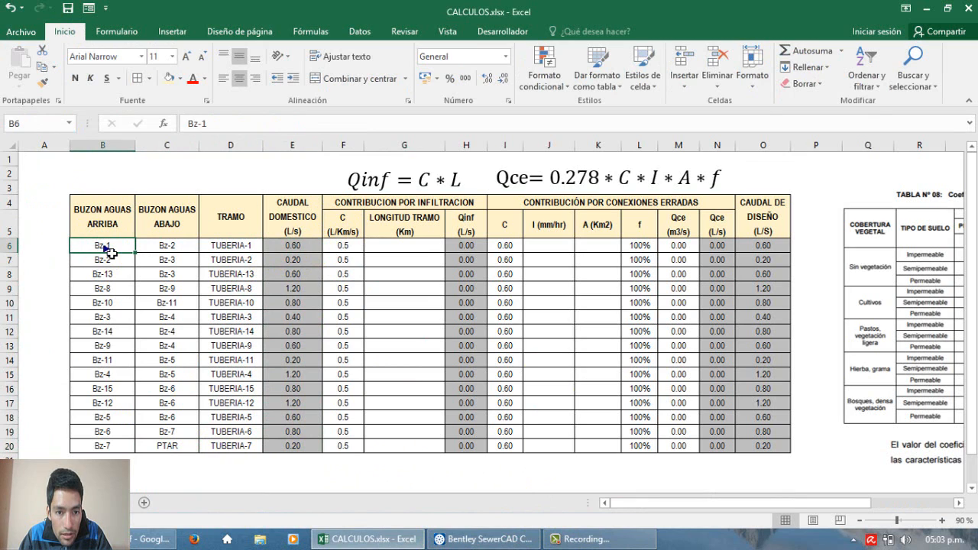
{"action": "left_click", "coordinate": [293, 249]}
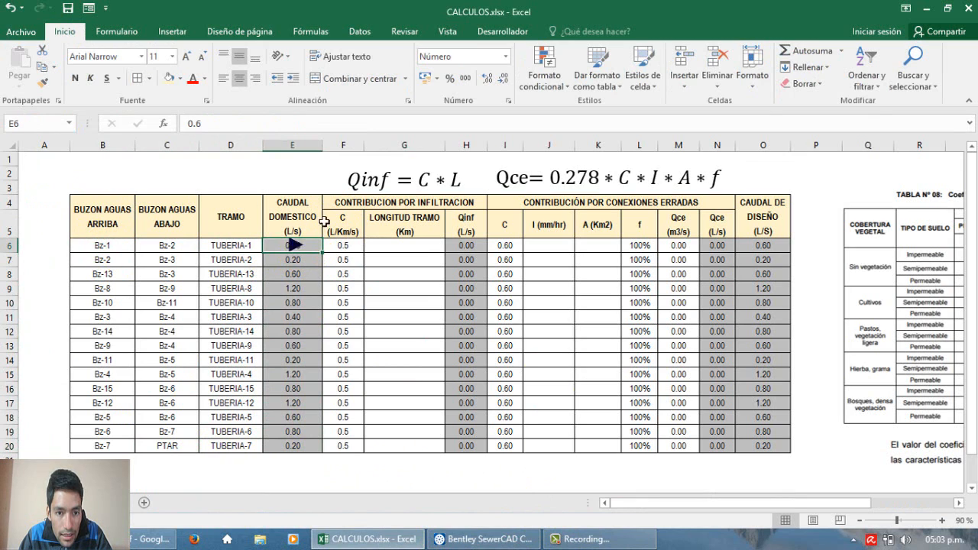
{"action": "left_click", "coordinate": [247, 249]}
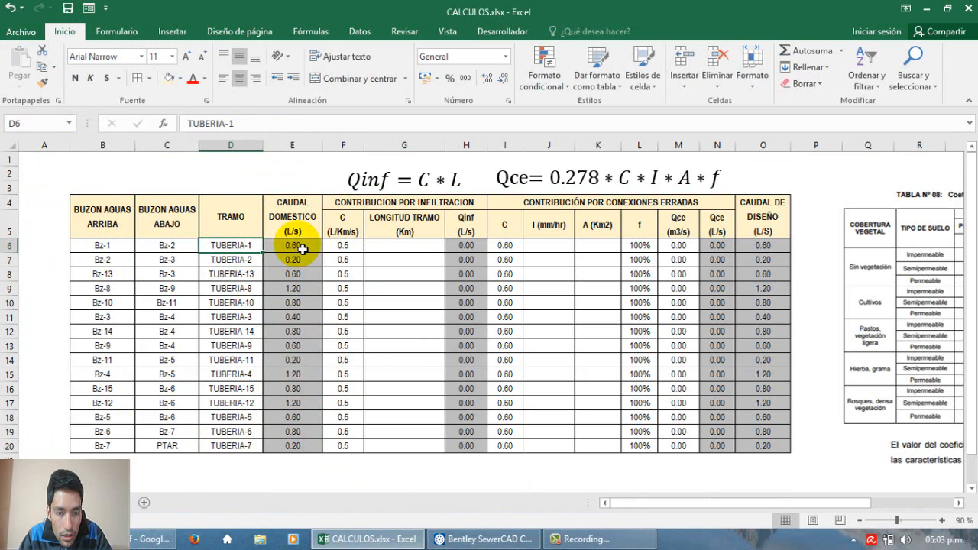
{"action": "left_click", "coordinate": [104, 249]}
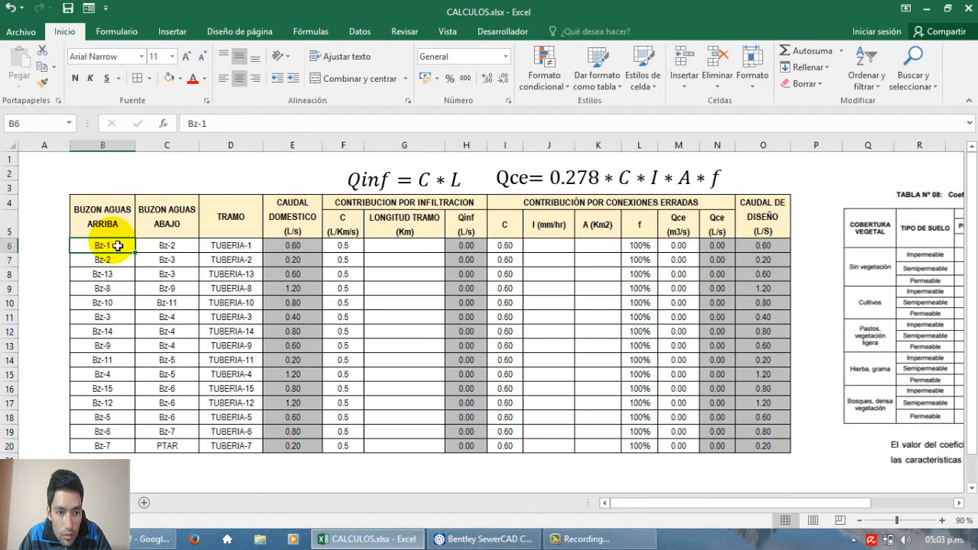
Step: Relate TUBERIA-2's domestic flow in E7 to its pipe name and upstream manhole Bz-2
{"action": "left_click", "coordinate": [284, 261]}
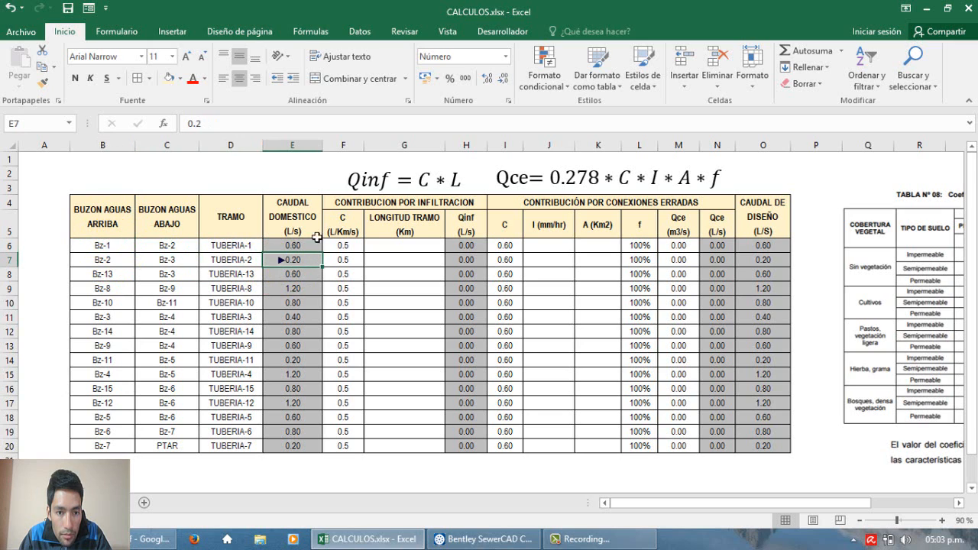
{"action": "left_click", "coordinate": [251, 266]}
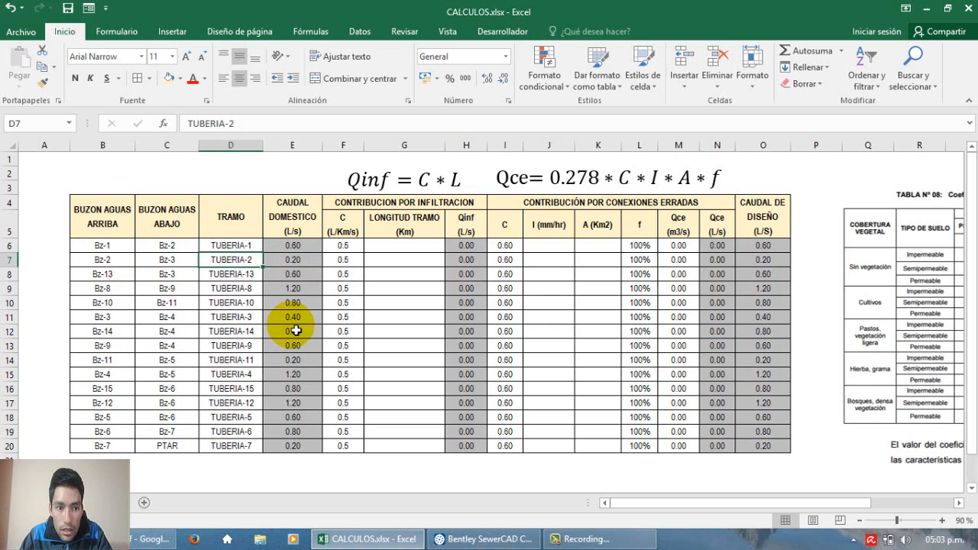
{"action": "left_click", "coordinate": [103, 260]}
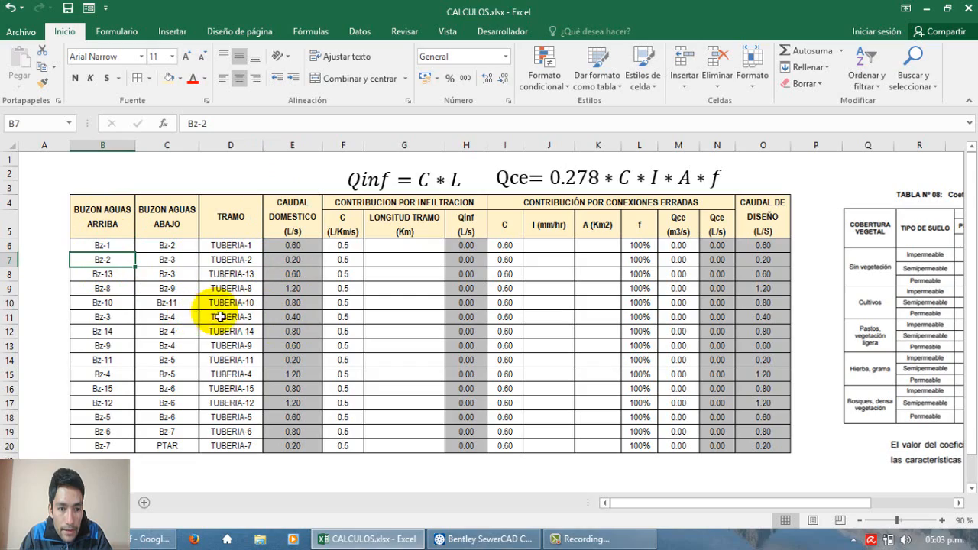
Step: Return to SewerCAD and examine manhole Bz-2 with its incoming pipe TUBERIA-1 and outgoing pipe TUBERIA-2
{"action": "left_click", "coordinate": [483, 539]}
{"action": "scroll", "coordinate": [487, 380], "scroll_direction": "up", "scroll_amount": 8}
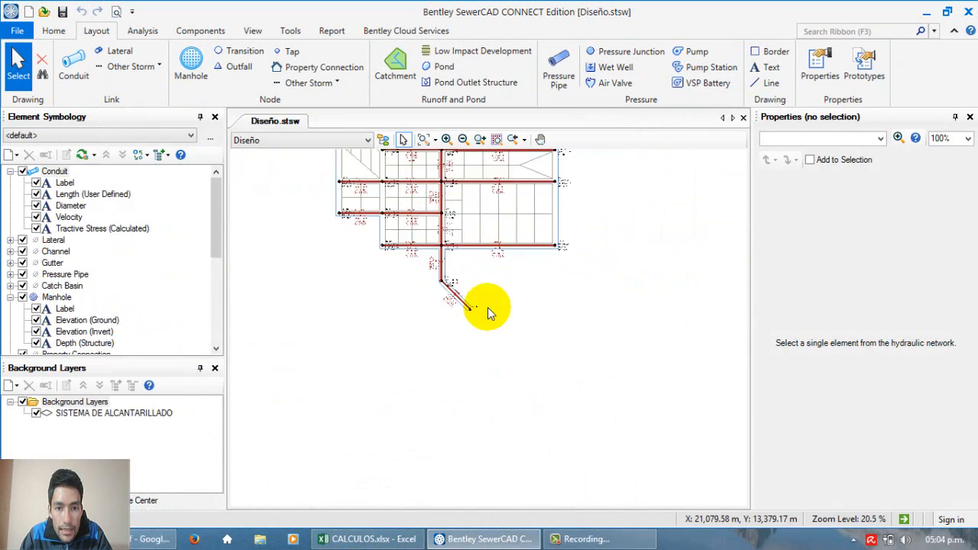
{"action": "scroll", "coordinate": [436, 255], "scroll_direction": "down", "scroll_amount": 2}
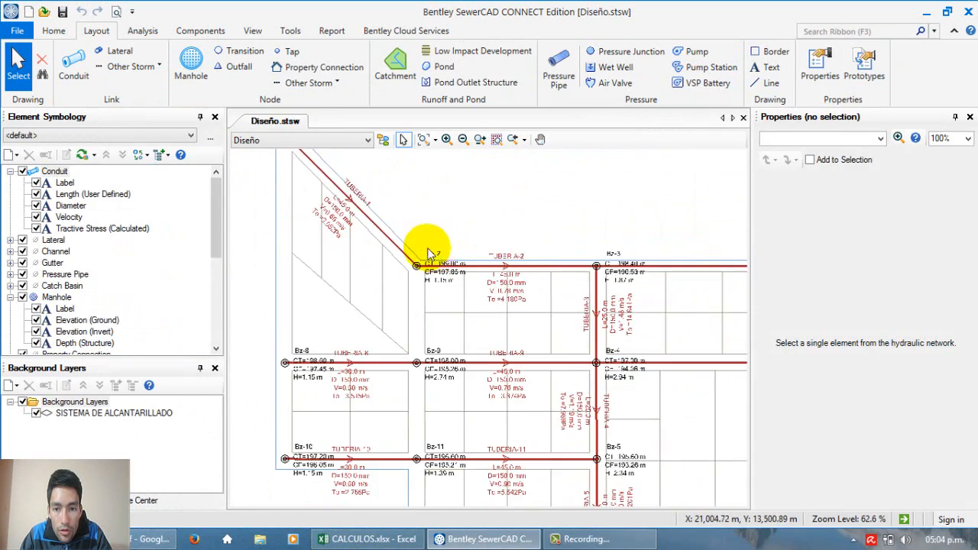
{"action": "scroll", "coordinate": [623, 250], "scroll_direction": "up", "scroll_amount": 5}
{"action": "scroll", "coordinate": [654, 243], "scroll_direction": "down", "scroll_amount": 5}
{"action": "scroll", "coordinate": [248, 264], "scroll_direction": "up", "scroll_amount": 4}
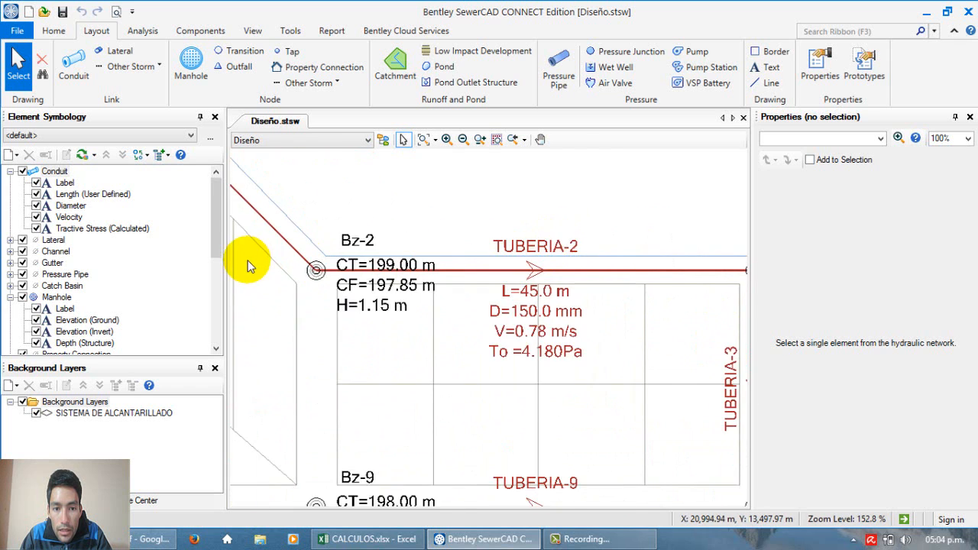
{"action": "scroll", "coordinate": [263, 245], "scroll_direction": "down", "scroll_amount": 3}
{"action": "scroll", "coordinate": [321, 247], "scroll_direction": "up", "scroll_amount": 3}
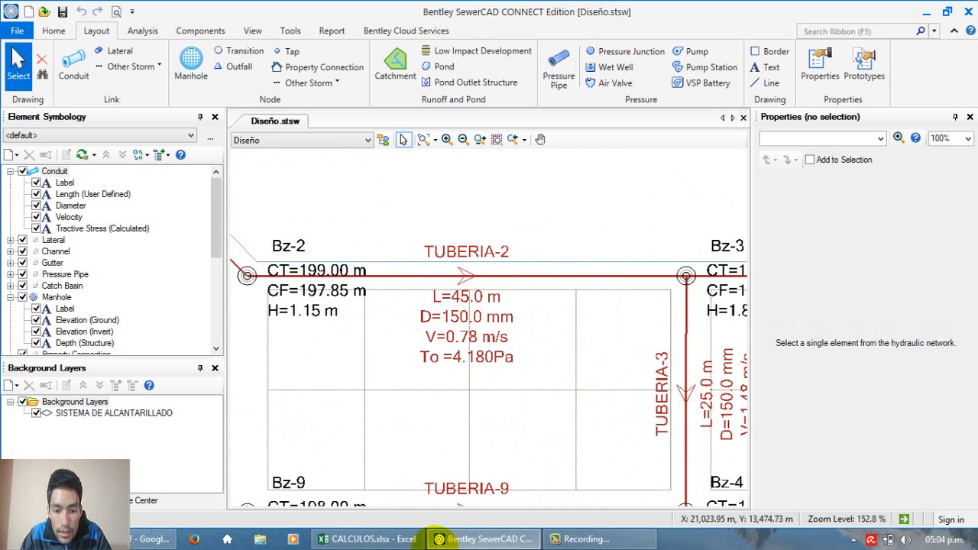
Step: Switch to CALCULOS.xlsx in Excel, total the domestic flows E6:E20 in cell E21 and center the result
{"action": "left_click", "coordinate": [370, 539]}
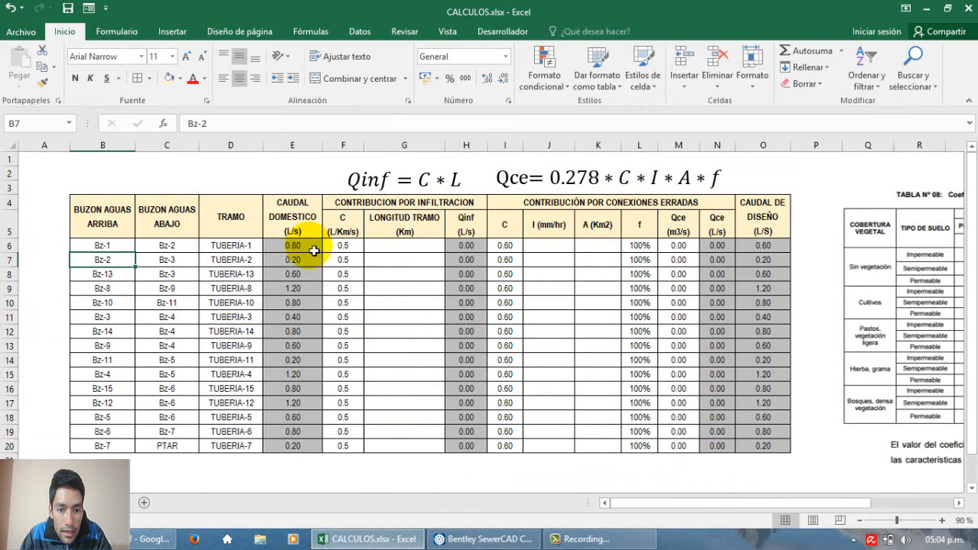
{"action": "left_click_drag", "start_coordinate": [309, 246], "coordinate": [298, 458]}
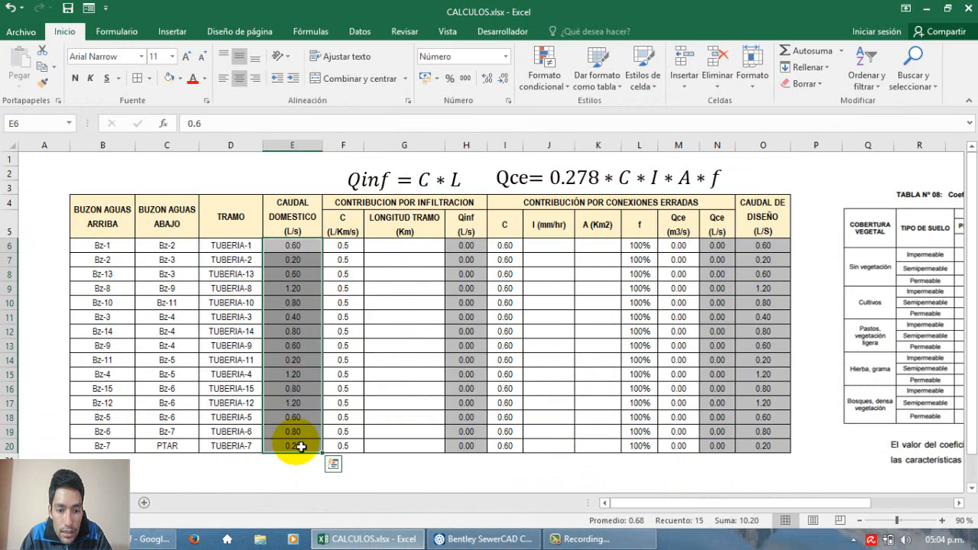
{"action": "left_click", "coordinate": [302, 462]}
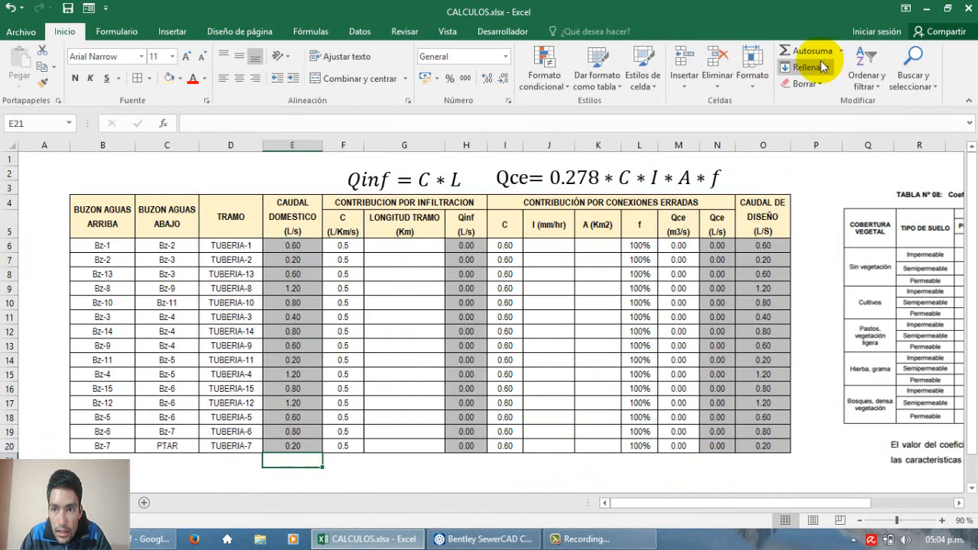
{"action": "left_click", "coordinate": [799, 52]}
{"action": "key", "text": "Return"}
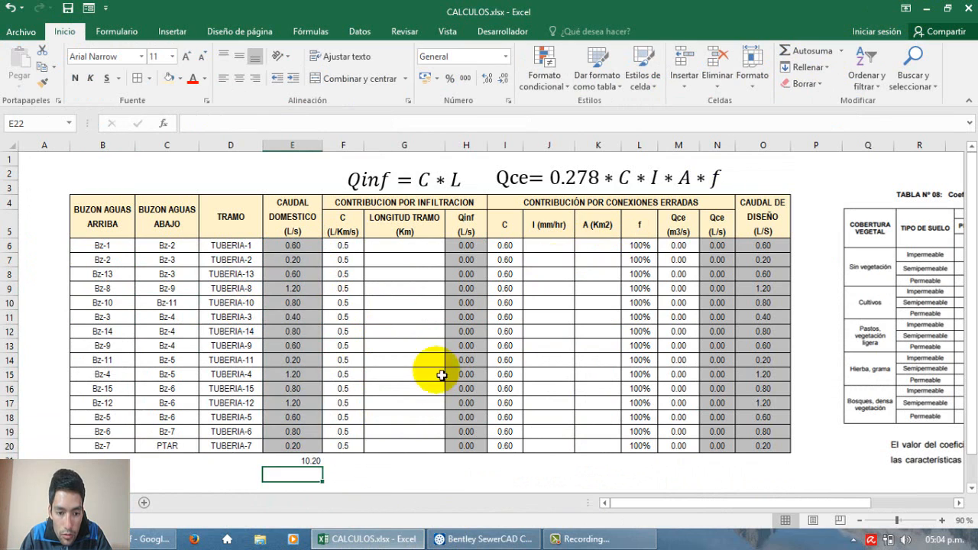
{"action": "left_click", "coordinate": [303, 462]}
{"action": "left_click", "coordinate": [234, 76]}
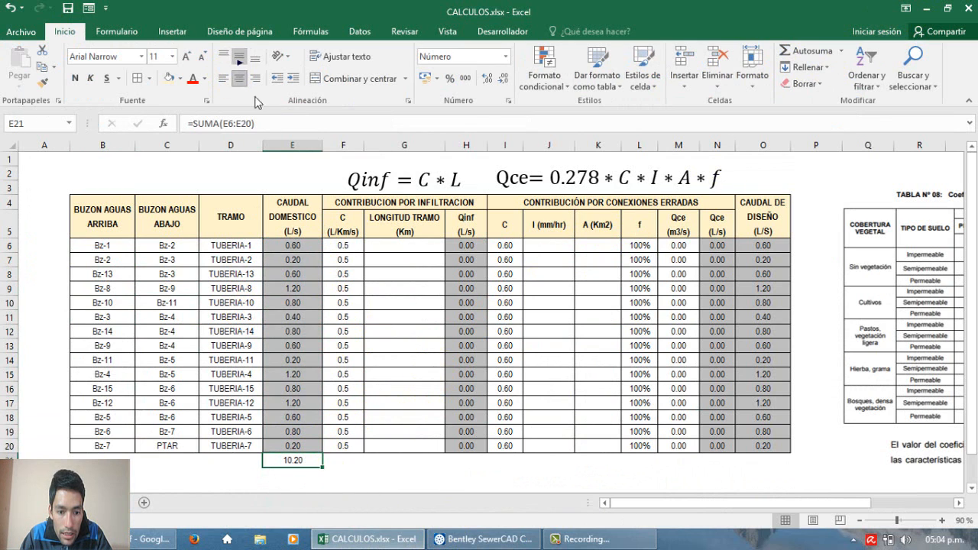
Step: Return to SewerCAD and examine the labels of the final pipe TUBERIA-7 running from Bz-7 to PTAR
{"action": "left_click", "coordinate": [478, 539]}
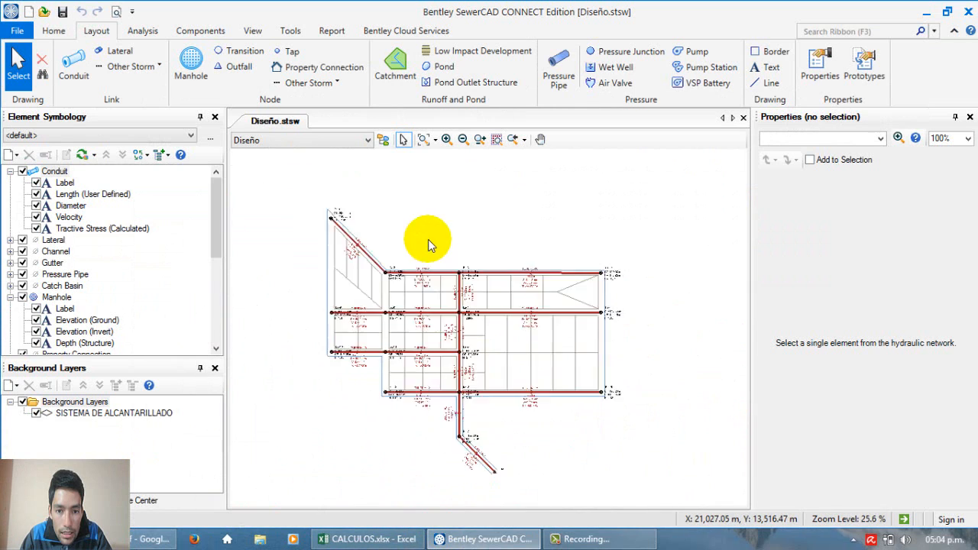
{"action": "scroll", "coordinate": [428, 243], "scroll_direction": "up", "scroll_amount": 8}
{"action": "scroll", "coordinate": [425, 267], "scroll_direction": "down", "scroll_amount": 3}
{"action": "scroll", "coordinate": [451, 336], "scroll_direction": "up", "scroll_amount": 3}
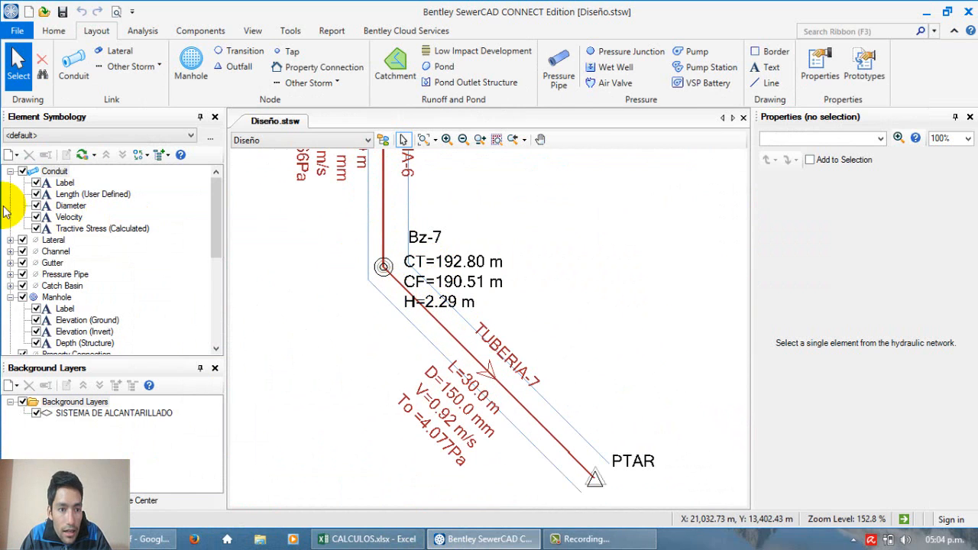
{"action": "scroll", "coordinate": [46, 200], "scroll_direction": "up", "scroll_amount": 1}
{"action": "scroll", "coordinate": [229, 212], "scroll_direction": "down", "scroll_amount": 1}
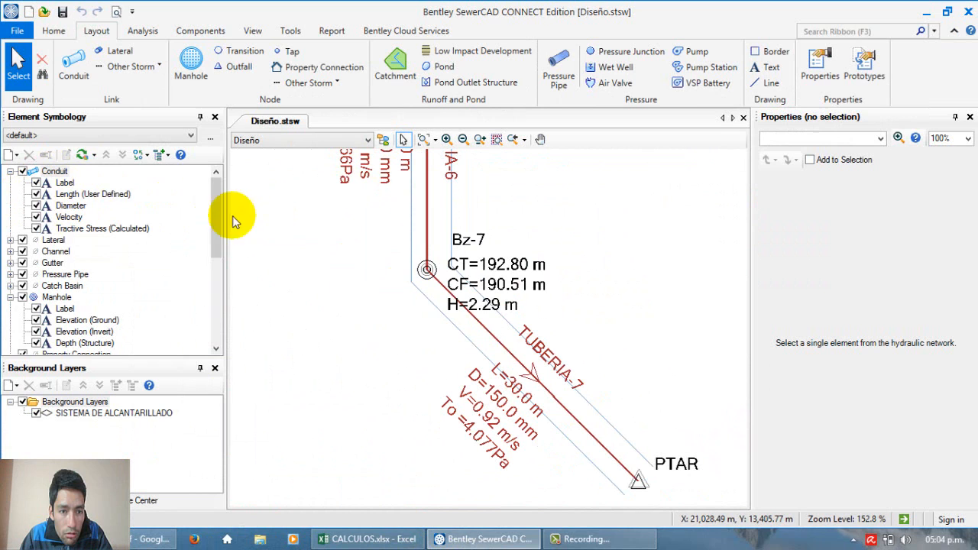
Step: Create a new annotation for the Conduit elements and choose Flow as its field
{"action": "right_click", "coordinate": [53, 171]}
{"action": "mouse_move", "coordinate": [84, 179]}
{"action": "left_click", "coordinate": [216, 180]}
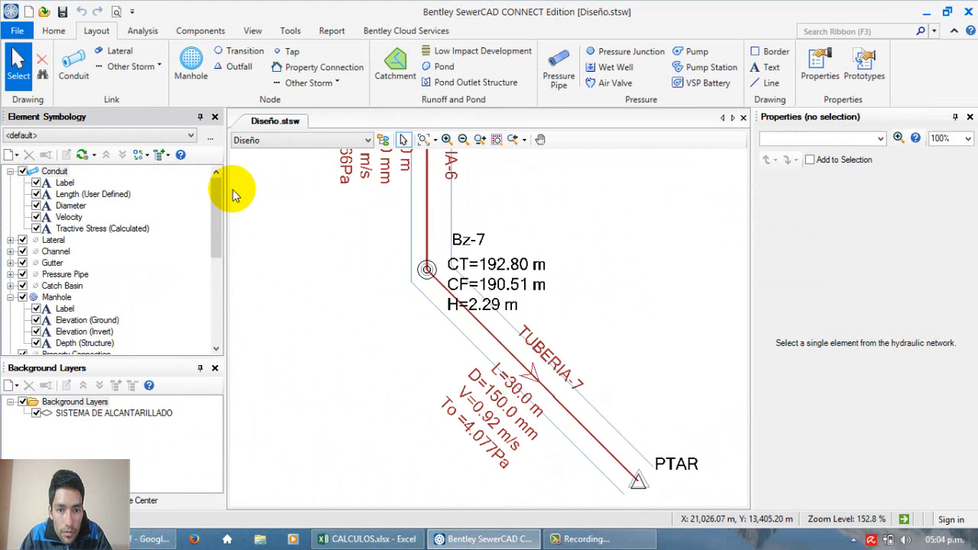
{"action": "left_click", "coordinate": [607, 179]}
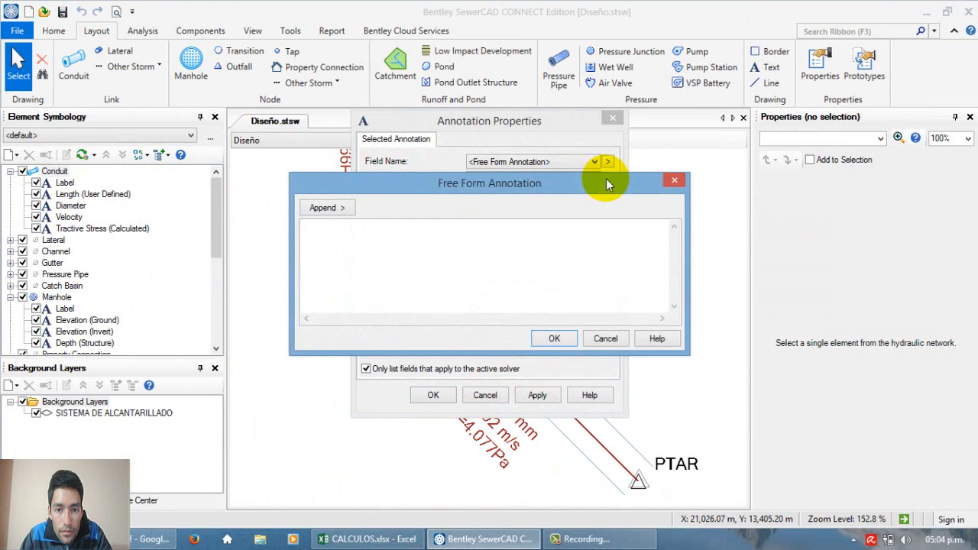
{"action": "left_click", "coordinate": [675, 181]}
{"action": "left_click", "coordinate": [501, 163]}
{"action": "left_click", "coordinate": [502, 221]}
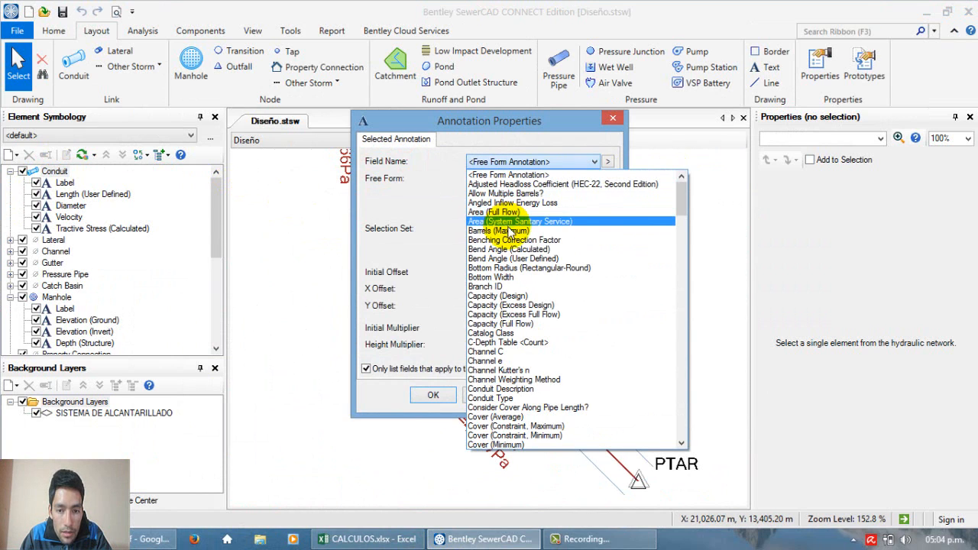
{"action": "key", "text": "f"}
{"action": "scroll", "coordinate": [539, 304], "scroll_direction": "down", "scroll_amount": 1}
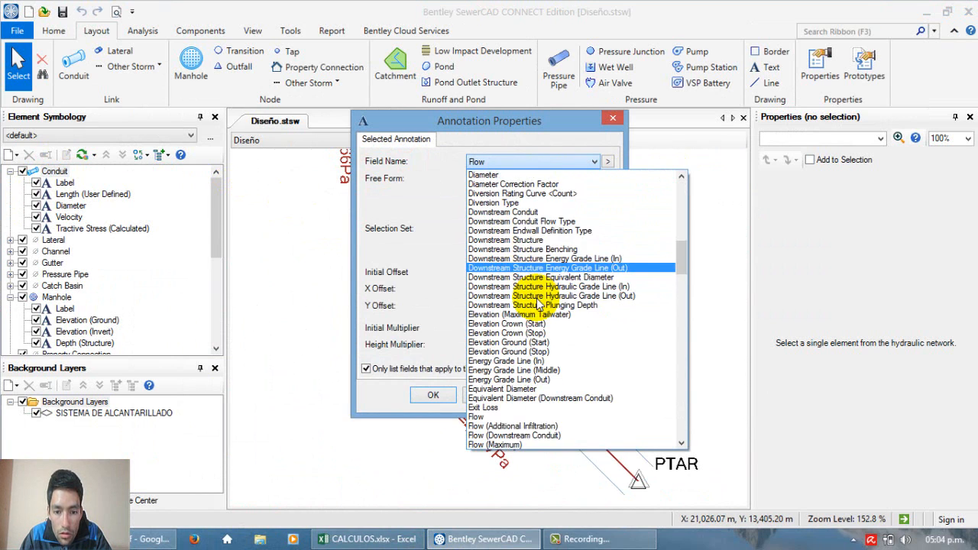
{"action": "left_click", "coordinate": [475, 416]}
Step: Give the Flow annotation the prefix "Q=" and apply it to the conduits
{"action": "left_click", "coordinate": [489, 178]}
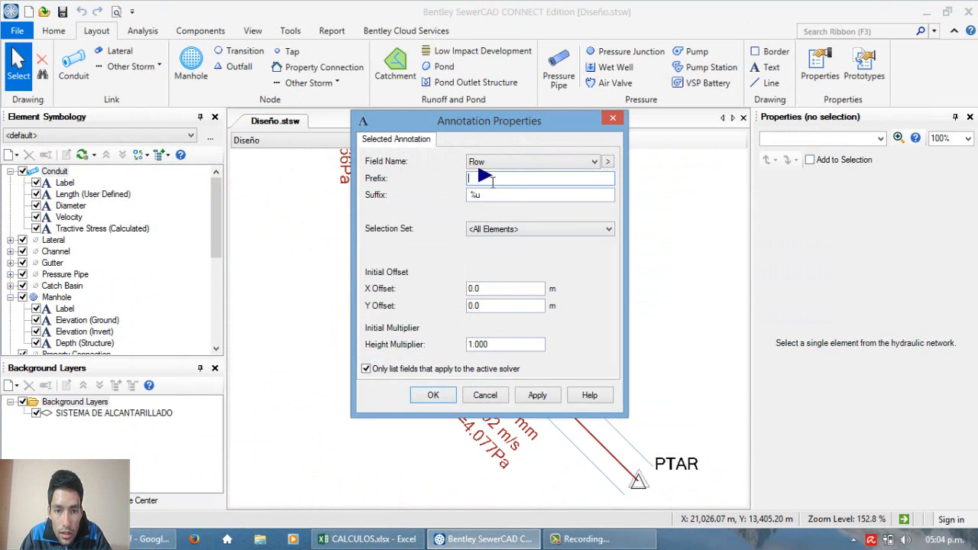
{"action": "type", "text": "Q"}
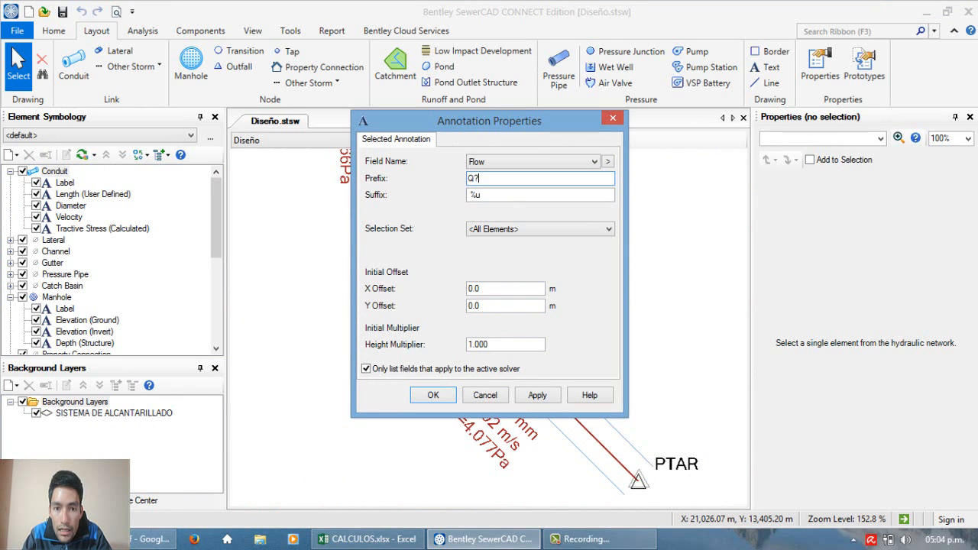
{"action": "type", "text": "="}
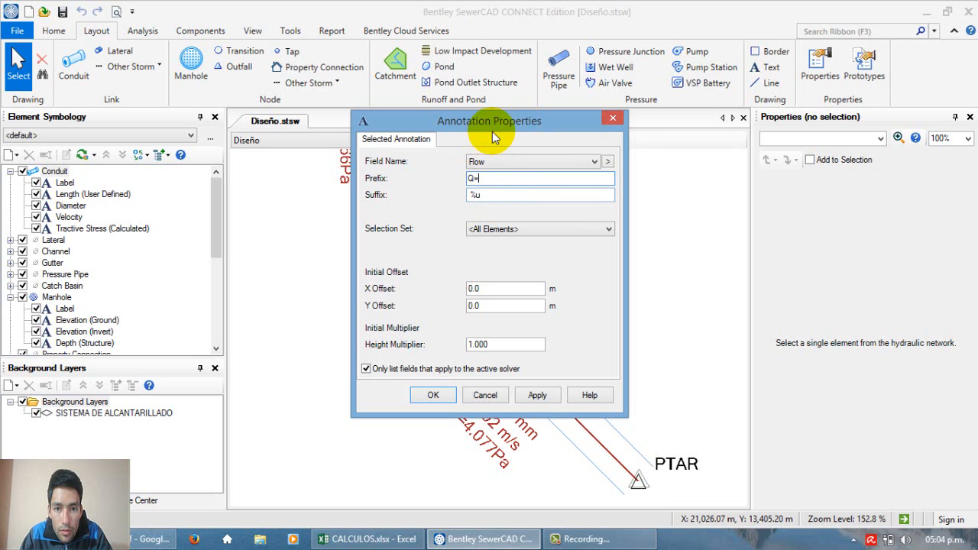
{"action": "mouse_move", "coordinate": [493, 131]}
{"action": "left_mouse_down"}
{"action": "mouse_move", "coordinate": [425, 81]}
{"action": "mouse_move", "coordinate": [435, 89]}
{"action": "mouse_move", "coordinate": [350, 84]}
{"action": "left_mouse_up"}
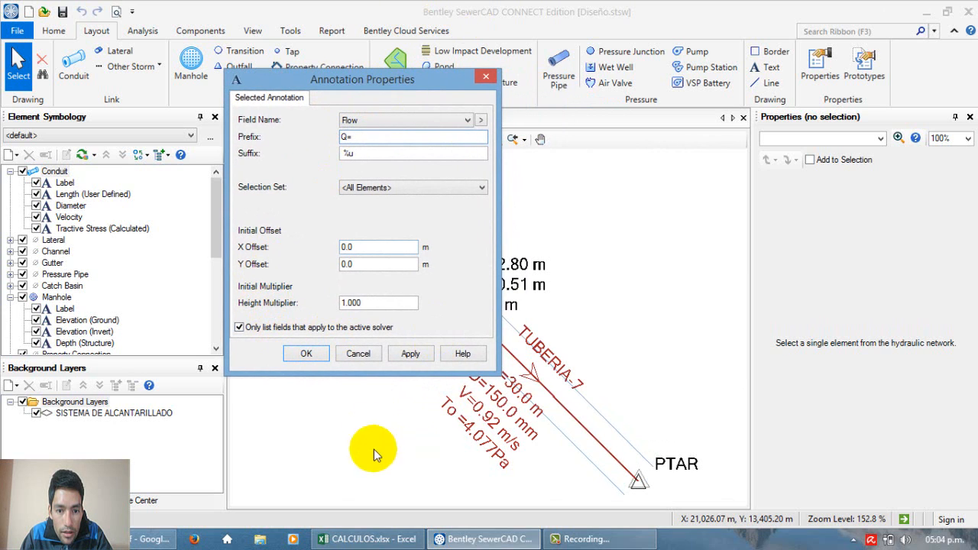
{"action": "left_click", "coordinate": [409, 354]}
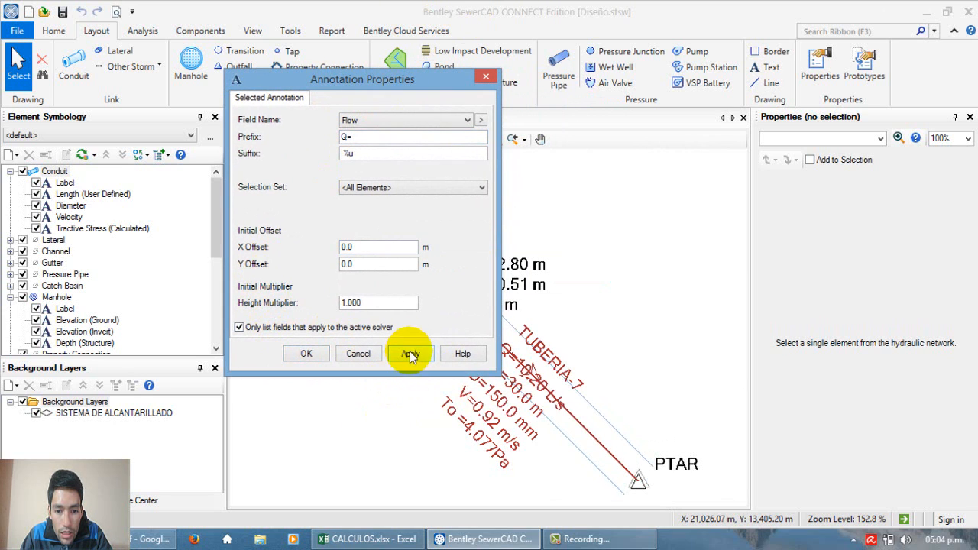
Step: Try a Y offset of 1 m for the Flow annotation on the conduits
{"action": "double_click", "coordinate": [382, 249]}
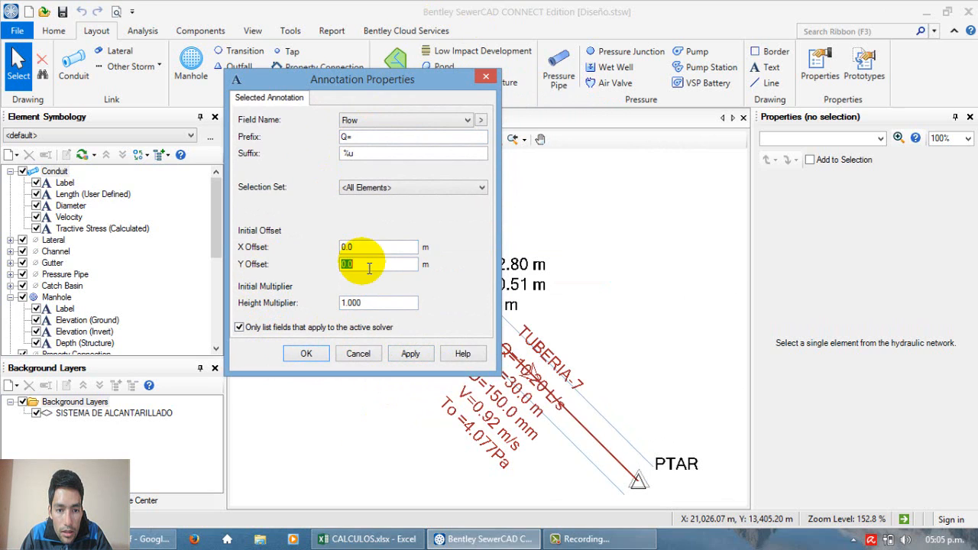
{"action": "type", "text": "1"}
{"action": "left_click", "coordinate": [410, 353]}
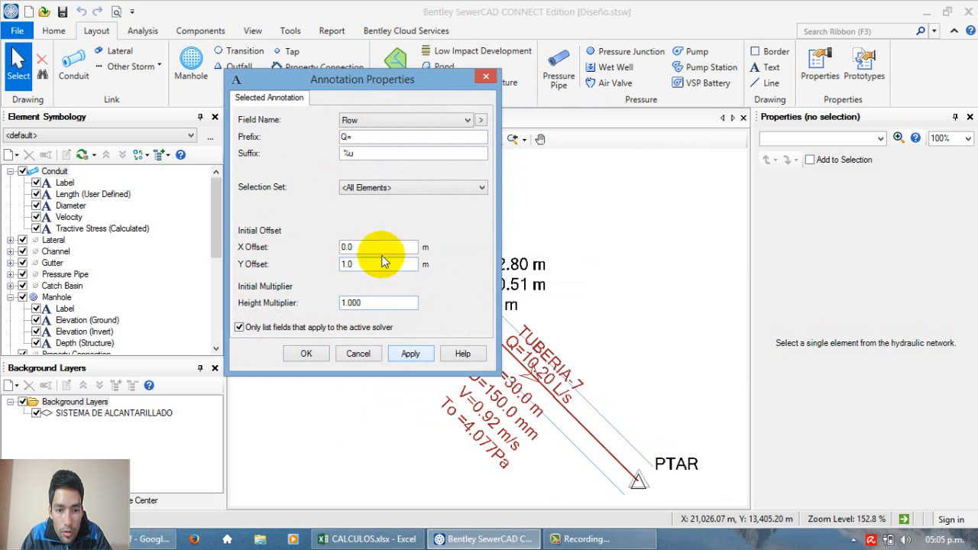
Step: Set the Flow annotation's Y offset to 2 m and apply it
{"action": "double_click", "coordinate": [373, 266]}
{"action": "type", "text": "2"}
{"action": "left_click", "coordinate": [413, 353]}
{"action": "left_click", "coordinate": [410, 353]}
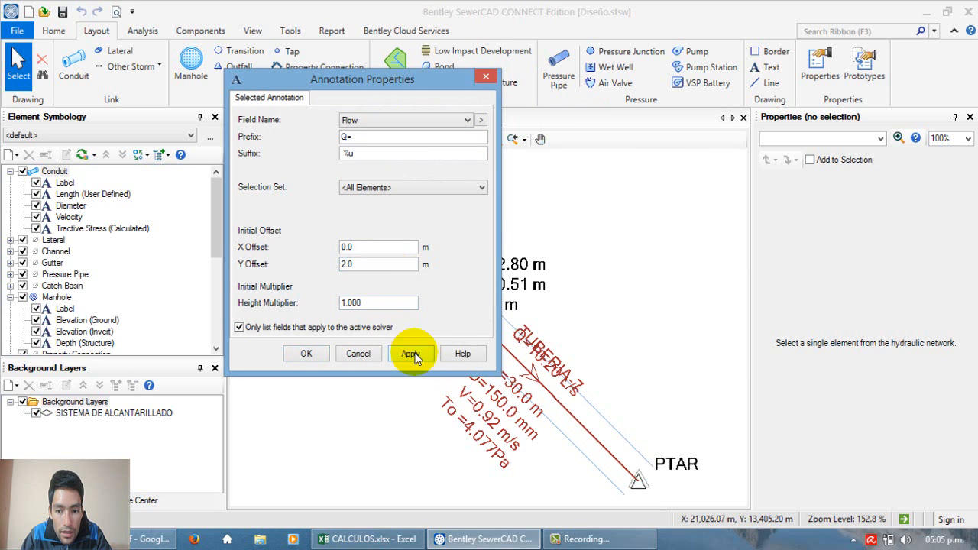
Step: Confirm the Flow annotation properties and hide the Label annotation of the Conduit elements
{"action": "left_click", "coordinate": [297, 356]}
{"action": "left_click", "coordinate": [296, 355]}
{"action": "left_click", "coordinate": [636, 288]}
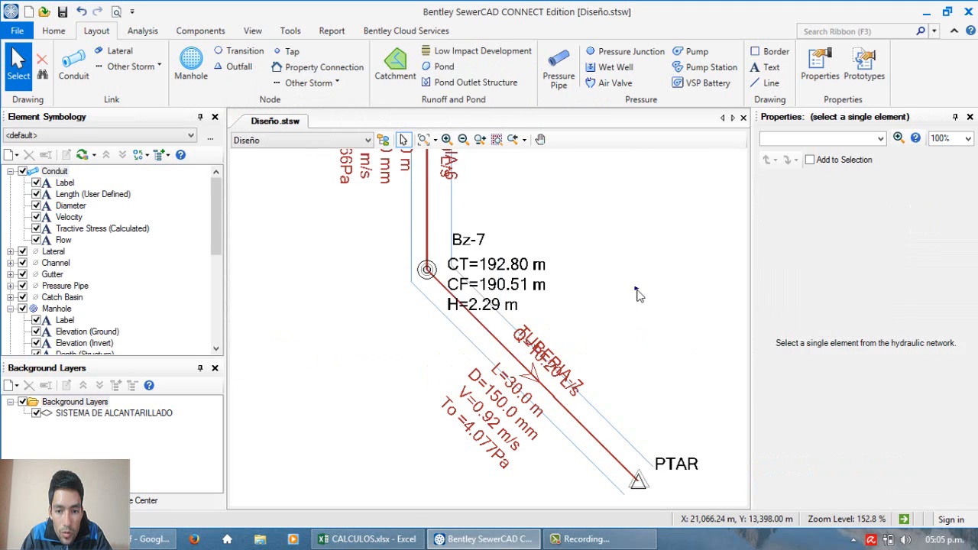
{"action": "scroll", "coordinate": [607, 331], "scroll_direction": "down", "scroll_amount": 1}
{"action": "scroll", "coordinate": [606, 331], "scroll_direction": "up", "scroll_amount": 2}
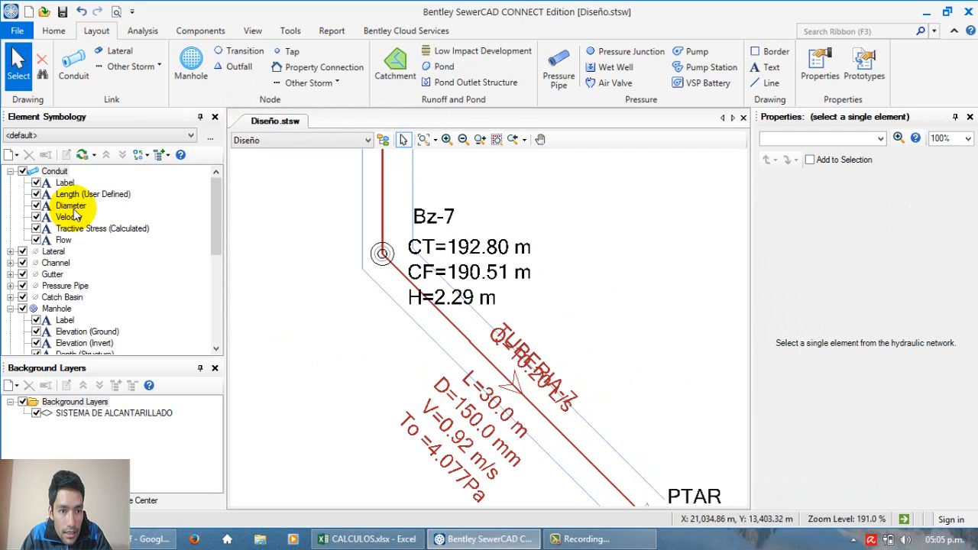
{"action": "left_click", "coordinate": [50, 172]}
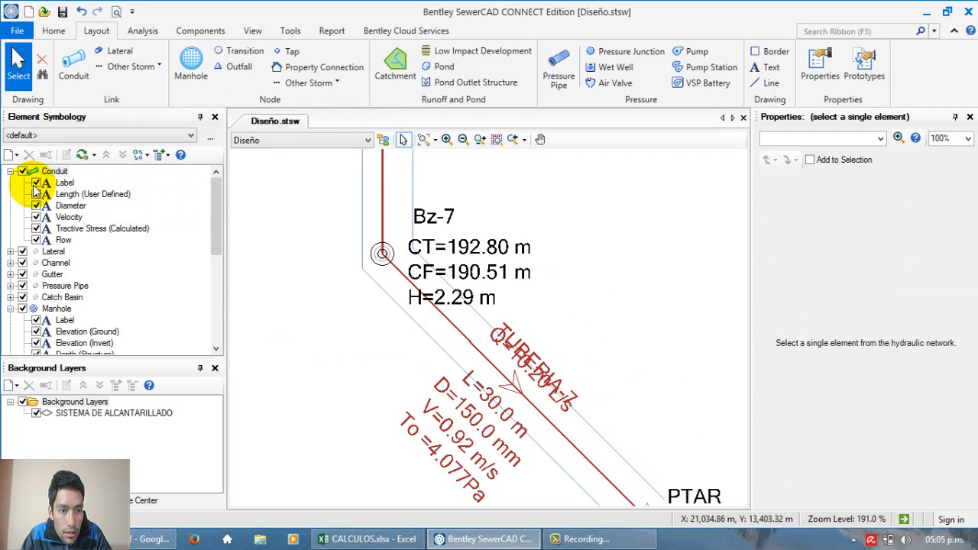
{"action": "left_click", "coordinate": [616, 314]}
Step: Examine the flow label on the final conduit between Bz-7 and PTAR and the flow labels across the network
{"action": "scroll", "coordinate": [527, 329], "scroll_direction": "down", "scroll_amount": 1}
{"action": "scroll", "coordinate": [506, 355], "scroll_direction": "up", "scroll_amount": 3}
{"action": "scroll", "coordinate": [497, 348], "scroll_direction": "down", "scroll_amount": 1}
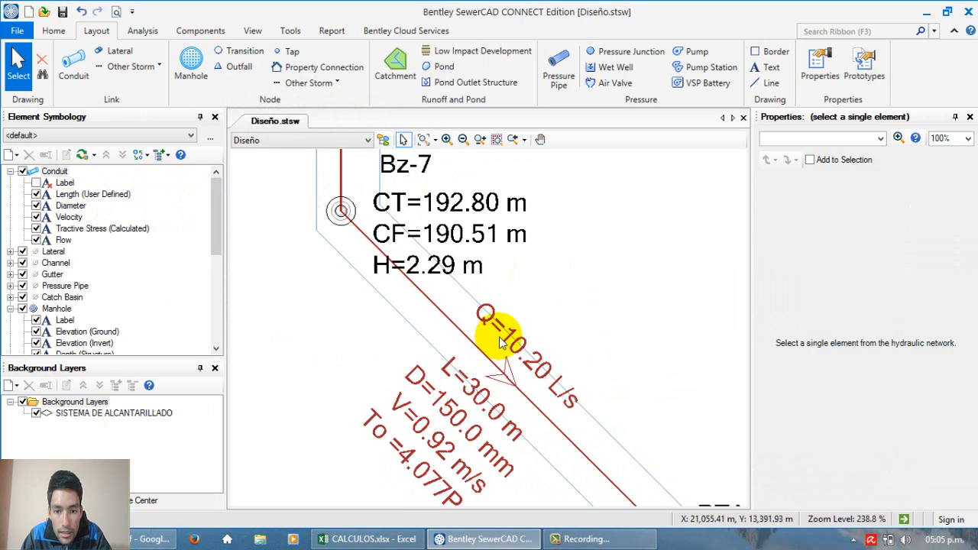
{"action": "scroll", "coordinate": [489, 344], "scroll_direction": "up", "scroll_amount": 1}
{"action": "scroll", "coordinate": [468, 332], "scroll_direction": "down", "scroll_amount": 1}
{"action": "scroll", "coordinate": [468, 334], "scroll_direction": "up", "scroll_amount": 2}
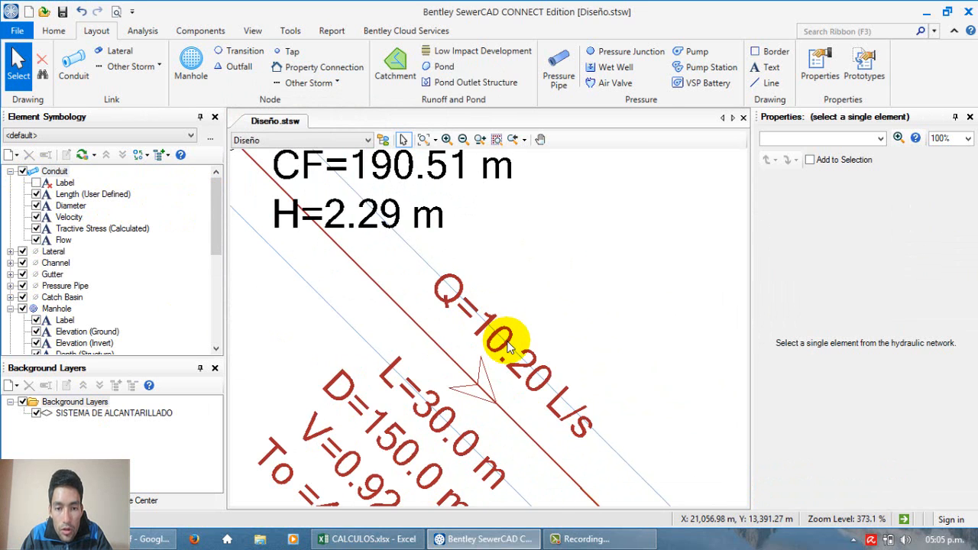
{"action": "scroll", "coordinate": [510, 329], "scroll_direction": "down", "scroll_amount": 1}
{"action": "scroll", "coordinate": [510, 336], "scroll_direction": "up", "scroll_amount": 1}
{"action": "scroll", "coordinate": [509, 329], "scroll_direction": "down", "scroll_amount": 1}
{"action": "scroll", "coordinate": [509, 344], "scroll_direction": "down", "scroll_amount": 6}
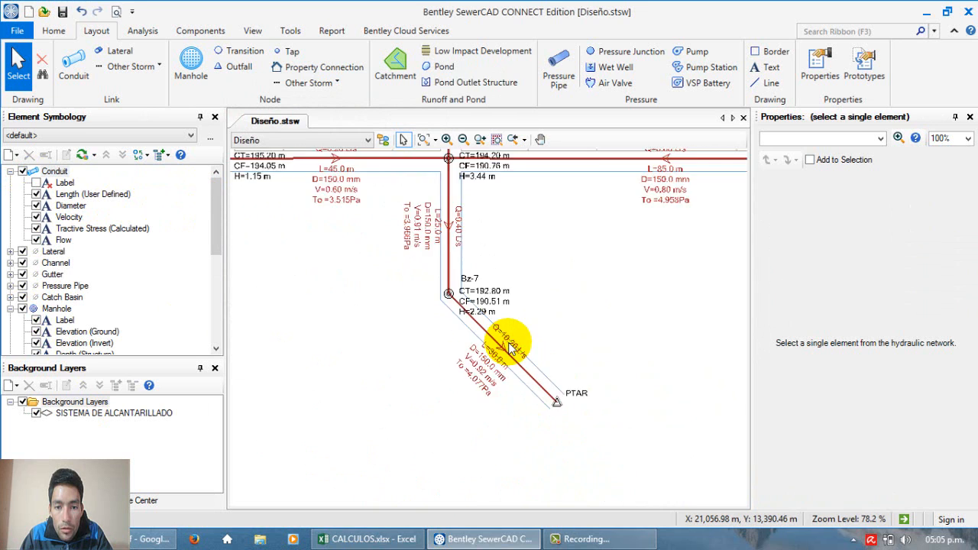
{"action": "scroll", "coordinate": [511, 348], "scroll_direction": "up", "scroll_amount": 7}
{"action": "scroll", "coordinate": [511, 347], "scroll_direction": "down", "scroll_amount": 13}
{"action": "scroll", "coordinate": [477, 199], "scroll_direction": "up", "scroll_amount": 7}
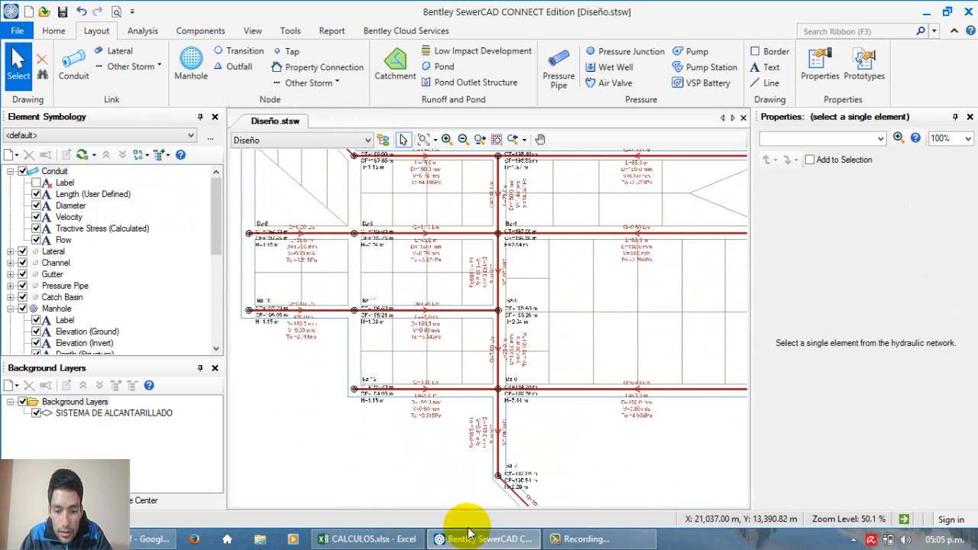
Step: Switch to CALCULOS.xlsx in Excel and review the total domestic flow, the infiltration contribution and the wrong-connections contribution columns
{"action": "left_click", "coordinate": [348, 539]}
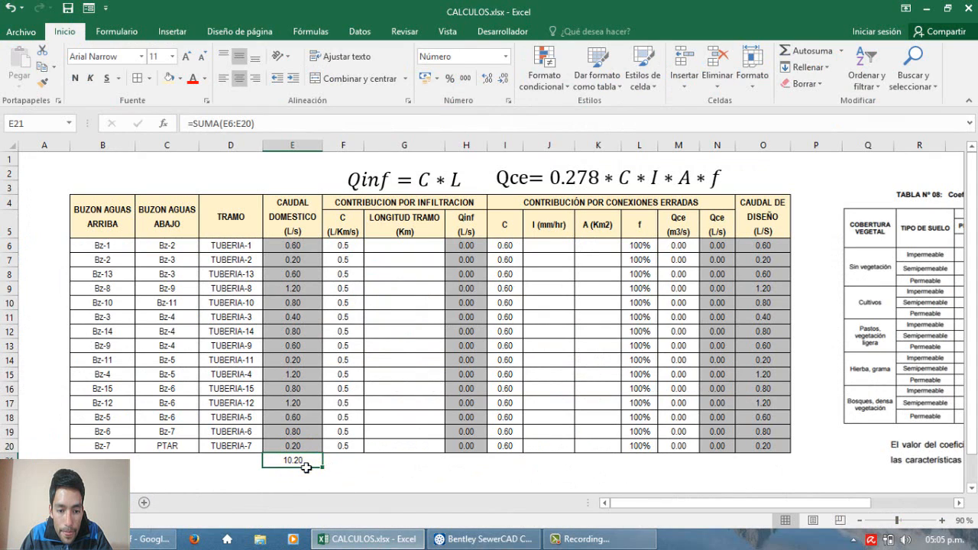
{"action": "left_click_drag", "start_coordinate": [359, 208], "coordinate": [473, 452]}
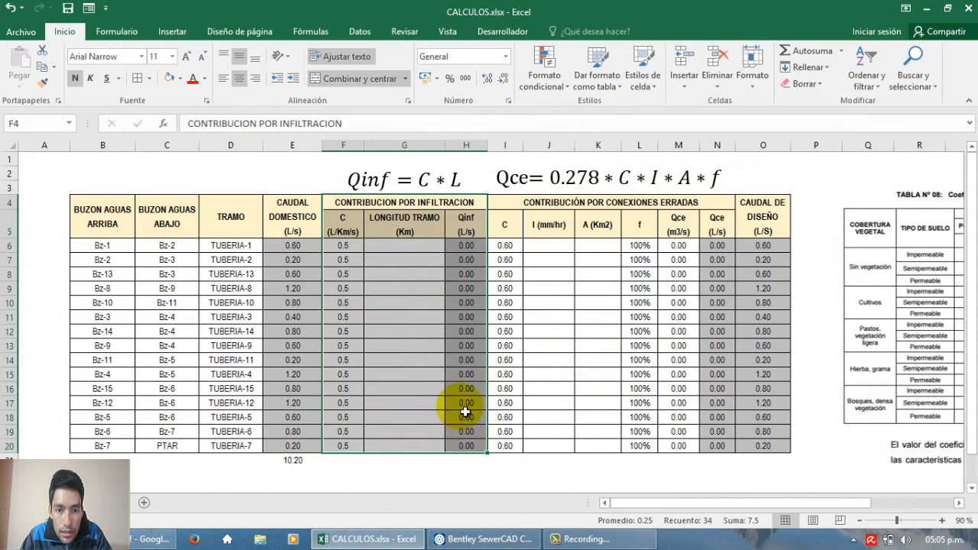
{"action": "left_click_drag", "start_coordinate": [506, 203], "coordinate": [647, 444]}
{"action": "left_click", "coordinate": [645, 380]}
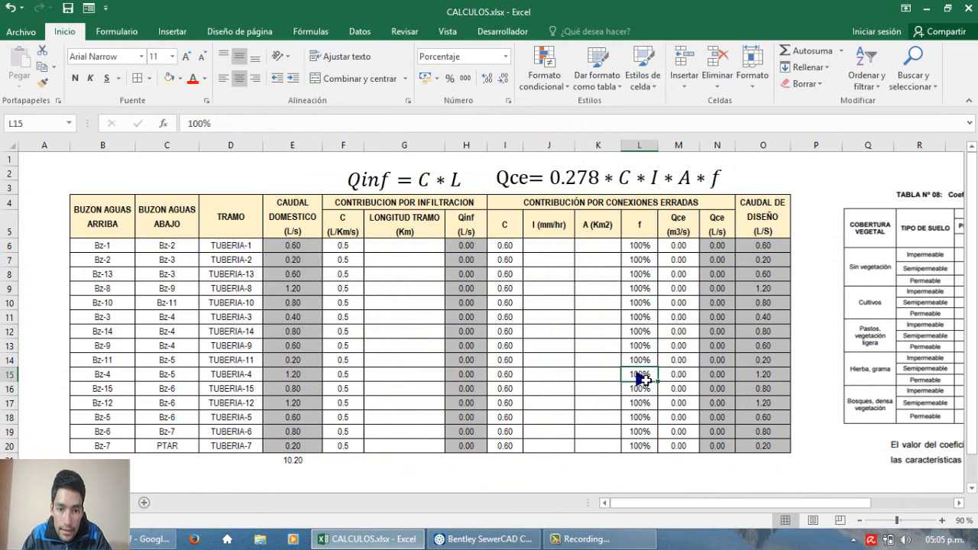
{"action": "left_click", "coordinate": [646, 380]}
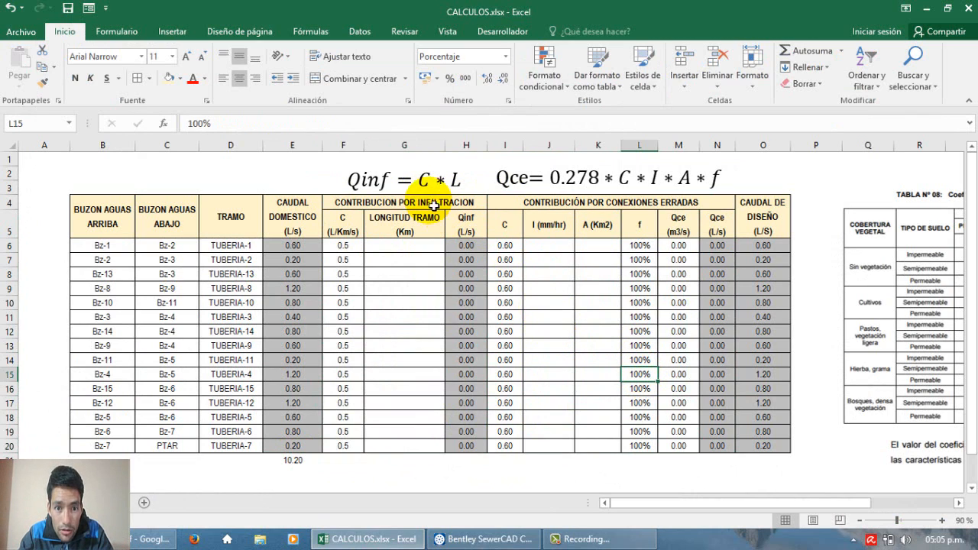
Step: Review the infiltration formula Qinf = C * L against the C, LONGITUD TRAMO and Qinf columns of the table
{"action": "left_click", "coordinate": [428, 176]}
{"action": "left_click", "coordinate": [416, 247]}
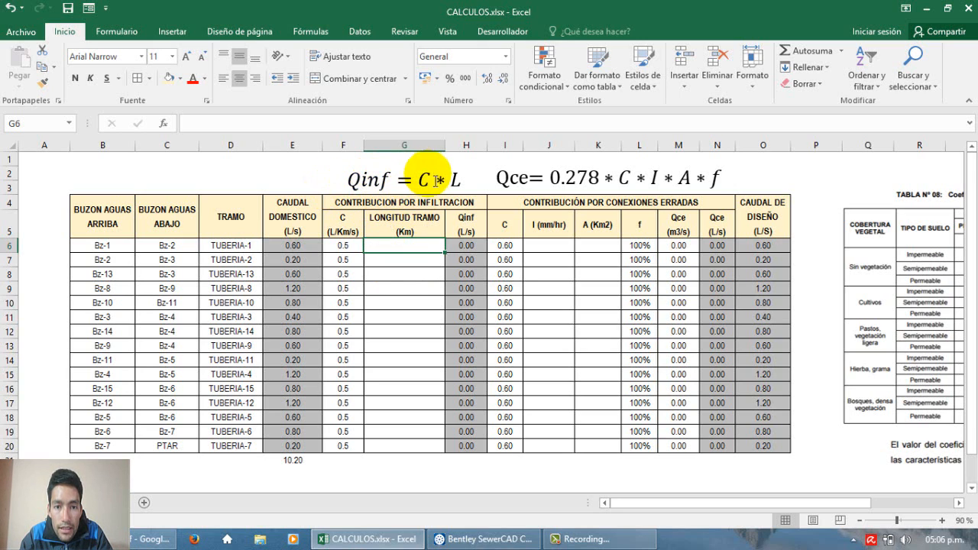
{"action": "left_click", "coordinate": [338, 223]}
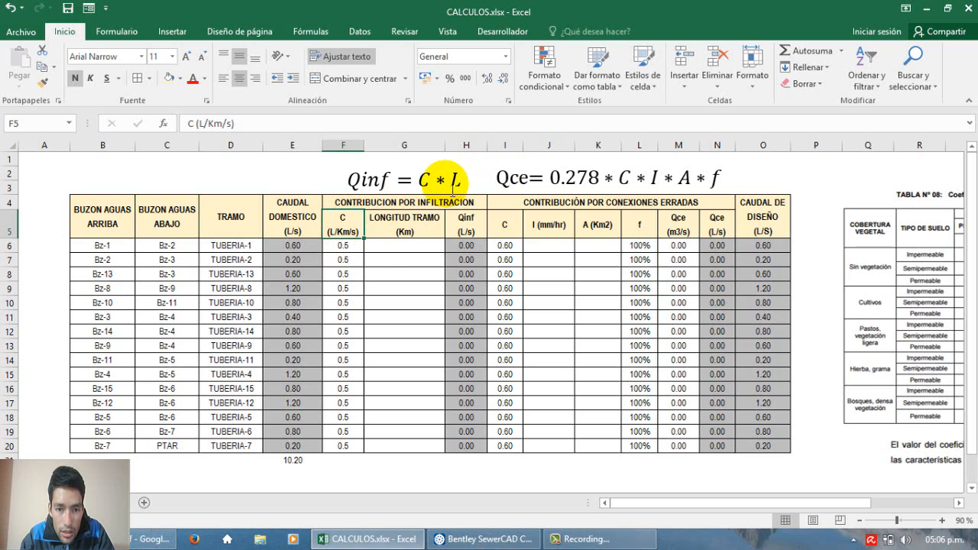
{"action": "mouse_move", "coordinate": [360, 247]}
{"action": "left_mouse_down"}
{"action": "mouse_move", "coordinate": [356, 454]}
{"action": "mouse_move", "coordinate": [348, 254]}
{"action": "left_mouse_up"}
{"action": "left_click", "coordinate": [354, 455]}
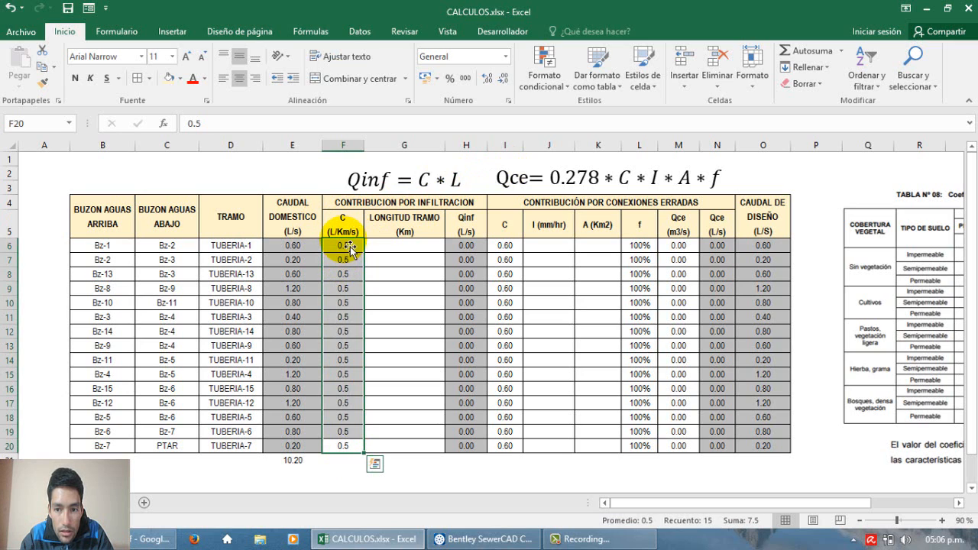
{"action": "left_click", "coordinate": [352, 248]}
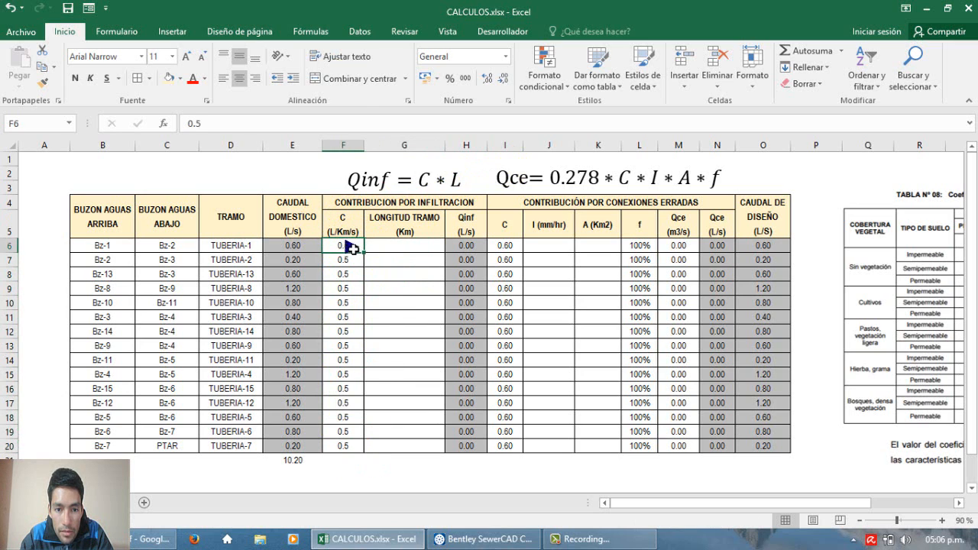
{"action": "left_click_drag", "start_coordinate": [352, 264], "coordinate": [354, 385]}
{"action": "left_click", "coordinate": [359, 451]}
{"action": "left_click", "coordinate": [344, 365]}
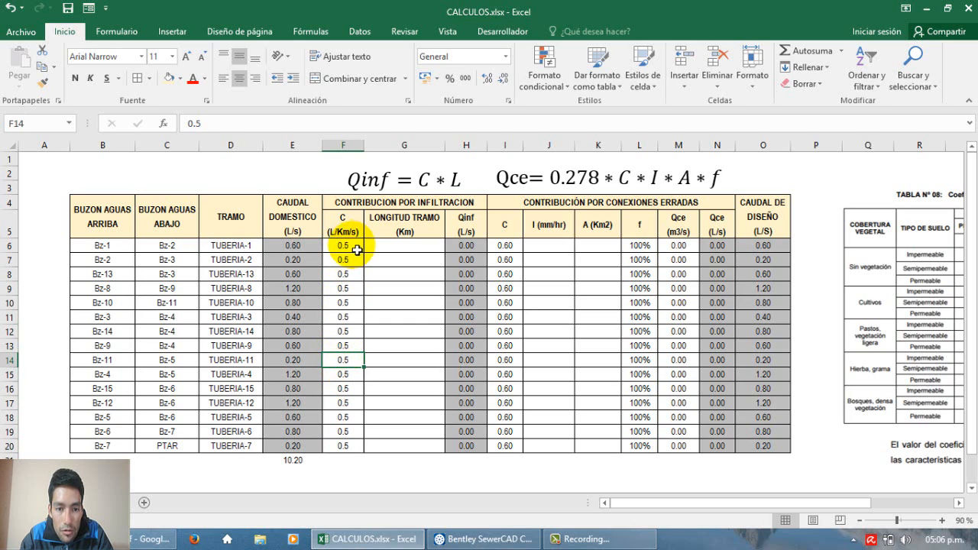
{"action": "left_click_drag", "start_coordinate": [353, 246], "coordinate": [351, 450]}
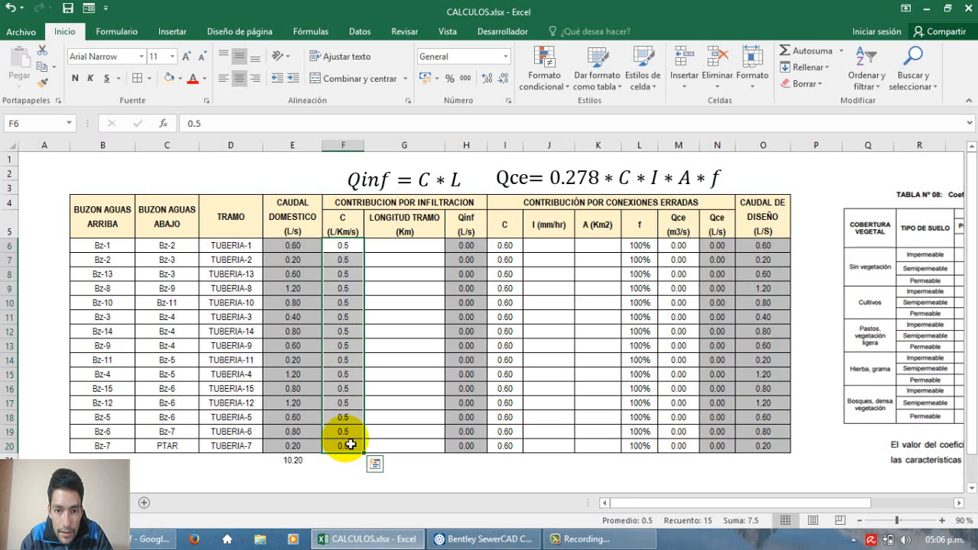
{"action": "left_click_drag", "start_coordinate": [426, 246], "coordinate": [428, 448]}
{"action": "left_click", "coordinate": [468, 247]}
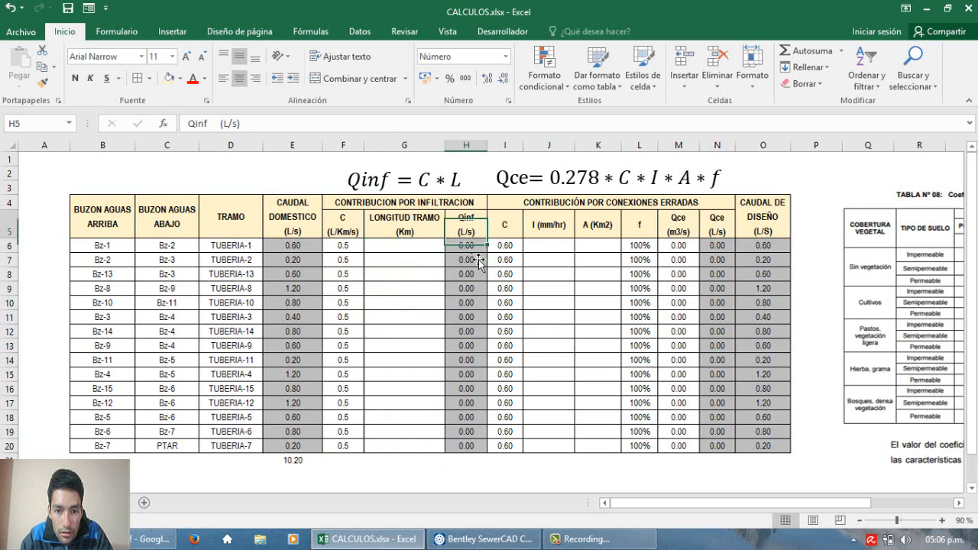
{"action": "double_click", "coordinate": [468, 249]}
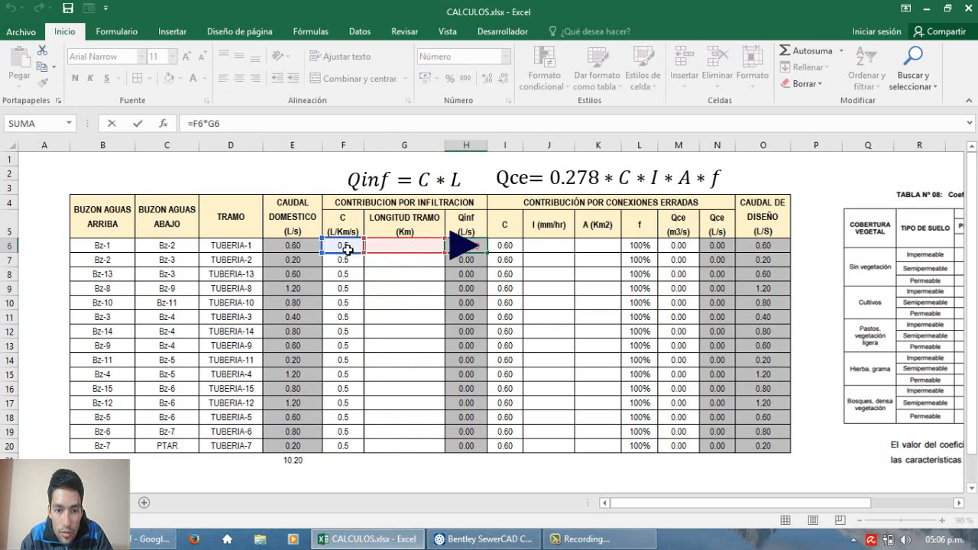
{"action": "type", "text": "|"}
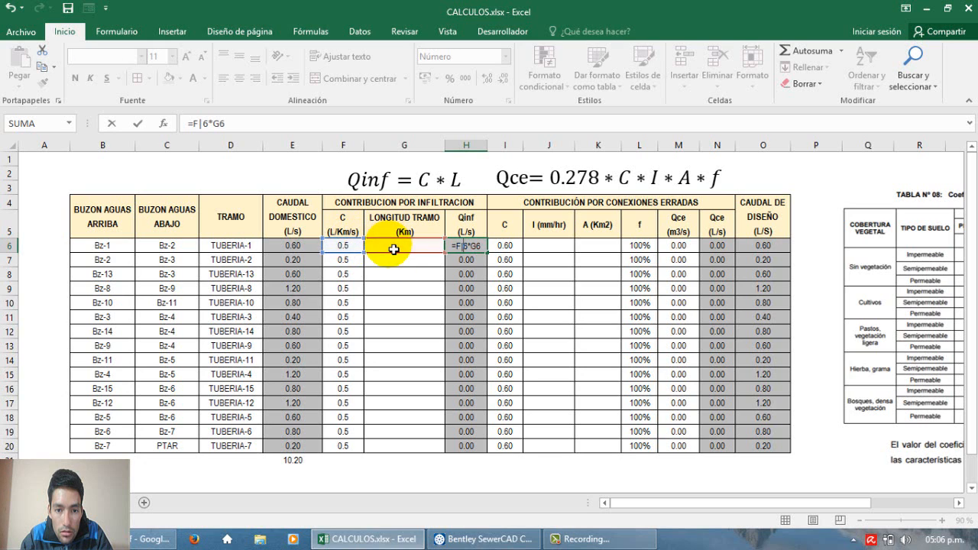
{"action": "left_click", "coordinate": [392, 247]}
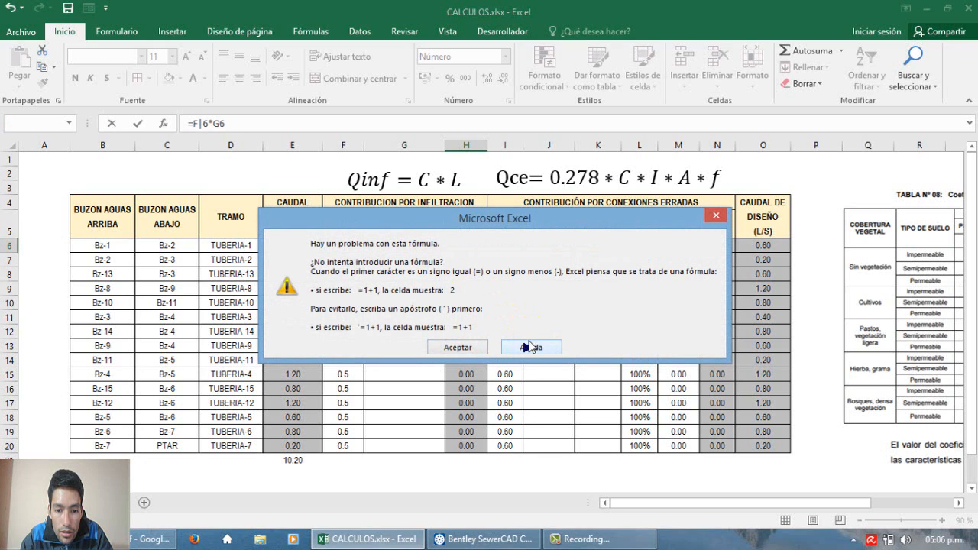
{"action": "left_click", "coordinate": [717, 215]}
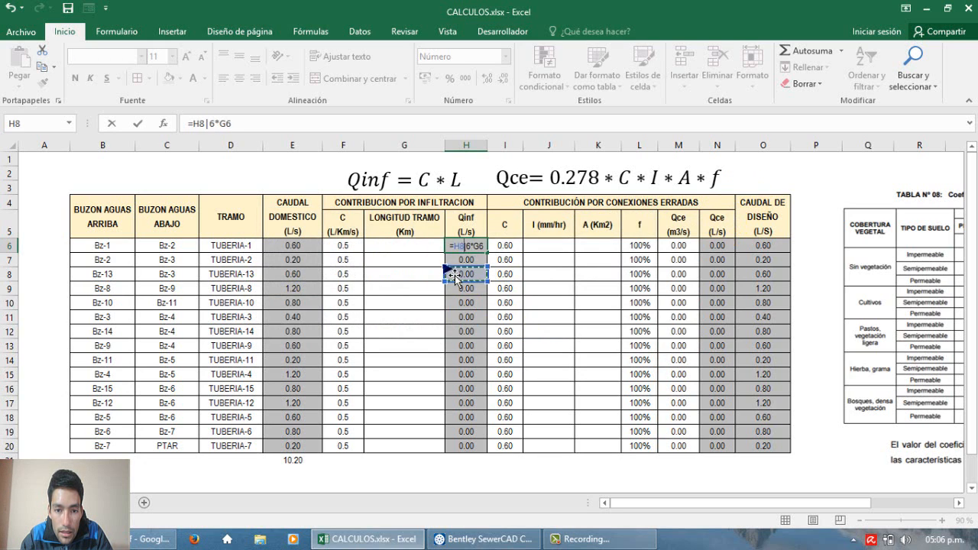
{"action": "key", "text": "Escape"}
Step: Check the LONGITUD TRAMO (Km) column for the pipe lengths the infiltration calculation needs
{"action": "left_click", "coordinate": [419, 253]}
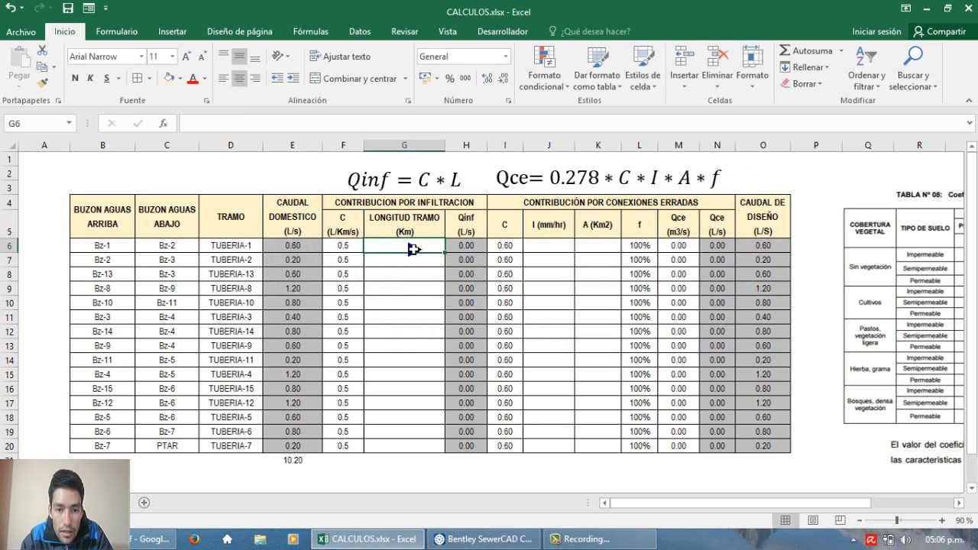
{"action": "left_click", "coordinate": [413, 248]}
{"action": "left_click_drag", "start_coordinate": [417, 249], "coordinate": [415, 431]}
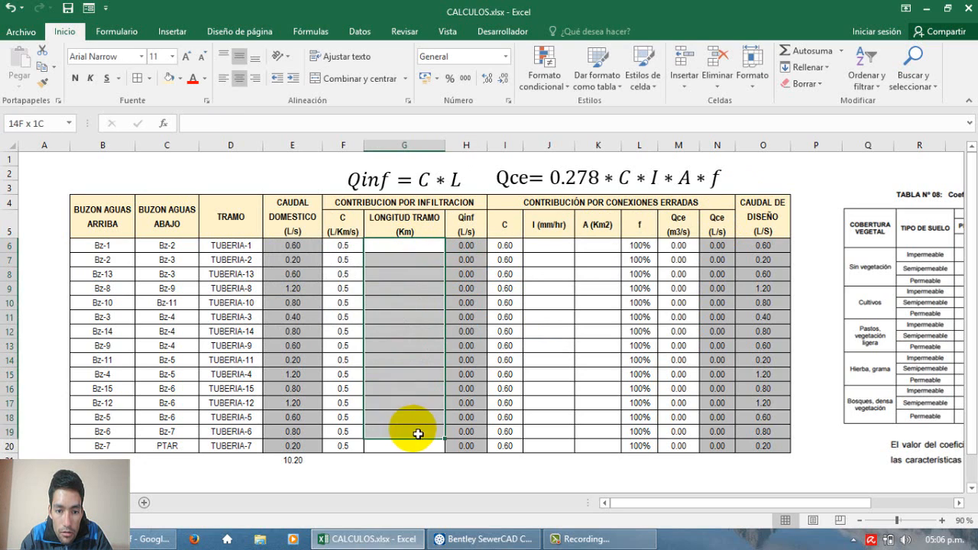
{"action": "left_click", "coordinate": [416, 360]}
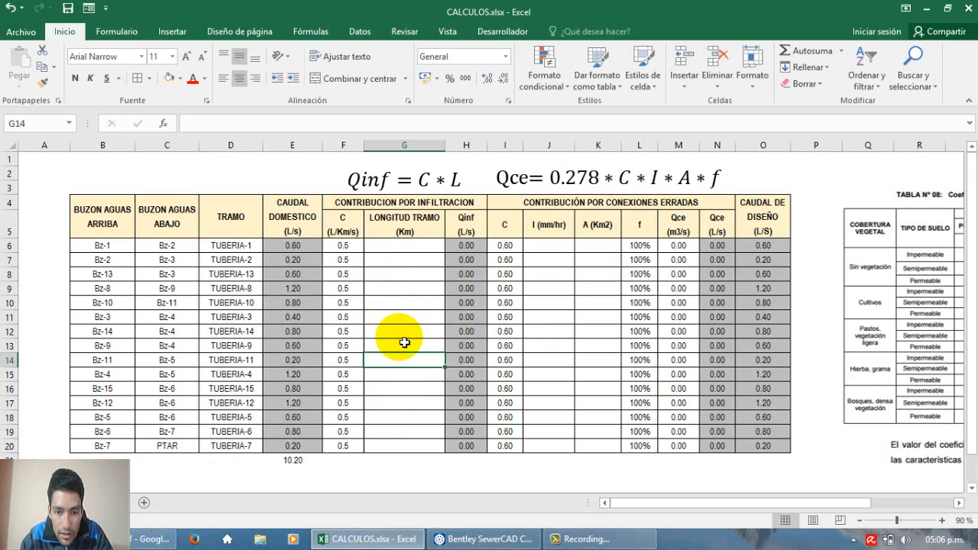
Step: Switch to SewerCAD and look over the conduit length labels across the network
{"action": "left_click", "coordinate": [470, 539]}
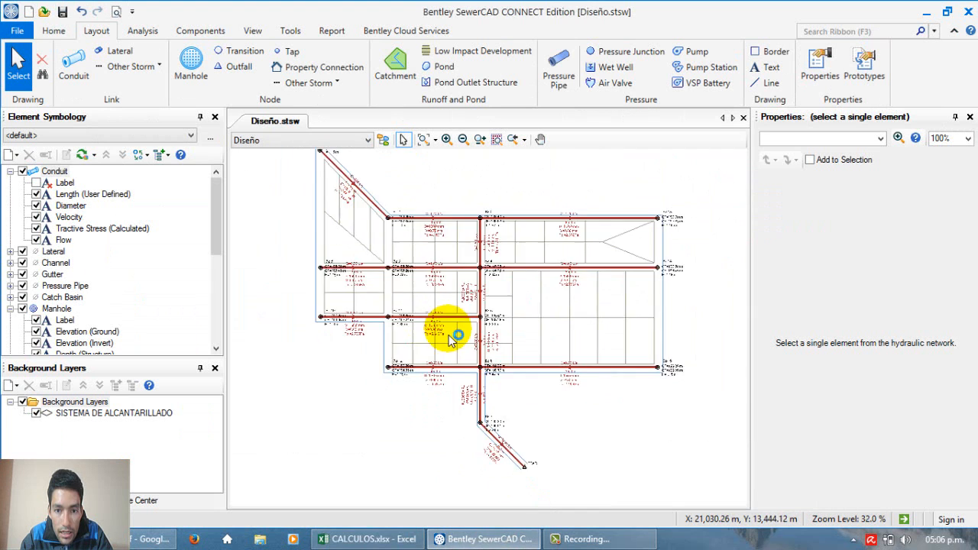
{"action": "scroll", "coordinate": [451, 340], "scroll_direction": "up", "scroll_amount": 3}
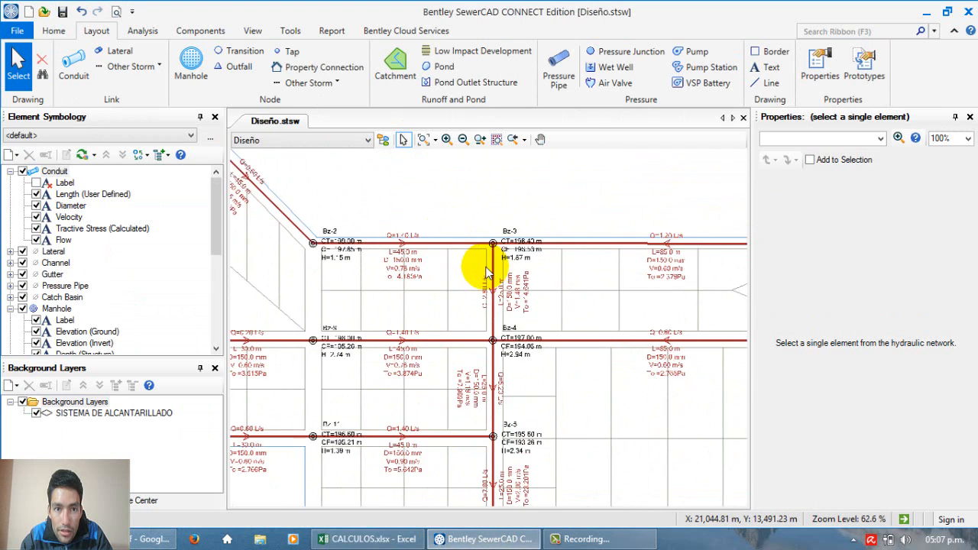
{"action": "scroll", "coordinate": [426, 231], "scroll_direction": "down", "scroll_amount": 1}
{"action": "scroll", "coordinate": [510, 231], "scroll_direction": "up", "scroll_amount": 1}
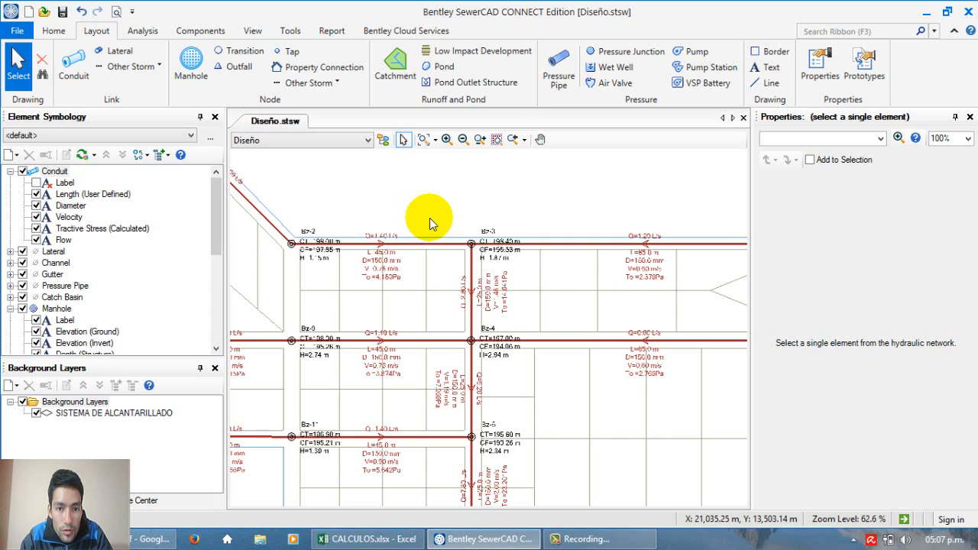
{"action": "key", "text": "F1"}
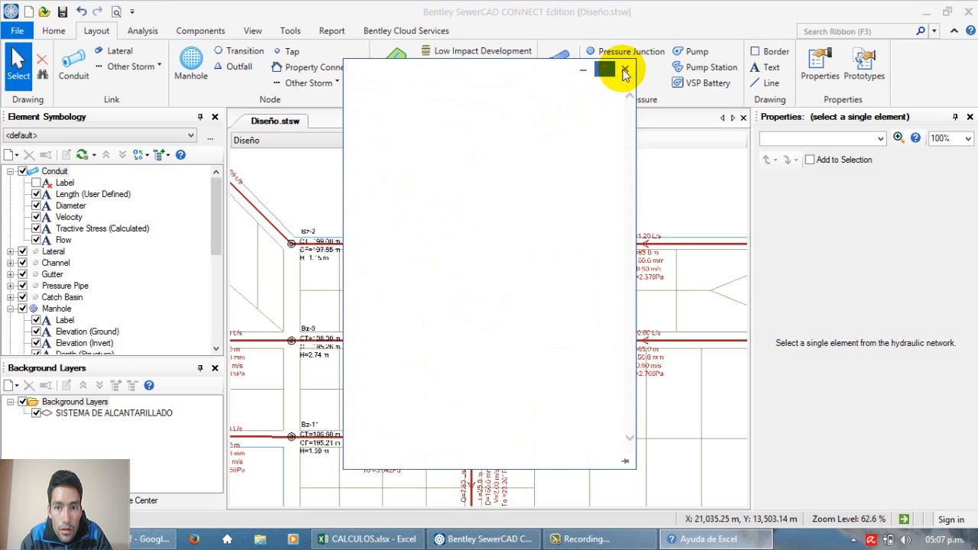
{"action": "left_click", "coordinate": [625, 71]}
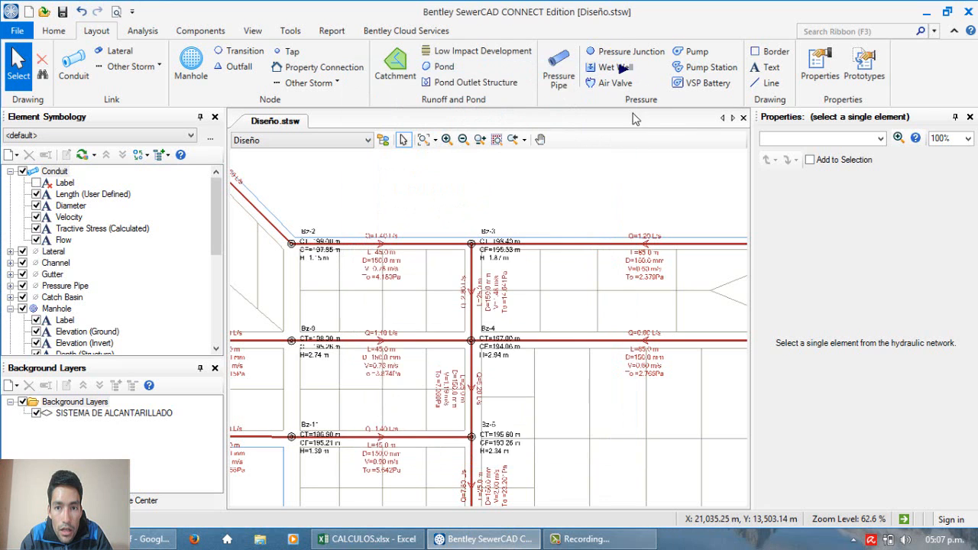
Step: Open the Conduit FlexTable of the model
{"action": "left_click", "coordinate": [253, 32]}
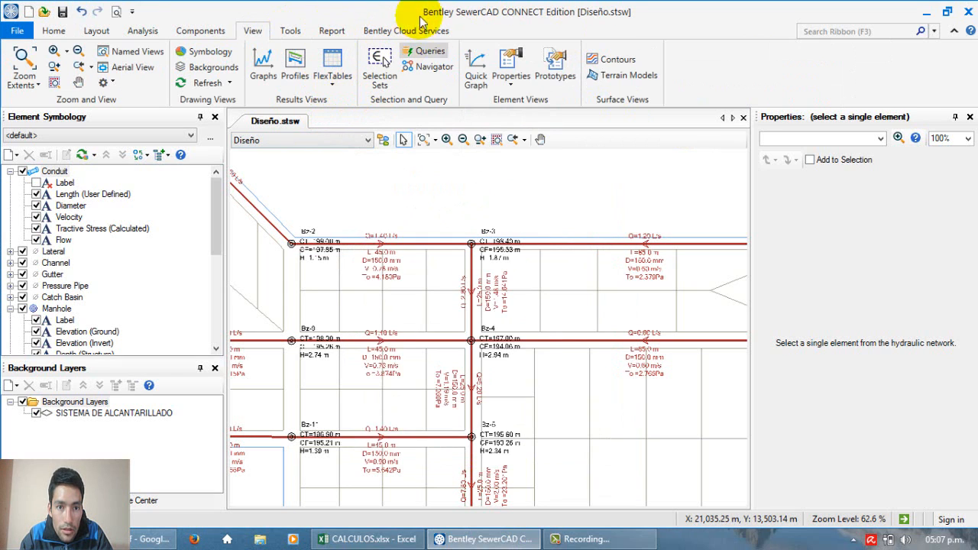
{"action": "left_click", "coordinate": [334, 88]}
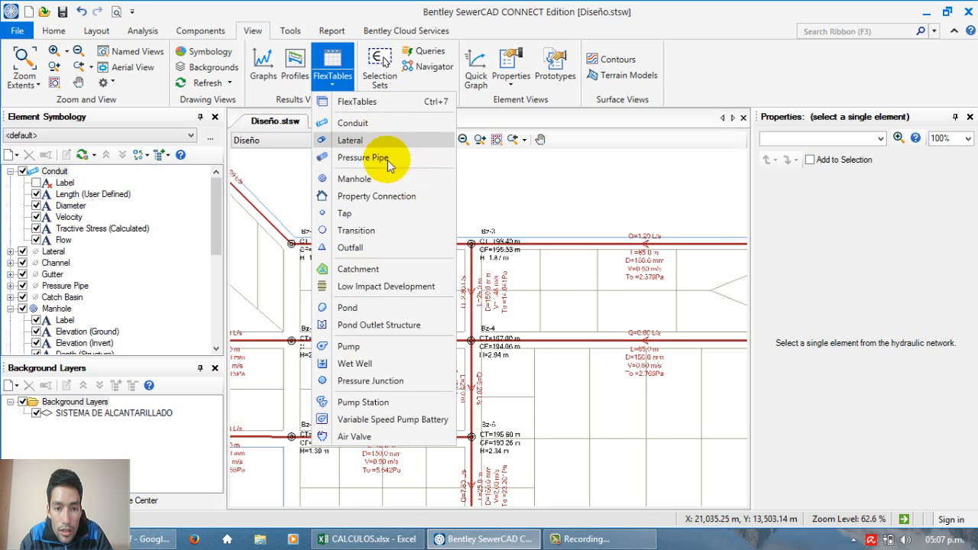
{"action": "left_click", "coordinate": [357, 129]}
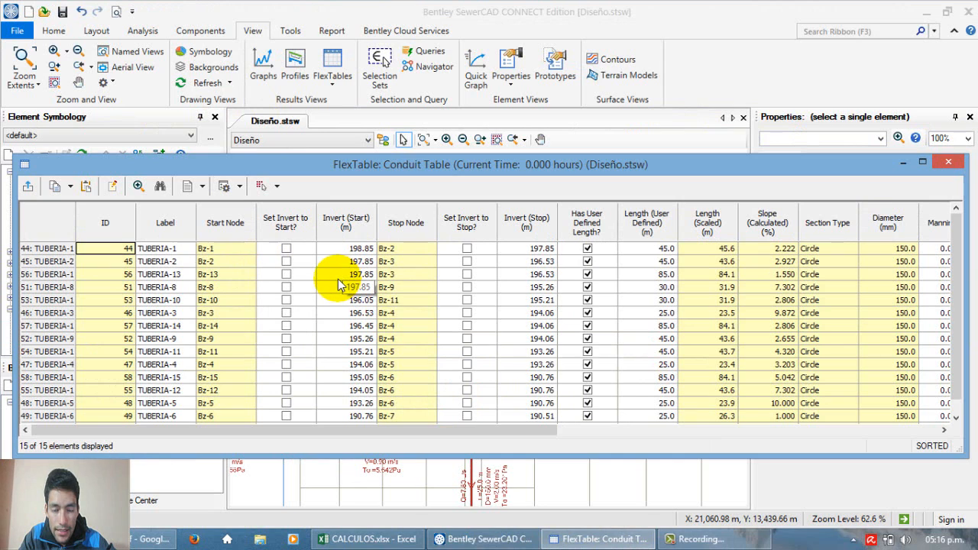
Step: Copy the Length (User Defined) values in metres for all conduits in the Conduit Table
{"action": "mouse_move", "coordinate": [406, 436]}
{"action": "left_mouse_down"}
{"action": "mouse_move", "coordinate": [417, 433]}
{"action": "mouse_move", "coordinate": [395, 430]}
{"action": "left_mouse_up"}
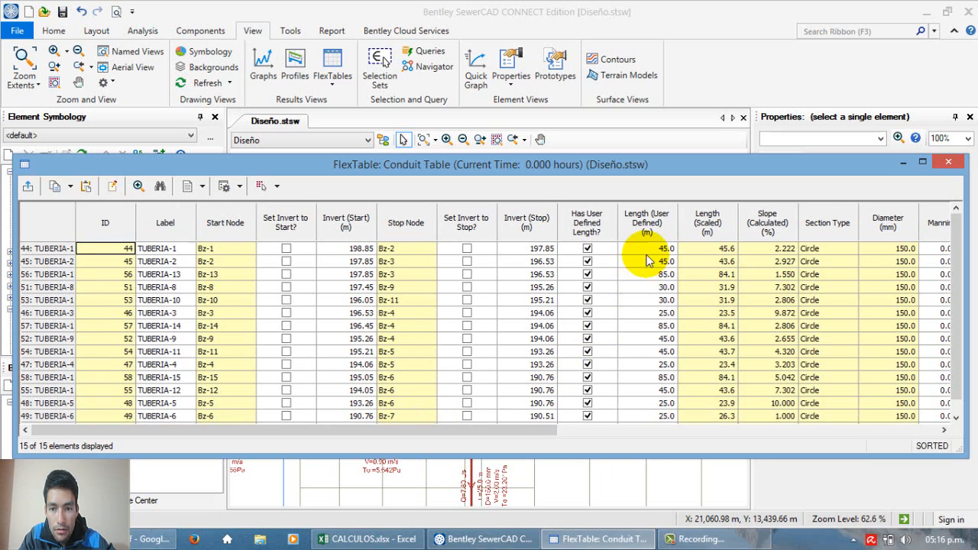
{"action": "left_click", "coordinate": [646, 251]}
{"action": "left_click_drag", "start_coordinate": [646, 251], "coordinate": [655, 448]}
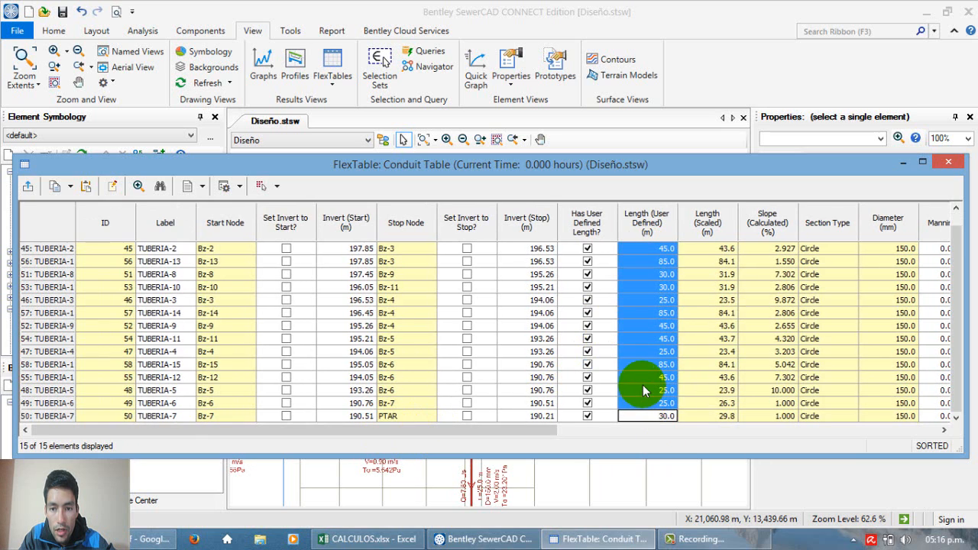
{"action": "left_click", "coordinate": [643, 249]}
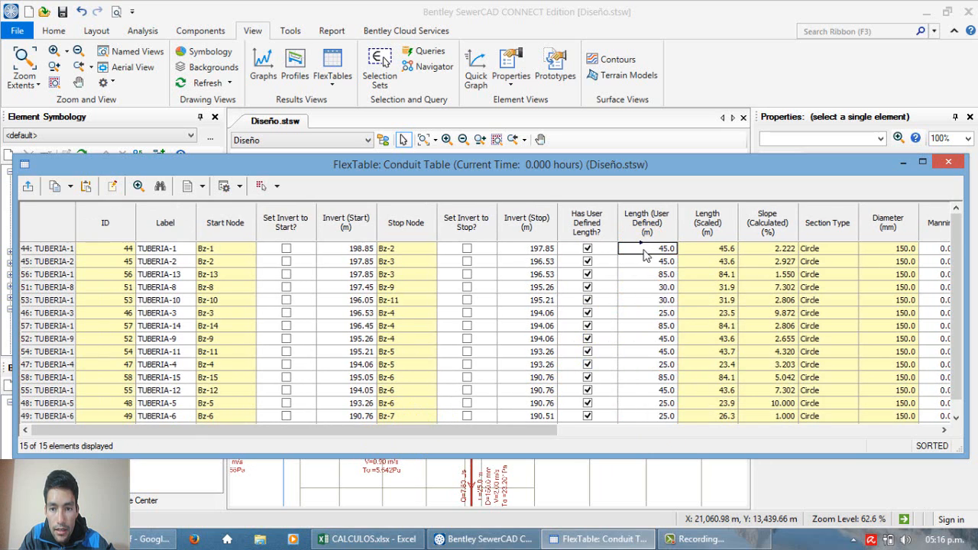
{"action": "left_click_drag", "start_coordinate": [644, 249], "coordinate": [648, 537]}
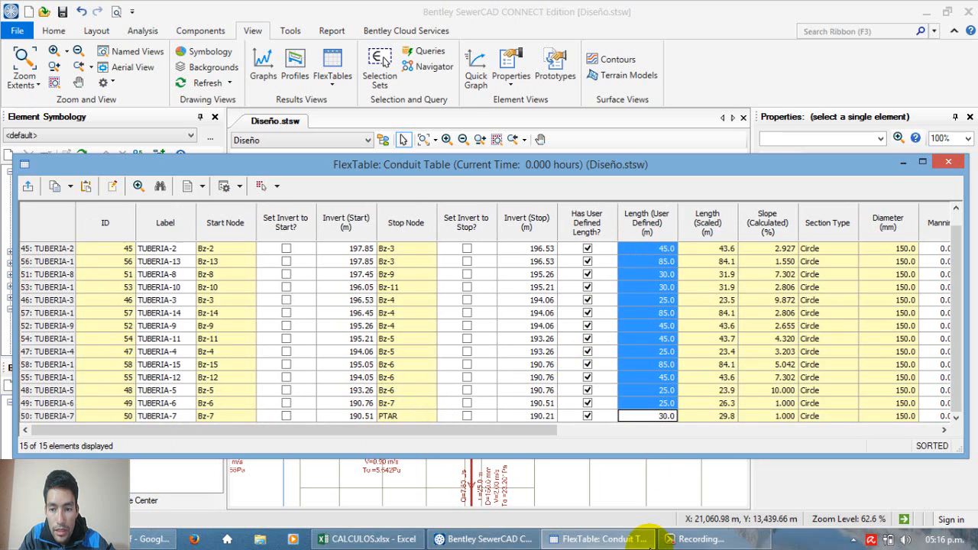
{"action": "scroll", "coordinate": [658, 325], "scroll_direction": "up", "scroll_amount": 1}
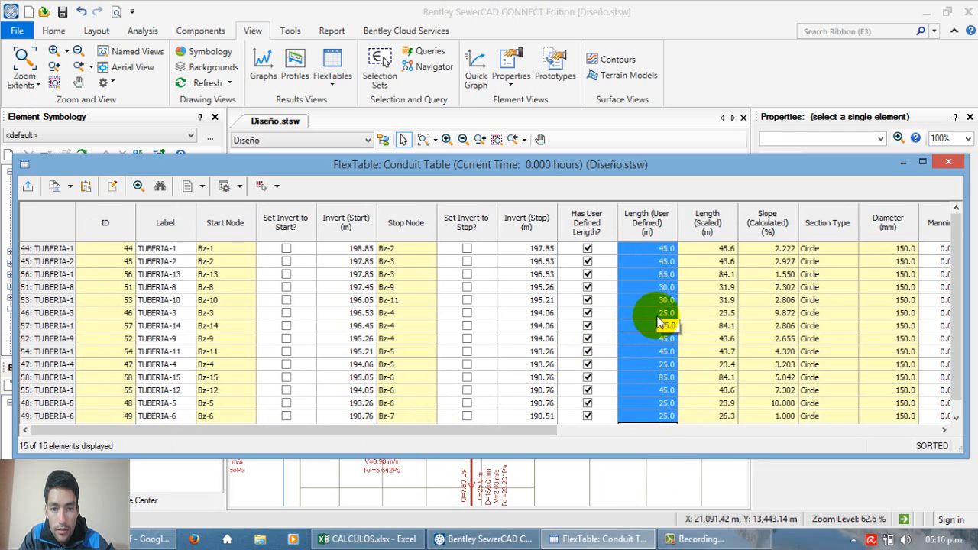
{"action": "right_click", "coordinate": [655, 245]}
{"action": "left_click", "coordinate": [676, 254]}
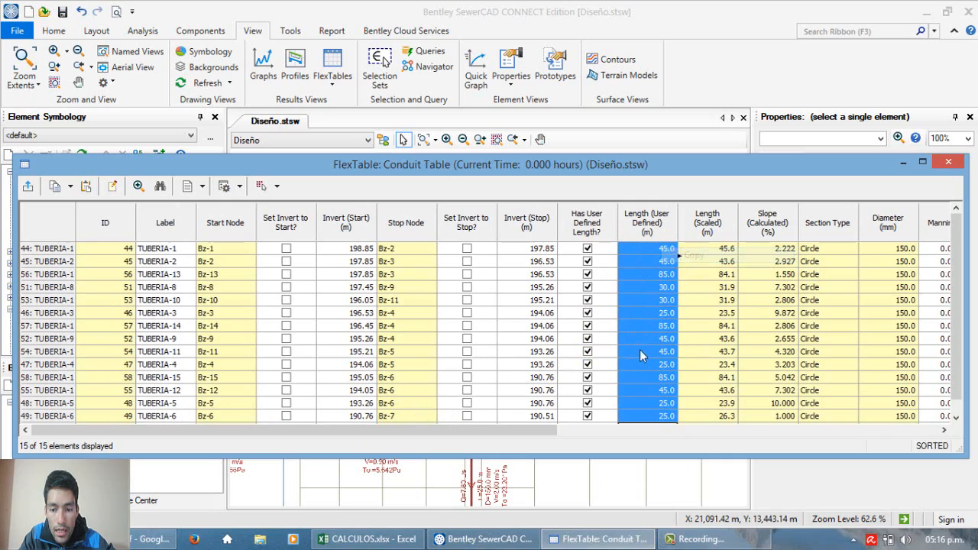
Step: Check the unit of the LONGITUD TRAMO column in CALCULOS.xlsx from cell G6 and return to the SewerCAD Conduit Table
{"action": "left_click", "coordinate": [367, 538]}
{"action": "left_click", "coordinate": [397, 258]}
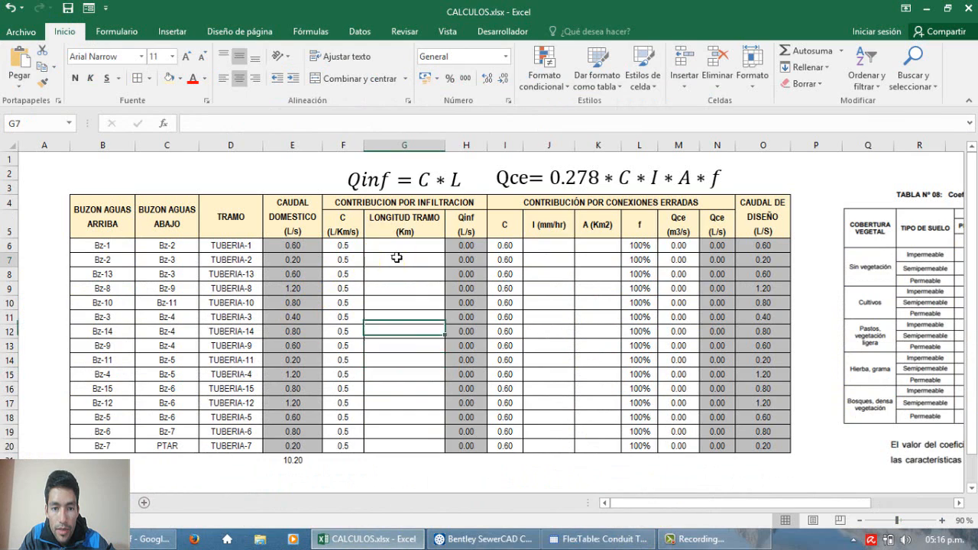
{"action": "right_click", "coordinate": [384, 251]}
{"action": "left_click", "coordinate": [379, 245]}
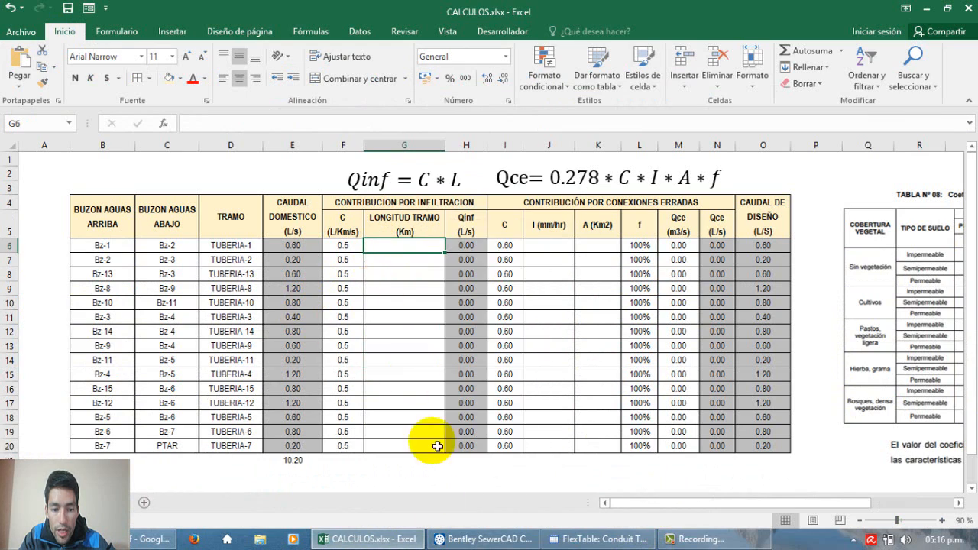
{"action": "left_click", "coordinate": [391, 537]}
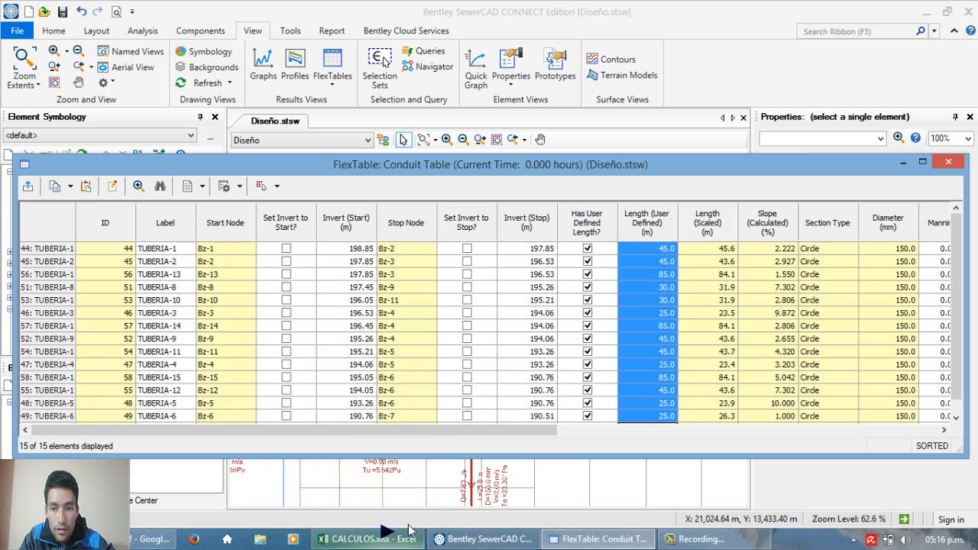
Step: Set the unit of the Length (User Defined) column in the Conduit Table to km
{"action": "left_click", "coordinate": [636, 236]}
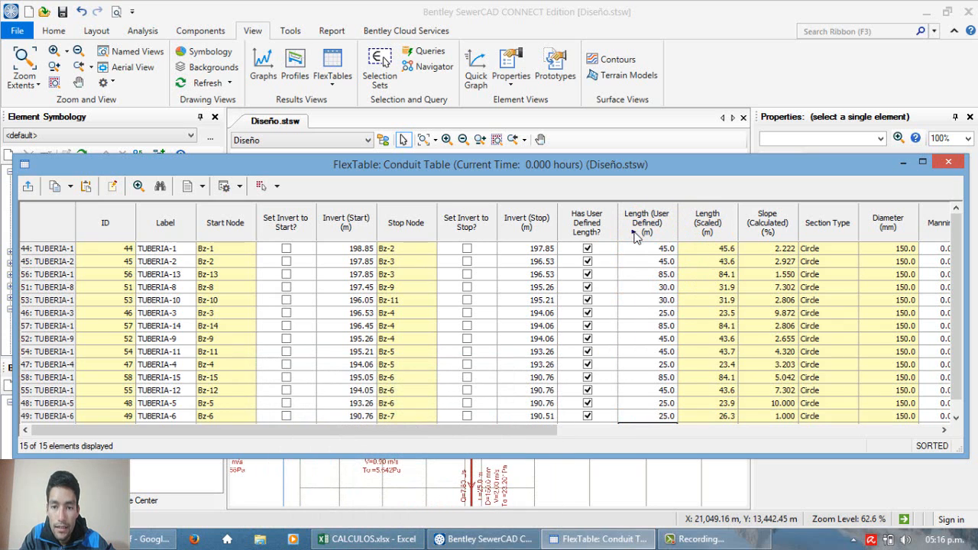
{"action": "right_click", "coordinate": [644, 222]}
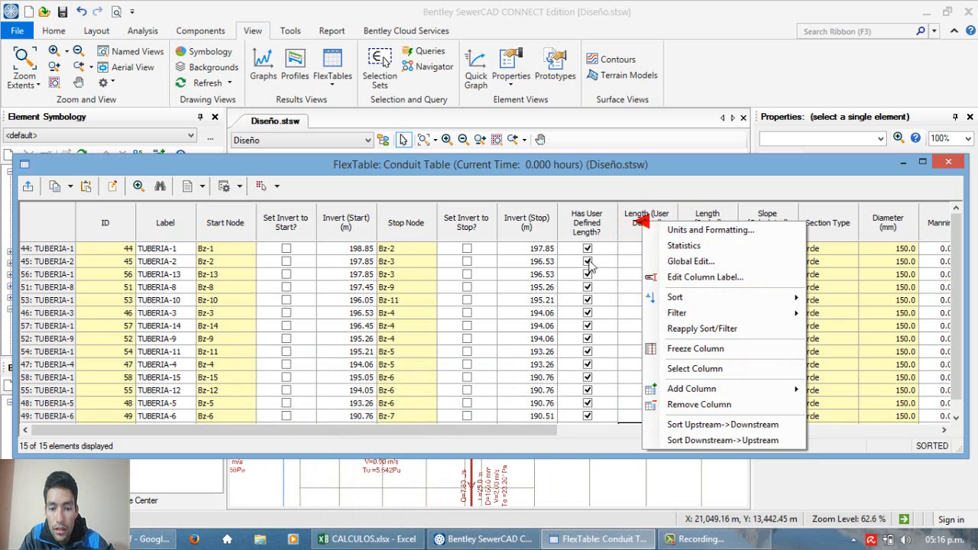
{"action": "left_click", "coordinate": [638, 220]}
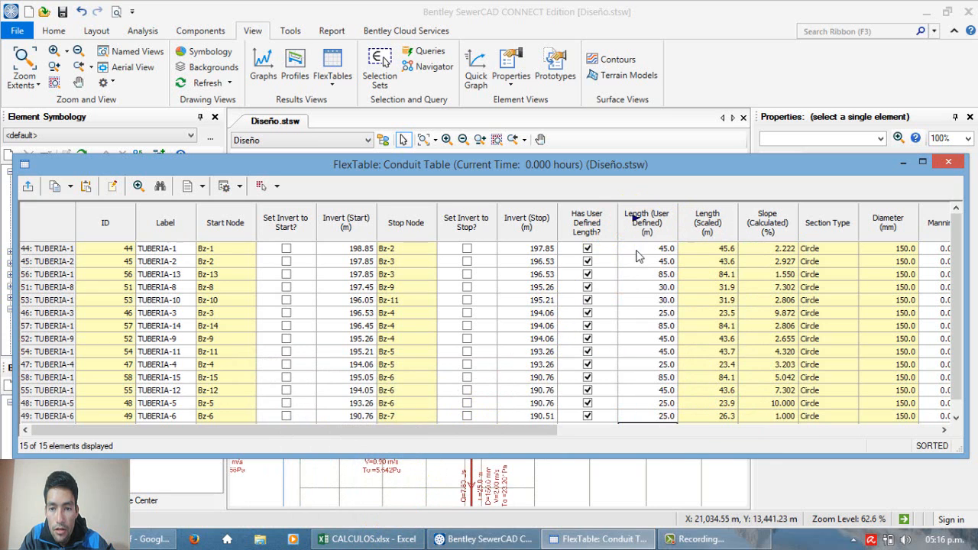
{"action": "scroll", "coordinate": [639, 284], "scroll_direction": "down", "scroll_amount": 1}
{"action": "scroll", "coordinate": [639, 317], "scroll_direction": "up", "scroll_amount": 1}
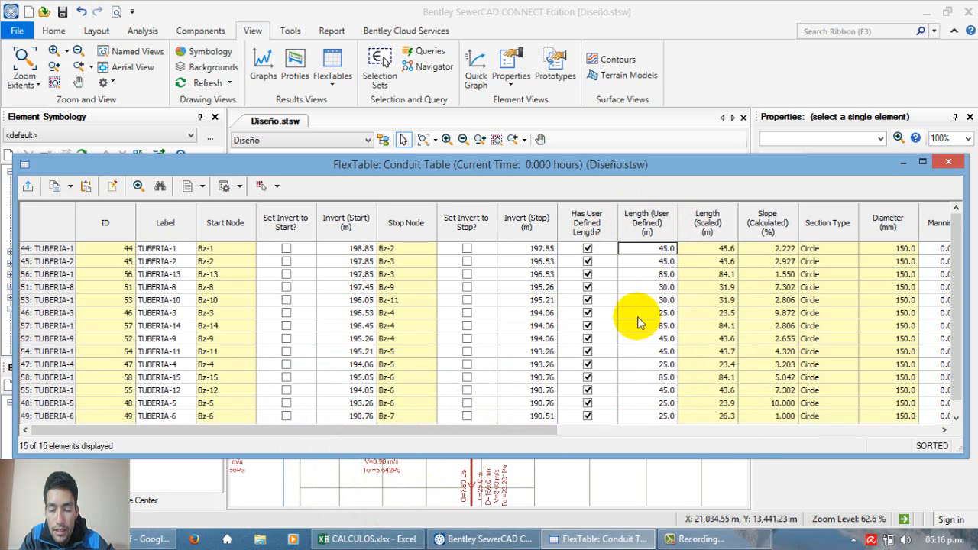
{"action": "right_click", "coordinate": [643, 225]}
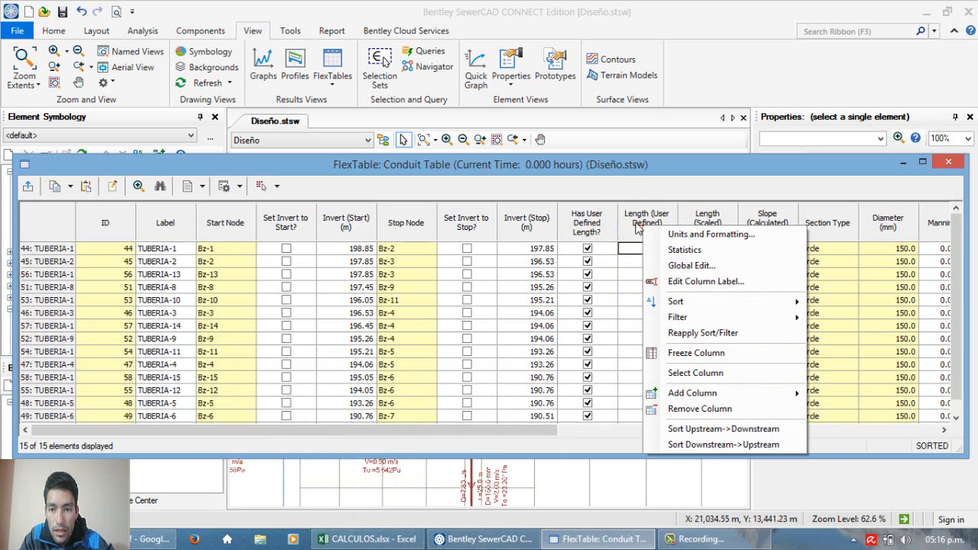
{"action": "left_click", "coordinate": [710, 235]}
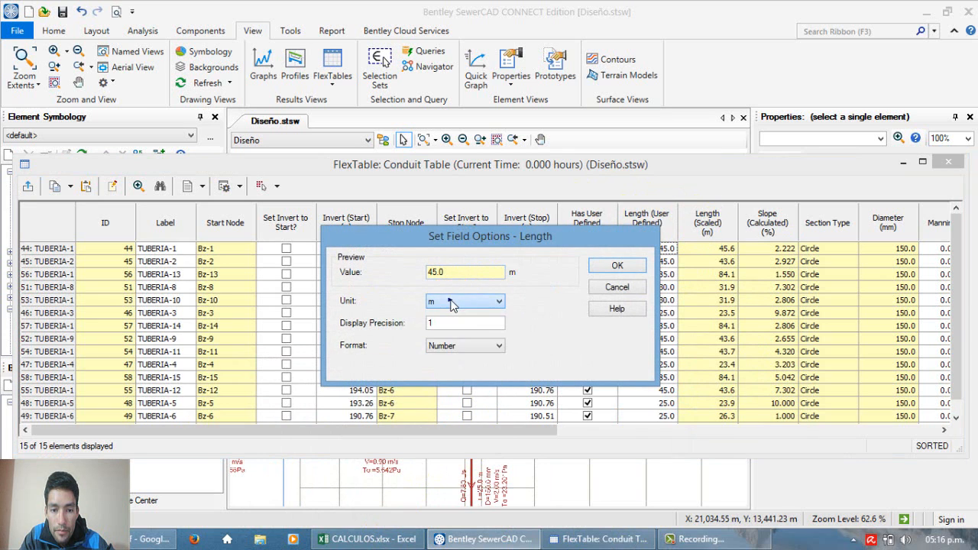
{"action": "left_click", "coordinate": [452, 306]}
{"action": "left_click", "coordinate": [443, 358]}
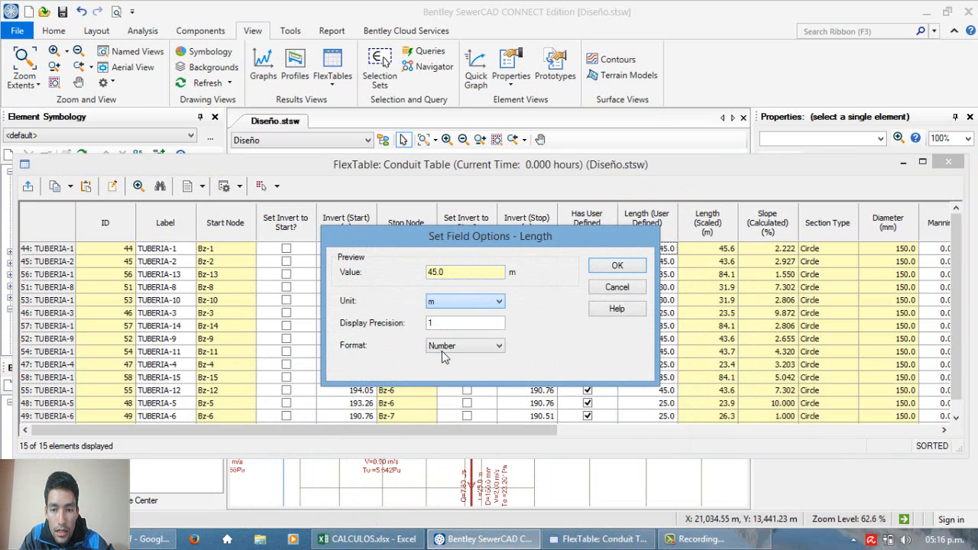
{"action": "left_click", "coordinate": [623, 269]}
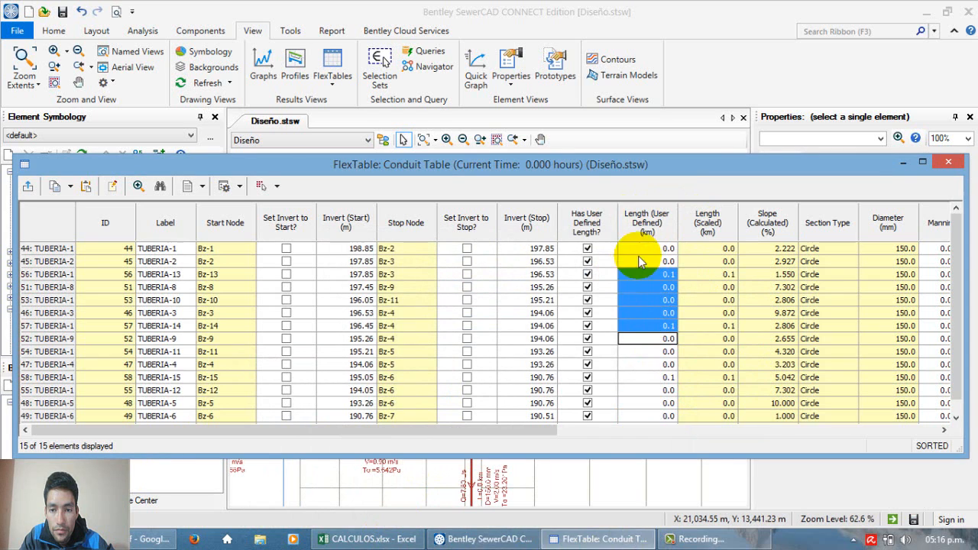
Step: Set the display precision of the Length (User Defined) column to 4
{"action": "left_click", "coordinate": [642, 249]}
{"action": "right_click", "coordinate": [642, 233]}
{"action": "left_click", "coordinate": [673, 237]}
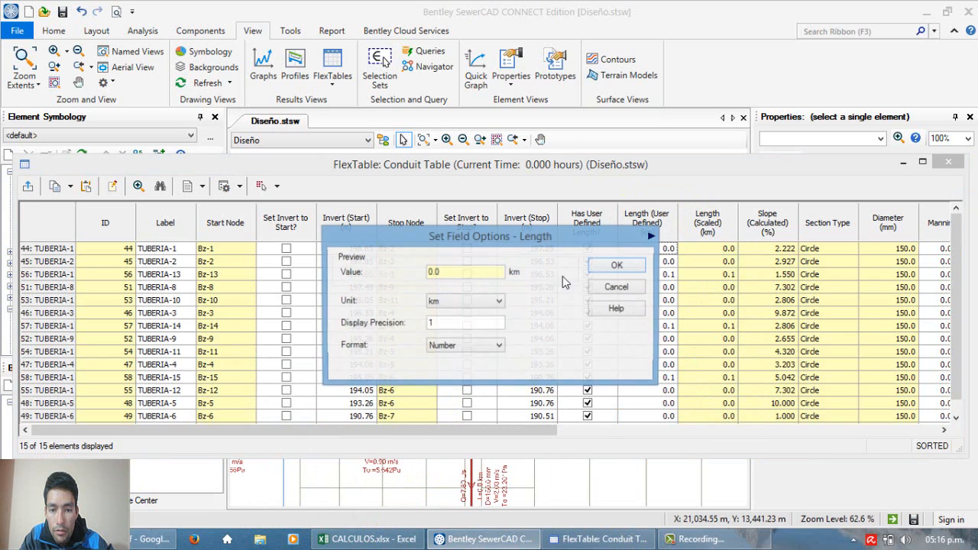
{"action": "double_click", "coordinate": [458, 327]}
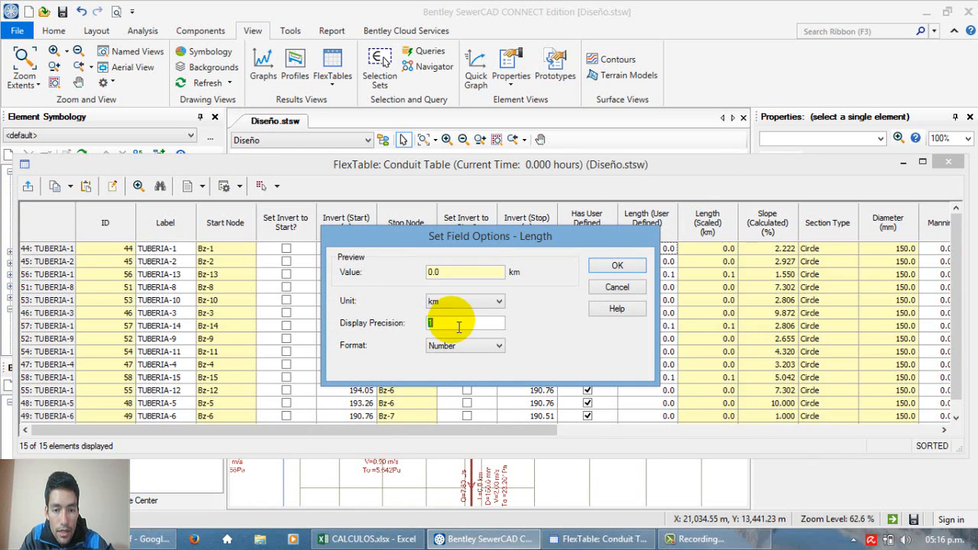
{"action": "type", "text": "4"}
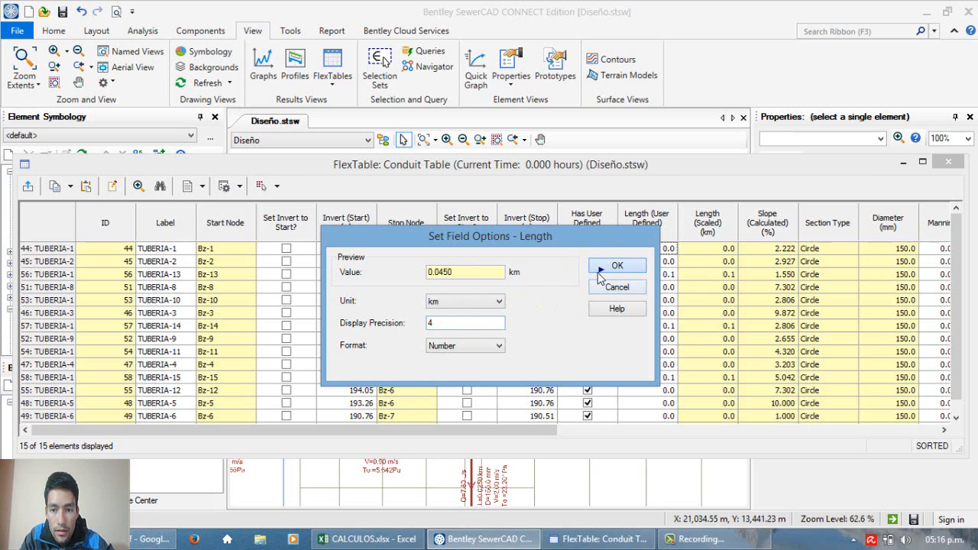
{"action": "left_click", "coordinate": [601, 271]}
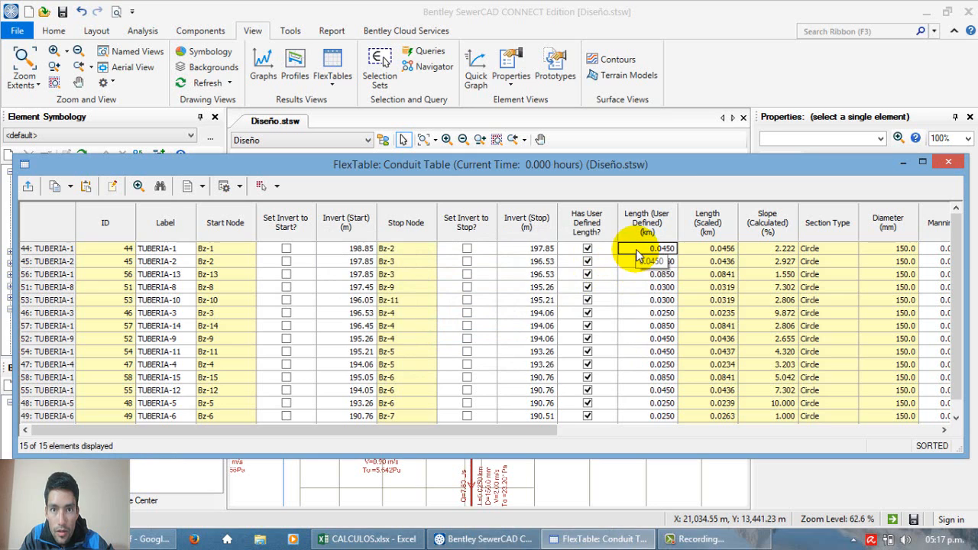
Step: Copy the Length (User Defined) values in km for all conduits and paste them into CALCULOS.xlsx's LONGITUD TRAMO column, starting at G6
{"action": "mouse_move", "coordinate": [636, 251]}
{"action": "left_mouse_down"}
{"action": "mouse_move", "coordinate": [649, 442]}
{"action": "mouse_move", "coordinate": [644, 250]}
{"action": "left_mouse_up"}
{"action": "right_click", "coordinate": [643, 251]}
{"action": "left_click", "coordinate": [676, 259]}
{"action": "left_click", "coordinate": [368, 539]}
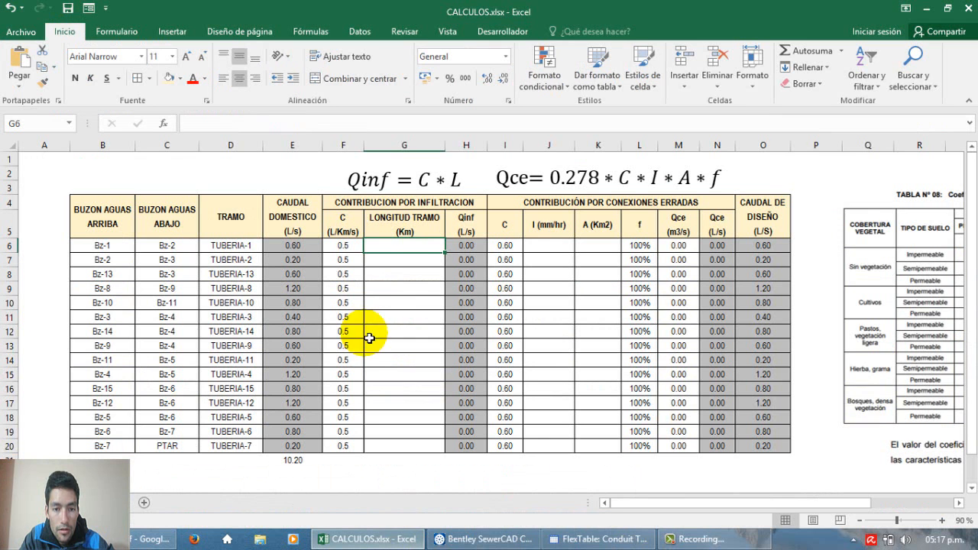
{"action": "left_click", "coordinate": [409, 252]}
{"action": "right_click", "coordinate": [409, 253]}
{"action": "left_click", "coordinate": [439, 269]}
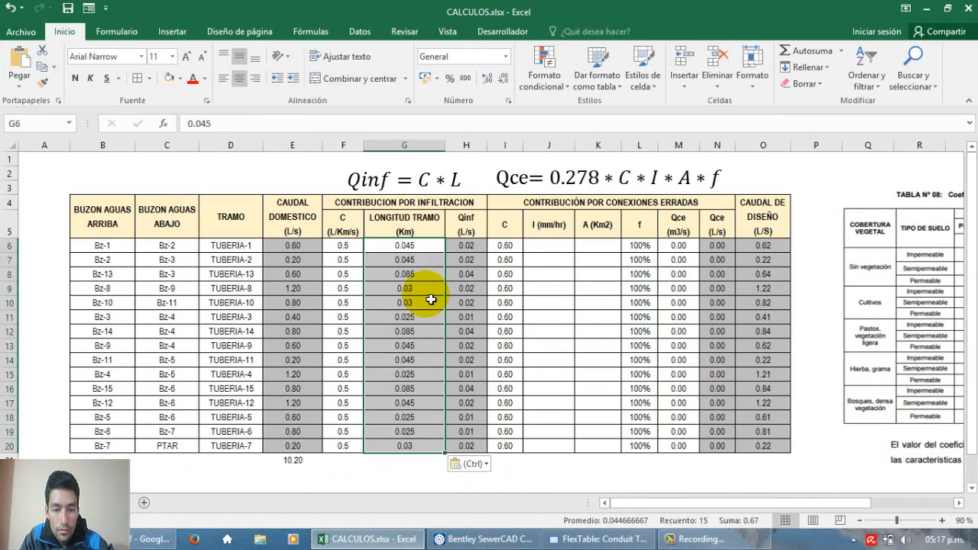
Step: Show the Qinf (L/s) values in H6:H20 with three decimals
{"action": "left_click", "coordinate": [407, 333]}
{"action": "left_click_drag", "start_coordinate": [468, 246], "coordinate": [485, 447]}
{"action": "left_click", "coordinate": [481, 447]}
{"action": "left_click", "coordinate": [487, 79]}
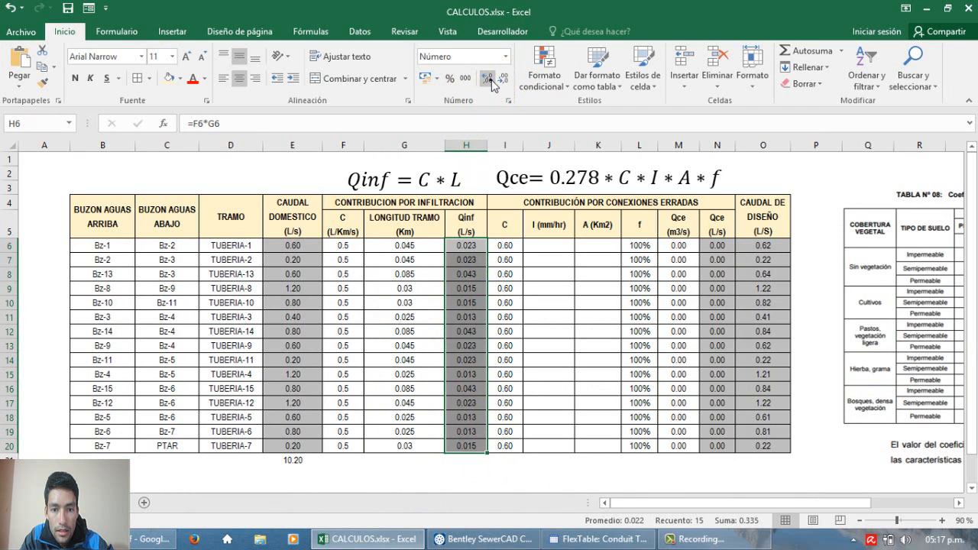
Step: Check the Qinf (L/s) infiltration values and their formulas for the individual pipe sections
{"action": "left_click", "coordinate": [467, 360]}
{"action": "scroll", "coordinate": [474, 382], "scroll_direction": "down", "scroll_amount": 3}
{"action": "scroll", "coordinate": [477, 384], "scroll_direction": "up", "scroll_amount": 3}
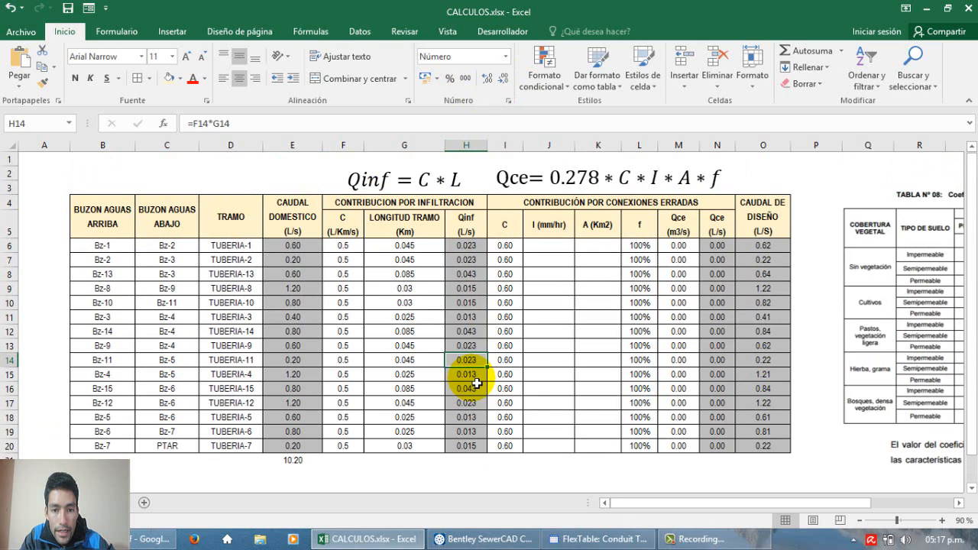
{"action": "left_click_drag", "start_coordinate": [472, 247], "coordinate": [480, 278]}
{"action": "left_click", "coordinate": [459, 347]}
{"action": "left_click", "coordinate": [474, 376]}
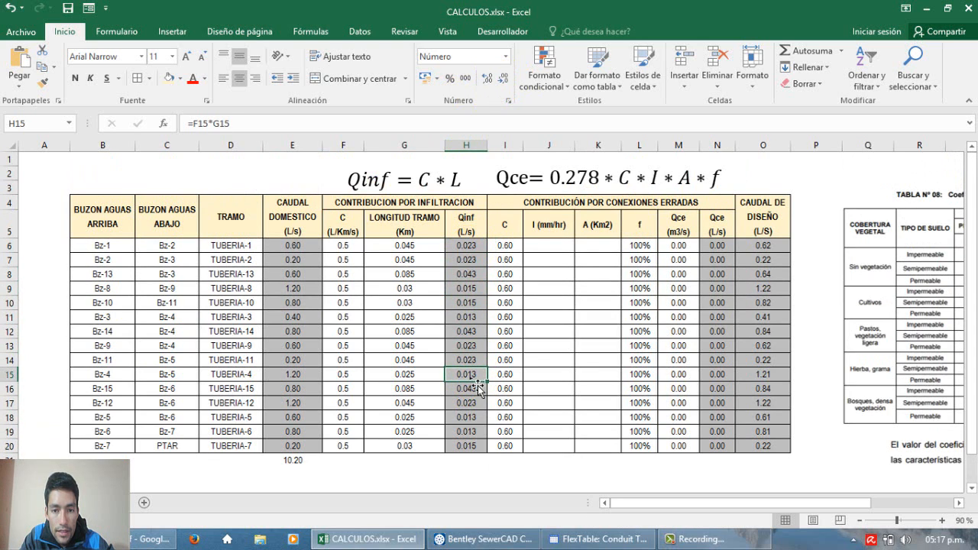
{"action": "left_click", "coordinate": [473, 376]}
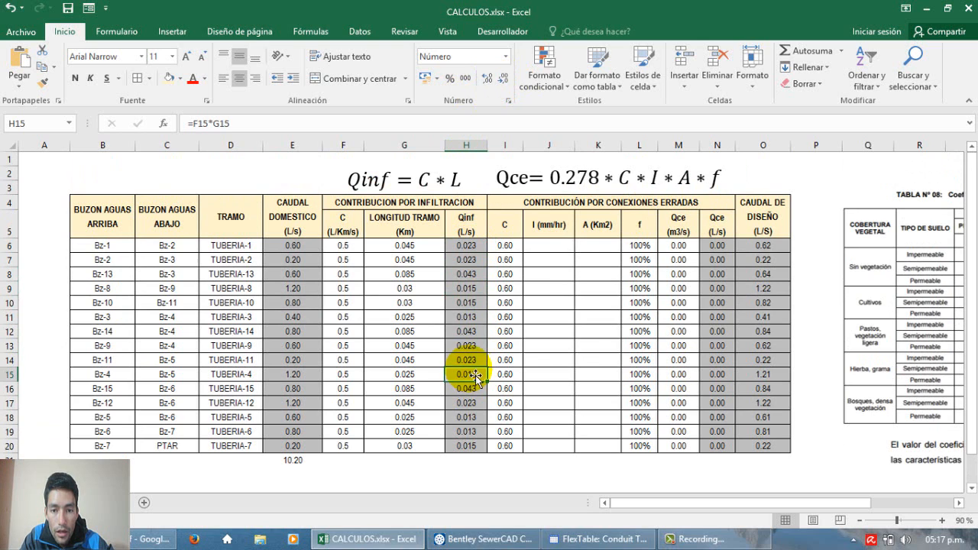
Step: Review the CONTRIBUCIÓN POR CONEXIONES ERRADAS block, including its C and I (mm/hr) columns
{"action": "left_click", "coordinate": [514, 224]}
{"action": "left_click", "coordinate": [507, 208]}
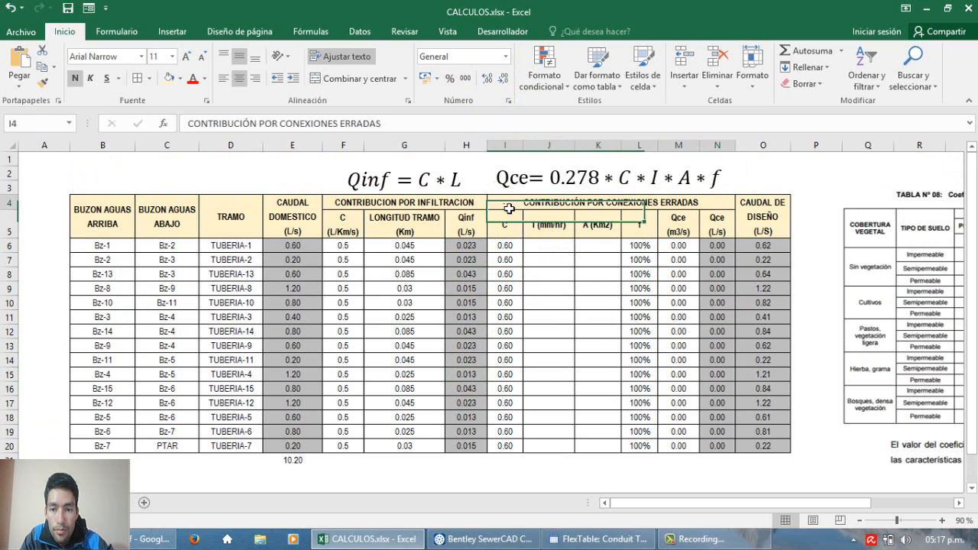
{"action": "left_click_drag", "start_coordinate": [509, 208], "coordinate": [632, 409]}
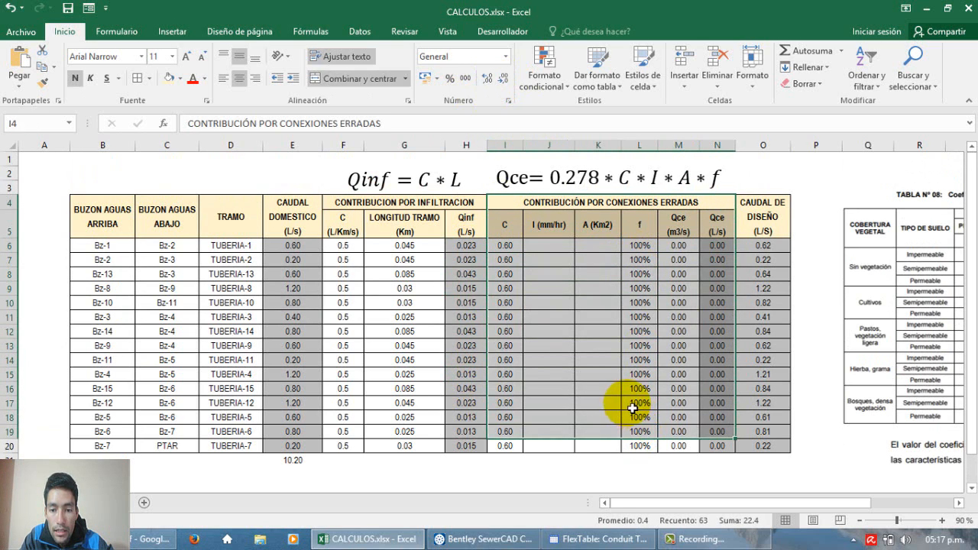
{"action": "left_click", "coordinate": [633, 409]}
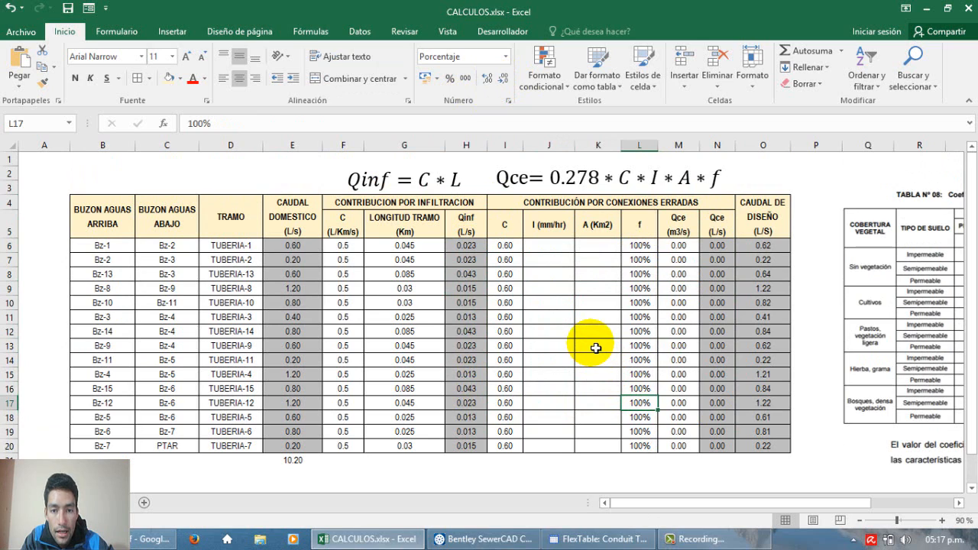
{"action": "left_click", "coordinate": [511, 231]}
{"action": "left_click_drag", "start_coordinate": [508, 247], "coordinate": [517, 452]}
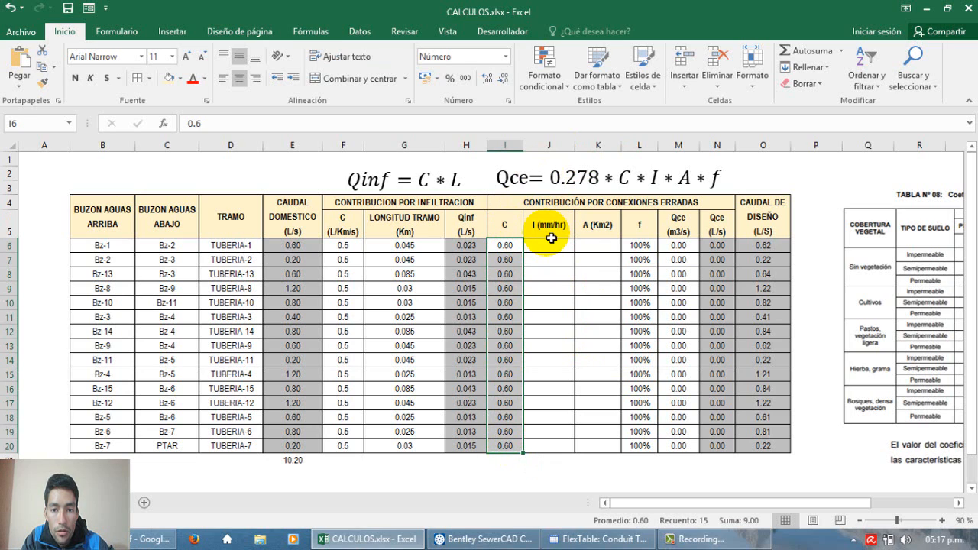
{"action": "left_click", "coordinate": [552, 238]}
{"action": "left_click_drag", "start_coordinate": [548, 247], "coordinate": [558, 431]}
{"action": "left_click", "coordinate": [555, 422]}
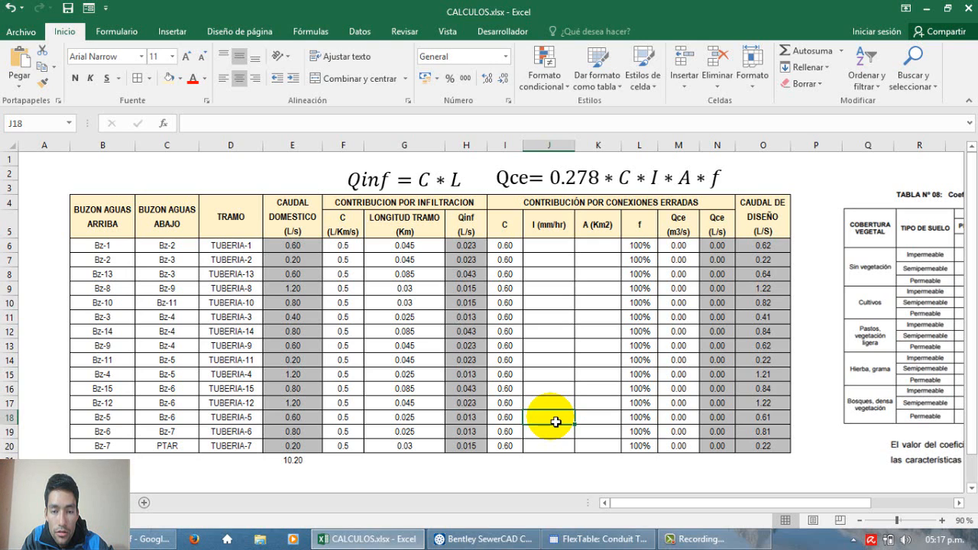
Step: Enter a rainfall intensity I of 200 mm/hr for TUBERIA-1 in cell J6
{"action": "left_click", "coordinate": [547, 249]}
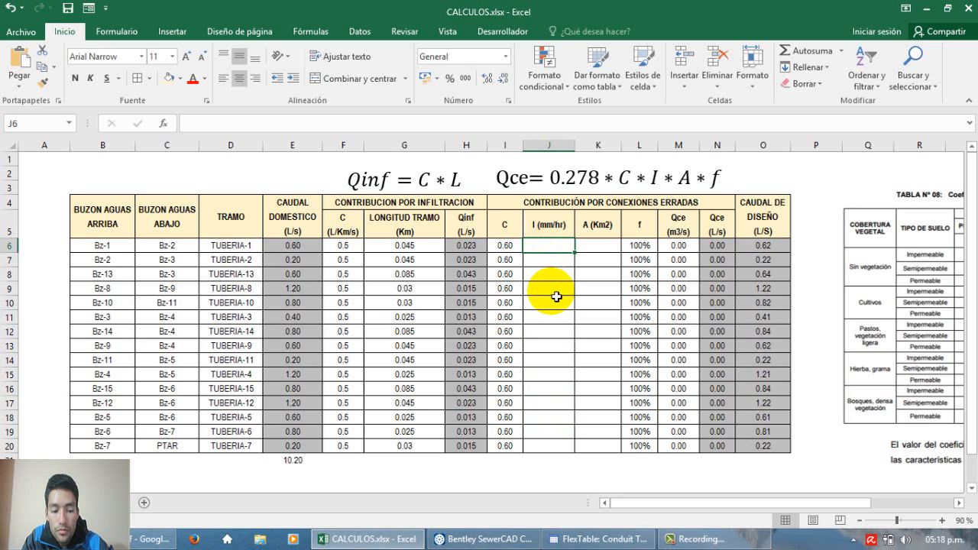
{"action": "type", "text": "200"}
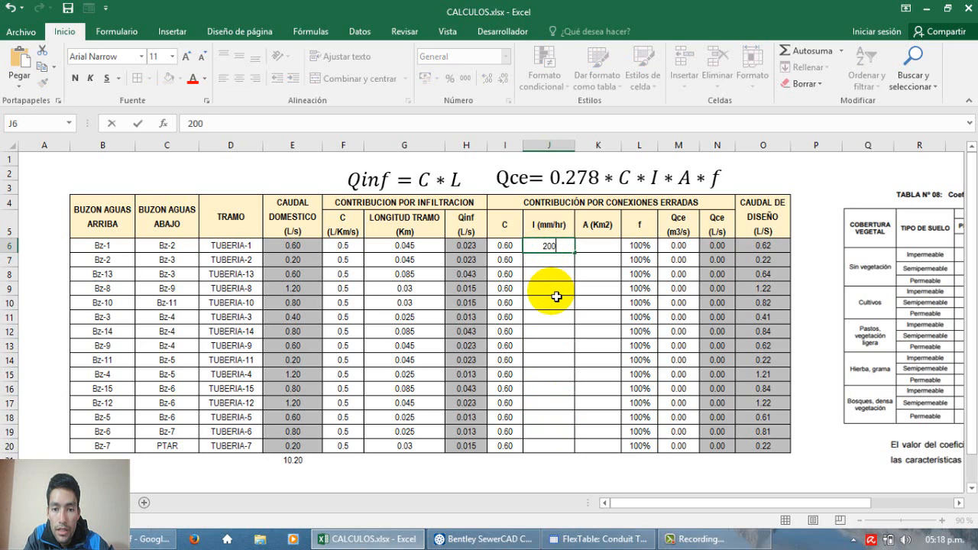
{"action": "key", "text": "Return"}
{"action": "left_click", "coordinate": [560, 251]}
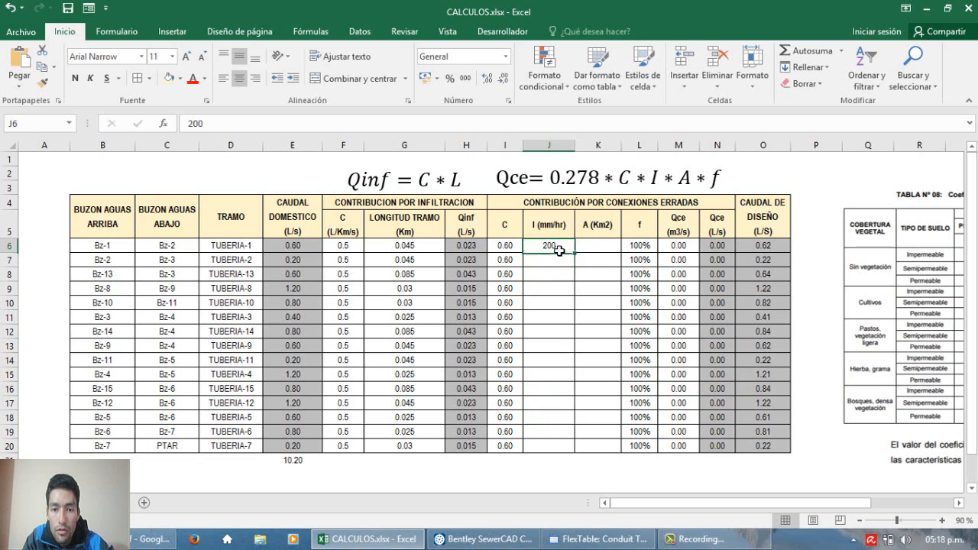
Step: Fill the 200 mm/hr rainfall intensity down column J to row 20 for all pipe sections
{"action": "left_click_drag", "start_coordinate": [578, 259], "coordinate": [579, 457]}
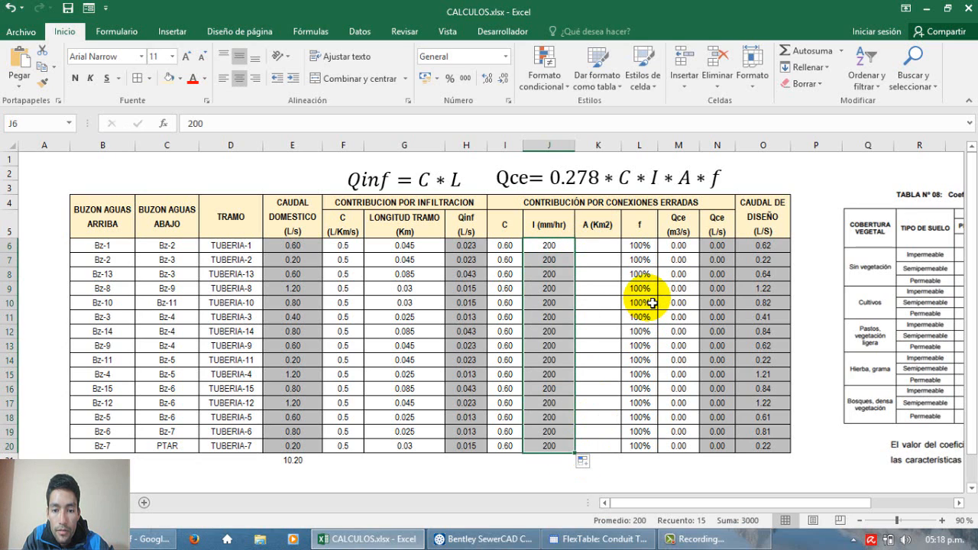
Step: Review the A (Km2) column, cells K6:K20, where the contributing area of each pipe section belongs
{"action": "left_click", "coordinate": [603, 245]}
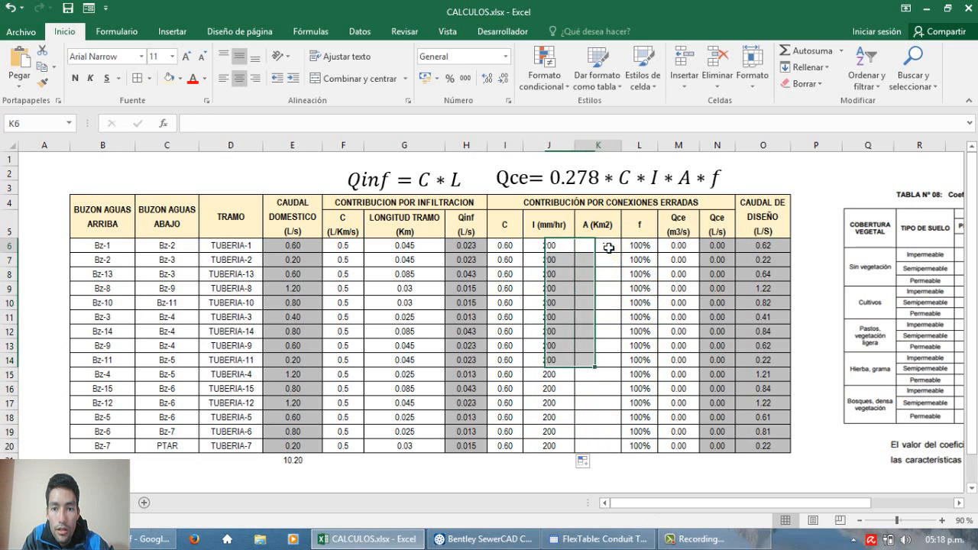
{"action": "left_click", "coordinate": [590, 232]}
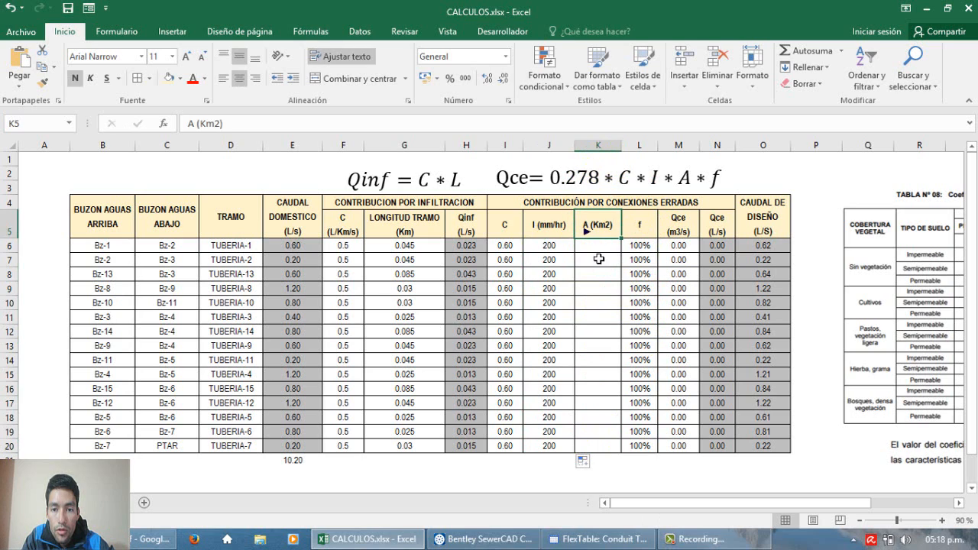
{"action": "left_click", "coordinate": [599, 253]}
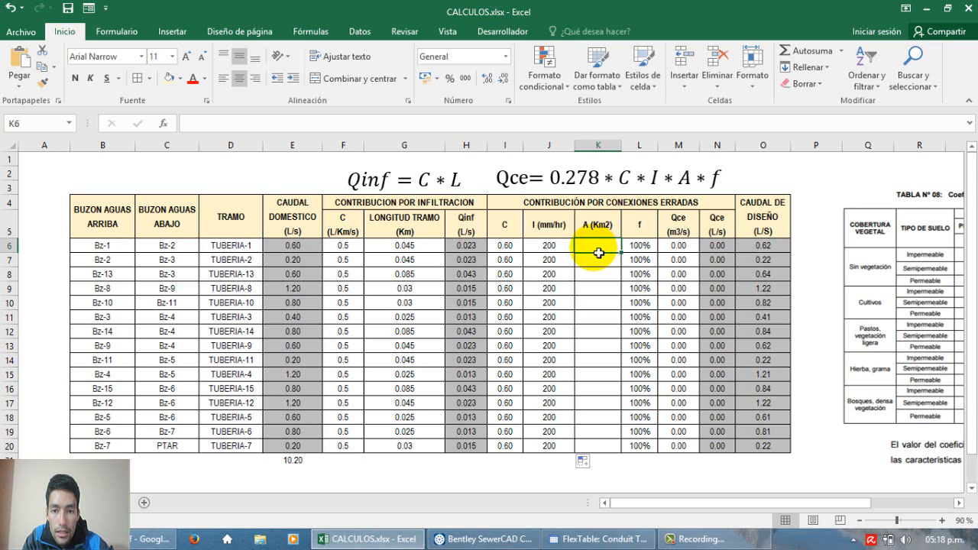
{"action": "left_click_drag", "start_coordinate": [596, 251], "coordinate": [594, 455]}
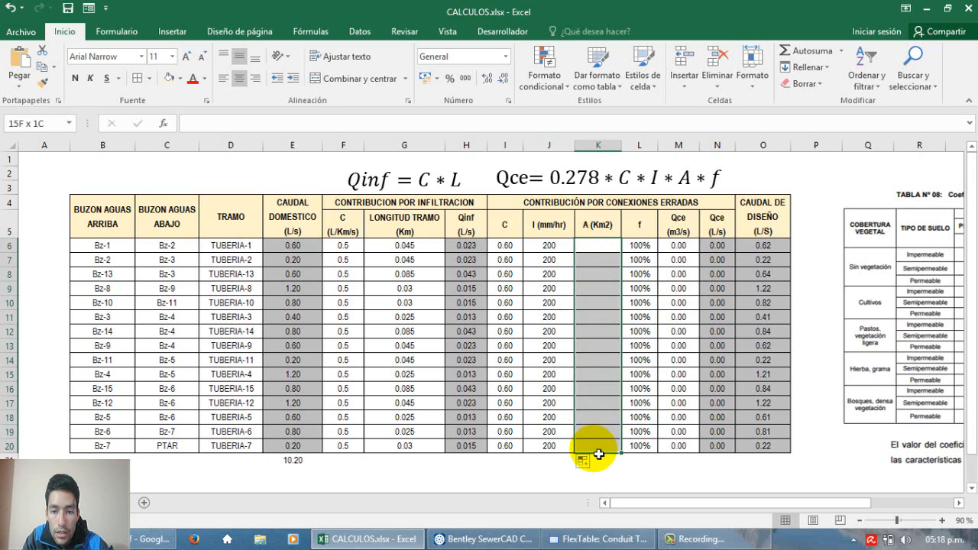
{"action": "left_click", "coordinate": [599, 380]}
{"action": "left_click_drag", "start_coordinate": [597, 251], "coordinate": [589, 452]}
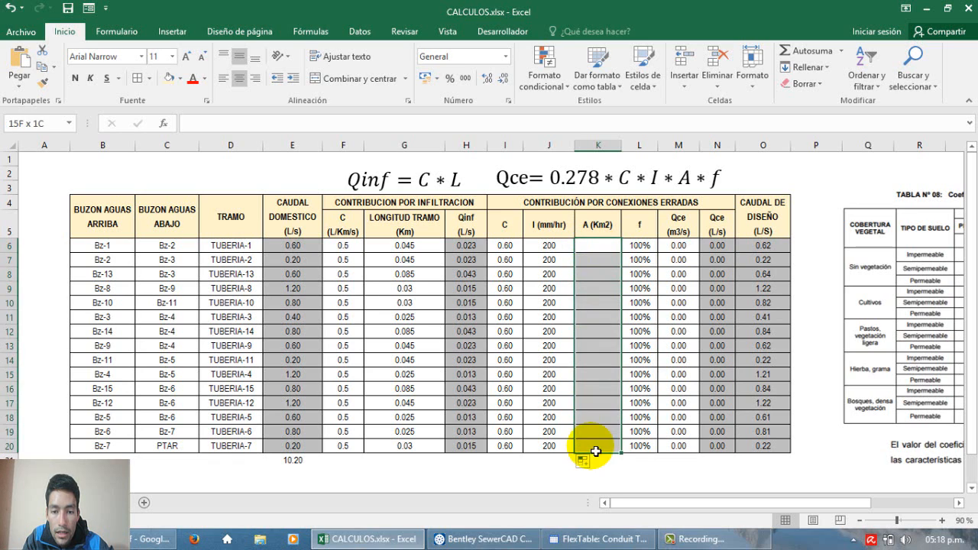
{"action": "left_click", "coordinate": [603, 354]}
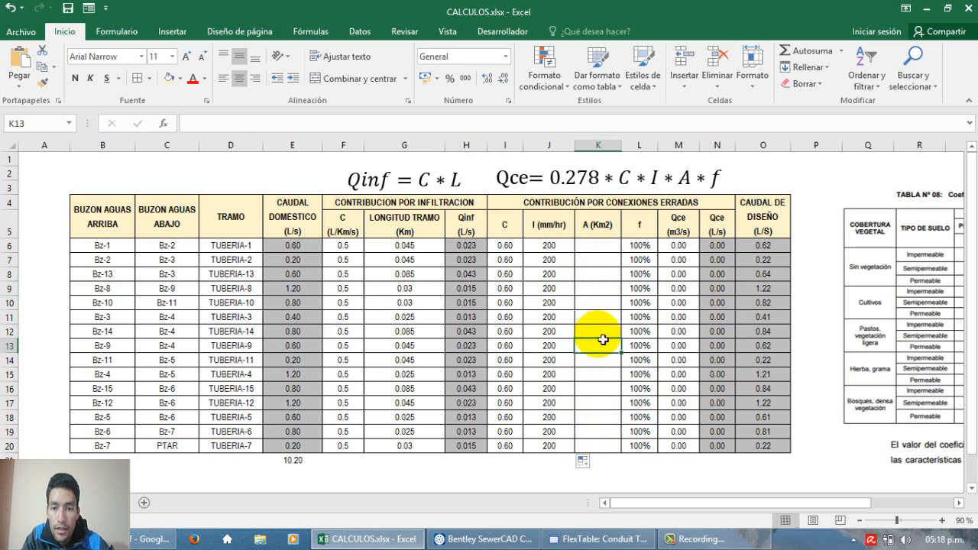
Step: Review the f percentage column alongside the A (Km2) column in the erroneous-connections block
{"action": "left_click", "coordinate": [641, 247]}
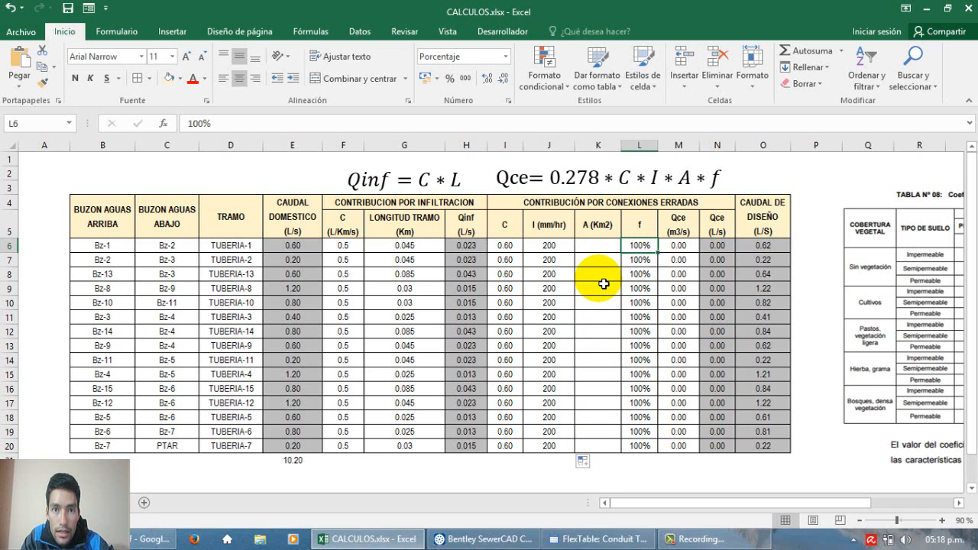
{"action": "left_click", "coordinate": [612, 226]}
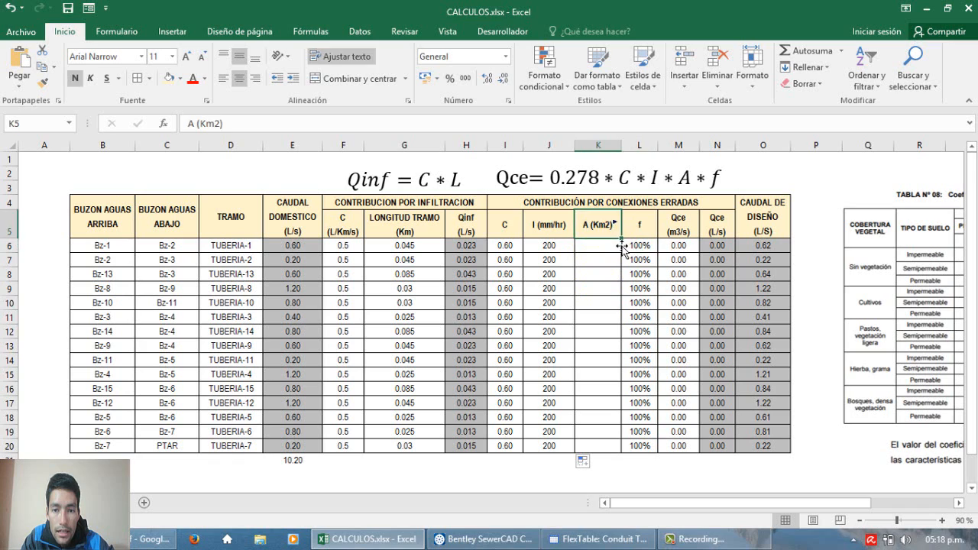
{"action": "left_click", "coordinate": [639, 247]}
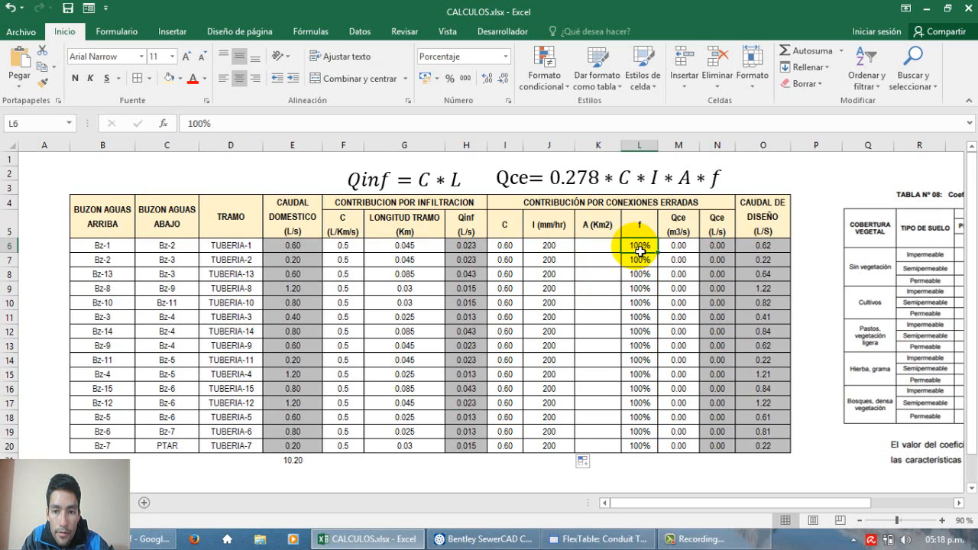
{"action": "mouse_move", "coordinate": [642, 251]}
{"action": "left_mouse_down"}
{"action": "mouse_move", "coordinate": [649, 446]}
{"action": "mouse_move", "coordinate": [640, 247]}
{"action": "mouse_move", "coordinate": [640, 260]}
{"action": "left_mouse_up"}
{"action": "left_click_drag", "start_coordinate": [637, 317], "coordinate": [608, 260]}
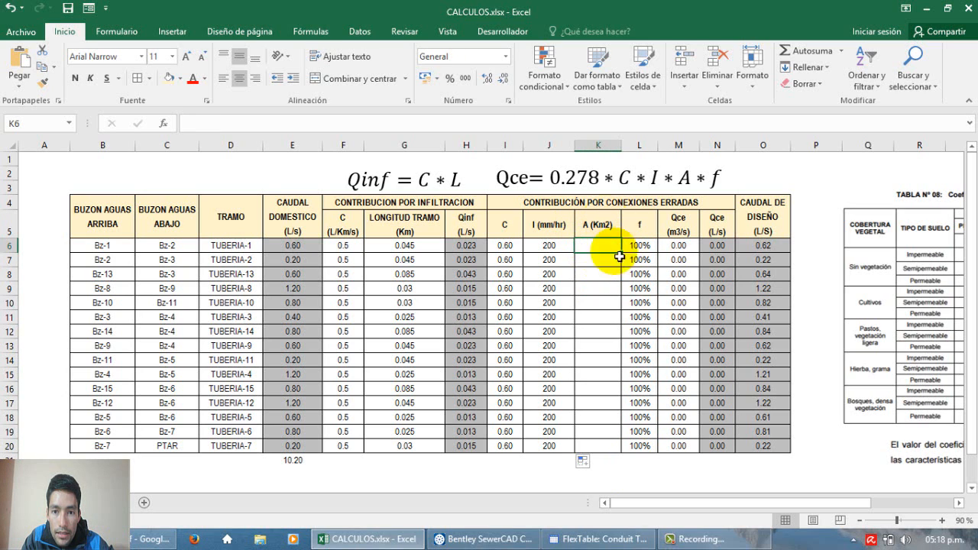
Step: Compare the Qce formulas in M6 and N6 with the equation above the table, including the A (Km2) cells they depend on
{"action": "left_click", "coordinate": [678, 245]}
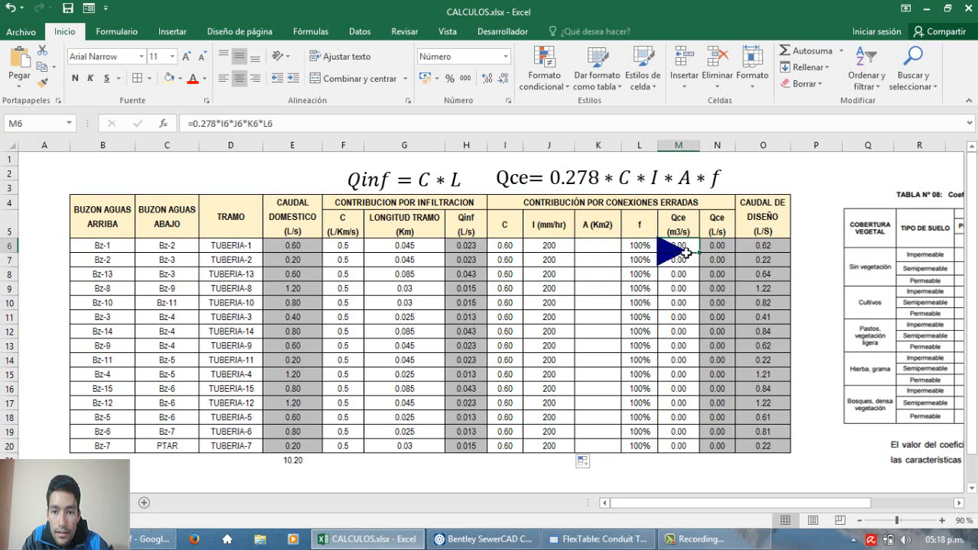
{"action": "left_click", "coordinate": [589, 177]}
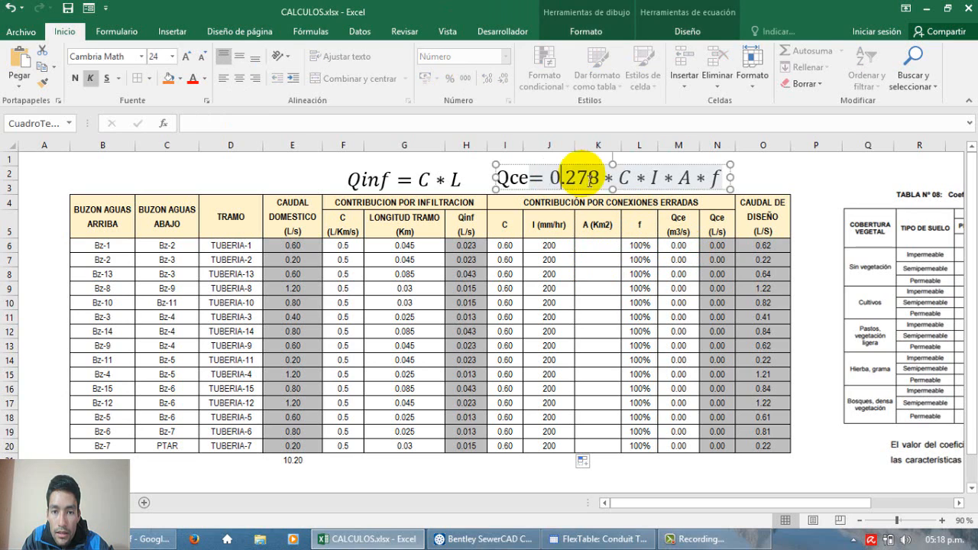
{"action": "left_click", "coordinate": [576, 166]}
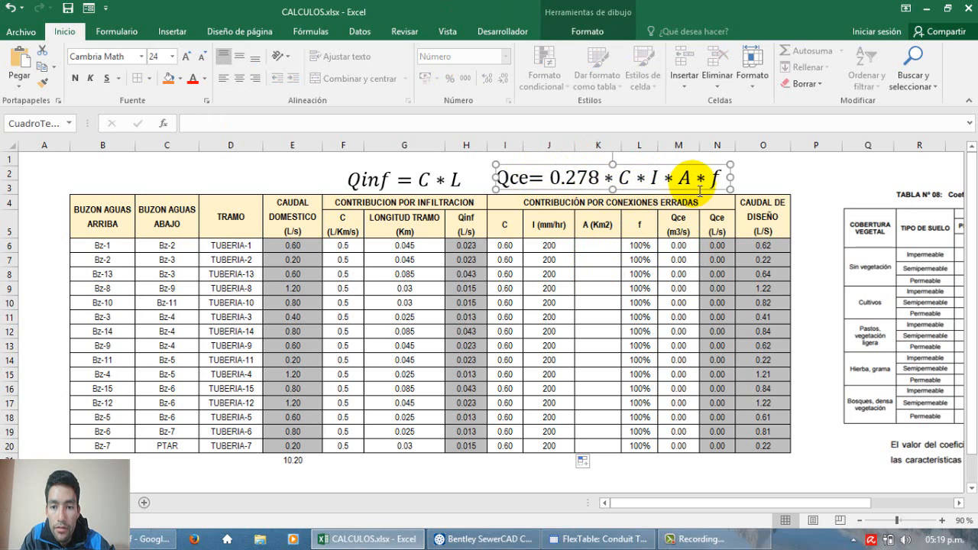
{"action": "left_click", "coordinate": [677, 245]}
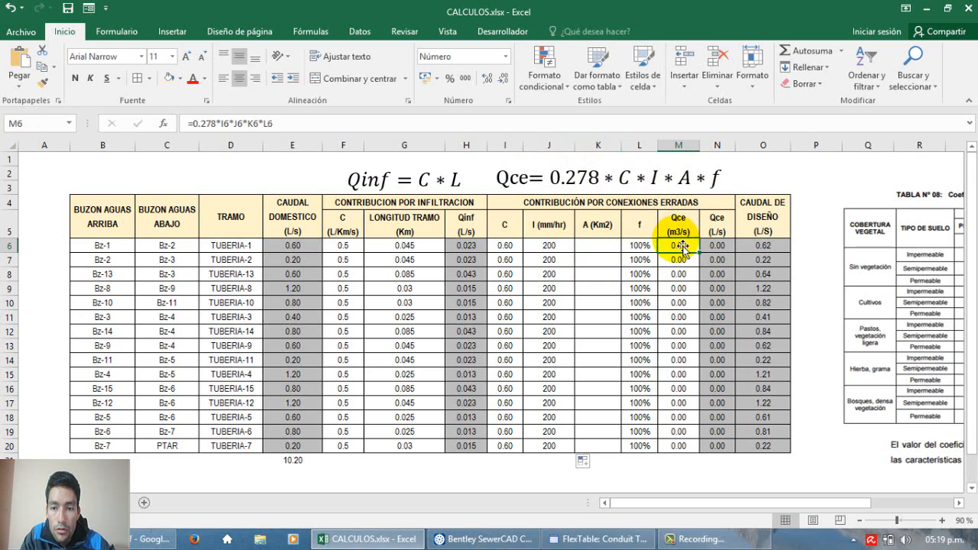
{"action": "double_click", "coordinate": [711, 245]}
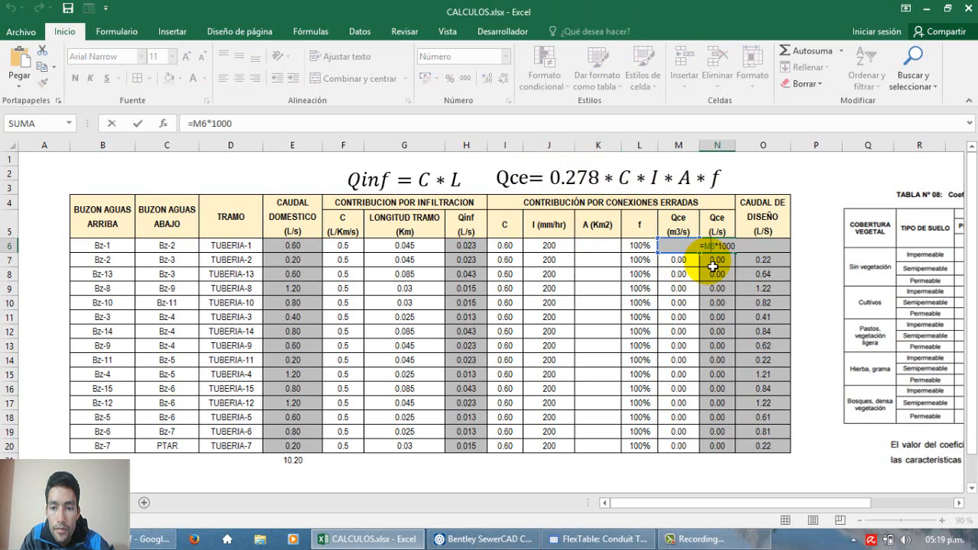
{"action": "key", "text": "Escape"}
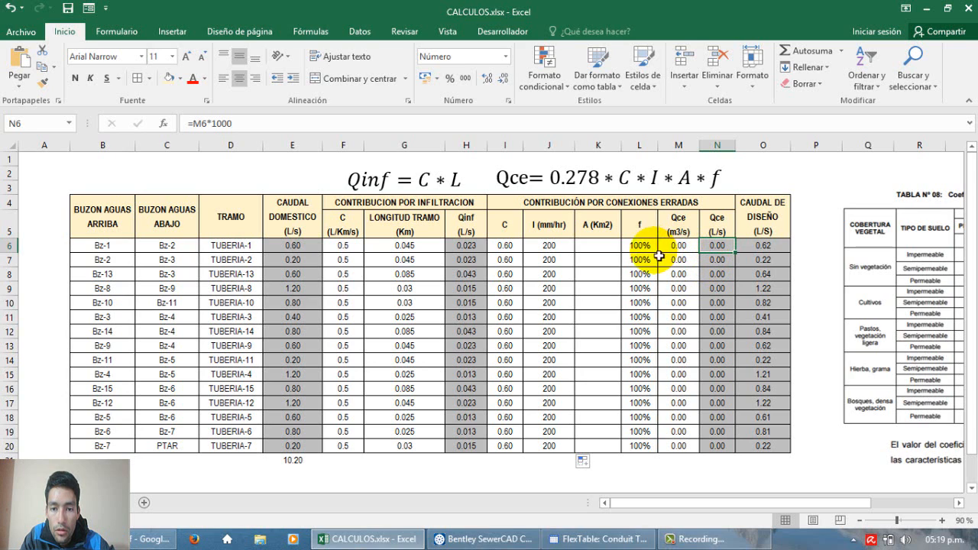
{"action": "left_click_drag", "start_coordinate": [596, 245], "coordinate": [601, 450]}
{"action": "left_click", "coordinate": [595, 246]}
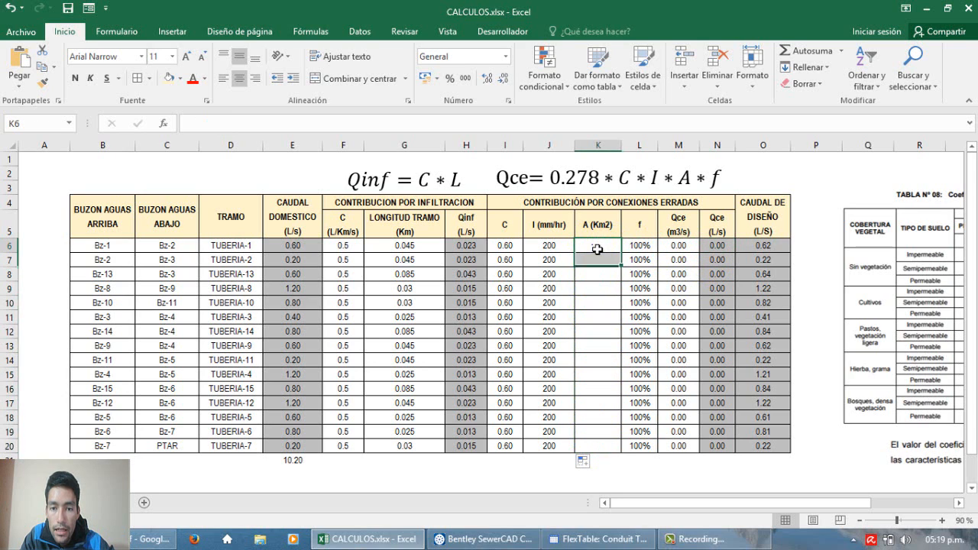
Step: Switch to Bentley SewerCAD, close the conduit FlexTable and widen the Diseño.stsw drawing area
{"action": "left_click", "coordinate": [489, 539]}
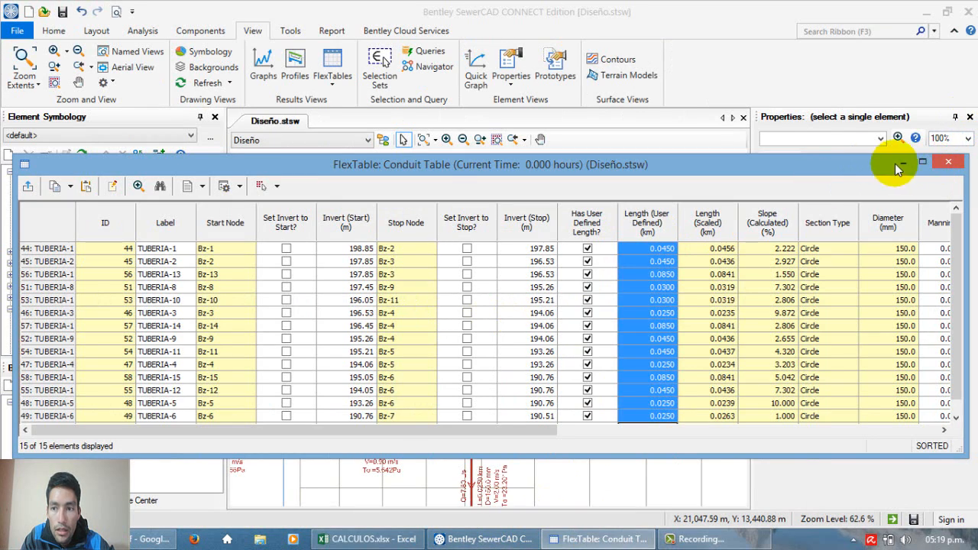
{"action": "left_click", "coordinate": [949, 161]}
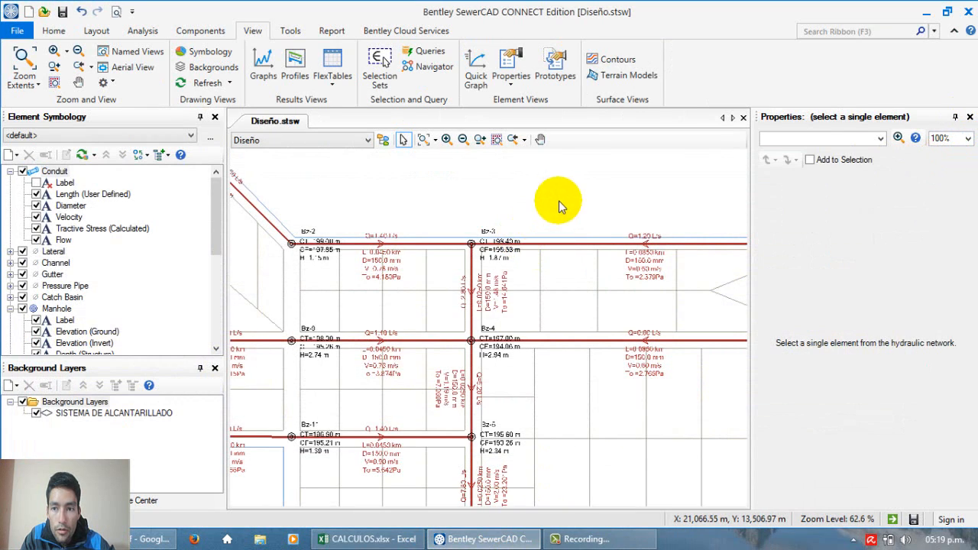
{"action": "scroll", "coordinate": [532, 207], "scroll_direction": "down", "scroll_amount": 1}
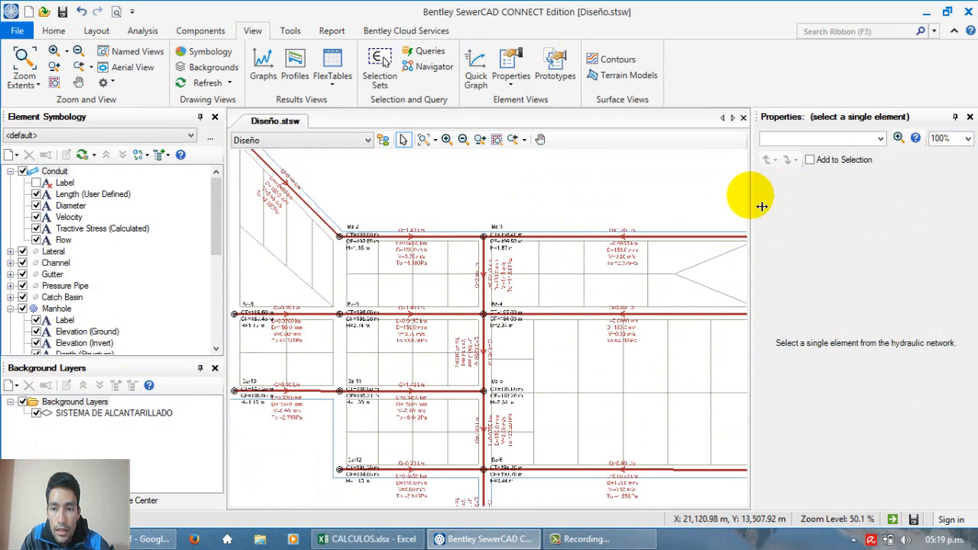
{"action": "left_click_drag", "start_coordinate": [763, 206], "coordinate": [830, 205]}
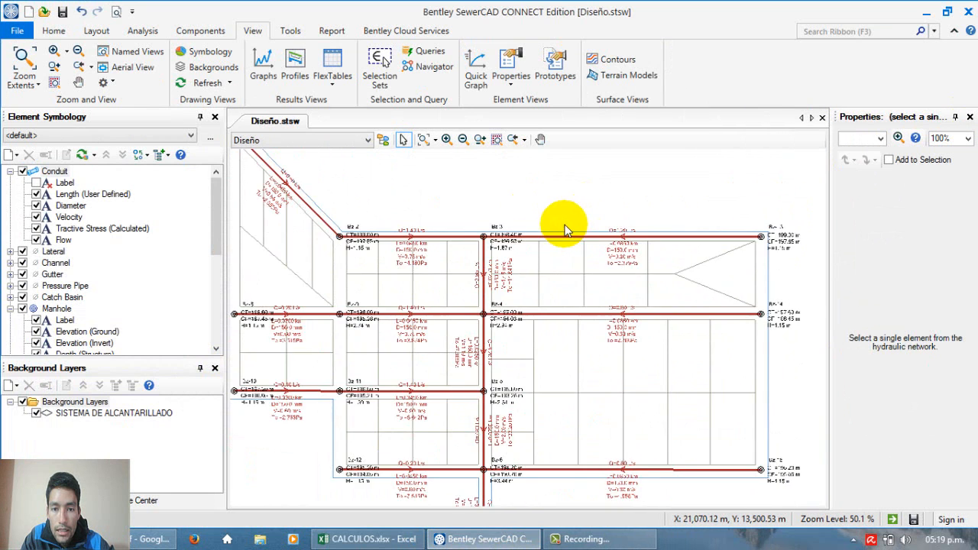
Step: Examine the whole sewer network layout and the lots around manholes Bz-3 and Bz-4 to consider the contributing areas
{"action": "scroll", "coordinate": [434, 228], "scroll_direction": "up", "scroll_amount": 3}
{"action": "scroll", "coordinate": [523, 250], "scroll_direction": "down", "scroll_amount": 2}
{"action": "scroll", "coordinate": [524, 251], "scroll_direction": "up", "scroll_amount": 2}
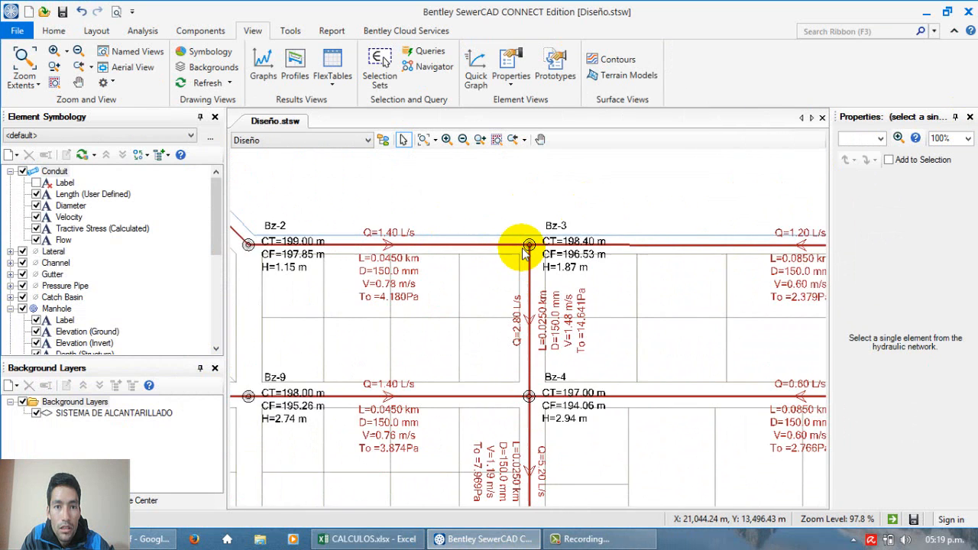
{"action": "scroll", "coordinate": [520, 248], "scroll_direction": "down", "scroll_amount": 1}
{"action": "scroll", "coordinate": [524, 247], "scroll_direction": "up", "scroll_amount": 1}
{"action": "scroll", "coordinate": [508, 216], "scroll_direction": "down", "scroll_amount": 7}
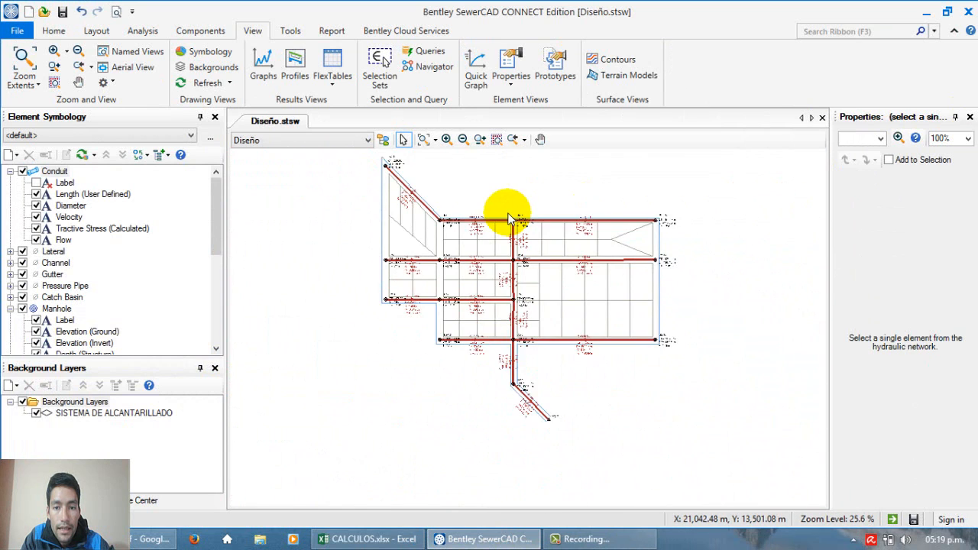
{"action": "scroll", "coordinate": [510, 218], "scroll_direction": "up", "scroll_amount": 5}
{"action": "scroll", "coordinate": [500, 177], "scroll_direction": "down", "scroll_amount": 5}
{"action": "scroll", "coordinate": [485, 203], "scroll_direction": "up", "scroll_amount": 2}
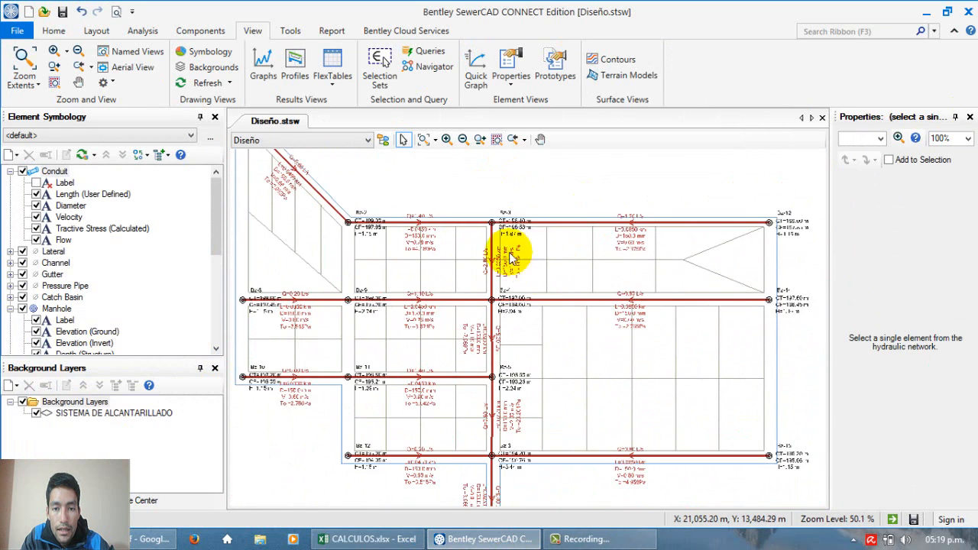
{"action": "scroll", "coordinate": [513, 259], "scroll_direction": "up", "scroll_amount": 2}
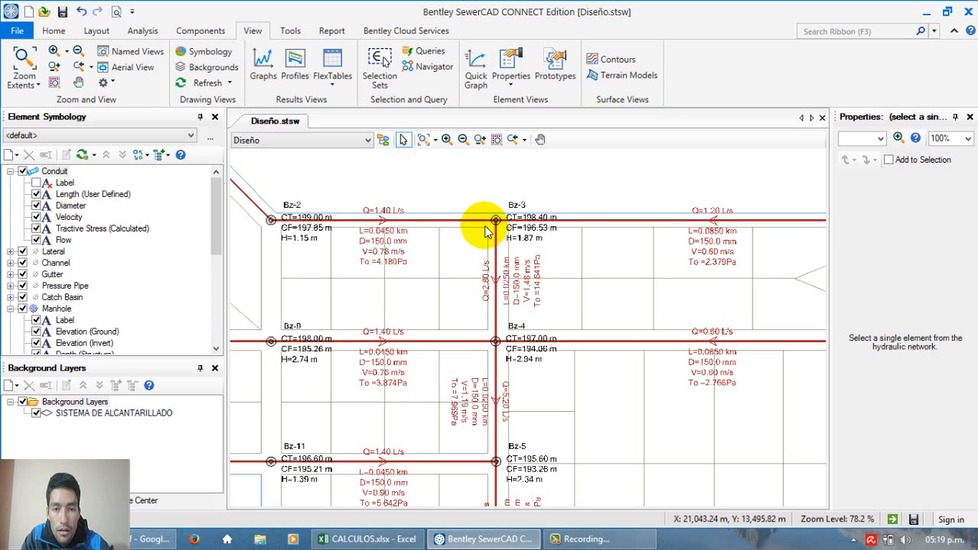
{"action": "scroll", "coordinate": [486, 230], "scroll_direction": "down", "scroll_amount": 4}
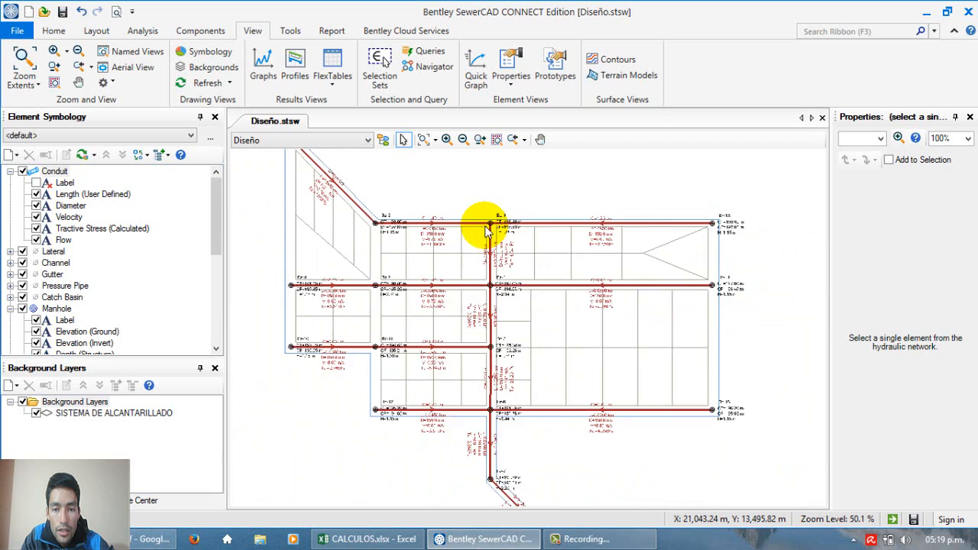
{"action": "scroll", "coordinate": [450, 146], "scroll_direction": "up", "scroll_amount": 2}
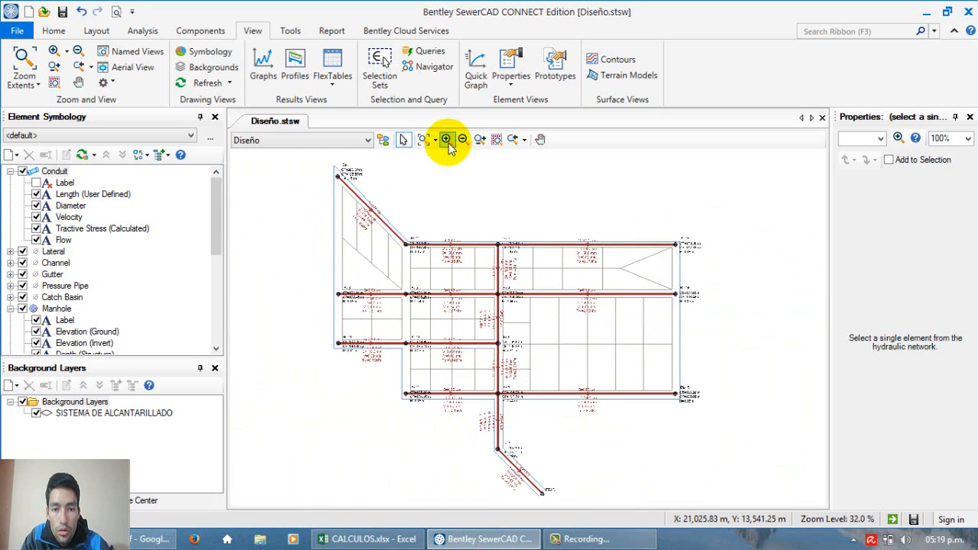
{"action": "scroll", "coordinate": [465, 193], "scroll_direction": "down", "scroll_amount": 1}
{"action": "scroll", "coordinate": [465, 193], "scroll_direction": "down", "scroll_amount": 1}
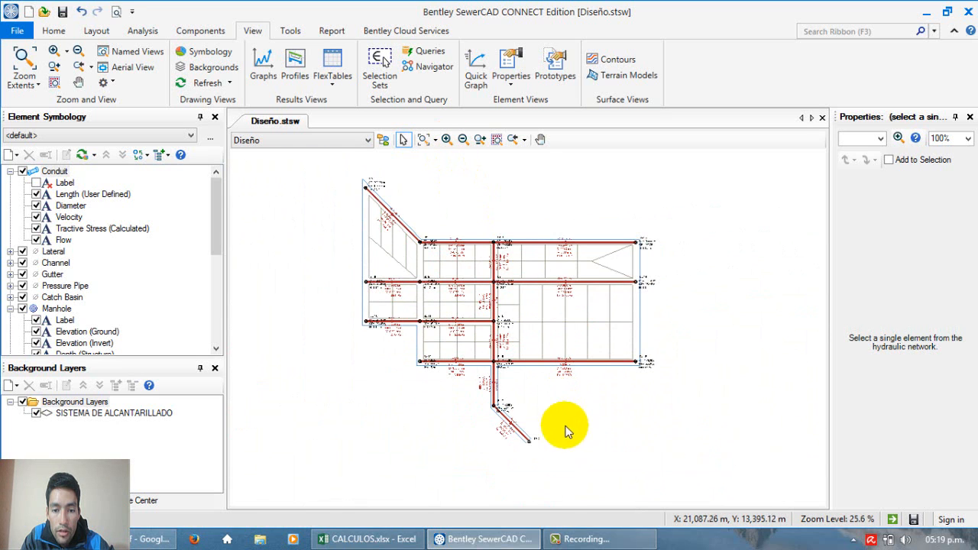
{"action": "scroll", "coordinate": [559, 452], "scroll_direction": "up", "scroll_amount": 1}
{"action": "scroll", "coordinate": [557, 466], "scroll_direction": "down", "scroll_amount": 1}
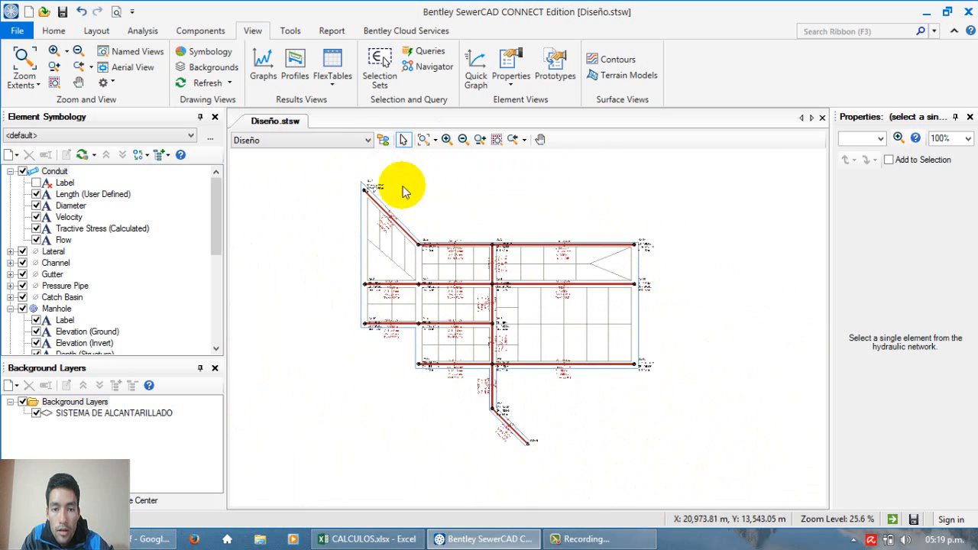
{"action": "scroll", "coordinate": [511, 249], "scroll_direction": "up", "scroll_amount": 2}
{"action": "scroll", "coordinate": [510, 249], "scroll_direction": "up", "scroll_amount": 2}
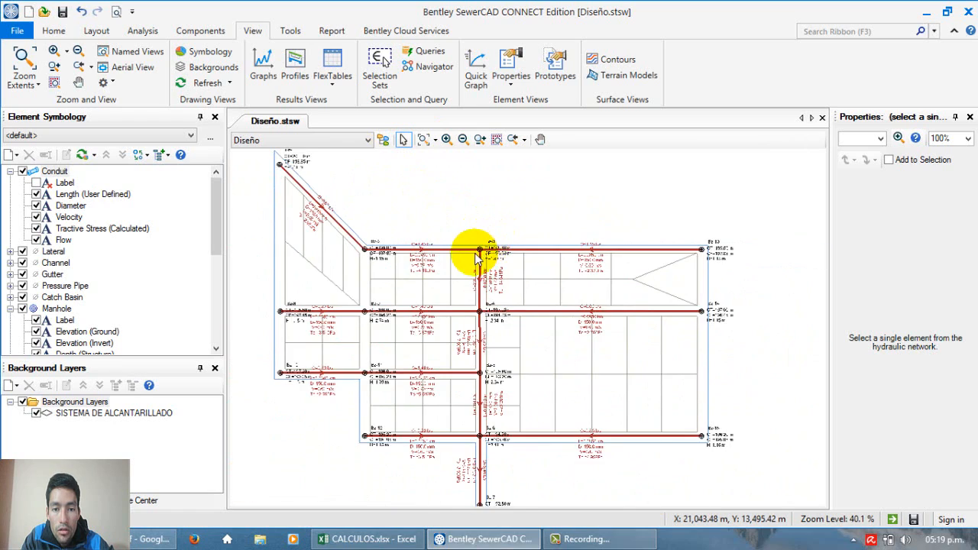
{"action": "scroll", "coordinate": [459, 267], "scroll_direction": "down", "scroll_amount": 1}
{"action": "scroll", "coordinate": [507, 164], "scroll_direction": "up", "scroll_amount": 4}
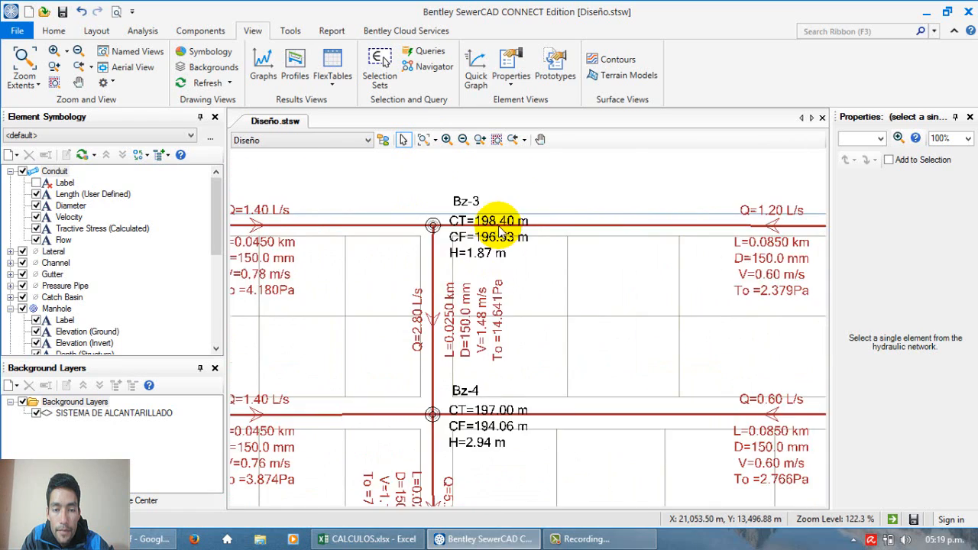
{"action": "scroll", "coordinate": [526, 216], "scroll_direction": "down", "scroll_amount": 4}
{"action": "scroll", "coordinate": [448, 214], "scroll_direction": "up", "scroll_amount": 2}
{"action": "scroll", "coordinate": [477, 218], "scroll_direction": "down", "scroll_amount": 2}
{"action": "scroll", "coordinate": [480, 220], "scroll_direction": "up", "scroll_amount": 2}
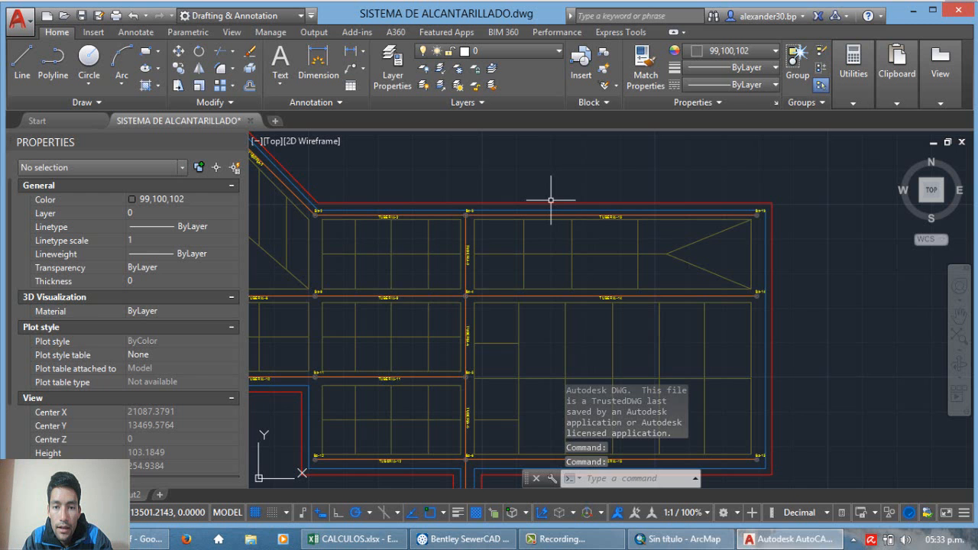
Step: Select the red boundary polyline around the sewer network in SISTEMA DE ALCANTARILLADO.dwg and examine its full extent
{"action": "left_click", "coordinate": [558, 202]}
{"action": "scroll", "coordinate": [602, 175], "scroll_direction": "down", "scroll_amount": 3}
{"action": "scroll", "coordinate": [509, 168], "scroll_direction": "up", "scroll_amount": 4}
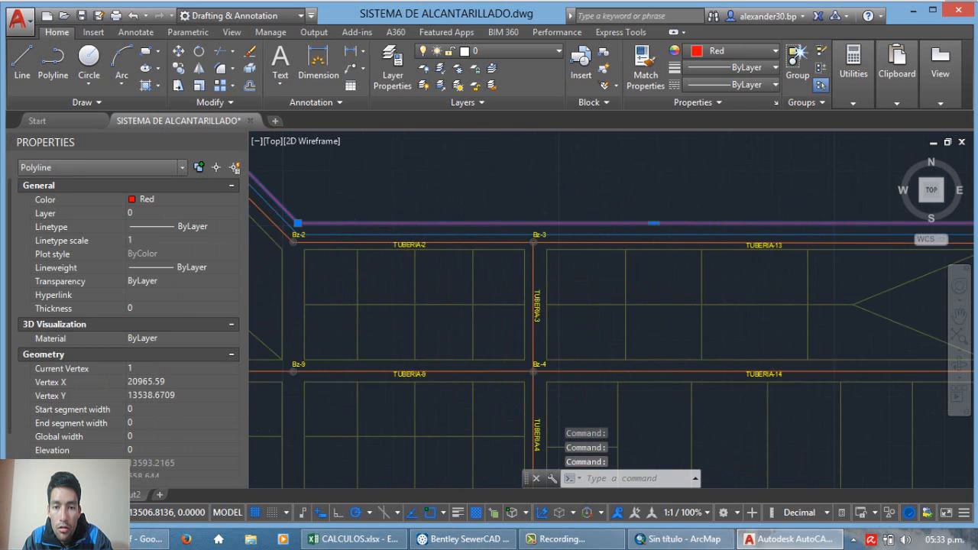
{"action": "scroll", "coordinate": [481, 177], "scroll_direction": "down", "scroll_amount": 4}
{"action": "scroll", "coordinate": [509, 196], "scroll_direction": "up", "scroll_amount": 3}
{"action": "scroll", "coordinate": [518, 360], "scroll_direction": "down", "scroll_amount": 3}
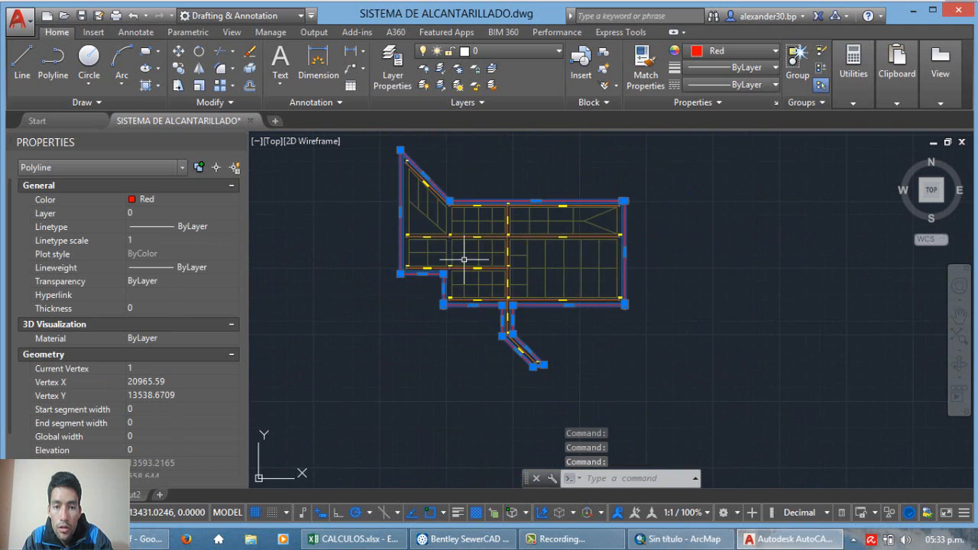
Step: Examine the red boundary polyline and the lots and manholes around TUBERIA-3 in the sewer network drawing
{"action": "scroll", "coordinate": [409, 179], "scroll_direction": "up", "scroll_amount": 5}
{"action": "scroll", "coordinate": [409, 179], "scroll_direction": "down", "scroll_amount": 4}
{"action": "scroll", "coordinate": [530, 212], "scroll_direction": "up", "scroll_amount": 6}
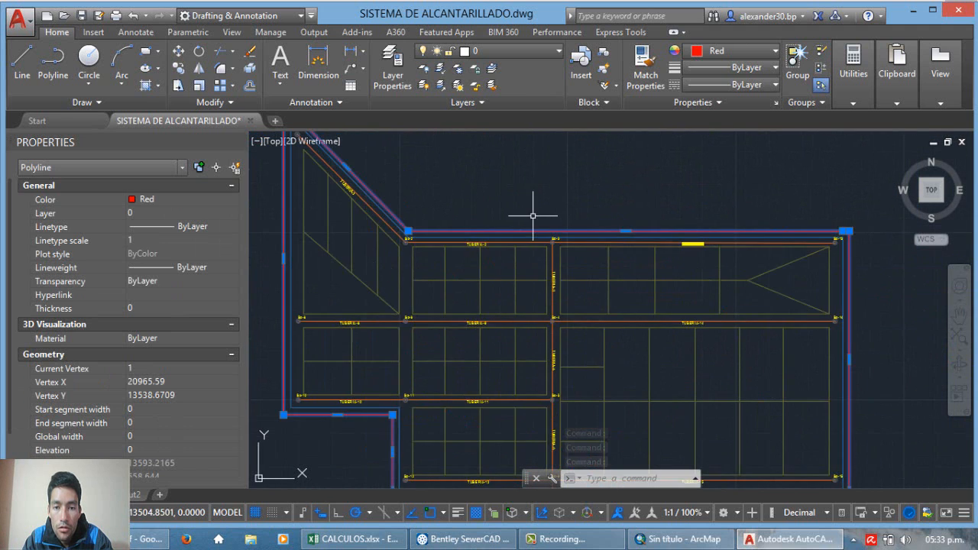
{"action": "scroll", "coordinate": [515, 225], "scroll_direction": "down", "scroll_amount": 1}
{"action": "scroll", "coordinate": [497, 210], "scroll_direction": "down", "scroll_amount": 4}
{"action": "scroll", "coordinate": [497, 210], "scroll_direction": "up", "scroll_amount": 4}
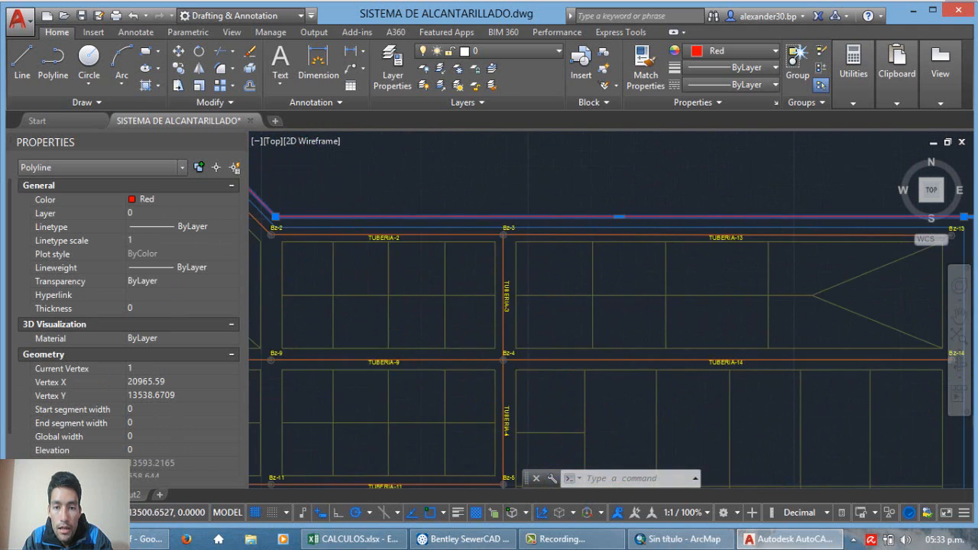
{"action": "scroll", "coordinate": [467, 213], "scroll_direction": "down", "scroll_amount": 4}
{"action": "scroll", "coordinate": [452, 227], "scroll_direction": "up", "scroll_amount": 2}
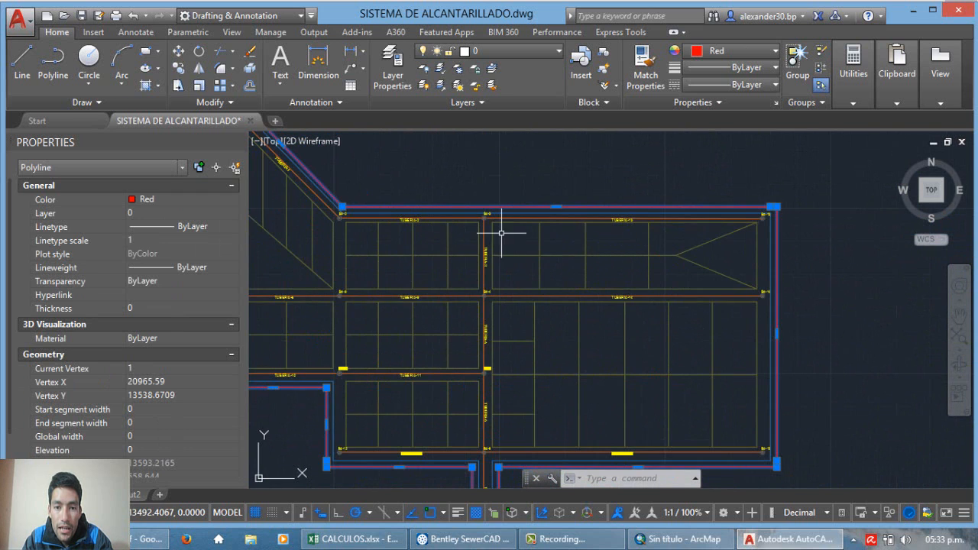
{"action": "scroll", "coordinate": [501, 245], "scroll_direction": "down", "scroll_amount": 2}
{"action": "scroll", "coordinate": [497, 256], "scroll_direction": "up", "scroll_amount": 2}
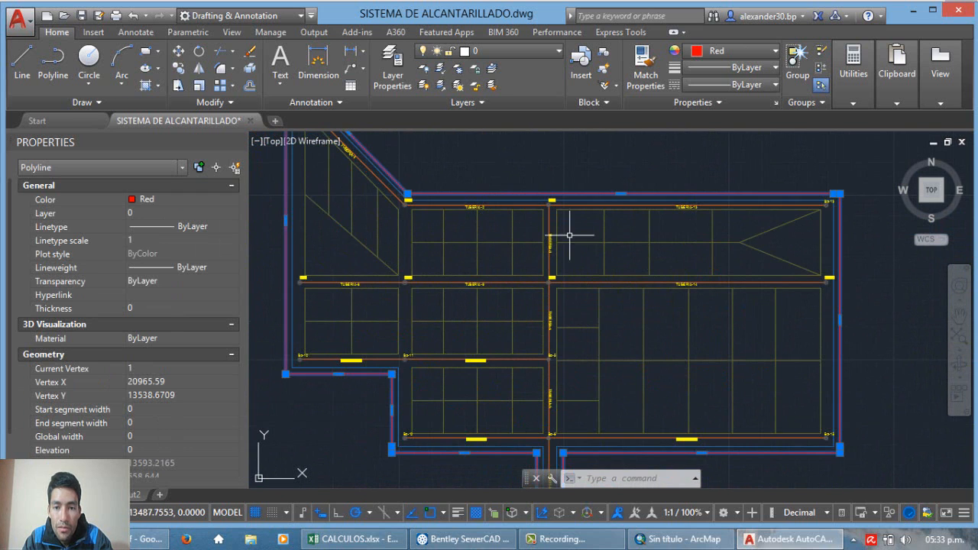
{"action": "scroll", "coordinate": [556, 240], "scroll_direction": "up", "scroll_amount": 4}
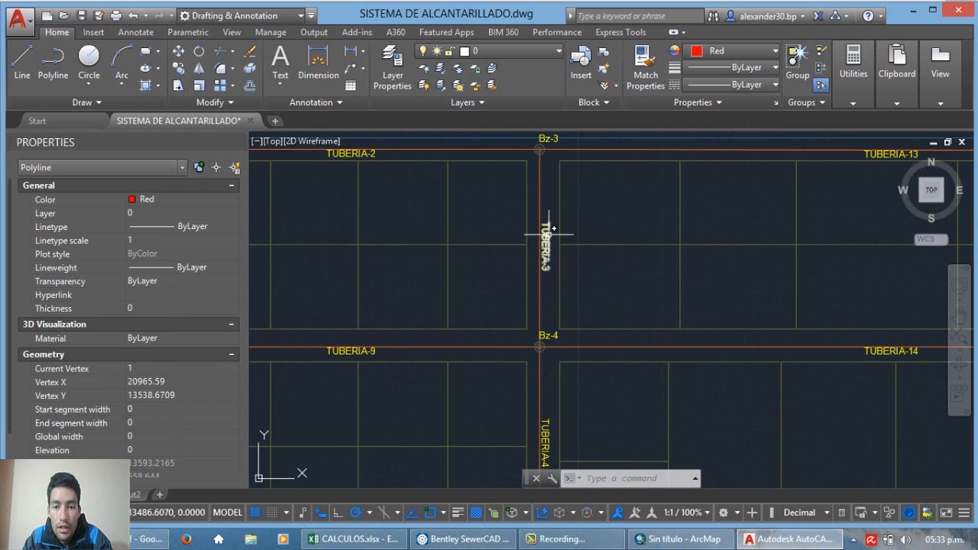
{"action": "scroll", "coordinate": [550, 234], "scroll_direction": "down", "scroll_amount": 4}
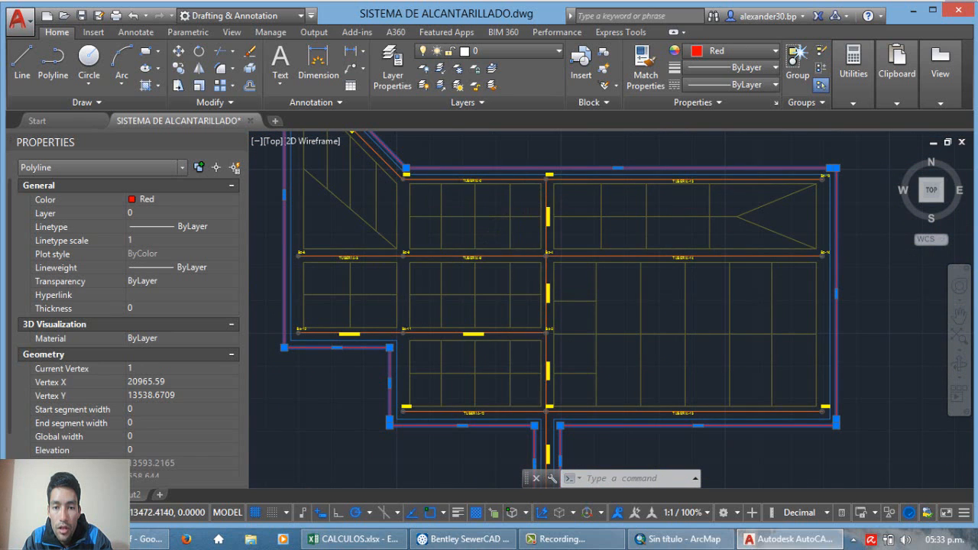
{"action": "scroll", "coordinate": [523, 264], "scroll_direction": "up", "scroll_amount": 2}
{"action": "scroll", "coordinate": [479, 241], "scroll_direction": "down", "scroll_amount": 2}
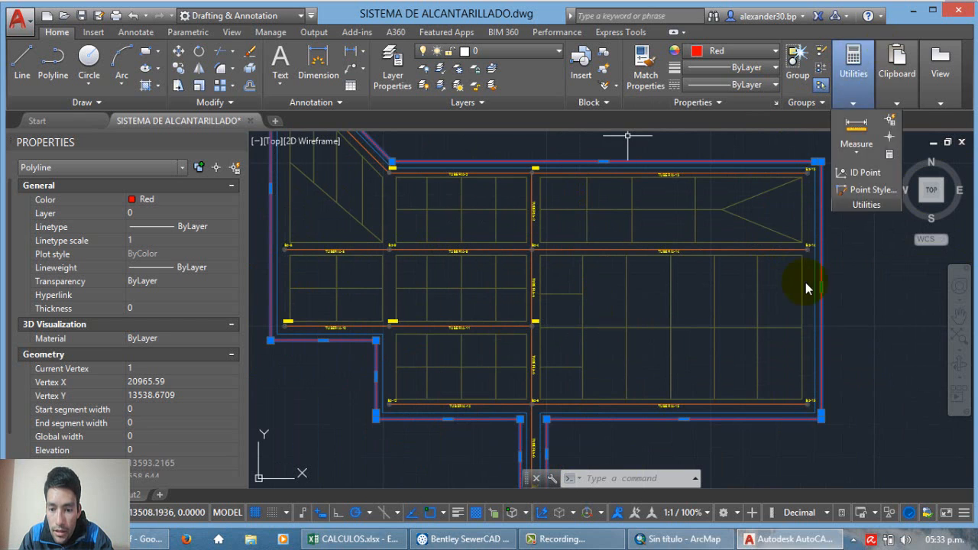
Step: Switch to ArcMap and look through the 03-DISEÑO DE SISTEMA 2 folder in the Catalog
{"action": "left_click", "coordinate": [682, 539]}
{"action": "left_click", "coordinate": [976, 159]}
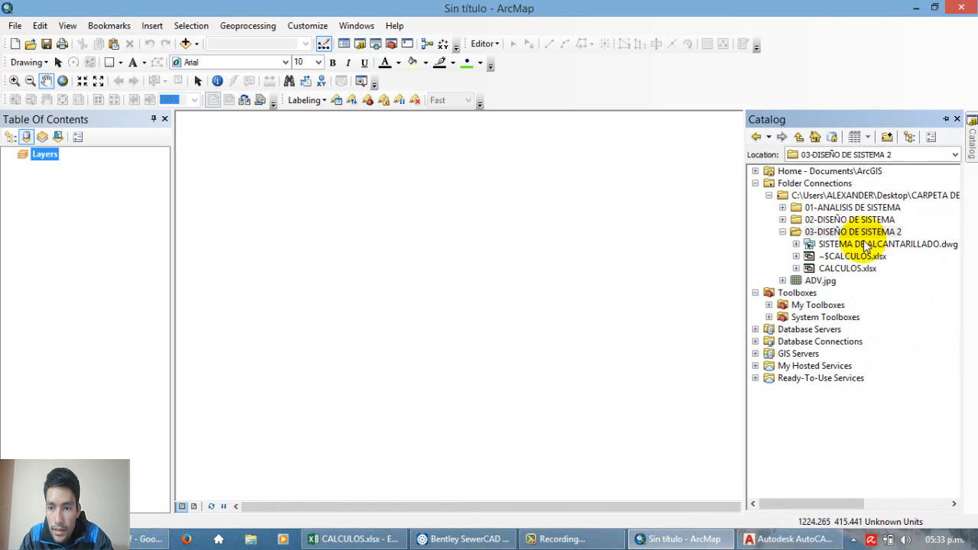
{"action": "left_click", "coordinate": [808, 242]}
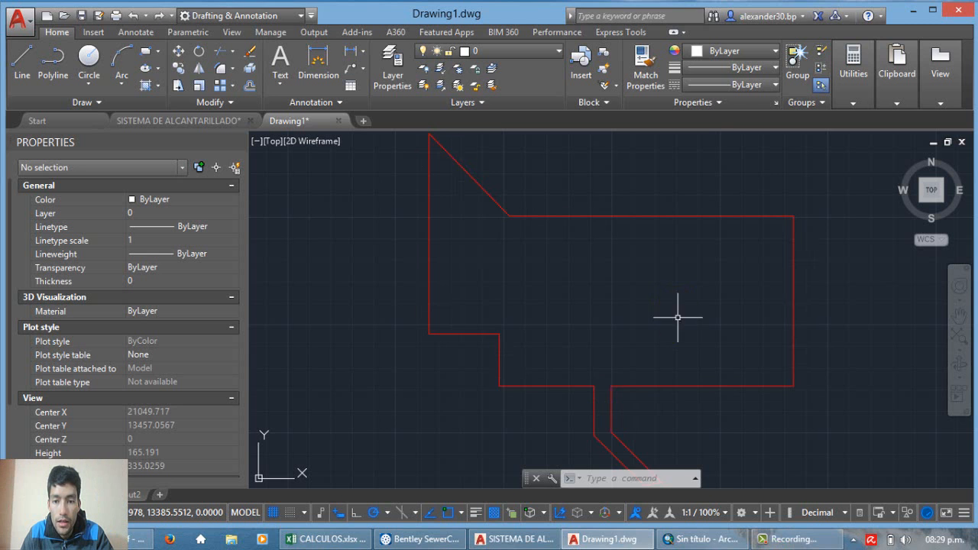
Step: Examine the isolated red boundary outline in Drawing1.dwg in AutoCAD
{"action": "left_click", "coordinate": [646, 279]}
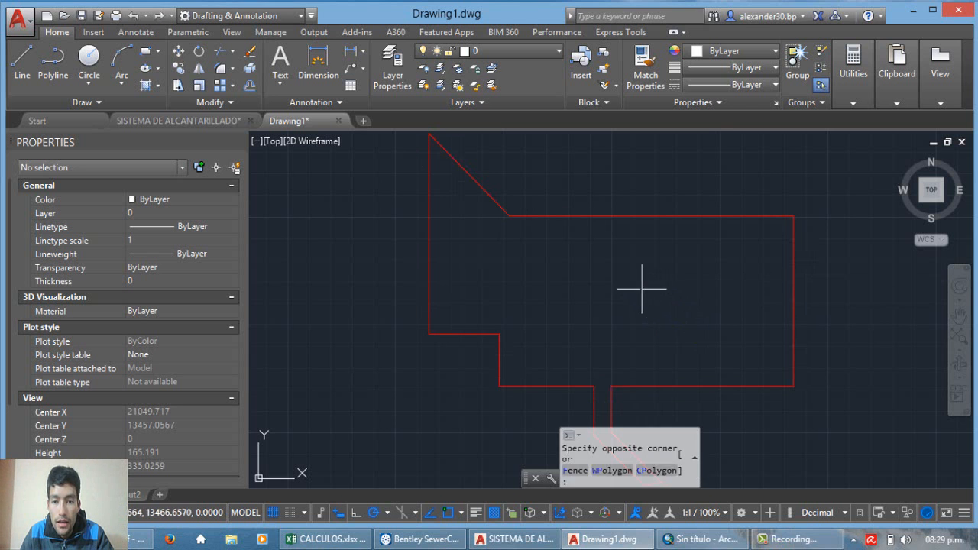
{"action": "scroll", "coordinate": [505, 269], "scroll_direction": "down", "scroll_amount": 2}
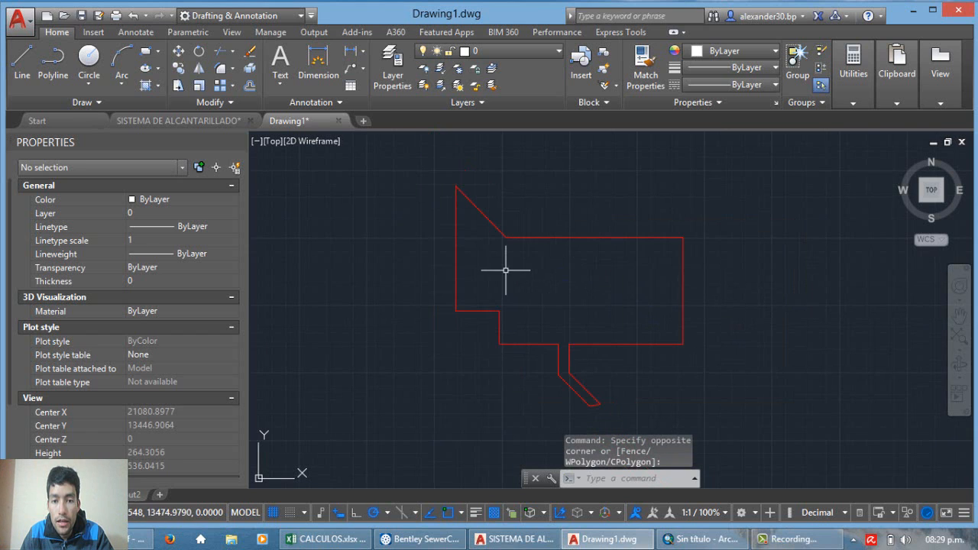
{"action": "scroll", "coordinate": [540, 267], "scroll_direction": "up", "scroll_amount": 2}
{"action": "scroll", "coordinate": [539, 267], "scroll_direction": "down", "scroll_amount": 2}
{"action": "scroll", "coordinate": [550, 273], "scroll_direction": "up", "scroll_amount": 2}
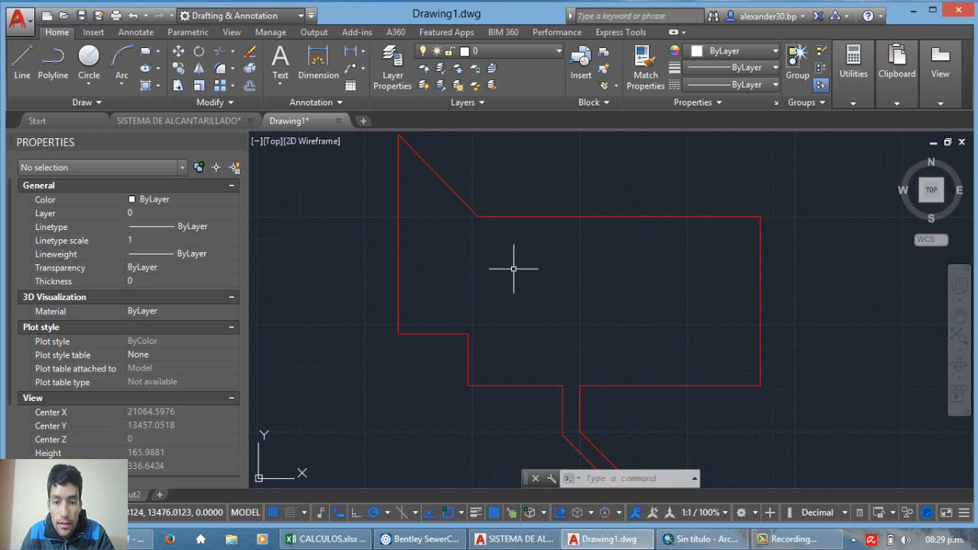
{"action": "scroll", "coordinate": [552, 313], "scroll_direction": "down", "scroll_amount": 1}
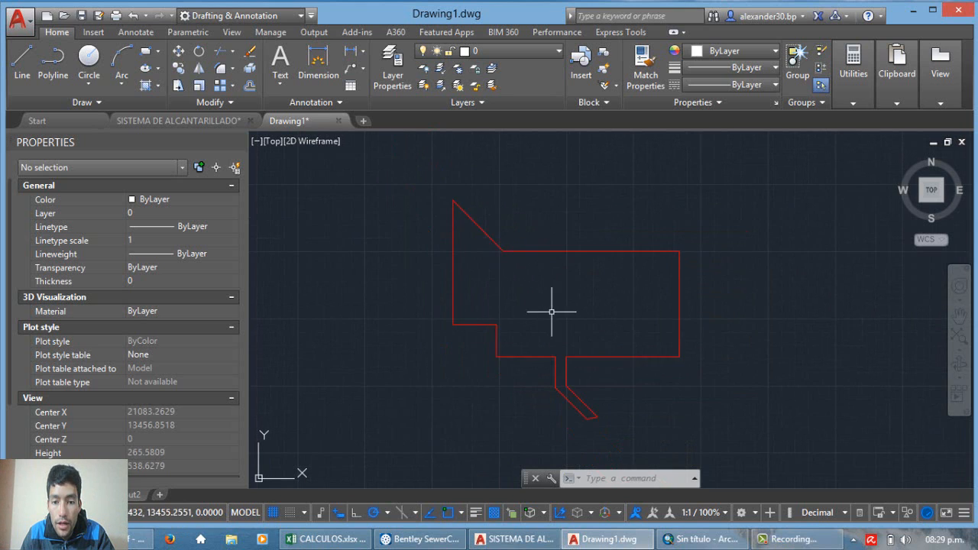
{"action": "scroll", "coordinate": [563, 295], "scroll_direction": "up", "scroll_amount": 1}
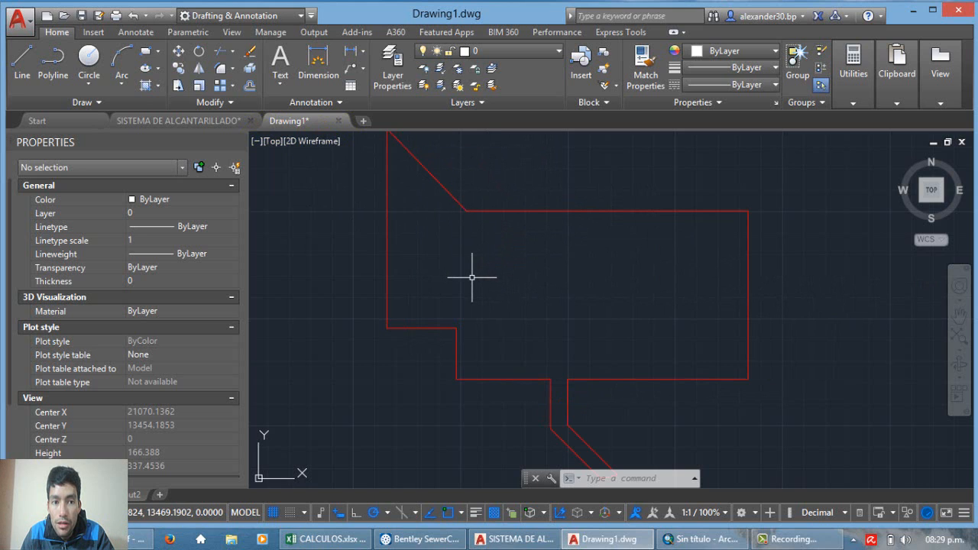
Step: Start saving Drawing1 under a new name as AutoCAD 2013 DXF and delete BUZONES.dxf from the dxf folder
{"action": "left_click", "coordinate": [19, 18]}
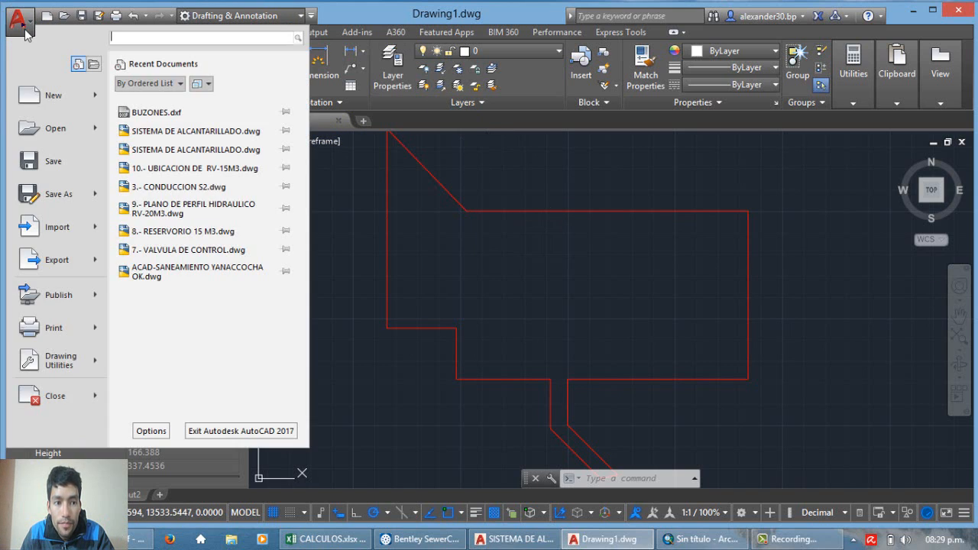
{"action": "left_click", "coordinate": [58, 194]}
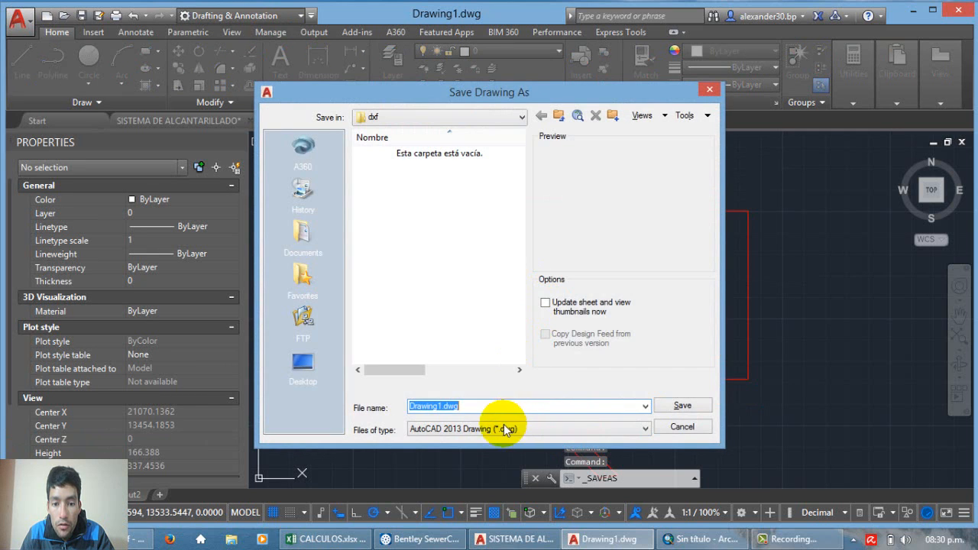
{"action": "left_click", "coordinate": [503, 430]}
{"action": "left_click", "coordinate": [451, 370]}
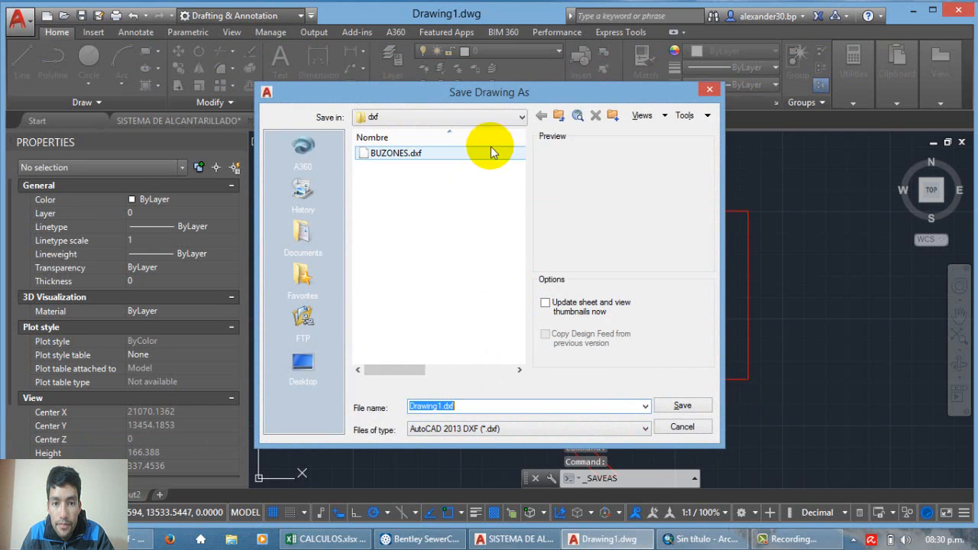
{"action": "left_click", "coordinate": [374, 155]}
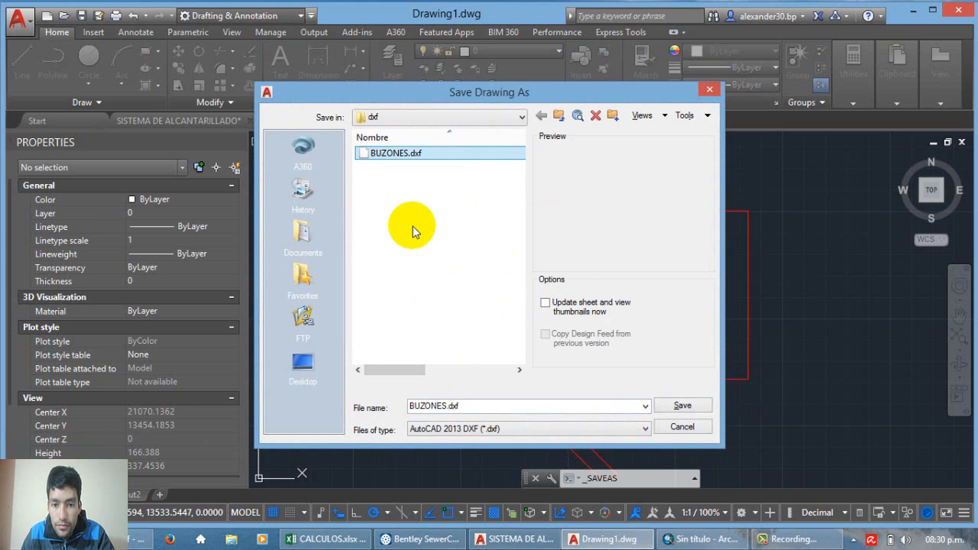
{"action": "key", "text": "Delete"}
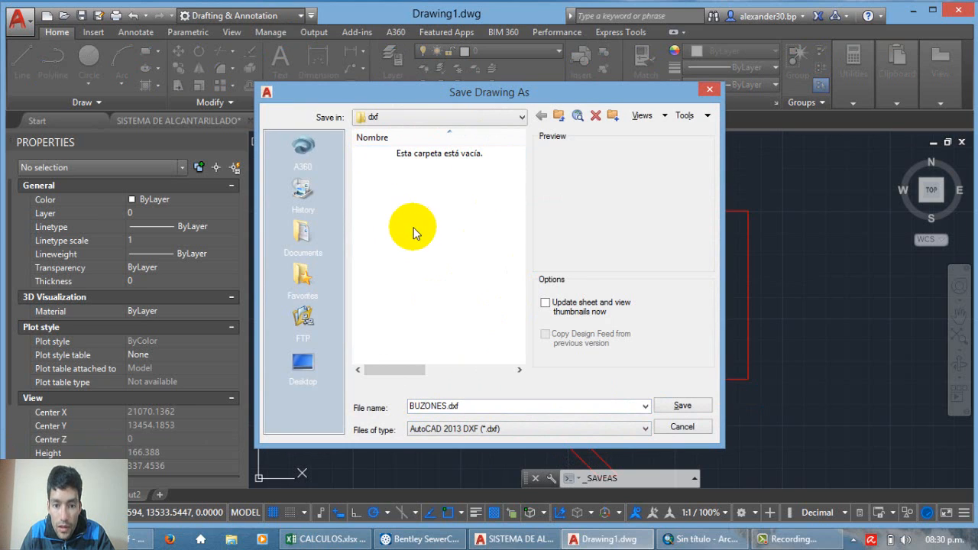
Step: Name the DXF file Poligono and save it in the dxf folder
{"action": "double_click", "coordinate": [488, 410]}
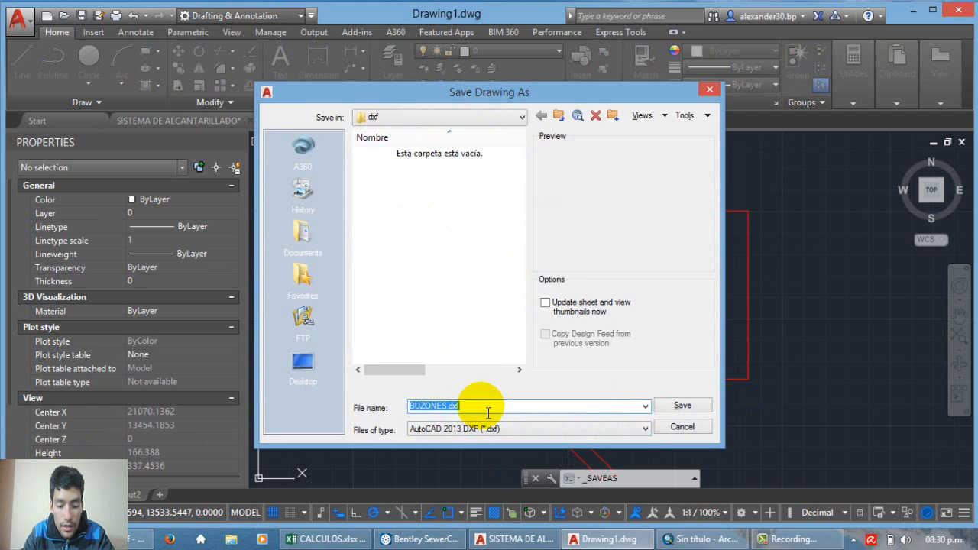
{"action": "type", "text": "Poligono"}
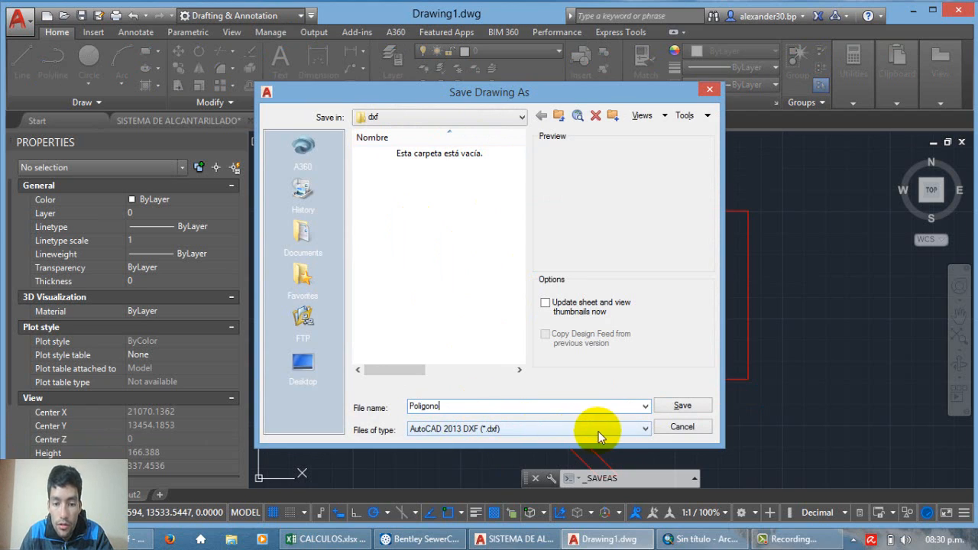
{"action": "left_click", "coordinate": [681, 409]}
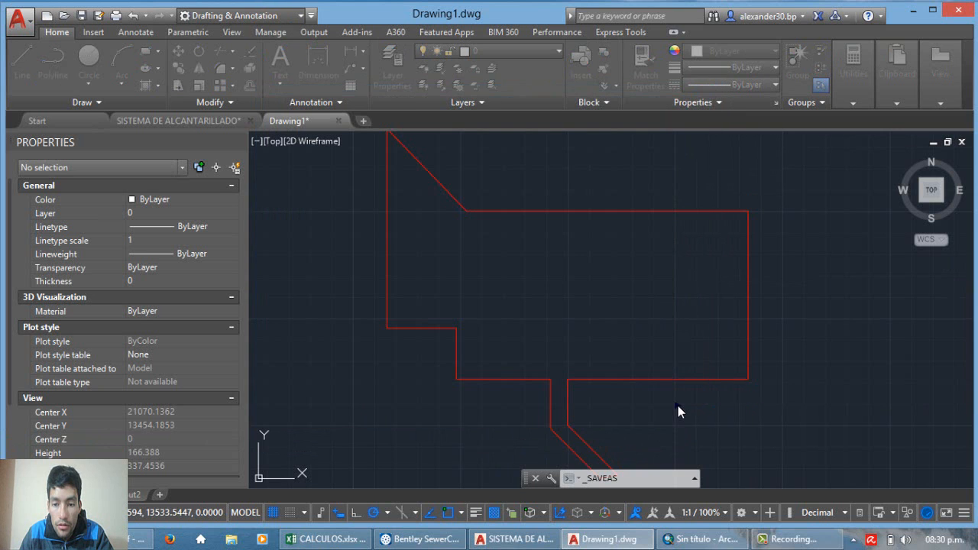
Step: Switch to ArcMap, refresh the dxf folder in the Catalog and expand Poligono.dxf to list its feature classes
{"action": "left_click", "coordinate": [686, 539]}
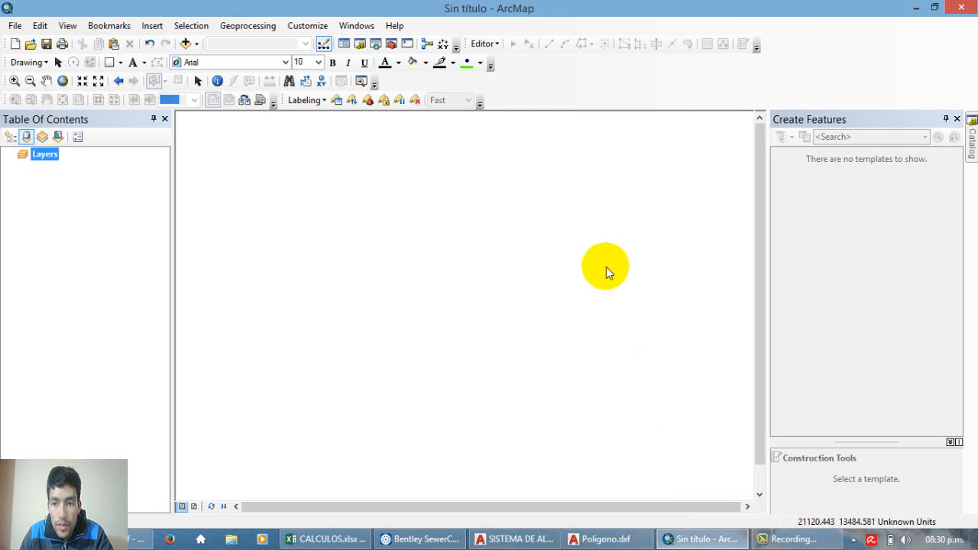
{"action": "left_click", "coordinate": [973, 145]}
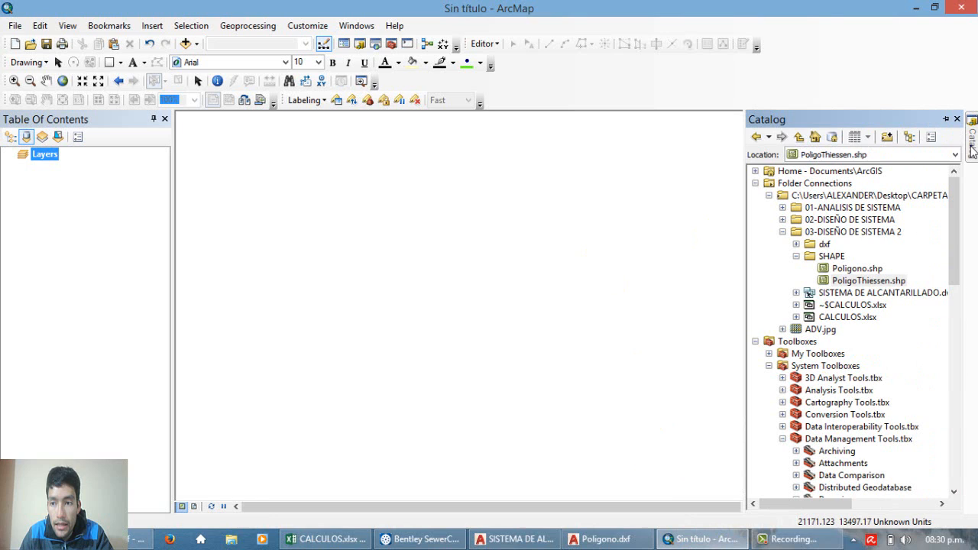
{"action": "left_click", "coordinate": [818, 260]}
{"action": "right_click", "coordinate": [823, 245]}
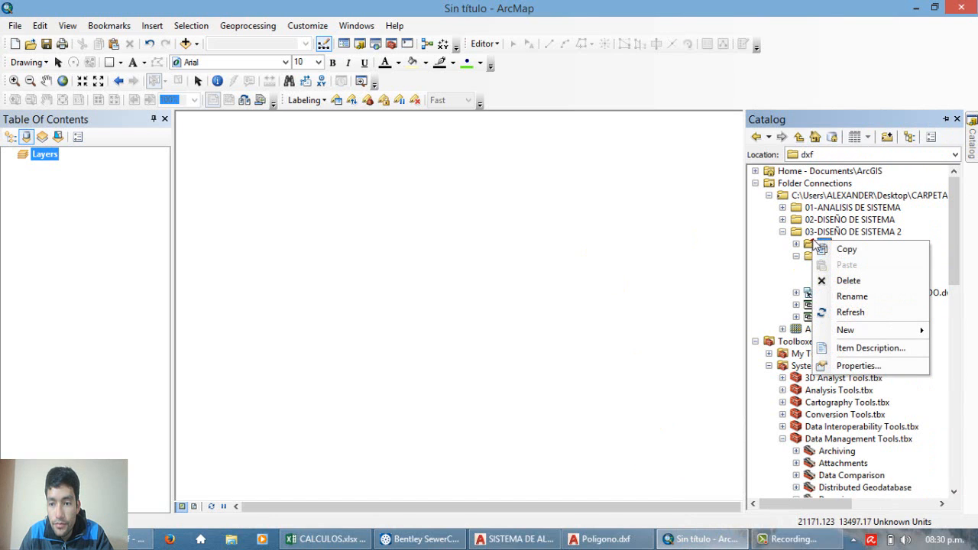
{"action": "left_click", "coordinate": [859, 312]}
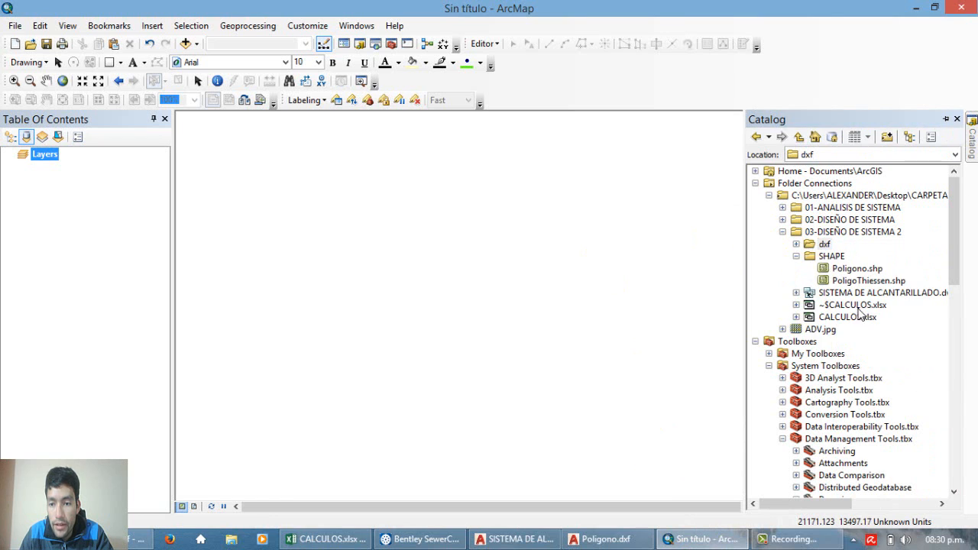
{"action": "left_click", "coordinate": [796, 245]}
{"action": "left_click", "coordinate": [809, 256]}
Step: Add the Polygon feature class of Poligono.dxf to the map and accept the unknown spatial reference notice
{"action": "left_click", "coordinate": [868, 316]}
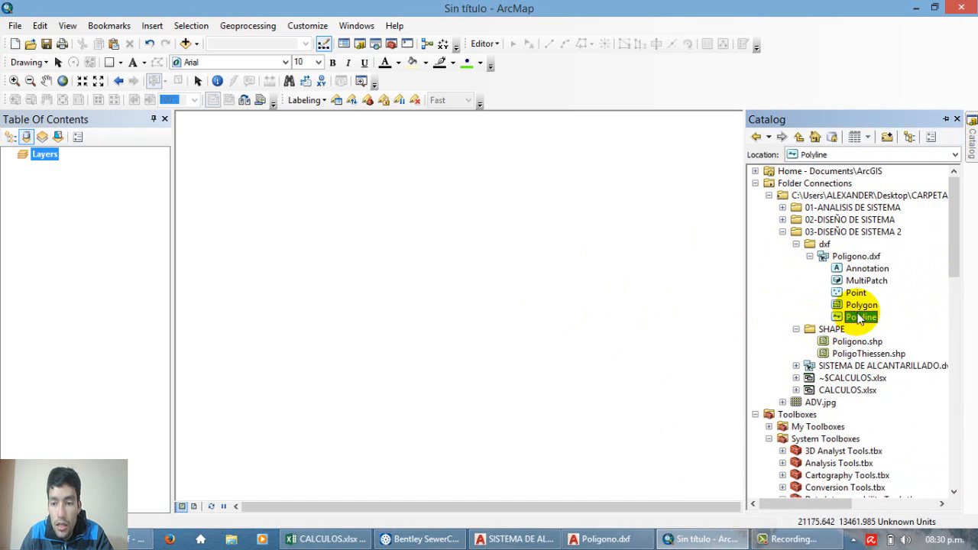
{"action": "left_click", "coordinate": [861, 305]}
{"action": "left_click", "coordinate": [863, 317]}
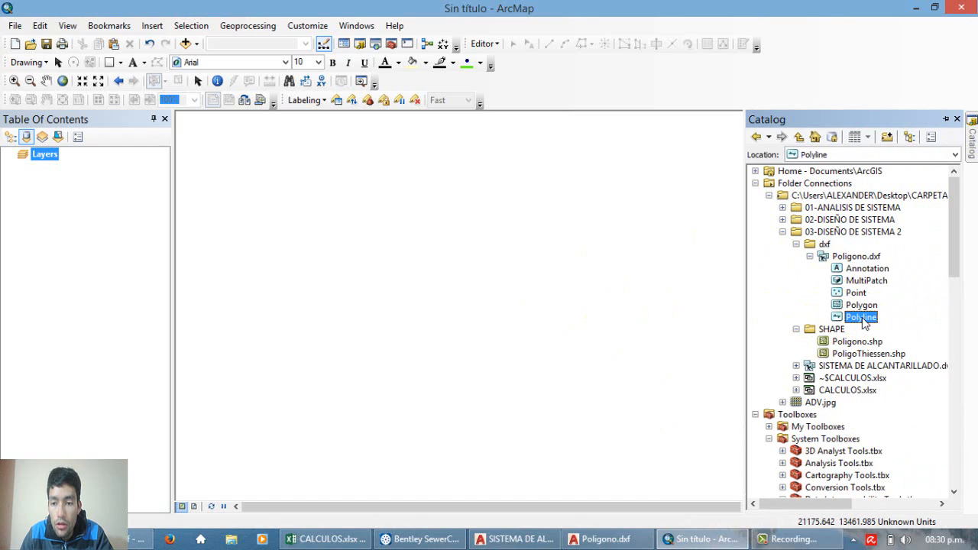
{"action": "left_click", "coordinate": [861, 305]}
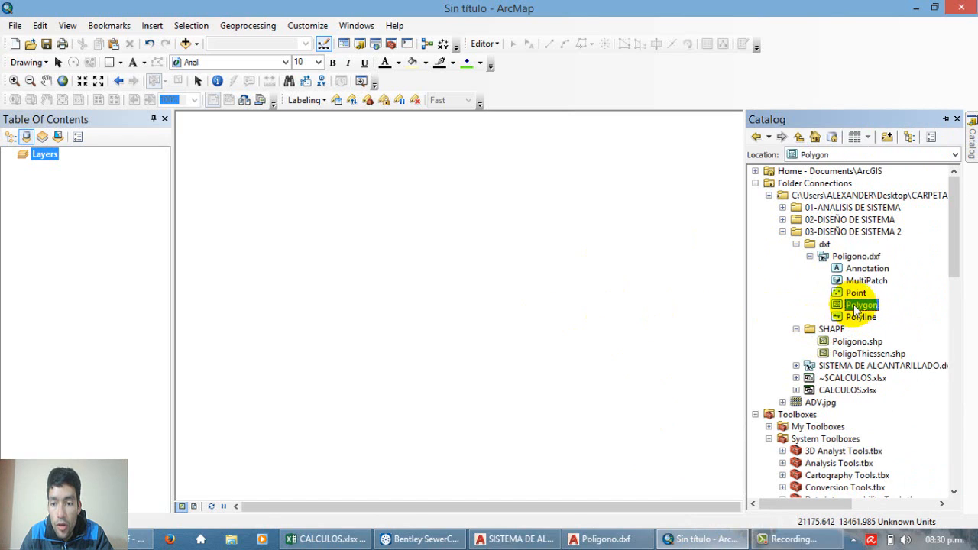
{"action": "left_click_drag", "start_coordinate": [862, 306], "coordinate": [498, 334]}
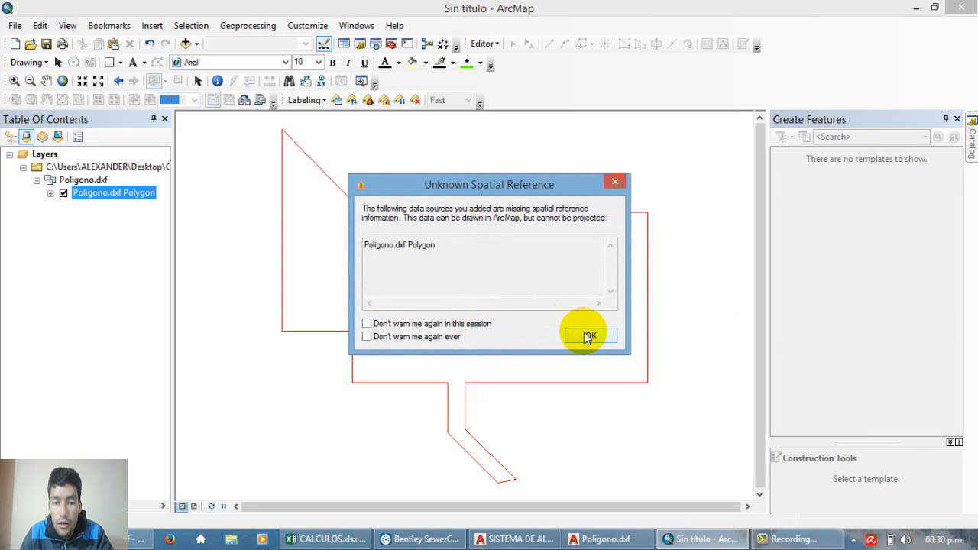
{"action": "left_click", "coordinate": [590, 338]}
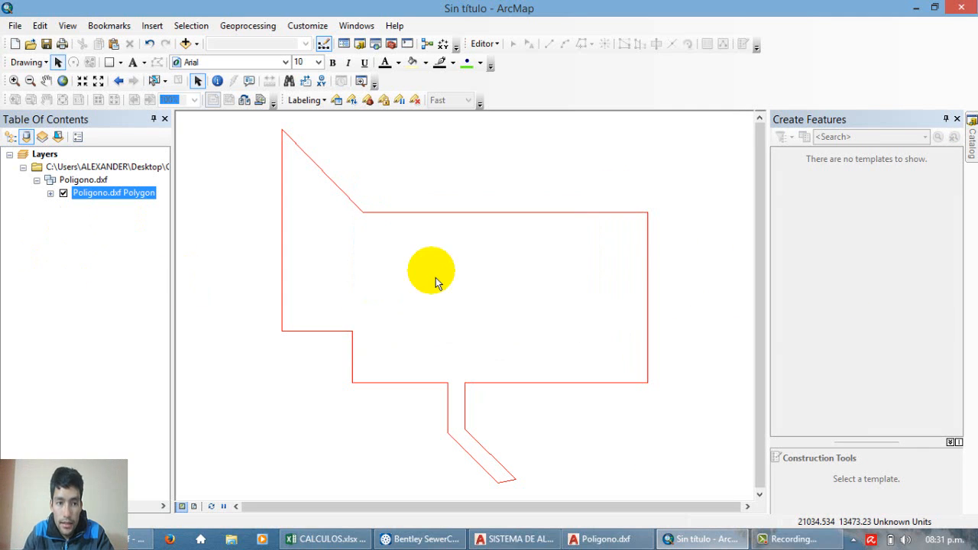
Step: Export all features of the Poligono.dxf Polygon layer as shapefile Poligono in the SHAPE folder and add it to the map
{"action": "right_click", "coordinate": [102, 196]}
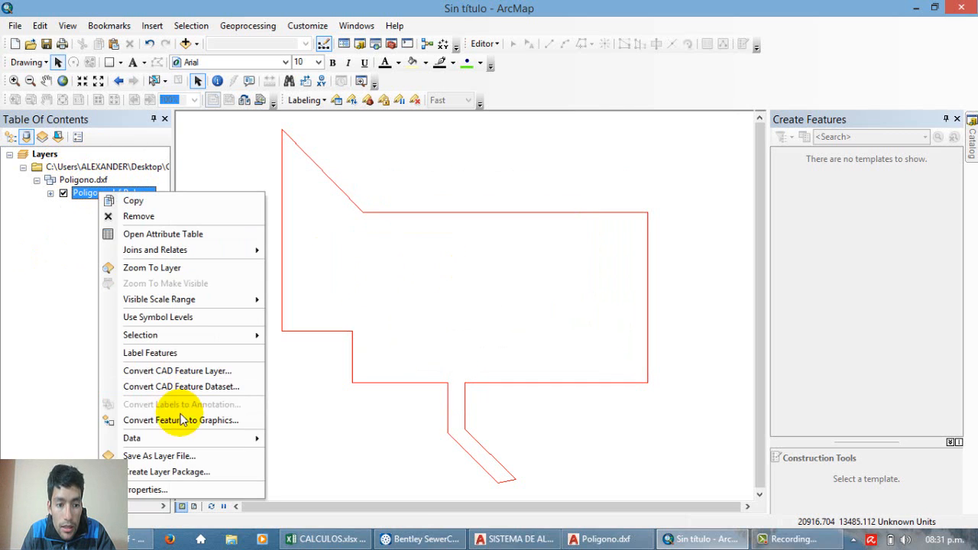
{"action": "left_click", "coordinate": [321, 442]}
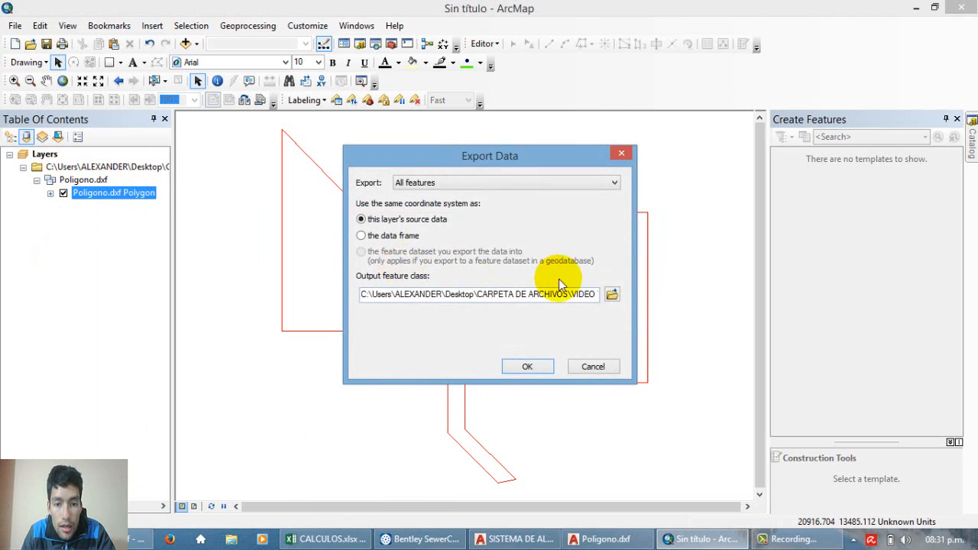
{"action": "left_click", "coordinate": [610, 294]}
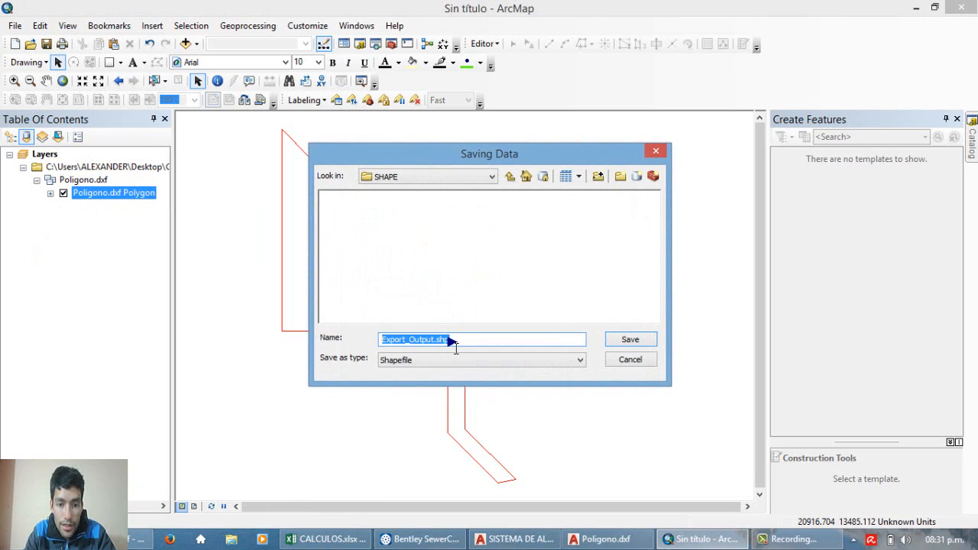
{"action": "type", "text": "Poligono"}
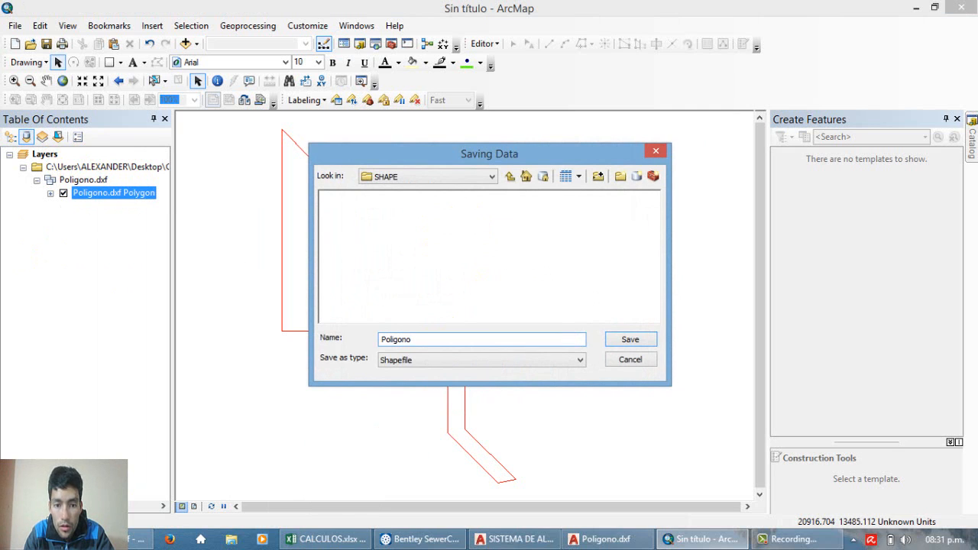
{"action": "left_click", "coordinate": [425, 365]}
{"action": "left_click", "coordinate": [423, 365]}
{"action": "left_click", "coordinate": [652, 340]}
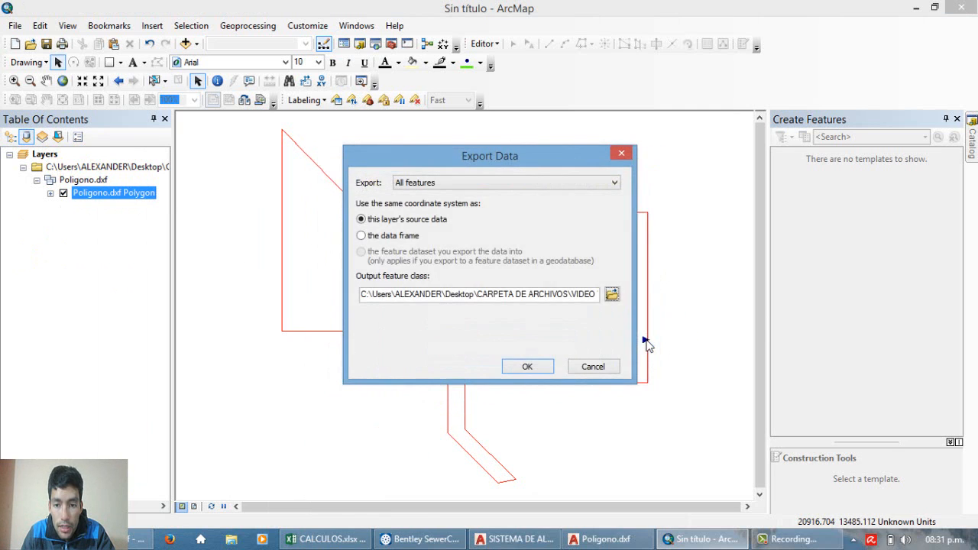
{"action": "left_click", "coordinate": [511, 367]}
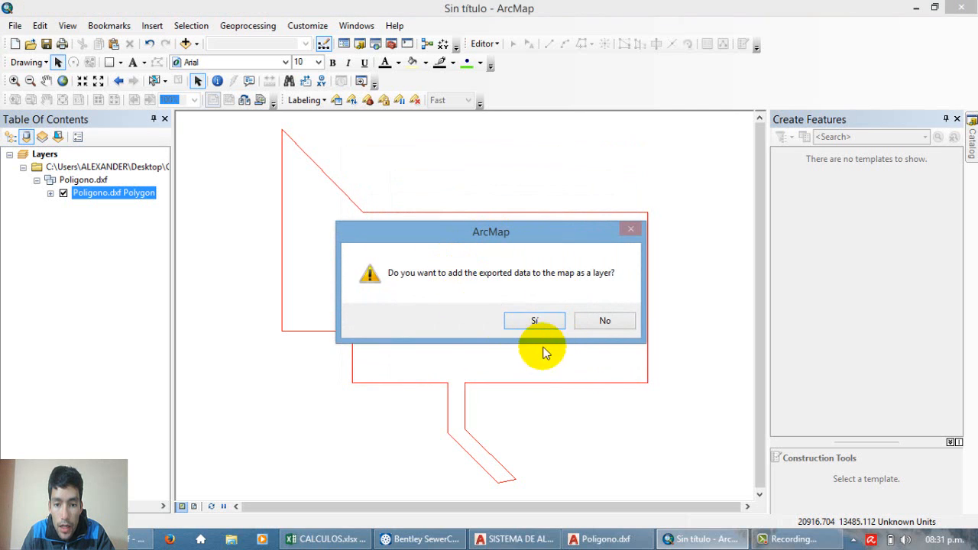
{"action": "left_click", "coordinate": [538, 322]}
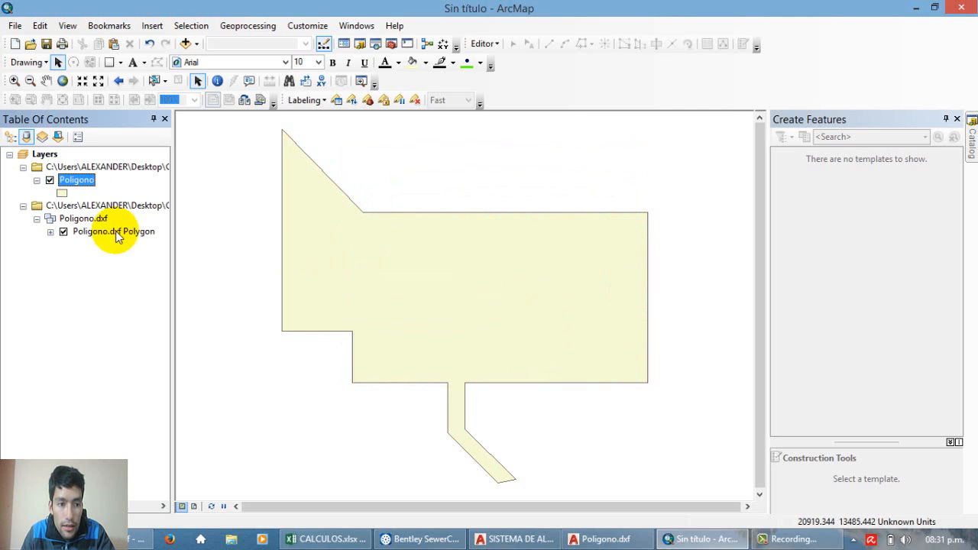
Step: Hide the Poligono.dxf Polygon layer, keeping only the exported Poligono shapefile displayed
{"action": "left_click", "coordinate": [64, 232]}
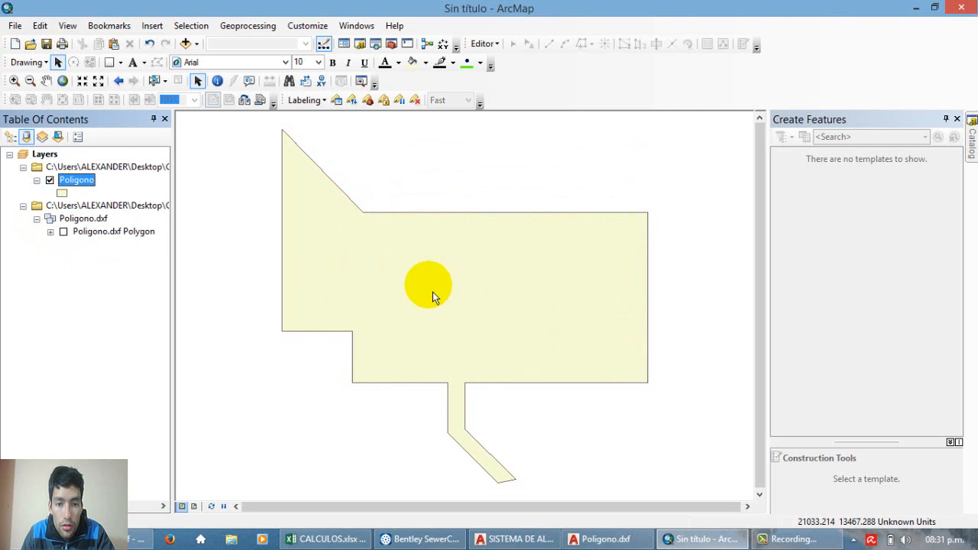
{"action": "left_click", "coordinate": [433, 317]}
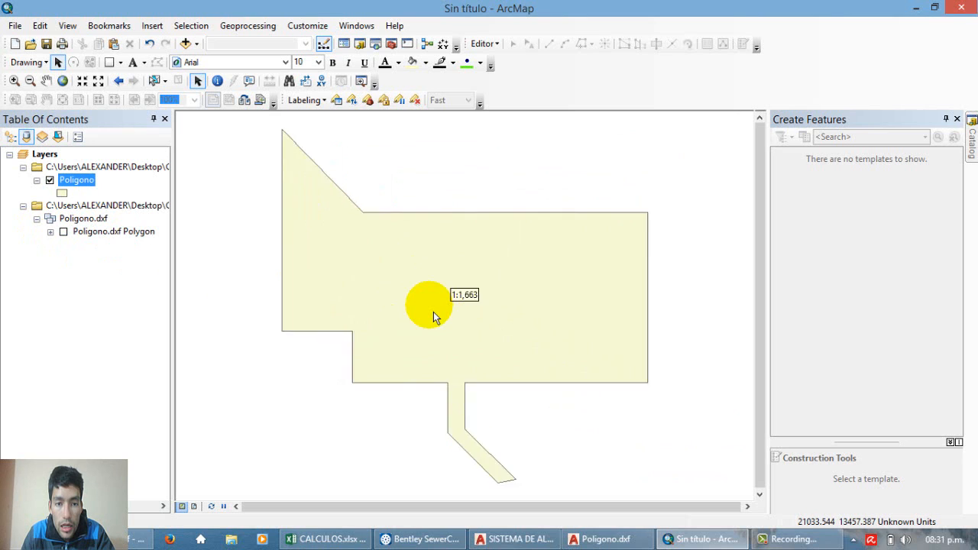
{"action": "scroll", "coordinate": [433, 312], "scroll_direction": "up", "scroll_amount": 1}
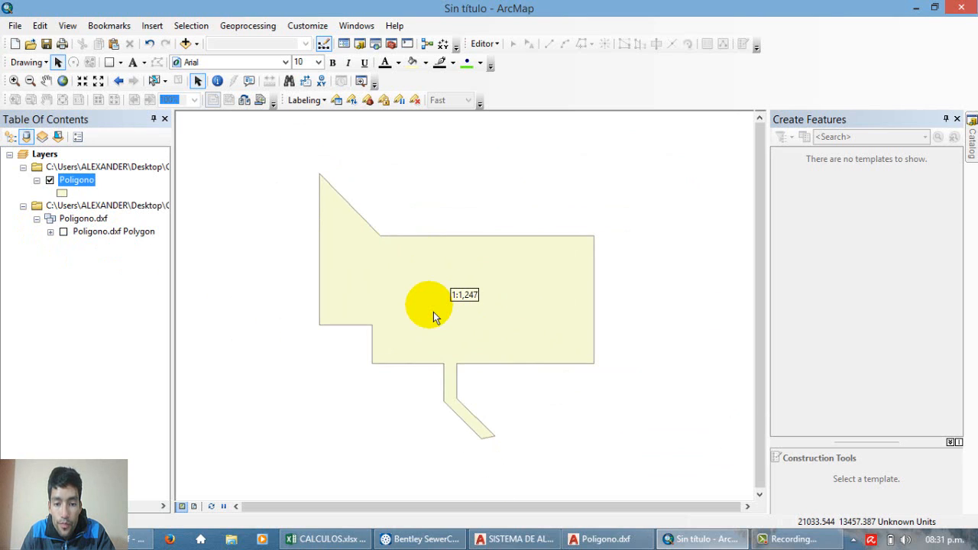
{"action": "scroll", "coordinate": [422, 297], "scroll_direction": "down", "scroll_amount": 1}
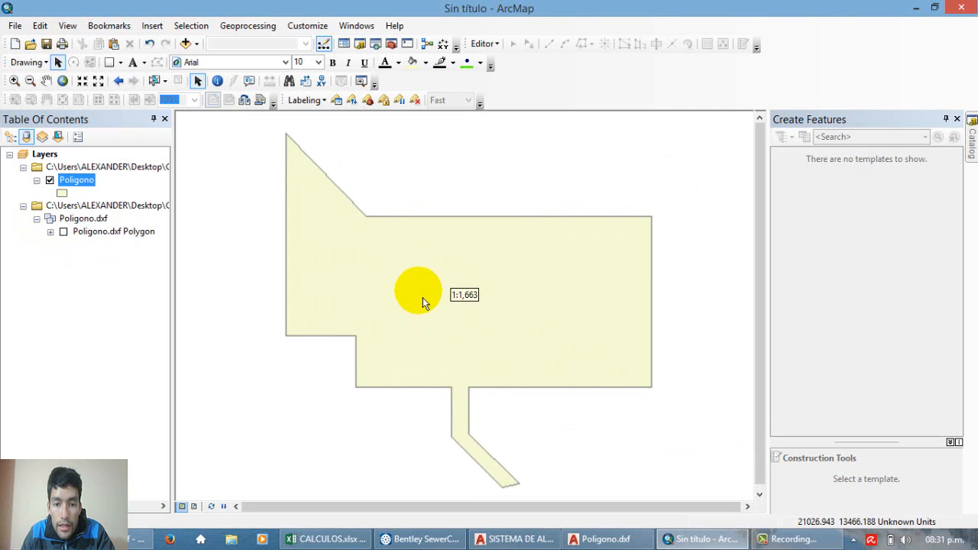
Step: Open the Define Projection tool from the Projections and Transformations toolset of the Data Management Tools
{"action": "left_click", "coordinate": [973, 143]}
{"action": "left_click", "coordinate": [810, 291]}
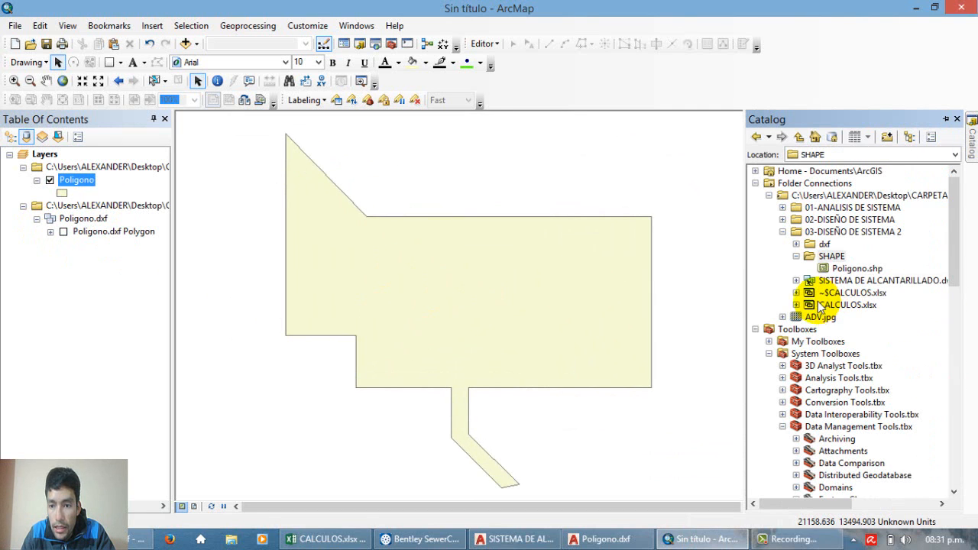
{"action": "scroll", "coordinate": [810, 287], "scroll_direction": "down", "scroll_amount": 12}
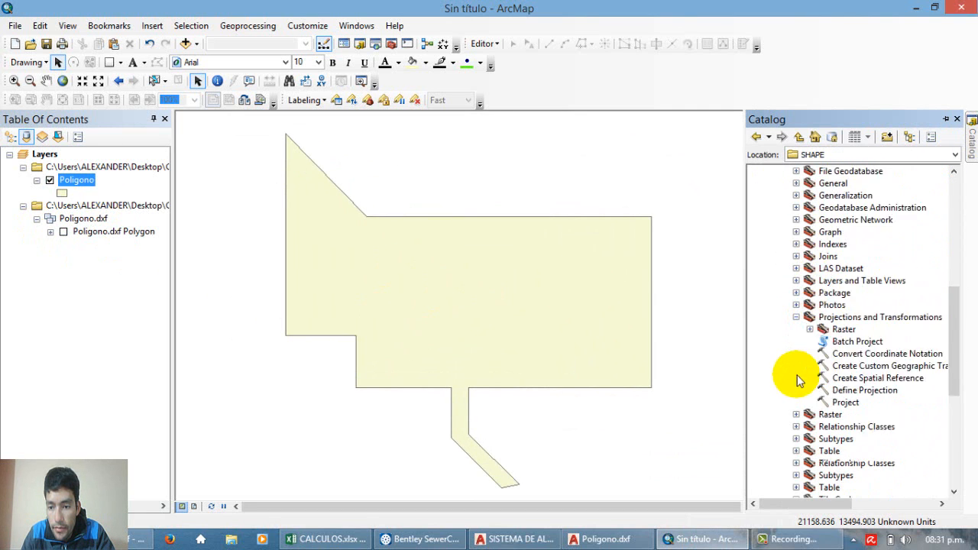
{"action": "left_click", "coordinate": [842, 330]}
{"action": "scroll", "coordinate": [845, 336], "scroll_direction": "up", "scroll_amount": 9}
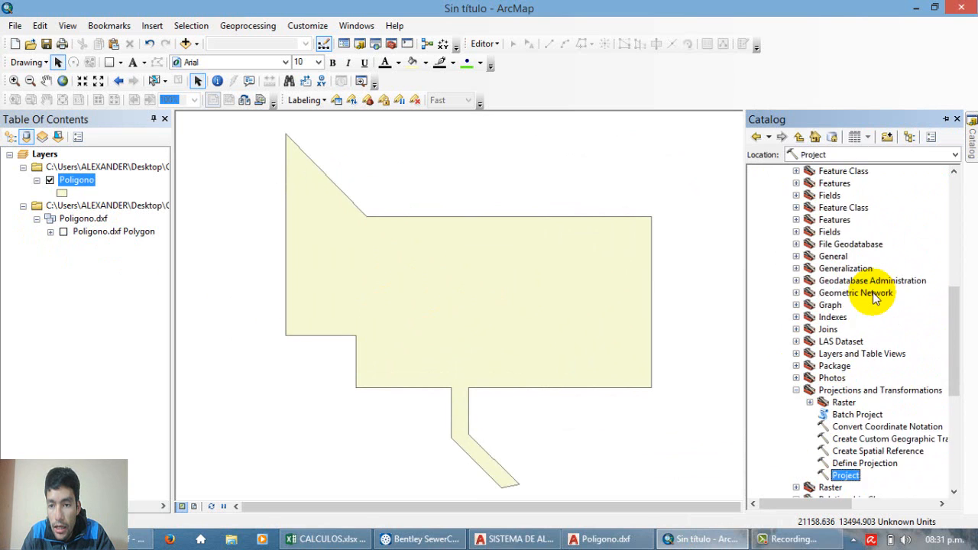
{"action": "scroll", "coordinate": [833, 325], "scroll_direction": "down", "scroll_amount": 9}
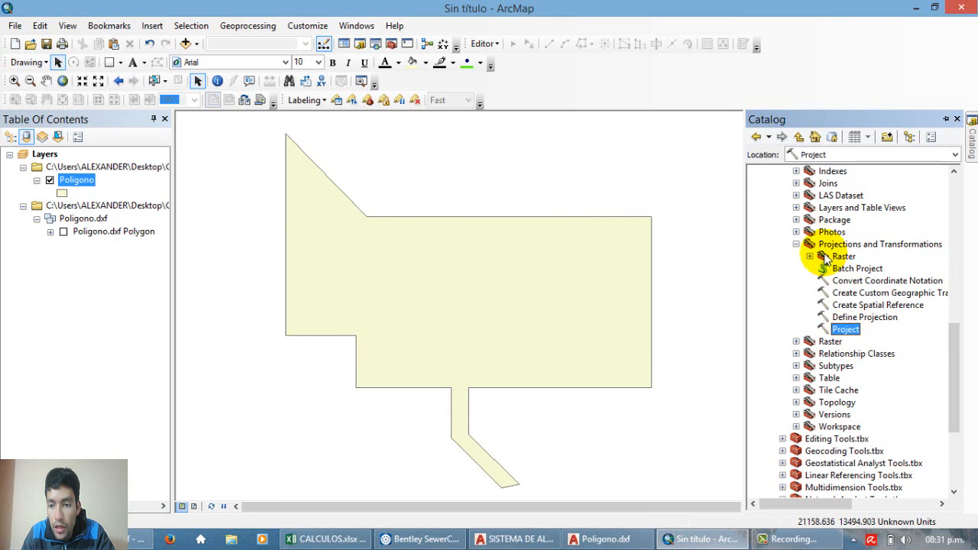
{"action": "left_click", "coordinate": [846, 318]}
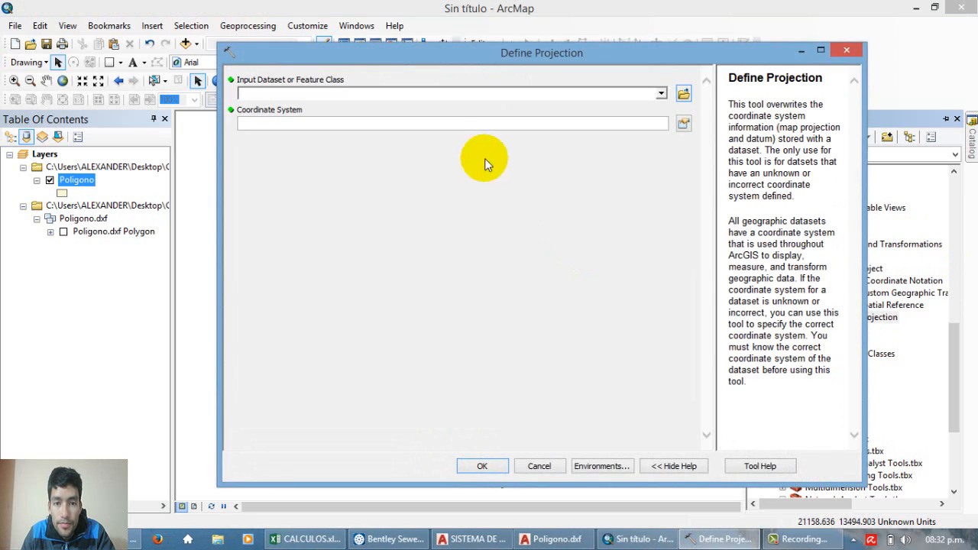
Step: Define the projection of the Poligono layer as WGS_1984_UTM_Zone_18S and run the tool
{"action": "left_click", "coordinate": [661, 94]}
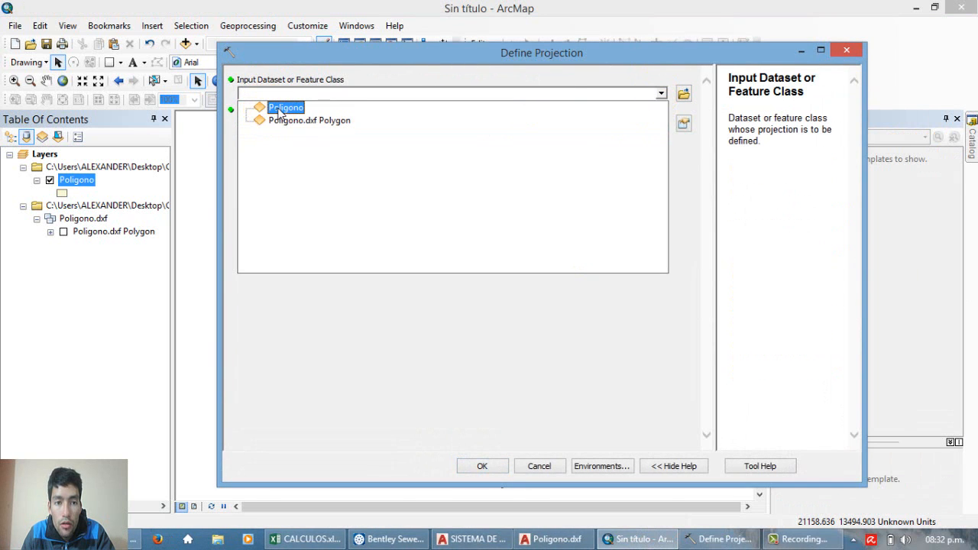
{"action": "left_click", "coordinate": [286, 108]}
{"action": "left_click", "coordinate": [684, 123]}
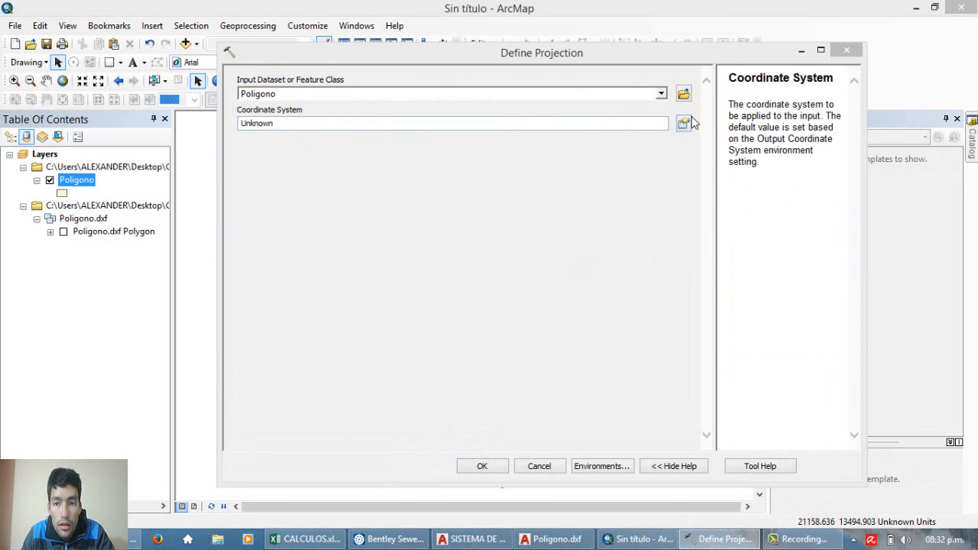
{"action": "left_click", "coordinate": [458, 171]}
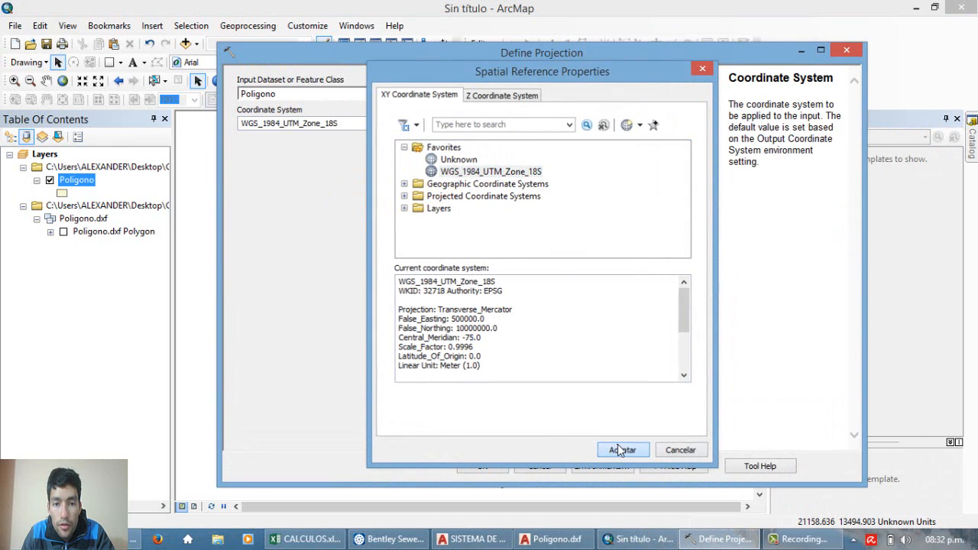
{"action": "left_click", "coordinate": [622, 449]}
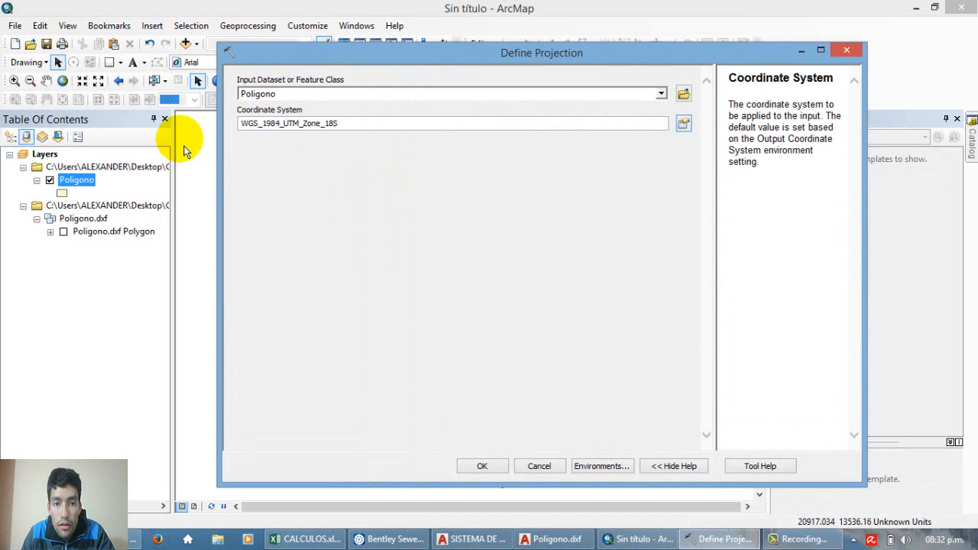
{"action": "left_click", "coordinate": [484, 468]}
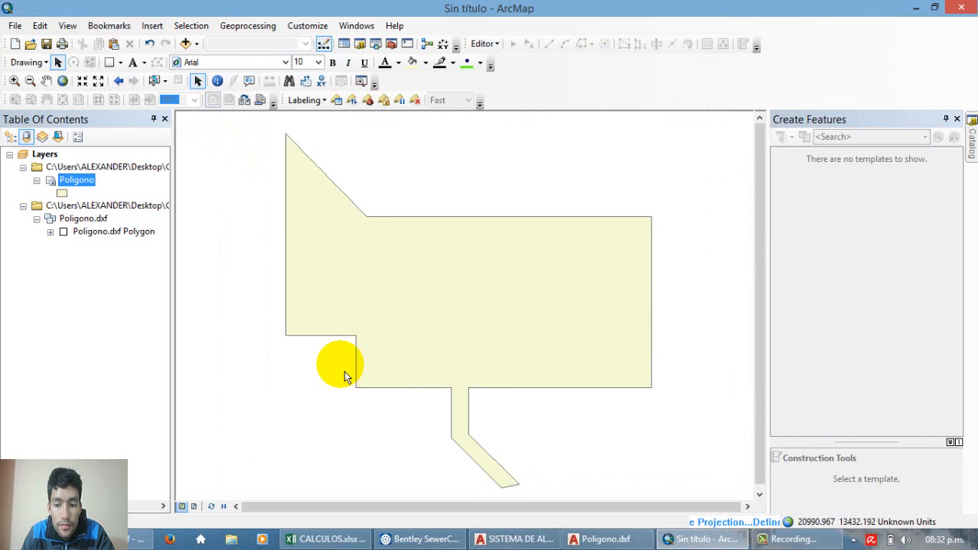
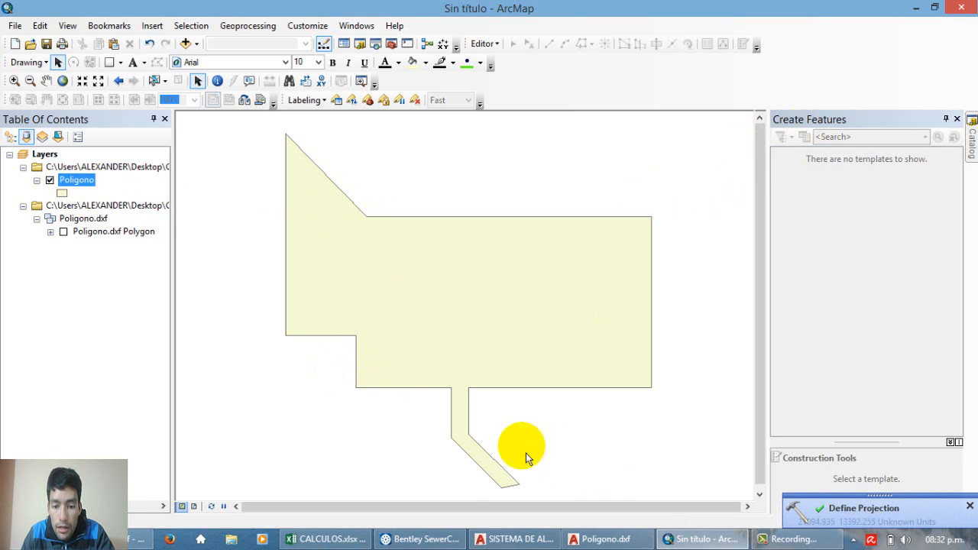
Step: Switch to Bentley SewerCAD and delete the PoligoThiessen layer from the background layers
{"action": "left_click", "coordinate": [422, 539]}
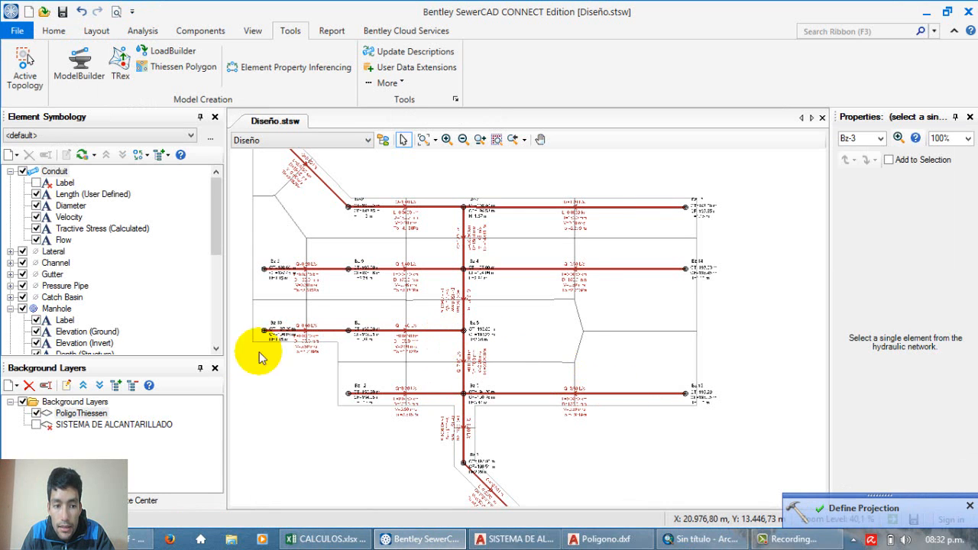
{"action": "right_click", "coordinate": [80, 414]}
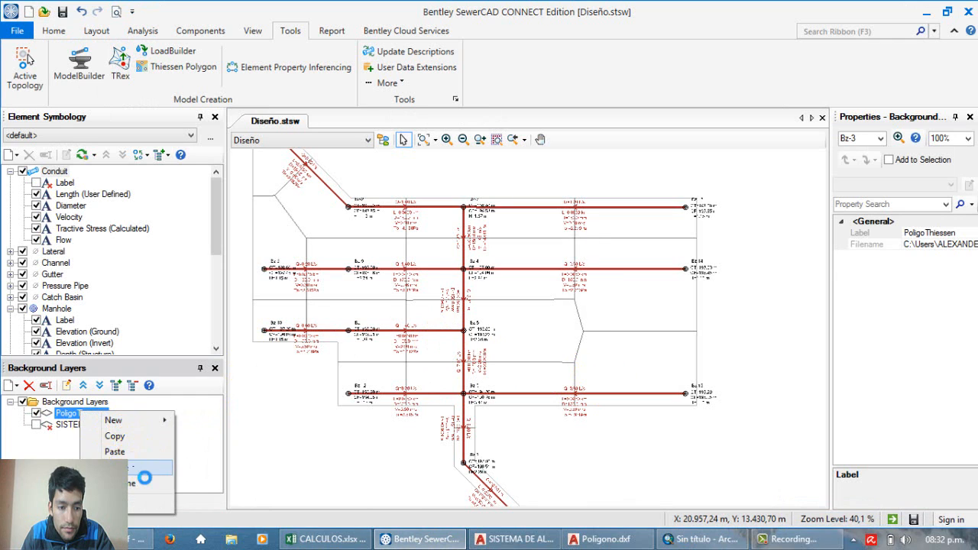
{"action": "left_click", "coordinate": [134, 468]}
{"action": "left_click", "coordinate": [477, 328]}
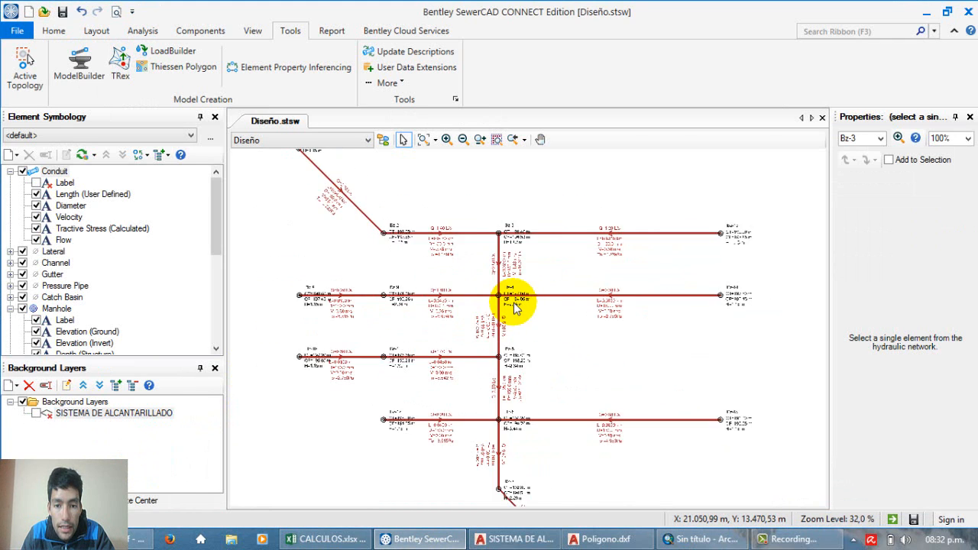
{"action": "scroll", "coordinate": [481, 305], "scroll_direction": "up", "scroll_amount": 3}
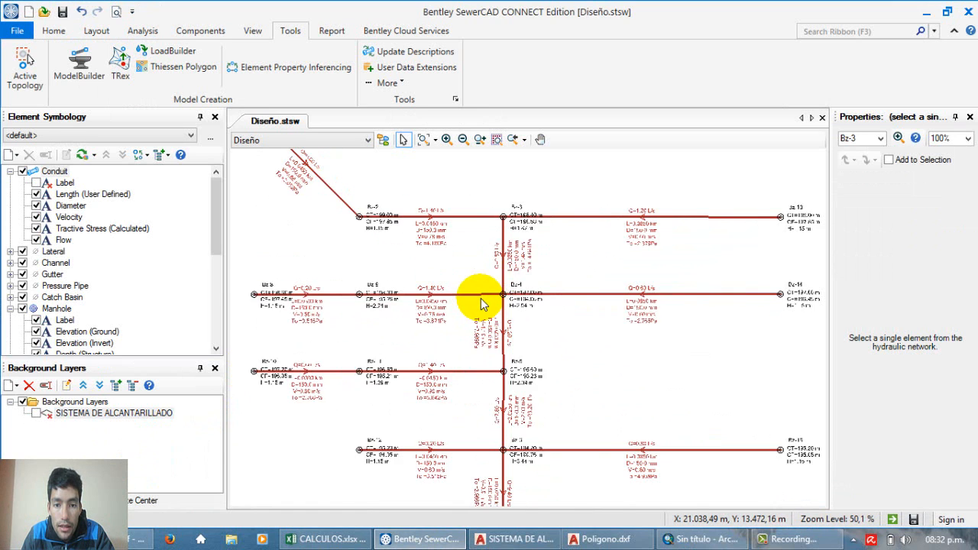
{"action": "scroll", "coordinate": [483, 305], "scroll_direction": "down", "scroll_amount": 3}
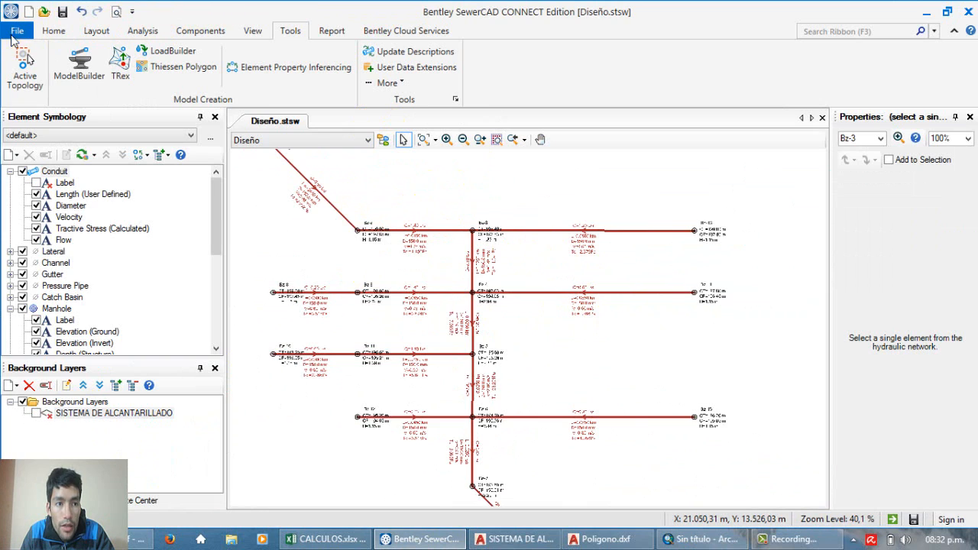
Step: Start the Thiessen Polygon Creator and use Manhole\All Elements as the node layer, keeping ElementID as the node ID field
{"action": "left_click", "coordinate": [16, 32]}
{"action": "key", "text": "Escape"}
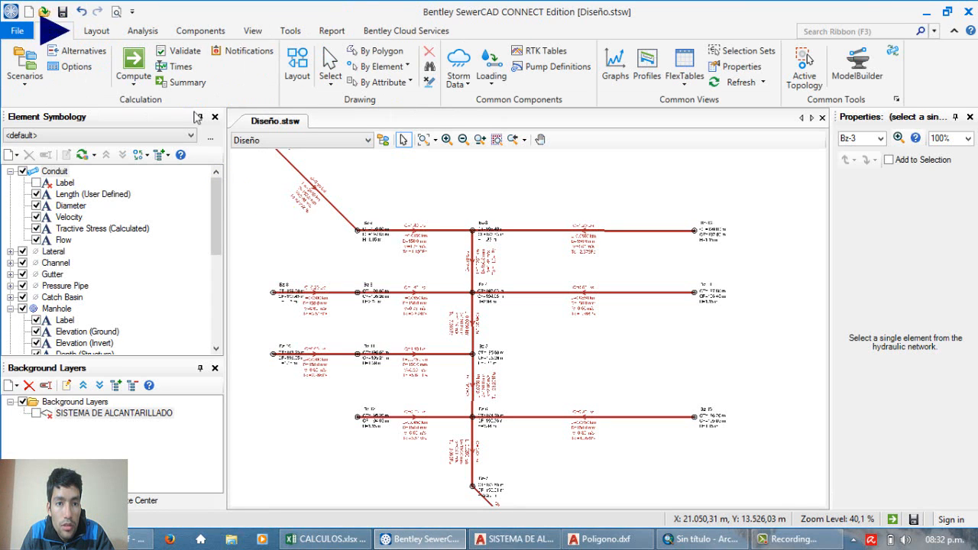
{"action": "left_click", "coordinate": [264, 34]}
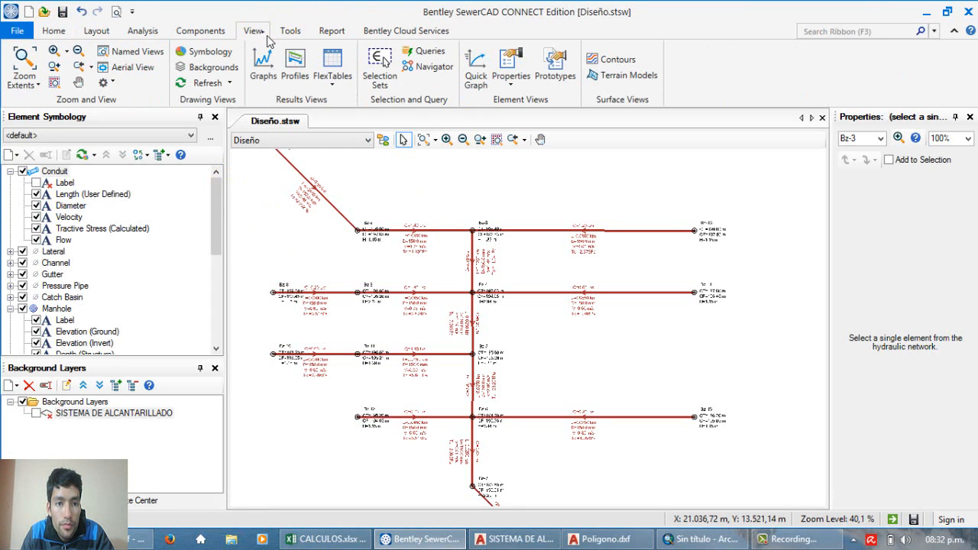
{"action": "left_click", "coordinate": [291, 34]}
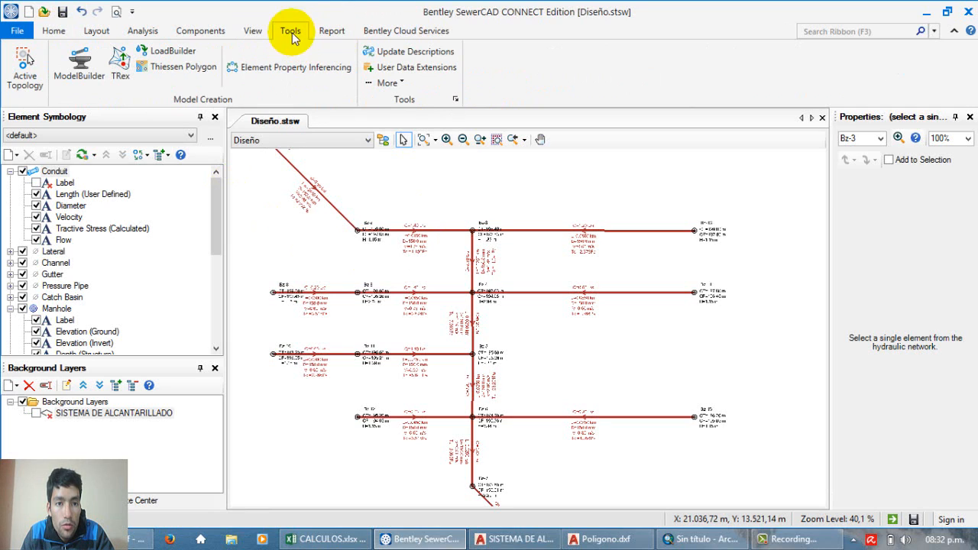
{"action": "left_click", "coordinate": [120, 76]}
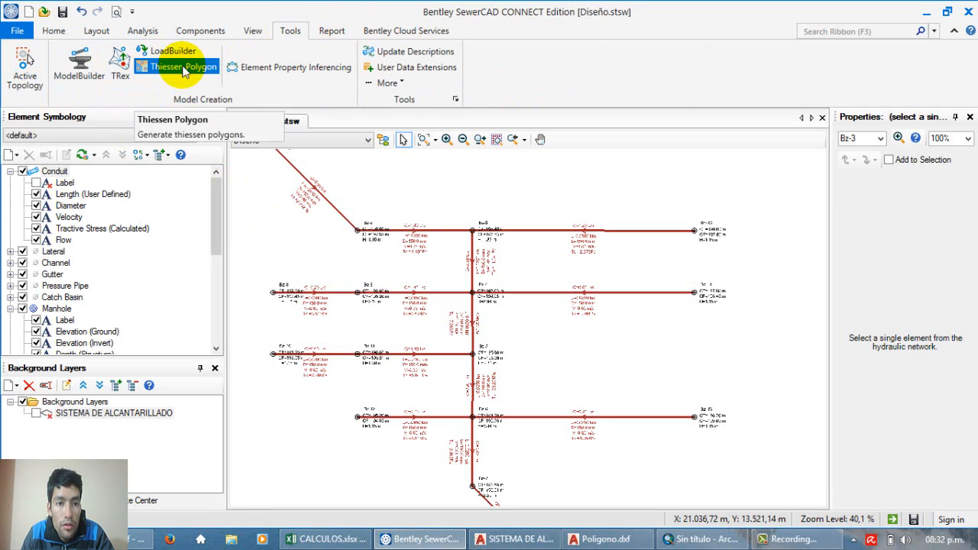
{"action": "left_click", "coordinate": [152, 68]}
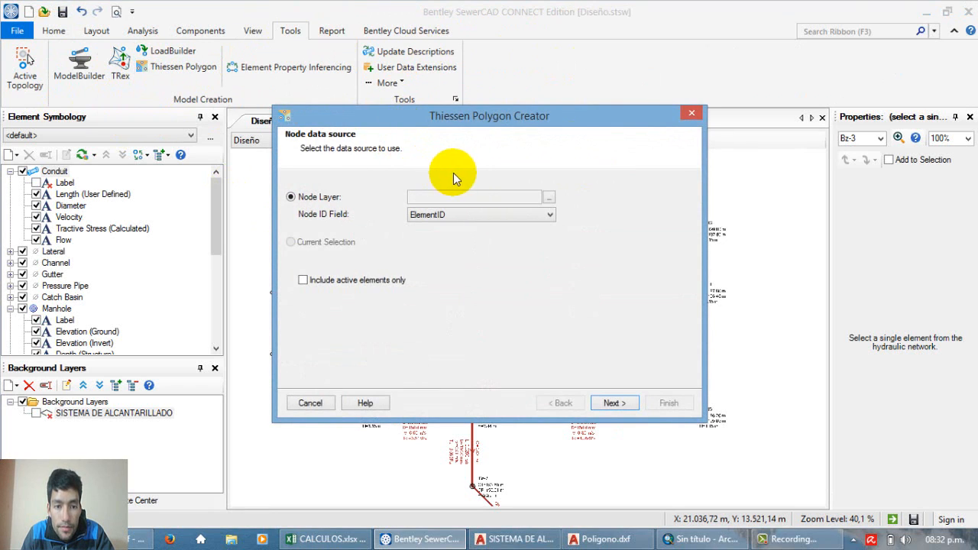
{"action": "left_click", "coordinate": [455, 205]}
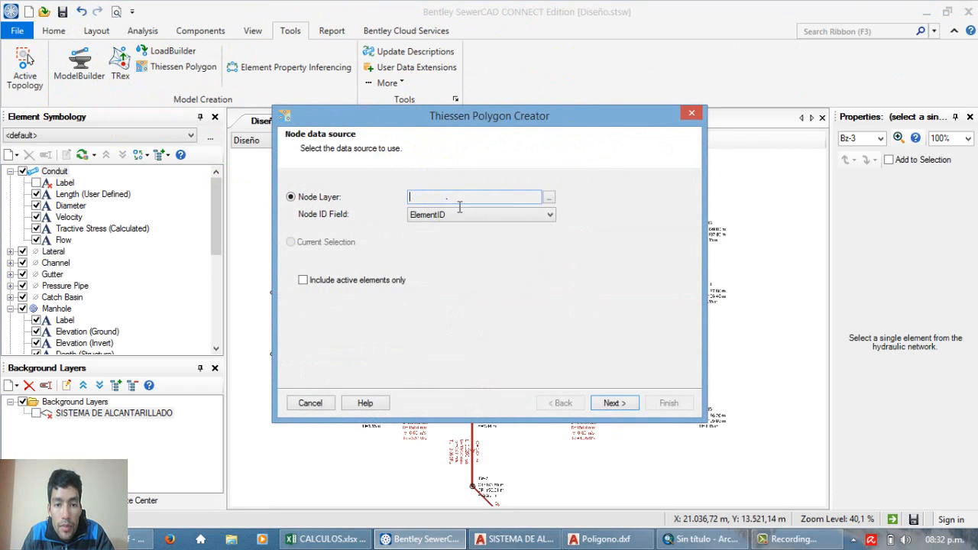
{"action": "left_click", "coordinate": [550, 198]}
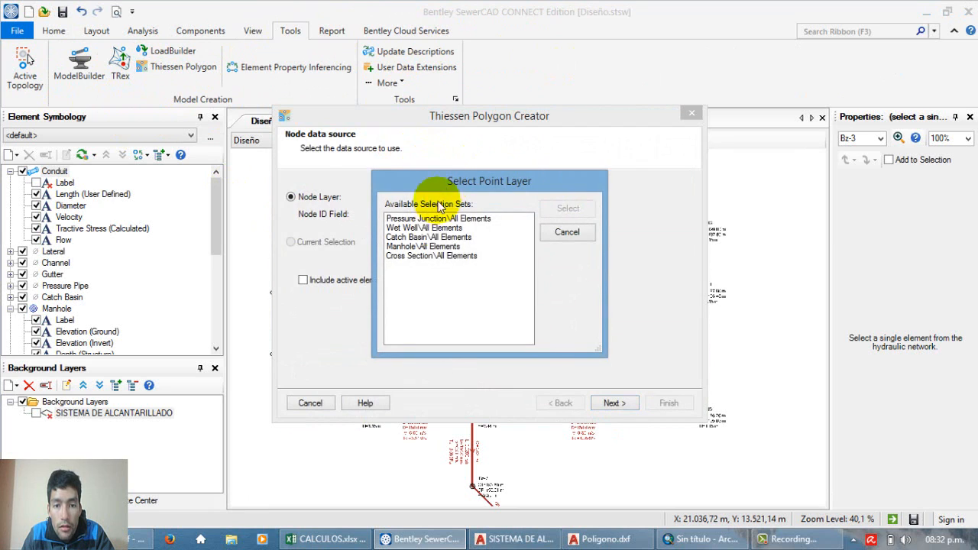
{"action": "left_click", "coordinate": [434, 246]}
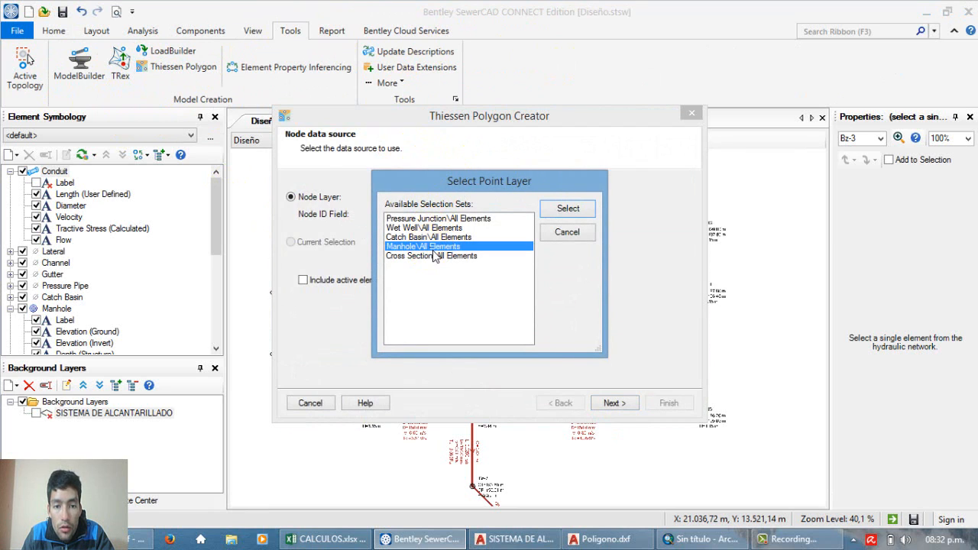
{"action": "left_click", "coordinate": [563, 207]}
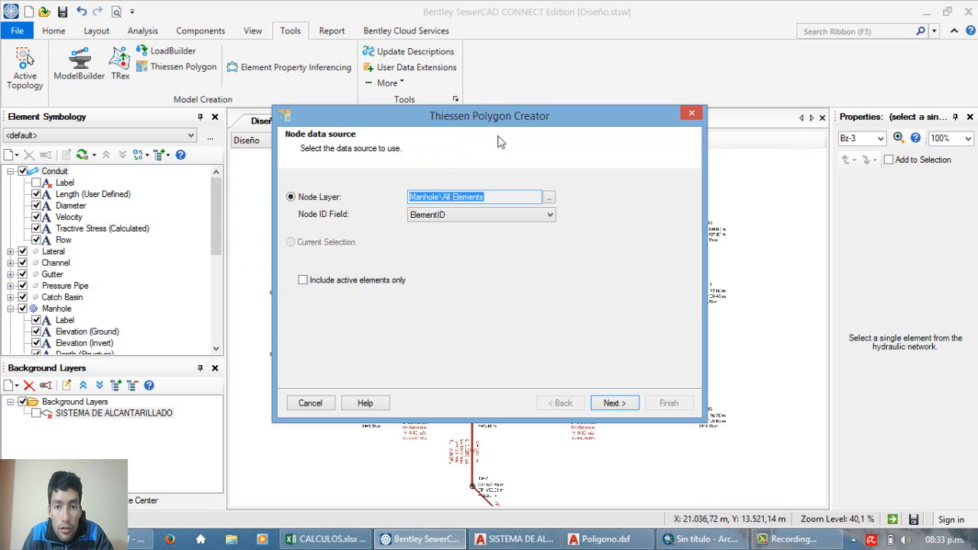
{"action": "left_click_drag", "start_coordinate": [498, 122], "coordinate": [492, 141]}
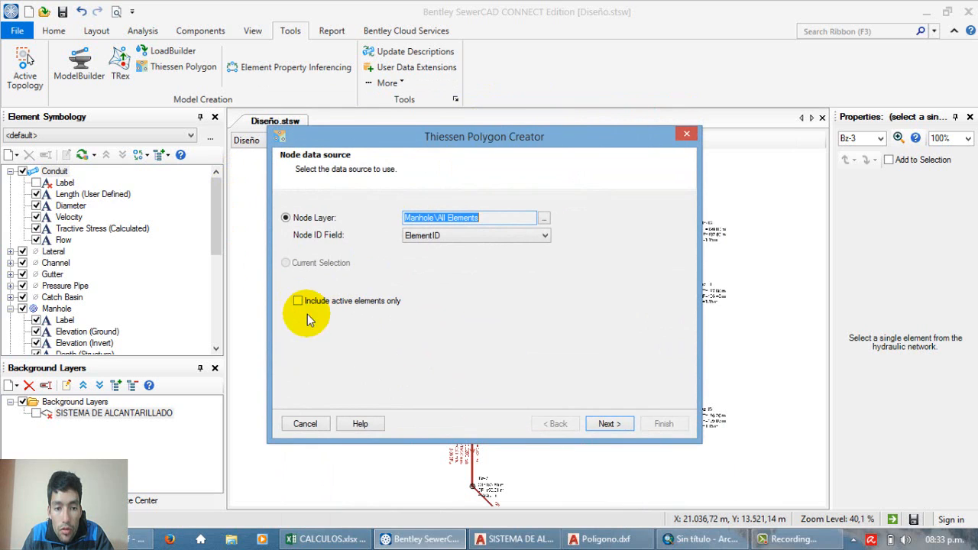
{"action": "left_click", "coordinate": [608, 424]}
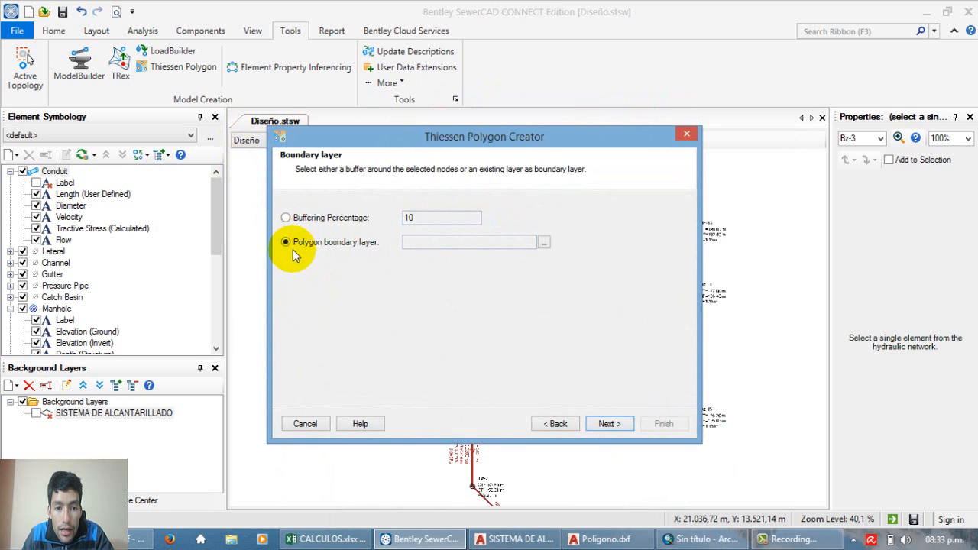
Step: Use Poligono.shp from the SHAPE folder as the polygon boundary layer for the Thiessen polygons
{"action": "left_click", "coordinate": [286, 218]}
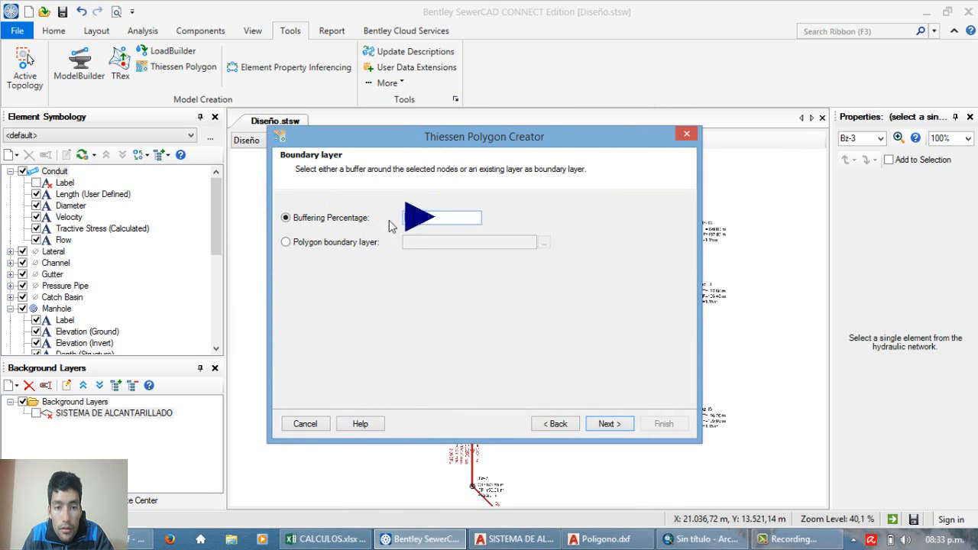
{"action": "left_click", "coordinate": [286, 243]}
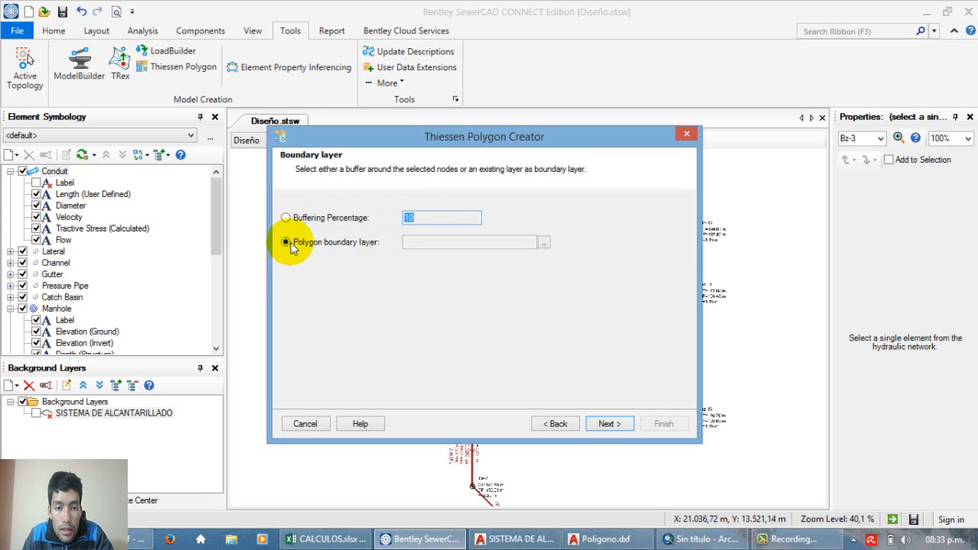
{"action": "left_click", "coordinate": [544, 243]}
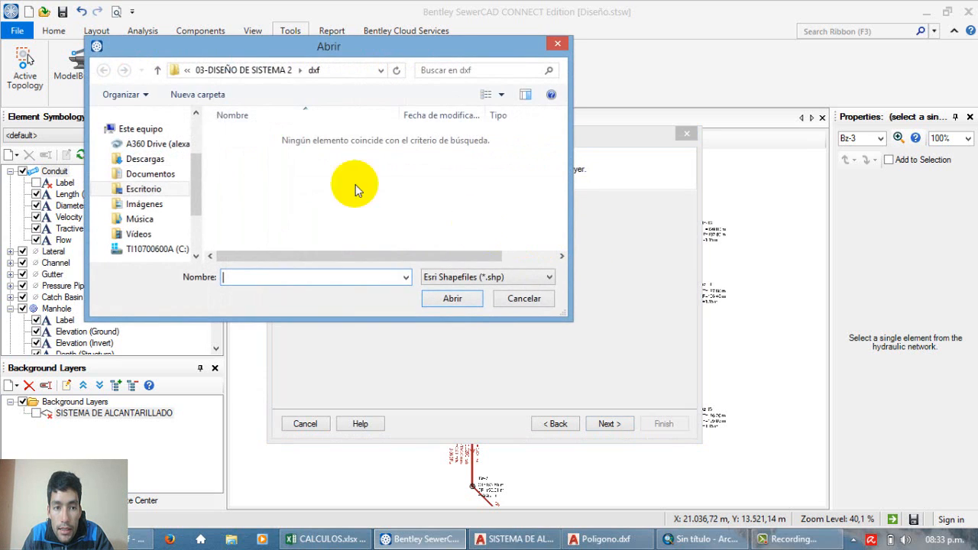
{"action": "left_click", "coordinate": [260, 70]}
{"action": "double_click", "coordinate": [253, 166]}
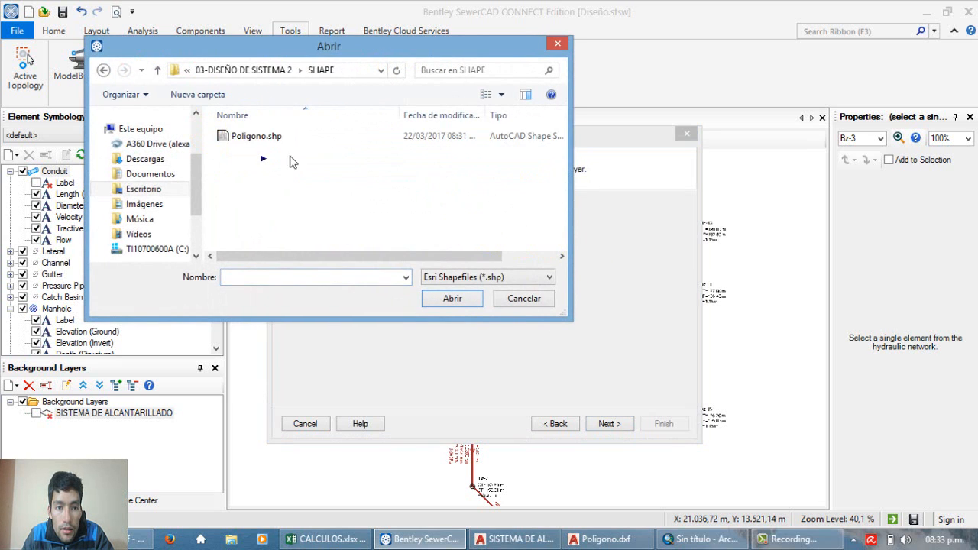
{"action": "left_click", "coordinate": [272, 136]}
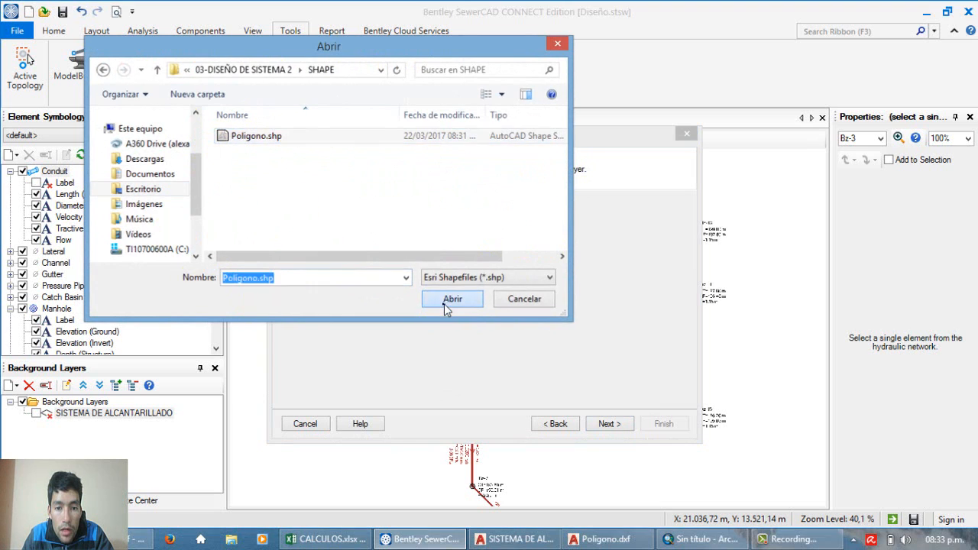
{"action": "left_click", "coordinate": [444, 303]}
{"action": "left_click", "coordinate": [610, 424]}
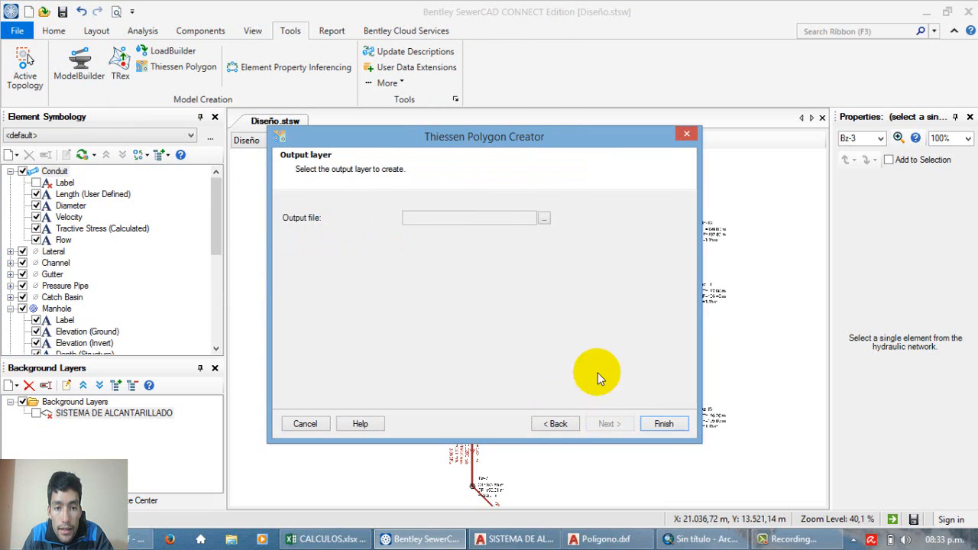
Step: Save the output layer as shapefile POligonoThiessen in the SHAPE folder and generate the Thiessen polygons
{"action": "left_click", "coordinate": [547, 218]}
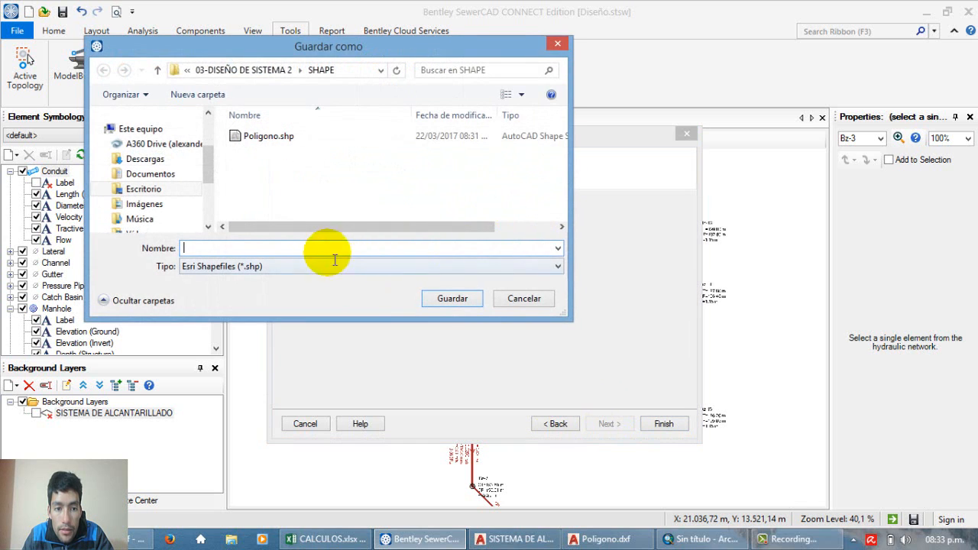
{"action": "type", "text": "POligo"}
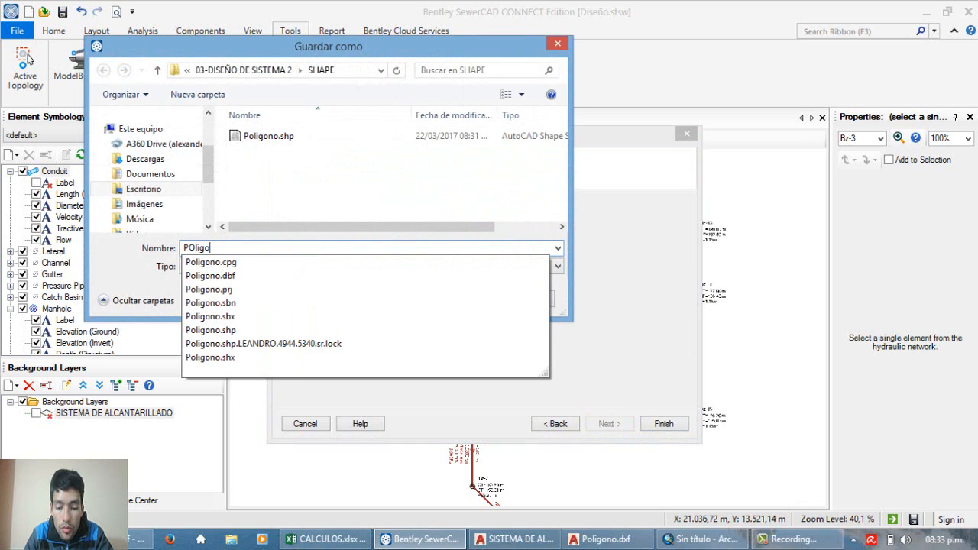
{"action": "type", "text": "noThiessen"}
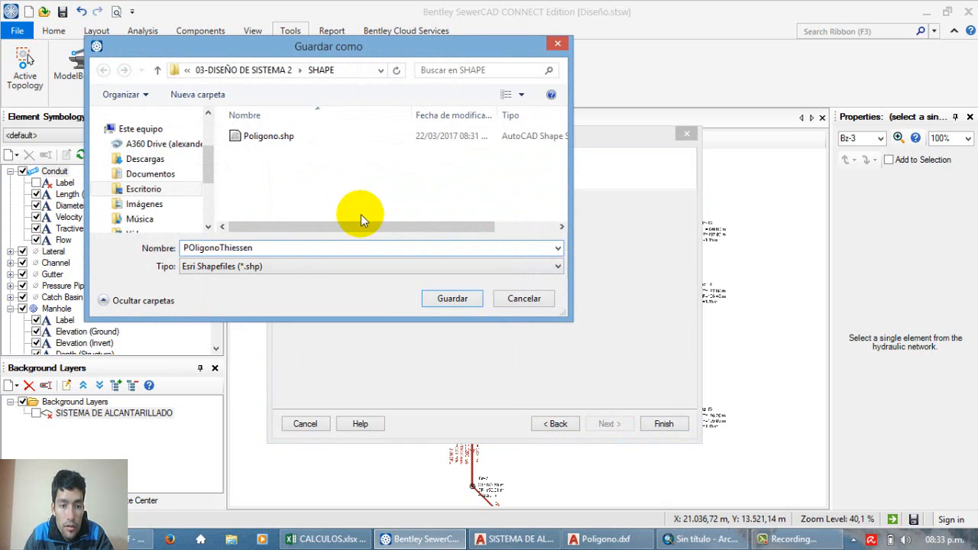
{"action": "left_click", "coordinate": [451, 298]}
{"action": "left_click", "coordinate": [661, 424]}
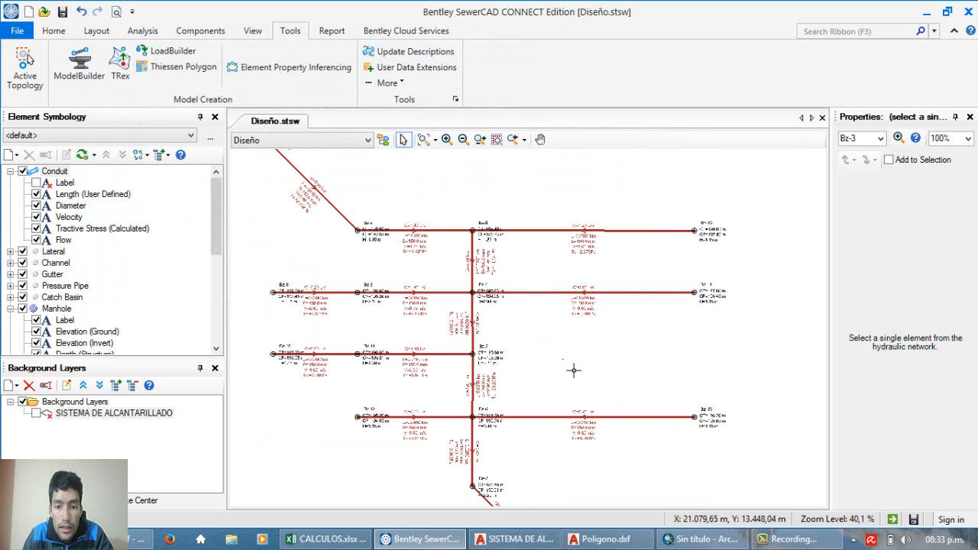
{"action": "left_click", "coordinate": [503, 310]}
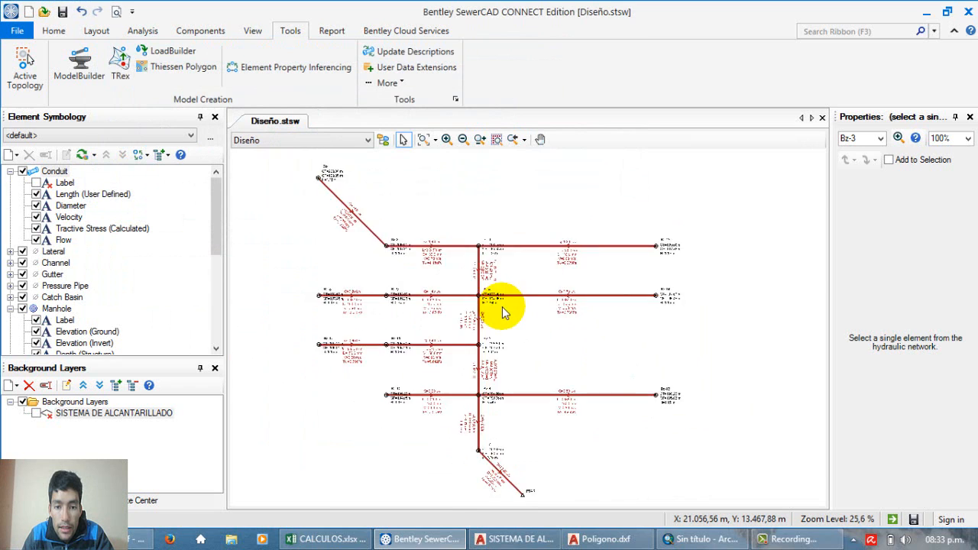
{"action": "scroll", "coordinate": [502, 310], "scroll_direction": "down", "scroll_amount": 1}
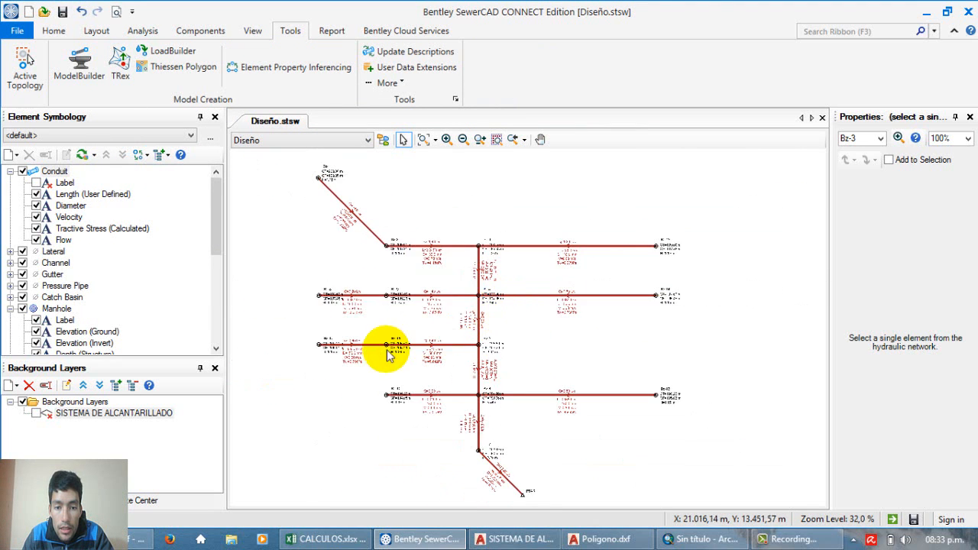
{"action": "scroll", "coordinate": [390, 352], "scroll_direction": "up", "scroll_amount": 3}
{"action": "scroll", "coordinate": [405, 349], "scroll_direction": "down", "scroll_amount": 2}
{"action": "scroll", "coordinate": [434, 351], "scroll_direction": "up", "scroll_amount": 1}
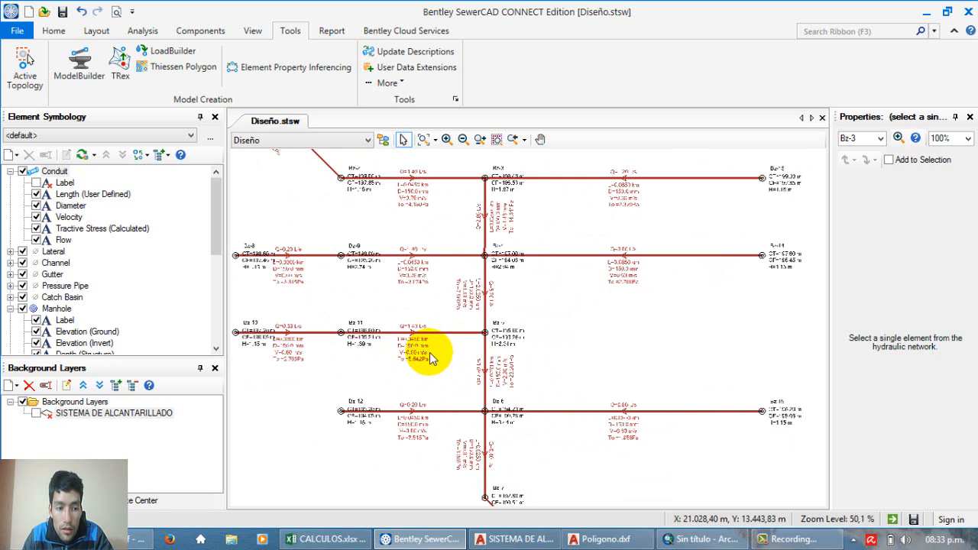
Step: Add POligonoThiessen.shp from the SHAPE folder as a new background layer with transparency 60
{"action": "right_click", "coordinate": [69, 402]}
{"action": "mouse_move", "coordinate": [136, 407]}
{"action": "left_click", "coordinate": [182, 408]}
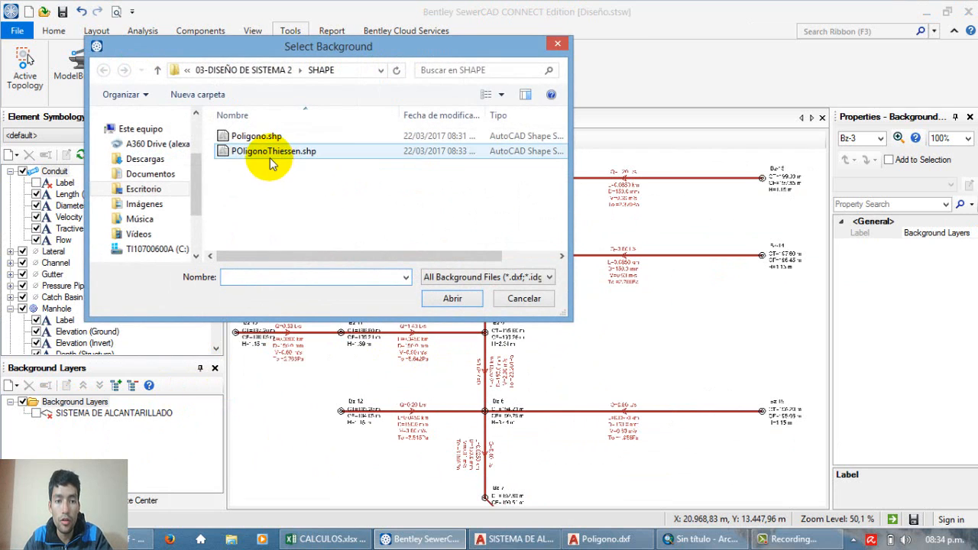
{"action": "left_click", "coordinate": [269, 156]}
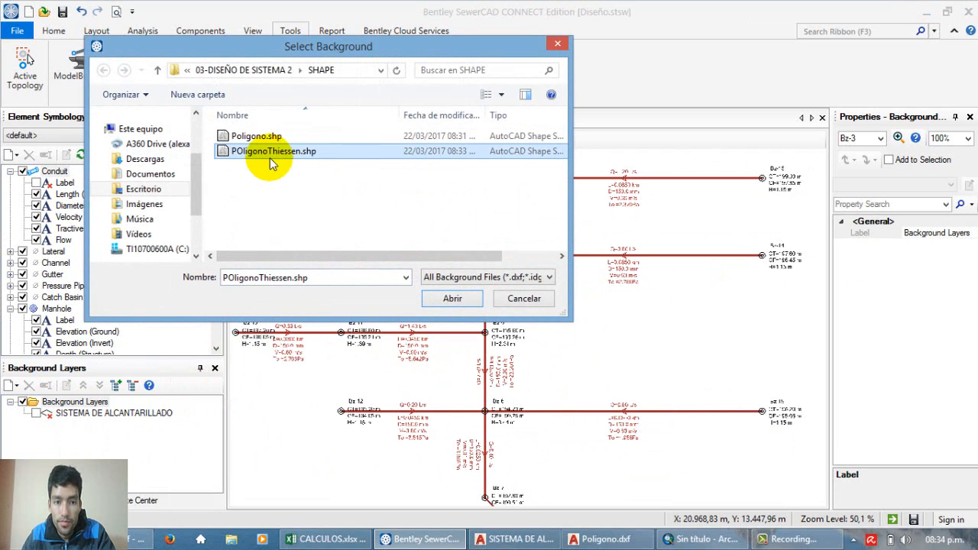
{"action": "left_click", "coordinate": [448, 300]}
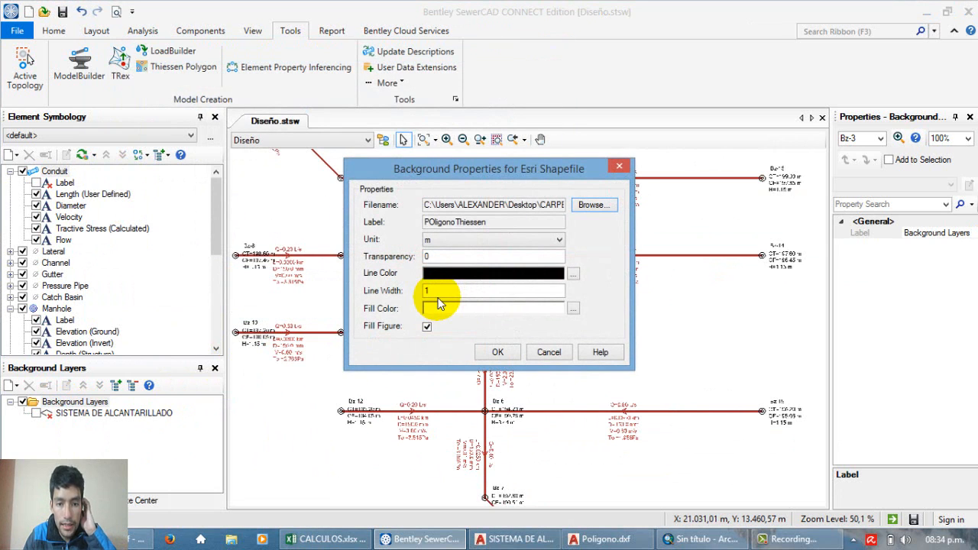
{"action": "double_click", "coordinate": [454, 256]}
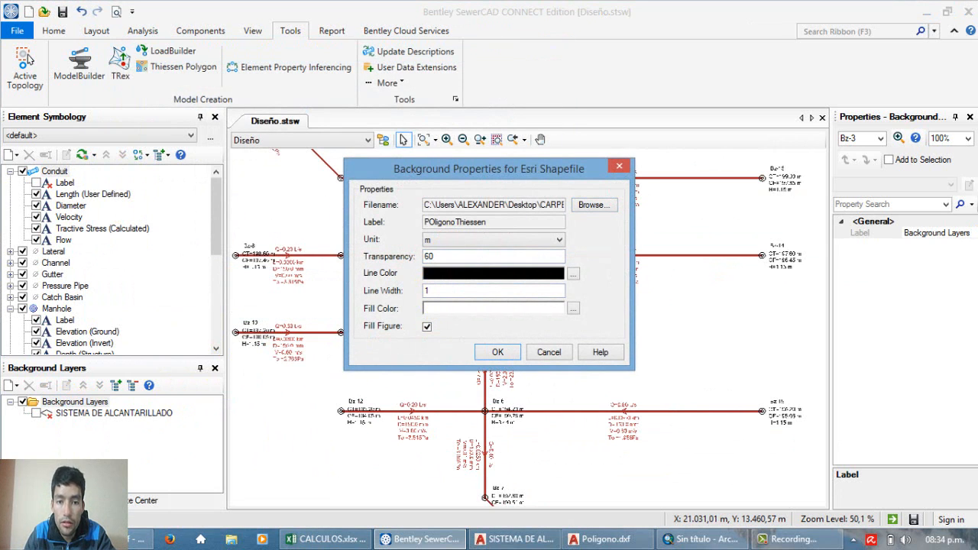
{"action": "left_click_drag", "start_coordinate": [480, 170], "coordinate": [458, 155]}
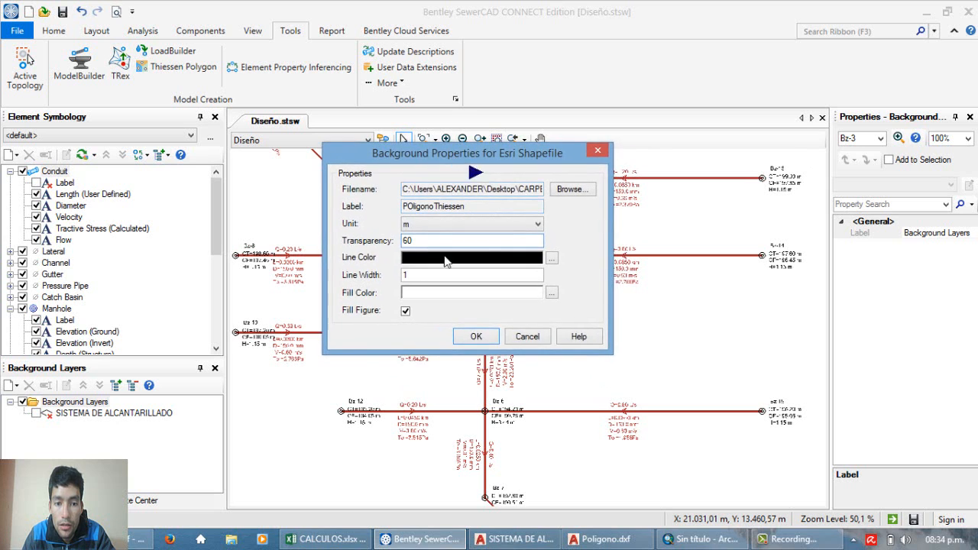
{"action": "left_click", "coordinate": [477, 337]}
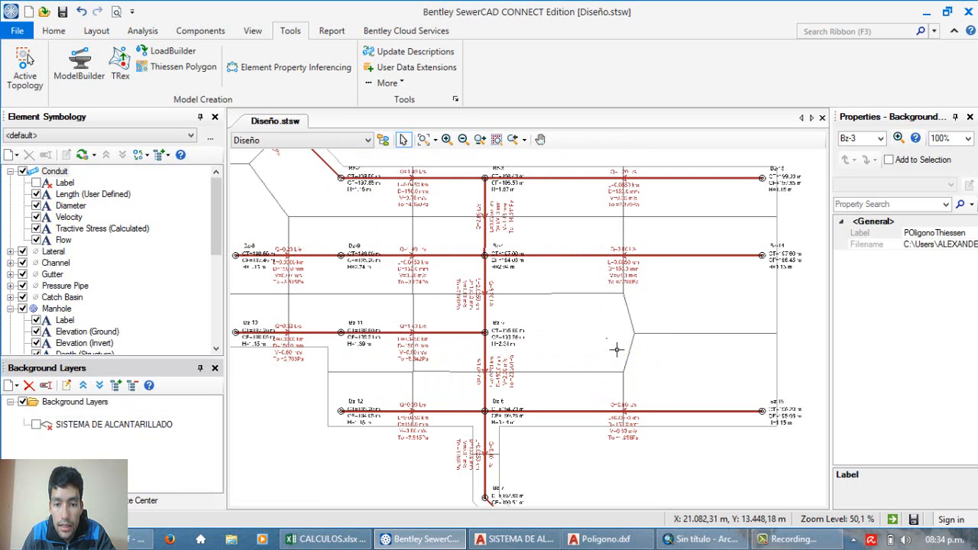
Step: Examine how the Thiessen polygons divide the network's boundary area, including the polygon around manhole Bz-1
{"action": "scroll", "coordinate": [518, 361], "scroll_direction": "down", "scroll_amount": 2}
{"action": "scroll", "coordinate": [407, 203], "scroll_direction": "up", "scroll_amount": 6}
{"action": "scroll", "coordinate": [317, 212], "scroll_direction": "down", "scroll_amount": 3}
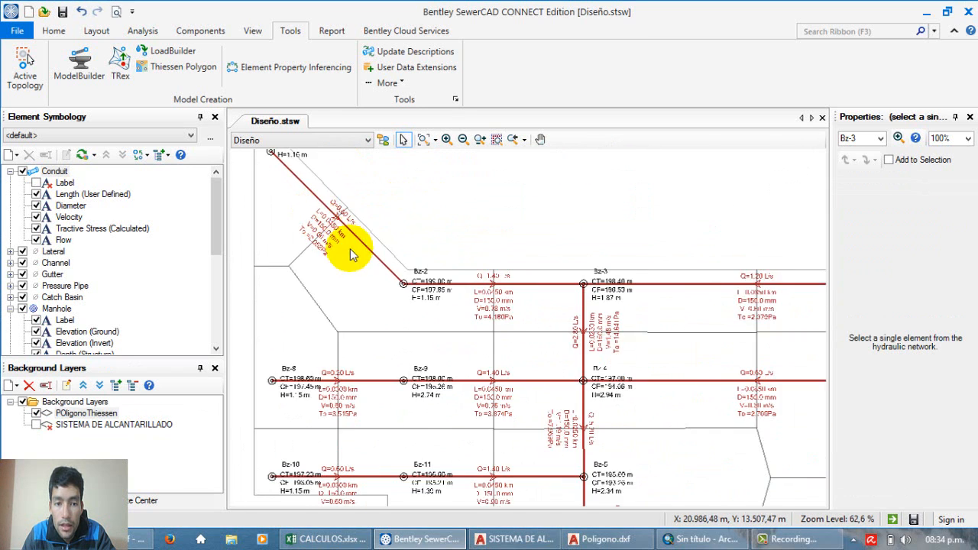
{"action": "scroll", "coordinate": [444, 329], "scroll_direction": "up", "scroll_amount": 4}
{"action": "scroll", "coordinate": [421, 247], "scroll_direction": "down", "scroll_amount": 5}
{"action": "scroll", "coordinate": [501, 278], "scroll_direction": "up", "scroll_amount": 1}
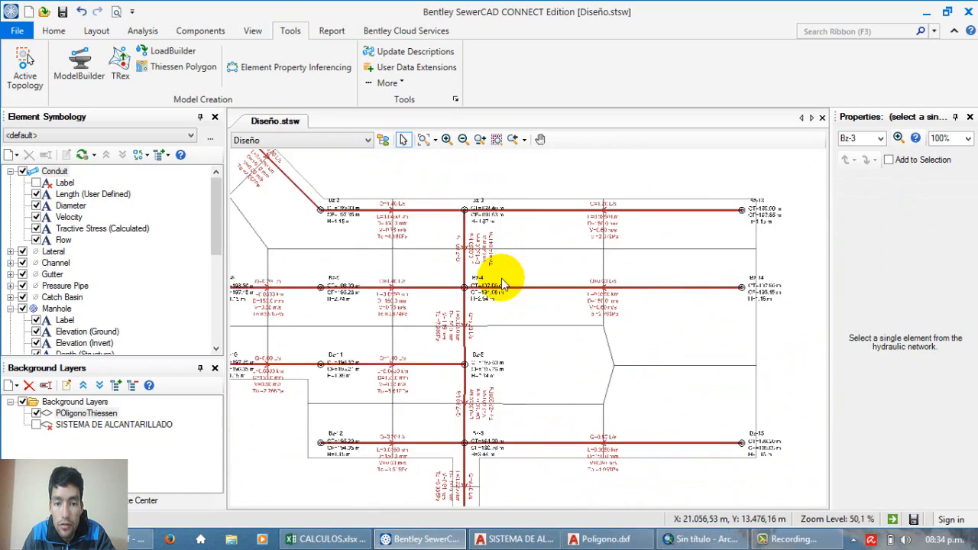
{"action": "scroll", "coordinate": [415, 299], "scroll_direction": "up", "scroll_amount": 2}
{"action": "scroll", "coordinate": [461, 245], "scroll_direction": "down", "scroll_amount": 4}
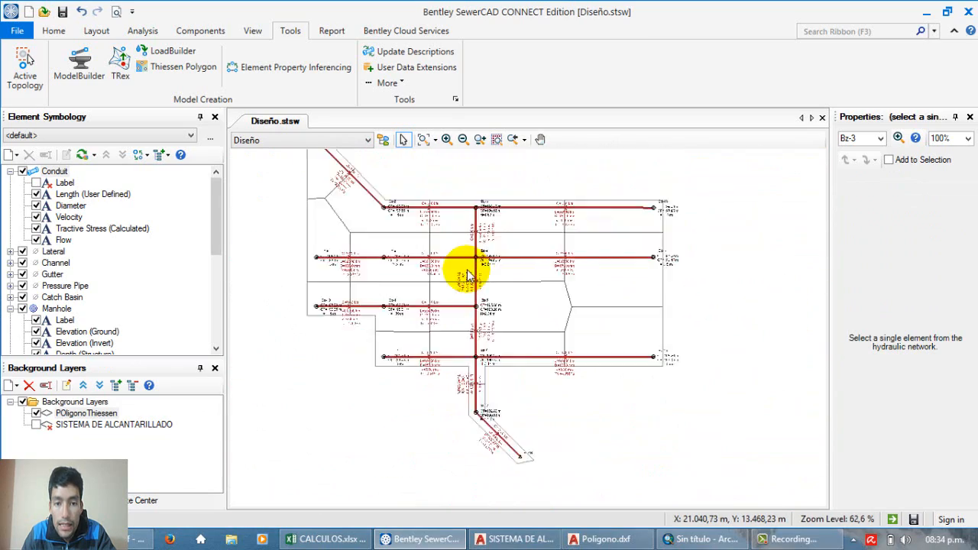
{"action": "scroll", "coordinate": [360, 190], "scroll_direction": "up", "scroll_amount": 5}
{"action": "scroll", "coordinate": [387, 211], "scroll_direction": "down", "scroll_amount": 2}
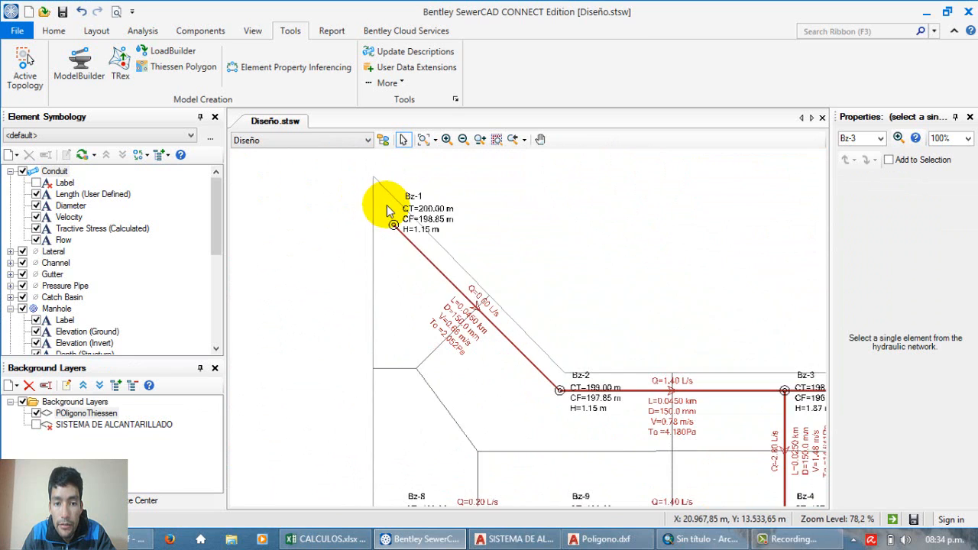
{"action": "scroll", "coordinate": [475, 321], "scroll_direction": "up", "scroll_amount": 1}
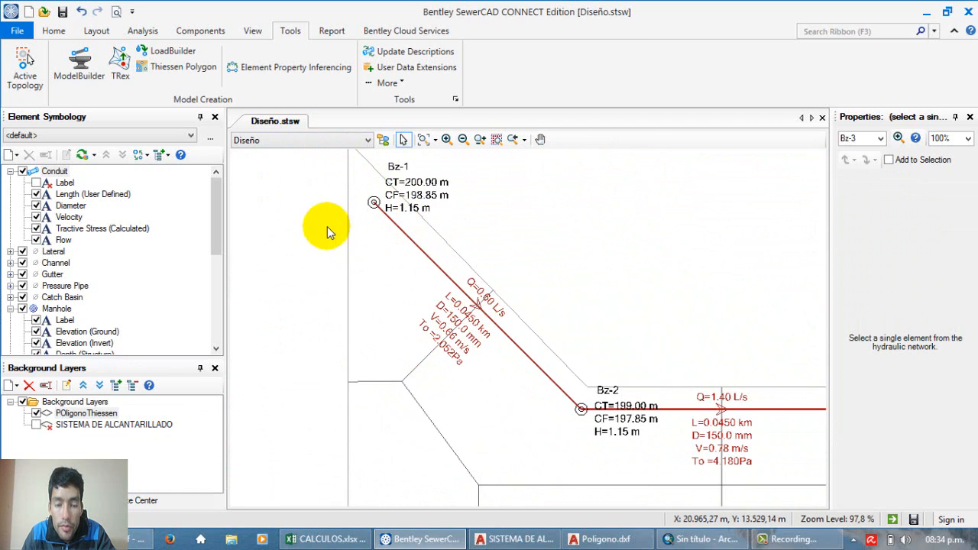
{"action": "scroll", "coordinate": [316, 229], "scroll_direction": "down", "scroll_amount": 5}
{"action": "scroll", "coordinate": [518, 345], "scroll_direction": "up", "scroll_amount": 2}
{"action": "scroll", "coordinate": [472, 308], "scroll_direction": "up", "scroll_amount": 2}
{"action": "scroll", "coordinate": [482, 329], "scroll_direction": "down", "scroll_amount": 3}
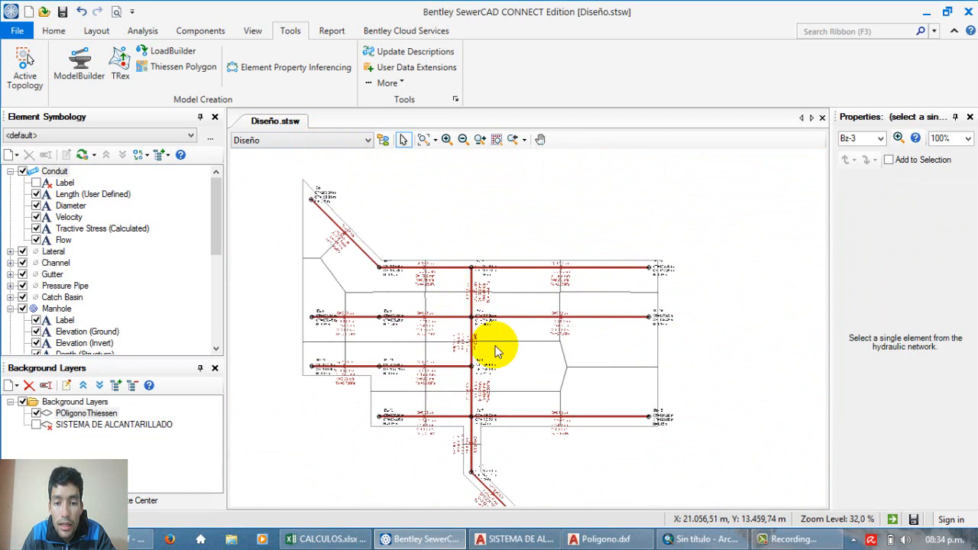
Step: Inspect the Thiessen polygon enclosing manhole Bz-4 and compare it with those of the neighbouring manholes and Bz-1
{"action": "scroll", "coordinate": [489, 348], "scroll_direction": "up", "scroll_amount": 2}
{"action": "scroll", "coordinate": [489, 347], "scroll_direction": "down", "scroll_amount": 3}
{"action": "scroll", "coordinate": [491, 344], "scroll_direction": "up", "scroll_amount": 2}
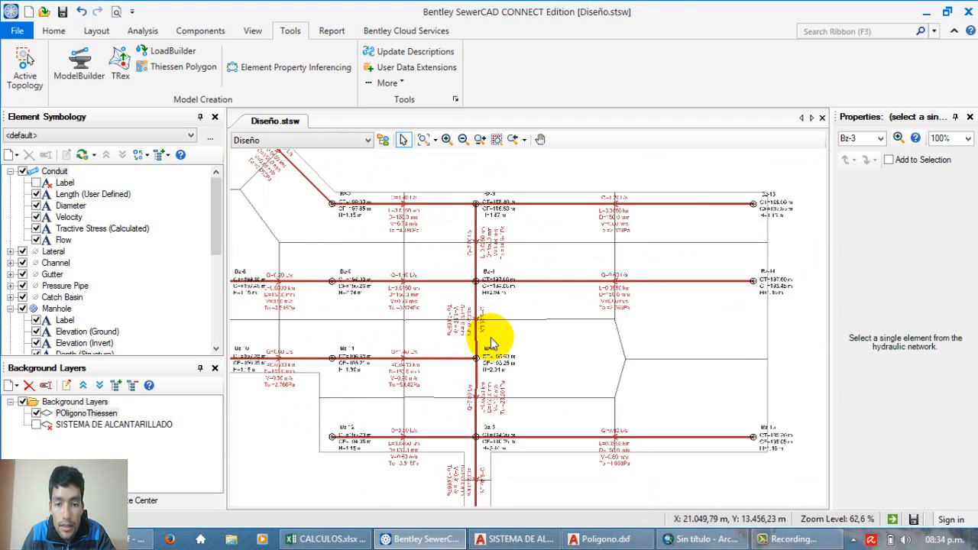
{"action": "scroll", "coordinate": [472, 269], "scroll_direction": "up", "scroll_amount": 5}
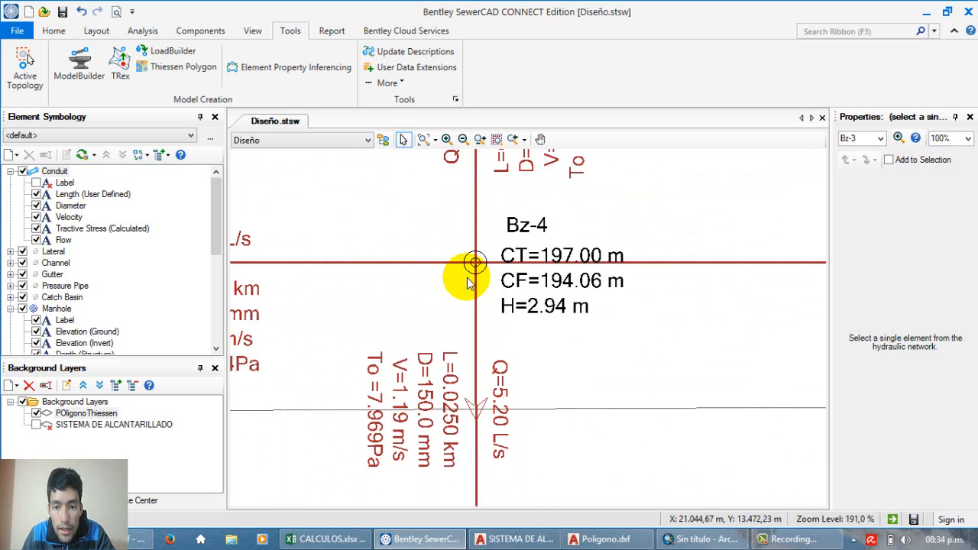
{"action": "scroll", "coordinate": [469, 283], "scroll_direction": "down", "scroll_amount": 5}
{"action": "scroll", "coordinate": [470, 282], "scroll_direction": "up", "scroll_amount": 6}
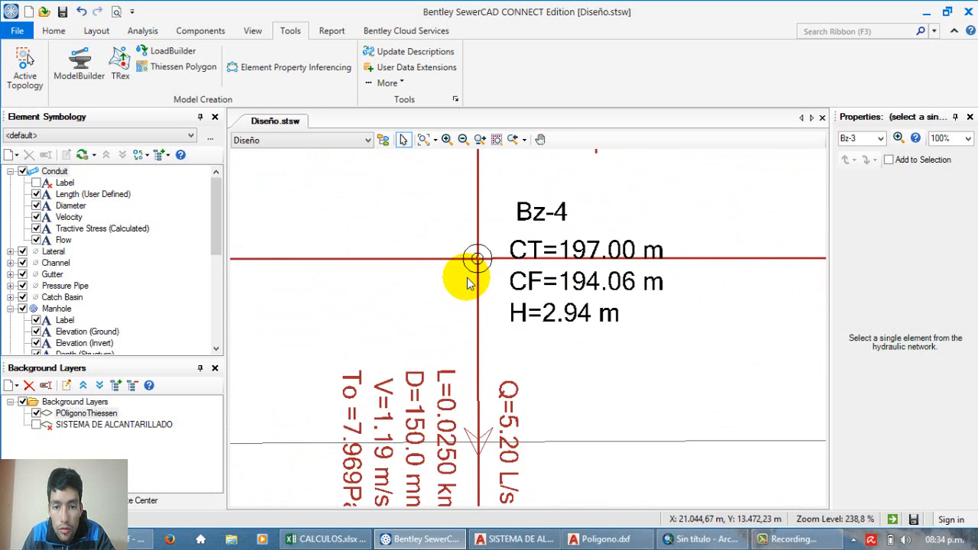
{"action": "scroll", "coordinate": [469, 283], "scroll_direction": "down", "scroll_amount": 5}
{"action": "scroll", "coordinate": [469, 283], "scroll_direction": "down", "scroll_amount": 4}
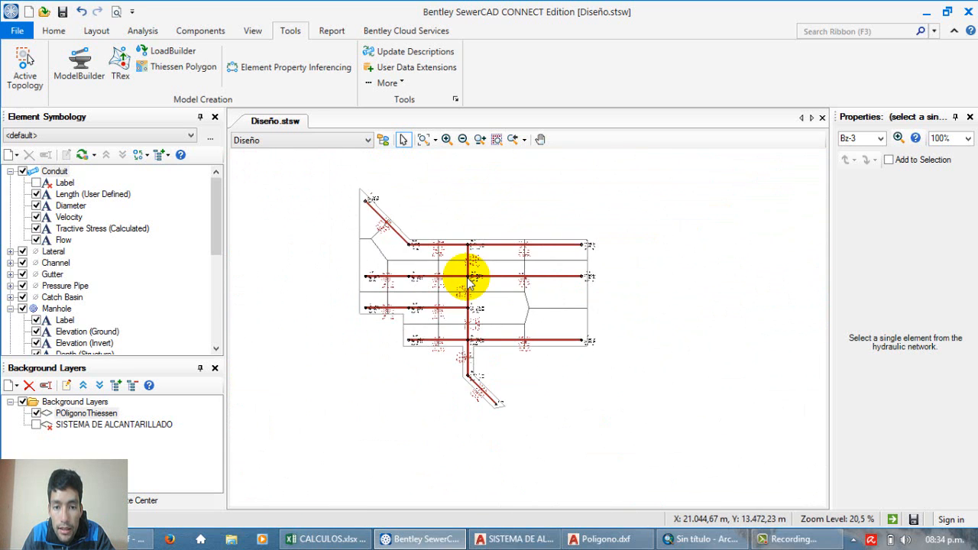
{"action": "scroll", "coordinate": [469, 283], "scroll_direction": "up", "scroll_amount": 5}
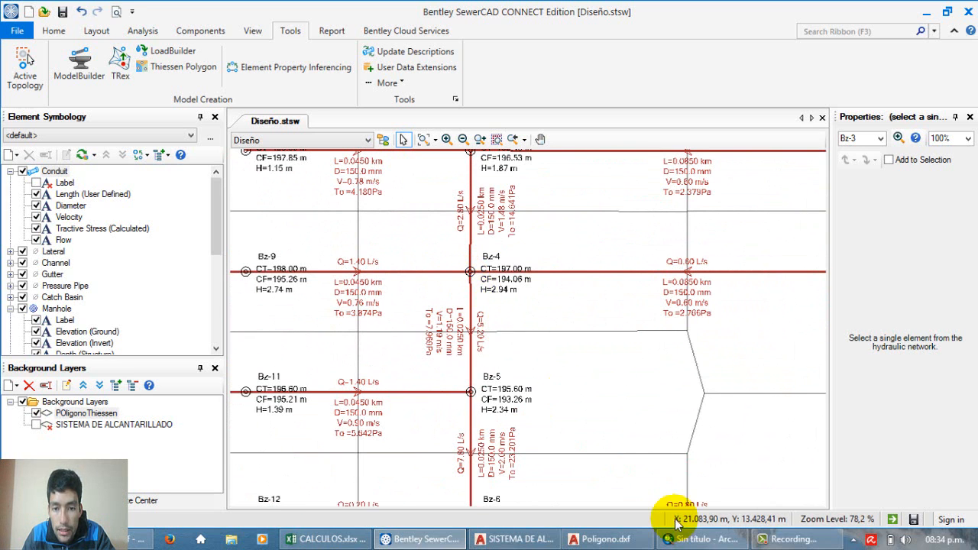
{"action": "scroll", "coordinate": [517, 326], "scroll_direction": "down", "scroll_amount": 2}
{"action": "scroll", "coordinate": [532, 268], "scroll_direction": "up", "scroll_amount": 2}
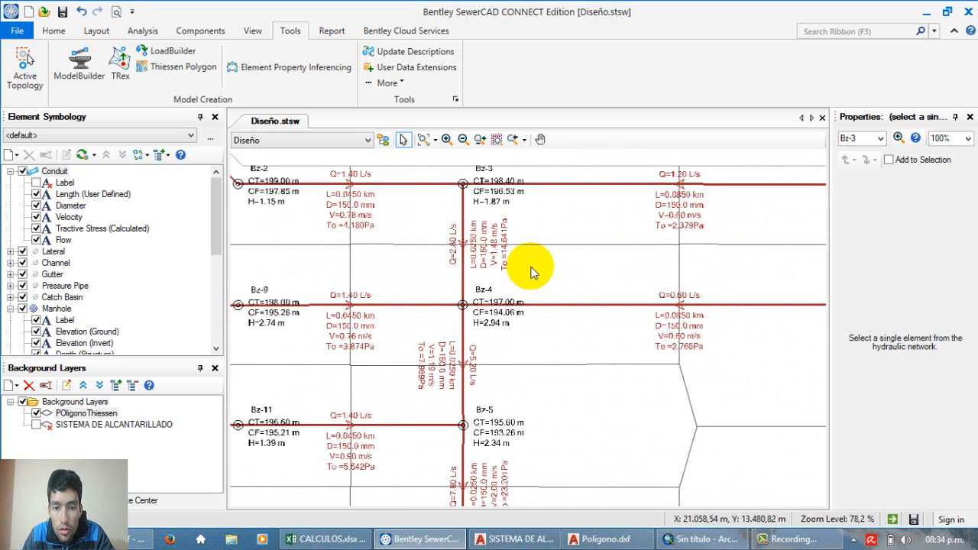
{"action": "scroll", "coordinate": [532, 272], "scroll_direction": "down", "scroll_amount": 3}
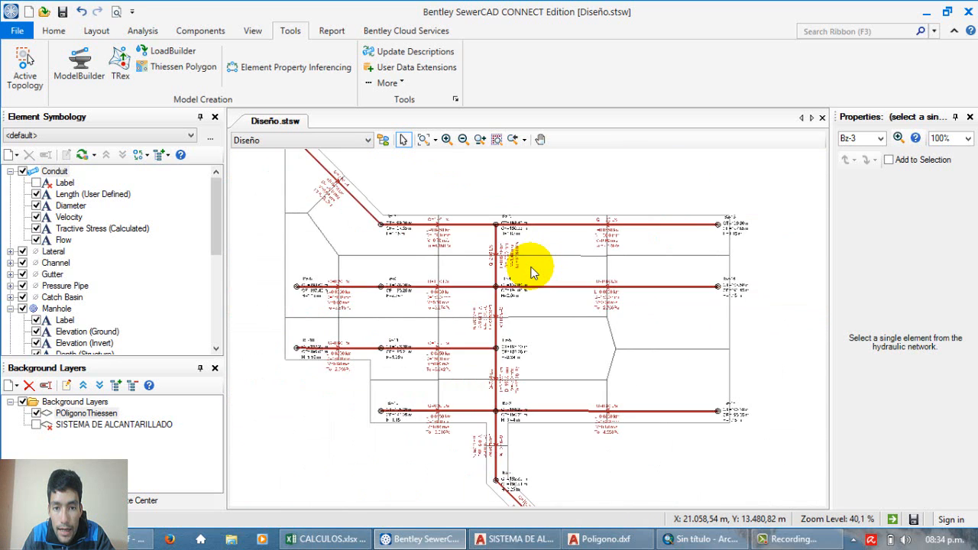
{"action": "scroll", "coordinate": [352, 180], "scroll_direction": "up", "scroll_amount": 6}
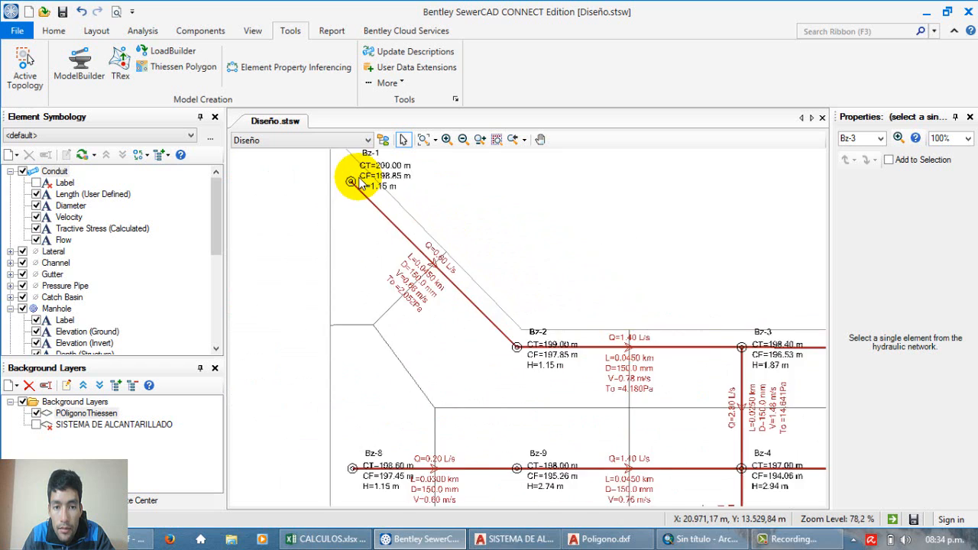
{"action": "scroll", "coordinate": [348, 194], "scroll_direction": "down", "scroll_amount": 1}
{"action": "scroll", "coordinate": [359, 217], "scroll_direction": "down", "scroll_amount": 5}
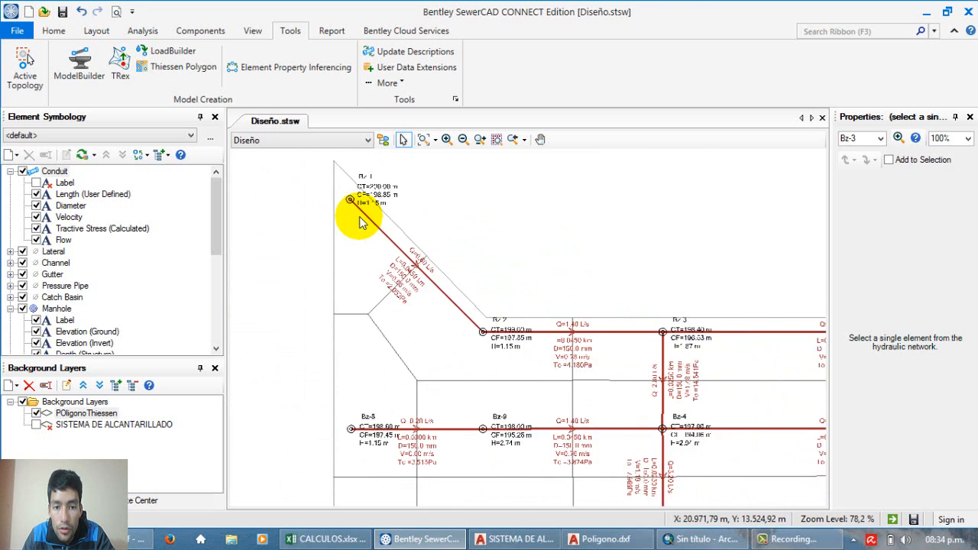
{"action": "scroll", "coordinate": [468, 328], "scroll_direction": "up", "scroll_amount": 3}
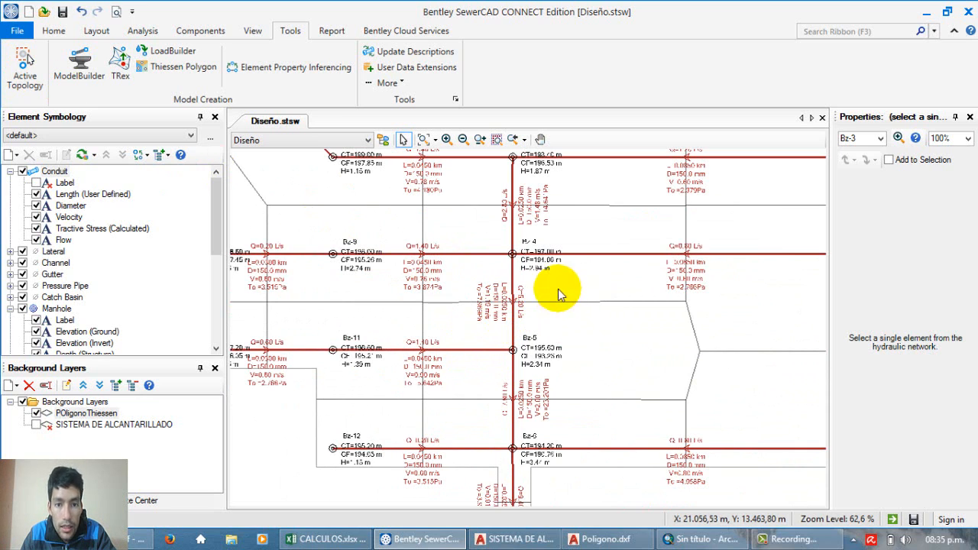
Step: Start a DXF export of the sewer model and choose the dxf folder in 03-DISEÑO DE SISTEMA 2 as destination
{"action": "left_click", "coordinate": [13, 33]}
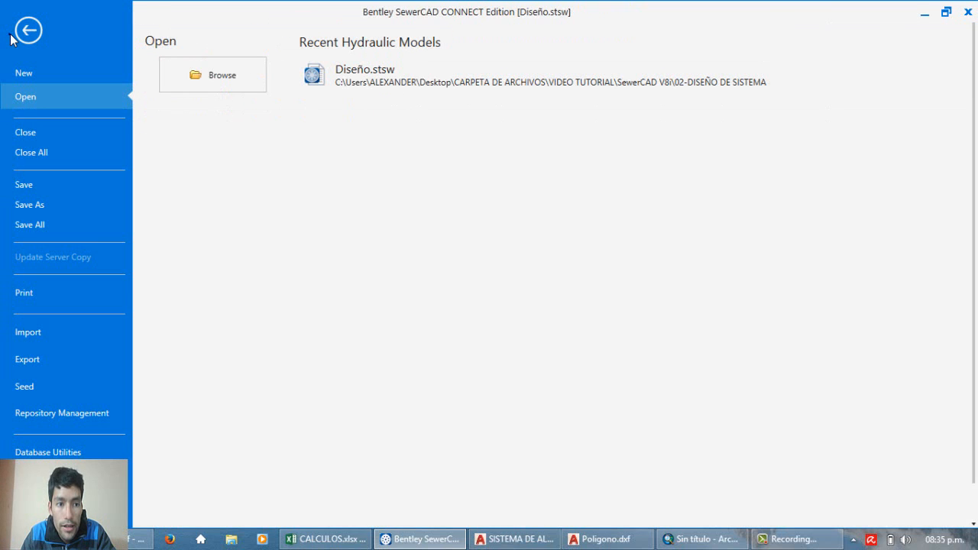
{"action": "left_click", "coordinate": [86, 357]}
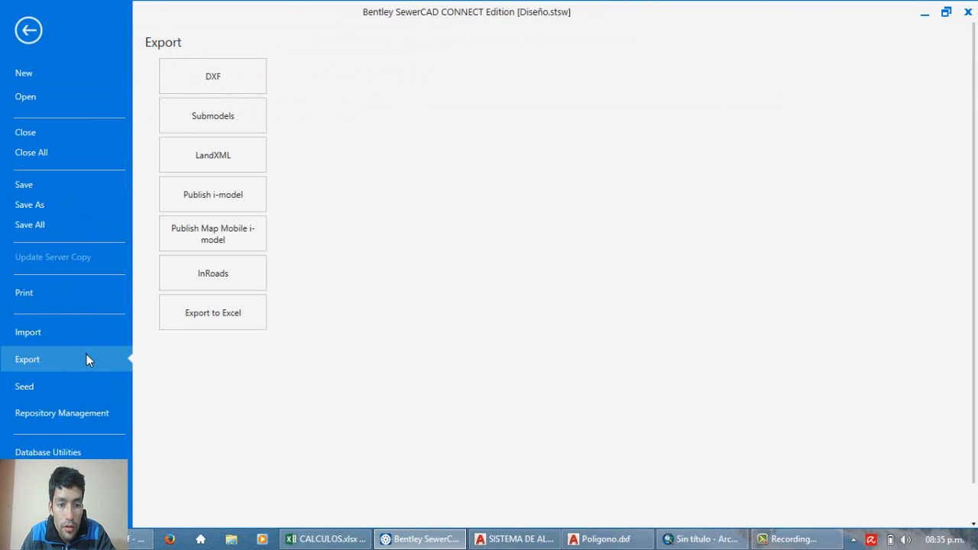
{"action": "left_click", "coordinate": [220, 88]}
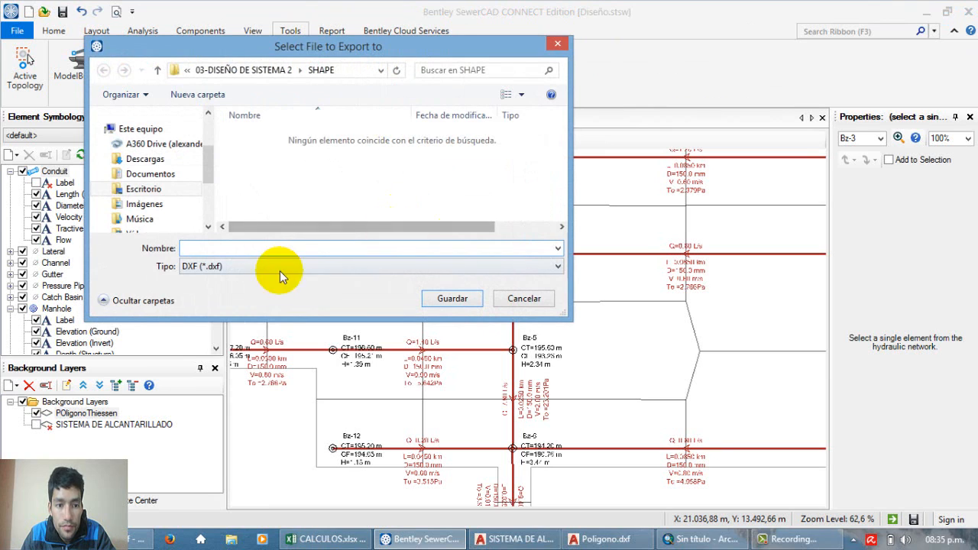
{"action": "left_click", "coordinate": [250, 70]}
{"action": "double_click", "coordinate": [253, 150]}
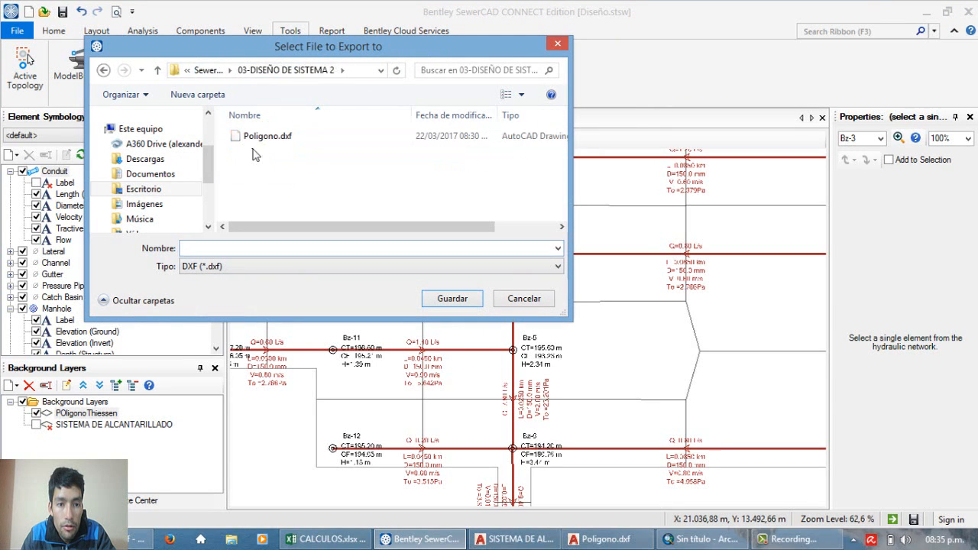
Step: Name the DXF export file Buzones and save it in the dxf folder
{"action": "left_click", "coordinate": [218, 258]}
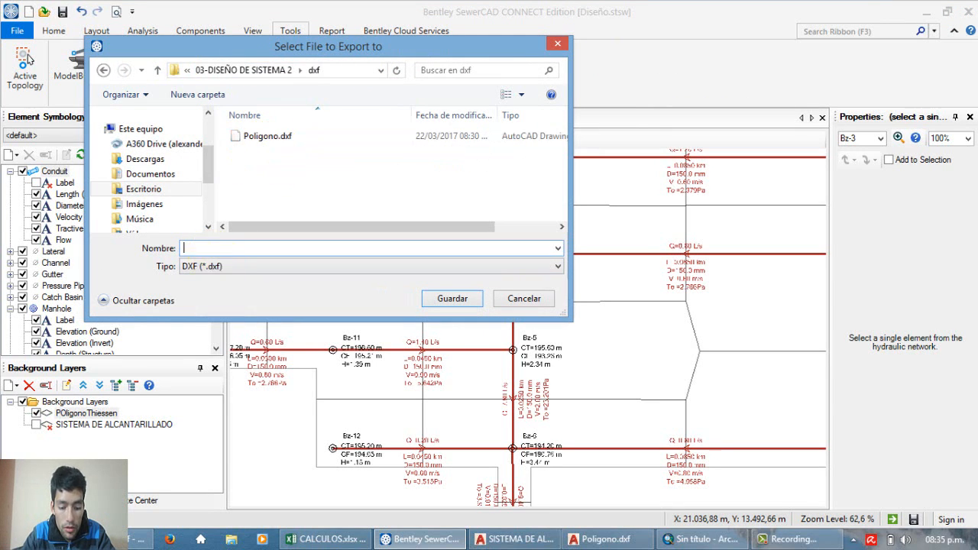
{"action": "left_click", "coordinate": [218, 259]}
{"action": "type", "text": "Buzone"}
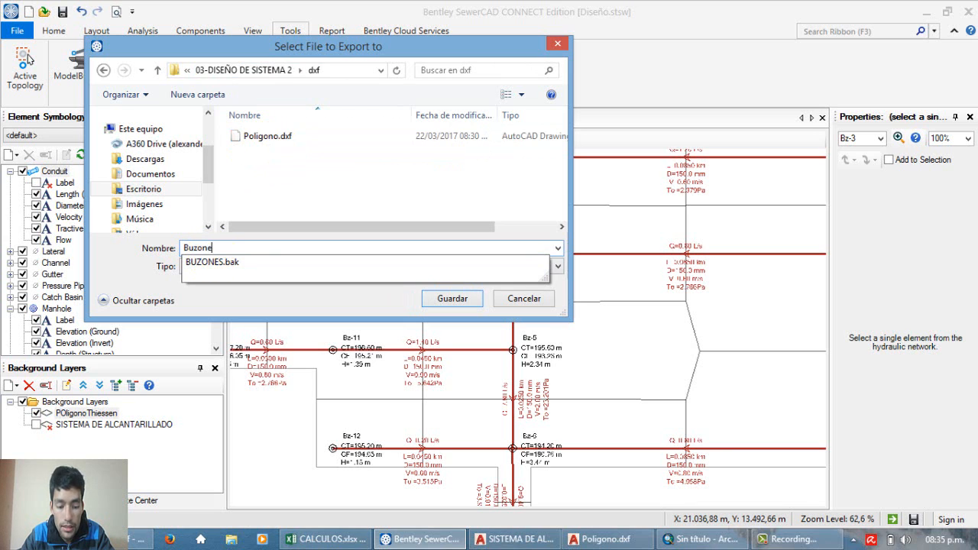
{"action": "type", "text": "s"}
{"action": "left_click", "coordinate": [379, 295]}
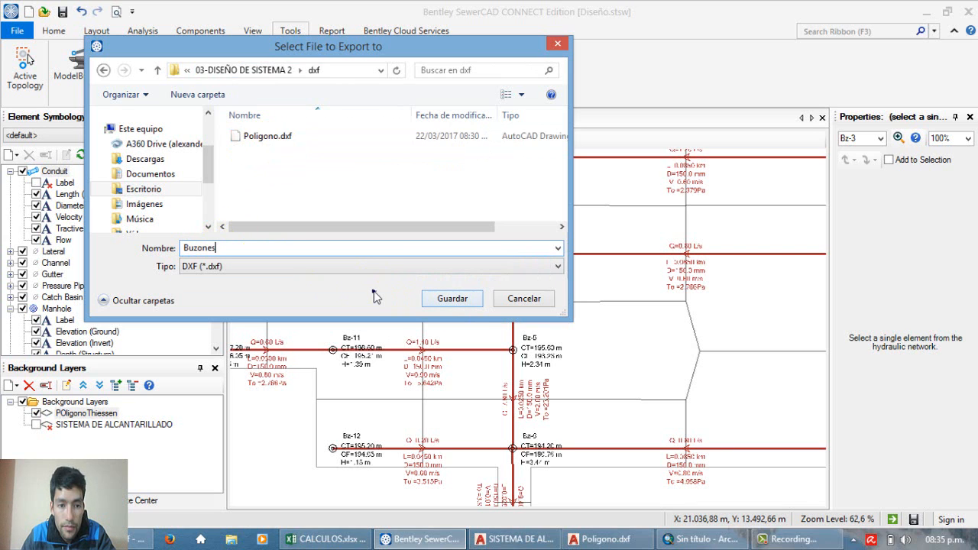
{"action": "left_click", "coordinate": [447, 299]}
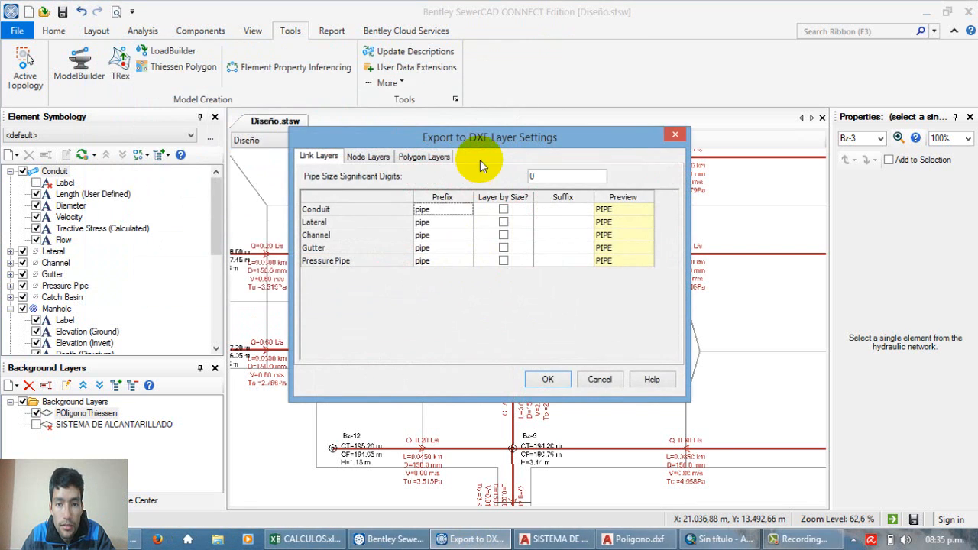
Step: Review the DXF export's link and node layer settings, keep the default pipe and node prefixes, and complete the export
{"action": "left_click_drag", "start_coordinate": [481, 147], "coordinate": [462, 141]}
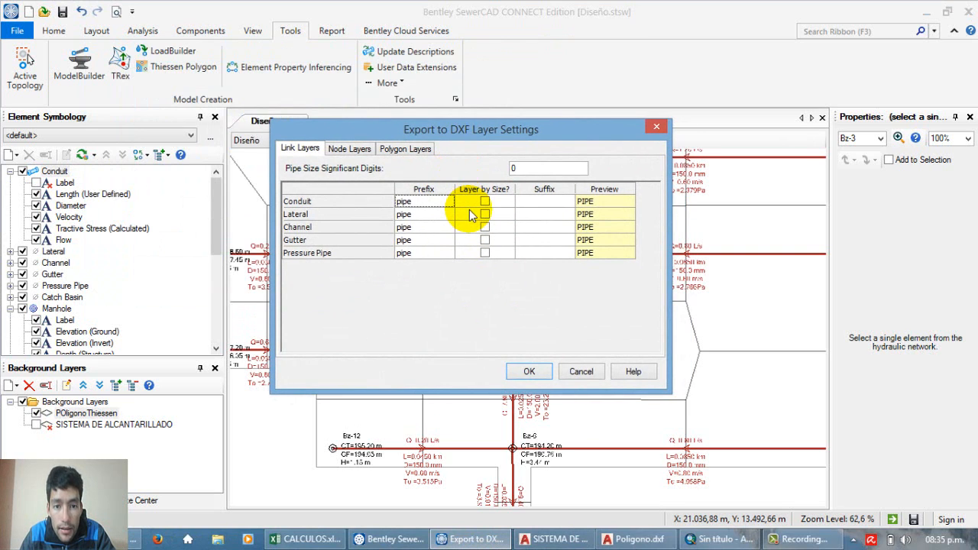
{"action": "left_click", "coordinate": [427, 202]}
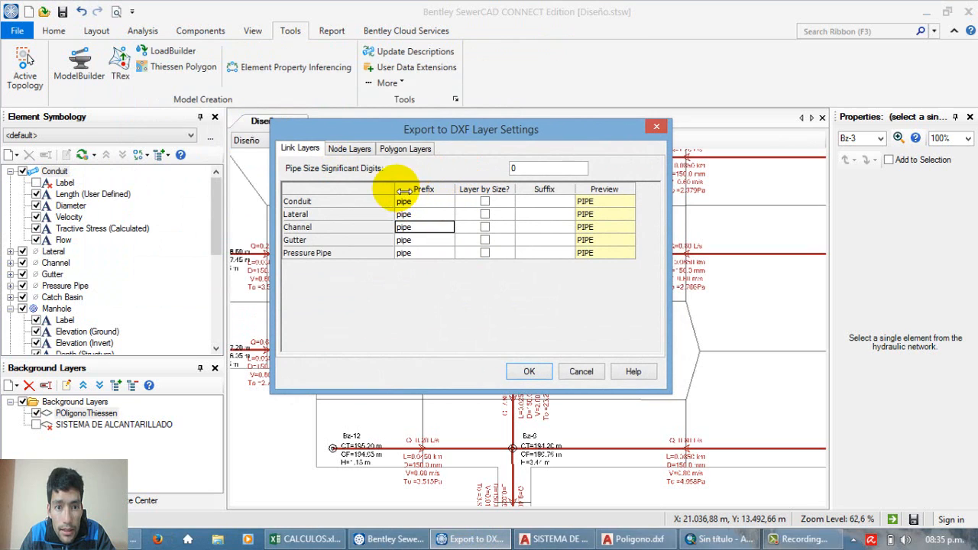
{"action": "left_click", "coordinate": [351, 150]}
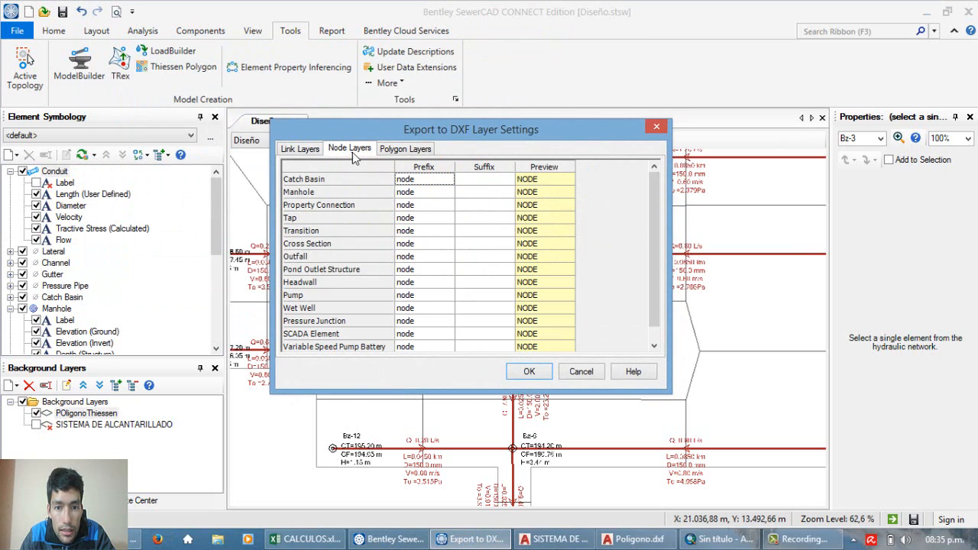
{"action": "left_click", "coordinate": [440, 243]}
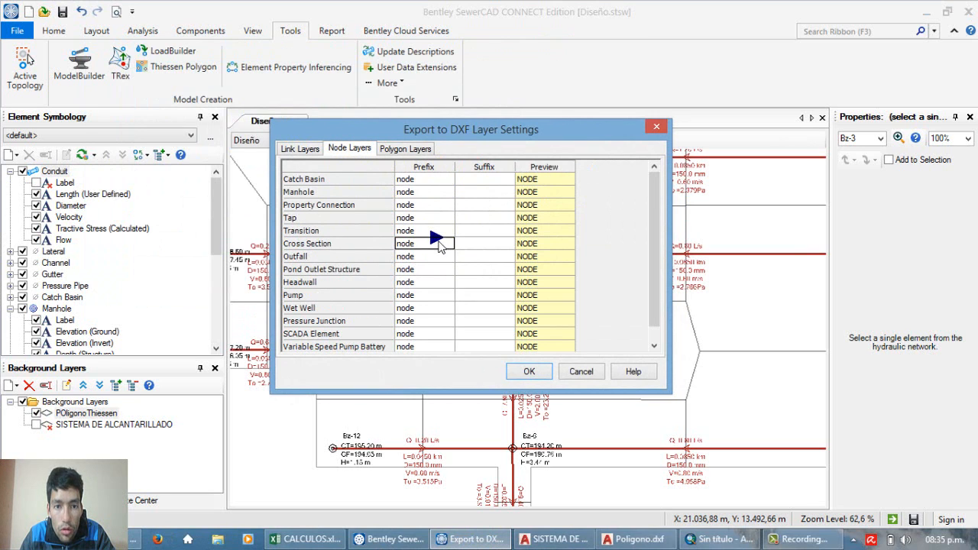
{"action": "left_click", "coordinate": [386, 152]}
{"action": "left_click", "coordinate": [349, 149]}
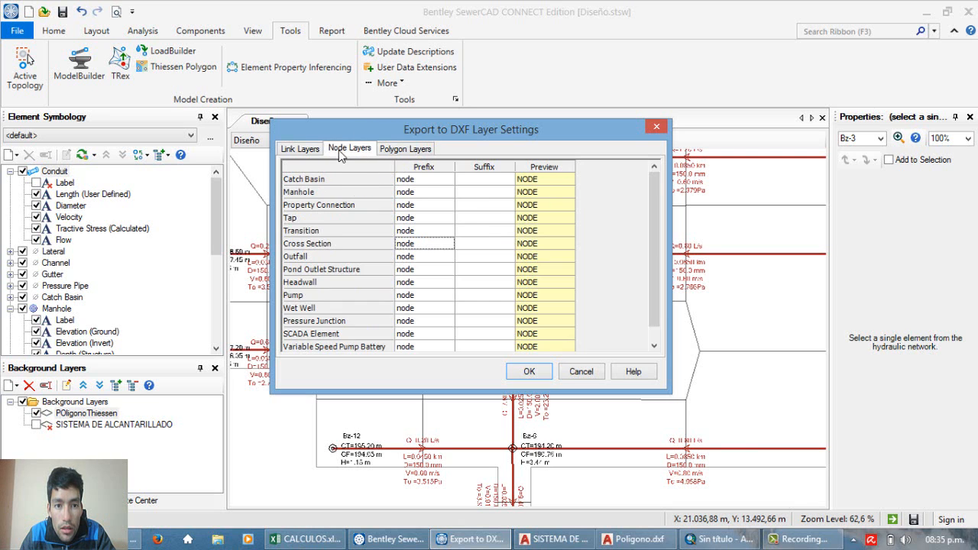
{"action": "left_click", "coordinate": [300, 148]}
{"action": "left_click", "coordinate": [558, 378]}
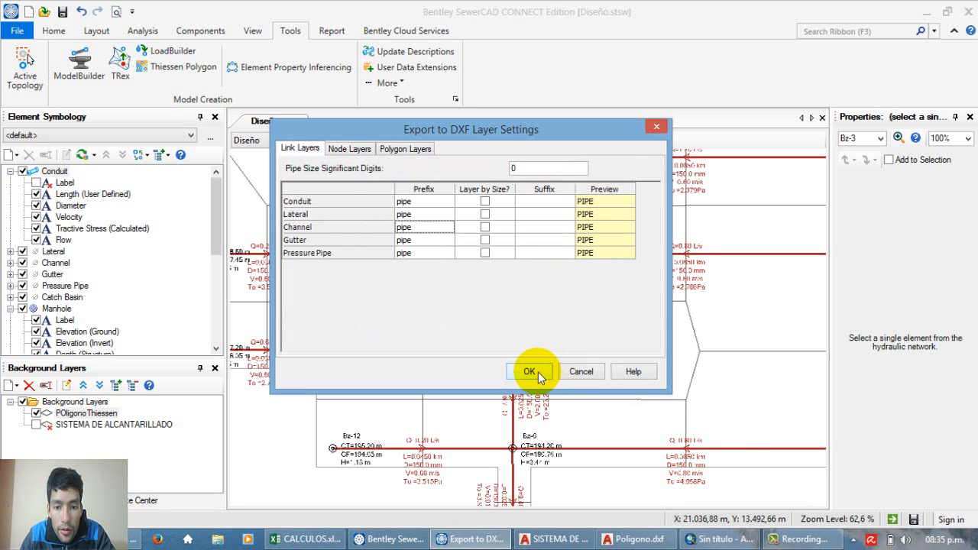
{"action": "left_click", "coordinate": [538, 372]}
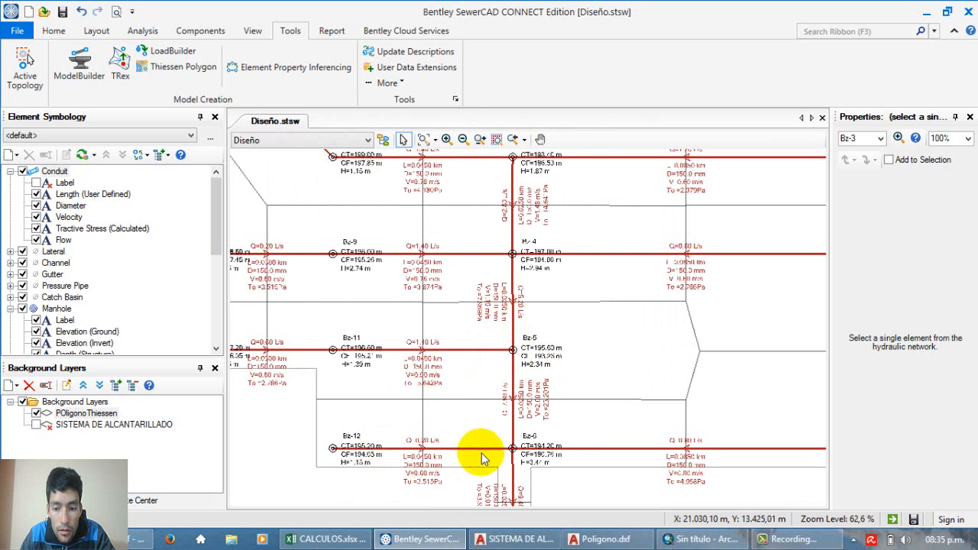
Step: Switch to AutoCAD and open Buzones.dxf from the dxf folder
{"action": "left_click", "coordinate": [696, 538]}
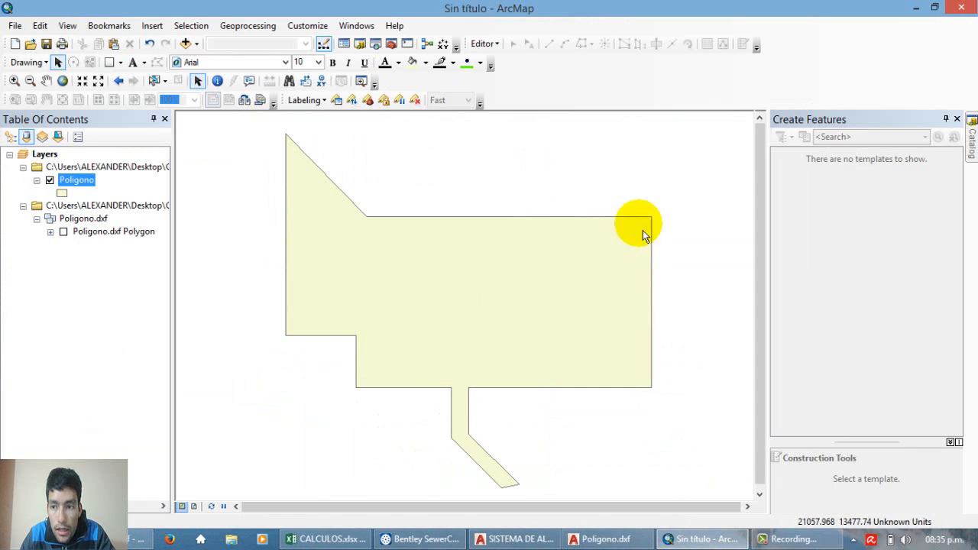
{"action": "left_click", "coordinate": [972, 141]}
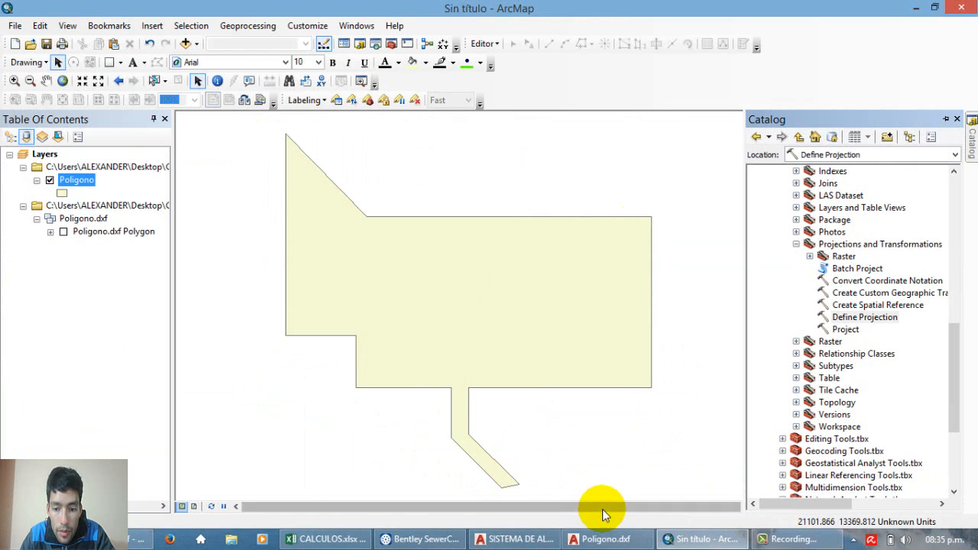
{"action": "left_click", "coordinate": [602, 539]}
{"action": "scroll", "coordinate": [478, 279], "scroll_direction": "down", "scroll_amount": 3}
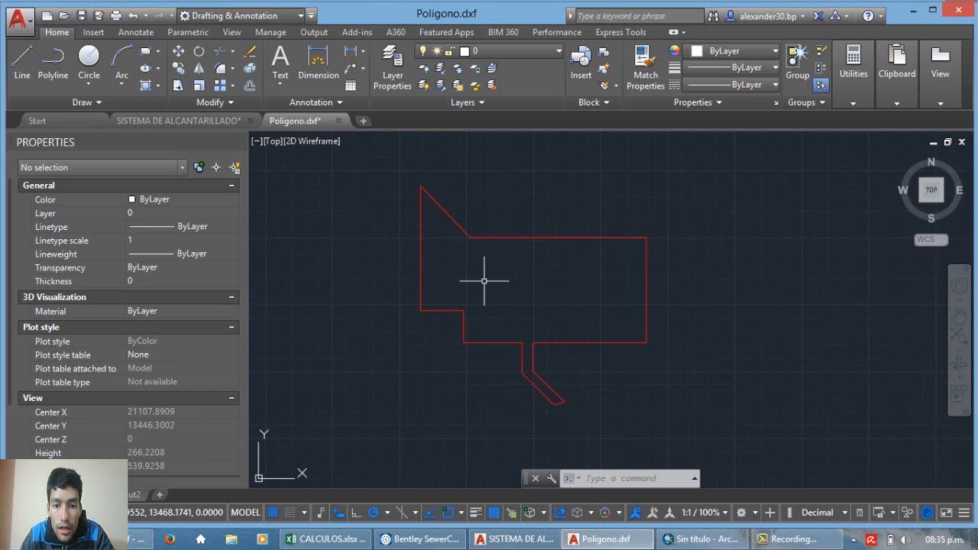
{"action": "scroll", "coordinate": [489, 279], "scroll_direction": "up", "scroll_amount": 3}
{"action": "left_click", "coordinate": [18, 24]}
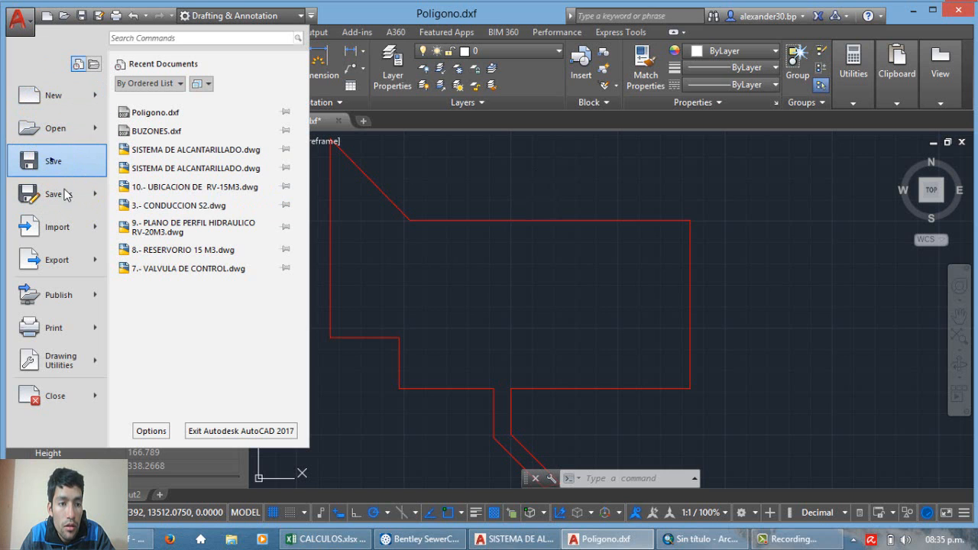
{"action": "left_click", "coordinate": [53, 130]}
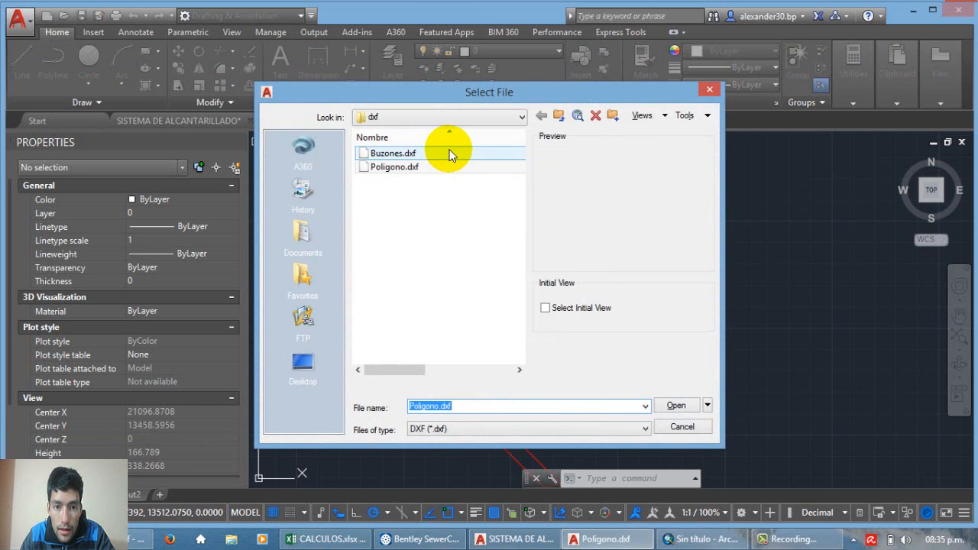
{"action": "left_click", "coordinate": [443, 152]}
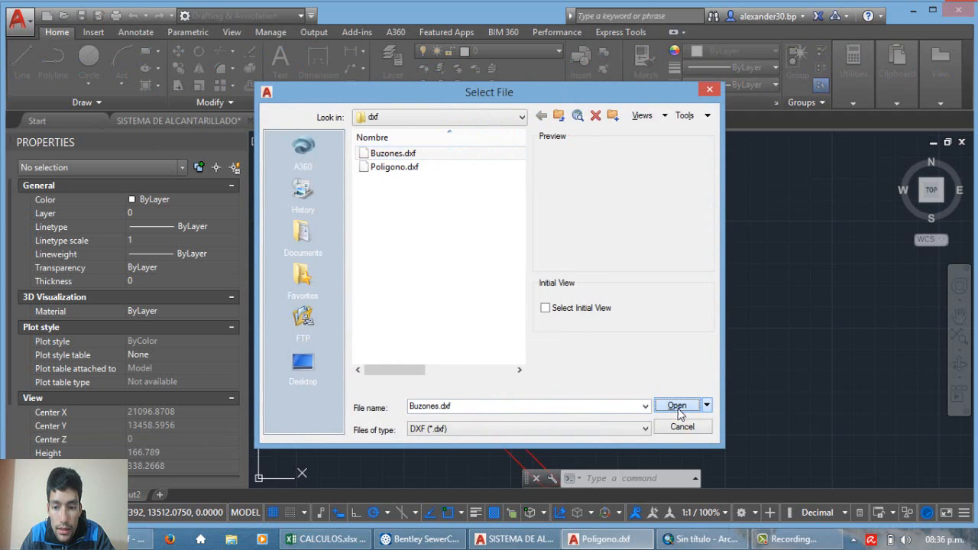
{"action": "left_click", "coordinate": [678, 407]}
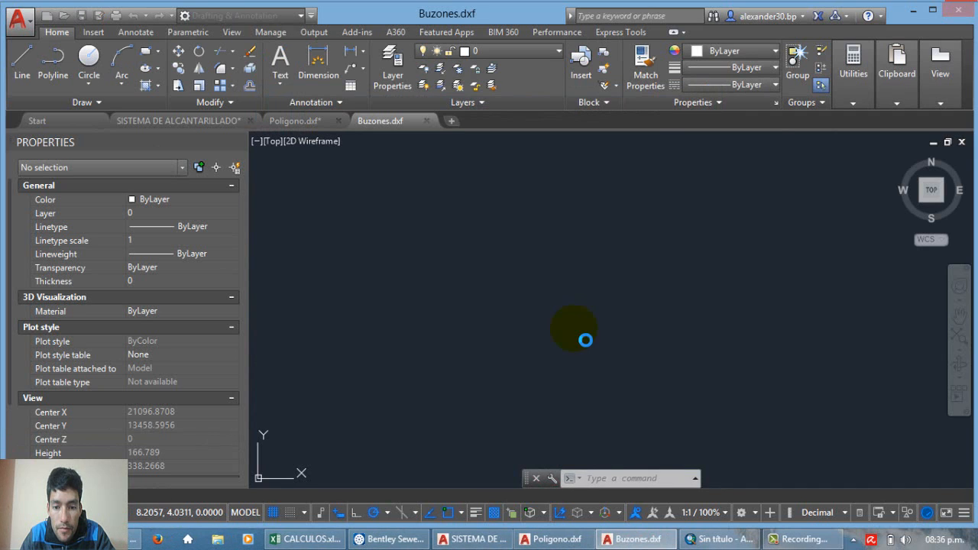
Step: Zoom to the drawing extents and examine the exported pipes, manholes and their labels
{"action": "type", "text": "z"}
{"action": "key", "text": "Return"}
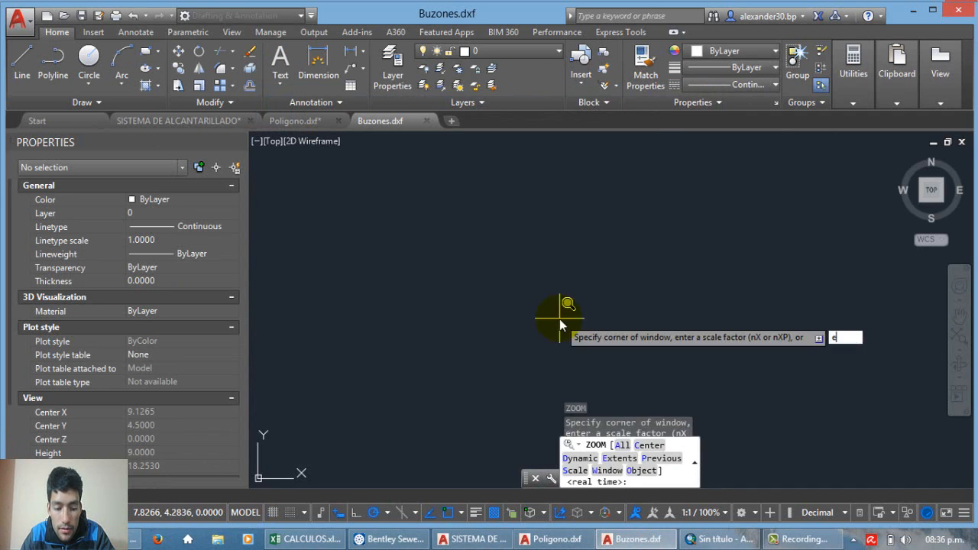
{"action": "type", "text": "e"}
{"action": "key", "text": "Return"}
{"action": "scroll", "coordinate": [480, 199], "scroll_direction": "up", "scroll_amount": 8}
{"action": "scroll", "coordinate": [476, 262], "scroll_direction": "down", "scroll_amount": 7}
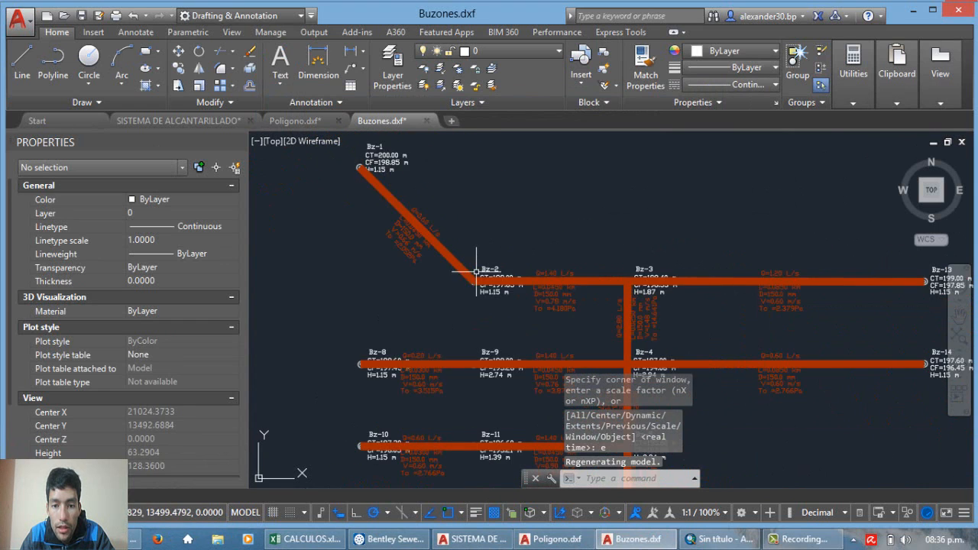
{"action": "scroll", "coordinate": [489, 275], "scroll_direction": "up", "scroll_amount": 4}
{"action": "scroll", "coordinate": [526, 328], "scroll_direction": "up", "scroll_amount": 2}
{"action": "scroll", "coordinate": [492, 229], "scroll_direction": "down", "scroll_amount": 6}
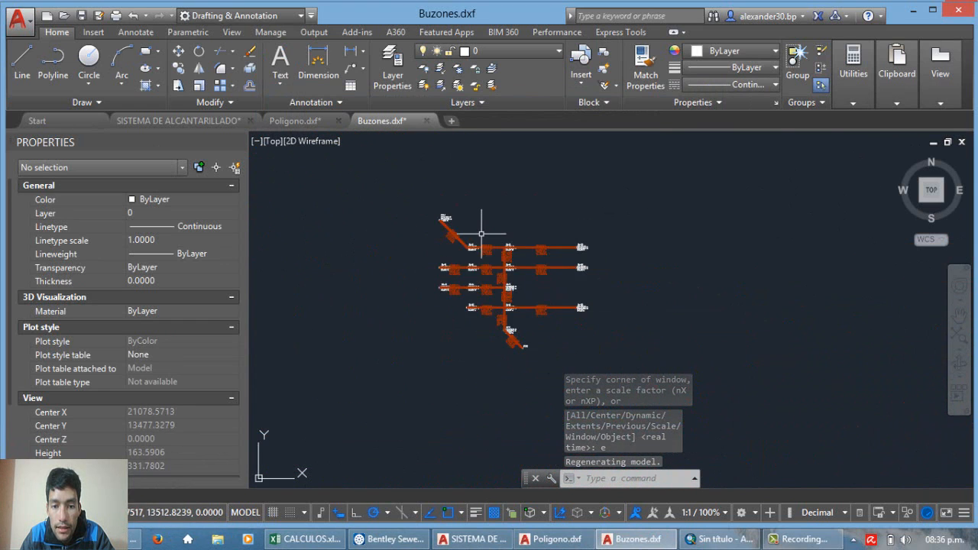
{"action": "scroll", "coordinate": [623, 252], "scroll_direction": "up", "scroll_amount": 3}
{"action": "scroll", "coordinate": [377, 213], "scroll_direction": "down", "scroll_amount": 3}
{"action": "scroll", "coordinate": [377, 212], "scroll_direction": "up", "scroll_amount": 4}
{"action": "scroll", "coordinate": [533, 284], "scroll_direction": "up", "scroll_amount": 4}
Step: Erase all pipes, flow arrows and pipe labels, using Select Similar on those of the pipe between Bz-2 and Bz-3
{"action": "left_click", "coordinate": [532, 297]}
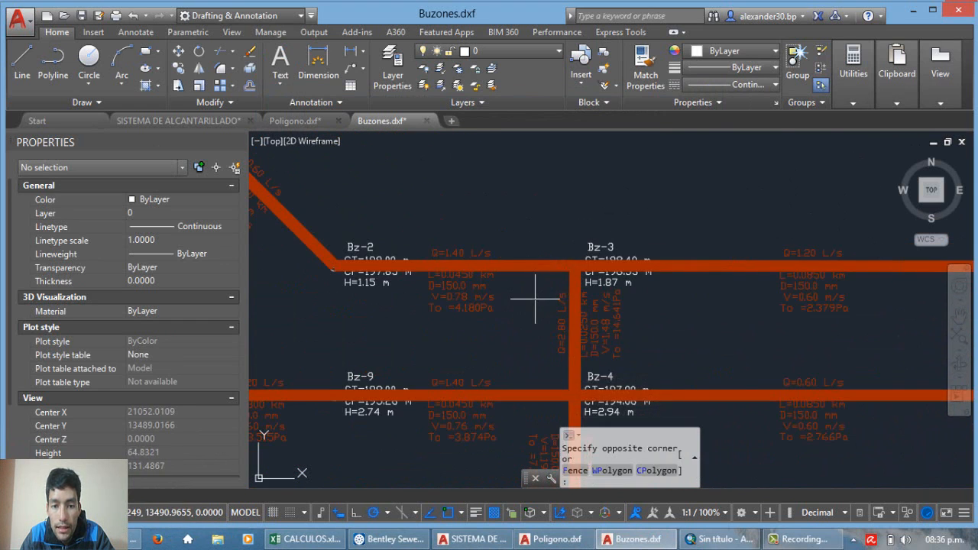
{"action": "left_click", "coordinate": [503, 227]}
{"action": "scroll", "coordinate": [489, 290], "scroll_direction": "up", "scroll_amount": 4}
{"action": "left_click", "coordinate": [489, 354]}
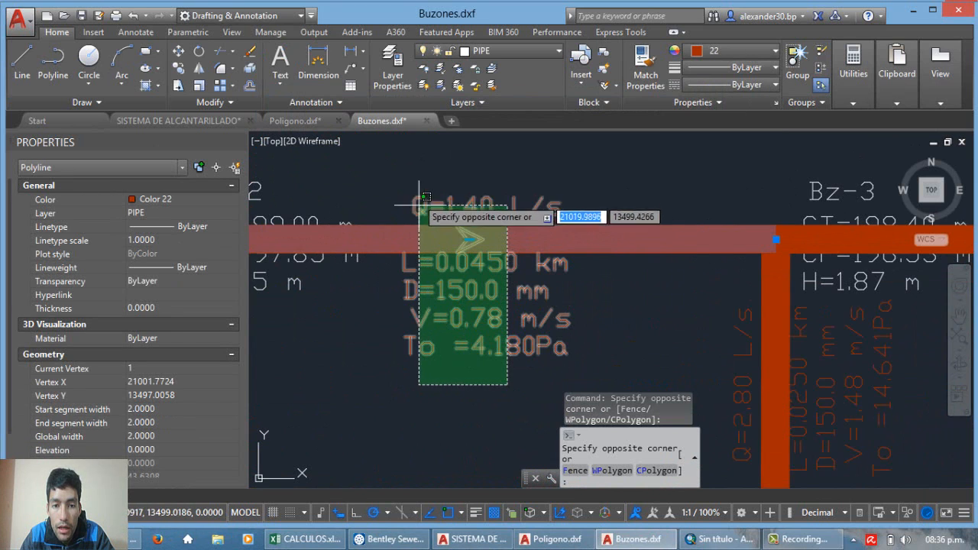
{"action": "left_click", "coordinate": [348, 169]}
{"action": "scroll", "coordinate": [459, 191], "scroll_direction": "down", "scroll_amount": 3}
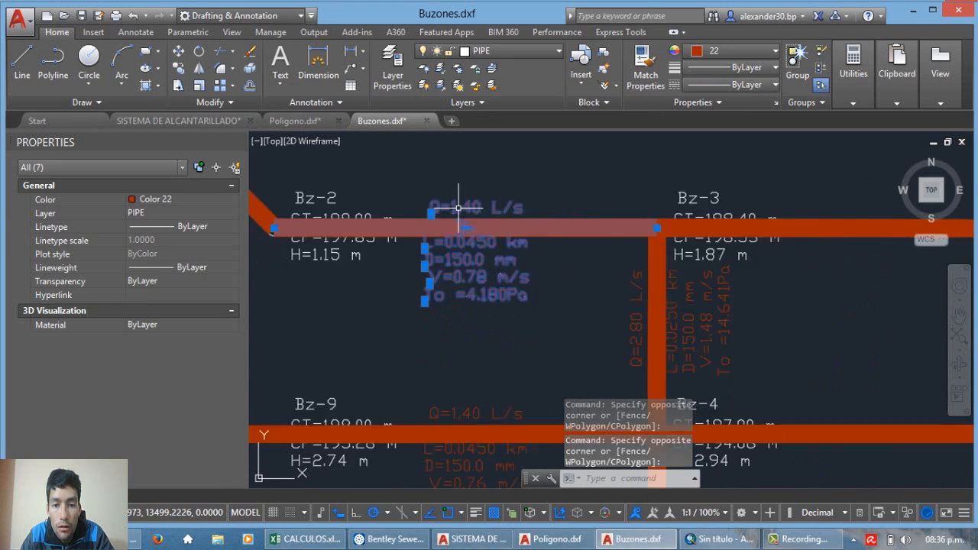
{"action": "scroll", "coordinate": [454, 218], "scroll_direction": "up", "scroll_amount": 3}
{"action": "right_click", "coordinate": [532, 164]}
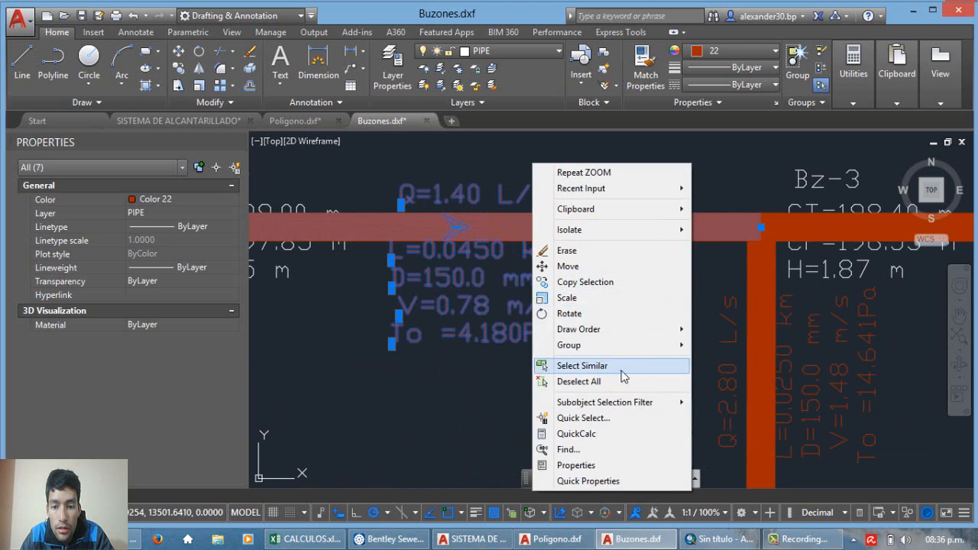
{"action": "left_click", "coordinate": [583, 365]}
{"action": "scroll", "coordinate": [489, 206], "scroll_direction": "down", "scroll_amount": 7}
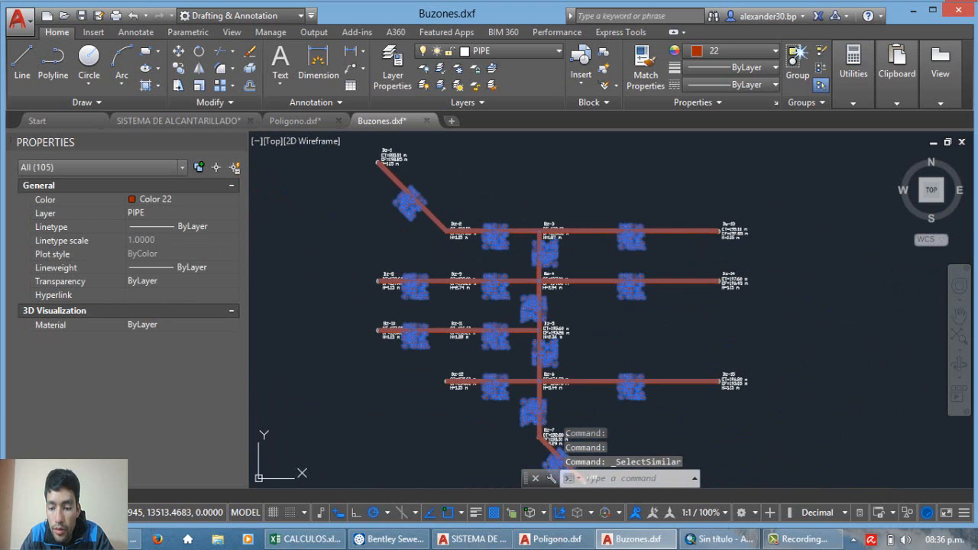
{"action": "key", "text": "Delete"}
Step: Erase the PTAR outfall symbol and its label so only the manholes are kept
{"action": "scroll", "coordinate": [561, 420], "scroll_direction": "up", "scroll_amount": 5}
{"action": "scroll", "coordinate": [517, 306], "scroll_direction": "down", "scroll_amount": 5}
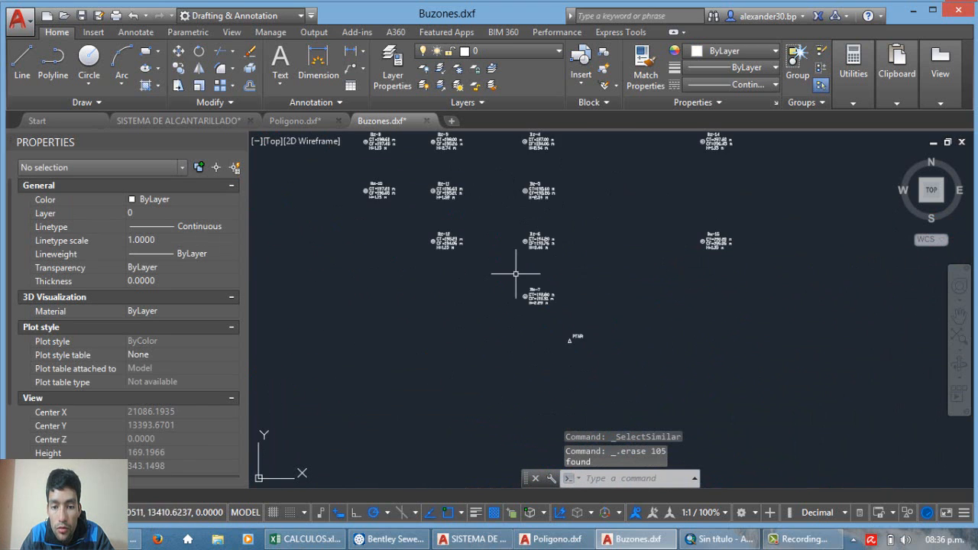
{"action": "scroll", "coordinate": [581, 382], "scroll_direction": "up", "scroll_amount": 5}
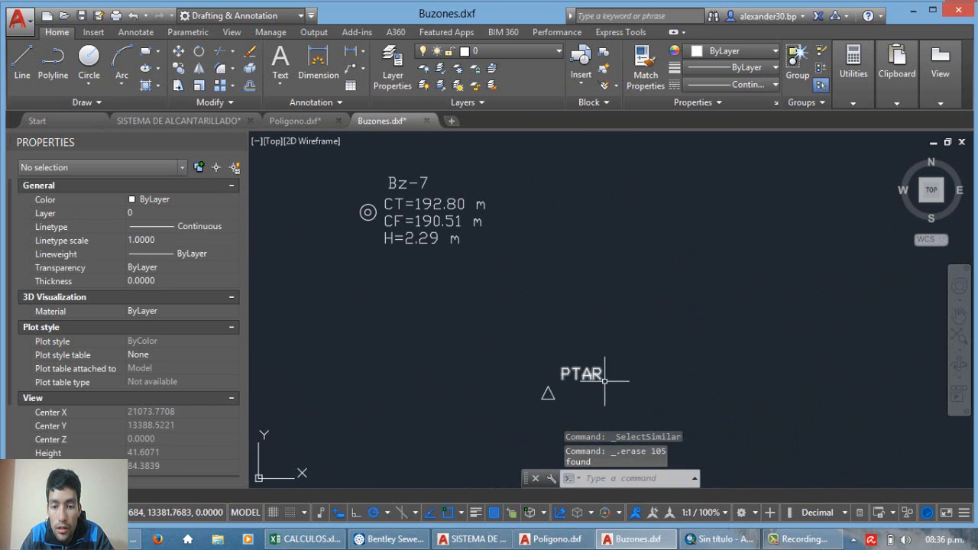
{"action": "left_click", "coordinate": [675, 407]}
{"action": "left_click", "coordinate": [449, 258]}
{"action": "key", "text": "Delete"}
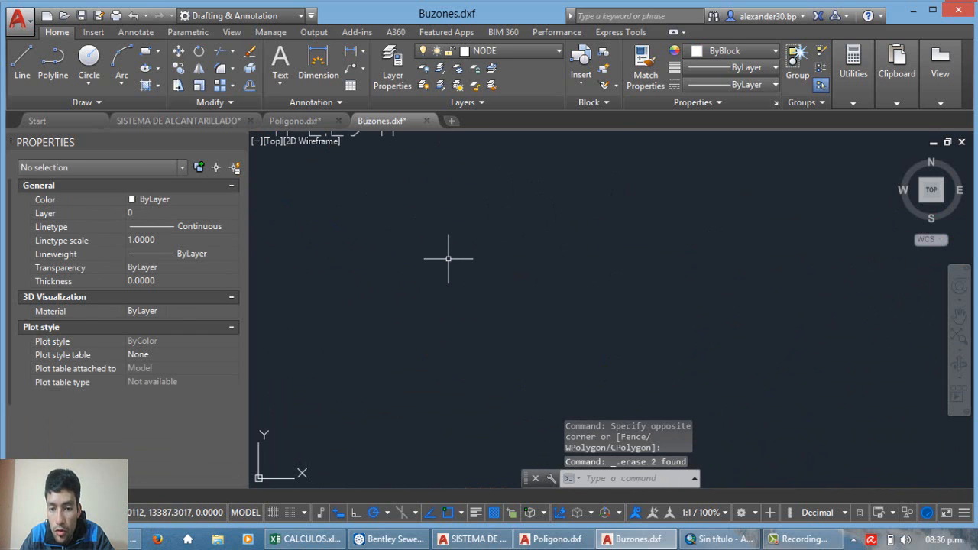
Step: Save the drawing in AutoCAD 2013 DXF format, replacing Buzones.dxf in the dxf folder
{"action": "scroll", "coordinate": [474, 287], "scroll_direction": "down", "scroll_amount": 6}
{"action": "scroll", "coordinate": [493, 250], "scroll_direction": "up", "scroll_amount": 8}
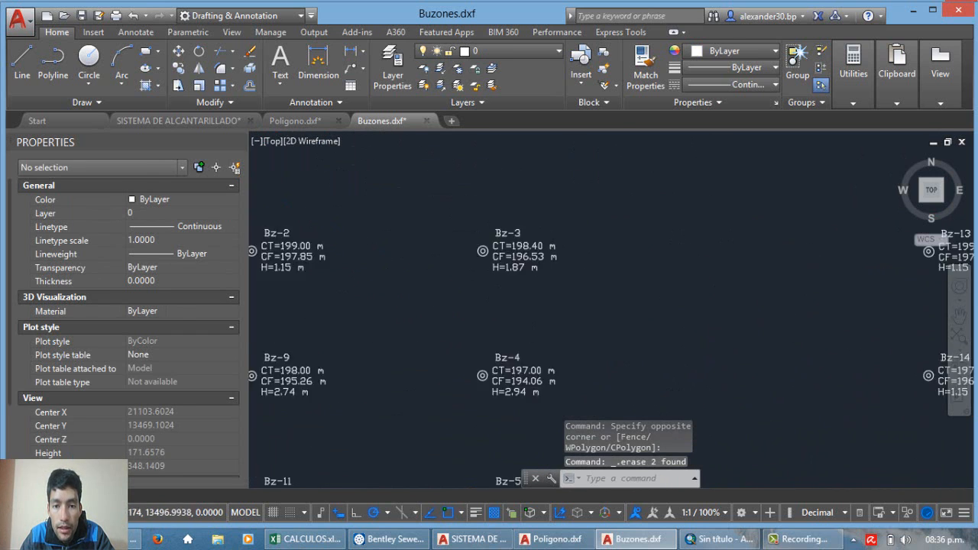
{"action": "scroll", "coordinate": [493, 210], "scroll_direction": "down", "scroll_amount": 6}
{"action": "scroll", "coordinate": [527, 256], "scroll_direction": "up", "scroll_amount": 2}
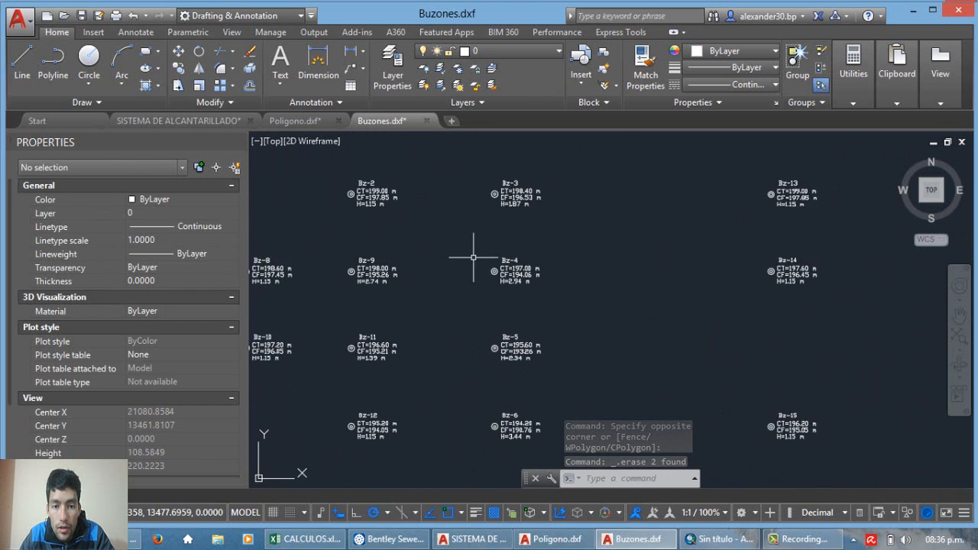
{"action": "scroll", "coordinate": [550, 161], "scroll_direction": "up", "scroll_amount": 6}
{"action": "scroll", "coordinate": [497, 289], "scroll_direction": "down", "scroll_amount": 7}
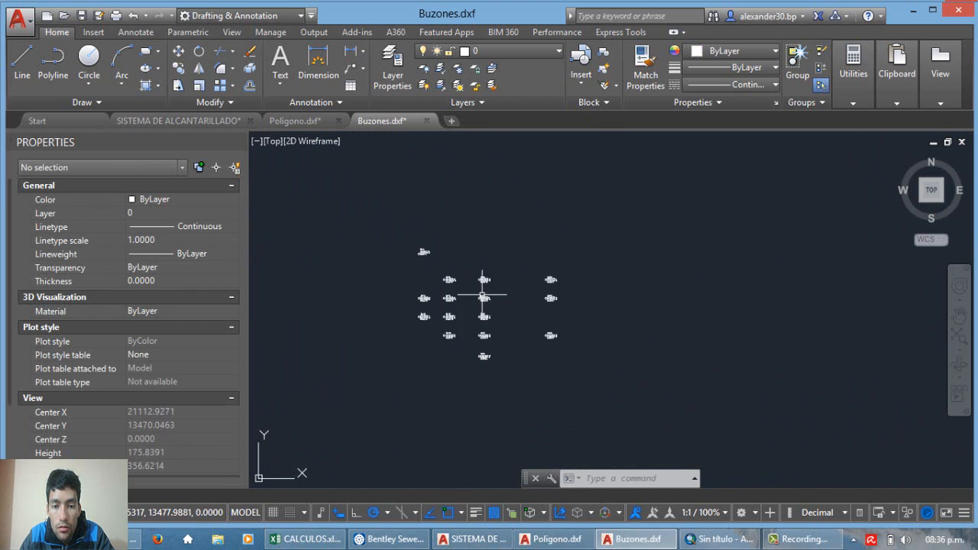
{"action": "left_click", "coordinate": [81, 15]}
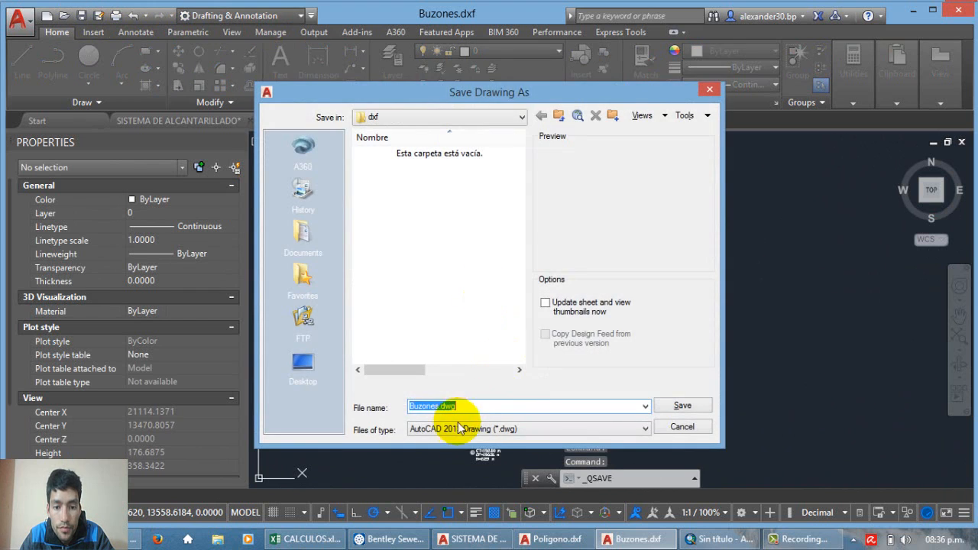
{"action": "left_click", "coordinate": [459, 430]}
{"action": "left_click", "coordinate": [455, 369]}
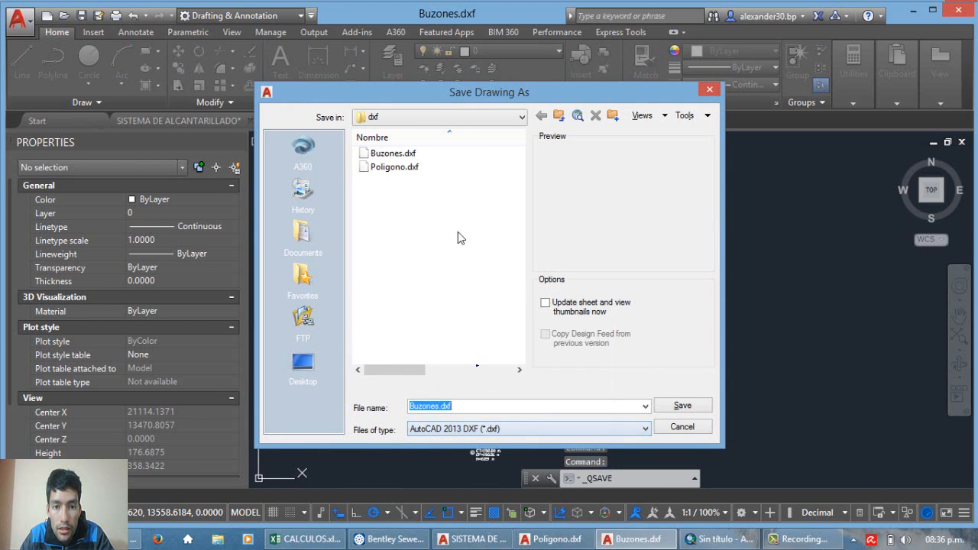
{"action": "left_click", "coordinate": [393, 152]}
{"action": "left_click", "coordinate": [683, 406]}
{"action": "left_click", "coordinate": [478, 313]}
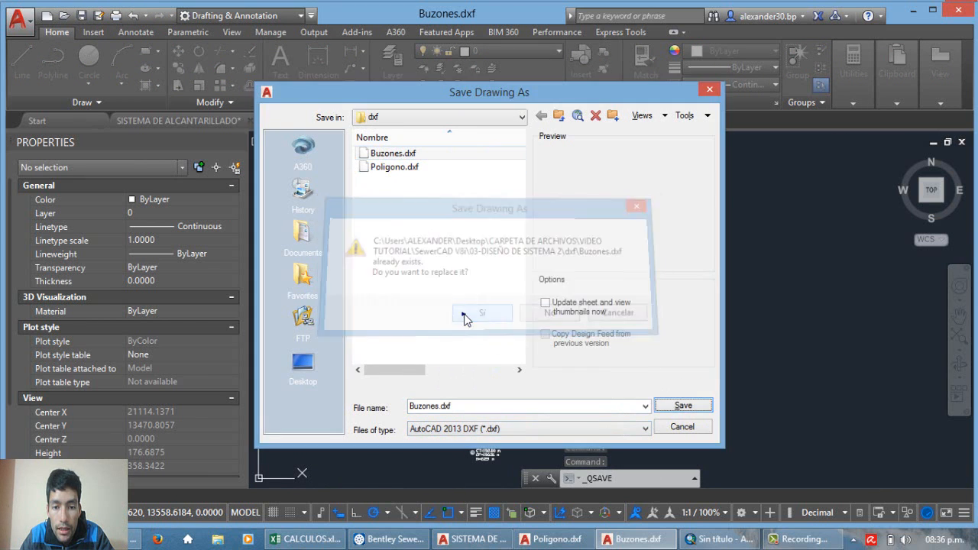
Step: Switch to ArcMap, refresh the dxf folder in the Catalog and expand Buzones.dxf
{"action": "left_click", "coordinate": [722, 539]}
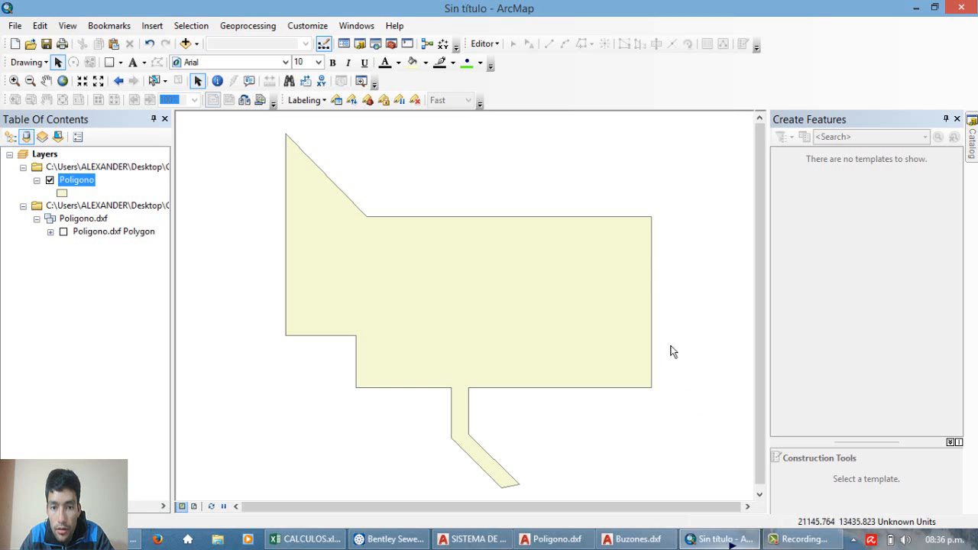
{"action": "left_click", "coordinate": [972, 137]}
{"action": "scroll", "coordinate": [875, 253], "scroll_direction": "up", "scroll_amount": 10}
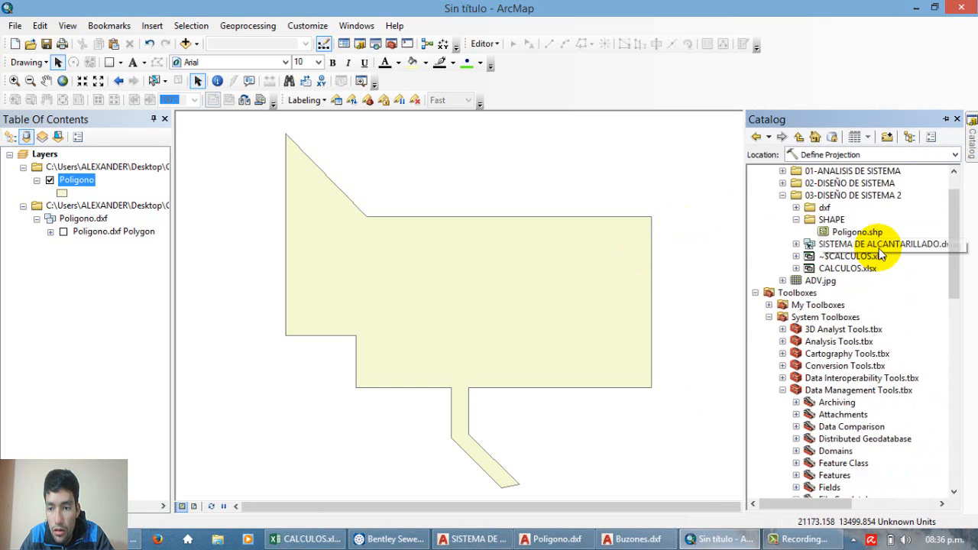
{"action": "left_click", "coordinate": [832, 256]}
{"action": "right_click", "coordinate": [825, 244]}
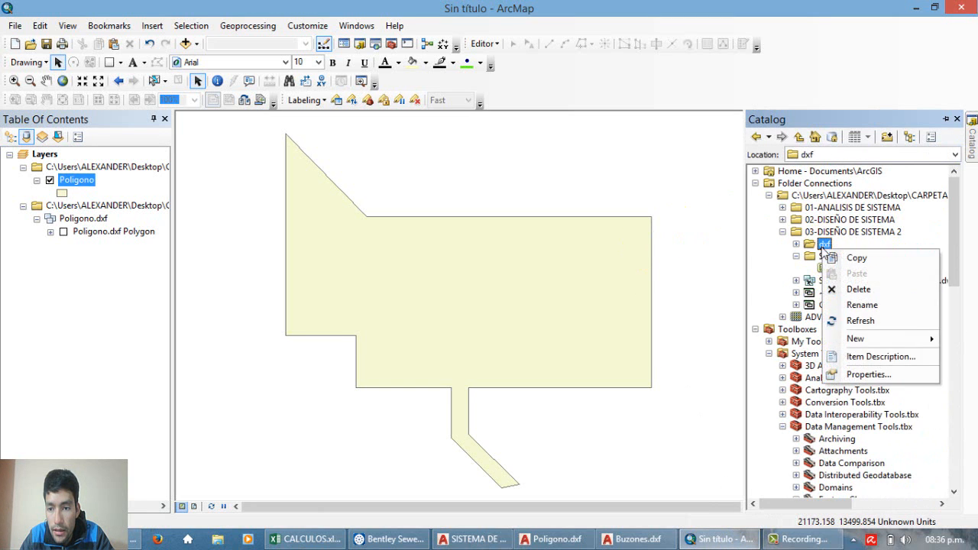
{"action": "left_click", "coordinate": [861, 320]}
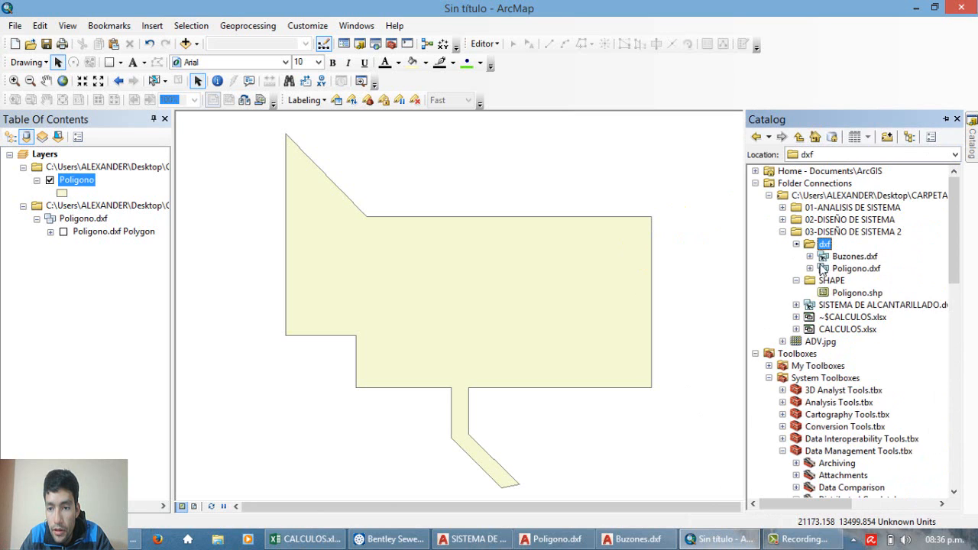
{"action": "left_click", "coordinate": [811, 257]}
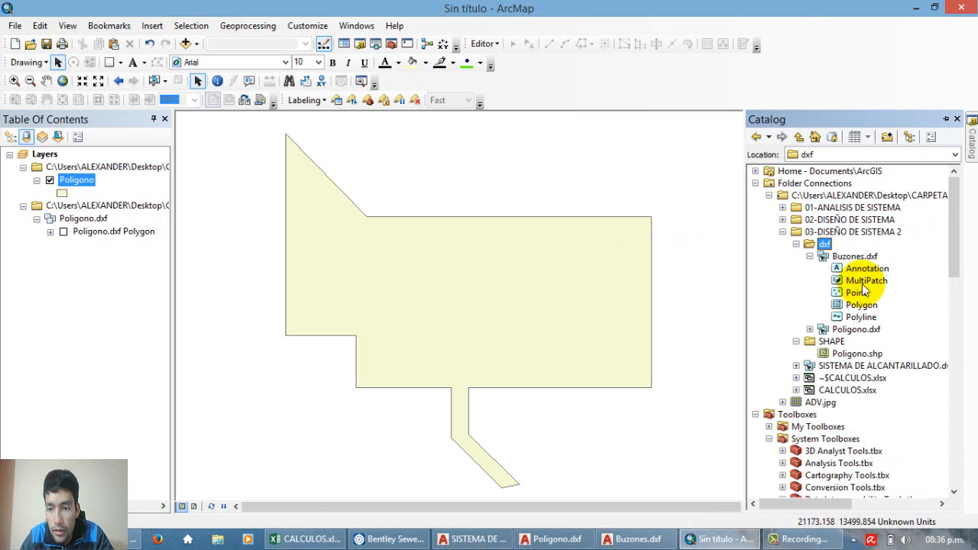
Step: Add the Annotation and Point layers of Buzones.dxf to the map, accepting their unknown spatial reference
{"action": "left_click_drag", "start_coordinate": [861, 276], "coordinate": [710, 302]}
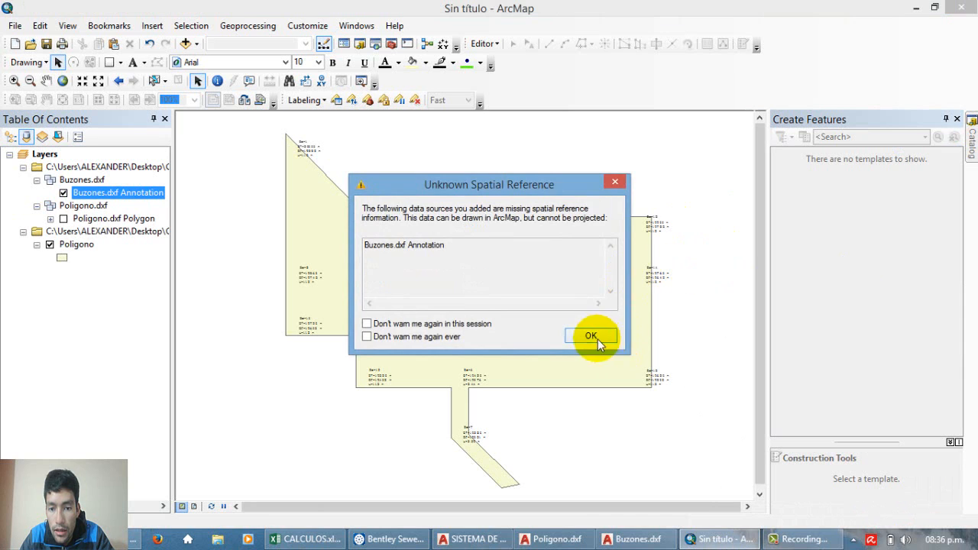
{"action": "left_click", "coordinate": [587, 334]}
{"action": "mouse_move", "coordinate": [973, 141]}
{"action": "left_click", "coordinate": [862, 306]}
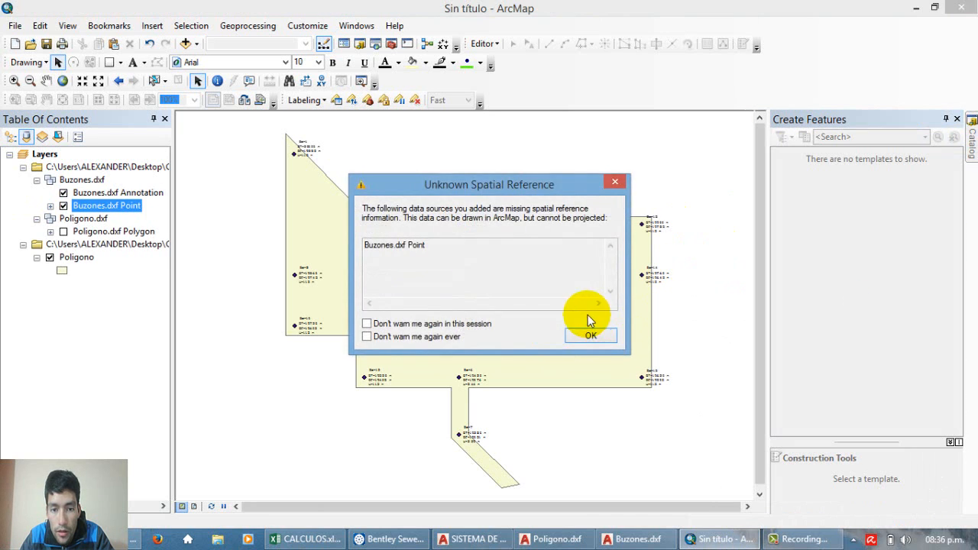
{"action": "left_click", "coordinate": [591, 337]}
{"action": "scroll", "coordinate": [341, 212], "scroll_direction": "down", "scroll_amount": 2}
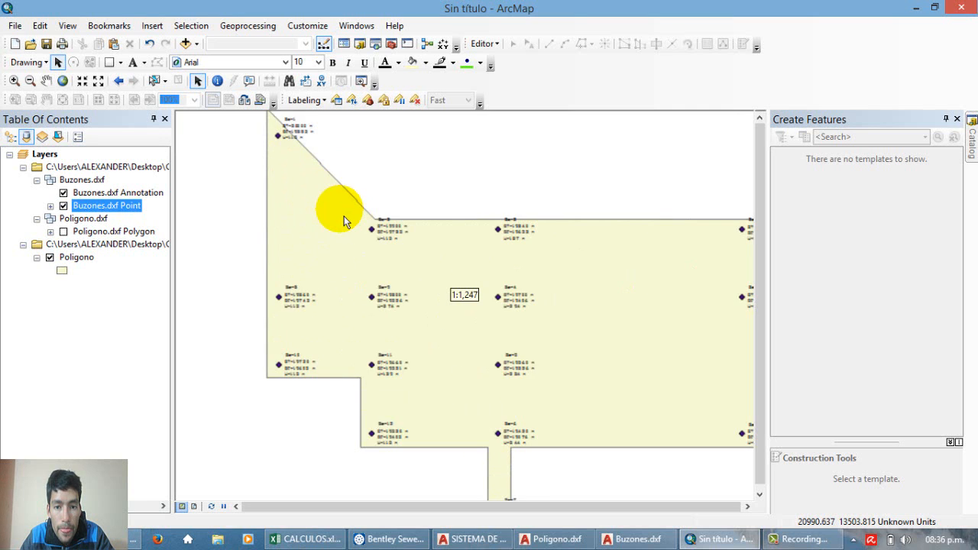
{"action": "scroll", "coordinate": [343, 221], "scroll_direction": "up", "scroll_amount": 1}
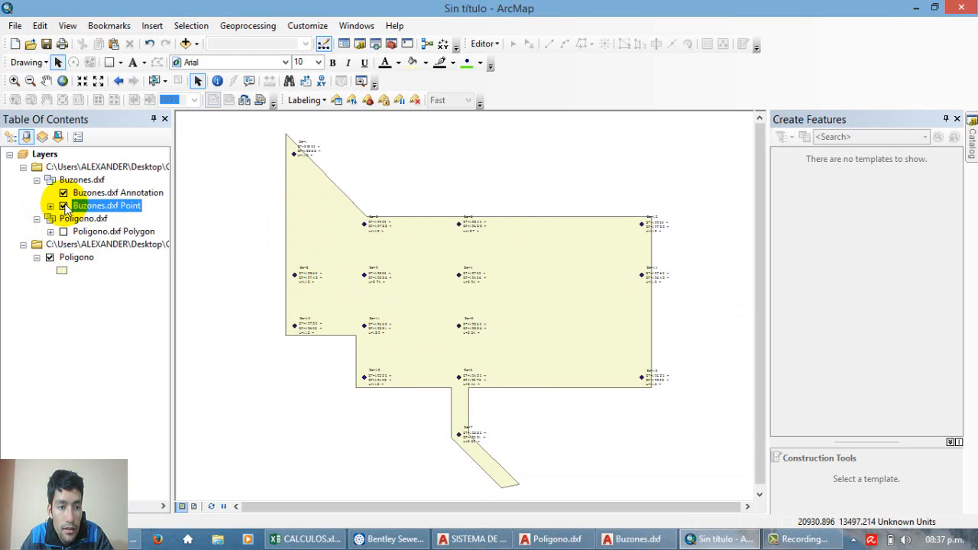
{"action": "left_click", "coordinate": [72, 270]}
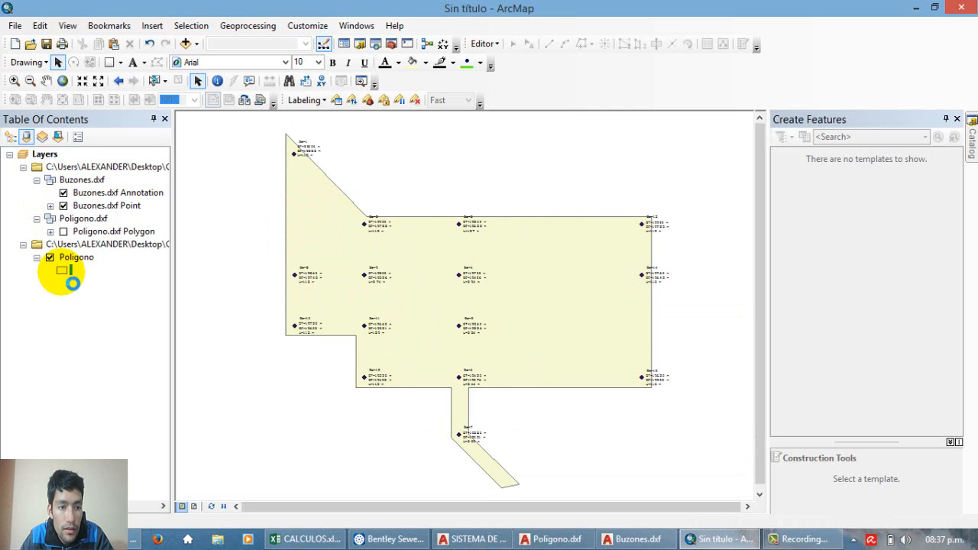
{"action": "left_click", "coordinate": [472, 108]}
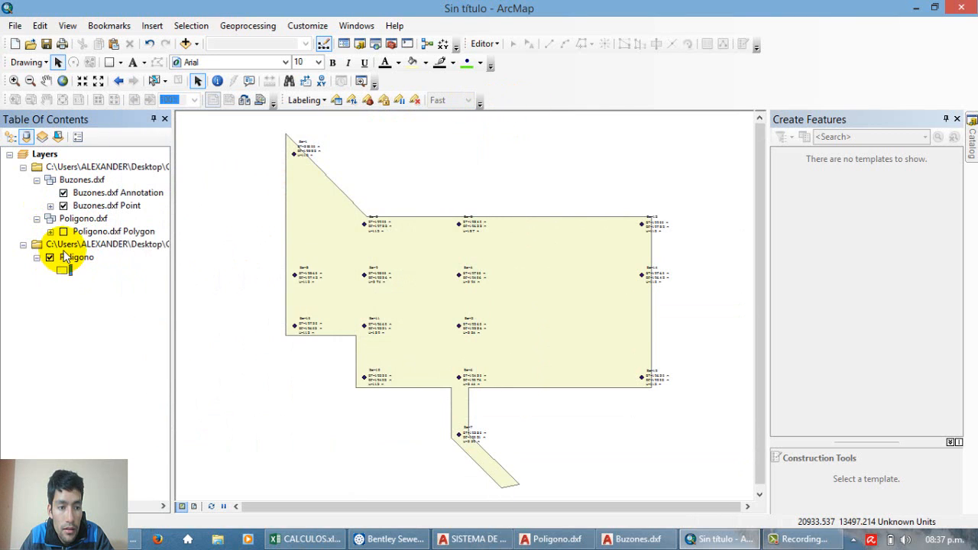
Step: Hide the Poligono layer, refresh the SHAPE folder, and add POligonoThiessen to the map, accepting its unknown spatial reference
{"action": "left_click", "coordinate": [49, 258]}
{"action": "left_click", "coordinate": [971, 153]}
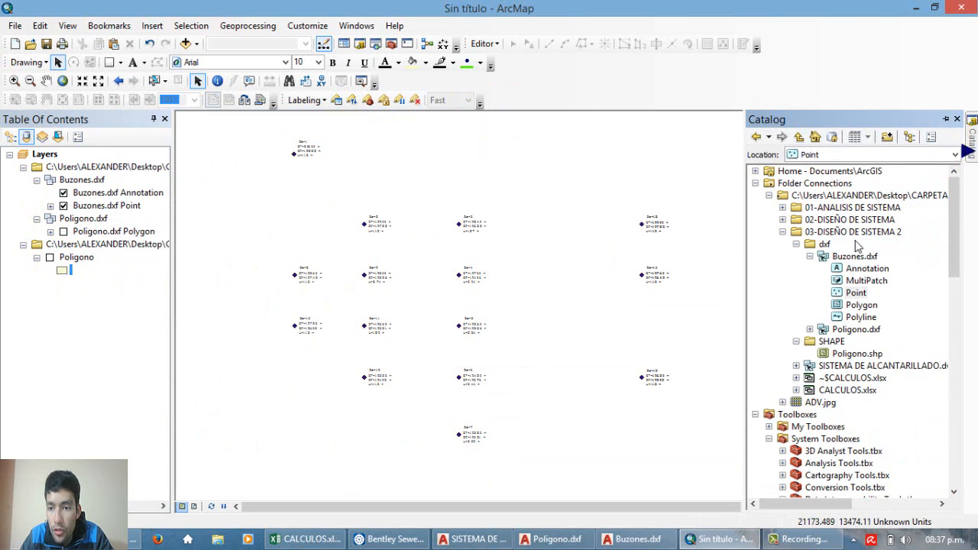
{"action": "left_click", "coordinate": [833, 342]}
{"action": "right_click", "coordinate": [832, 343]}
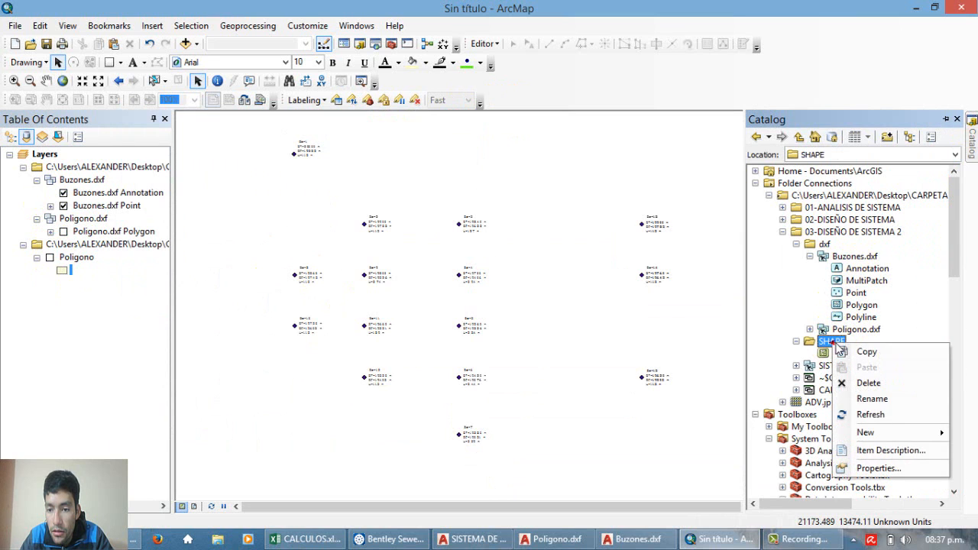
{"action": "left_click", "coordinate": [887, 413]}
{"action": "left_click_drag", "start_coordinate": [871, 366], "coordinate": [492, 366]}
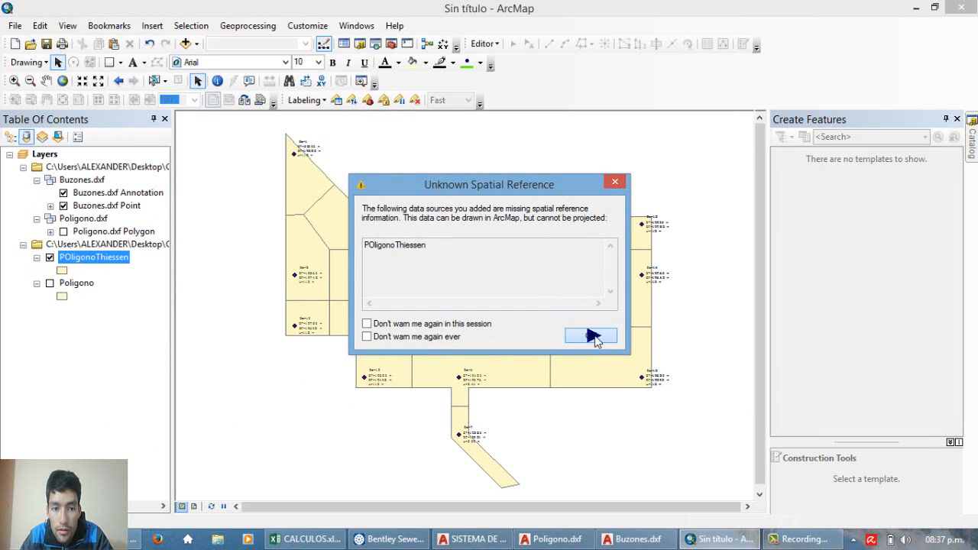
{"action": "left_click", "coordinate": [591, 336]}
Step: Open the attribute table of the POligonoThiessen layer and examine its ELEMENTID field
{"action": "right_click", "coordinate": [115, 259]}
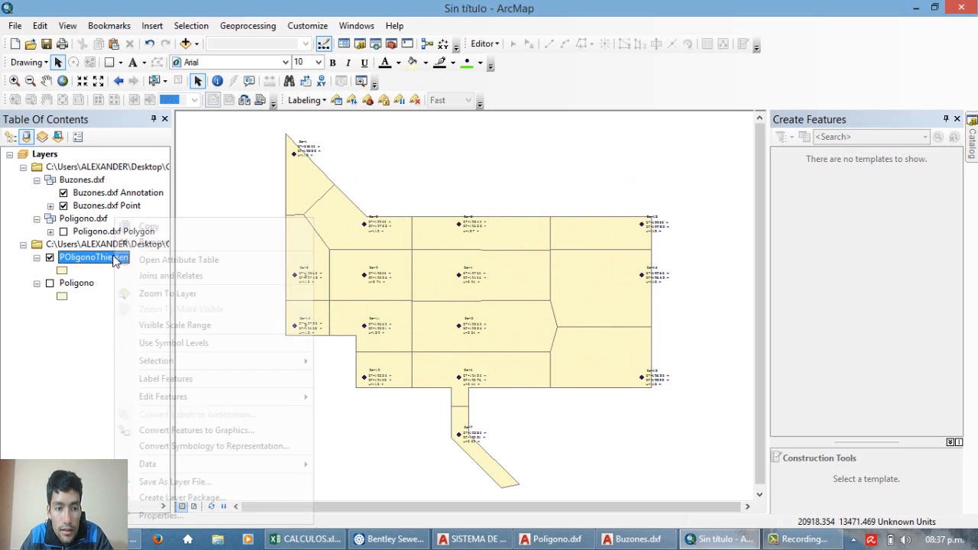
{"action": "left_click", "coordinate": [177, 261]}
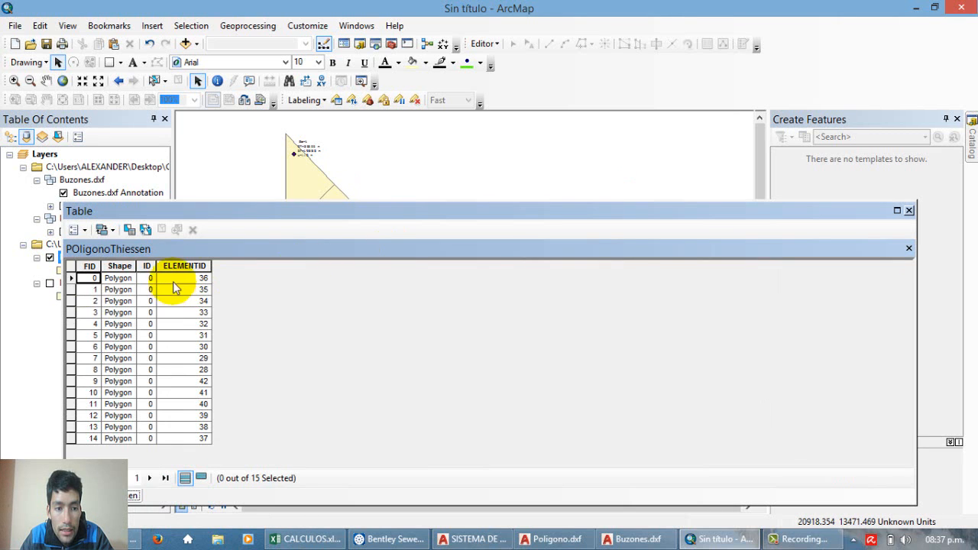
{"action": "left_click", "coordinate": [175, 267]}
{"action": "left_click", "coordinate": [130, 324]}
{"action": "left_click", "coordinate": [175, 267]}
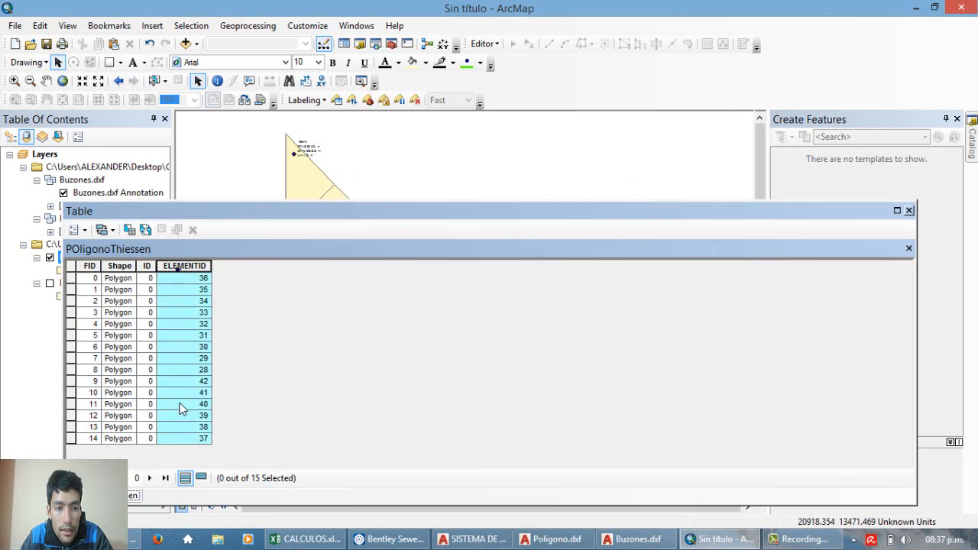
{"action": "left_click", "coordinate": [114, 291]}
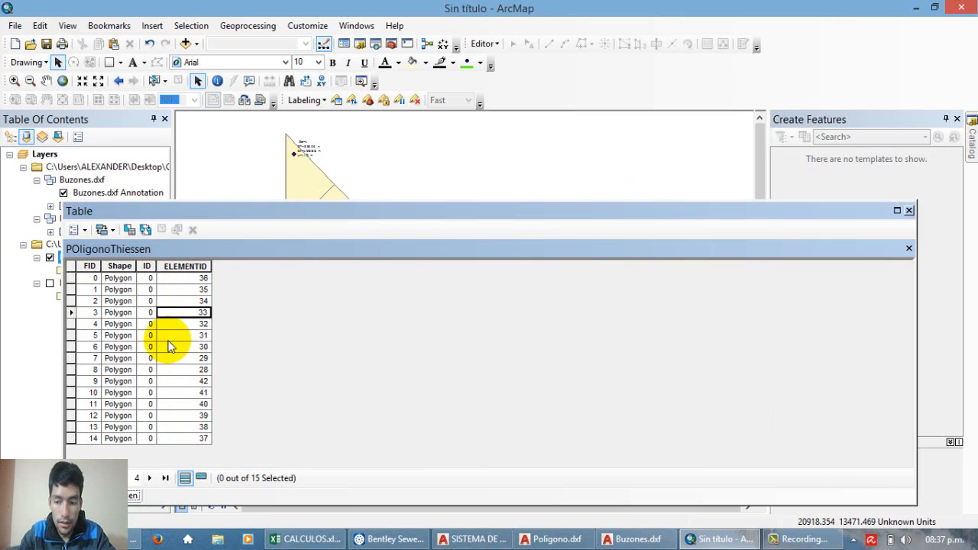
Step: Add a Double field named Area_Km2 to the POligonoThiessen attribute table and narrow its column
{"action": "left_click", "coordinate": [74, 229]}
{"action": "left_click", "coordinate": [115, 280]}
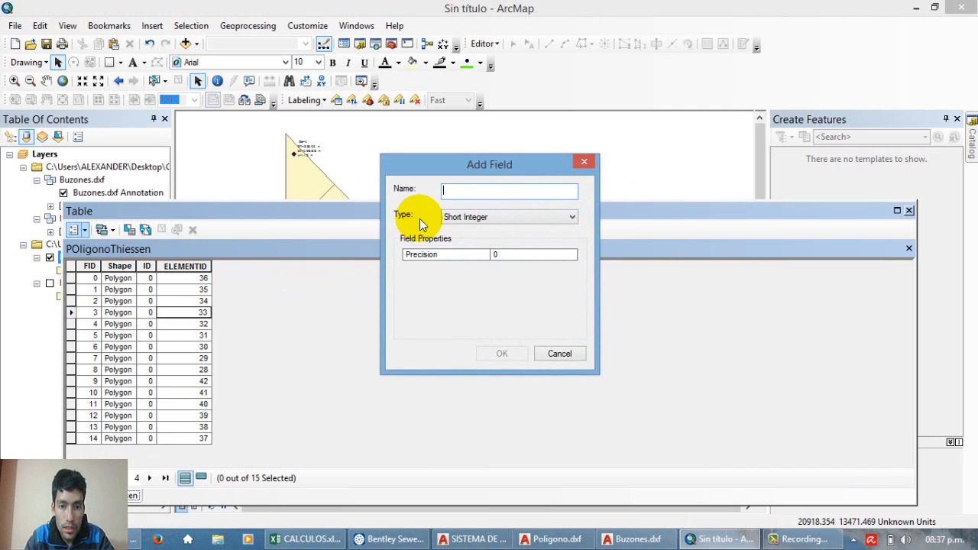
{"action": "type", "text": "Ar"}
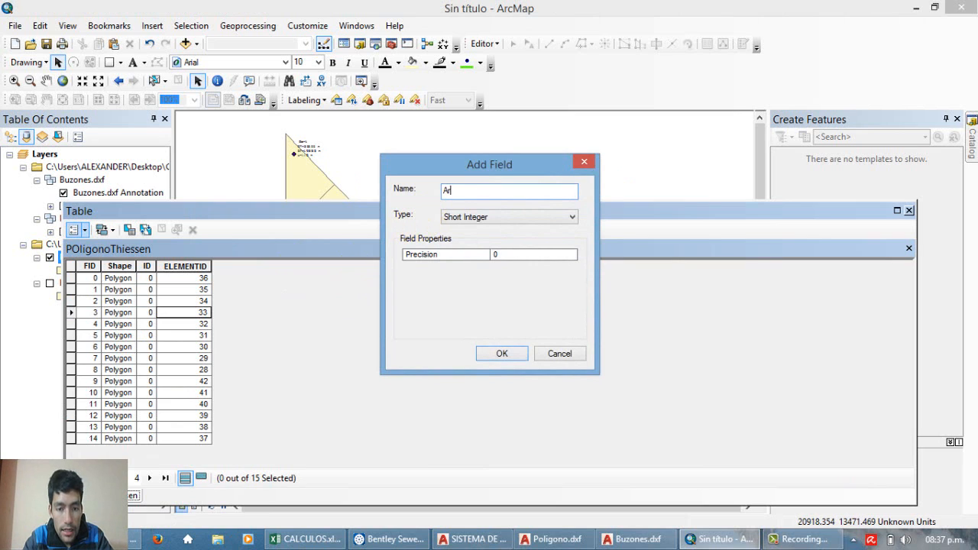
{"action": "type", "text": "ea_Km"}
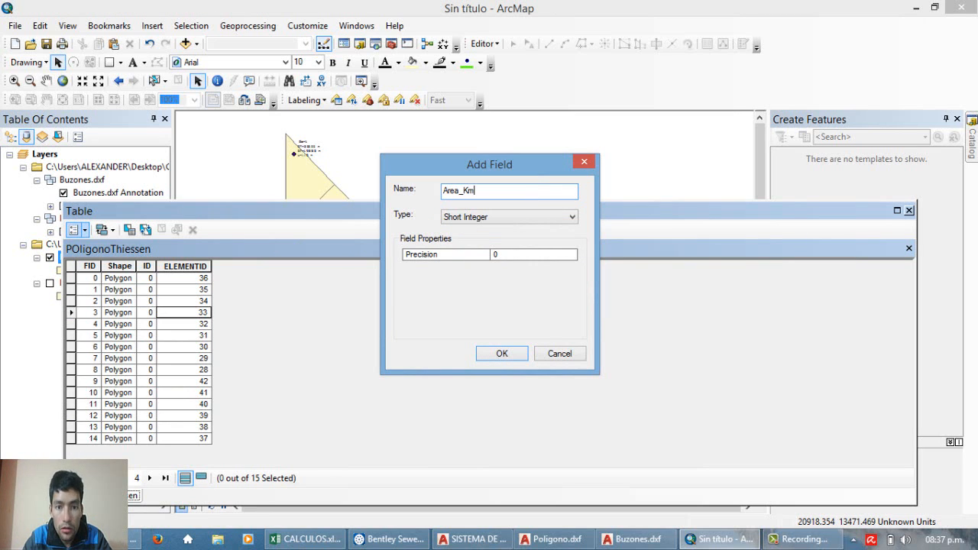
{"action": "type", "text": "2"}
{"action": "left_click", "coordinate": [490, 217]}
{"action": "left_click", "coordinate": [495, 262]}
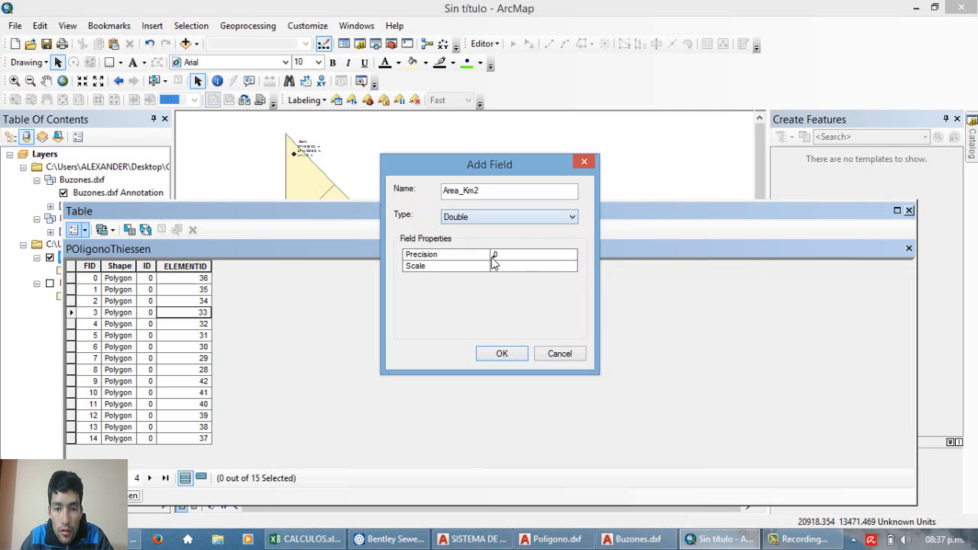
{"action": "left_click", "coordinate": [489, 355]}
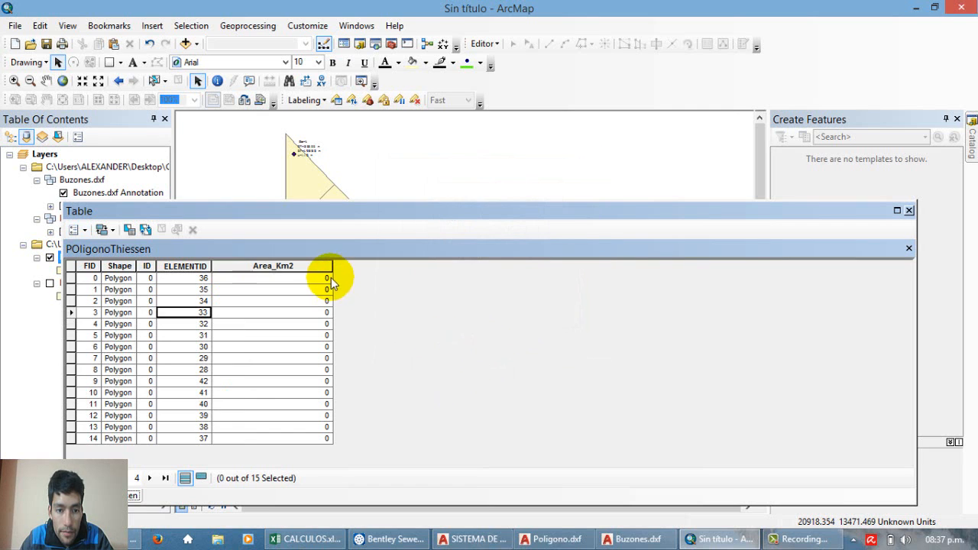
{"action": "left_click_drag", "start_coordinate": [335, 274], "coordinate": [296, 273]}
Step: Try to calculate the polygon areas in the Area_Km2 field using the unknown coordinate system, and close the table
{"action": "right_click", "coordinate": [265, 271]}
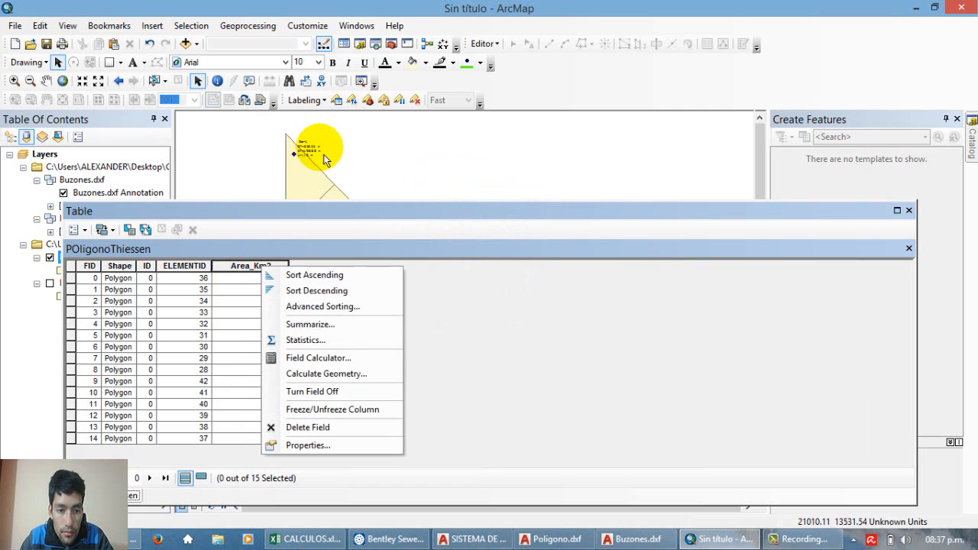
{"action": "left_click", "coordinate": [343, 374]}
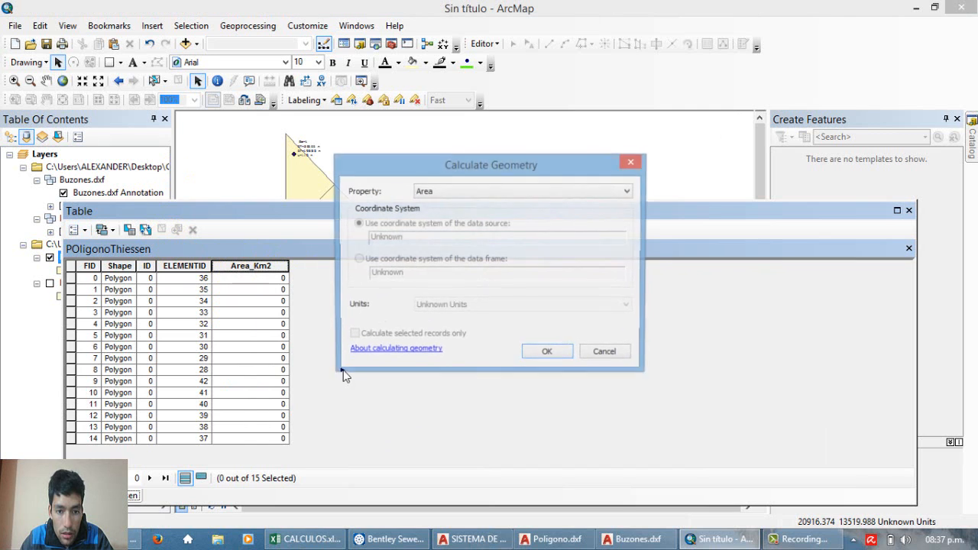
{"action": "left_click_drag", "start_coordinate": [479, 167], "coordinate": [464, 167]}
{"action": "left_click", "coordinate": [443, 196]}
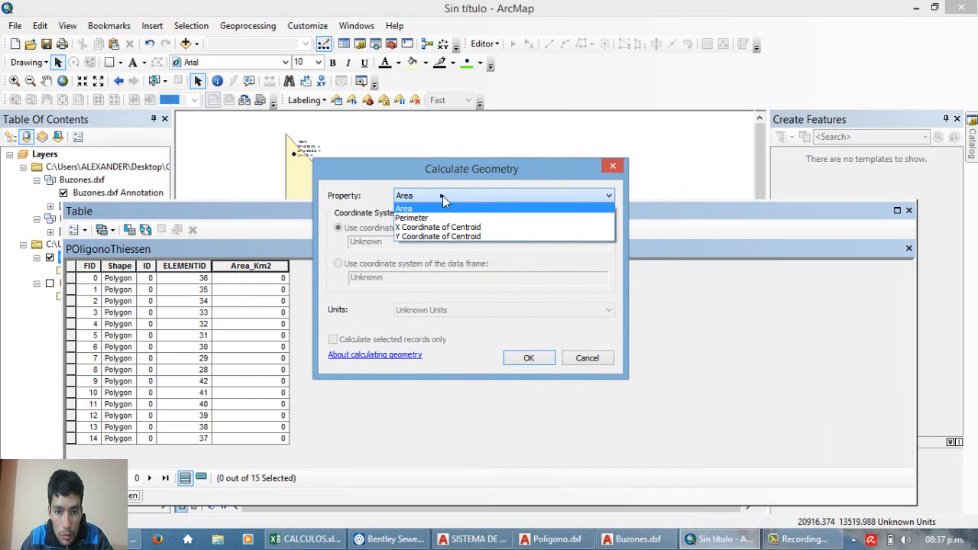
{"action": "left_click", "coordinate": [442, 195]}
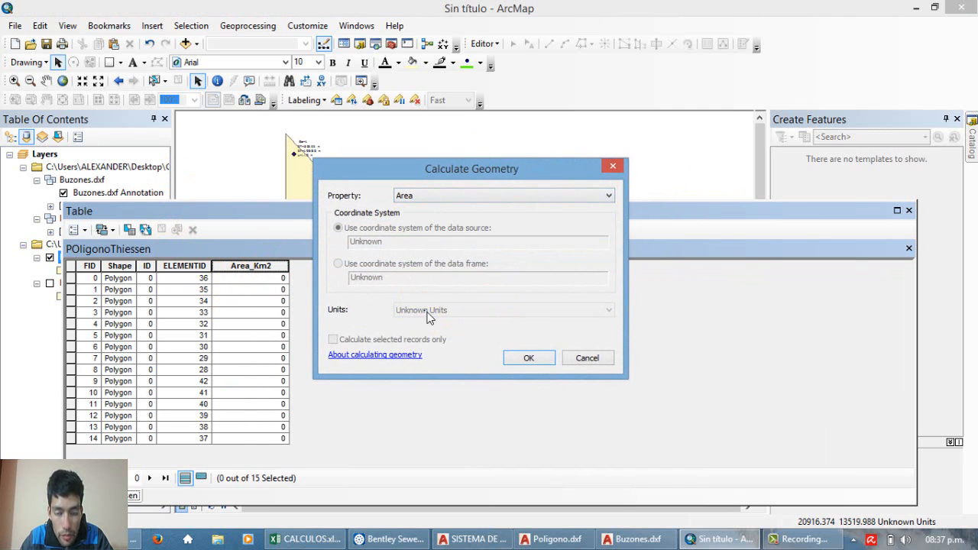
{"action": "left_click", "coordinate": [532, 357]}
{"action": "left_click", "coordinate": [909, 210]}
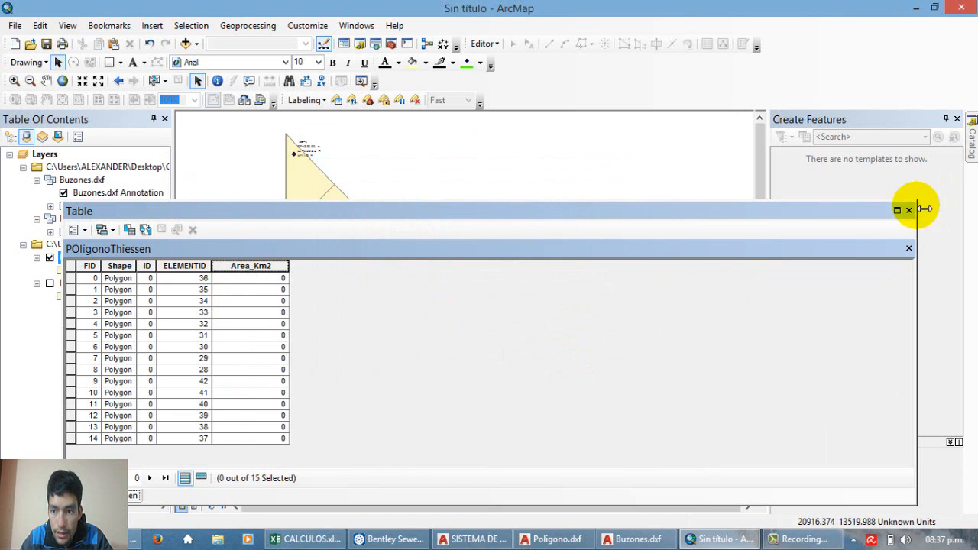
{"action": "left_click", "coordinate": [379, 246]}
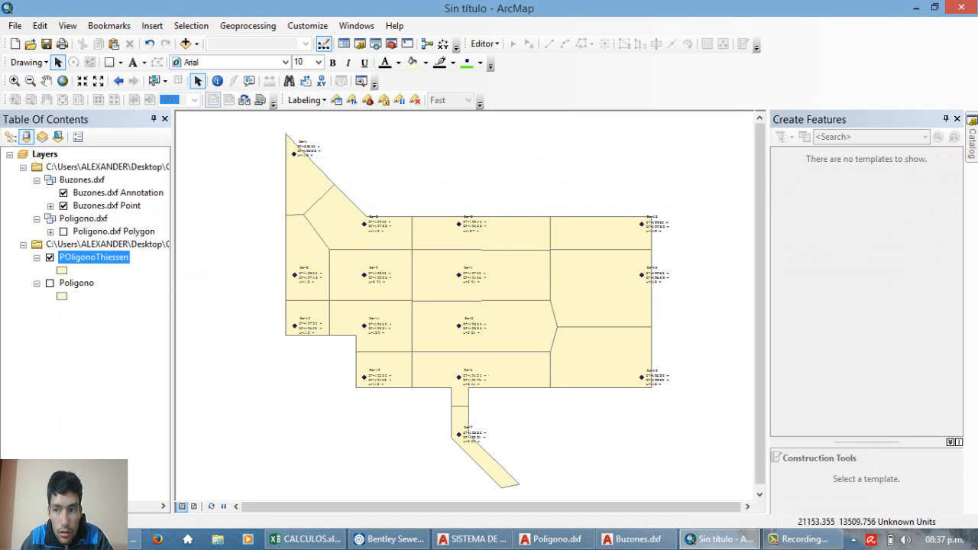
Step: Define the projection of the POligonoThiessen layer as WGS_1984_UTM_Zone_18S
{"action": "left_click", "coordinate": [972, 146]}
{"action": "scroll", "coordinate": [883, 340], "scroll_direction": "down", "scroll_amount": 15}
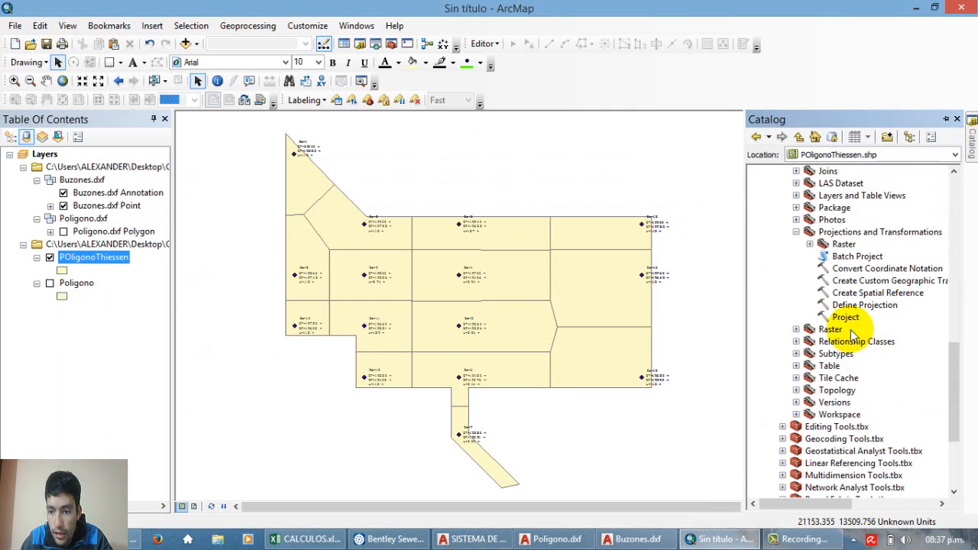
{"action": "left_click", "coordinate": [844, 306]}
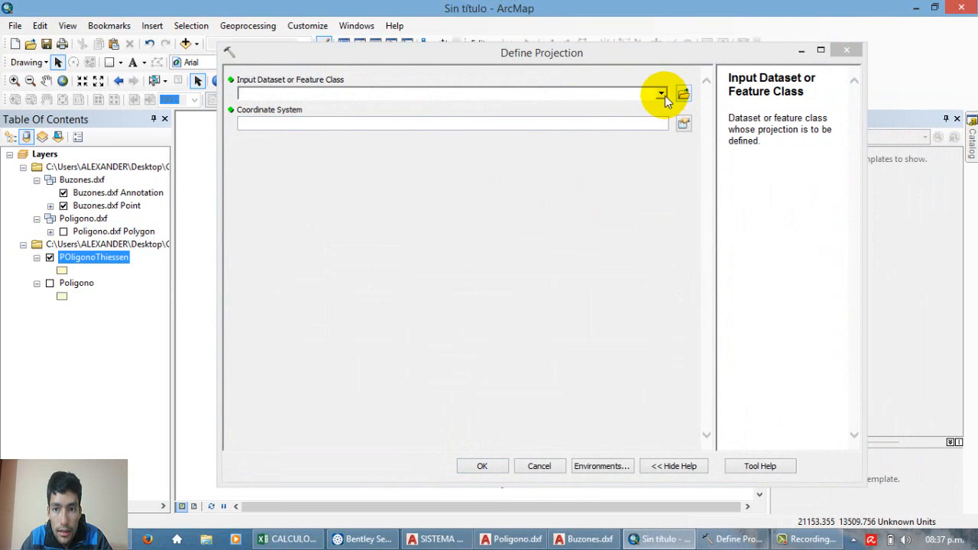
{"action": "left_click", "coordinate": [661, 93]}
{"action": "left_click", "coordinate": [292, 136]}
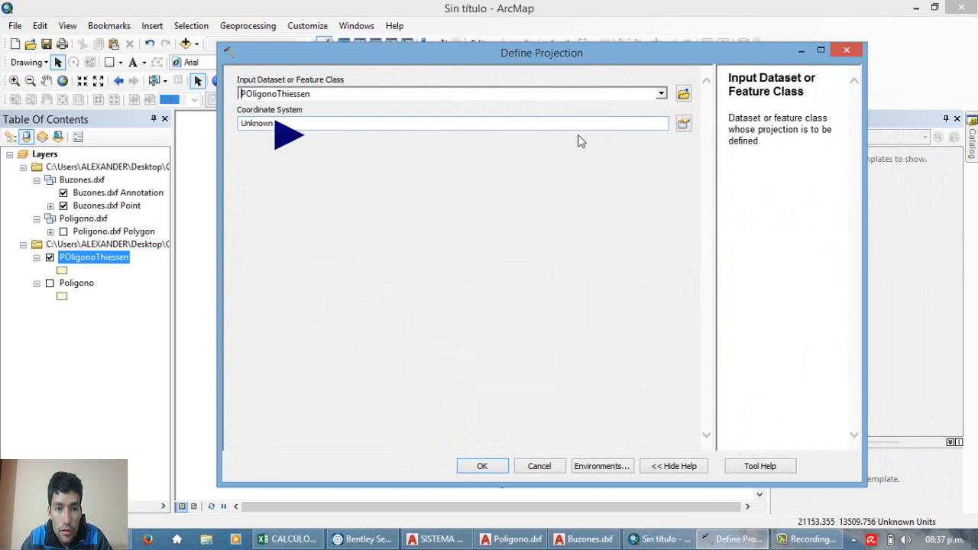
{"action": "left_click", "coordinate": [683, 123]}
{"action": "left_click", "coordinate": [490, 171]}
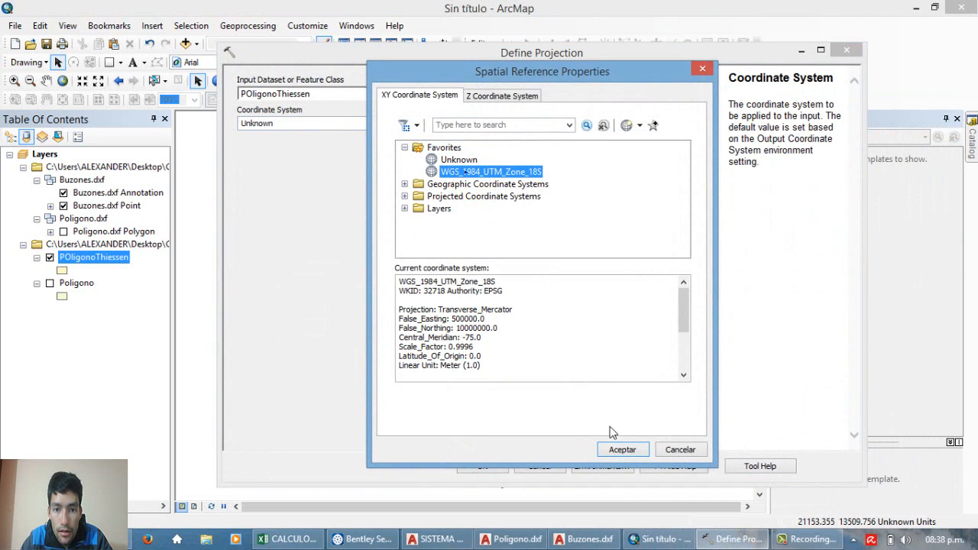
{"action": "left_click", "coordinate": [618, 437]}
{"action": "left_click", "coordinate": [504, 469]}
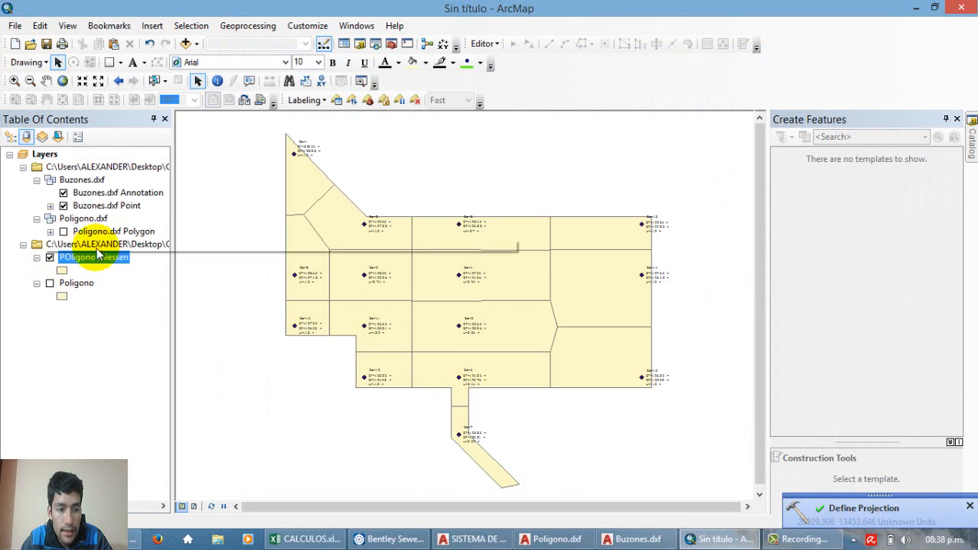
Step: Calculate the area of each Thiessen polygon in square kilometers in the Area_Km2 field, and close the table
{"action": "right_click", "coordinate": [103, 260]}
{"action": "left_click", "coordinate": [156, 74]}
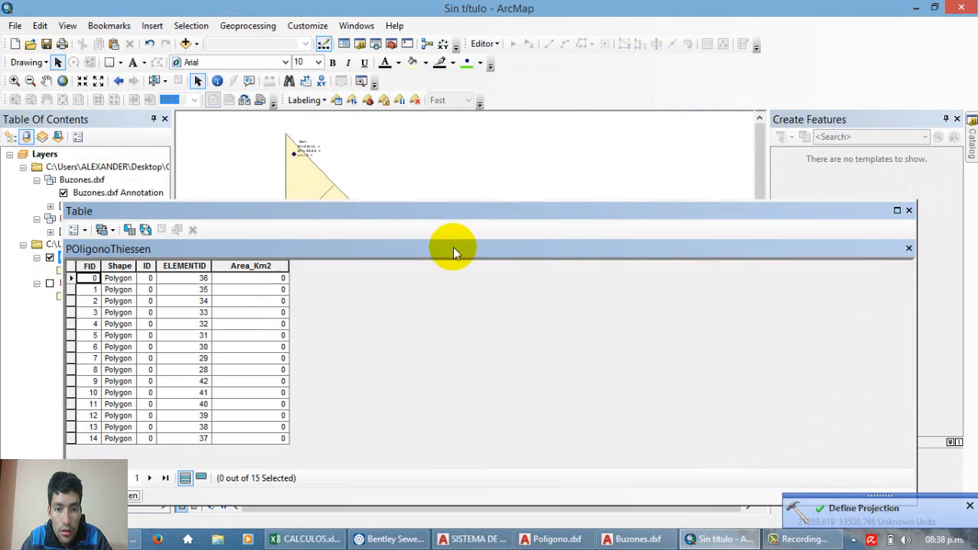
{"action": "right_click", "coordinate": [258, 265]}
{"action": "left_click", "coordinate": [345, 377]}
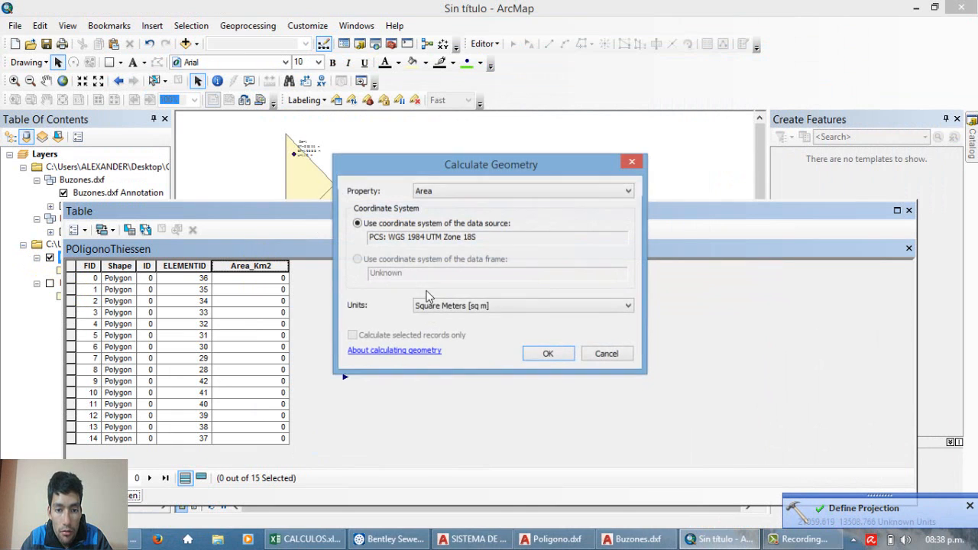
{"action": "left_click", "coordinate": [498, 307]}
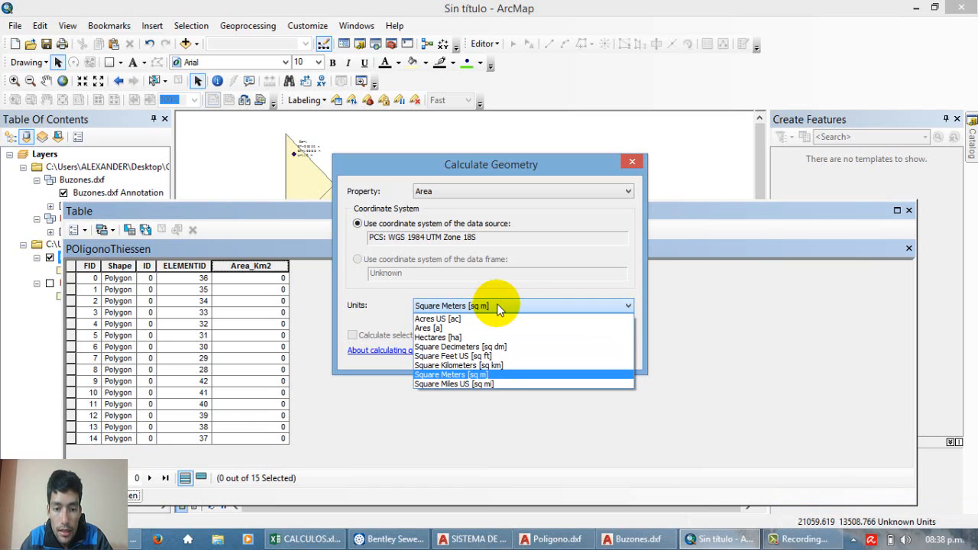
{"action": "left_click", "coordinate": [463, 365]}
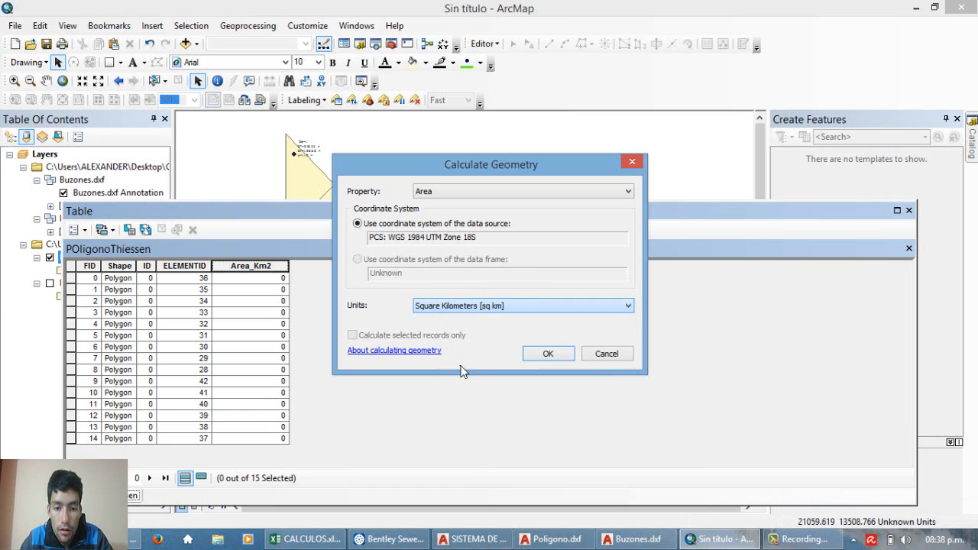
{"action": "left_click", "coordinate": [533, 352]}
{"action": "left_click_drag", "start_coordinate": [291, 269], "coordinate": [286, 284]}
{"action": "left_click", "coordinate": [256, 324]}
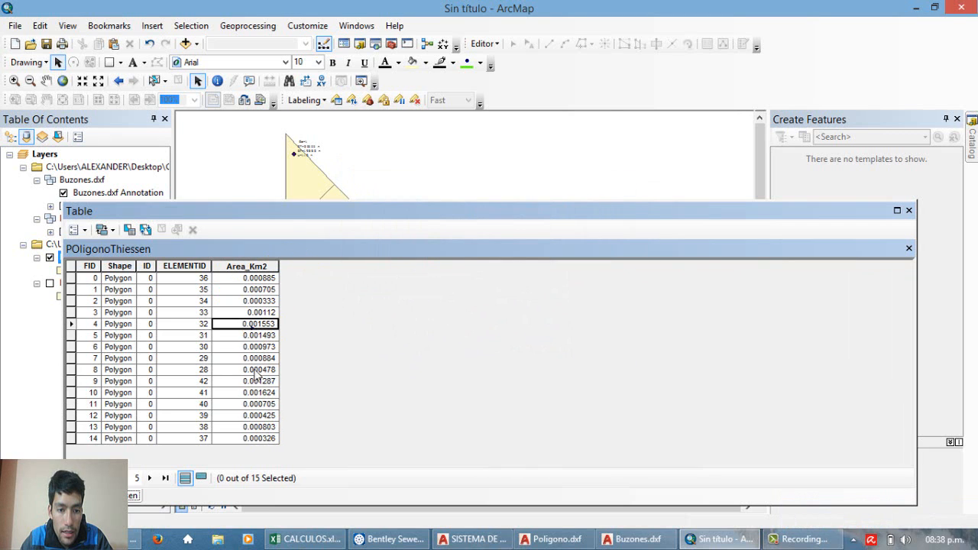
{"action": "left_click", "coordinate": [909, 210]}
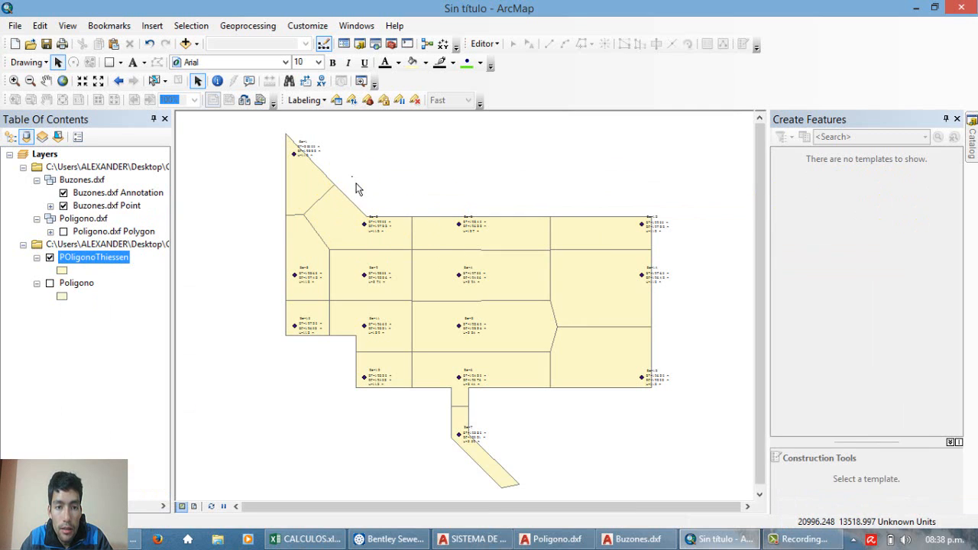
Step: Export the Buzones.dxf Point layer to the SHAPE folder as a shapefile named Buzones and add it to the map
{"action": "scroll", "coordinate": [349, 175], "scroll_direction": "up", "scroll_amount": 2}
{"action": "scroll", "coordinate": [323, 135], "scroll_direction": "down", "scroll_amount": 2}
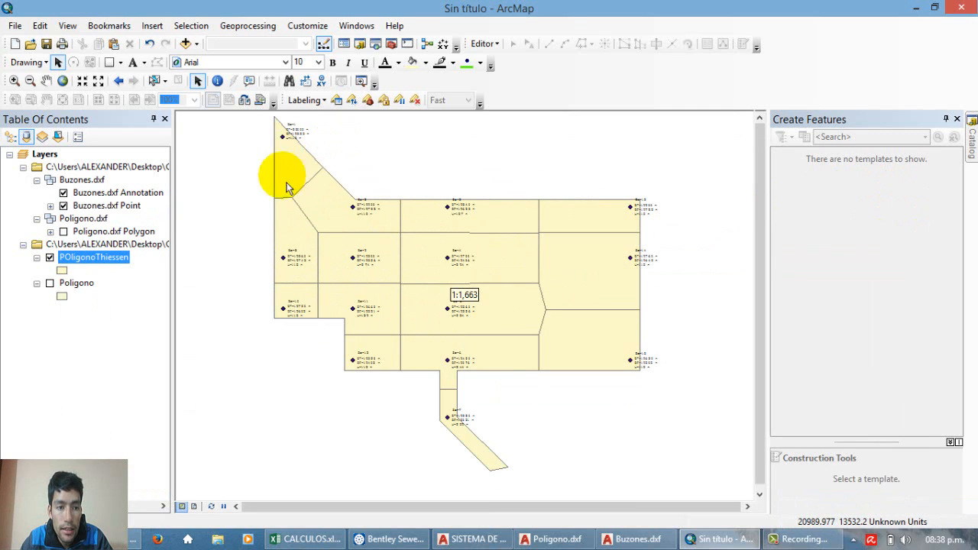
{"action": "left_click", "coordinate": [80, 283]}
{"action": "left_click", "coordinate": [107, 194]}
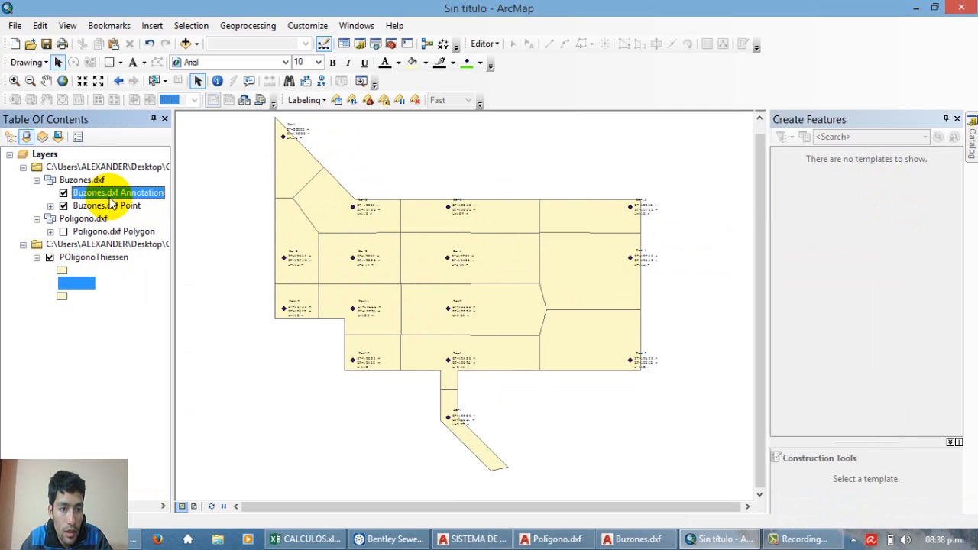
{"action": "right_click", "coordinate": [92, 205]}
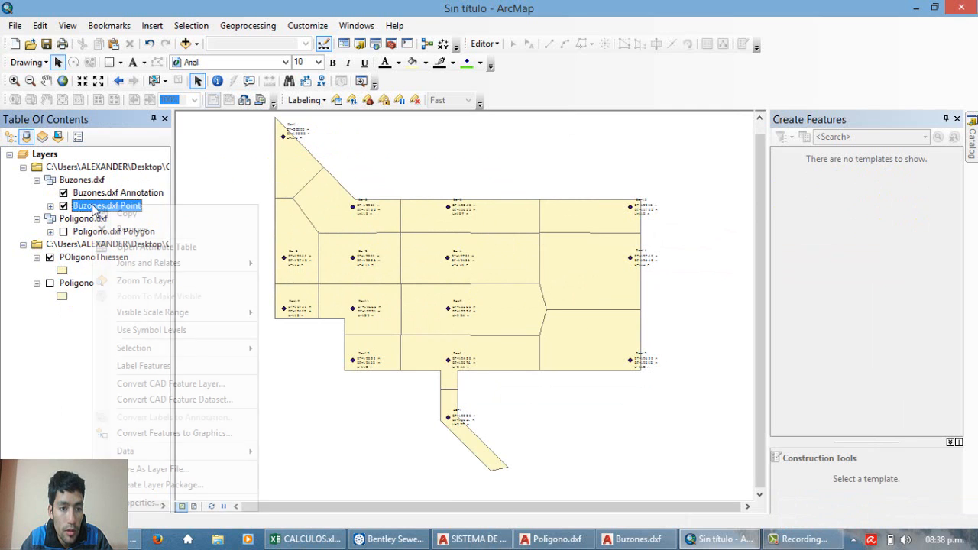
{"action": "mouse_move", "coordinate": [197, 455]}
{"action": "left_click", "coordinate": [317, 447]}
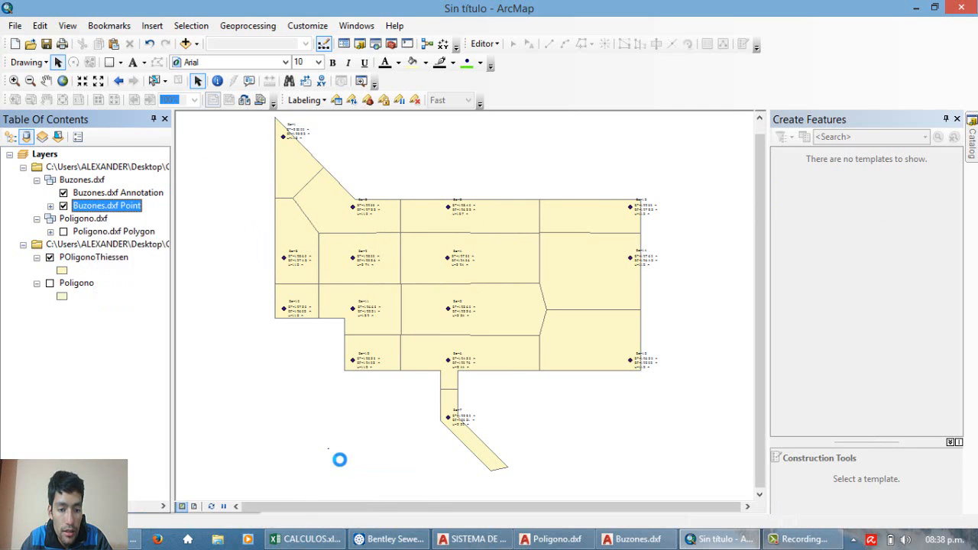
{"action": "left_click", "coordinate": [612, 294]}
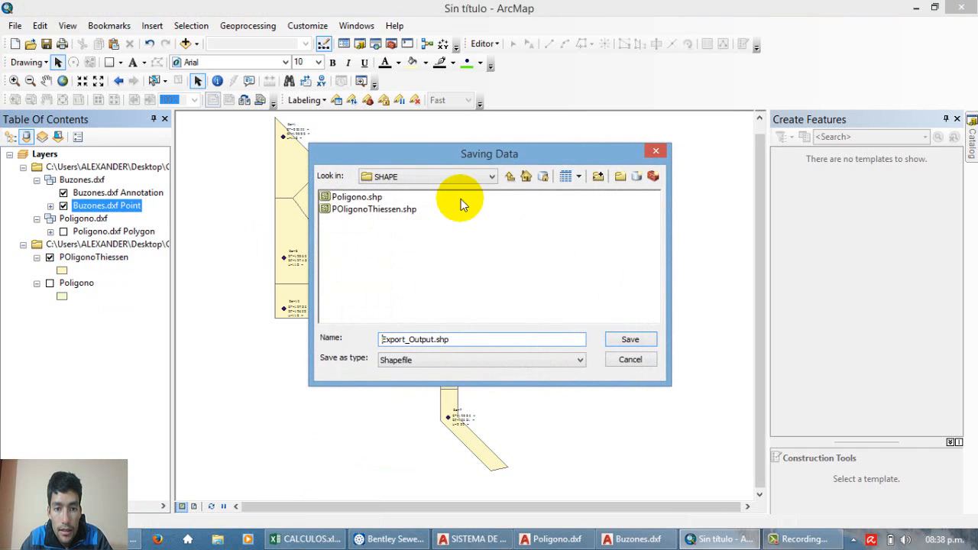
{"action": "left_click", "coordinate": [458, 344]}
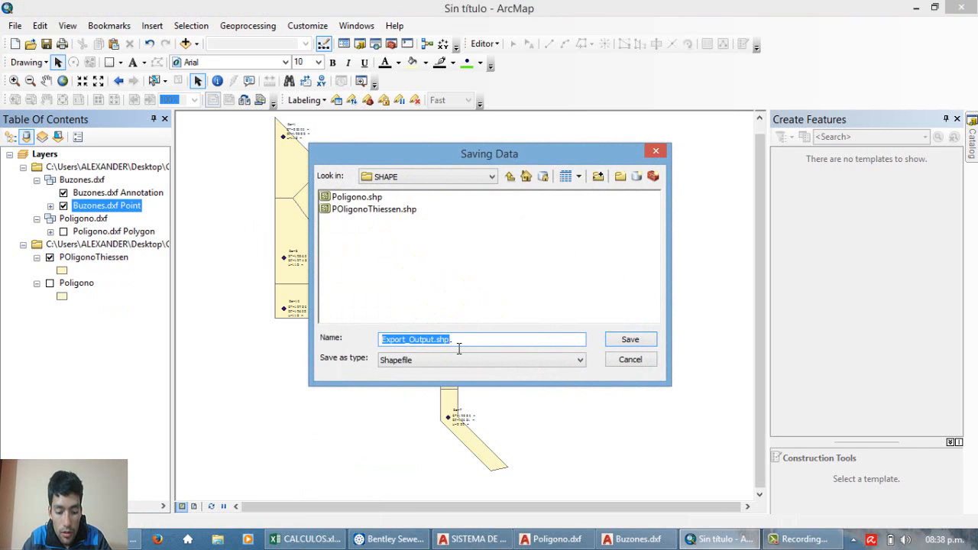
{"action": "type", "text": "Buzon"}
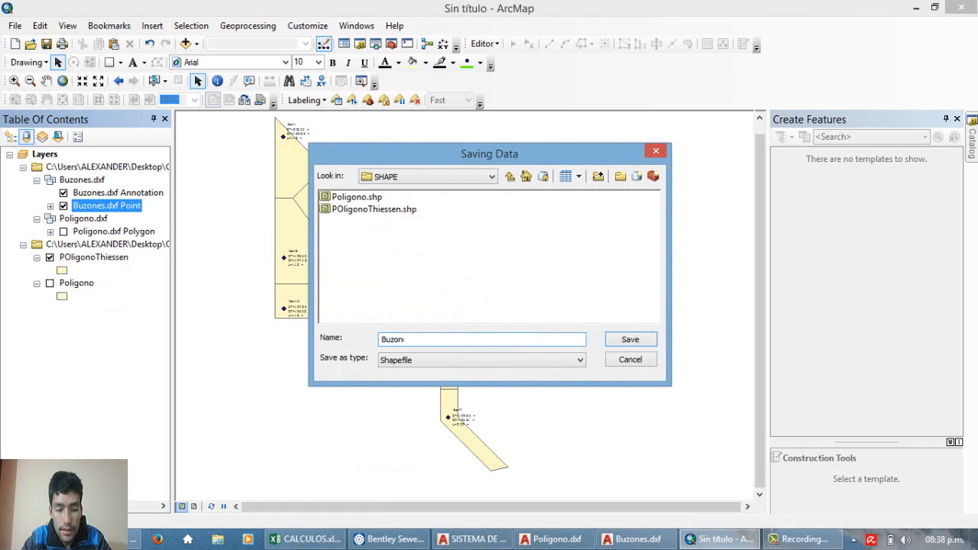
{"action": "type", "text": "es"}
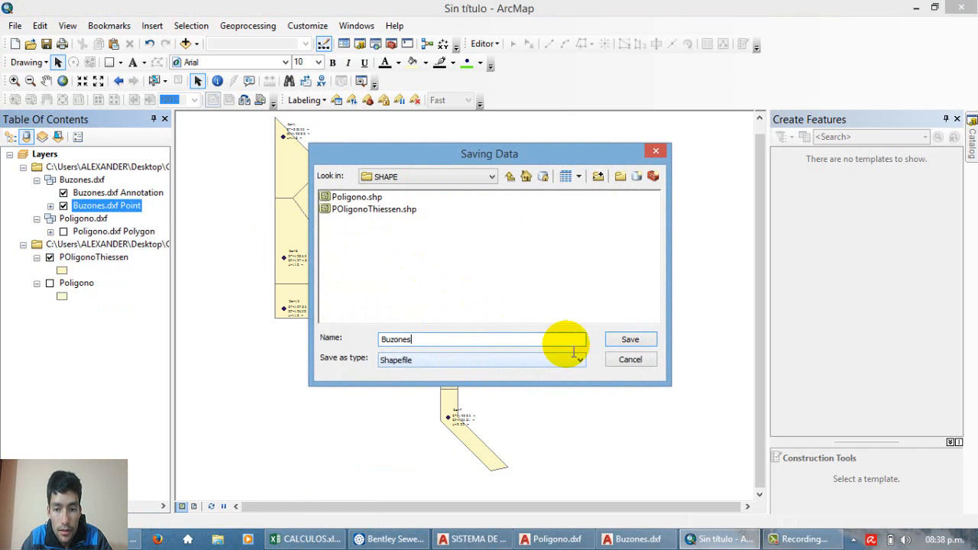
{"action": "left_click", "coordinate": [629, 341]}
{"action": "left_click", "coordinate": [508, 359]}
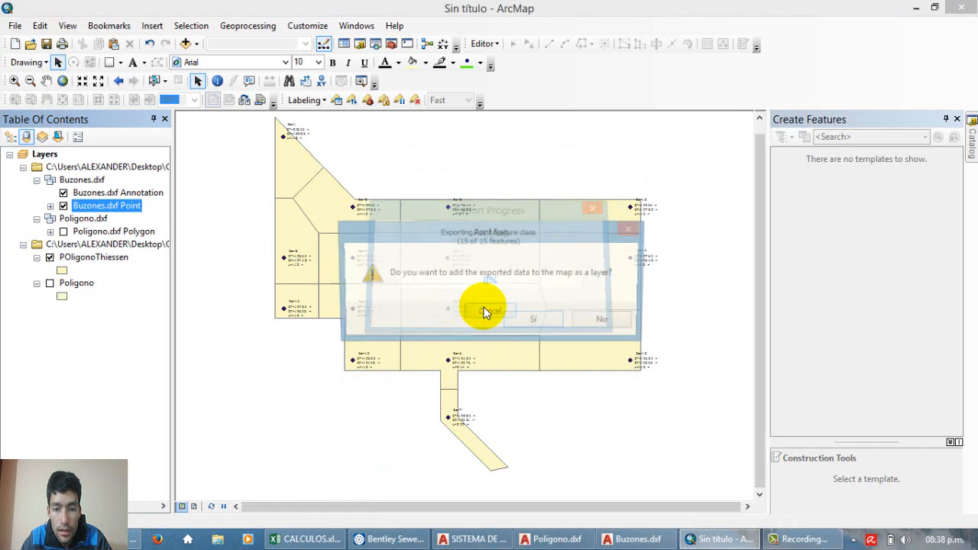
{"action": "left_click", "coordinate": [543, 327]}
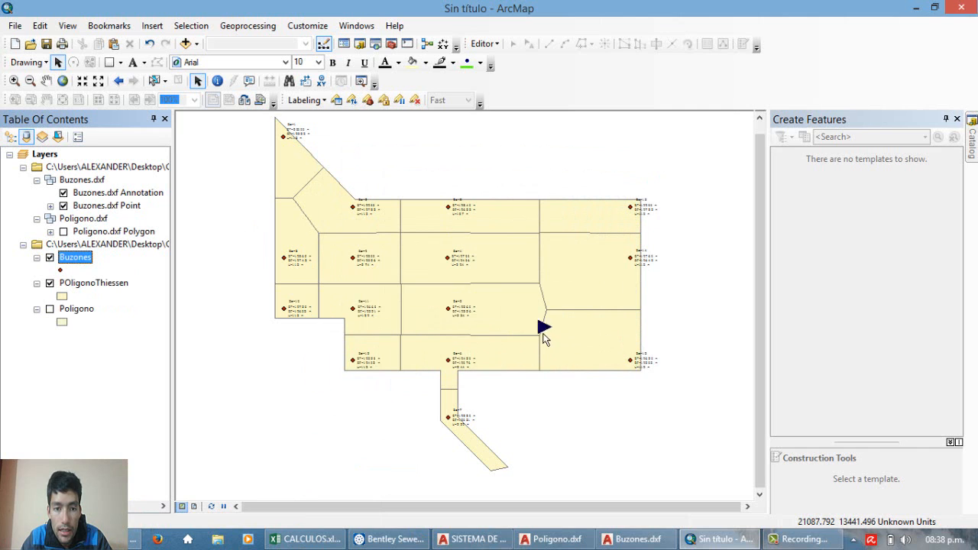
Step: Hide the Buzones.dxf Point layer and check the exported Buzones points over the Thiessen polygons
{"action": "left_click", "coordinate": [63, 206]}
{"action": "scroll", "coordinate": [354, 256], "scroll_direction": "up", "scroll_amount": 2}
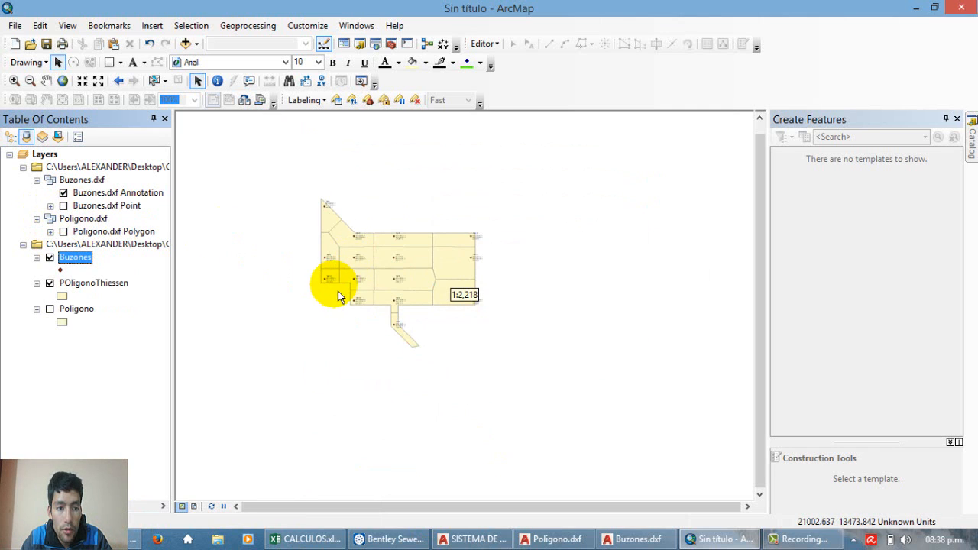
{"action": "scroll", "coordinate": [340, 297], "scroll_direction": "down", "scroll_amount": 3}
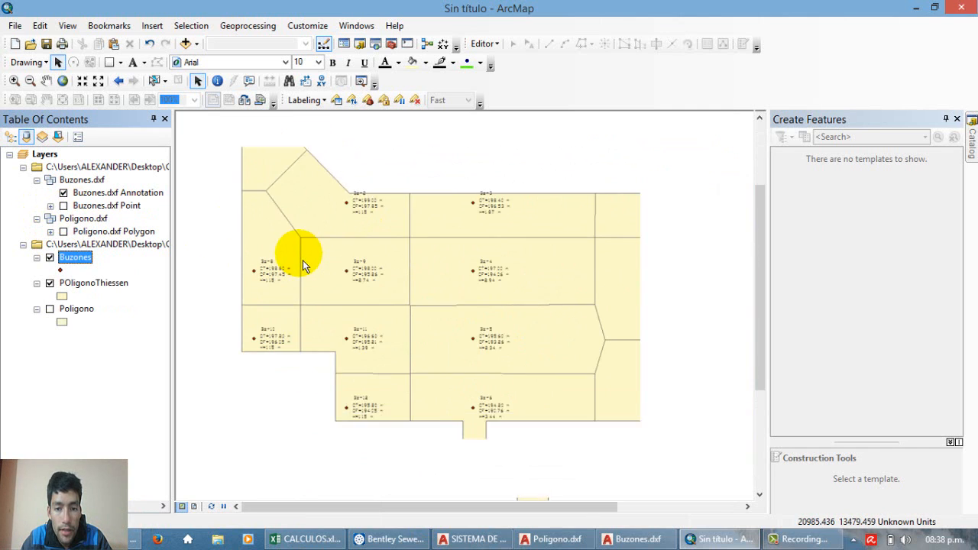
{"action": "scroll", "coordinate": [393, 263], "scroll_direction": "up", "scroll_amount": 3}
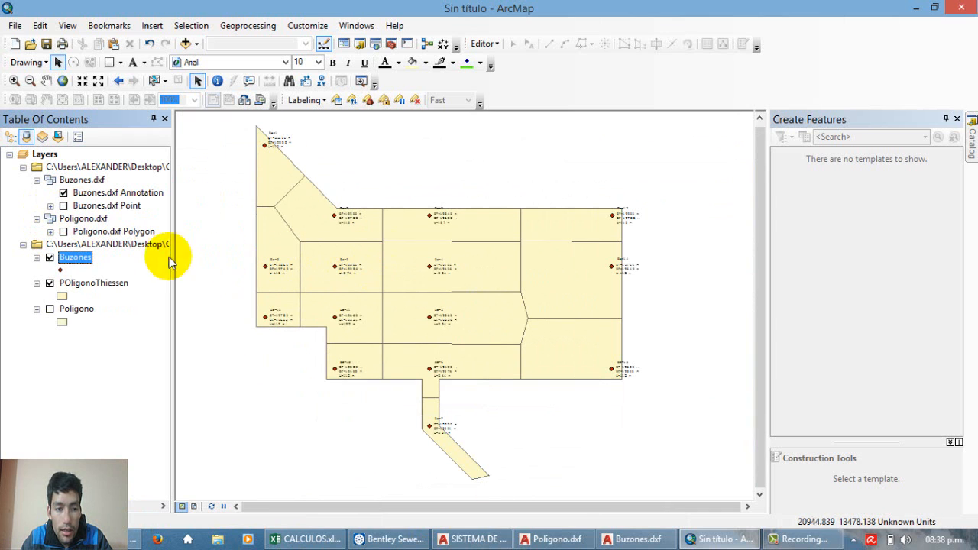
Step: Open the attribute table of the Buzones layer and examine the FID numbering of its points
{"action": "right_click", "coordinate": [84, 257]}
{"action": "left_click", "coordinate": [137, 260]}
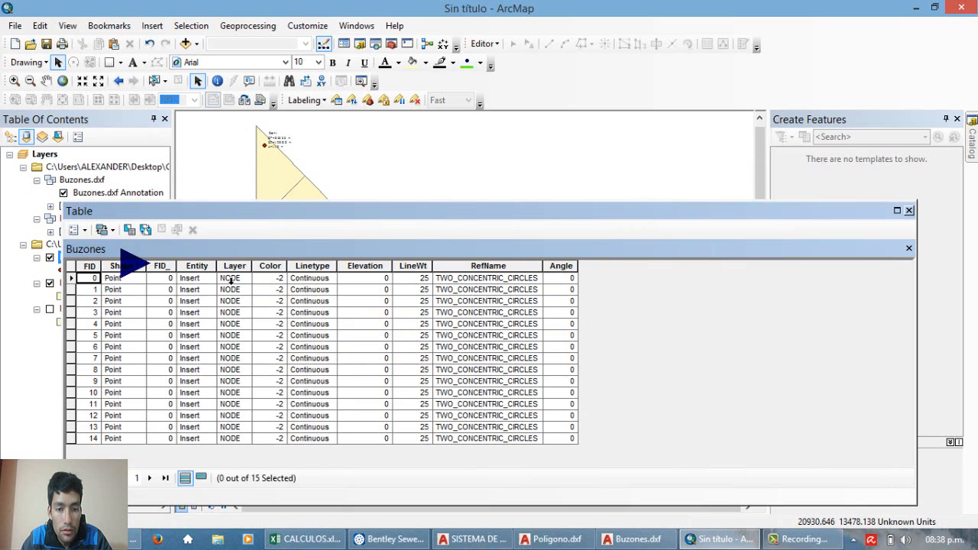
{"action": "left_click", "coordinate": [88, 268]}
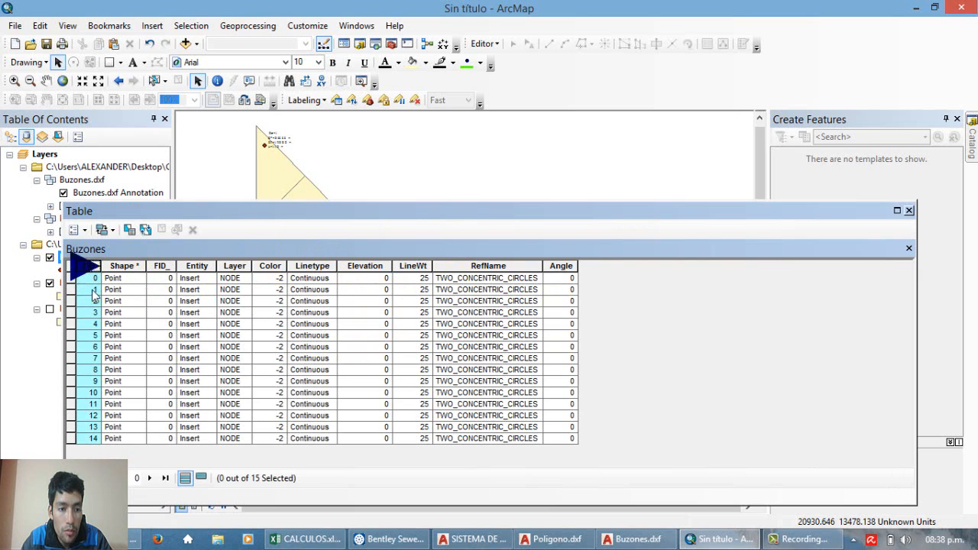
{"action": "left_click", "coordinate": [89, 268]}
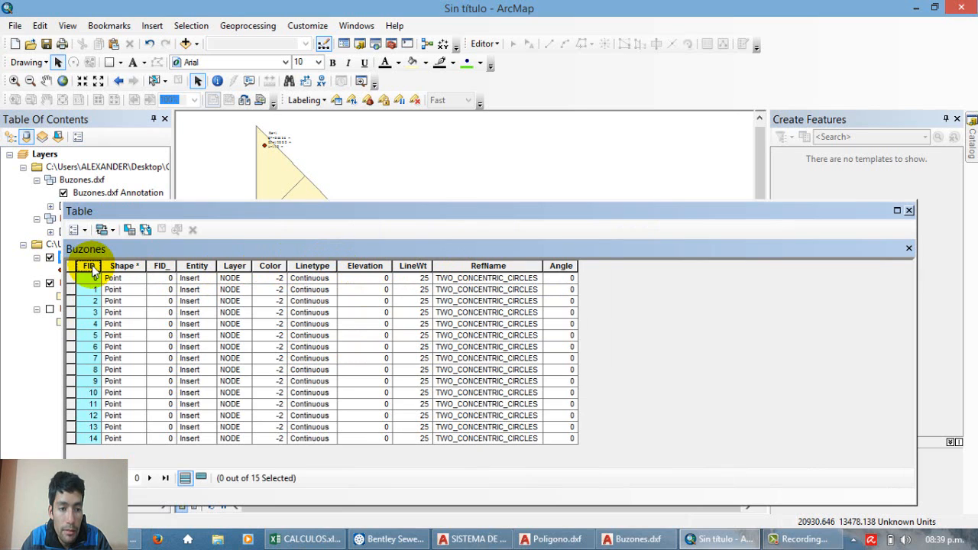
{"action": "left_click", "coordinate": [94, 326]}
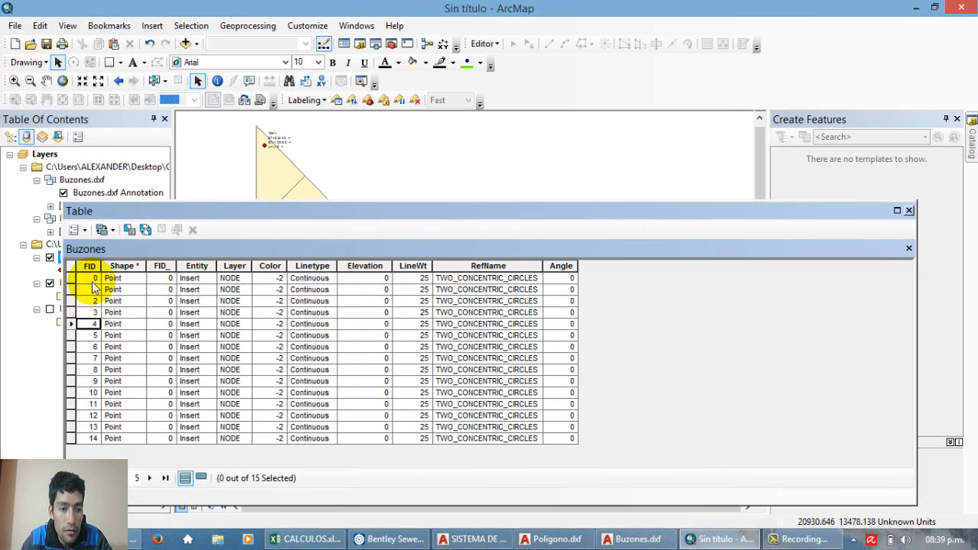
{"action": "left_click", "coordinate": [87, 332]}
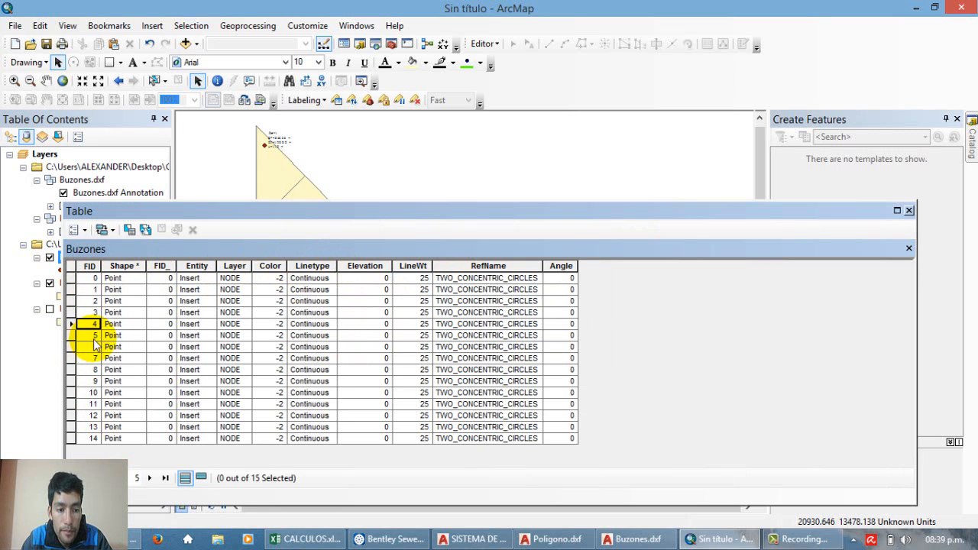
{"action": "left_click_drag", "start_coordinate": [572, 252], "coordinate": [597, 214]}
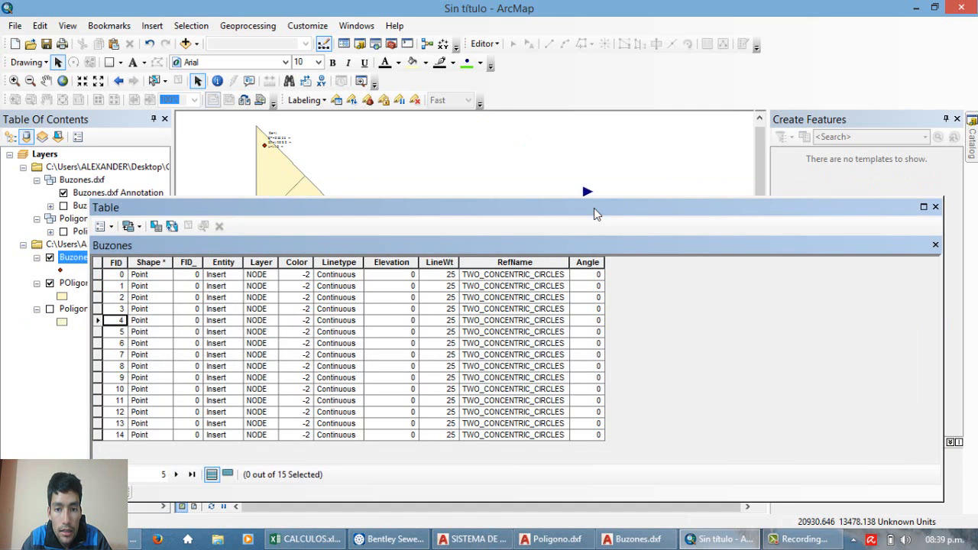
{"action": "left_click", "coordinate": [123, 277]}
{"action": "left_click", "coordinate": [121, 318]}
{"action": "left_click", "coordinate": [124, 359]}
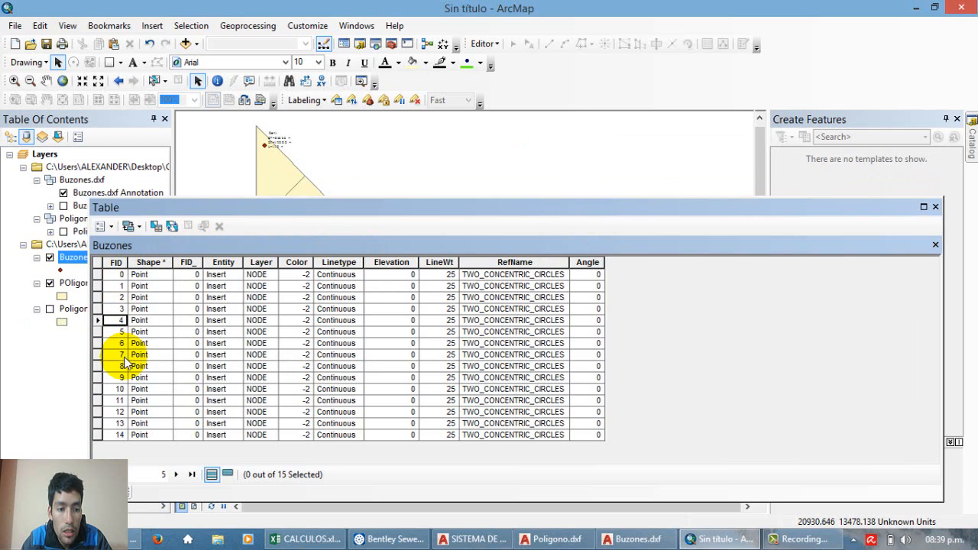
Step: Zoom to the FID 0 and FID 1 points to compare them with their manhole labels, and clear the selection
{"action": "left_click", "coordinate": [121, 274]}
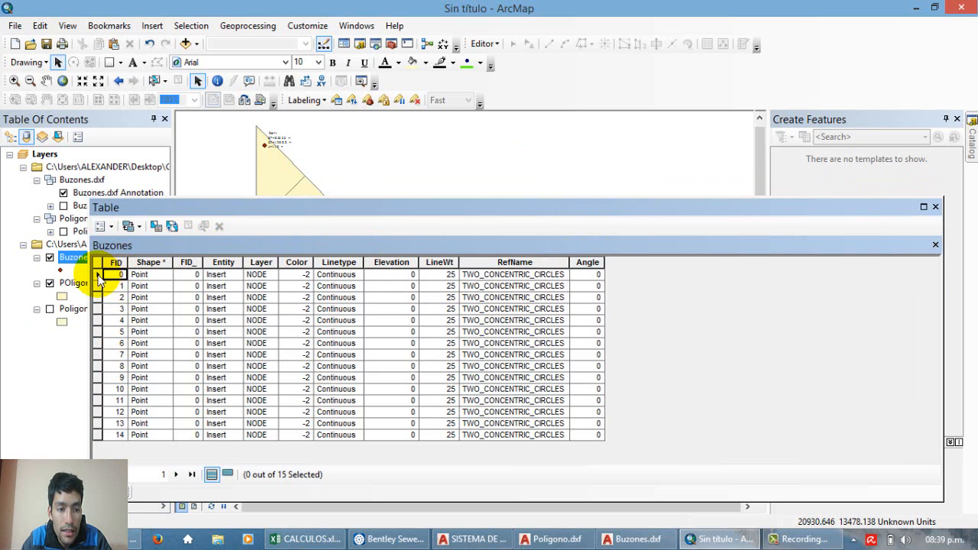
{"action": "left_click", "coordinate": [98, 277]}
{"action": "left_click", "coordinate": [353, 160]}
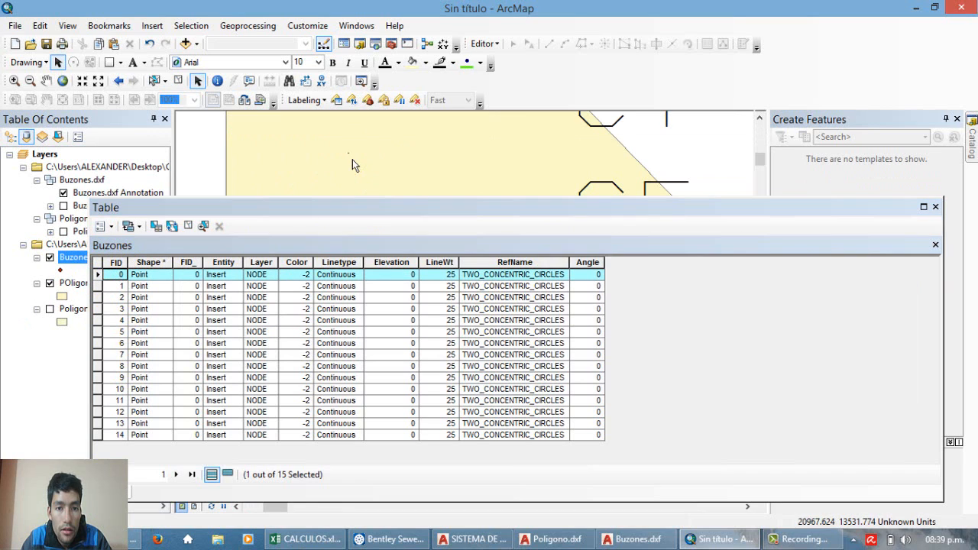
{"action": "scroll", "coordinate": [351, 169], "scroll_direction": "down", "scroll_amount": 3}
{"action": "scroll", "coordinate": [354, 173], "scroll_direction": "up", "scroll_amount": 3}
{"action": "scroll", "coordinate": [354, 171], "scroll_direction": "down", "scroll_amount": 2}
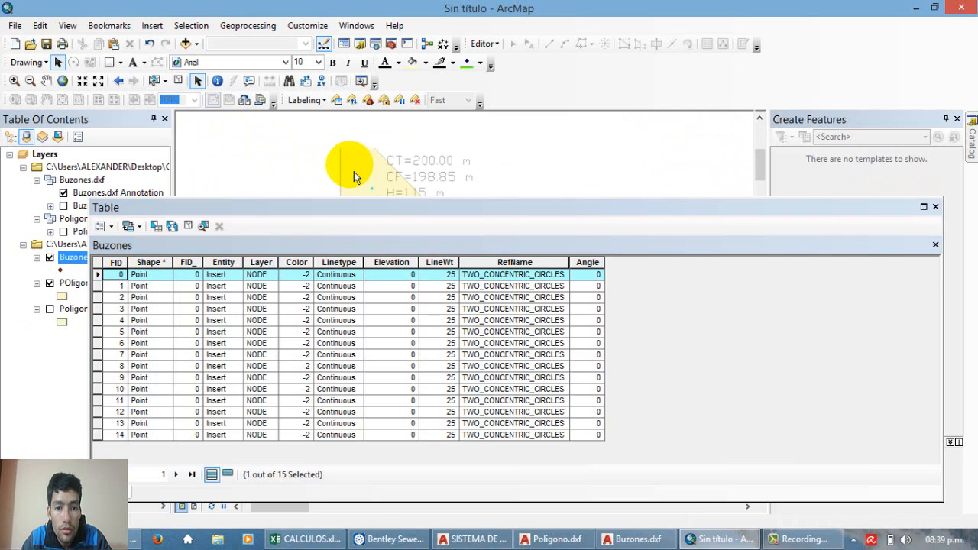
{"action": "scroll", "coordinate": [360, 189], "scroll_direction": "up", "scroll_amount": 1}
{"action": "scroll", "coordinate": [379, 193], "scroll_direction": "down", "scroll_amount": 1}
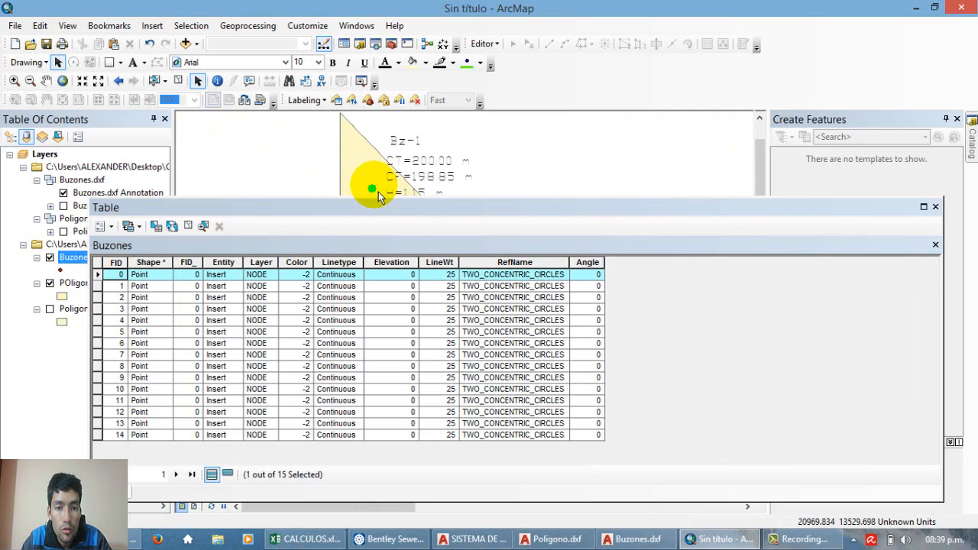
{"action": "double_click", "coordinate": [100, 288]}
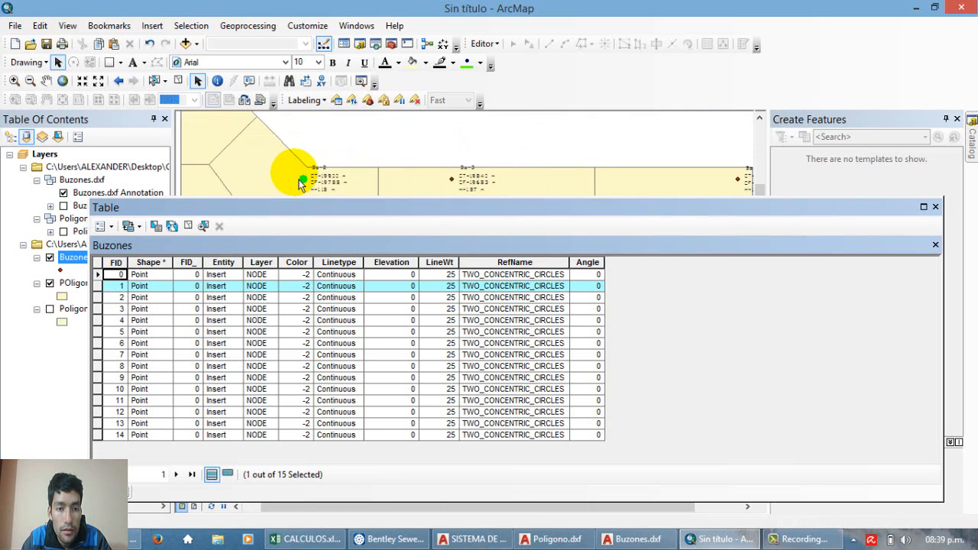
{"action": "scroll", "coordinate": [299, 180], "scroll_direction": "up", "scroll_amount": 2}
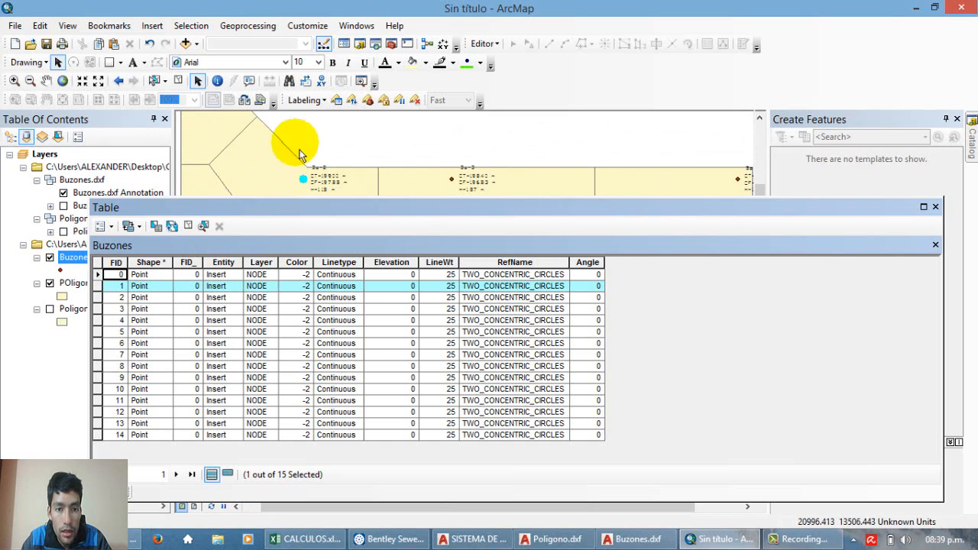
{"action": "left_click", "coordinate": [935, 207]}
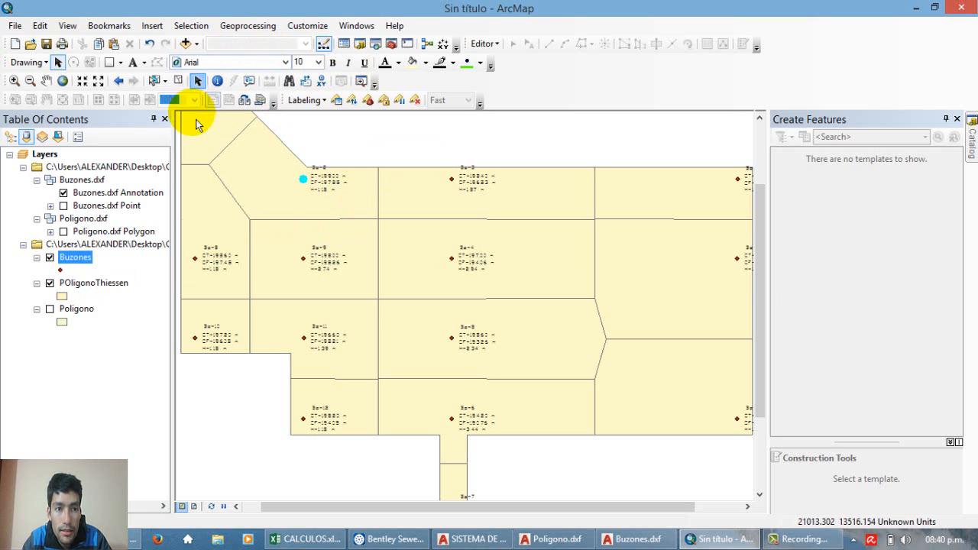
{"action": "left_click", "coordinate": [178, 80]}
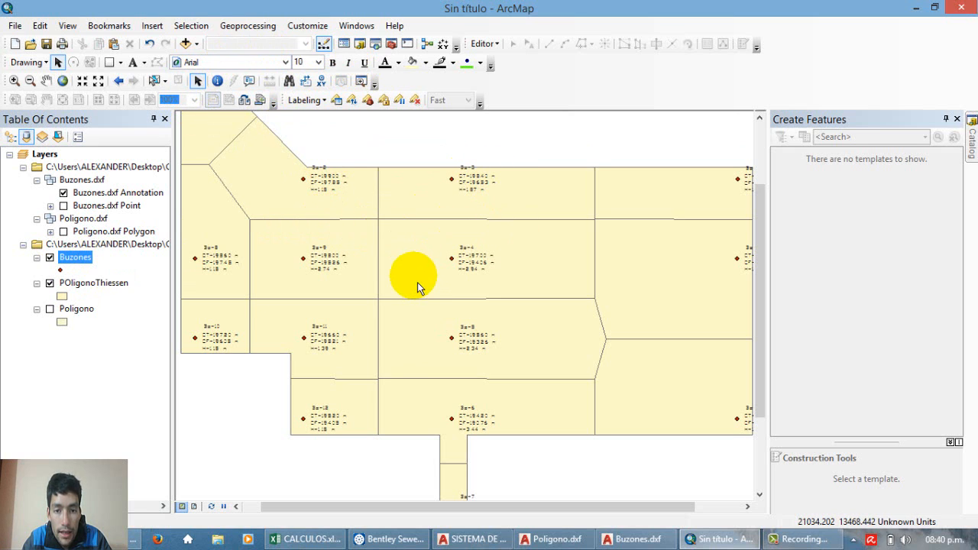
Step: Start an Intersect with the Buzones and POligonoThiessen layers as input features
{"action": "scroll", "coordinate": [418, 282], "scroll_direction": "up", "scroll_amount": 3}
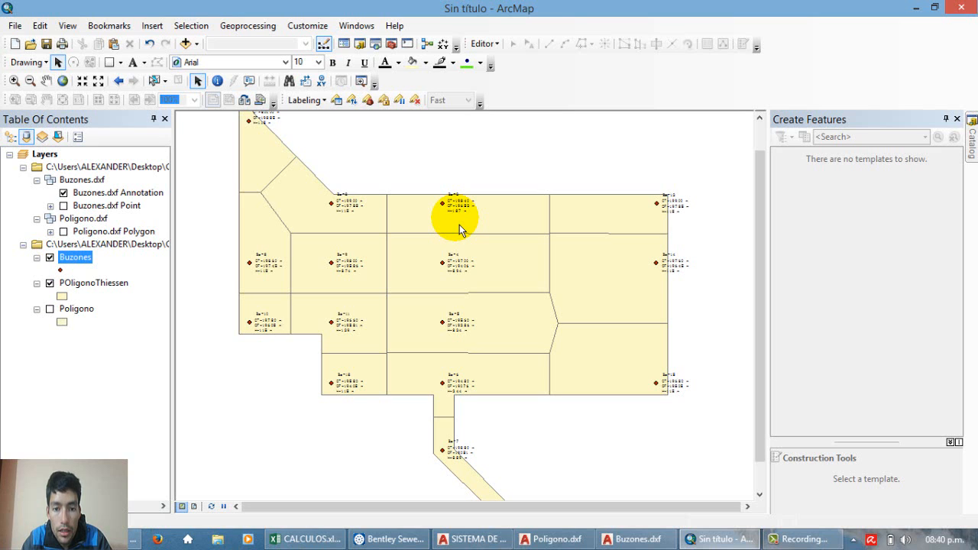
{"action": "scroll", "coordinate": [460, 224], "scroll_direction": "down", "scroll_amount": 1}
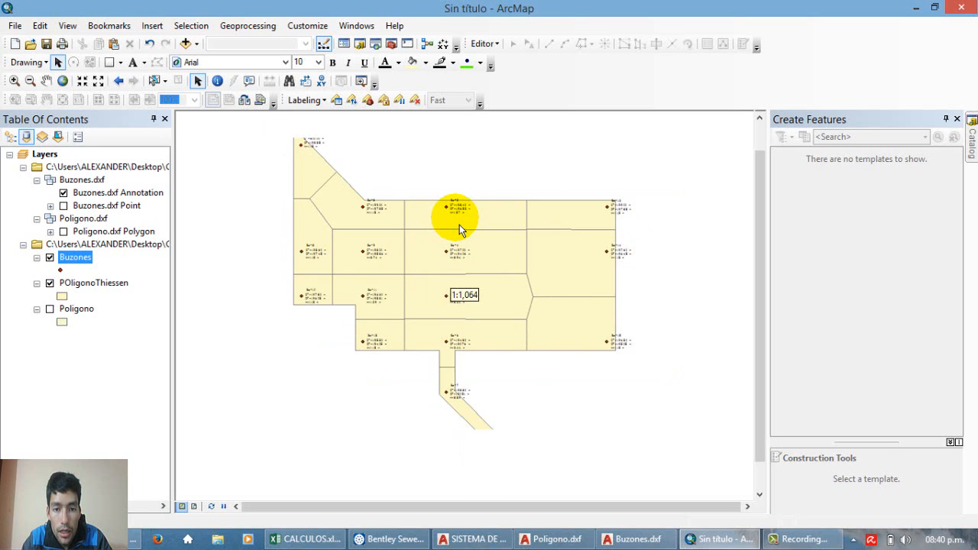
{"action": "scroll", "coordinate": [459, 225], "scroll_direction": "up", "scroll_amount": 1}
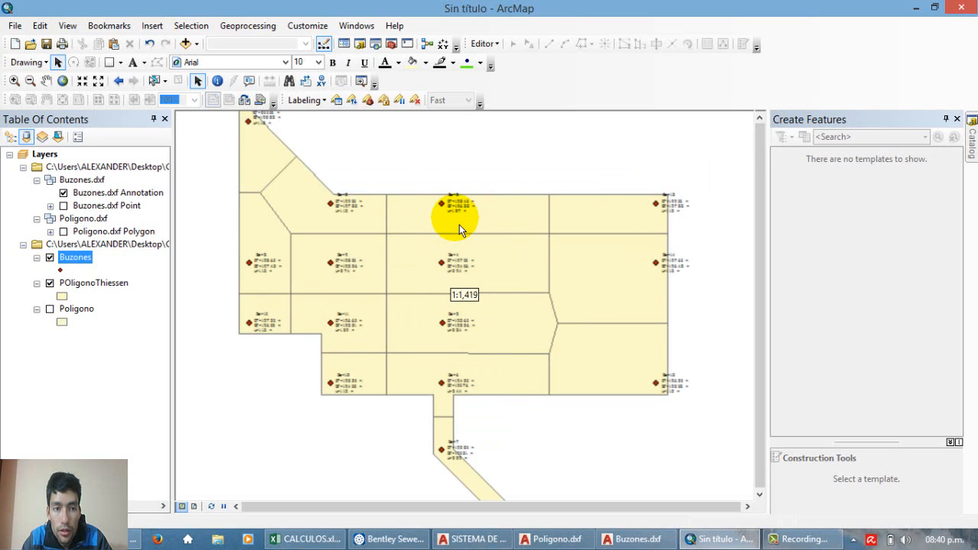
{"action": "left_click", "coordinate": [244, 25]}
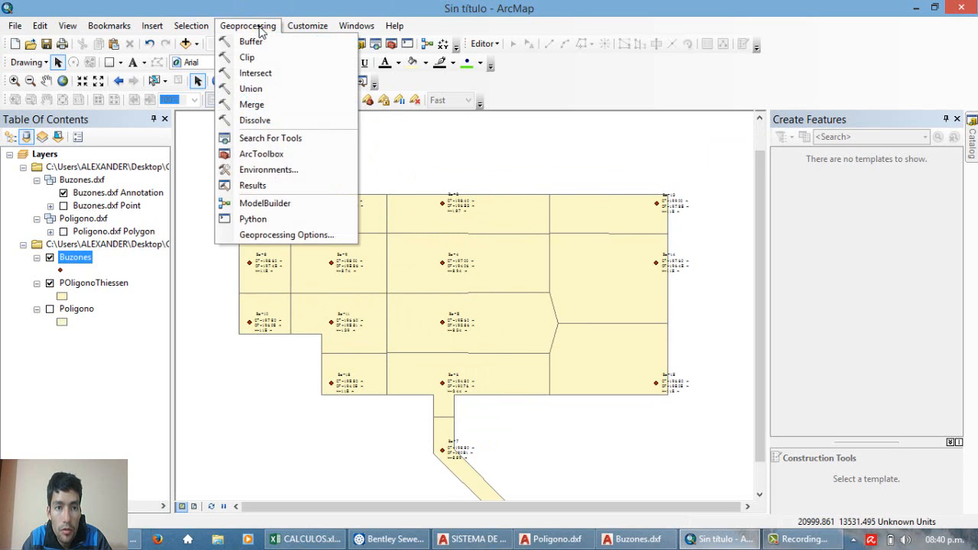
{"action": "left_click", "coordinate": [277, 74]}
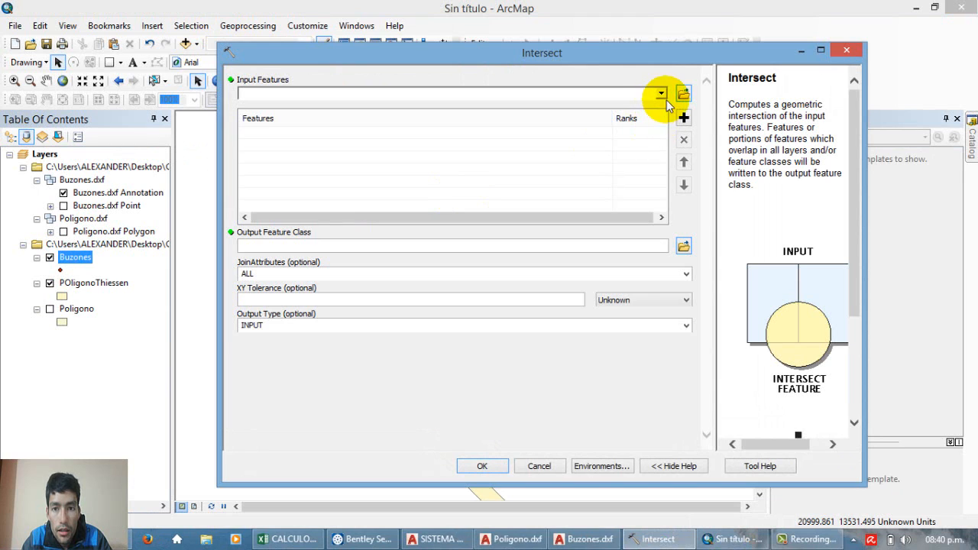
{"action": "left_click", "coordinate": [662, 95]}
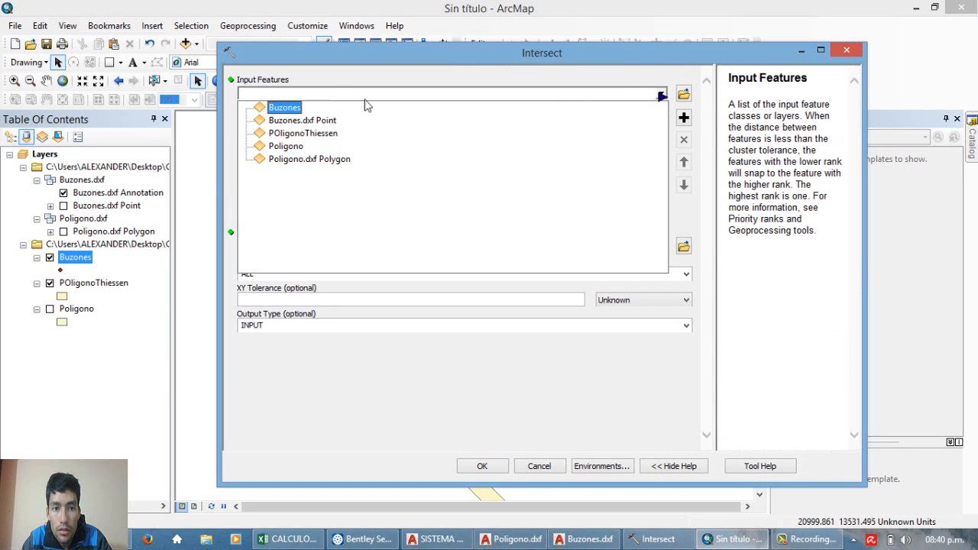
{"action": "left_click", "coordinate": [283, 108]}
{"action": "left_click", "coordinate": [661, 94]}
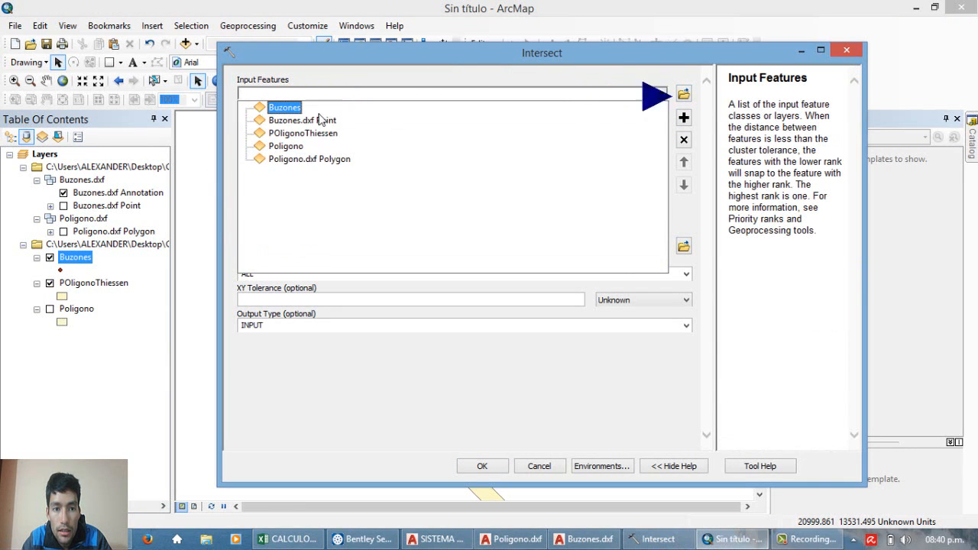
{"action": "left_click", "coordinate": [290, 136]}
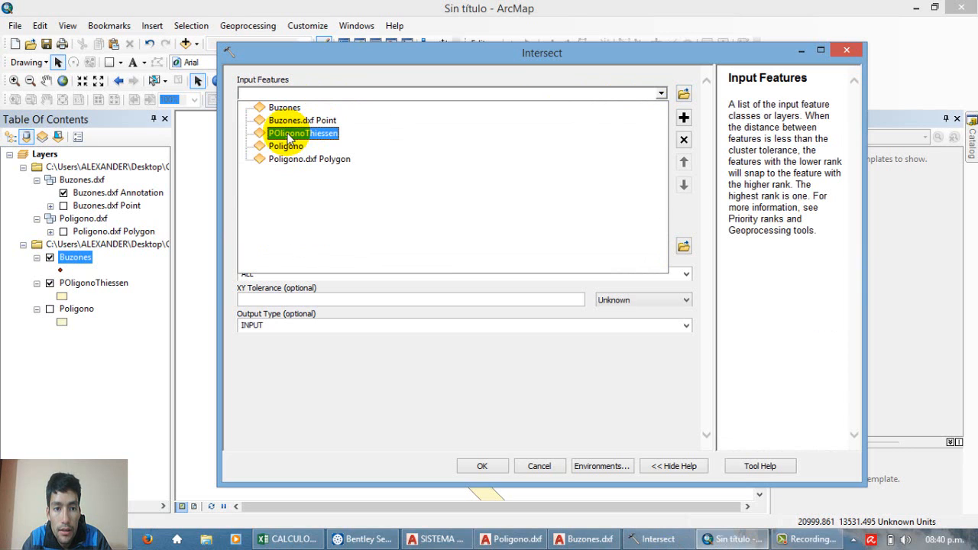
Step: Set the Intersect output to a feature class named Areas in the SHAPE folder and run the tool
{"action": "left_click", "coordinate": [683, 246]}
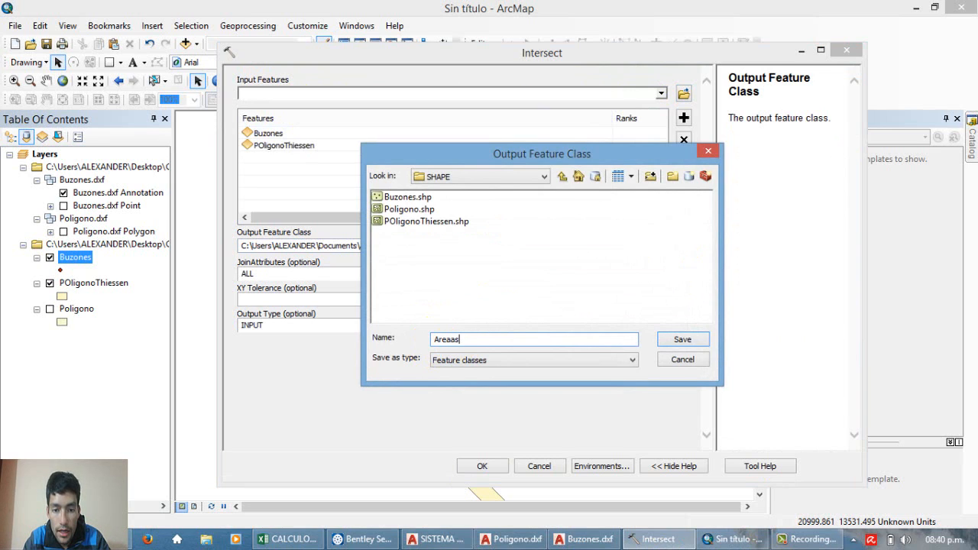
{"action": "left_click", "coordinate": [683, 339]}
{"action": "left_click", "coordinate": [483, 466]}
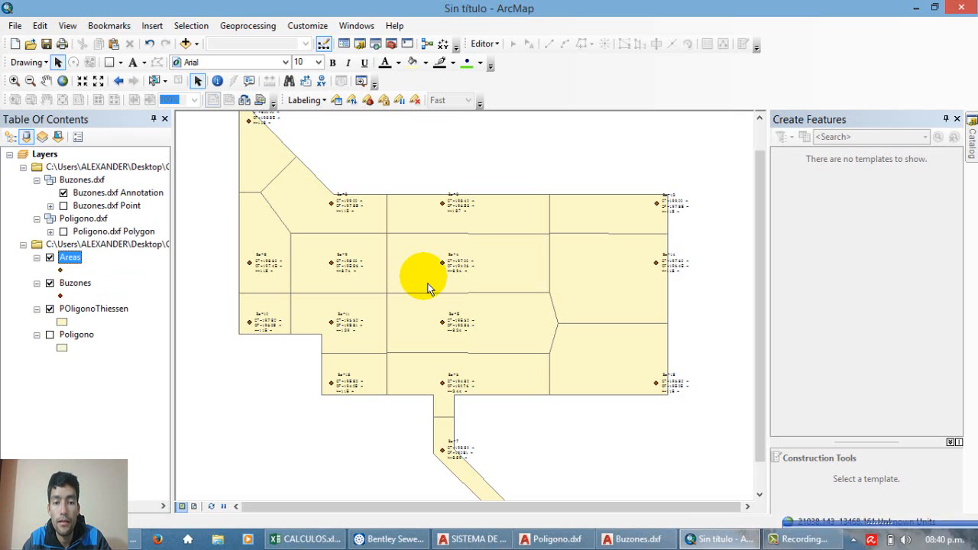
Step: Hide the POligonoThiessen and Buzones layers and check the Areas points against the manhole labels
{"action": "left_click", "coordinate": [50, 309]}
{"action": "left_click", "coordinate": [50, 283]}
{"action": "scroll", "coordinate": [416, 249], "scroll_direction": "down", "scroll_amount": 5}
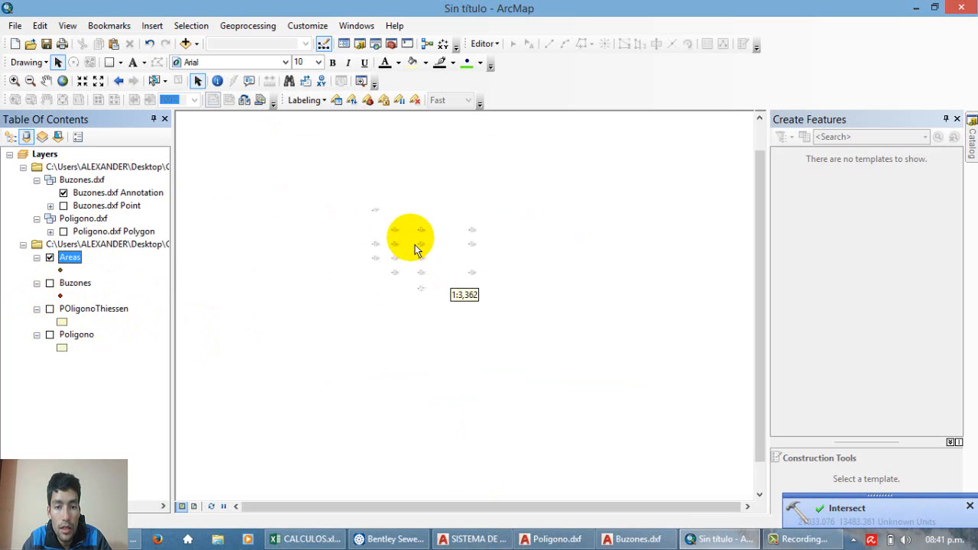
{"action": "scroll", "coordinate": [416, 249], "scroll_direction": "up", "scroll_amount": 5}
{"action": "scroll", "coordinate": [415, 249], "scroll_direction": "up", "scroll_amount": 2}
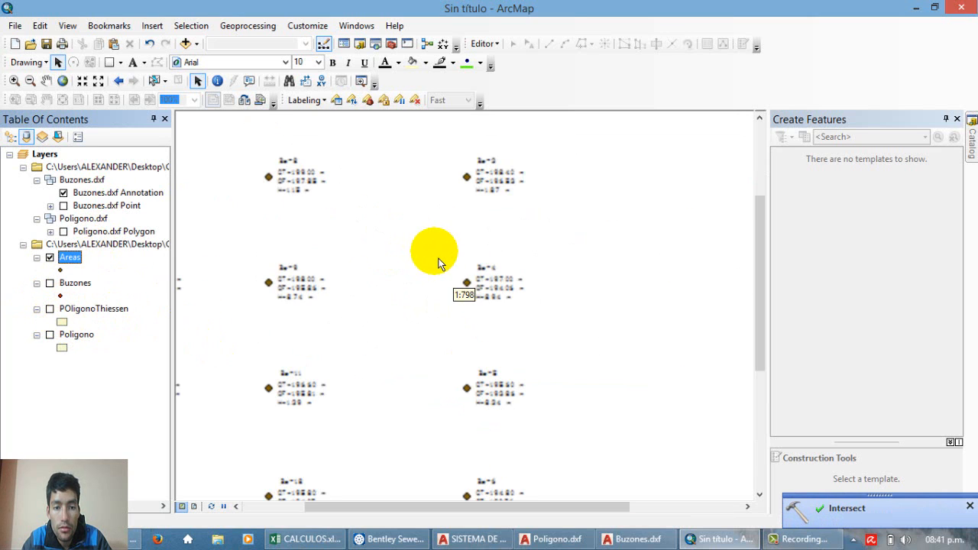
{"action": "scroll", "coordinate": [467, 297], "scroll_direction": "down", "scroll_amount": 3}
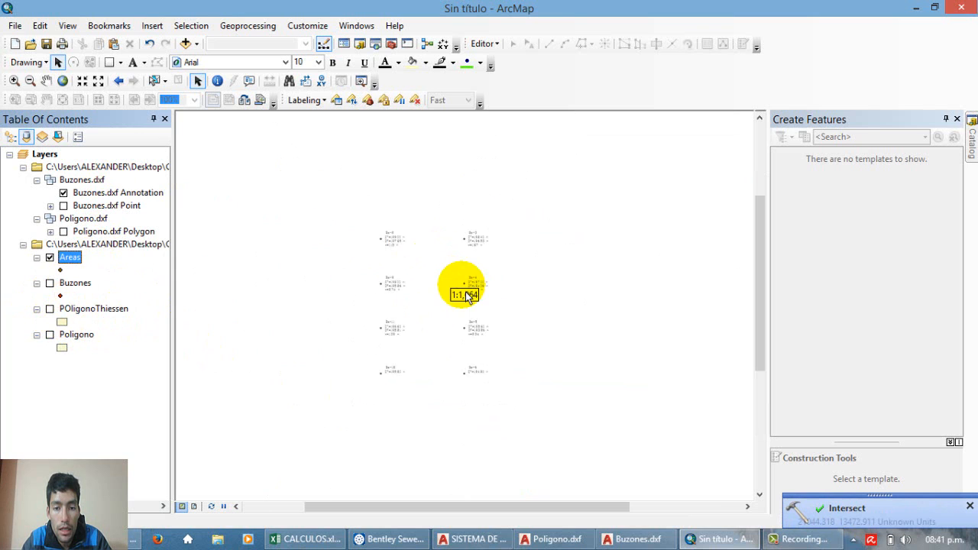
{"action": "scroll", "coordinate": [467, 296], "scroll_direction": "up", "scroll_amount": 5}
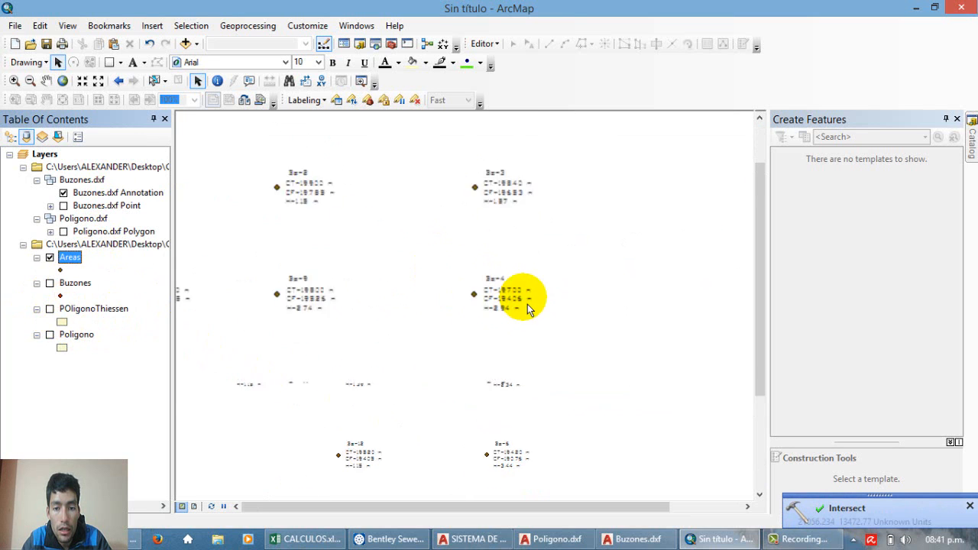
{"action": "scroll", "coordinate": [527, 304], "scroll_direction": "down", "scroll_amount": 3}
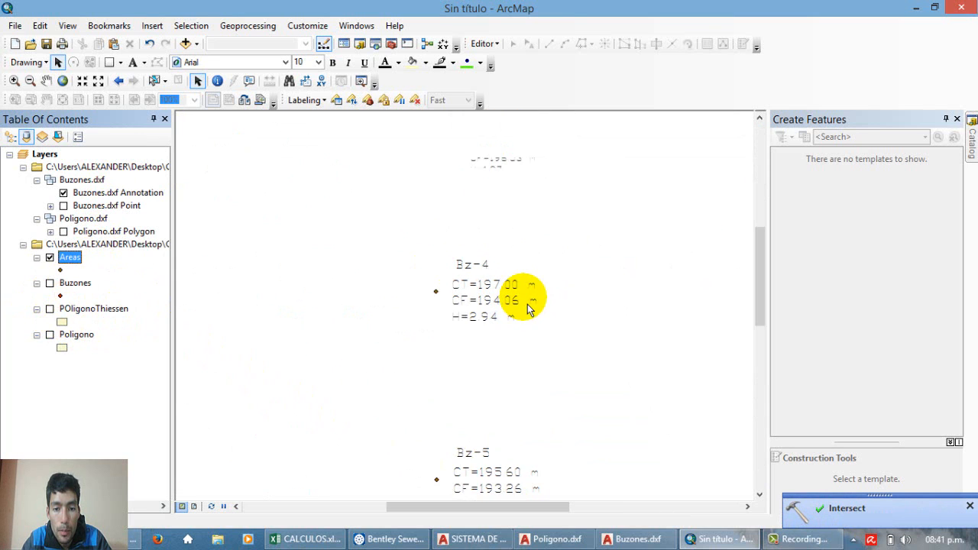
Step: Open the attribute table of the Areas layer and examine its Area_Km2 values
{"action": "right_click", "coordinate": [70, 258]}
{"action": "left_click", "coordinate": [159, 260]}
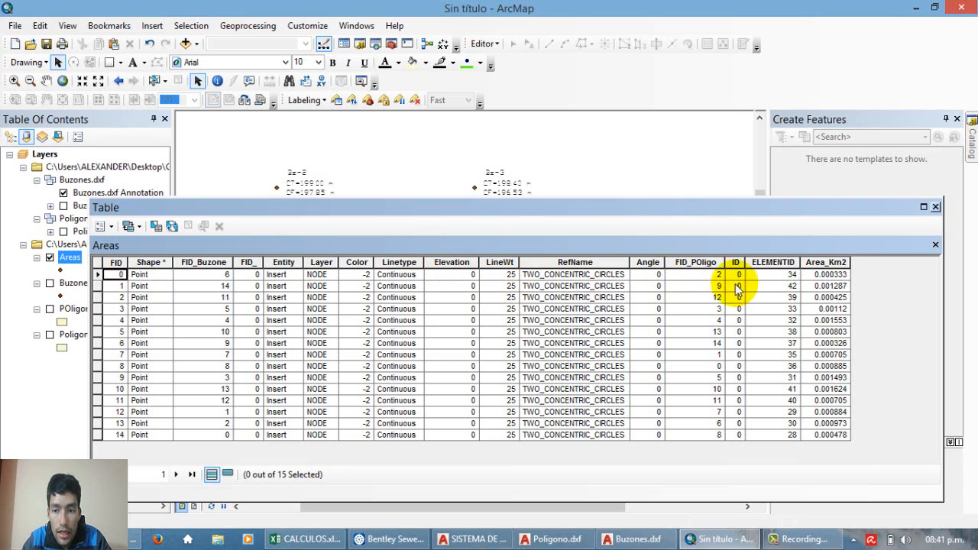
{"action": "left_click", "coordinate": [832, 276]}
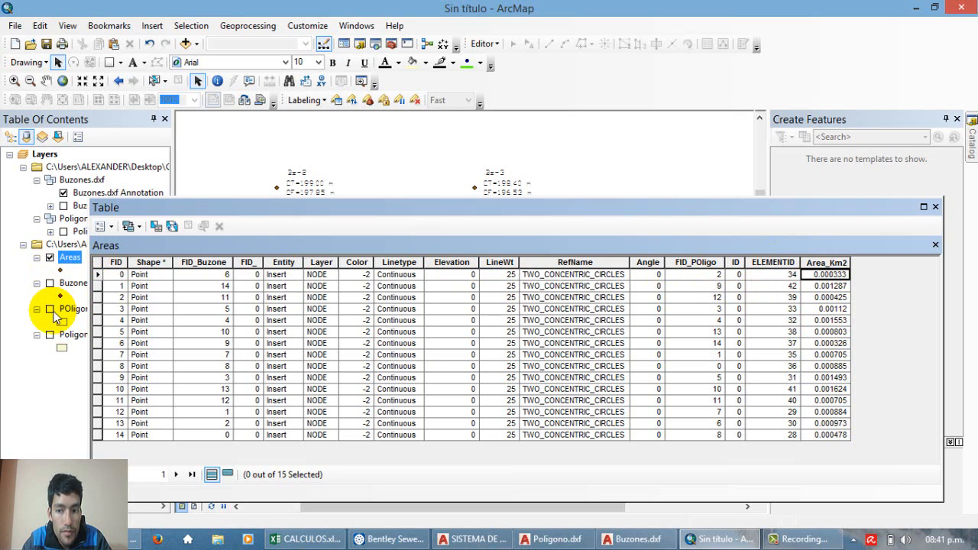
Step: Zoom to the points with FID_Buzone 6 and 0 to compare them with their manhole labels, clearing the selection in between
{"action": "left_click", "coordinate": [208, 277]}
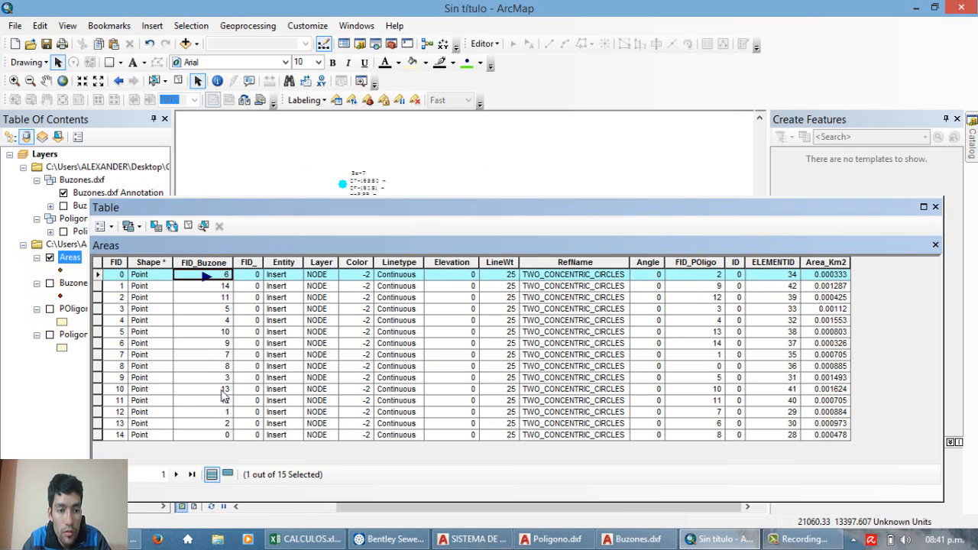
{"action": "left_click", "coordinate": [214, 321]}
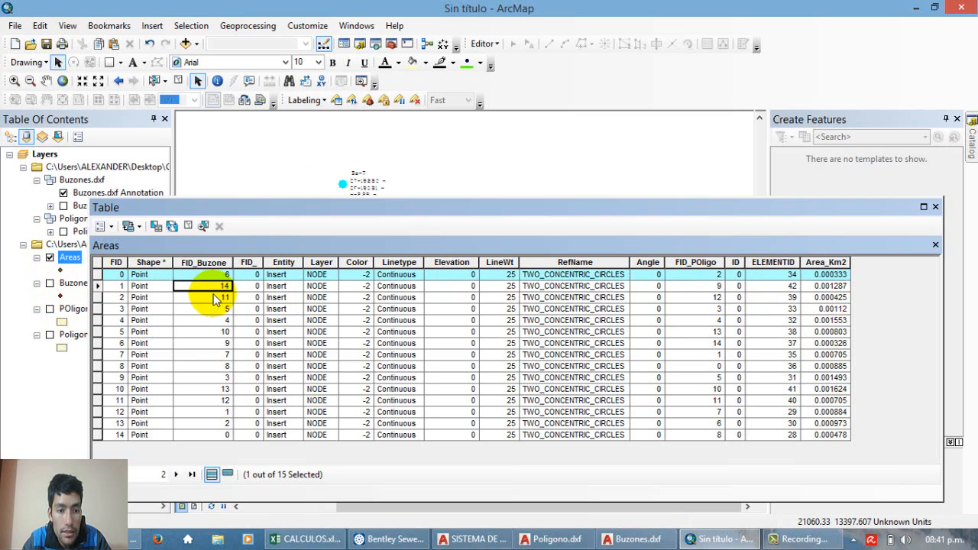
{"action": "left_click", "coordinate": [217, 321]}
{"action": "left_click", "coordinate": [188, 226]}
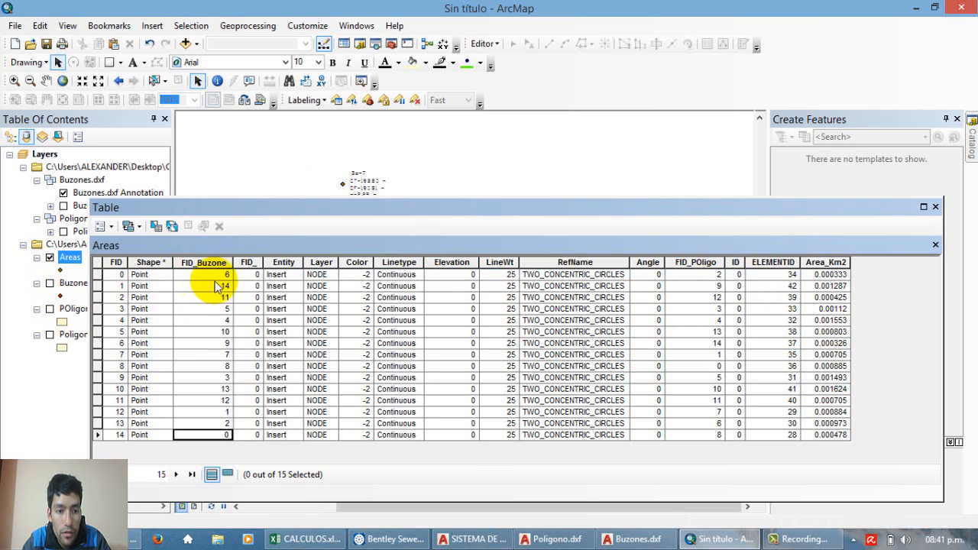
{"action": "left_click", "coordinate": [99, 435]}
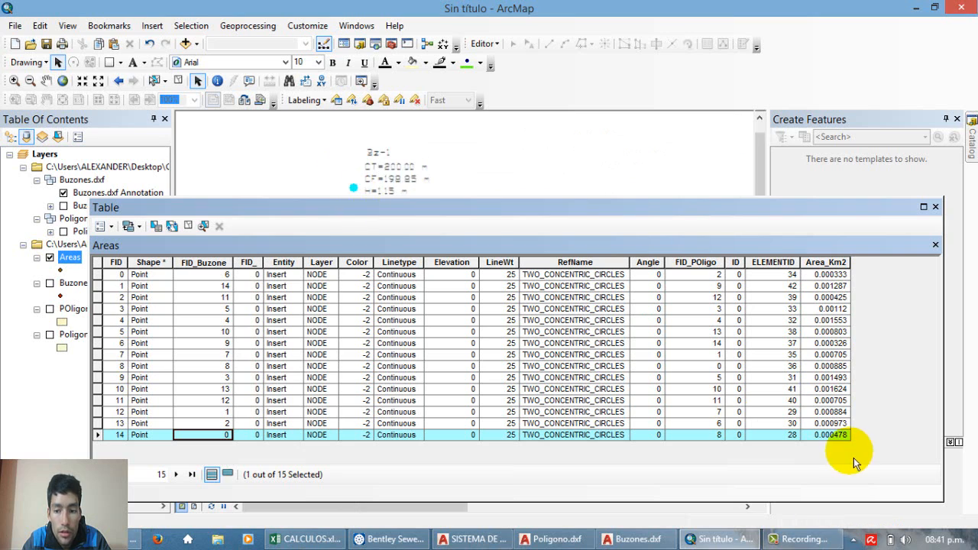
Step: Sort the Areas table in ascending order by FID_Buzone, clear the selection and review the matching Area_Km2 values
{"action": "right_click", "coordinate": [211, 265]}
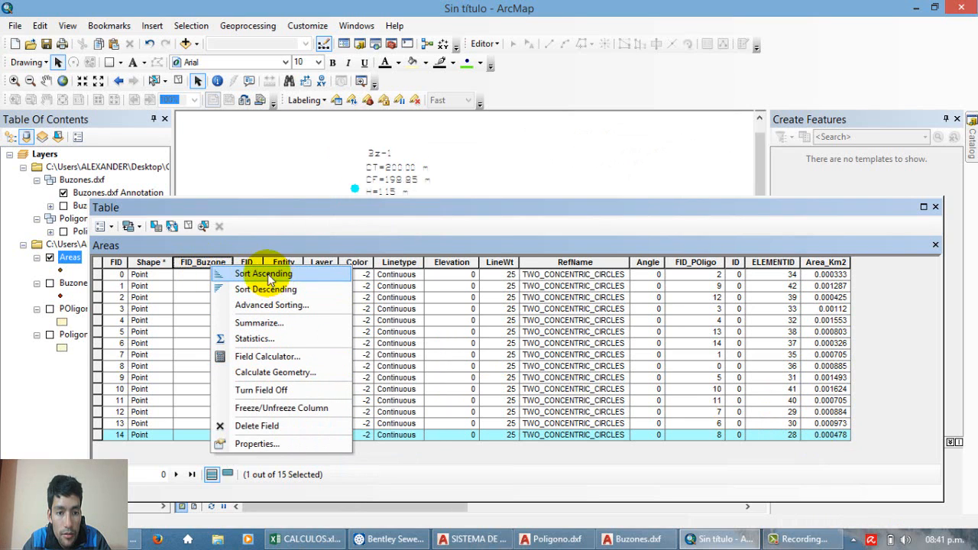
{"action": "left_click", "coordinate": [283, 273]}
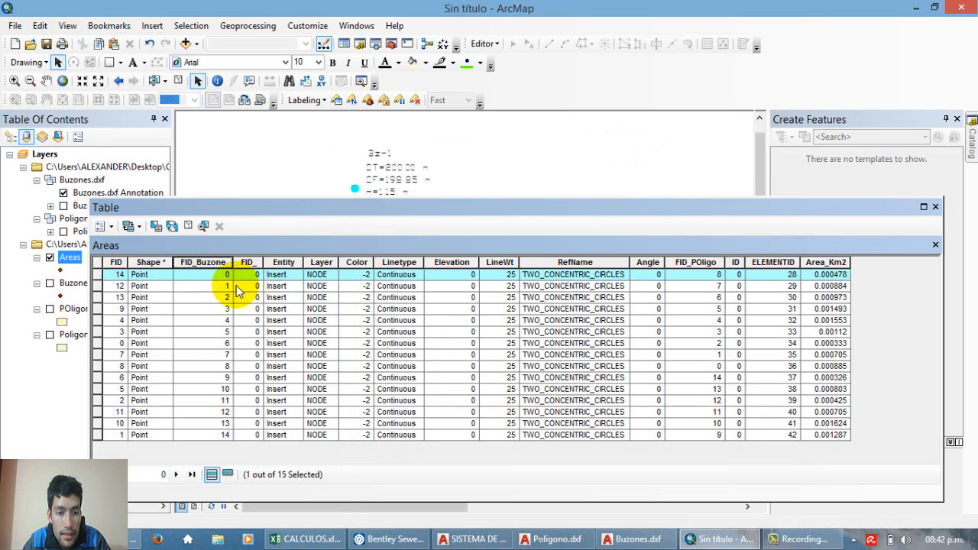
{"action": "left_click", "coordinate": [830, 276]}
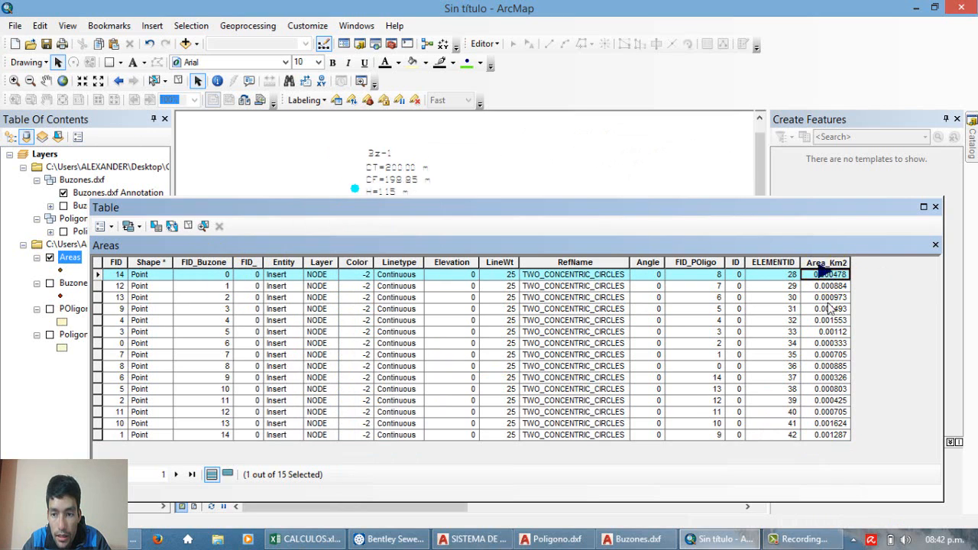
{"action": "left_click", "coordinate": [822, 298]}
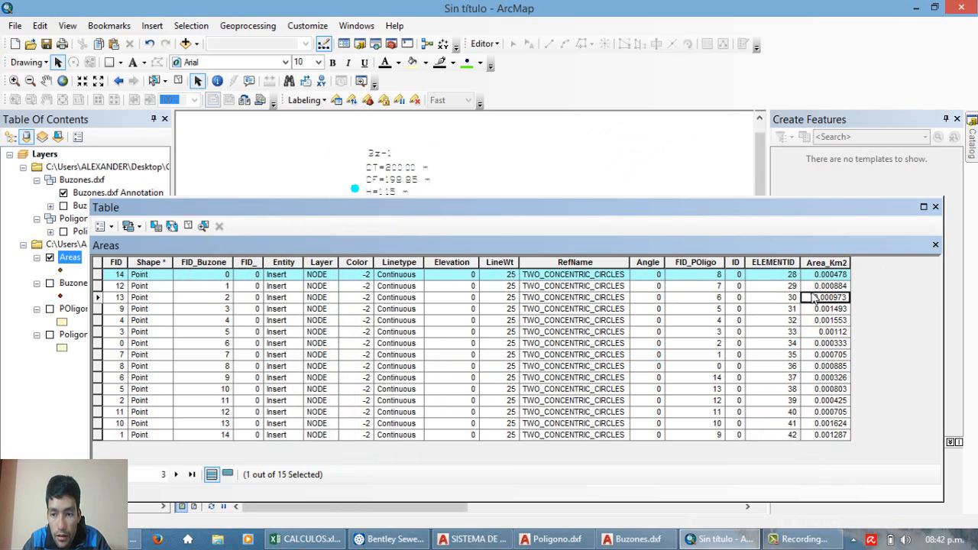
{"action": "left_click", "coordinate": [187, 228]}
{"action": "left_click", "coordinate": [218, 280]}
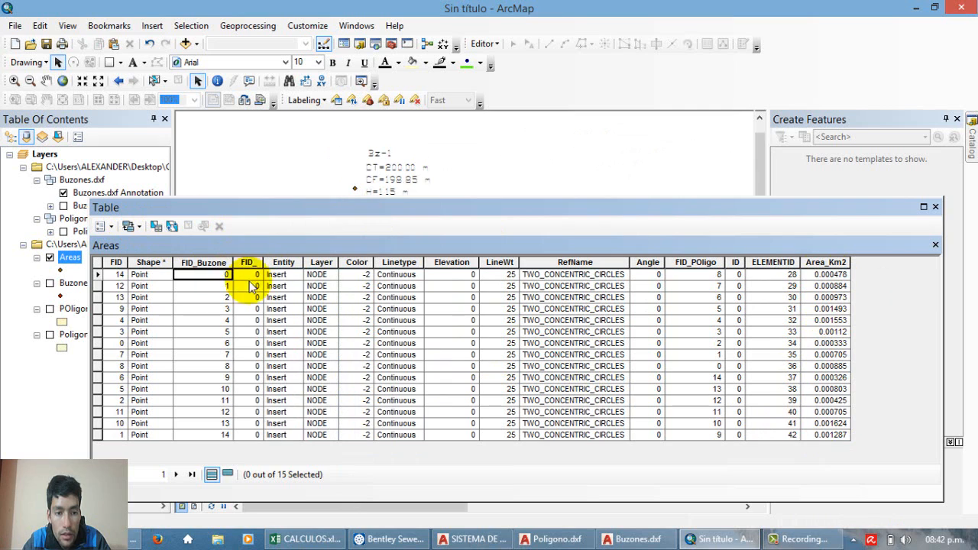
{"action": "left_click", "coordinate": [826, 275]}
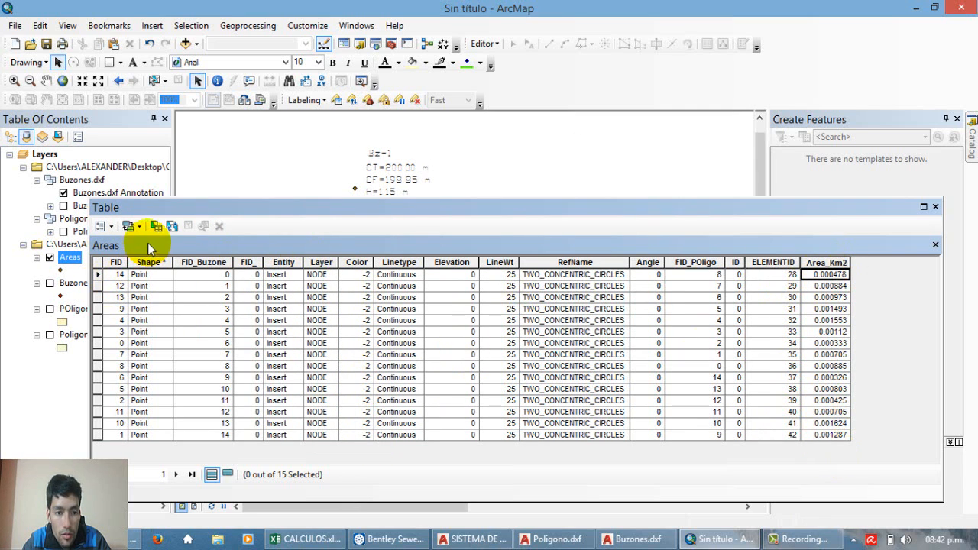
{"action": "left_click", "coordinate": [356, 332]}
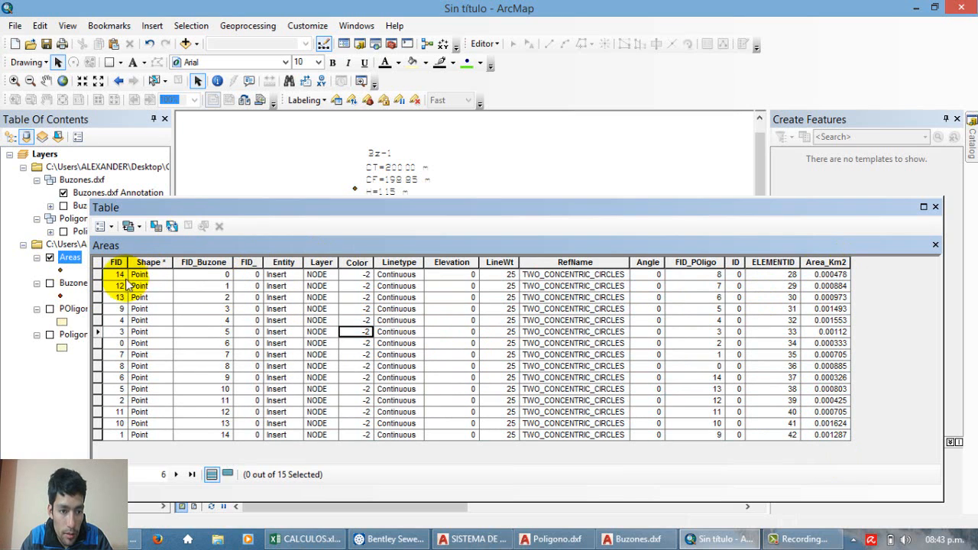
Step: Copy all records of the Areas table and paste them into CALCULOS.xlsx in Excel, starting at cell B25
{"action": "left_click_drag", "start_coordinate": [98, 277], "coordinate": [109, 451]}
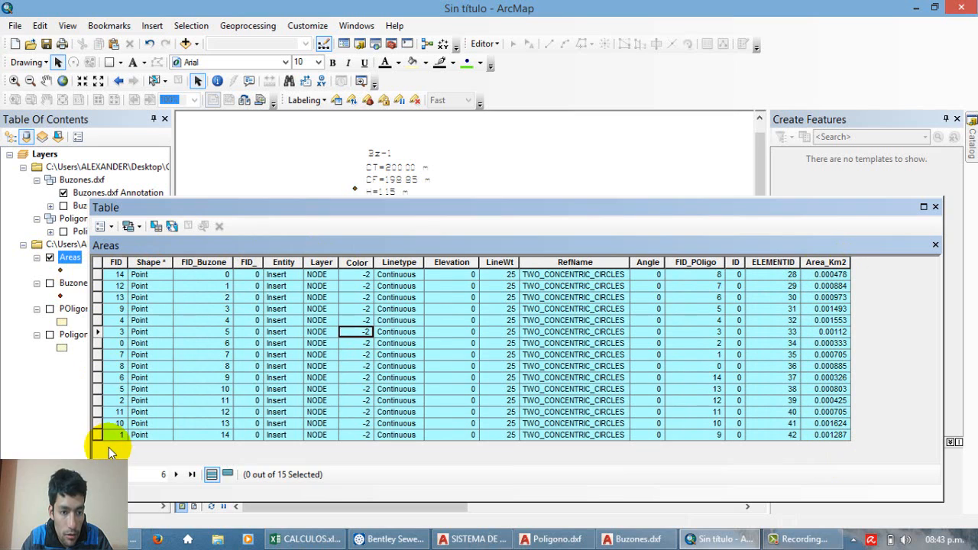
{"action": "right_click", "coordinate": [97, 277]}
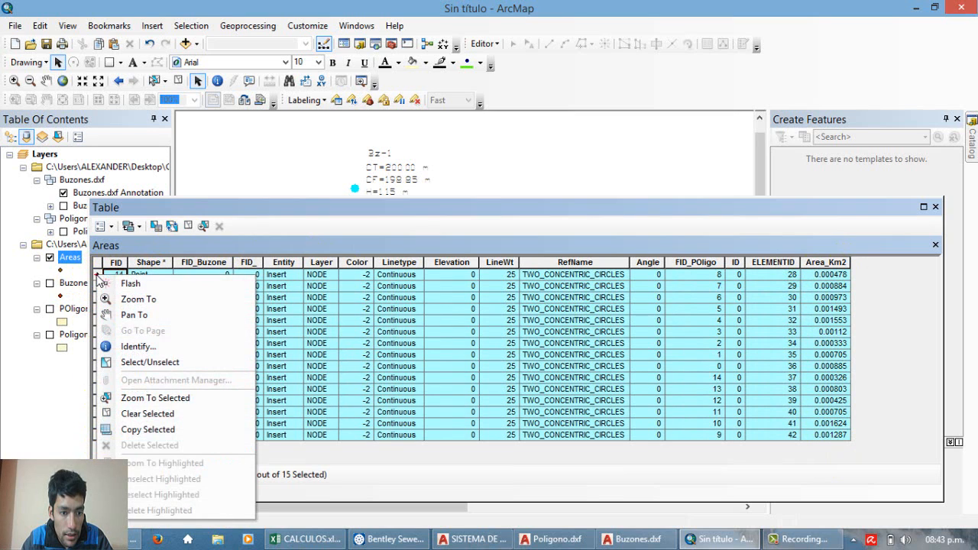
{"action": "left_click", "coordinate": [191, 432]}
{"action": "left_click", "coordinate": [306, 539]}
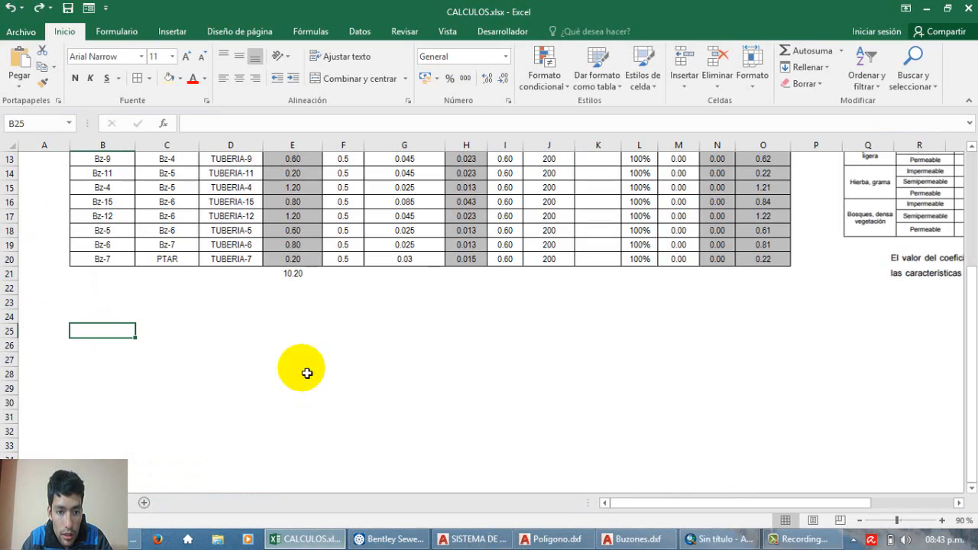
{"action": "right_click", "coordinate": [134, 344]}
{"action": "left_click", "coordinate": [115, 96]}
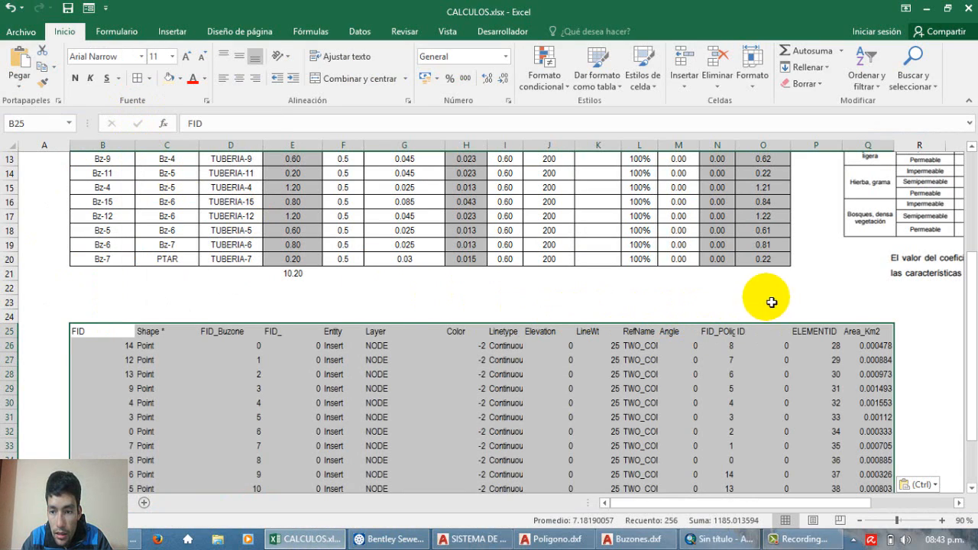
Step: Delete the contents of all pasted columns except FID_Buzone and Area_Km2
{"action": "scroll", "coordinate": [834, 456], "scroll_direction": "down", "scroll_amount": 1}
{"action": "scroll", "coordinate": [834, 456], "scroll_direction": "down", "scroll_amount": 1}
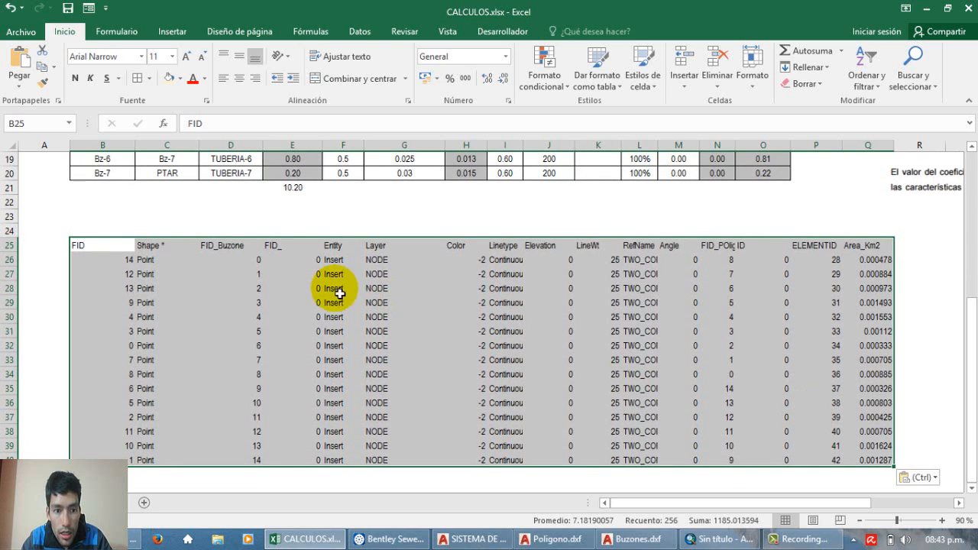
{"action": "left_click_drag", "start_coordinate": [118, 251], "coordinate": [173, 466]}
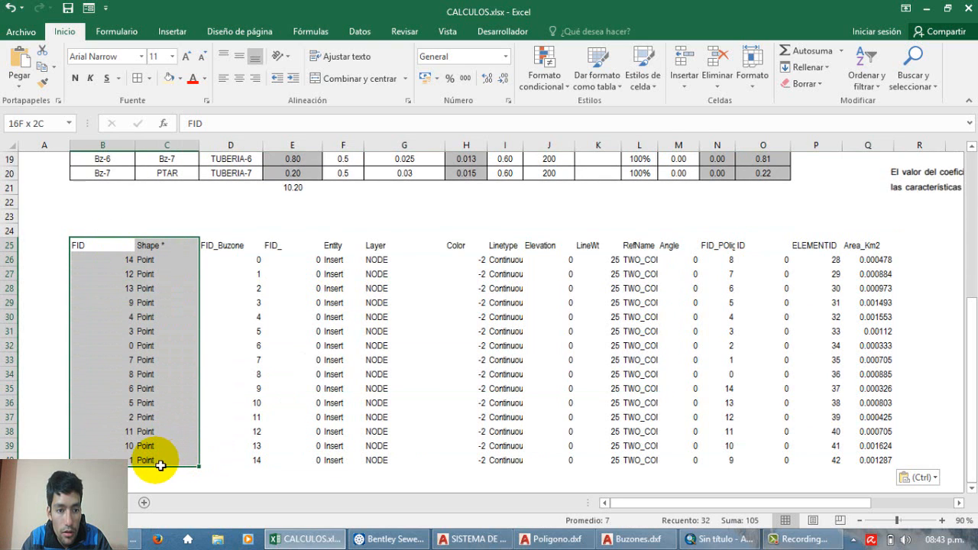
{"action": "key", "text": "Delete"}
{"action": "left_click_drag", "start_coordinate": [276, 247], "coordinate": [812, 474]}
{"action": "key", "text": "Delete"}
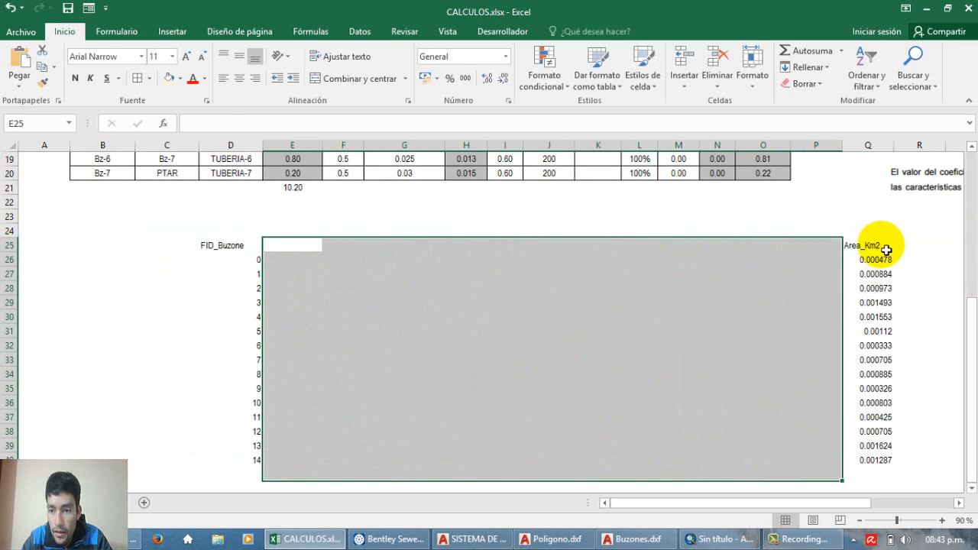
Step: Copy the Area_Km2 column from Q25:Q40 and paste it beside FID_Buzone, starting at cell E25
{"action": "left_click_drag", "start_coordinate": [879, 246], "coordinate": [873, 467]}
{"action": "key", "text": "ctrl+c"}
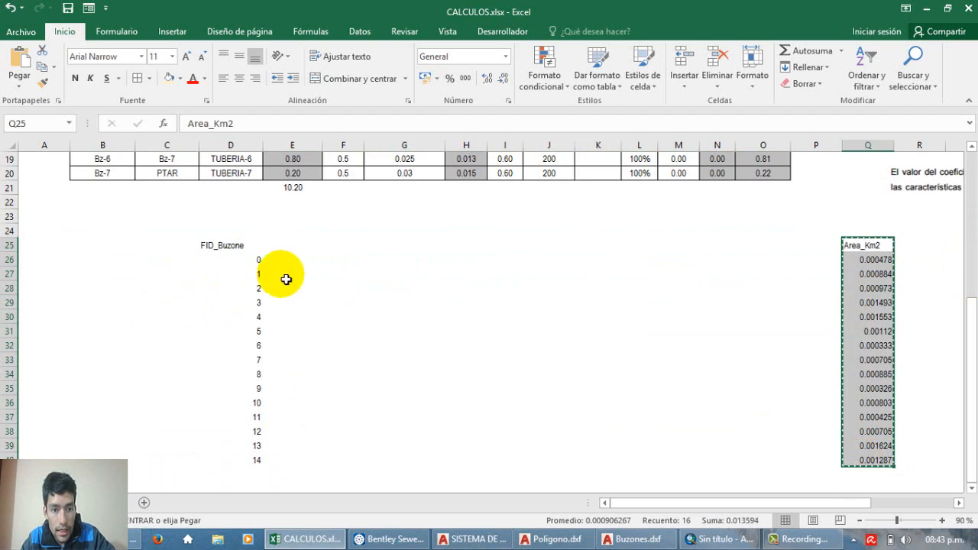
{"action": "left_click", "coordinate": [313, 245]}
{"action": "key", "text": "ctrl+v"}
{"action": "left_click", "coordinate": [395, 324]}
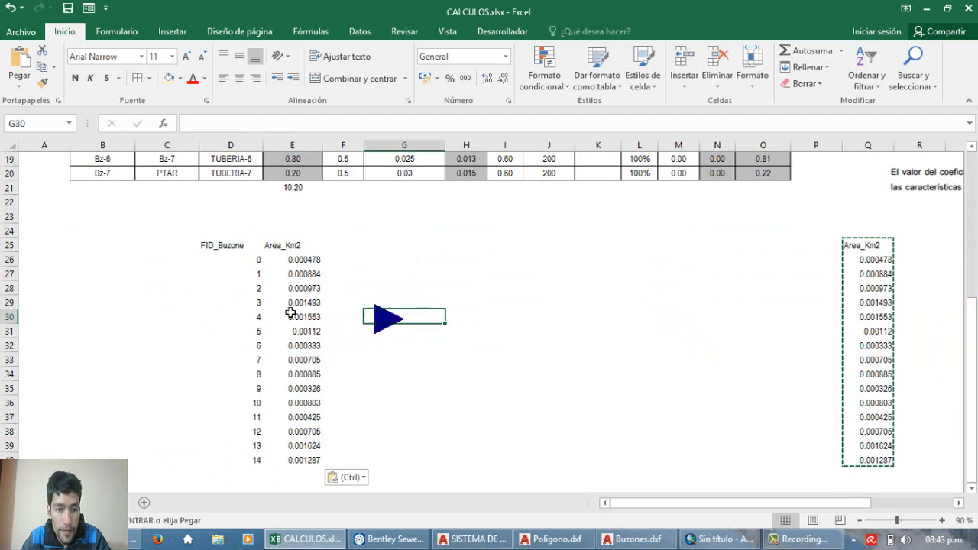
Step: Renumber the FID_Buzone values from 1 to 15 in D26:D40 and centre the contents of D25:E40 horizontally and vertically
{"action": "left_click_drag", "start_coordinate": [229, 259], "coordinate": [306, 446]}
{"action": "left_click", "coordinate": [236, 259]}
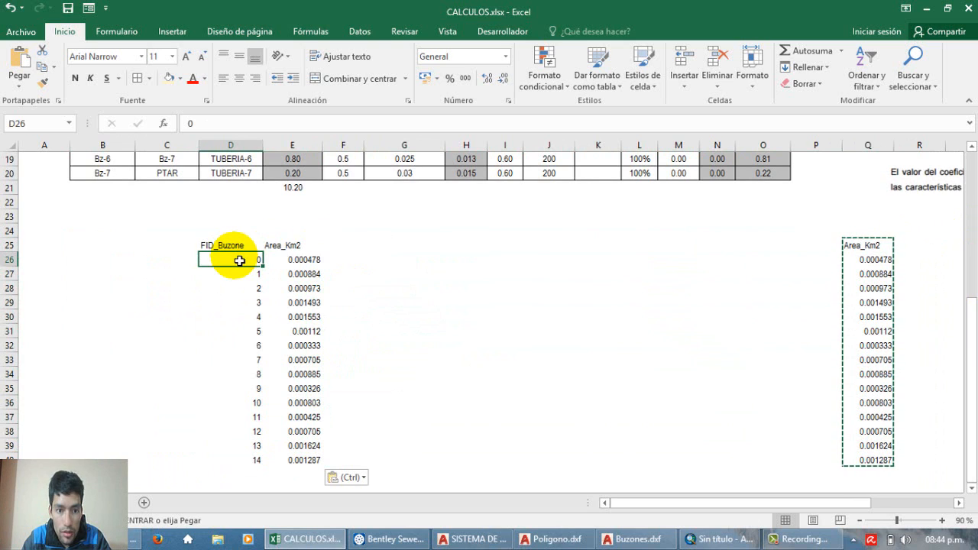
{"action": "type", "text": "1"}
{"action": "key", "text": "Return"}
{"action": "left_click_drag", "start_coordinate": [239, 261], "coordinate": [220, 246]}
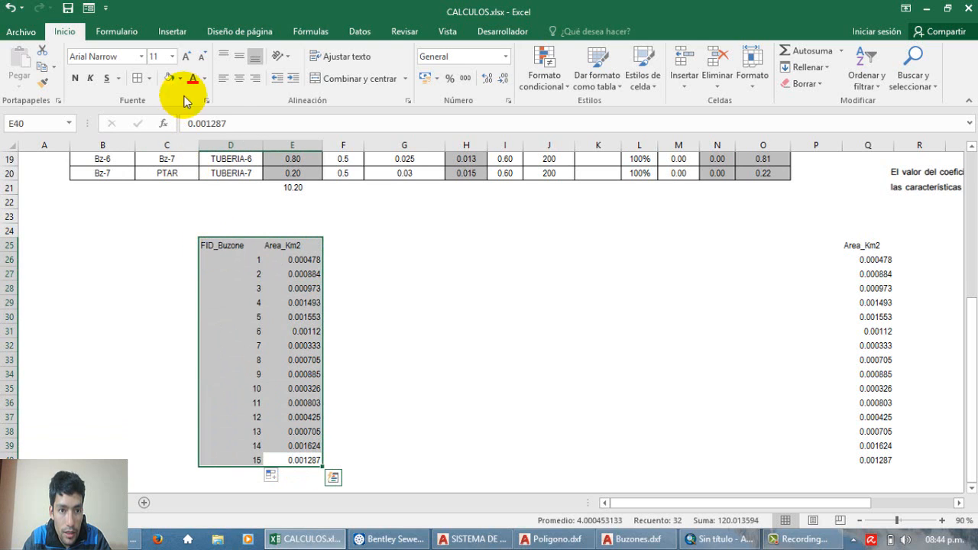
{"action": "left_click", "coordinate": [239, 78]}
{"action": "left_click", "coordinate": [239, 57]}
{"action": "left_click", "coordinate": [451, 348]}
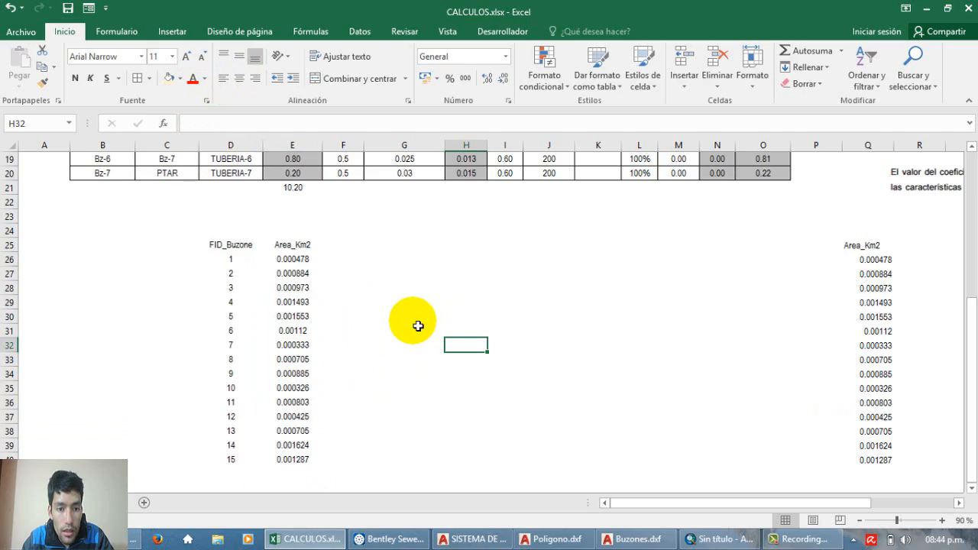
Step: Compare the upstream and downstream manhole names in the flow table with the FID_Buzone numbers of the area table below
{"action": "scroll", "coordinate": [418, 326], "scroll_direction": "up", "scroll_amount": 4}
{"action": "scroll", "coordinate": [418, 326], "scroll_direction": "down", "scroll_amount": 3}
{"action": "scroll", "coordinate": [418, 326], "scroll_direction": "up", "scroll_amount": 5}
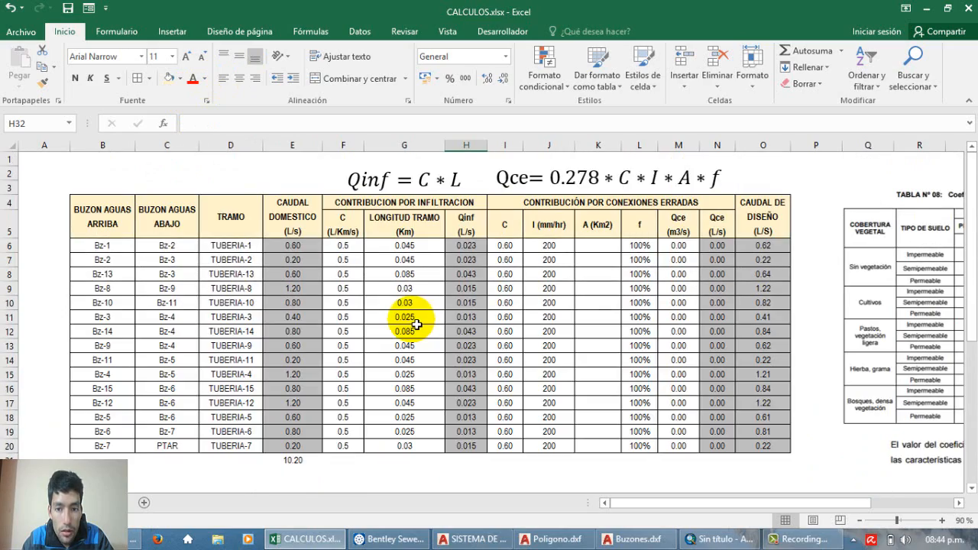
{"action": "scroll", "coordinate": [417, 325], "scroll_direction": "down", "scroll_amount": 2}
{"action": "scroll", "coordinate": [306, 275], "scroll_direction": "up", "scroll_amount": 1}
{"action": "left_click", "coordinate": [174, 203]}
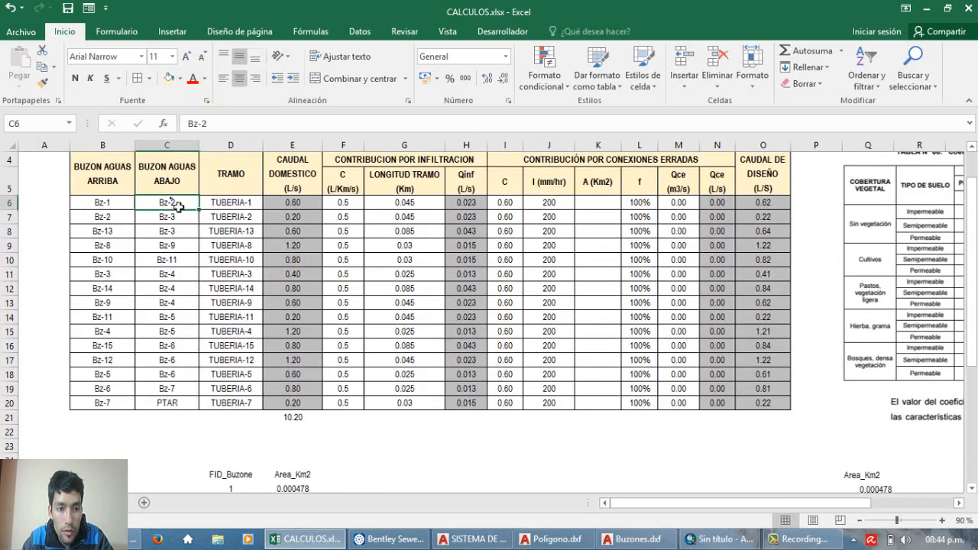
{"action": "scroll", "coordinate": [187, 218], "scroll_direction": "down", "scroll_amount": 2}
{"action": "scroll", "coordinate": [196, 245], "scroll_direction": "up", "scroll_amount": 3}
{"action": "scroll", "coordinate": [211, 275], "scroll_direction": "down", "scroll_amount": 4}
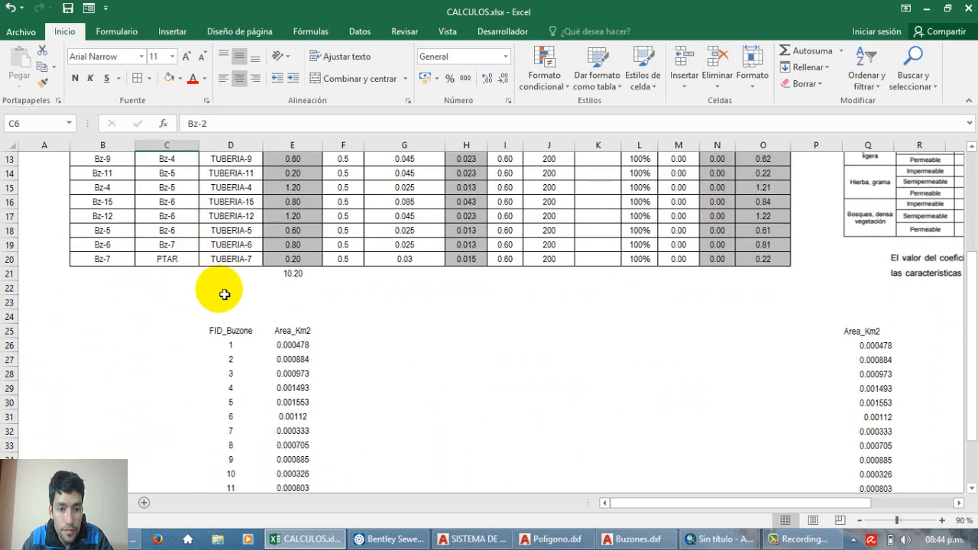
{"action": "scroll", "coordinate": [225, 294], "scroll_direction": "up", "scroll_amount": 4}
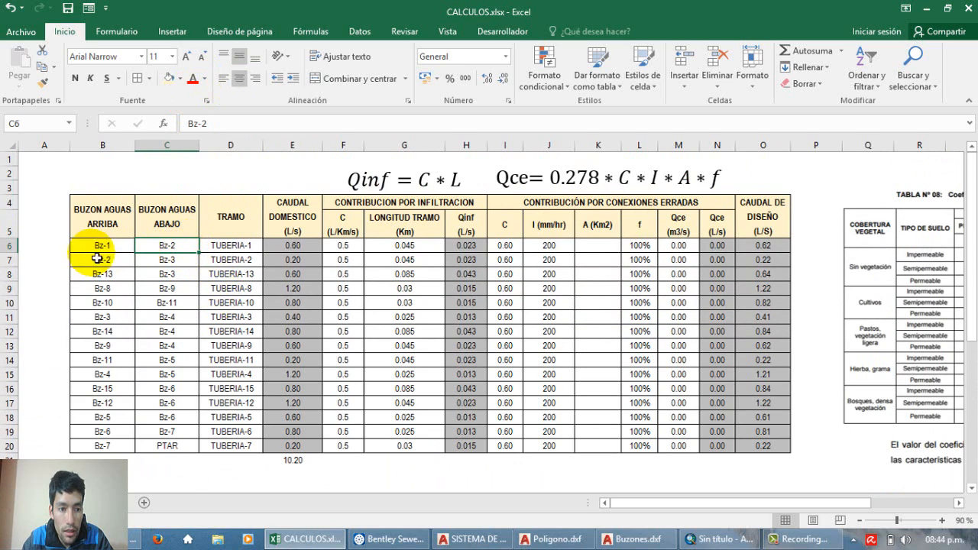
{"action": "scroll", "coordinate": [162, 258], "scroll_direction": "down", "scroll_amount": 4}
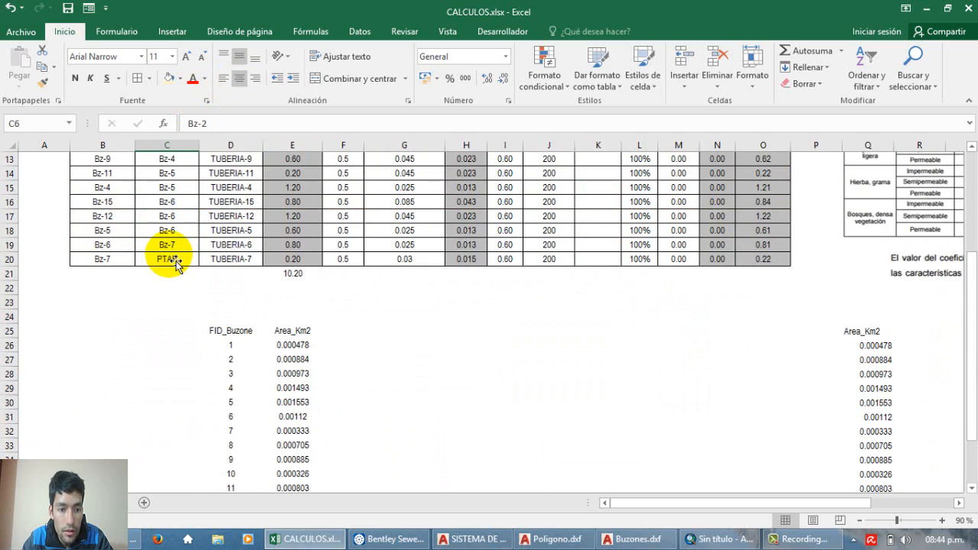
{"action": "scroll", "coordinate": [176, 264], "scroll_direction": "up", "scroll_amount": 4}
{"action": "scroll", "coordinate": [176, 265], "scroll_direction": "down", "scroll_amount": 5}
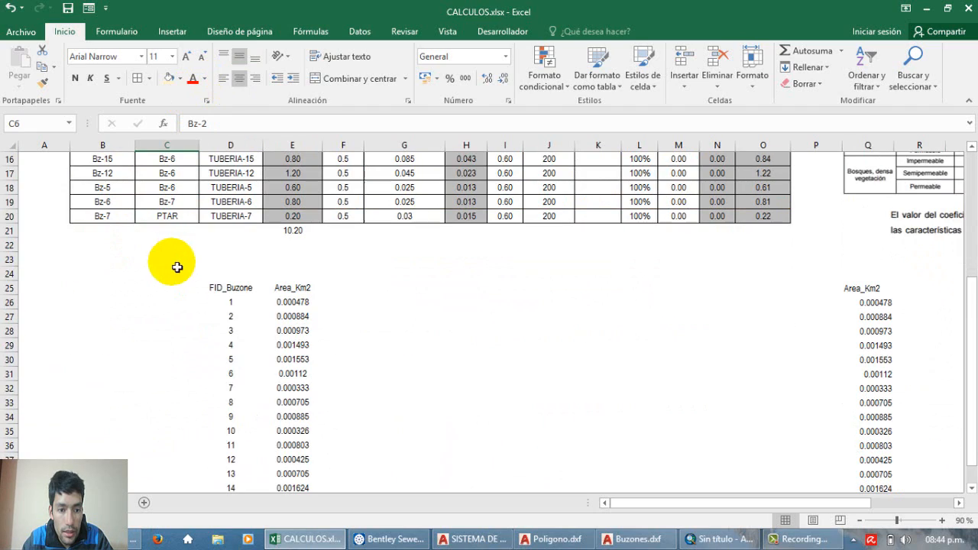
{"action": "scroll", "coordinate": [177, 267], "scroll_direction": "up", "scroll_amount": 4}
{"action": "scroll", "coordinate": [207, 313], "scroll_direction": "down", "scroll_amount": 2}
{"action": "scroll", "coordinate": [268, 318], "scroll_direction": "up", "scroll_amount": 3}
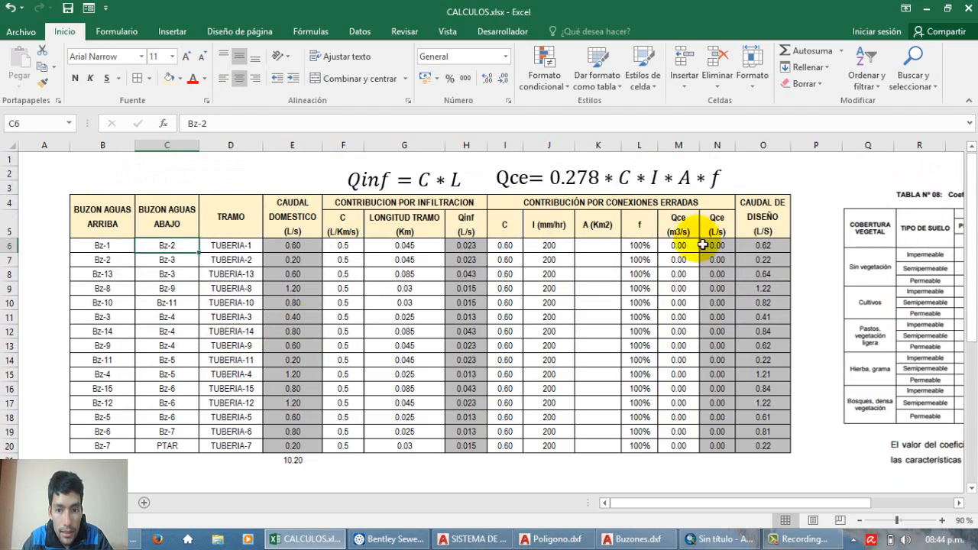
Step: Start a BUSCARV formula in cell K6 of the A (Km2) column with B6 as the lookup value
{"action": "left_click", "coordinate": [604, 247]}
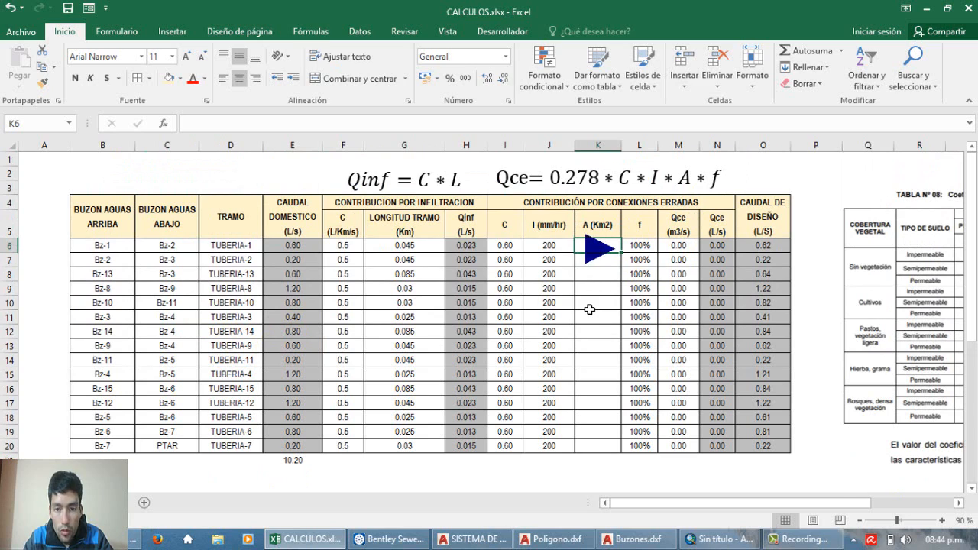
{"action": "type", "text": "="}
{"action": "key", "text": "Escape"}
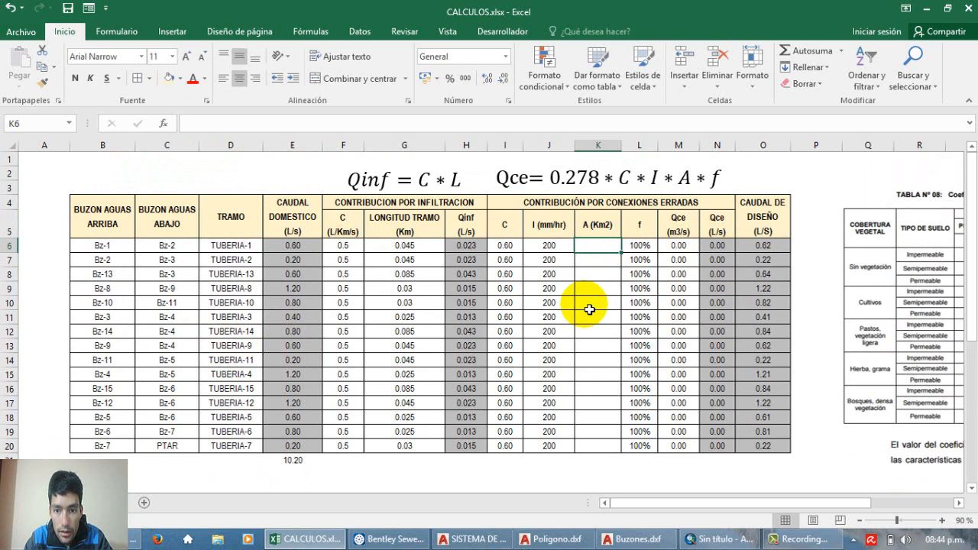
{"action": "type", "text": "="}
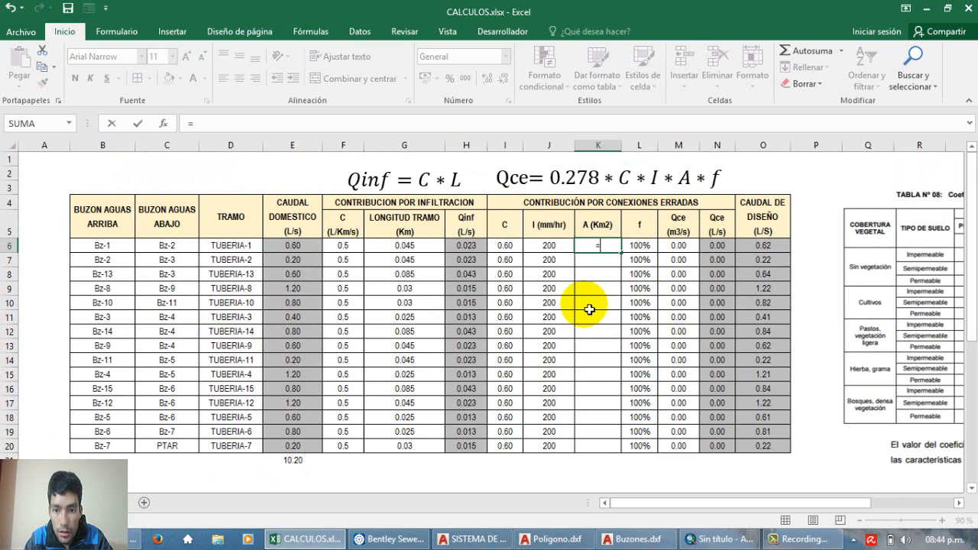
{"action": "type", "text": "bus"}
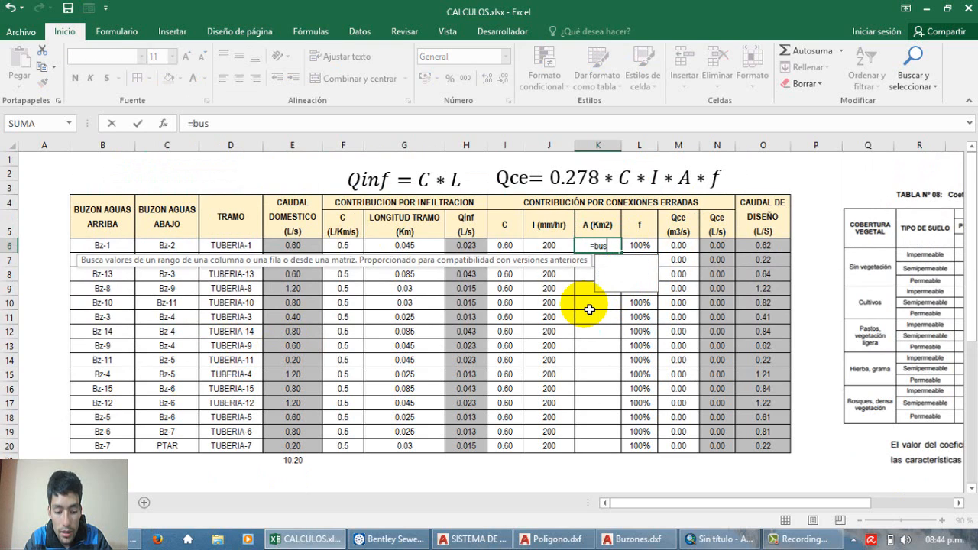
{"action": "type", "text": "carv("}
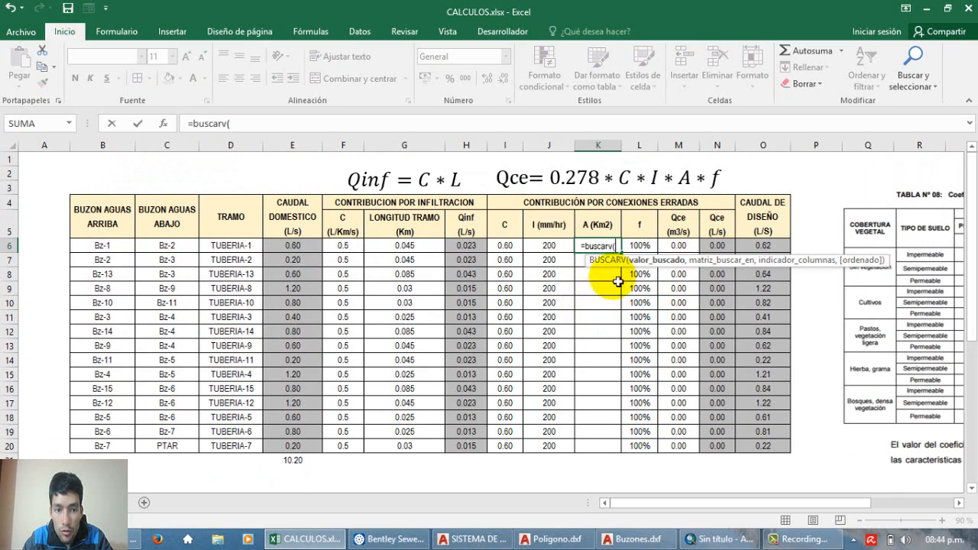
{"action": "left_click", "coordinate": [112, 250]}
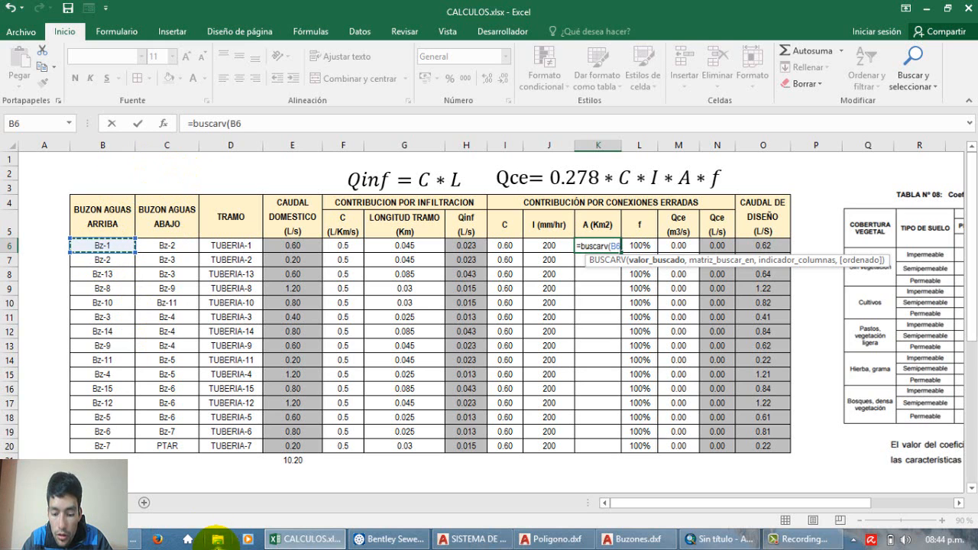
{"action": "type", "text": ","}
Step: Set D25:E40, the FID_Buzone and Area_Km2 table, as the formula's lookup range
{"action": "scroll", "coordinate": [252, 459], "scroll_direction": "down", "scroll_amount": 4}
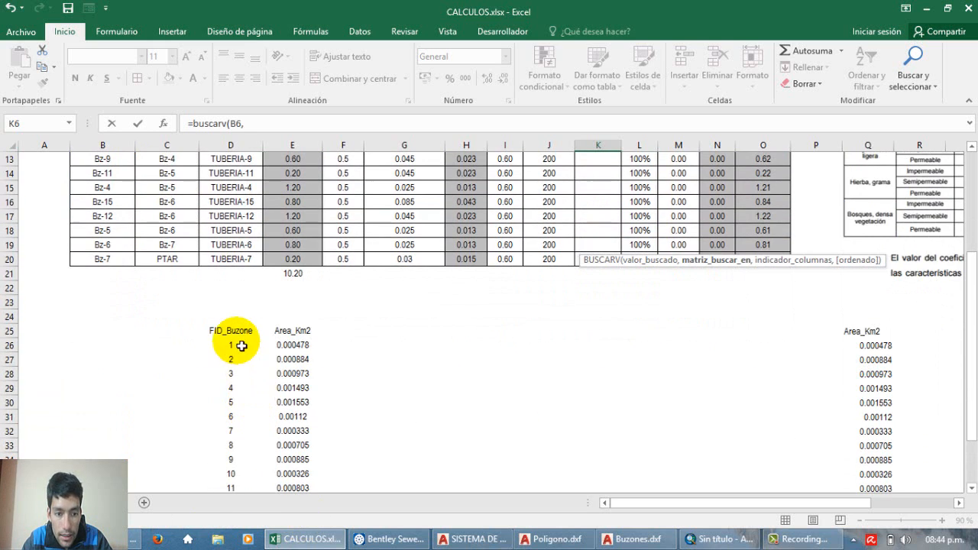
{"action": "left_click_drag", "start_coordinate": [234, 330], "coordinate": [306, 504]}
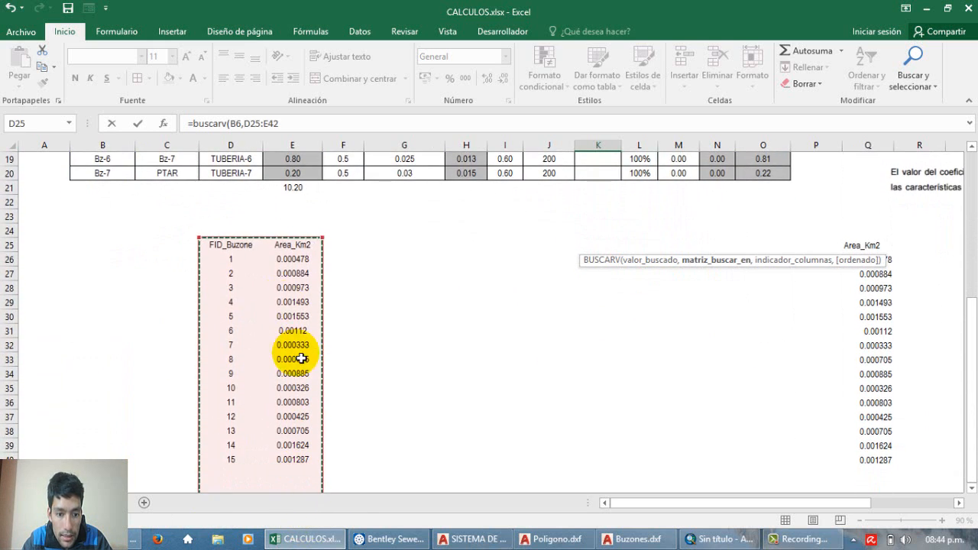
{"action": "left_click_drag", "start_coordinate": [302, 359], "coordinate": [321, 417]}
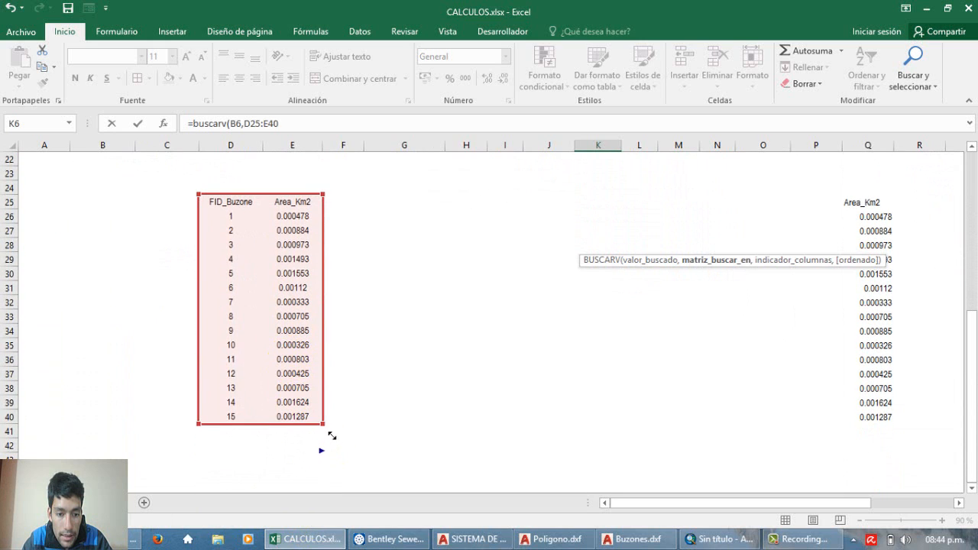
{"action": "type", "text": ","}
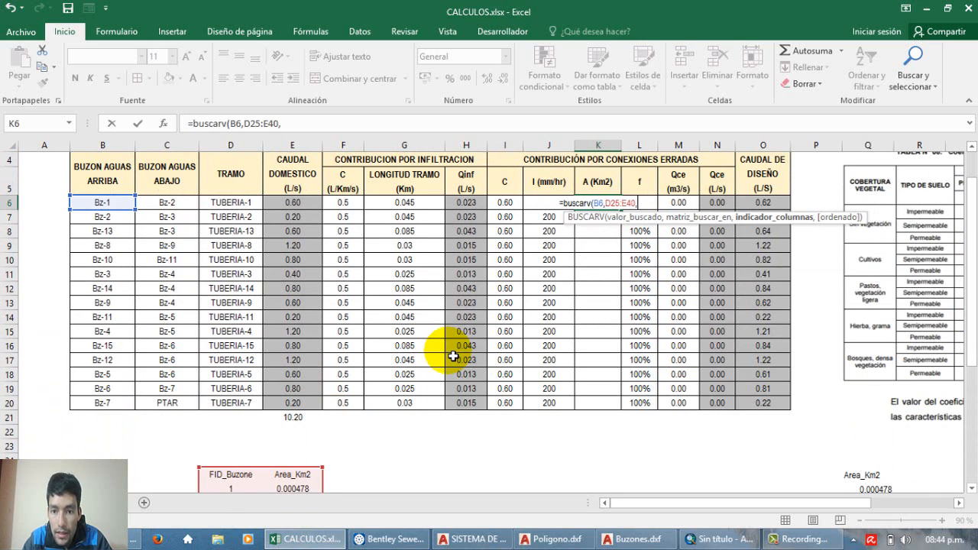
Step: Complete the BUSCARV formula with column index 2 and FALSO for an exact match
{"action": "scroll", "coordinate": [448, 329], "scroll_direction": "down", "scroll_amount": 2}
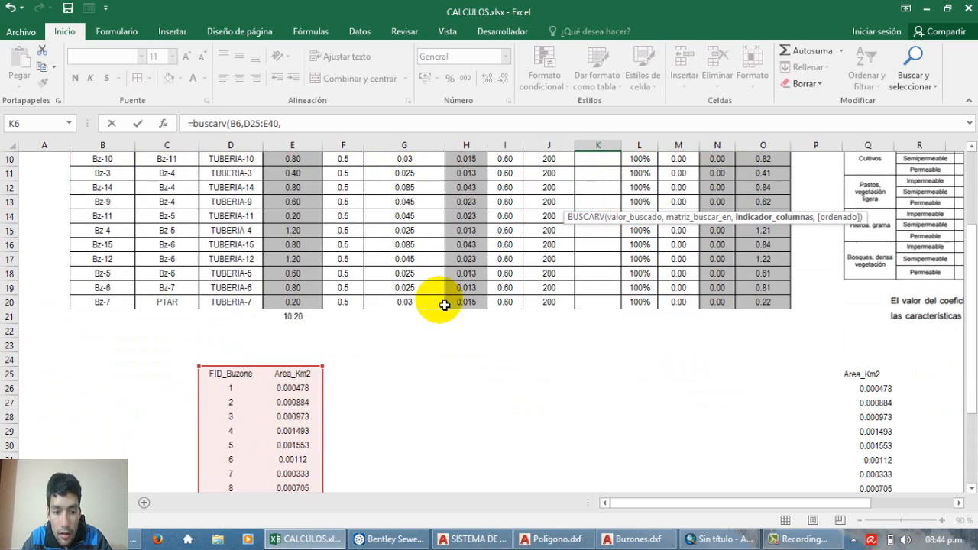
{"action": "scroll", "coordinate": [291, 344], "scroll_direction": "down", "scroll_amount": 2}
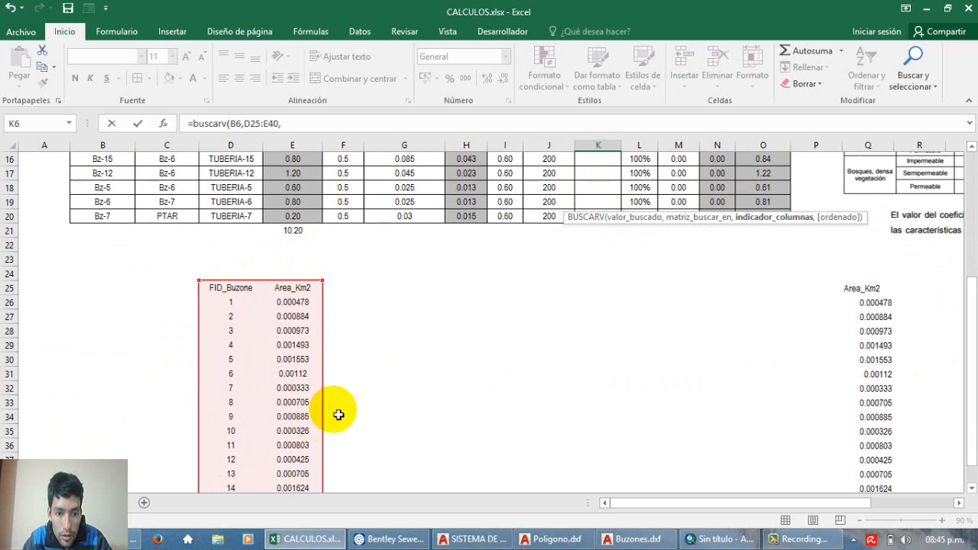
{"action": "scroll", "coordinate": [304, 299], "scroll_direction": "up", "scroll_amount": 1}
{"action": "scroll", "coordinate": [309, 352], "scroll_direction": "up", "scroll_amount": 4}
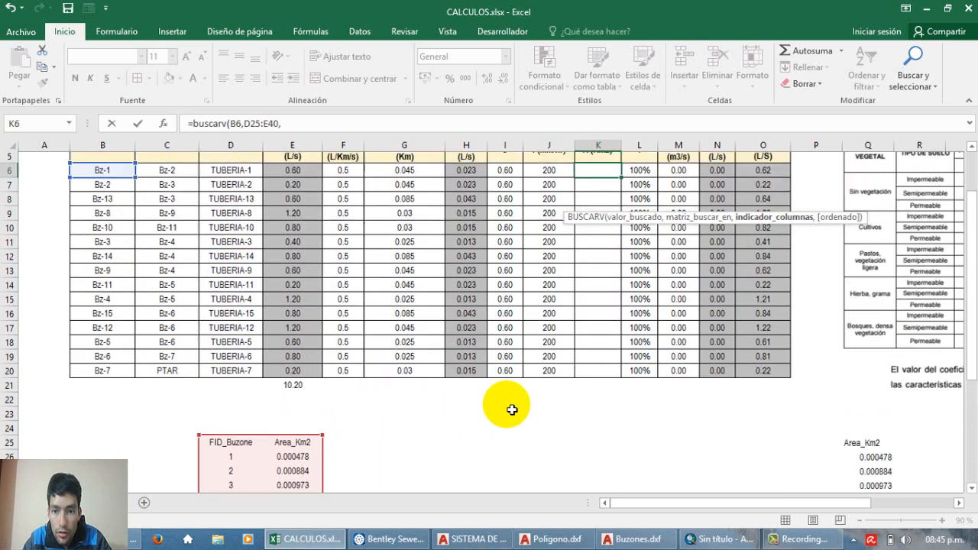
{"action": "type", "text": "2,"}
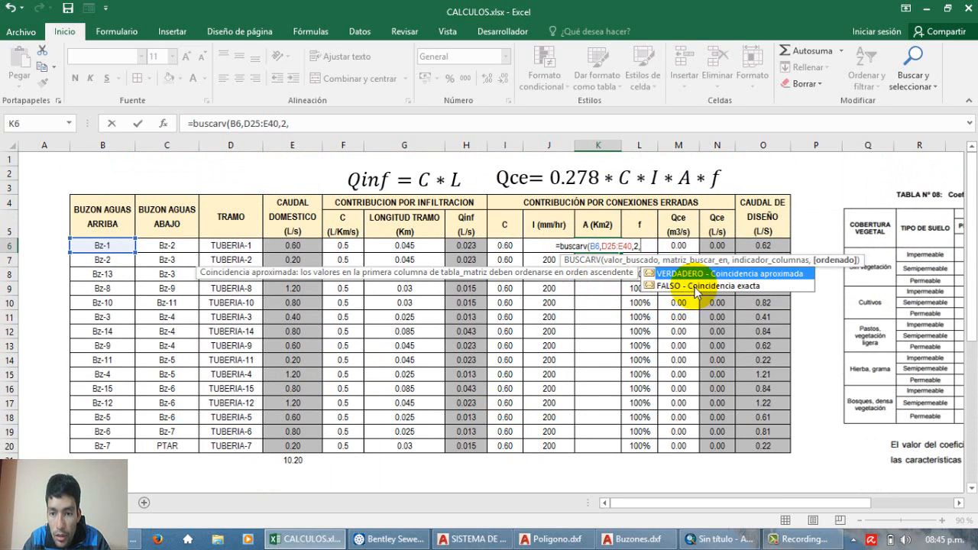
{"action": "double_click", "coordinate": [675, 288]}
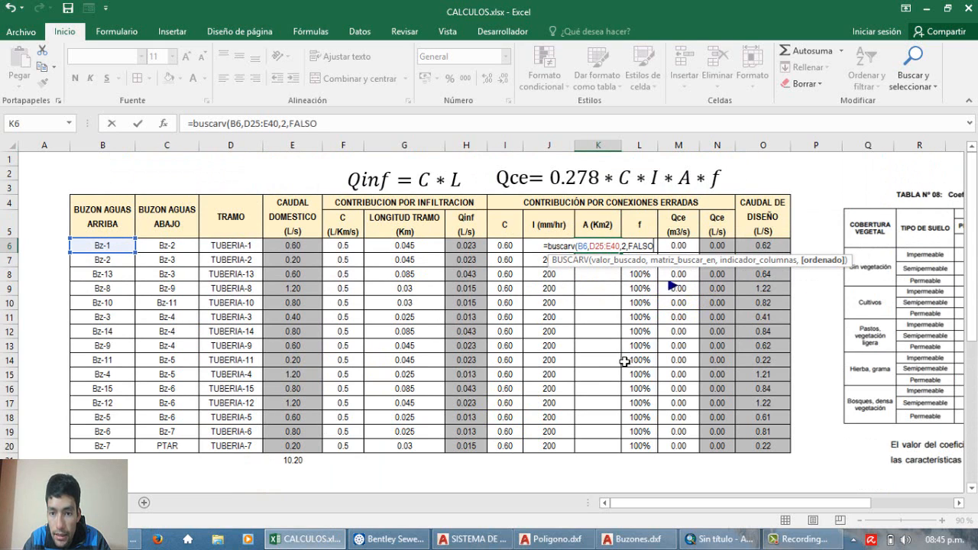
{"action": "key", "text": "Return"}
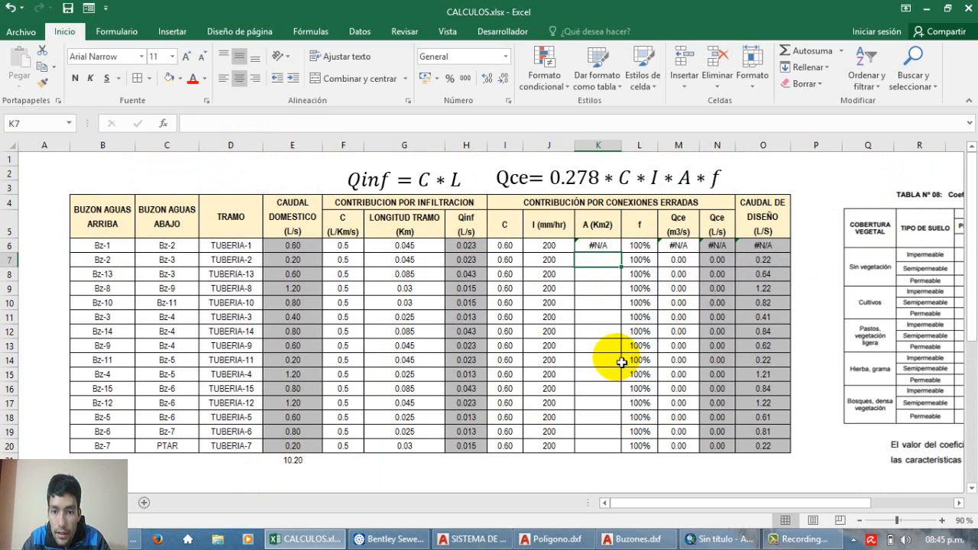
Step: Check the K6 lookup against the area table's identifiers and relabel cell D26 as Bz-1 to match the manhole names
{"action": "left_click", "coordinate": [598, 247]}
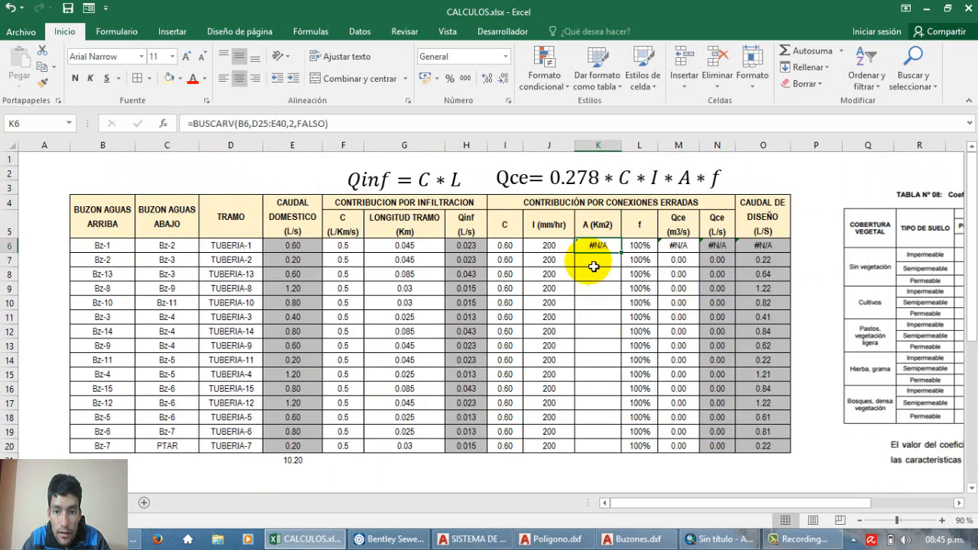
{"action": "scroll", "coordinate": [587, 252], "scroll_direction": "down", "scroll_amount": 4}
{"action": "scroll", "coordinate": [604, 252], "scroll_direction": "up", "scroll_amount": 4}
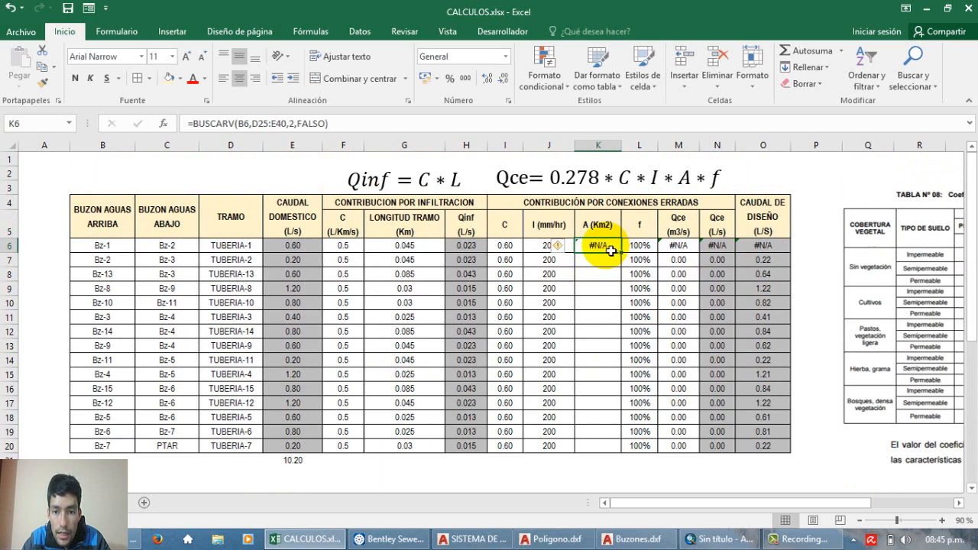
{"action": "scroll", "coordinate": [604, 257], "scroll_direction": "down", "scroll_amount": 4}
{"action": "left_click", "coordinate": [229, 353]}
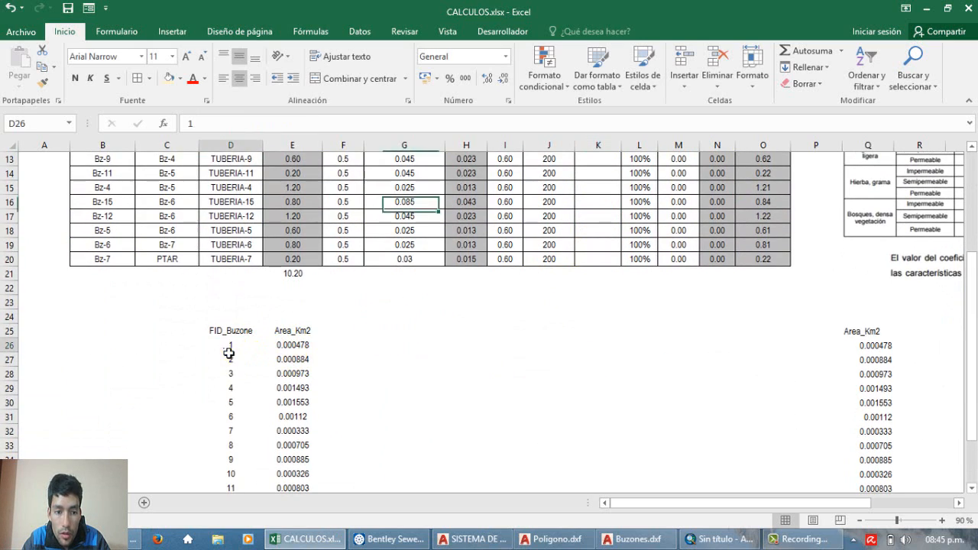
{"action": "scroll", "coordinate": [250, 372], "scroll_direction": "up", "scroll_amount": 3}
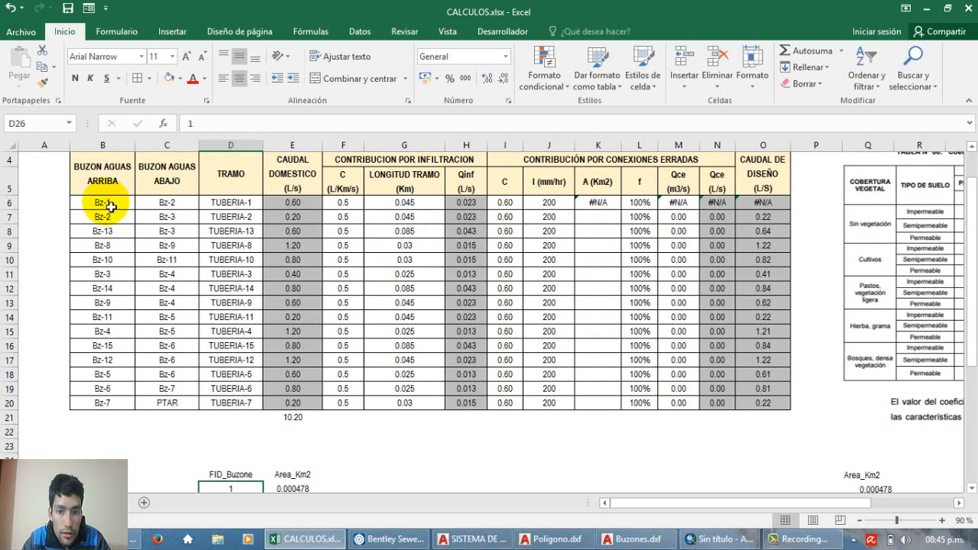
{"action": "scroll", "coordinate": [107, 200], "scroll_direction": "down", "scroll_amount": 4}
{"action": "scroll", "coordinate": [219, 375], "scroll_direction": "up", "scroll_amount": 2}
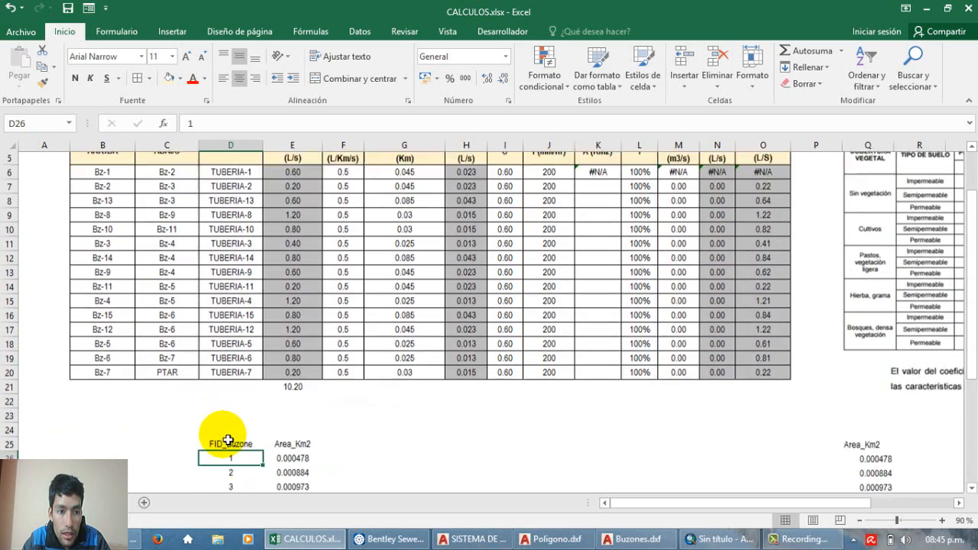
{"action": "scroll", "coordinate": [227, 441], "scroll_direction": "down", "scroll_amount": 1}
{"action": "type", "text": "B1"}
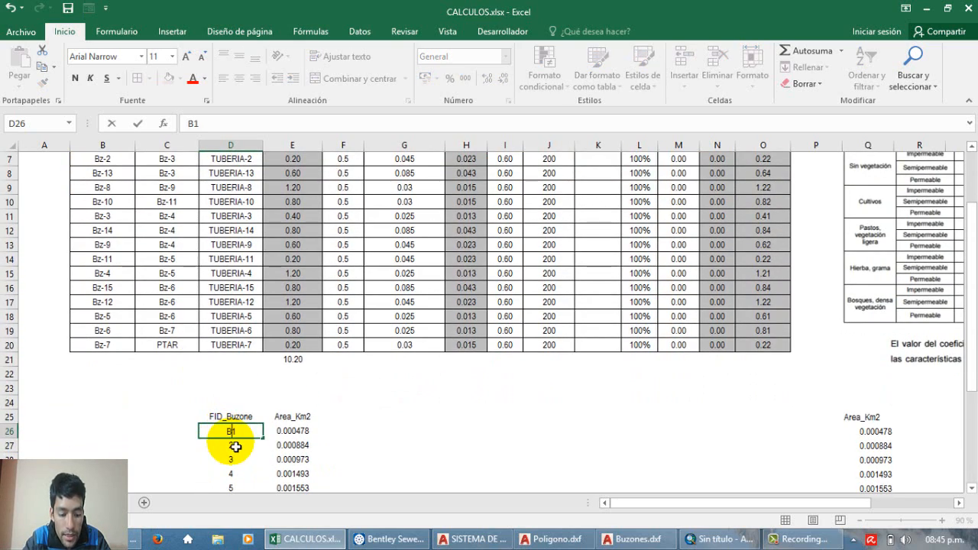
{"action": "key", "text": "Return"}
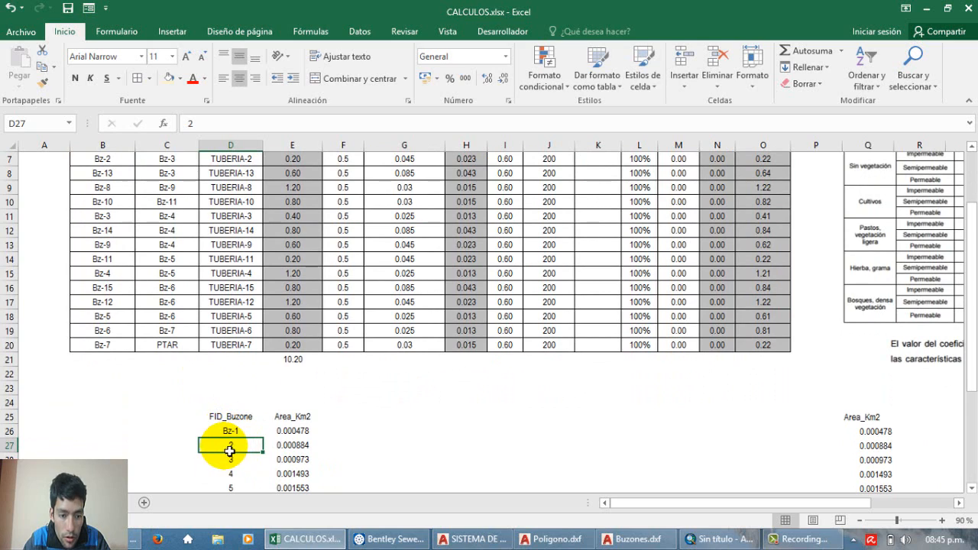
Step: Relabel cell D27 as Bz-2 and extend the Bz- labels down to Bz-15 in D40 of the FID_Buzone column
{"action": "type", "text": "B2"}
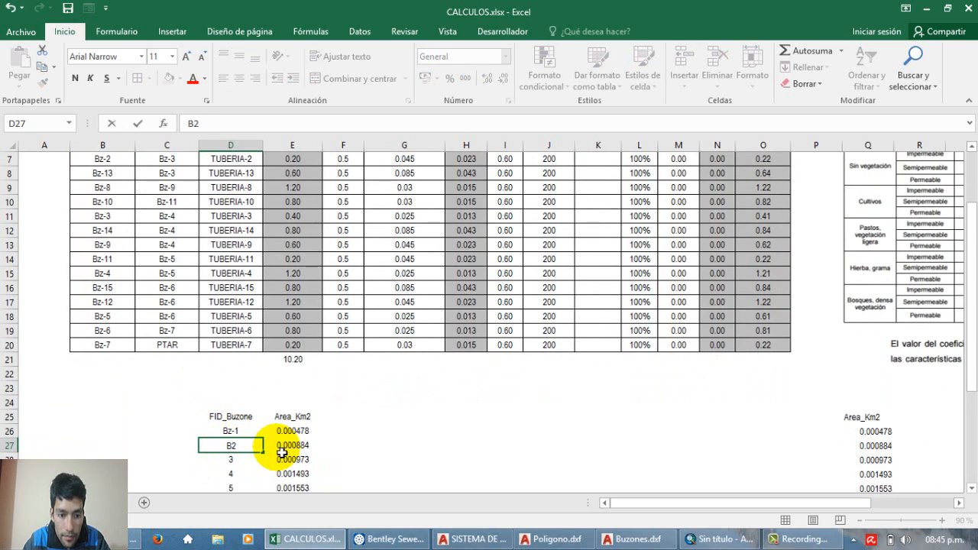
{"action": "left_click", "coordinate": [376, 416]}
{"action": "scroll", "coordinate": [339, 388], "scroll_direction": "down", "scroll_amount": 4}
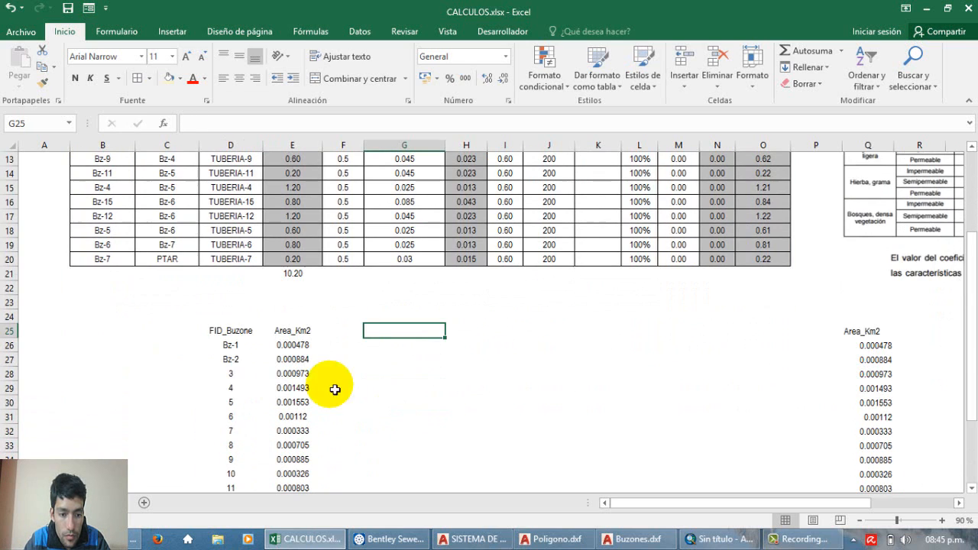
{"action": "left_click_drag", "start_coordinate": [250, 262], "coordinate": [251, 474]}
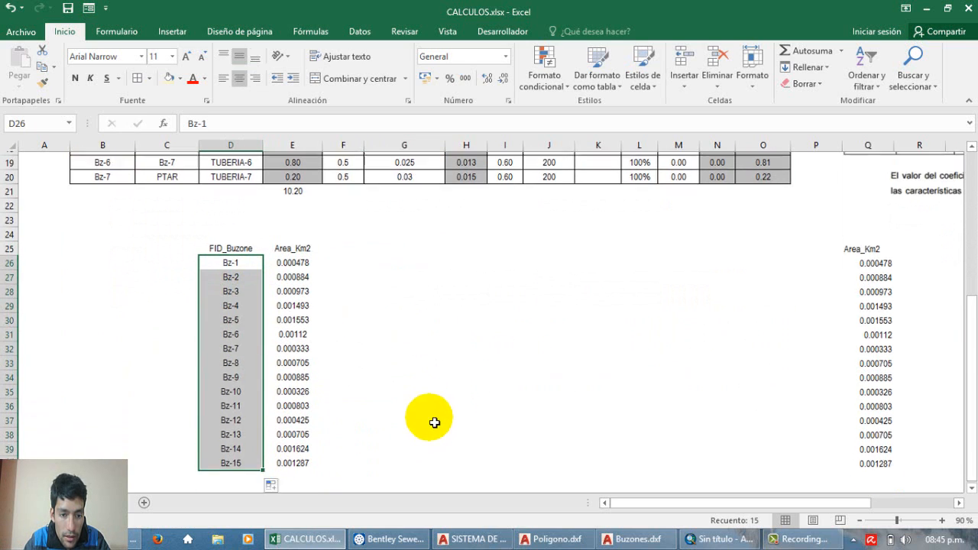
Step: Compare the BUSCARV result in K6 with the Bz-1 area in the Area_Km2 table
{"action": "scroll", "coordinate": [435, 413], "scroll_direction": "up", "scroll_amount": 6}
{"action": "left_click", "coordinate": [584, 246]}
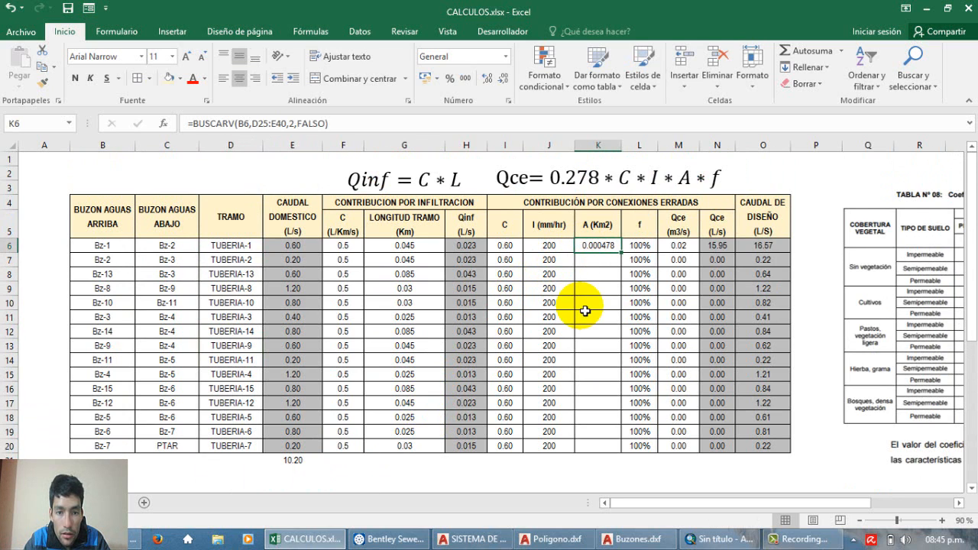
{"action": "scroll", "coordinate": [586, 312], "scroll_direction": "down", "scroll_amount": 5}
{"action": "left_click", "coordinate": [292, 303]}
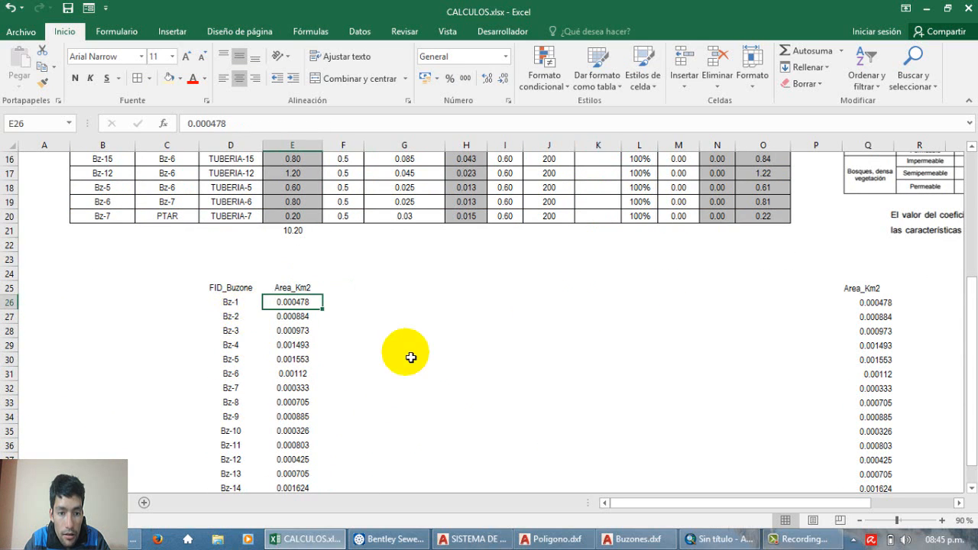
{"action": "scroll", "coordinate": [408, 356], "scroll_direction": "up", "scroll_amount": 4}
Step: Lock the rows of the lookup range in K6's BUSCARV formula so it reads D$25:E$40
{"action": "left_click", "coordinate": [602, 205]}
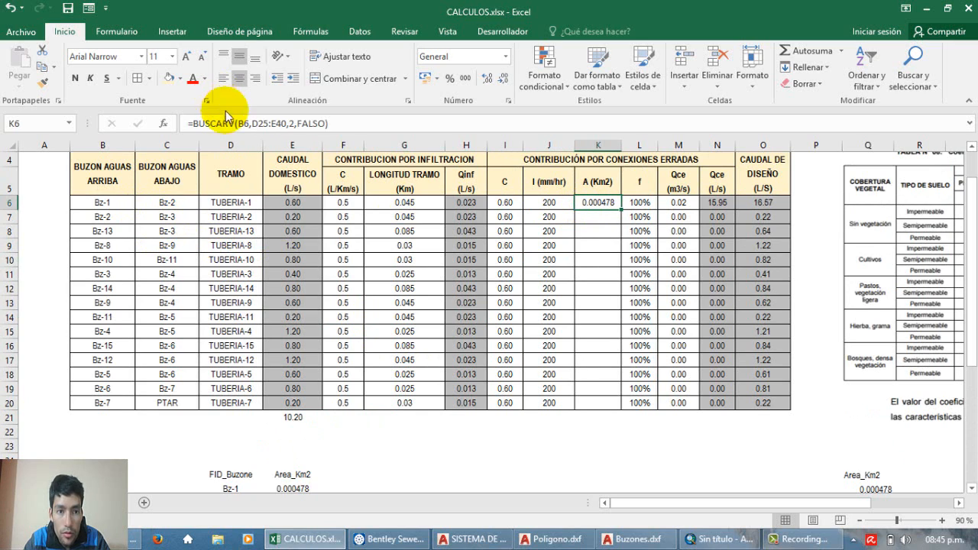
{"action": "left_click", "coordinate": [291, 127]}
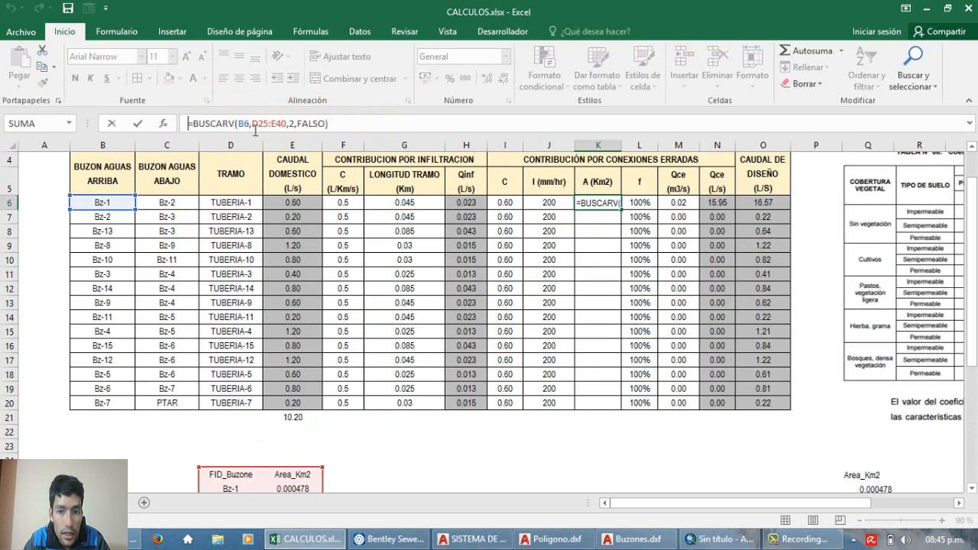
{"action": "mouse_move", "coordinate": [249, 136]}
{"action": "left_mouse_down"}
{"action": "mouse_move", "coordinate": [272, 124]}
{"action": "mouse_move", "coordinate": [253, 124]}
{"action": "left_mouse_up"}
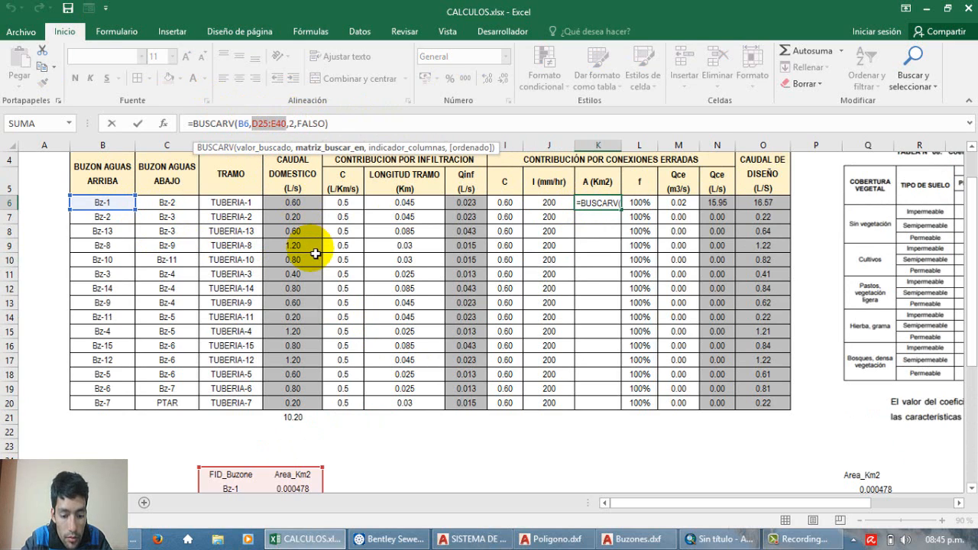
{"action": "key", "text": "F4"}
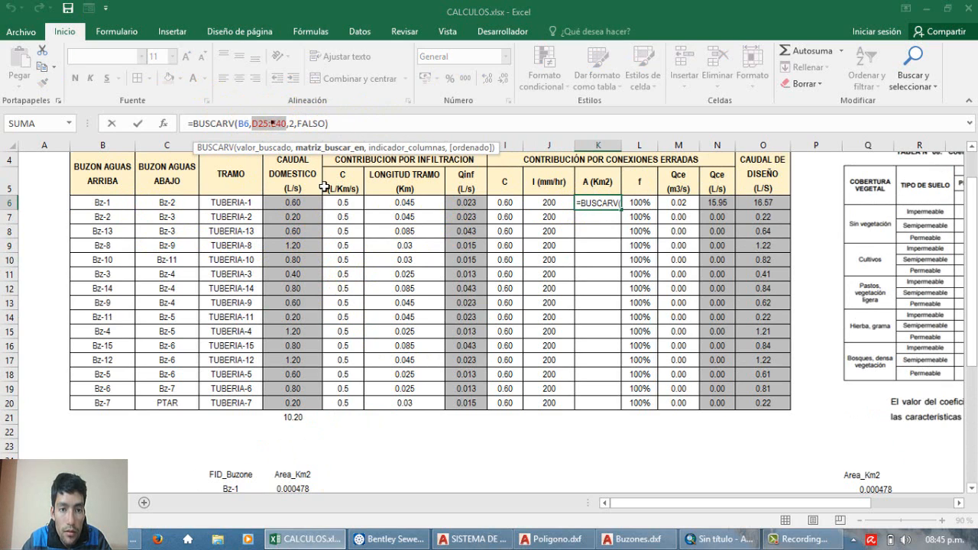
{"action": "key", "text": "F5"}
{"action": "left_click", "coordinate": [469, 367]}
{"action": "left_click", "coordinate": [277, 134]}
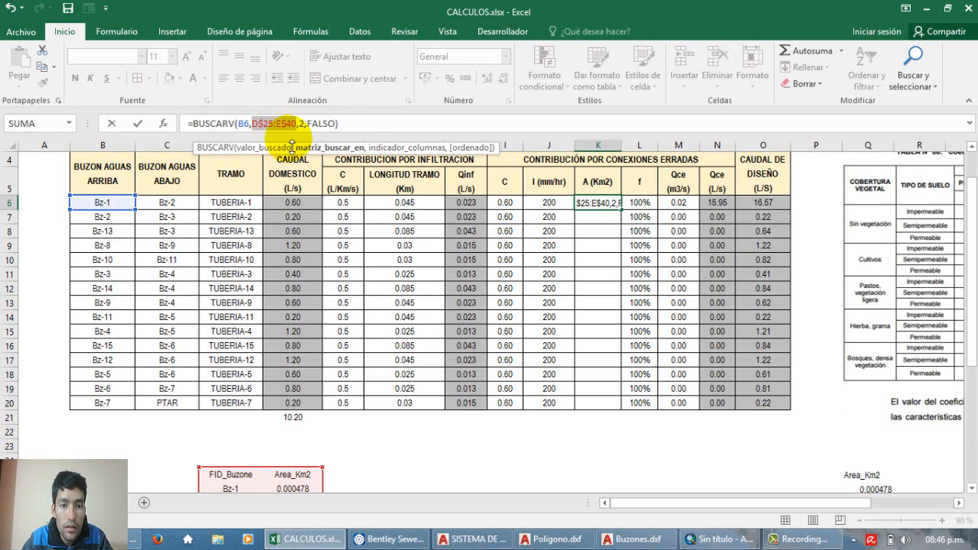
{"action": "left_click", "coordinate": [362, 131]}
{"action": "key", "text": "Return"}
Step: Copy the K6 BUSCARV formula down the A (Km2) column through K20
{"action": "left_click", "coordinate": [594, 201]}
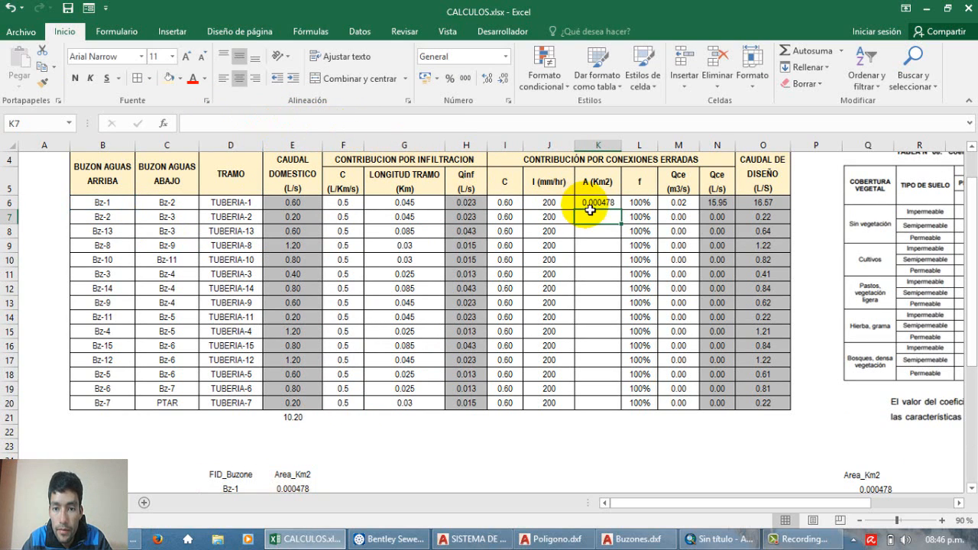
{"action": "left_click_drag", "start_coordinate": [629, 216], "coordinate": [622, 404]}
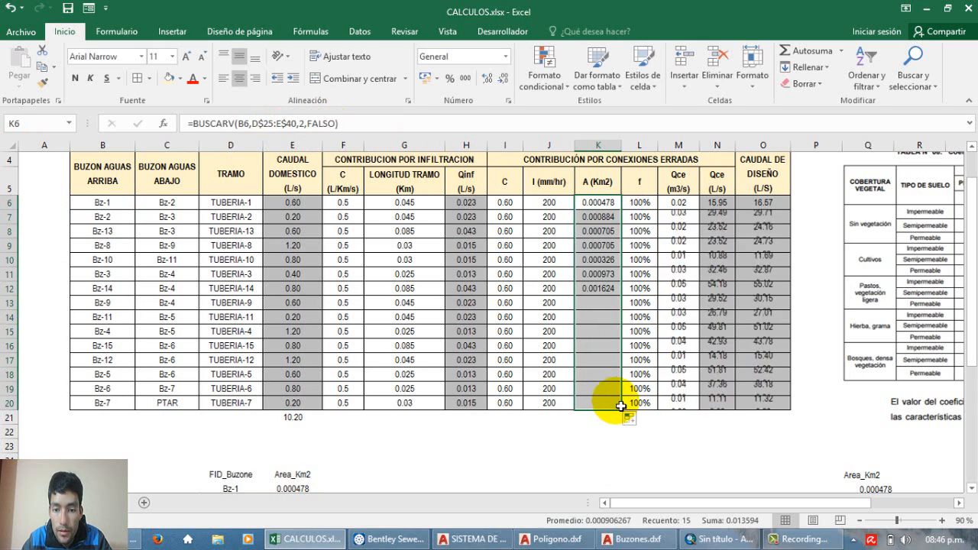
{"action": "left_click", "coordinate": [616, 404]}
Step: Check the area looked up for Bz-13 in K8 against its entry in the FID_Buzone and Area_Km2 table
{"action": "left_click", "coordinate": [114, 231]}
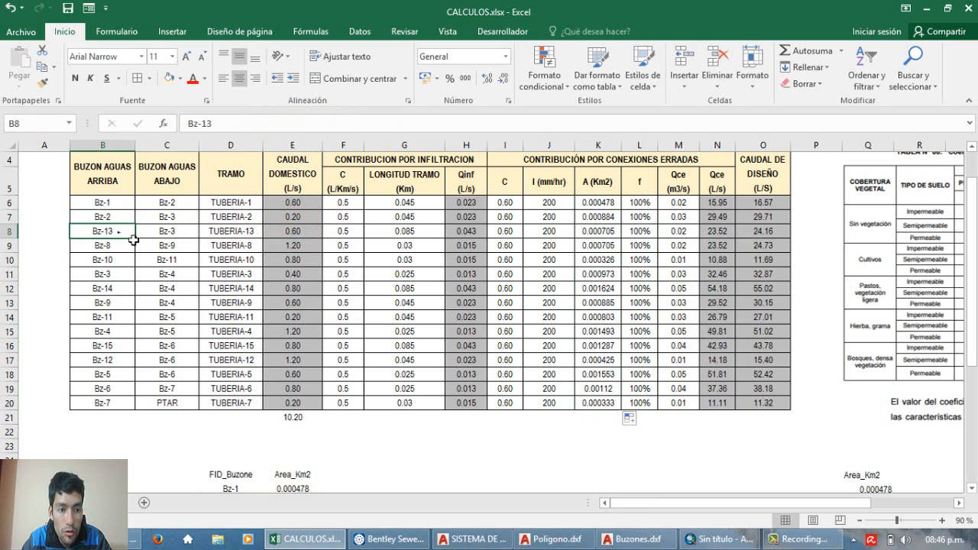
{"action": "left_click", "coordinate": [594, 232]}
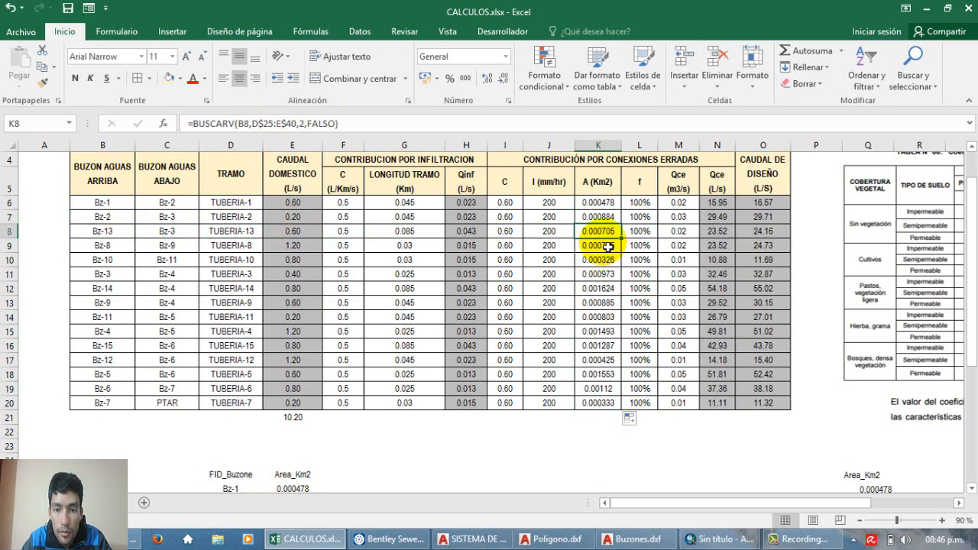
{"action": "scroll", "coordinate": [601, 244], "scroll_direction": "down", "scroll_amount": 5}
{"action": "left_click", "coordinate": [295, 436]}
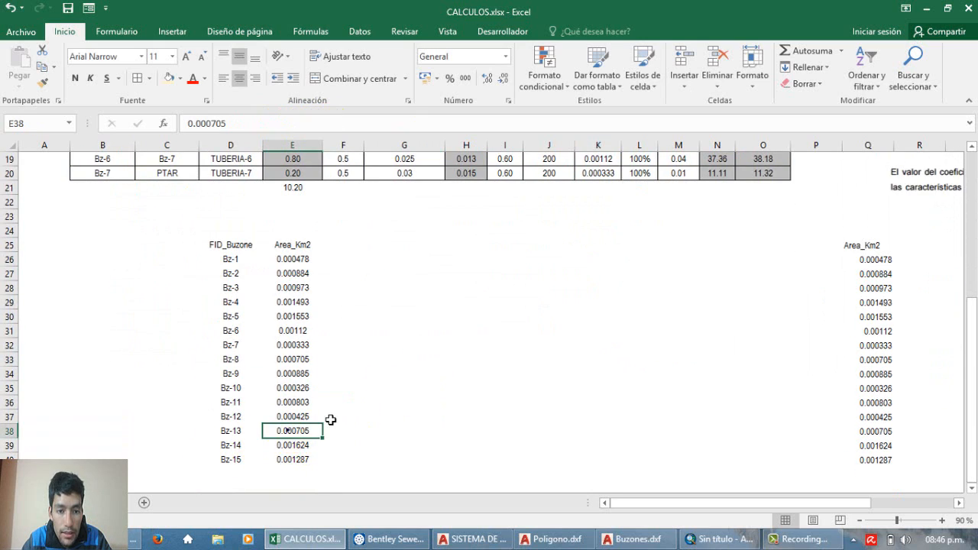
{"action": "scroll", "coordinate": [615, 222], "scroll_direction": "up", "scroll_amount": 6}
{"action": "left_click", "coordinate": [611, 247]}
{"action": "scroll", "coordinate": [600, 313], "scroll_direction": "down", "scroll_amount": 6}
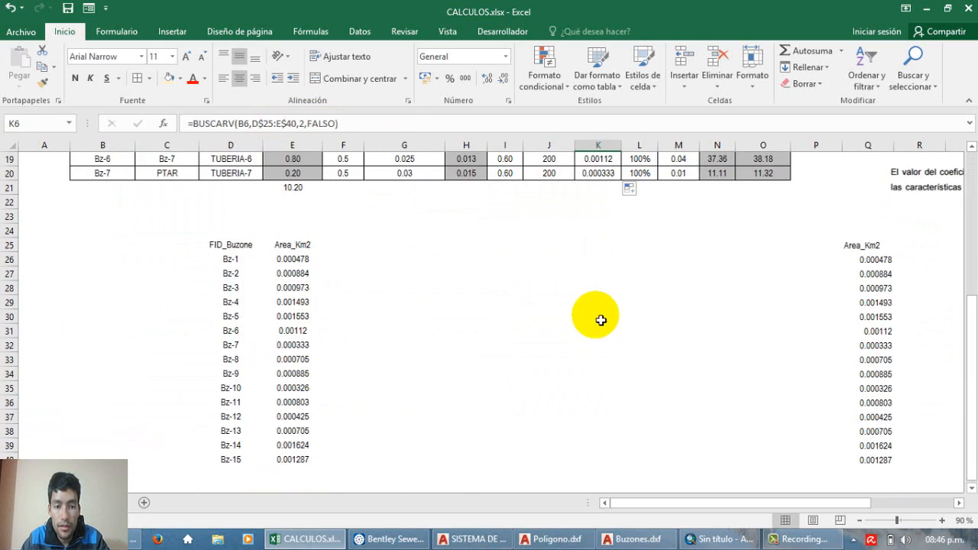
{"action": "scroll", "coordinate": [597, 314], "scroll_direction": "up", "scroll_amount": 6}
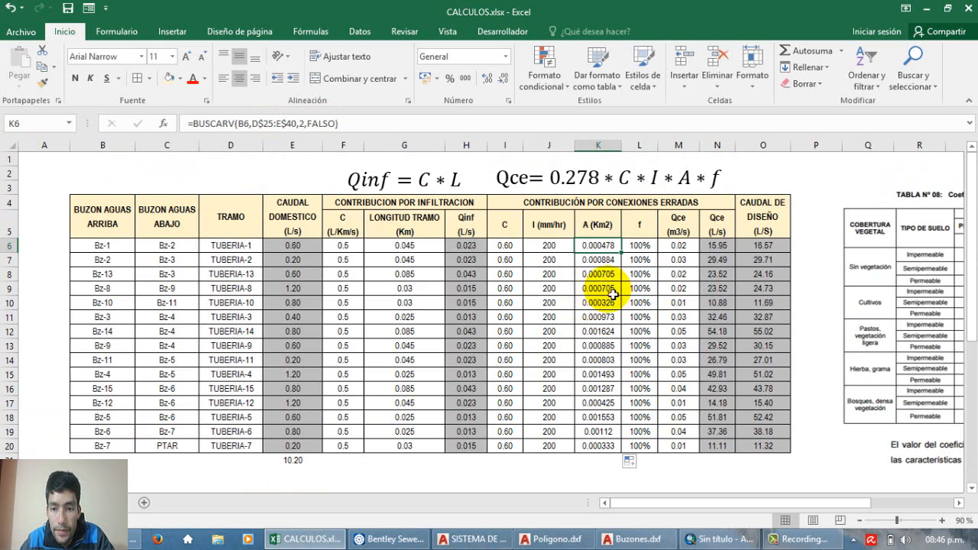
{"action": "left_click_drag", "start_coordinate": [679, 246], "coordinate": [686, 436]}
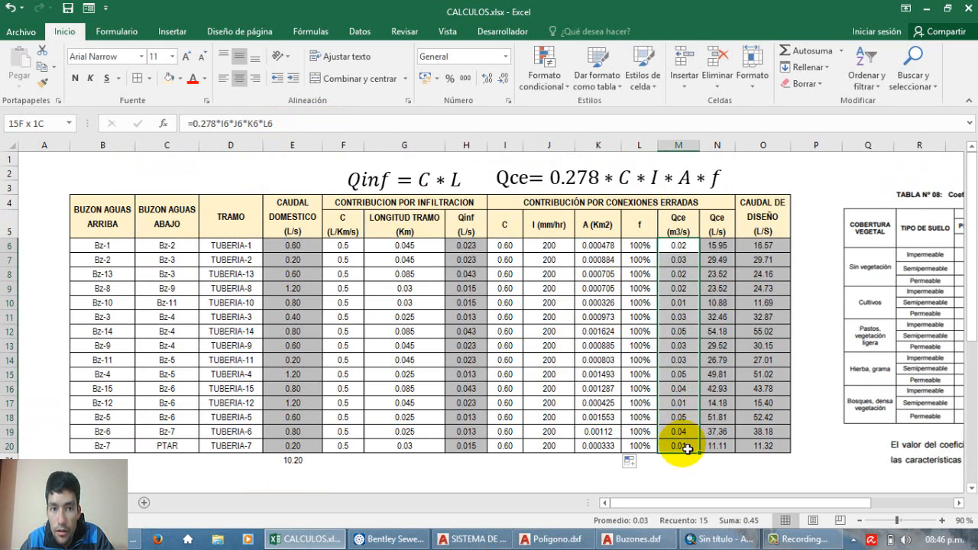
{"action": "double_click", "coordinate": [679, 246]}
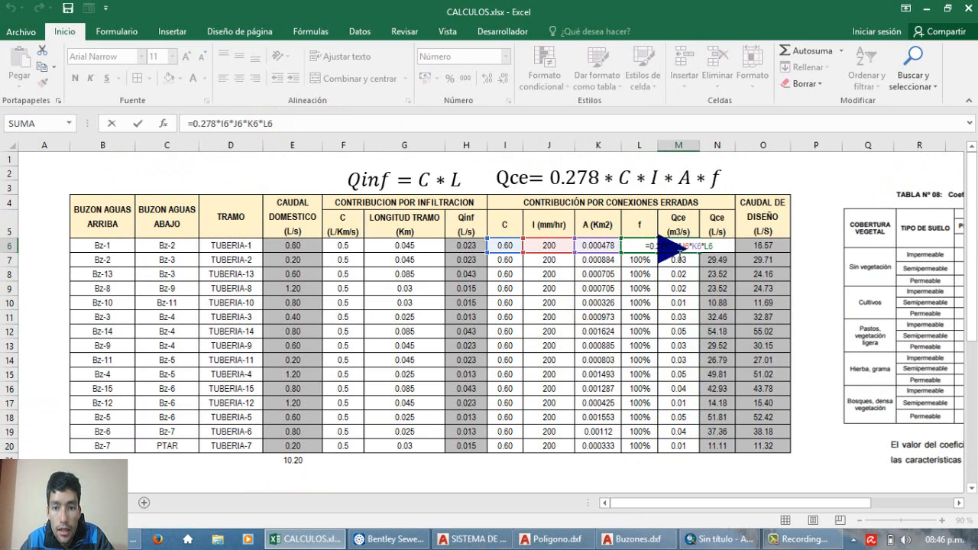
{"action": "left_click", "coordinate": [675, 246]}
{"action": "key", "text": "Escape"}
{"action": "left_click_drag", "start_coordinate": [673, 240], "coordinate": [686, 435]}
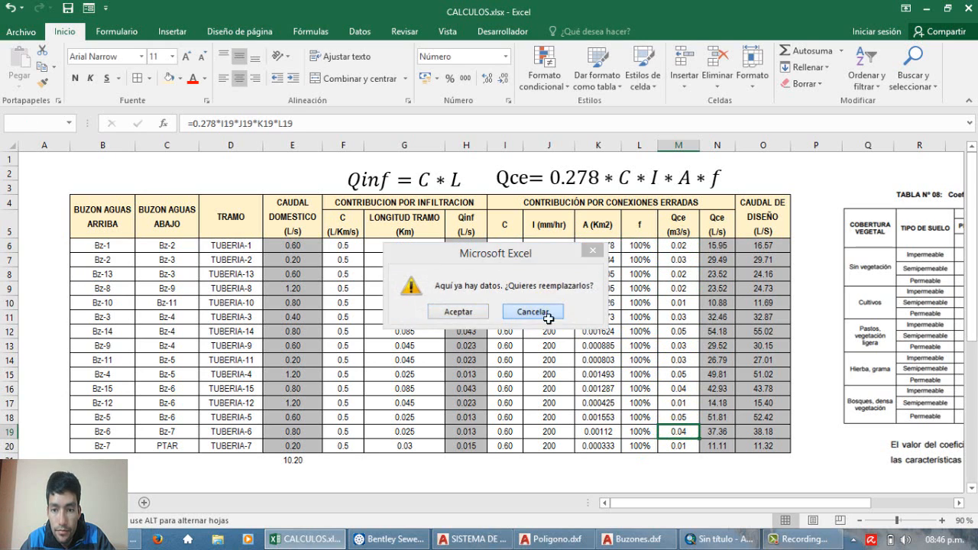
{"action": "left_click", "coordinate": [533, 313]}
Step: Display the Qce (m3/s) values in M6:M20 with three decimals
{"action": "left_click_drag", "start_coordinate": [679, 245], "coordinate": [684, 446]}
{"action": "left_click", "coordinate": [485, 78]}
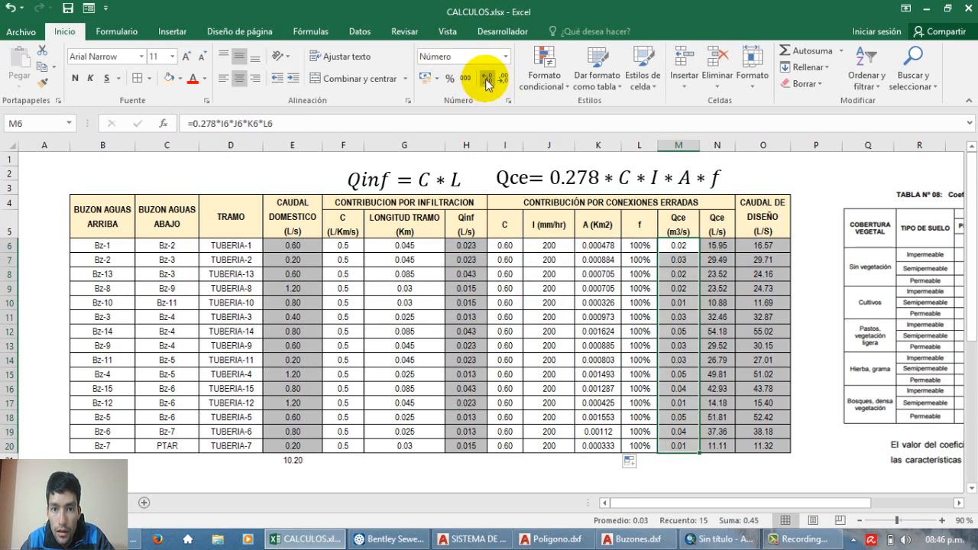
Step: Examine the Qce (L/s) formulas in N6:N20 and the CAUDAL DE DISEÑO sum formulas in O6:O20
{"action": "left_click", "coordinate": [730, 246]}
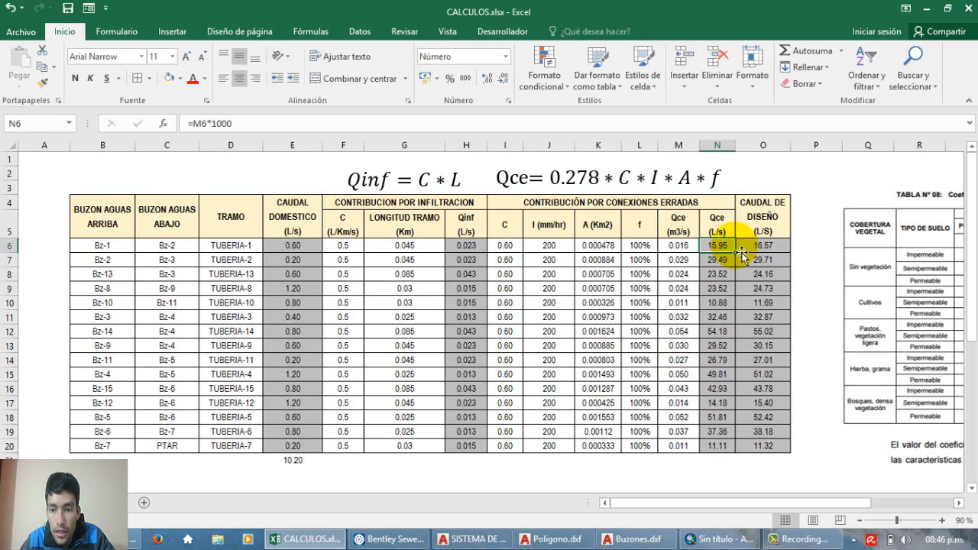
{"action": "left_click_drag", "start_coordinate": [711, 252], "coordinate": [722, 454]}
{"action": "left_click", "coordinate": [719, 386]}
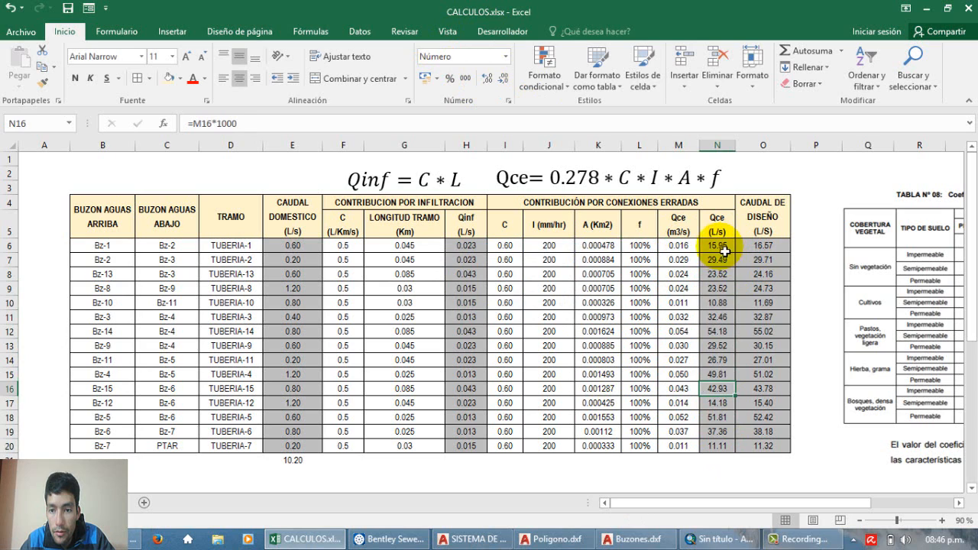
{"action": "left_click_drag", "start_coordinate": [719, 244], "coordinate": [723, 454]}
{"action": "left_click", "coordinate": [680, 247]}
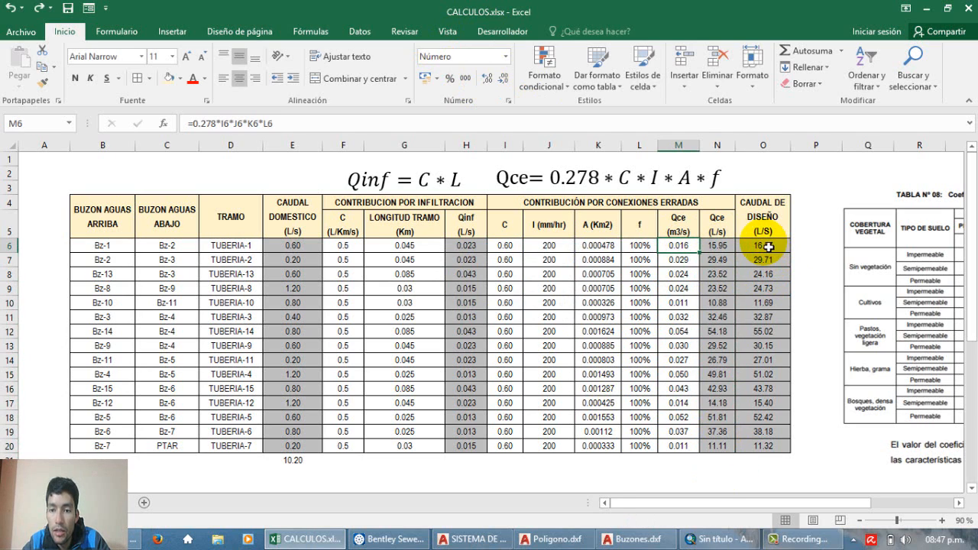
{"action": "left_click", "coordinate": [769, 247]}
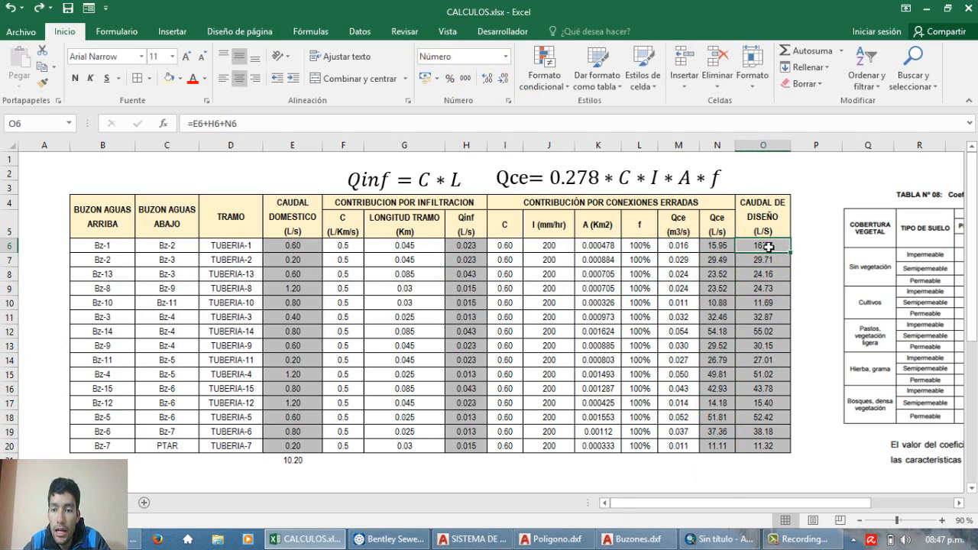
{"action": "left_click", "coordinate": [763, 145]}
{"action": "mouse_move", "coordinate": [765, 247]}
{"action": "left_mouse_down"}
{"action": "mouse_move", "coordinate": [765, 450]}
{"action": "mouse_move", "coordinate": [761, 248]}
{"action": "left_mouse_up"}
{"action": "left_click", "coordinate": [765, 448]}
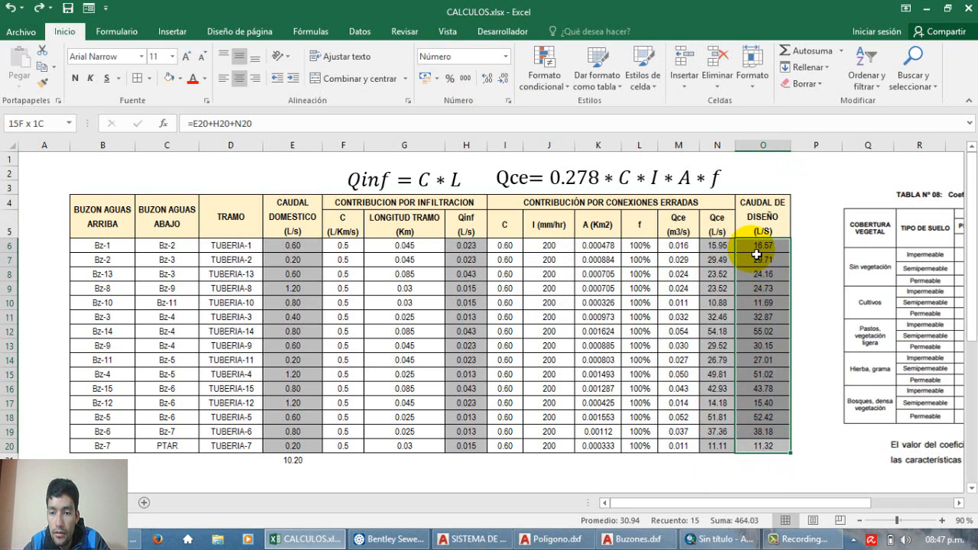
{"action": "left_click", "coordinate": [758, 248]}
{"action": "scroll", "coordinate": [756, 255], "scroll_direction": "down", "scroll_amount": 1}
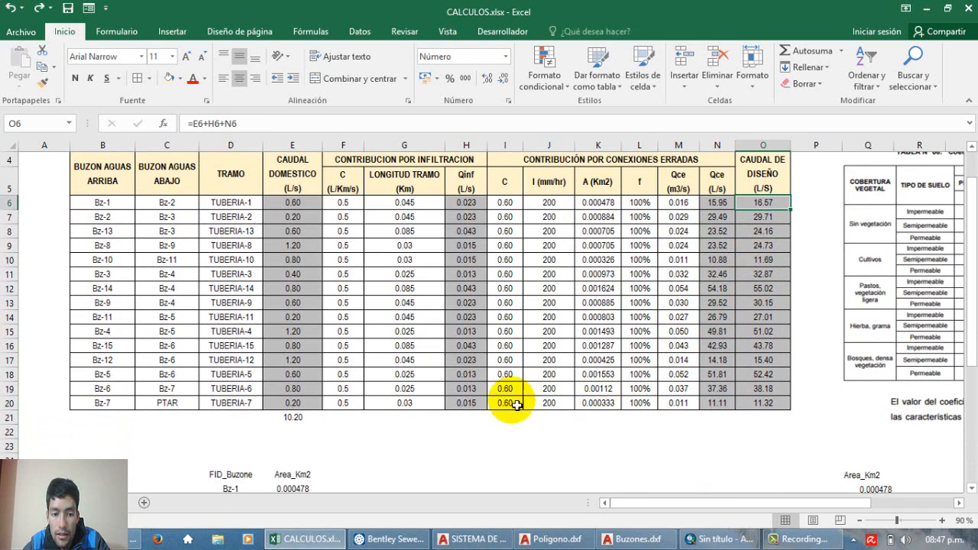
{"action": "scroll", "coordinate": [431, 419], "scroll_direction": "up", "scroll_amount": 1}
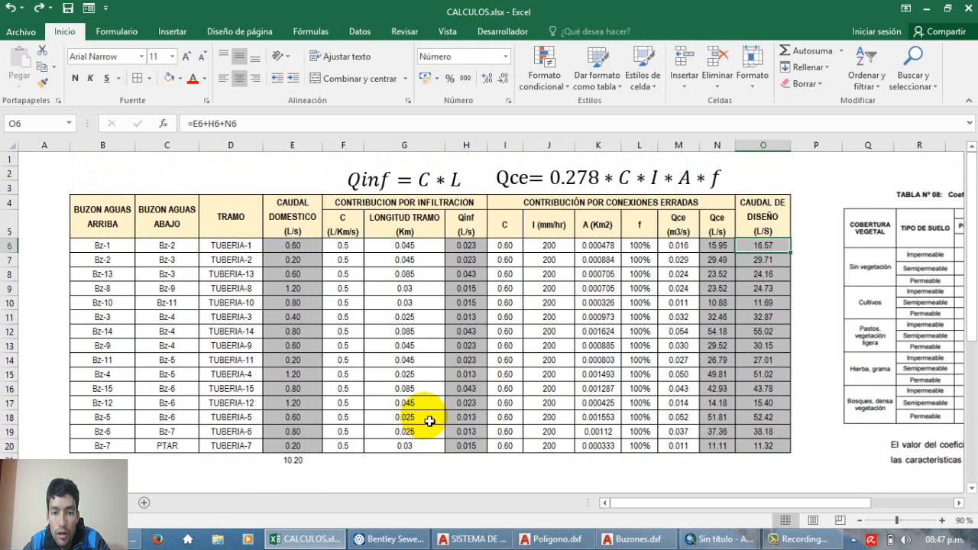
Step: Review the infiltration flows Qinf in H6:H20 and the erroneous-connection flows Qce (L/s) in N6:N20
{"action": "left_click", "coordinate": [469, 247]}
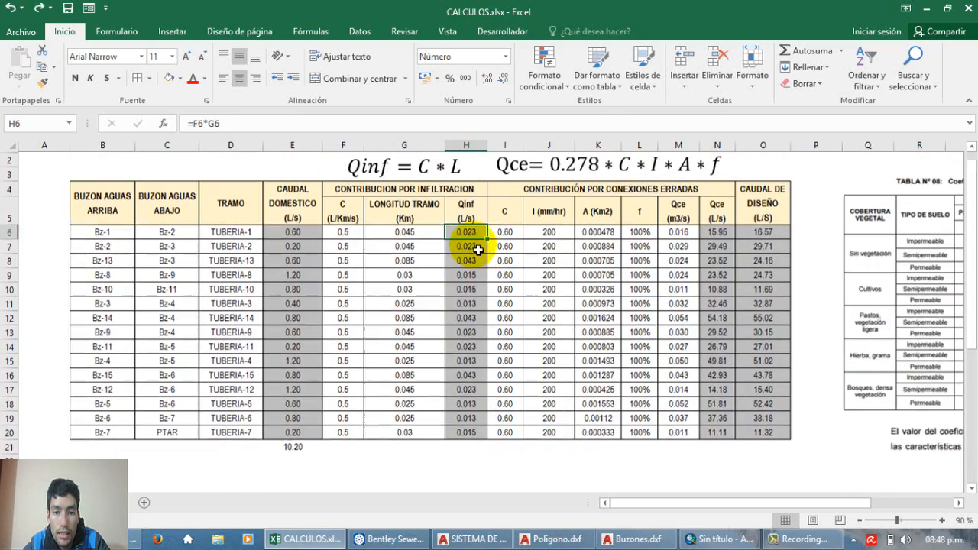
{"action": "left_click_drag", "start_coordinate": [477, 250], "coordinate": [472, 450]}
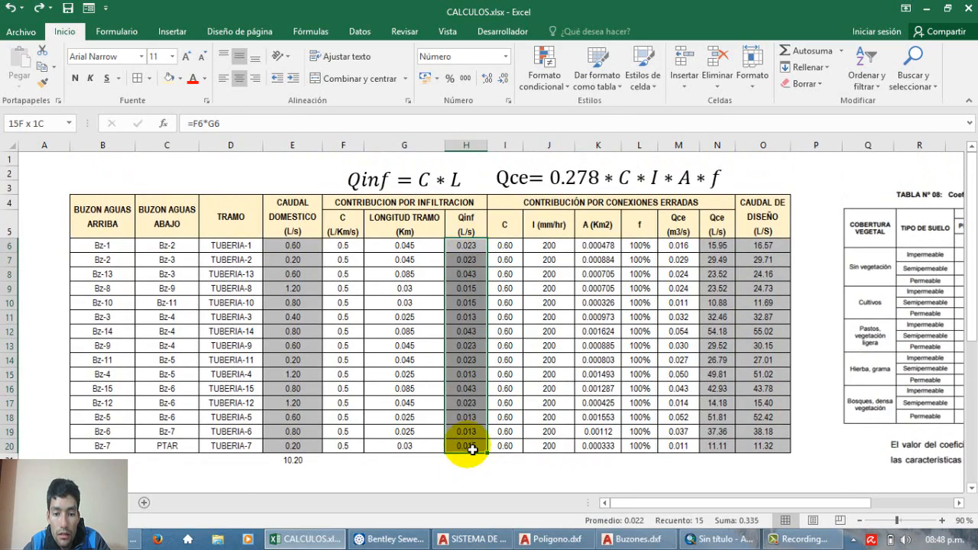
{"action": "scroll", "coordinate": [466, 402], "scroll_direction": "down", "scroll_amount": 2}
{"action": "scroll", "coordinate": [465, 402], "scroll_direction": "up", "scroll_amount": 2}
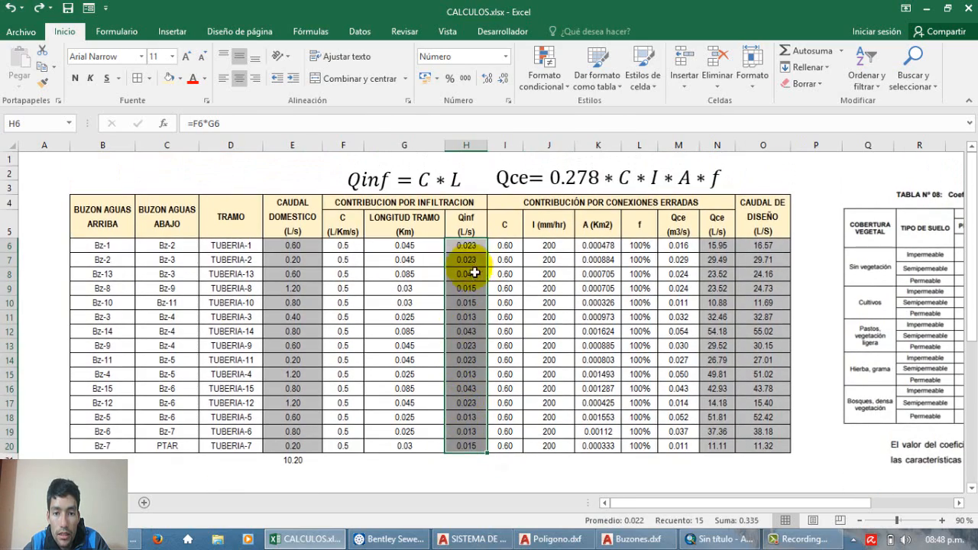
{"action": "left_click", "coordinate": [471, 251]}
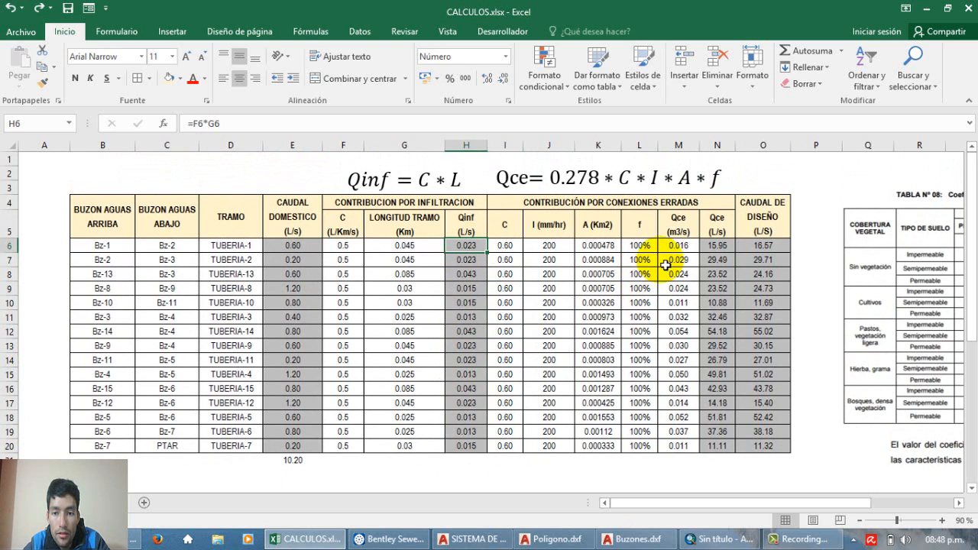
{"action": "left_click_drag", "start_coordinate": [718, 246], "coordinate": [721, 443]}
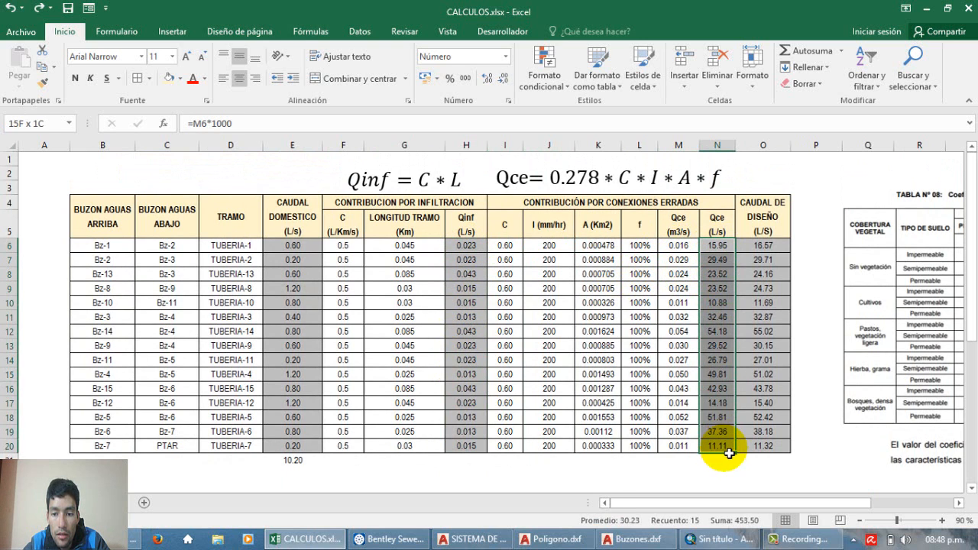
{"action": "left_click", "coordinate": [718, 432]}
{"action": "scroll", "coordinate": [492, 306], "scroll_direction": "down", "scroll_amount": 1}
{"action": "scroll", "coordinate": [492, 306], "scroll_direction": "up", "scroll_amount": 1}
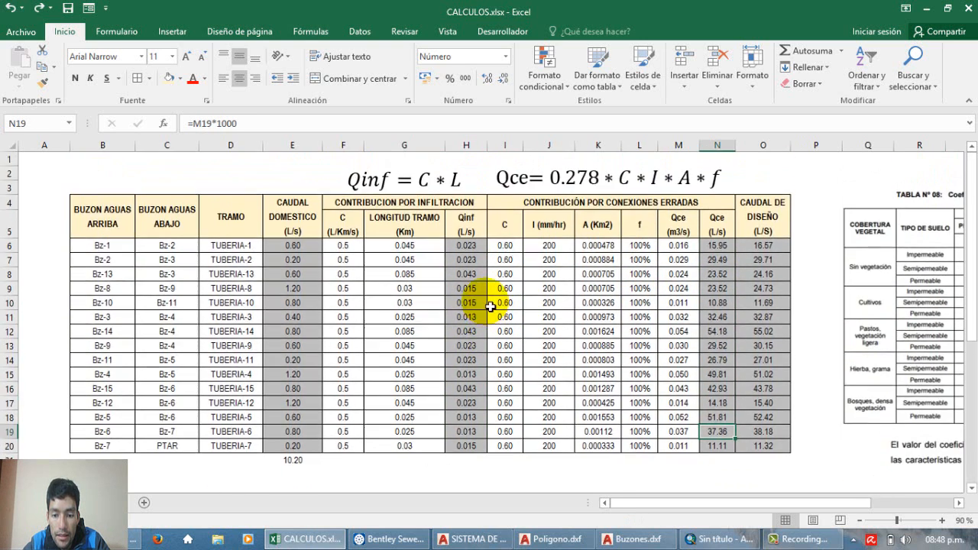
Step: Switch to SewerCAD and examine the Diseño sewer network and its pipe flow labels around manhole Bz-3
{"action": "left_click", "coordinate": [390, 539]}
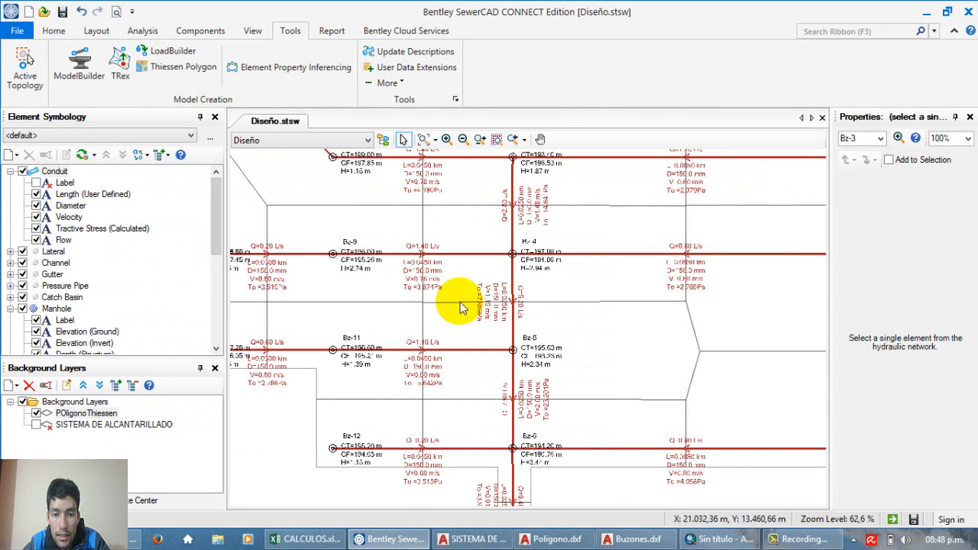
{"action": "scroll", "coordinate": [468, 301], "scroll_direction": "down", "scroll_amount": 3}
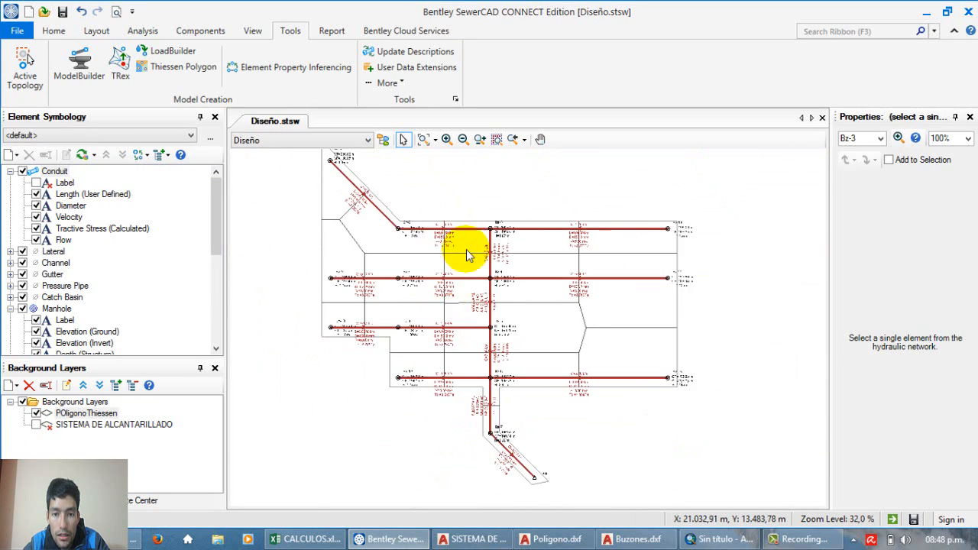
{"action": "scroll", "coordinate": [467, 251], "scroll_direction": "up", "scroll_amount": 4}
{"action": "scroll", "coordinate": [482, 237], "scroll_direction": "up", "scroll_amount": 2}
{"action": "scroll", "coordinate": [454, 237], "scroll_direction": "down", "scroll_amount": 2}
{"action": "scroll", "coordinate": [444, 245], "scroll_direction": "up", "scroll_amount": 3}
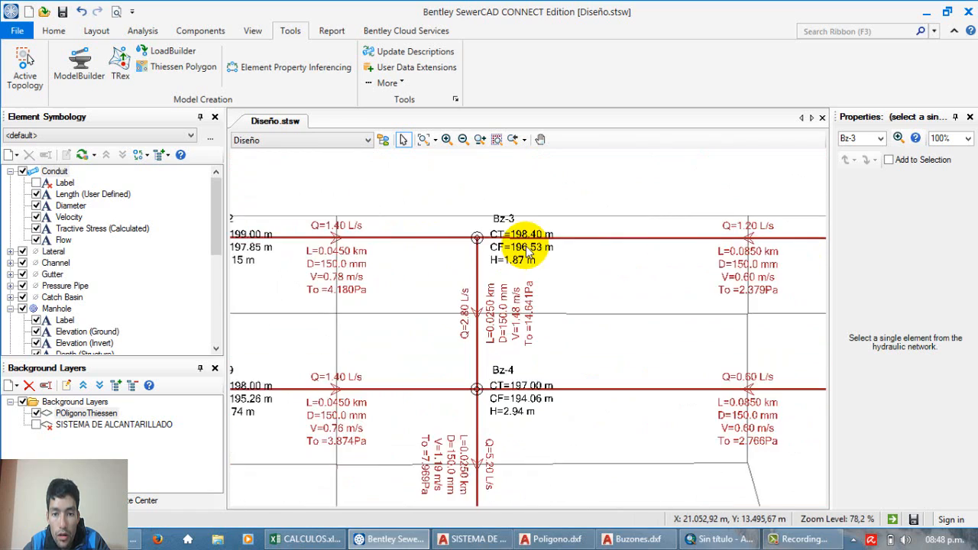
{"action": "scroll", "coordinate": [485, 240], "scroll_direction": "up", "scroll_amount": 1}
{"action": "scroll", "coordinate": [485, 240], "scroll_direction": "down", "scroll_amount": 4}
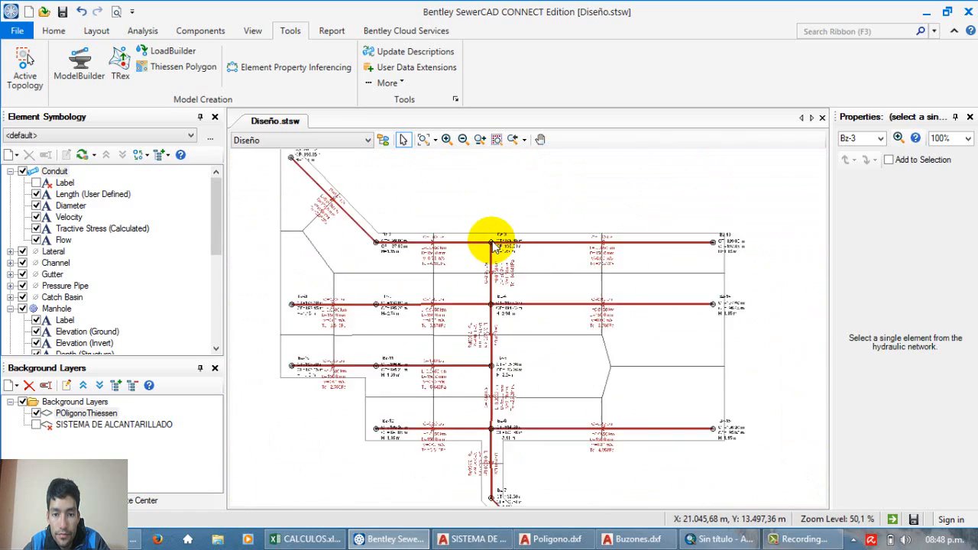
{"action": "scroll", "coordinate": [493, 244], "scroll_direction": "up", "scroll_amount": 2}
{"action": "scroll", "coordinate": [493, 246], "scroll_direction": "up", "scroll_amount": 3}
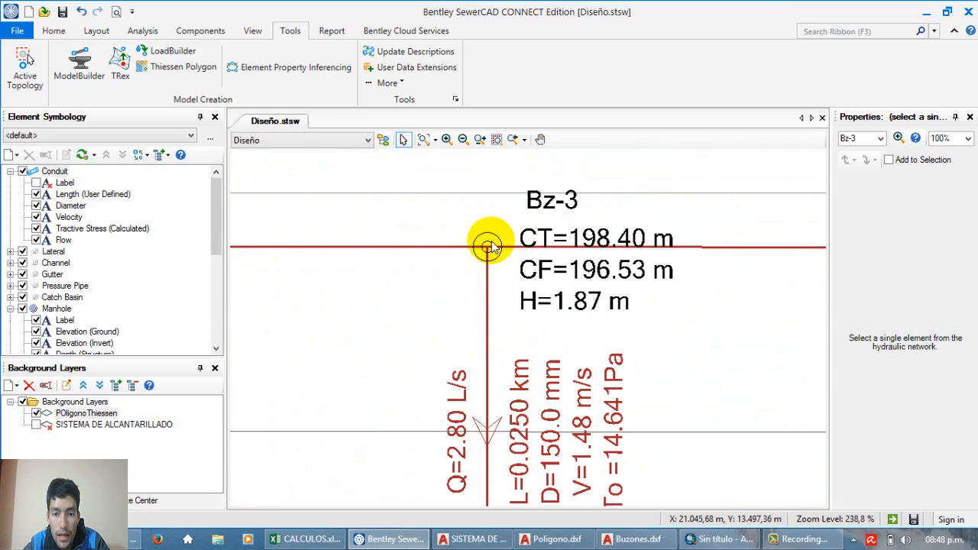
{"action": "scroll", "coordinate": [493, 246], "scroll_direction": "down", "scroll_amount": 4}
{"action": "scroll", "coordinate": [479, 234], "scroll_direction": "up", "scroll_amount": 4}
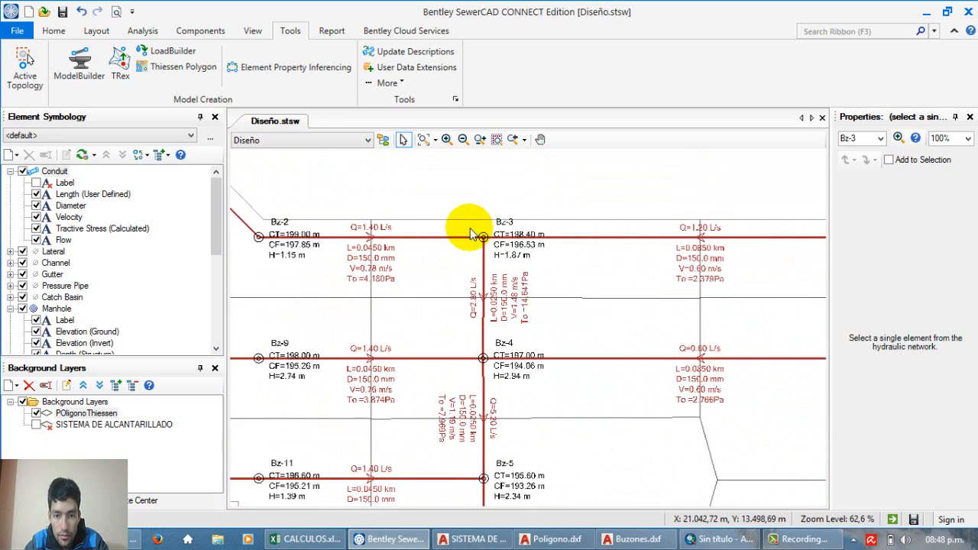
{"action": "scroll", "coordinate": [535, 271], "scroll_direction": "down", "scroll_amount": 3}
{"action": "scroll", "coordinate": [538, 272], "scroll_direction": "up", "scroll_amount": 2}
Step: Inspect the Flow (Known) and inflow properties of manhole Bz-3, widening the properties area for readability, and clear the selection
{"action": "left_click", "coordinate": [541, 275]}
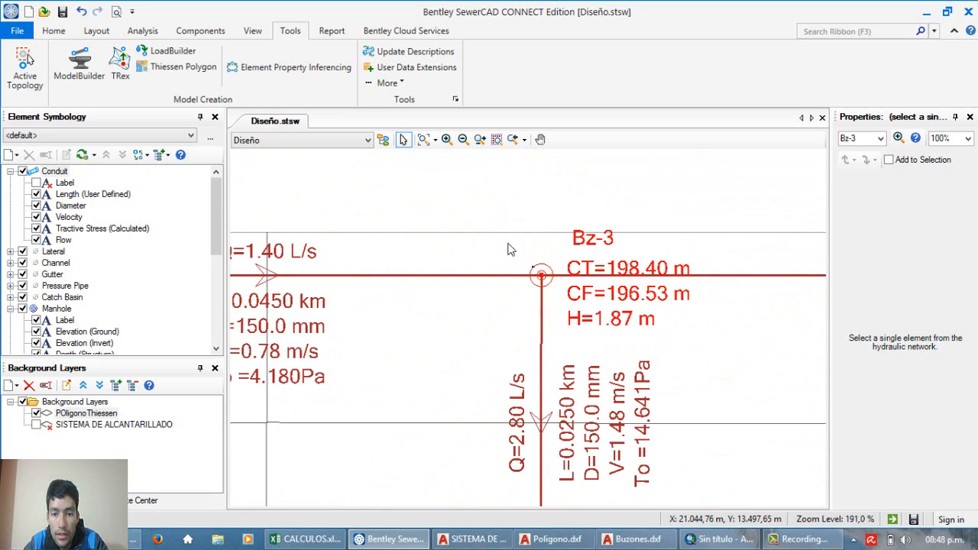
{"action": "scroll", "coordinate": [405, 245], "scroll_direction": "down", "scroll_amount": 2}
{"action": "scroll", "coordinate": [467, 256], "scroll_direction": "up", "scroll_amount": 3}
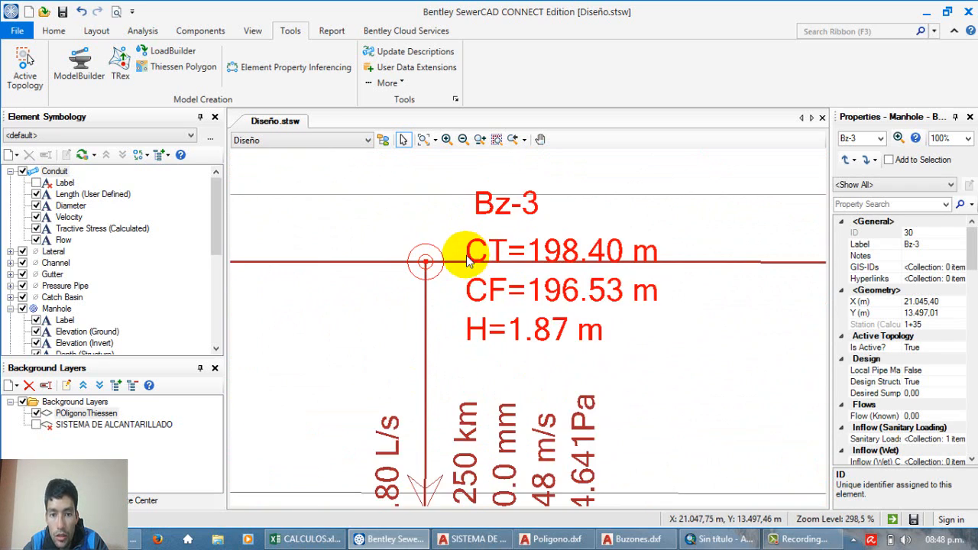
{"action": "scroll", "coordinate": [970, 282], "scroll_direction": "down", "scroll_amount": 3}
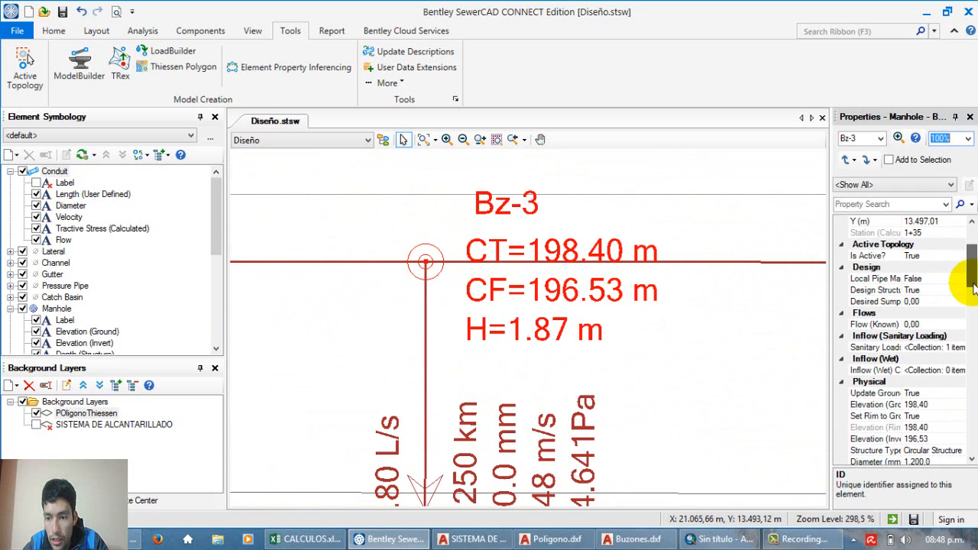
{"action": "left_click", "coordinate": [891, 324]}
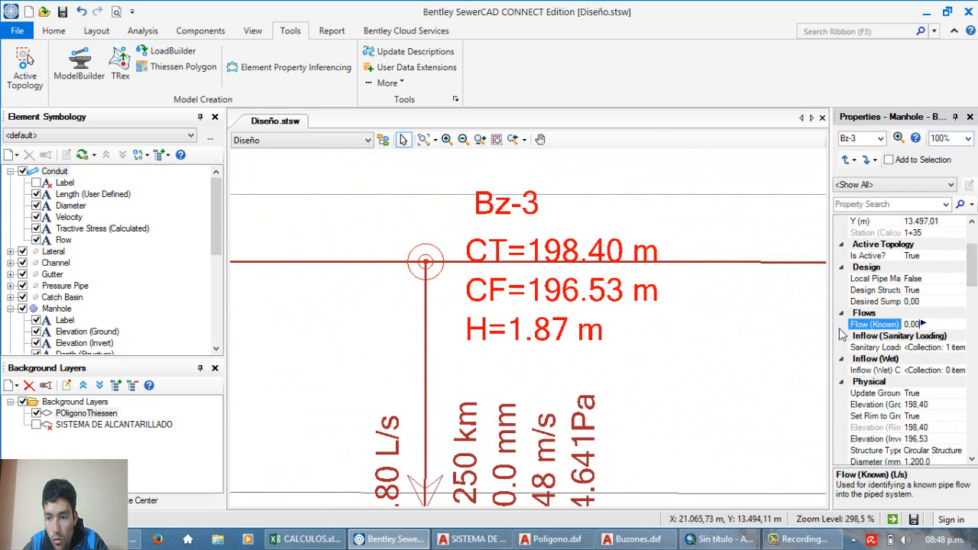
{"action": "left_click_drag", "start_coordinate": [825, 324], "coordinate": [803, 324]}
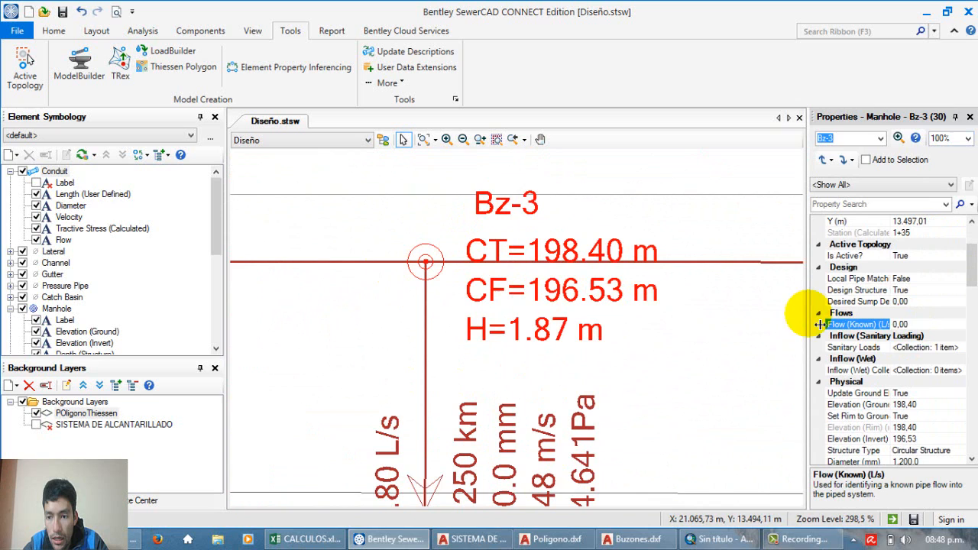
{"action": "left_click", "coordinate": [921, 328]}
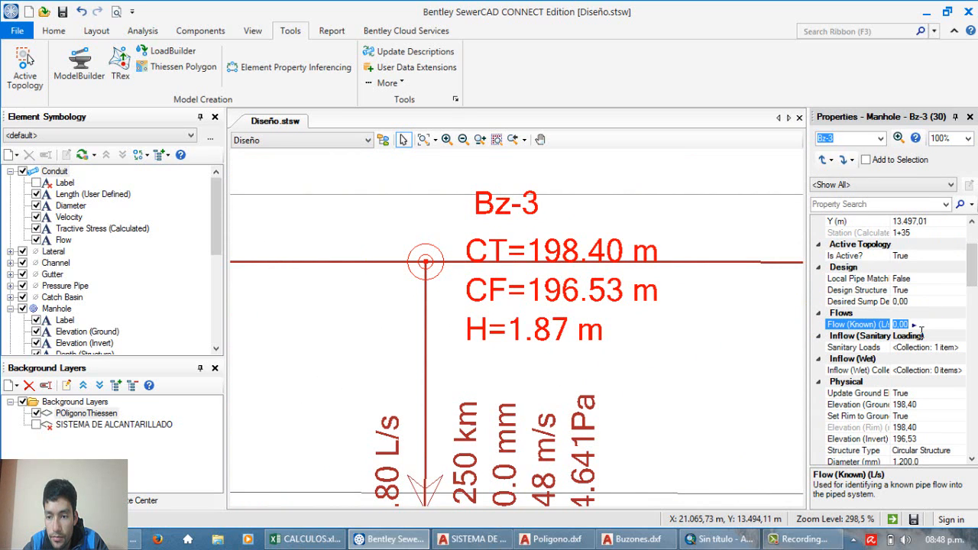
{"action": "left_click", "coordinate": [921, 329]}
{"action": "left_click", "coordinate": [920, 328]}
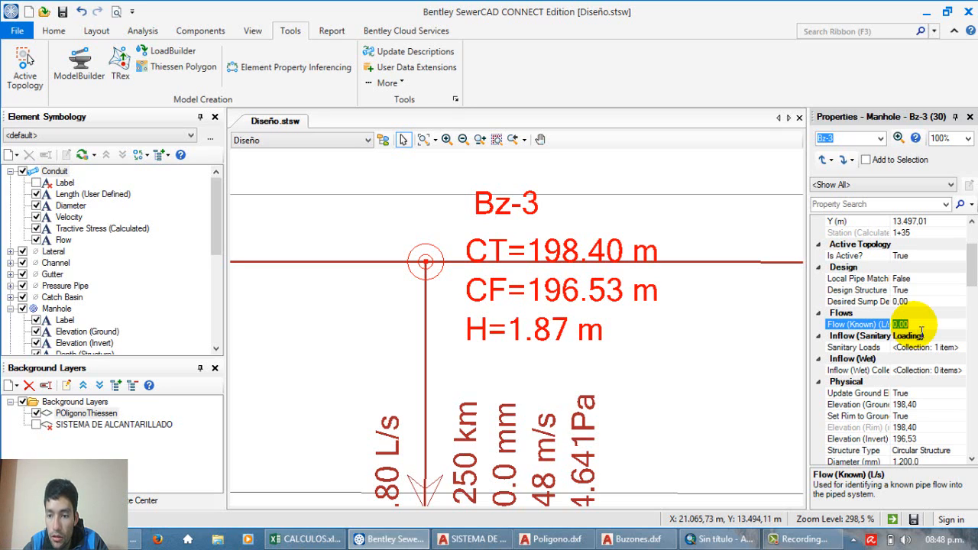
{"action": "mouse_move", "coordinate": [971, 274]}
{"action": "left_mouse_down"}
{"action": "mouse_move", "coordinate": [975, 302]}
{"action": "mouse_move", "coordinate": [975, 292]}
{"action": "left_mouse_up"}
{"action": "left_click_drag", "start_coordinate": [778, 349], "coordinate": [730, 326]}
Step: Select conduit TUBERIA-1 between manholes Bz-1 and Bz-2 and bring up its Infiltration/Inflow & Seepage properties
{"action": "scroll", "coordinate": [627, 321], "scroll_direction": "down", "scroll_amount": 6}
{"action": "scroll", "coordinate": [572, 315], "scroll_direction": "down", "scroll_amount": 4}
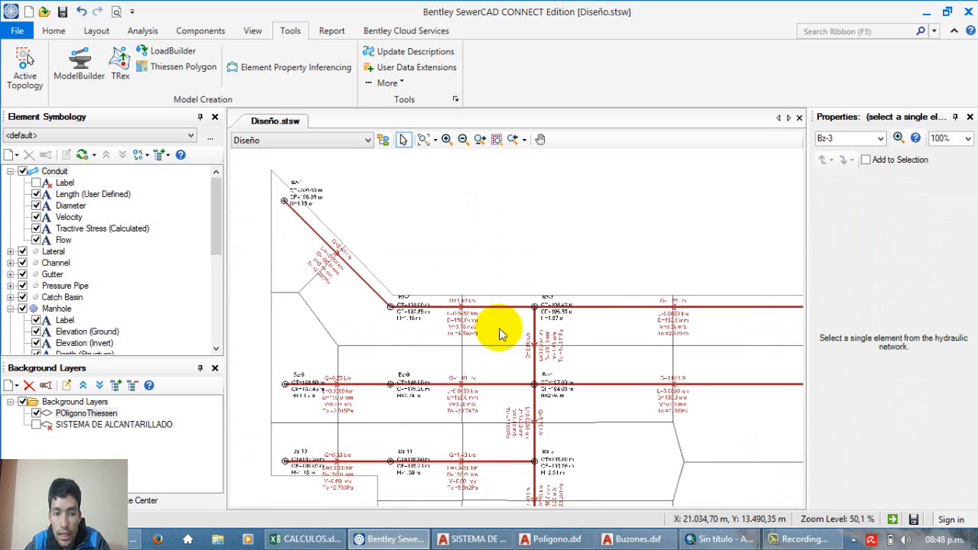
{"action": "scroll", "coordinate": [352, 257], "scroll_direction": "up", "scroll_amount": 6}
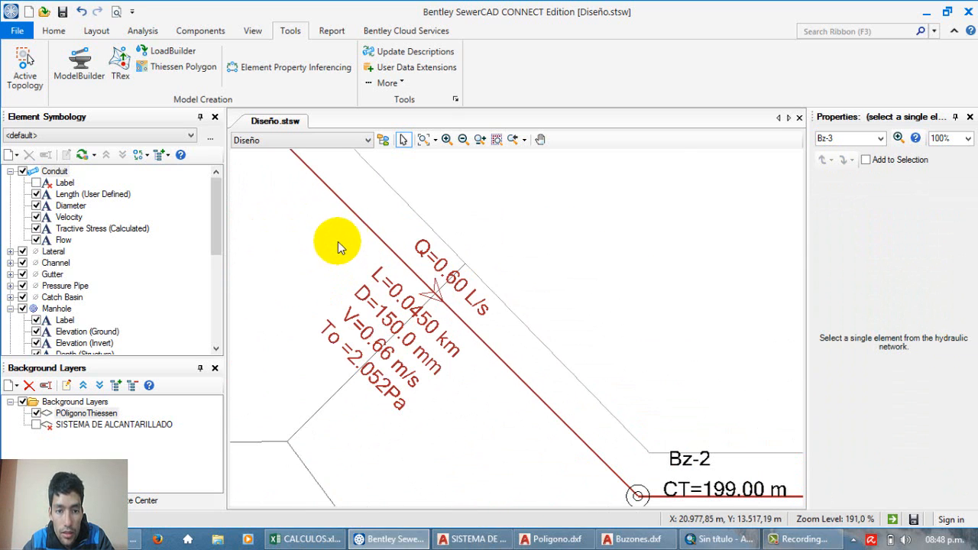
{"action": "left_click", "coordinate": [333, 201]}
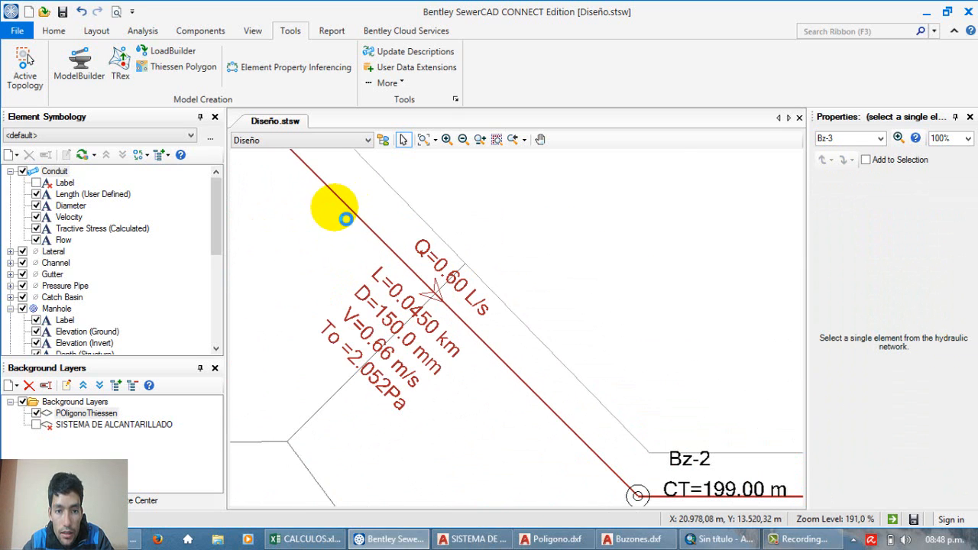
{"action": "scroll", "coordinate": [332, 205], "scroll_direction": "down", "scroll_amount": 2}
{"action": "mouse_move", "coordinate": [970, 256]}
{"action": "left_mouse_down"}
{"action": "mouse_move", "coordinate": [975, 313]}
{"action": "mouse_move", "coordinate": [973, 233]}
{"action": "mouse_move", "coordinate": [974, 272]}
{"action": "left_mouse_up"}
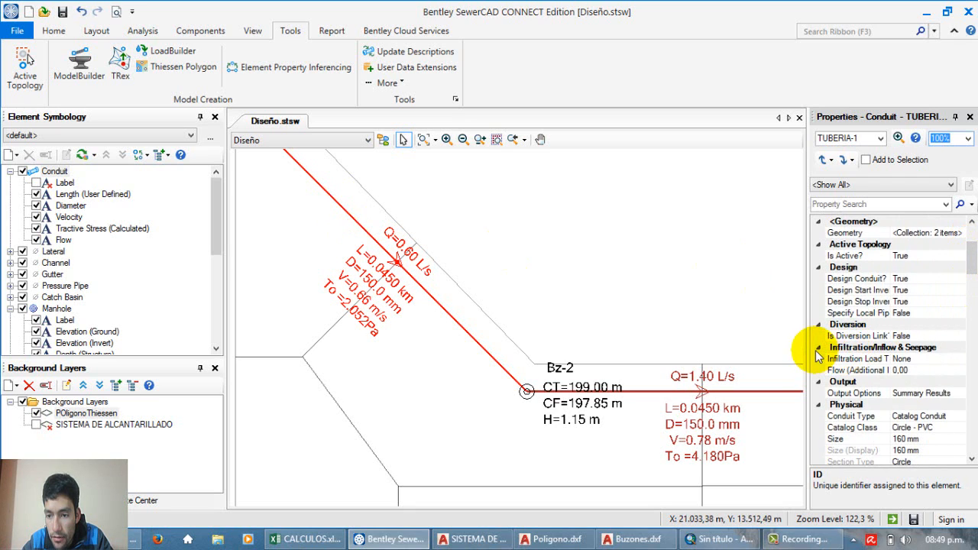
Step: Open the Infiltration Load Type choices for conduit TUBERIA-1
{"action": "left_click", "coordinate": [819, 348]}
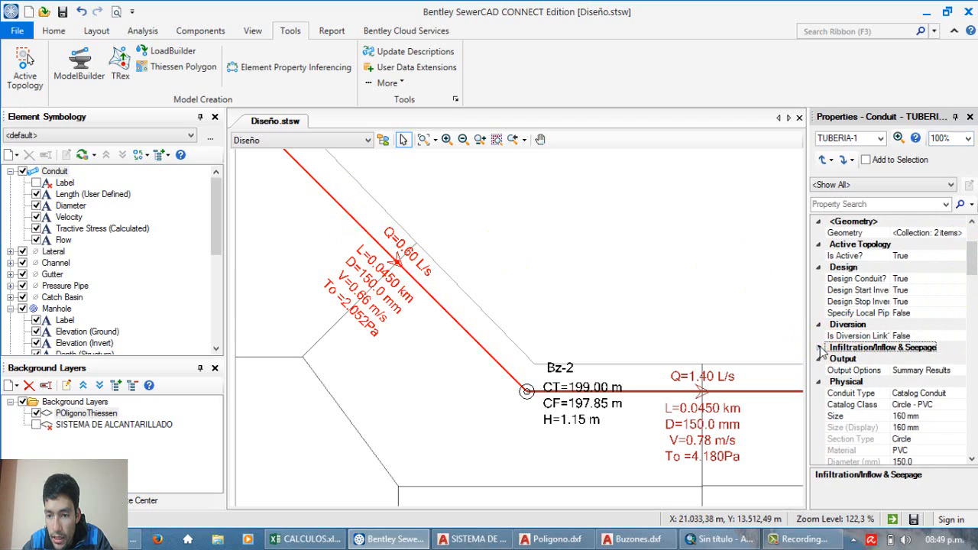
{"action": "left_click", "coordinate": [820, 348]}
{"action": "left_click", "coordinate": [924, 361]}
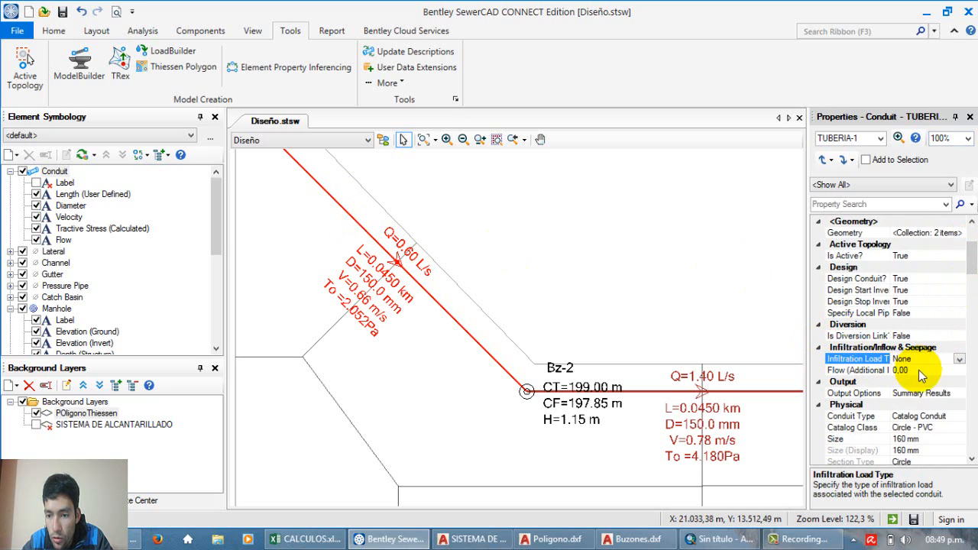
{"action": "left_click", "coordinate": [960, 360]}
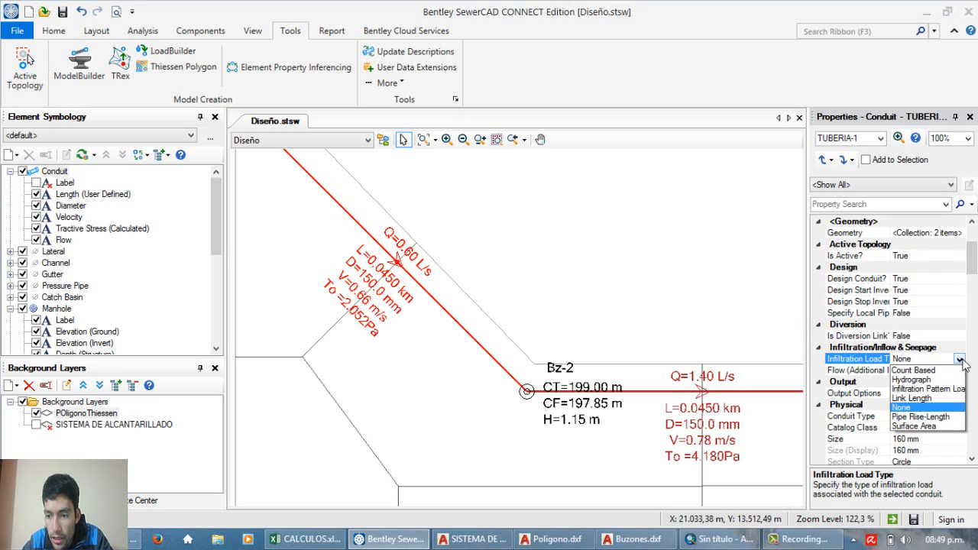
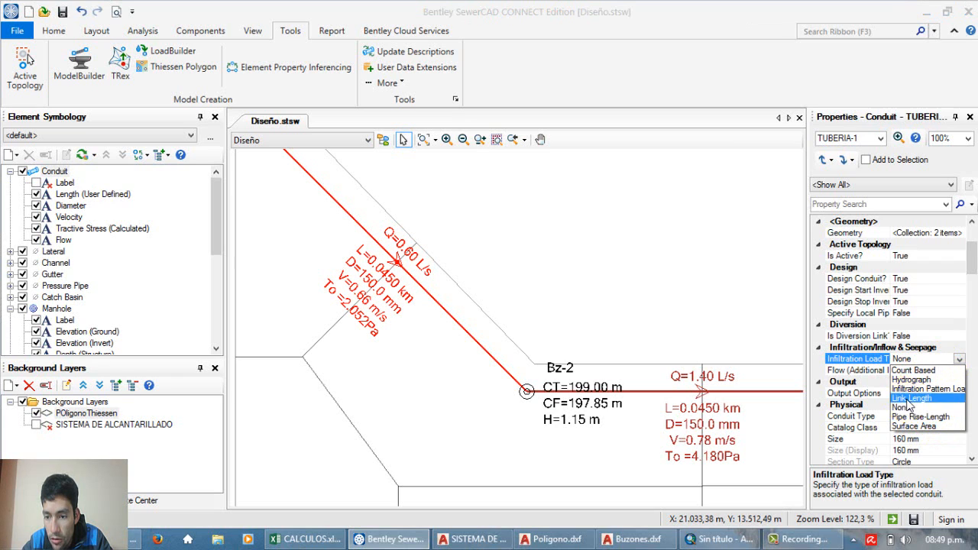
Step: Set conduit TUBERIA-1's Infiltration Load Type to Link Length and its Infiltration Loading Unit to km
{"action": "left_click", "coordinate": [906, 407]}
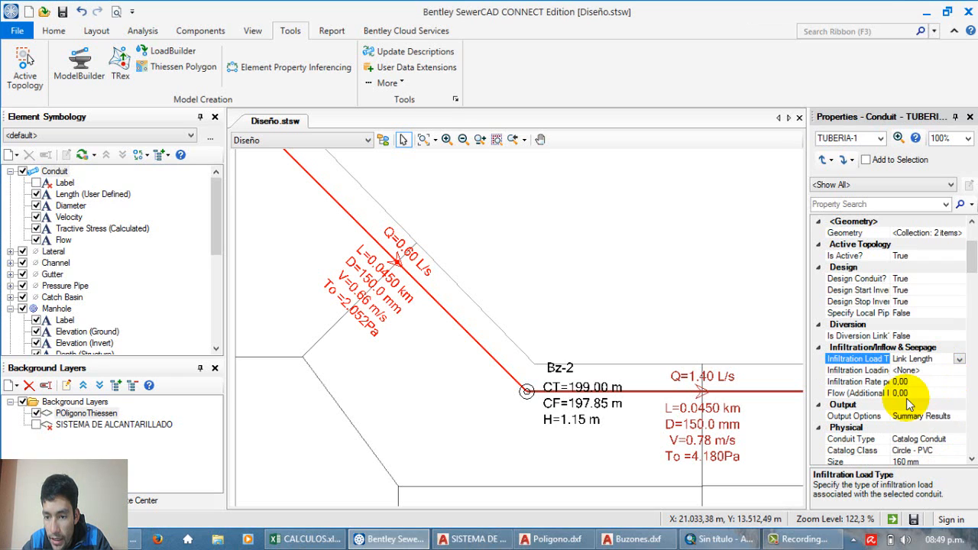
{"action": "left_click", "coordinate": [931, 371]}
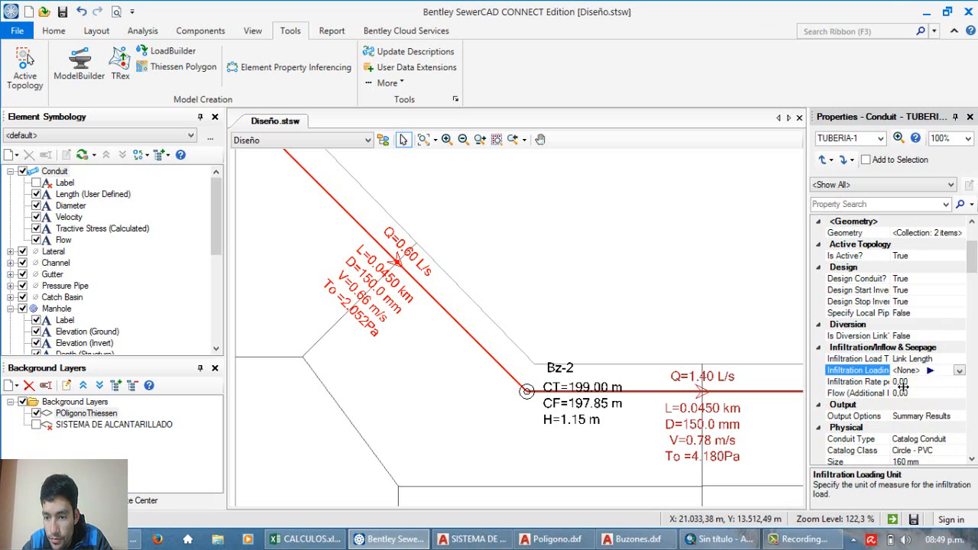
{"action": "left_click", "coordinate": [882, 374]}
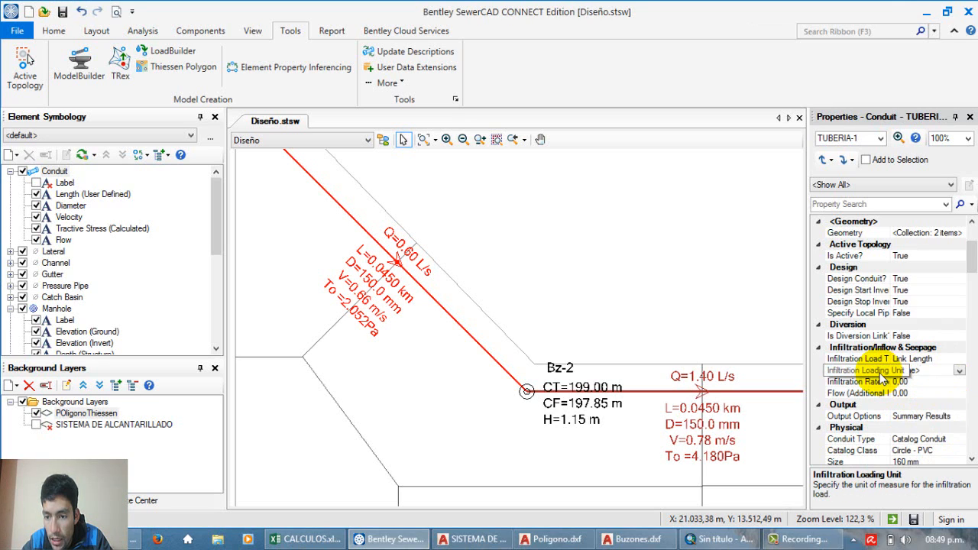
{"action": "left_click", "coordinate": [959, 370]}
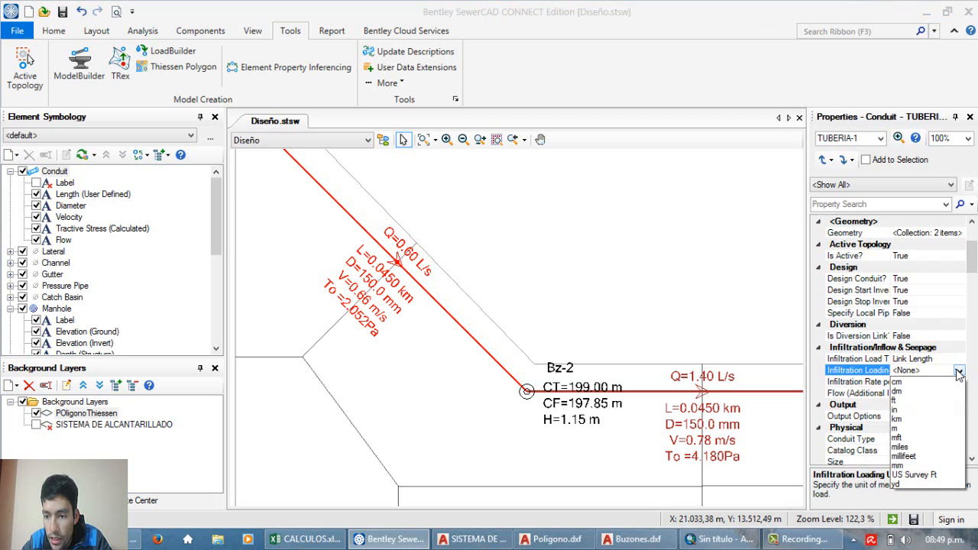
{"action": "left_click", "coordinate": [900, 420]}
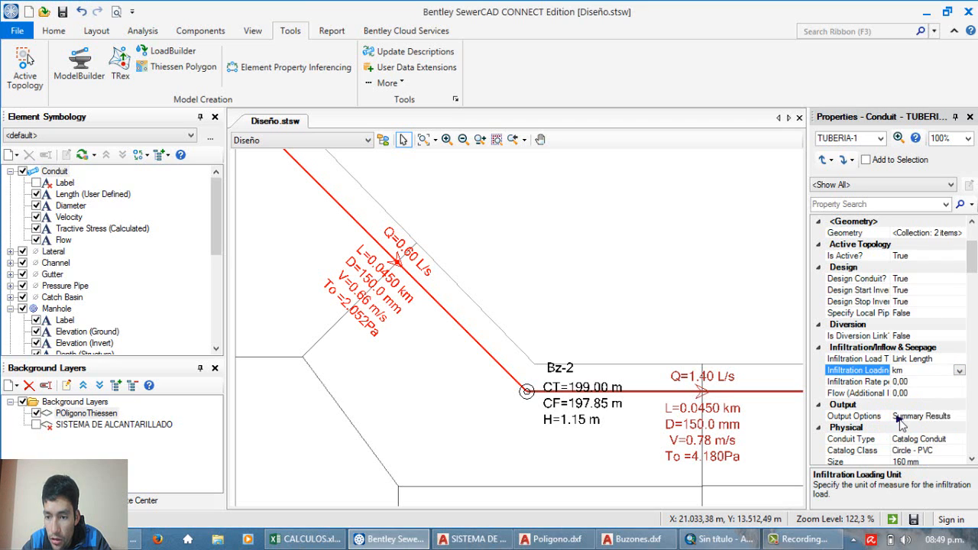
Step: Check what unit TUBERIA-1's infiltration rate expects, look up coefficient C for the conduits in CALCULOS.xlsx, and return to SewerCAD
{"action": "left_click", "coordinate": [921, 382]}
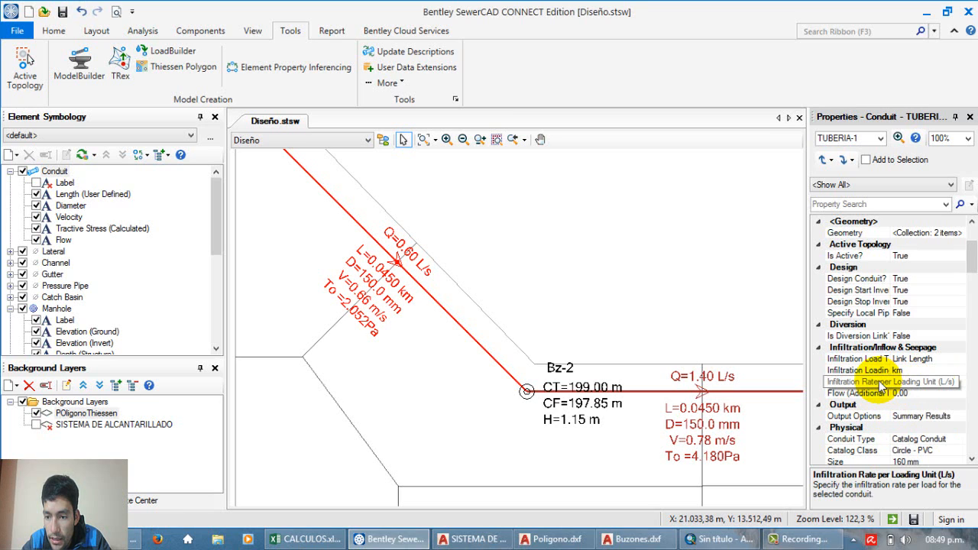
{"action": "left_click", "coordinate": [917, 382]}
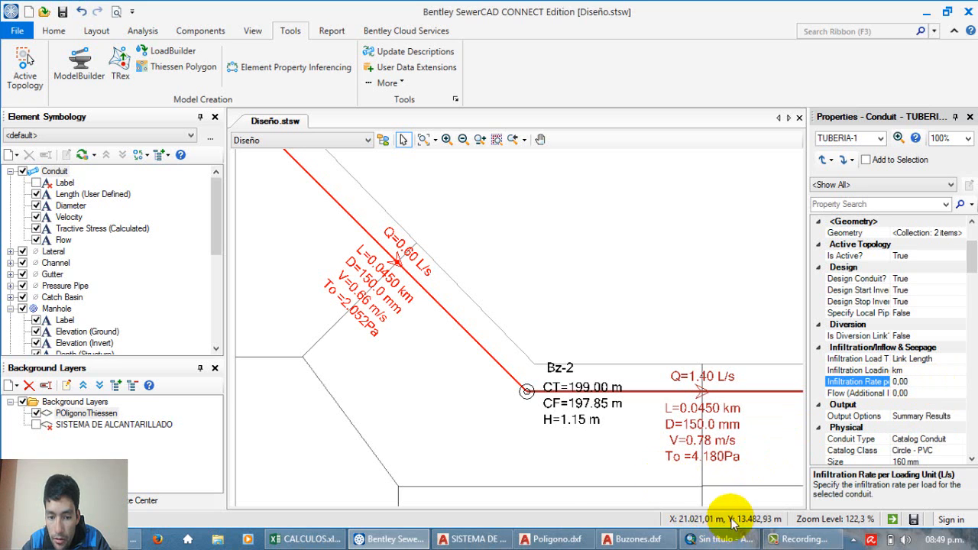
{"action": "left_click", "coordinate": [298, 539]}
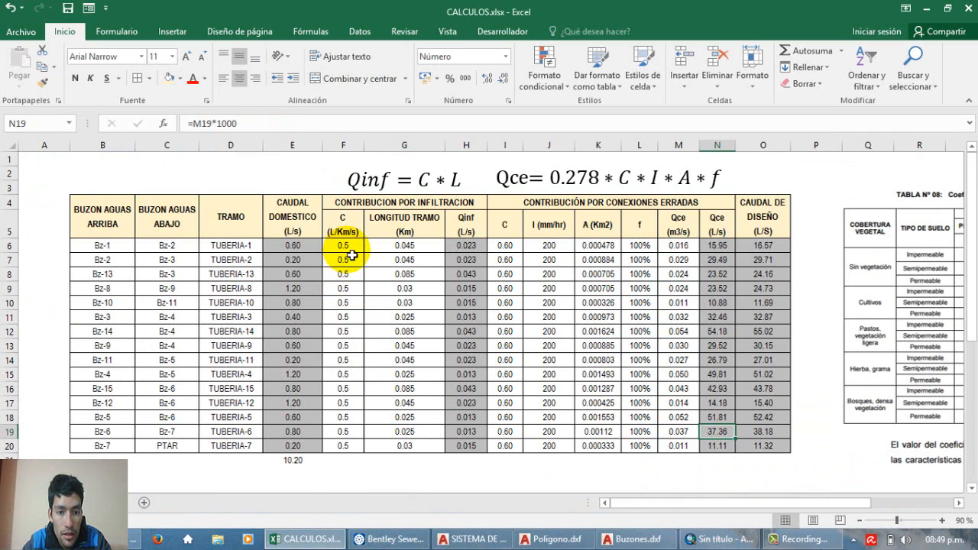
{"action": "left_click_drag", "start_coordinate": [352, 249], "coordinate": [353, 453]}
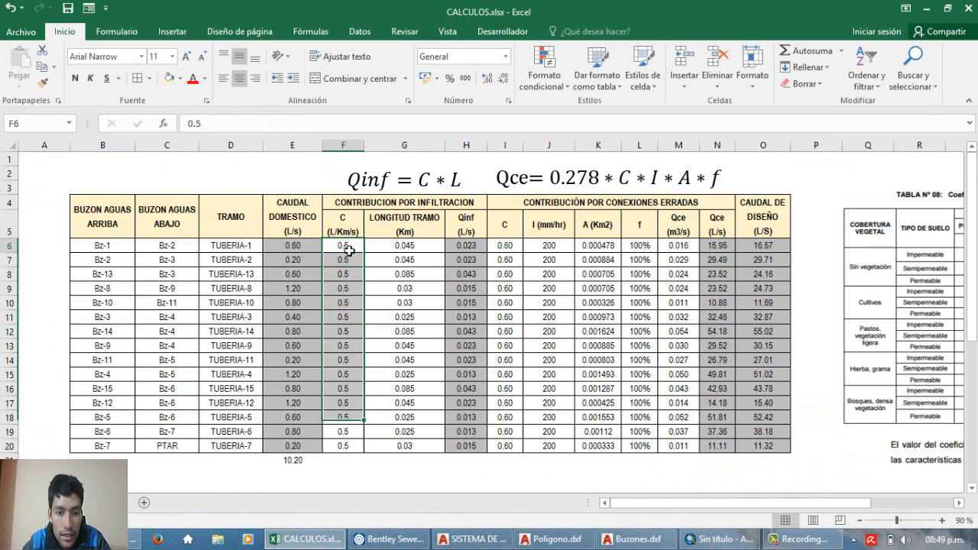
{"action": "mouse_move", "coordinate": [343, 247]}
{"action": "left_mouse_down"}
{"action": "mouse_move", "coordinate": [355, 305]}
{"action": "mouse_move", "coordinate": [344, 252]}
{"action": "left_mouse_up"}
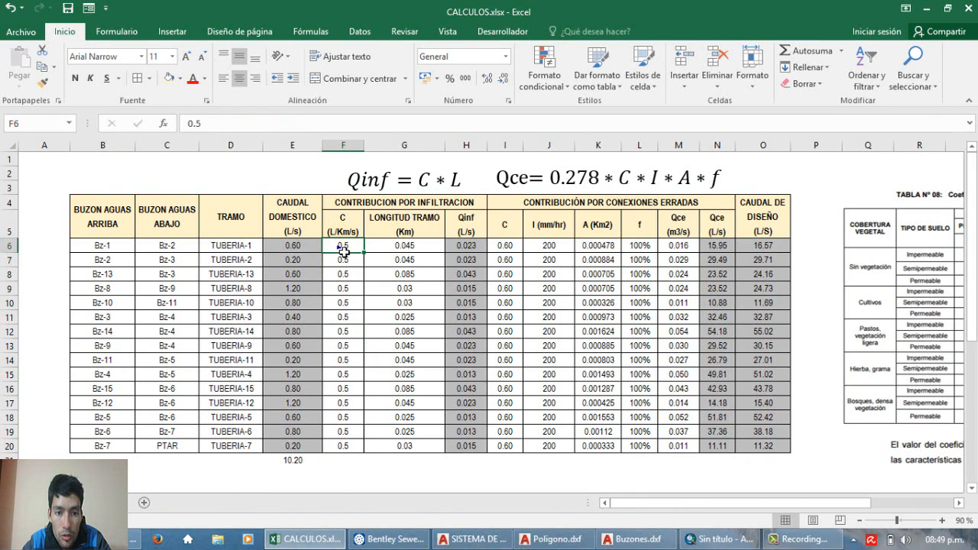
{"action": "left_click", "coordinate": [389, 539]}
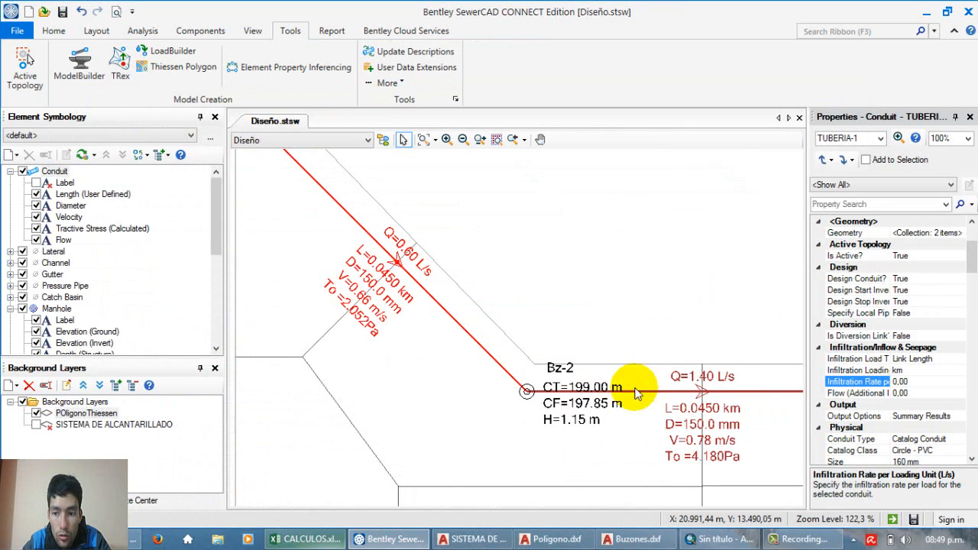
Step: Set TUBERIA-1's Infiltration Rate per Loading Unit to 0,5 L/s and review its infiltration fields
{"action": "left_click", "coordinate": [918, 383]}
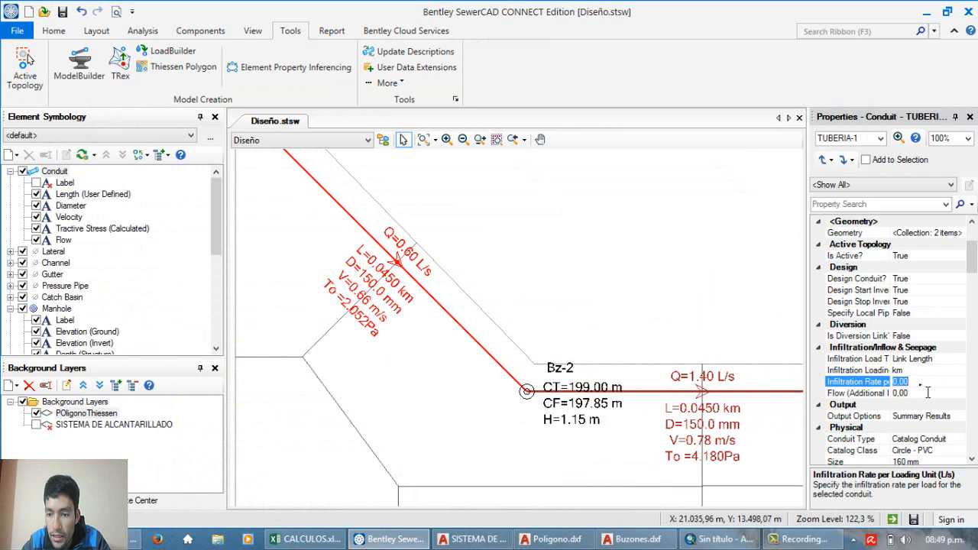
{"action": "type", "text": "0.5"}
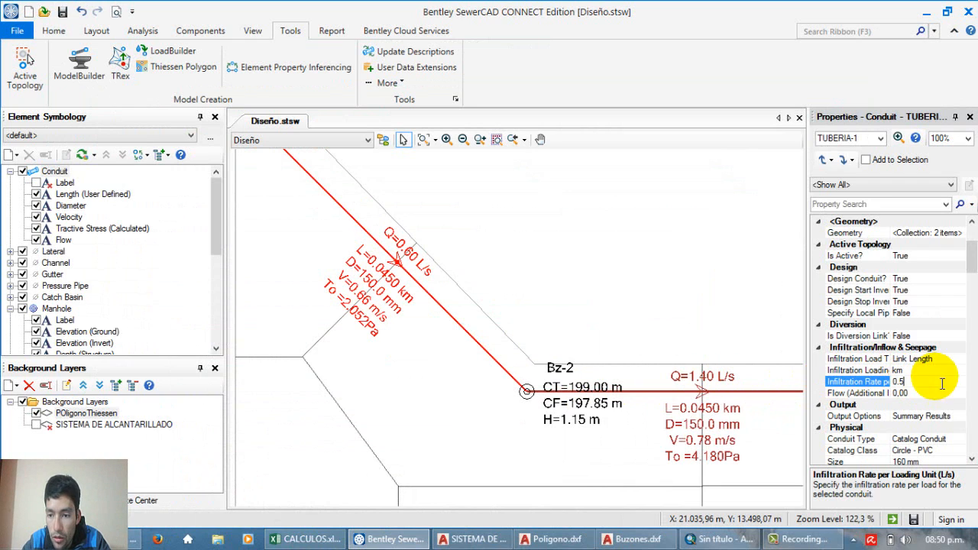
{"action": "left_click", "coordinate": [937, 373]}
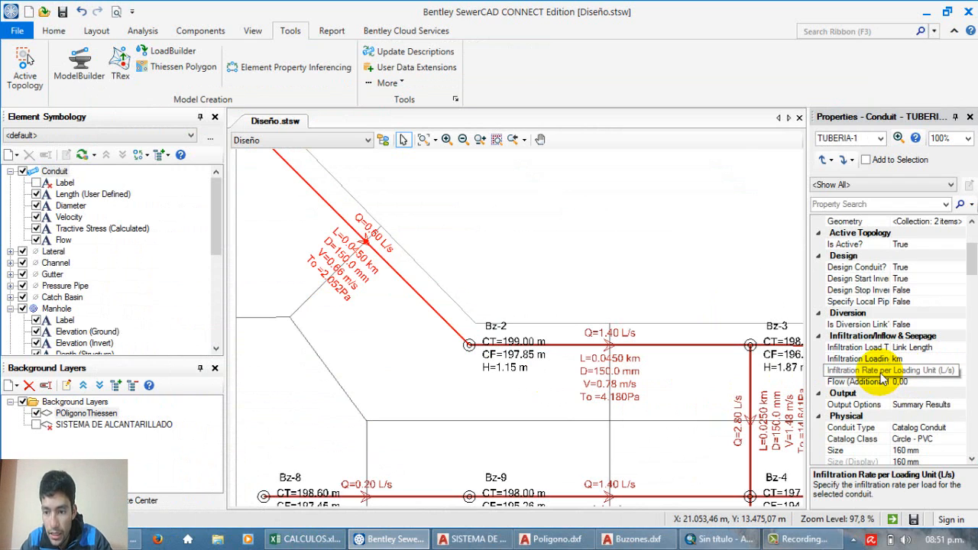
{"action": "left_click", "coordinate": [934, 372]}
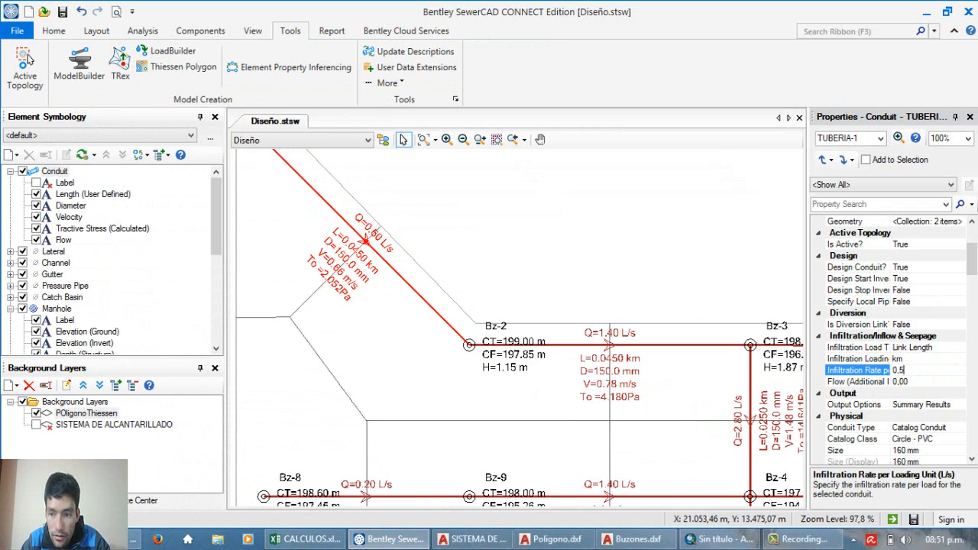
{"action": "type", "text": "0,5"}
{"action": "left_click", "coordinate": [931, 382]}
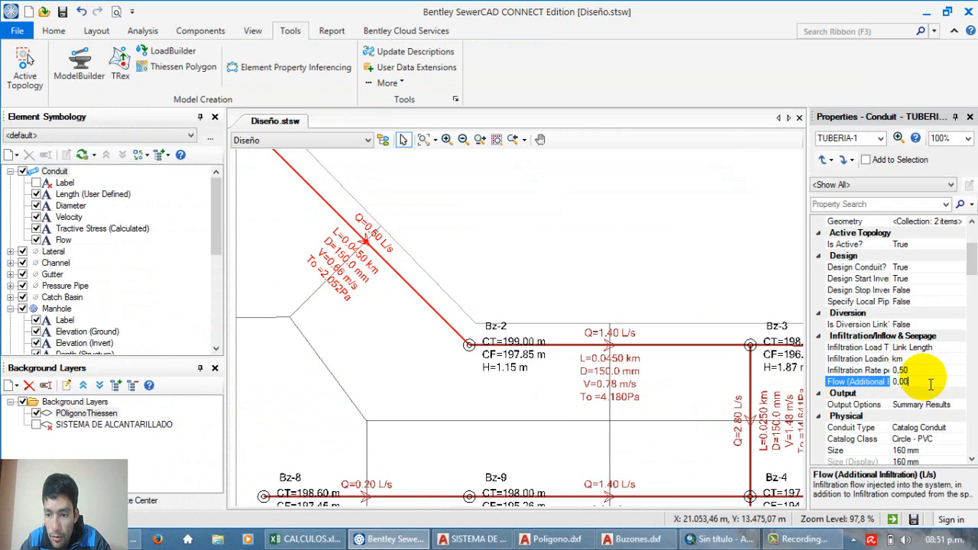
{"action": "left_click", "coordinate": [914, 370]}
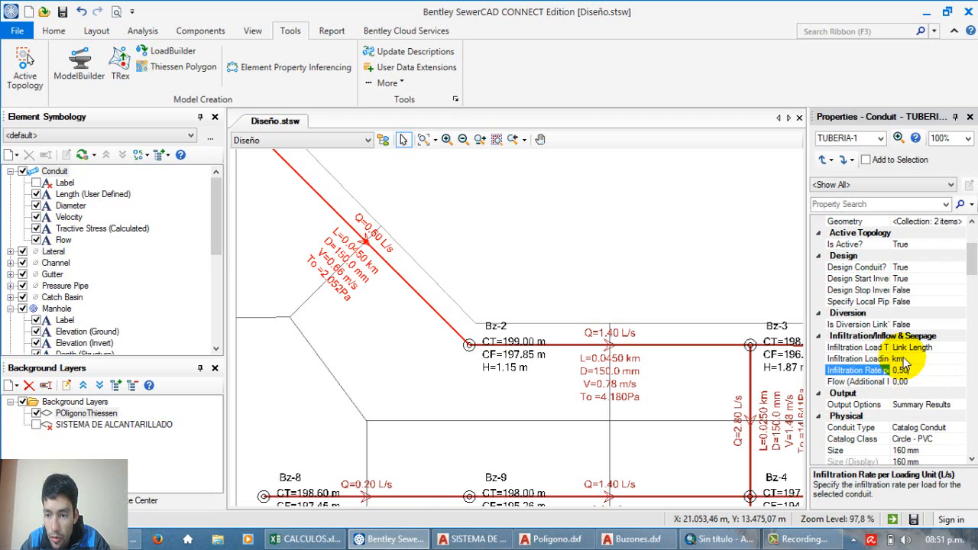
{"action": "left_click", "coordinate": [908, 359]}
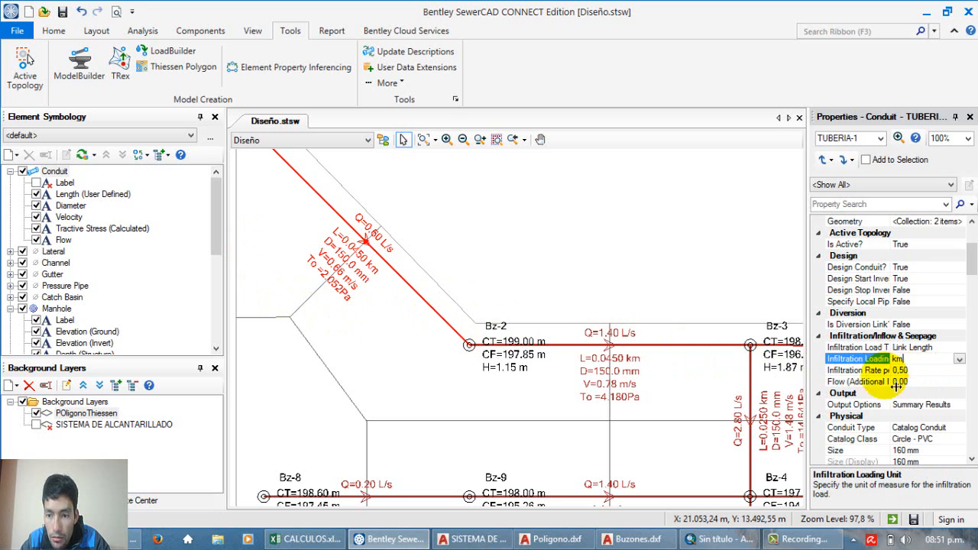
Step: Clear the conduit selection, review the pipes around manhole Bz-2, and check the infiltration table in CALCULOS.xlsx before returning to SewerCAD
{"action": "left_click", "coordinate": [706, 284]}
{"action": "scroll", "coordinate": [502, 306], "scroll_direction": "down", "scroll_amount": 3}
{"action": "scroll", "coordinate": [504, 306], "scroll_direction": "up", "scroll_amount": 5}
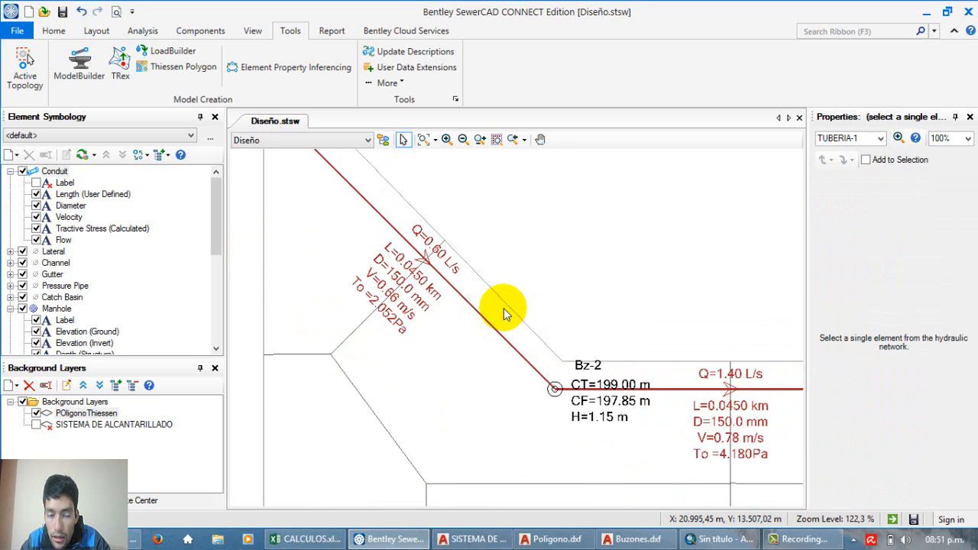
{"action": "scroll", "coordinate": [431, 236], "scroll_direction": "down", "scroll_amount": 3}
{"action": "scroll", "coordinate": [434, 243], "scroll_direction": "up", "scroll_amount": 3}
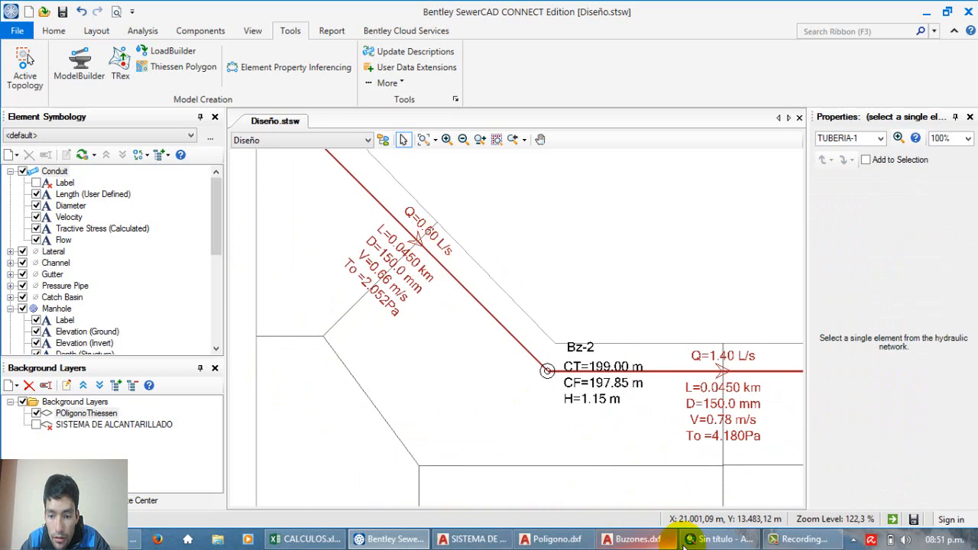
{"action": "left_click", "coordinate": [306, 539]}
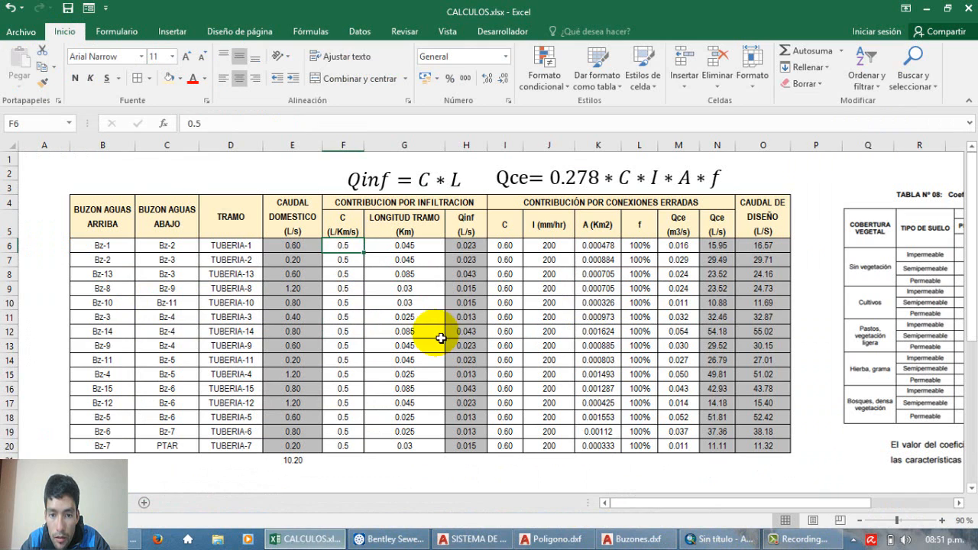
{"action": "left_click", "coordinate": [390, 539]}
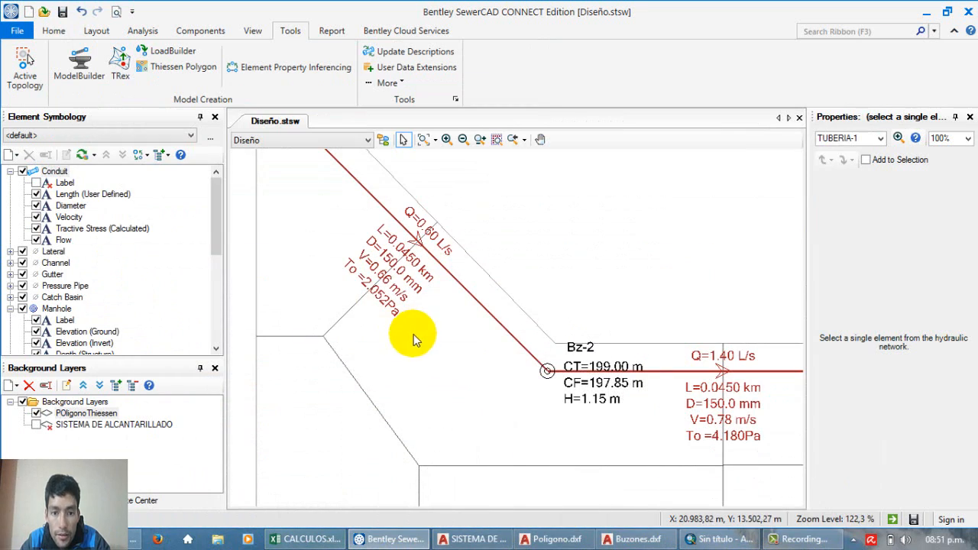
{"action": "scroll", "coordinate": [453, 248], "scroll_direction": "down", "scroll_amount": 3}
{"action": "scroll", "coordinate": [448, 240], "scroll_direction": "up", "scroll_amount": 3}
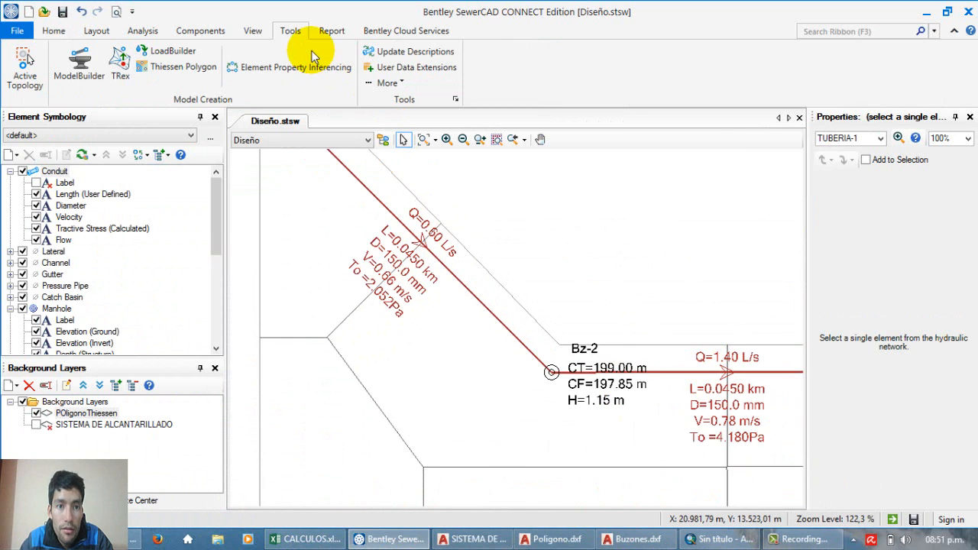
Step: Open the Conduit FlexTable and bring up its column selection for editing
{"action": "left_click", "coordinate": [252, 32]}
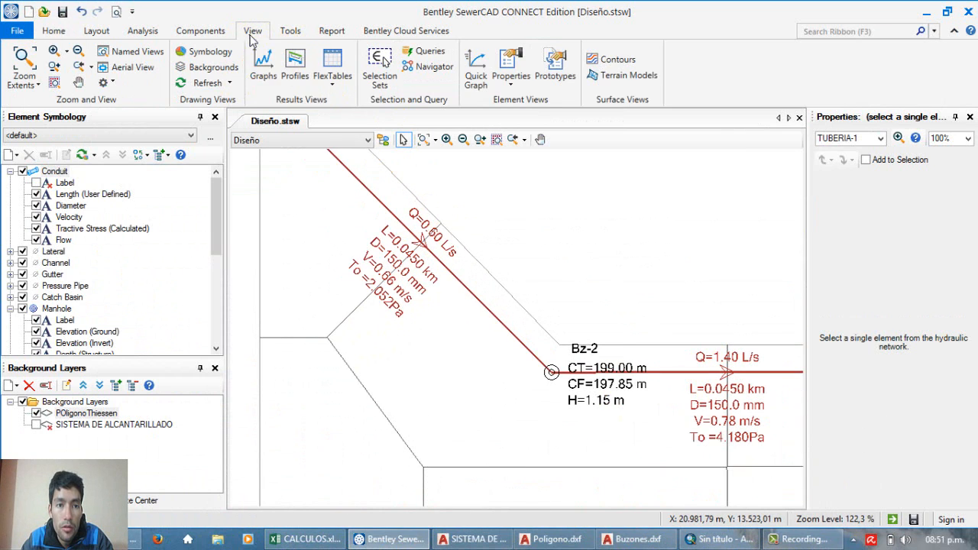
{"action": "left_click", "coordinate": [328, 80]}
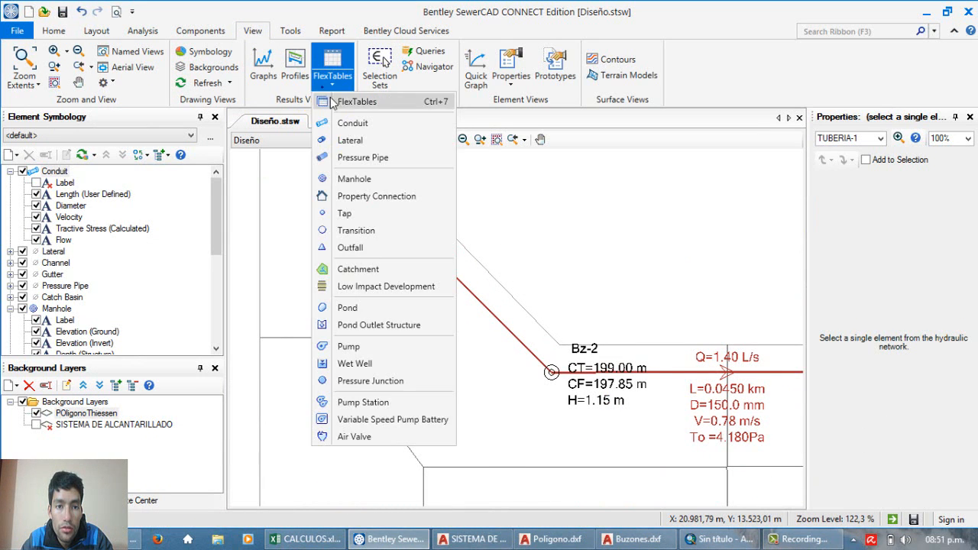
{"action": "left_click", "coordinate": [350, 122]}
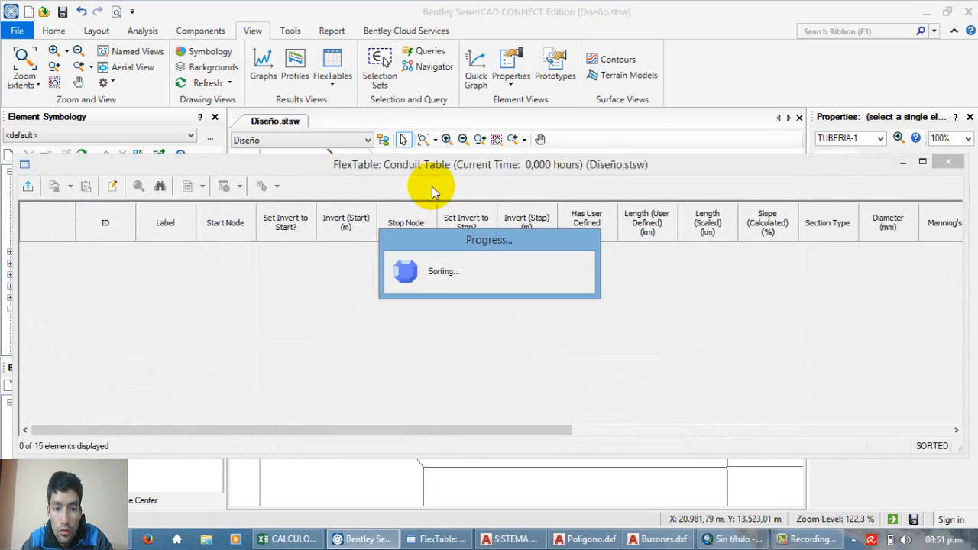
{"action": "left_click_drag", "start_coordinate": [504, 438], "coordinate": [210, 436]}
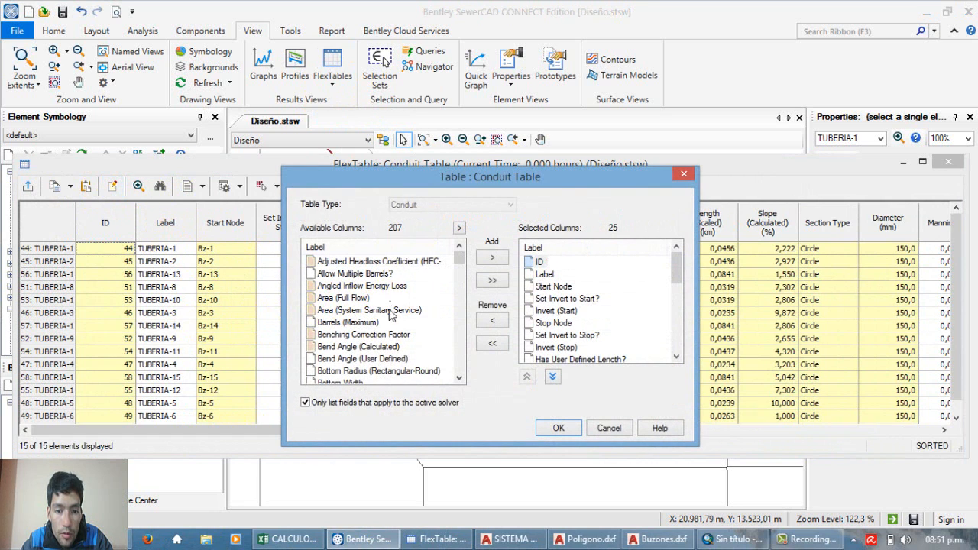
Step: Find the infiltration fields among the available conduit columns and add Infiltration Load Type to the Conduit Table
{"action": "scroll", "coordinate": [372, 332], "scroll_direction": "down", "scroll_amount": 4}
{"action": "left_click", "coordinate": [339, 307]}
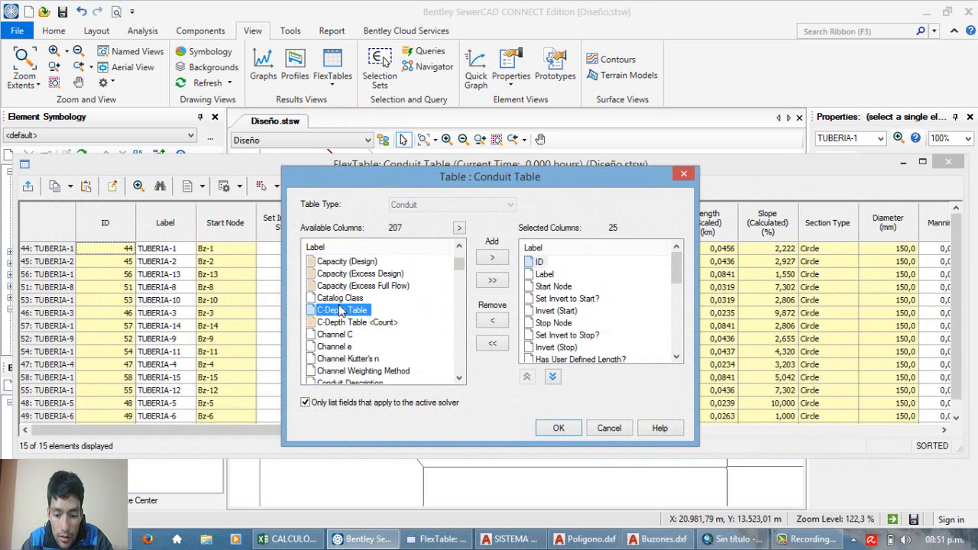
{"action": "key", "text": "i"}
{"action": "scroll", "coordinate": [338, 307], "scroll_direction": "down", "scroll_amount": 1}
{"action": "scroll", "coordinate": [339, 307], "scroll_direction": "down", "scroll_amount": 1}
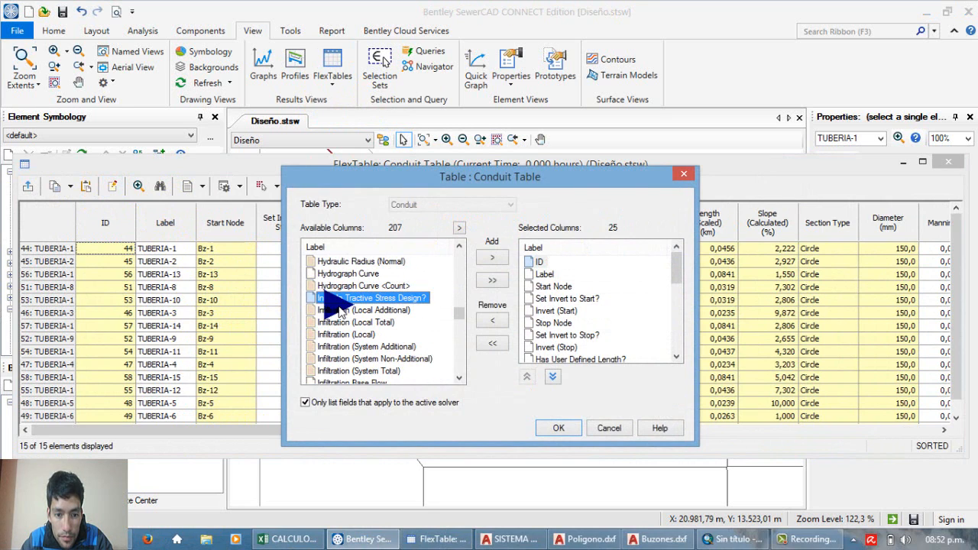
{"action": "left_click", "coordinate": [341, 310]}
{"action": "left_click", "coordinate": [354, 322]}
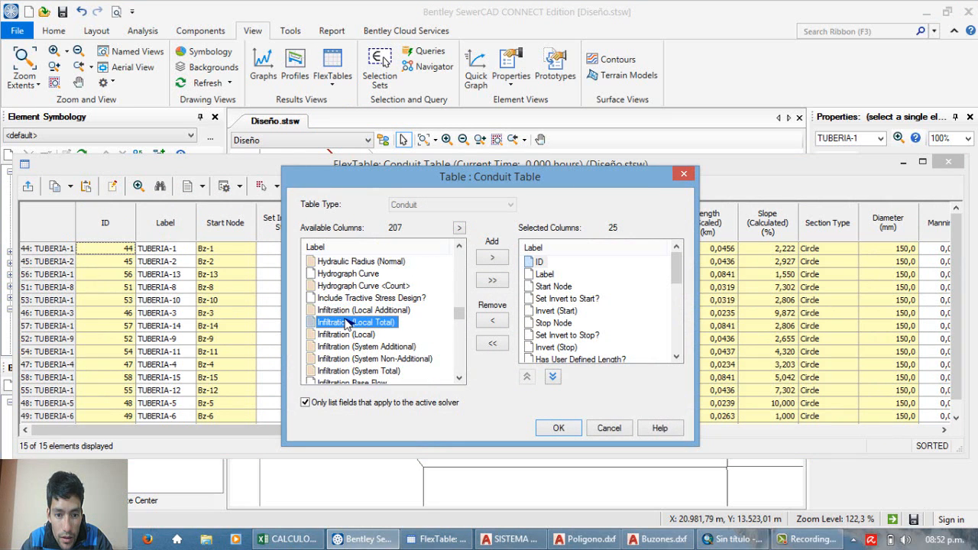
{"action": "left_click", "coordinate": [348, 335]}
{"action": "scroll", "coordinate": [348, 340], "scroll_direction": "down", "scroll_amount": 1}
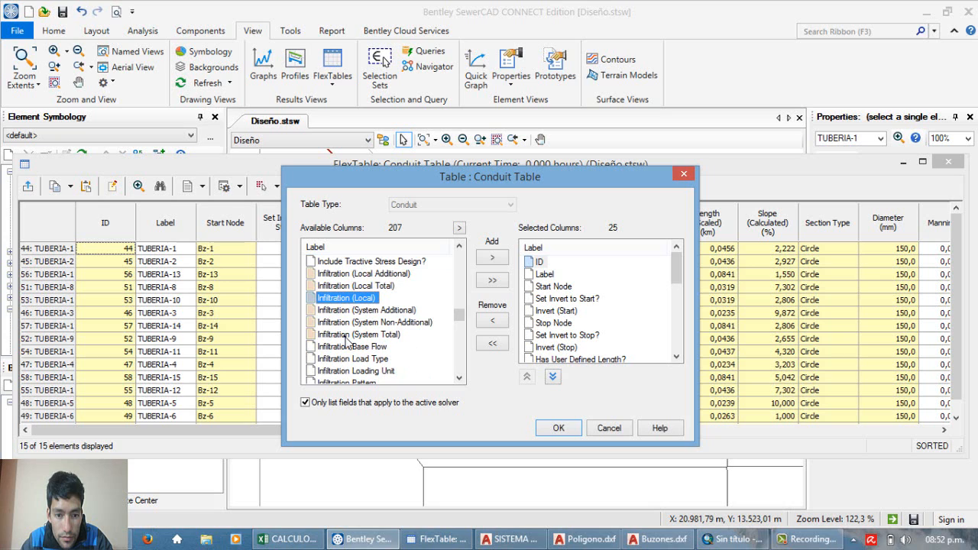
{"action": "scroll", "coordinate": [344, 339], "scroll_direction": "down", "scroll_amount": 1}
{"action": "left_click", "coordinate": [344, 322]}
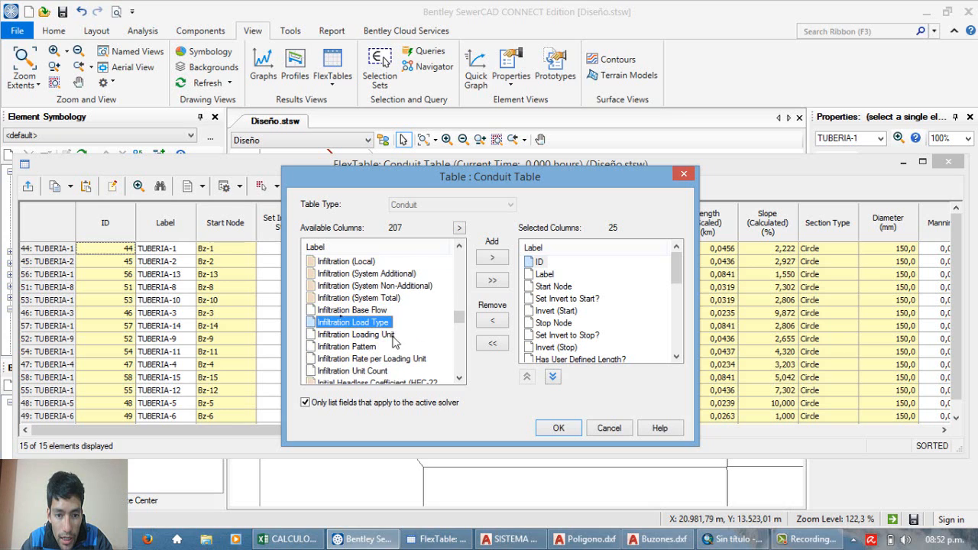
{"action": "left_click", "coordinate": [494, 258]}
Step: Add Infiltration Loading Unit to the Conduit Table's selected columns and apply the column selection
{"action": "left_click", "coordinate": [349, 327]}
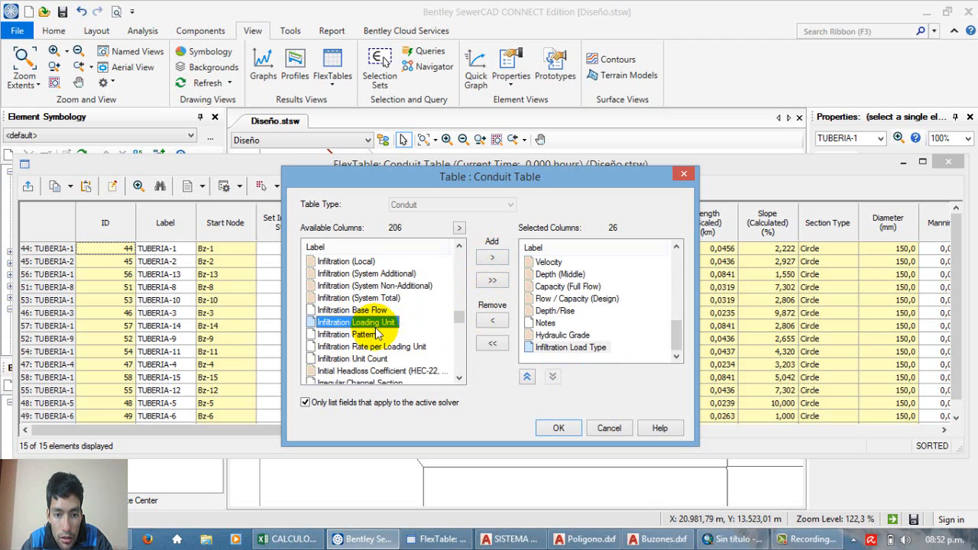
{"action": "left_click", "coordinate": [492, 258]}
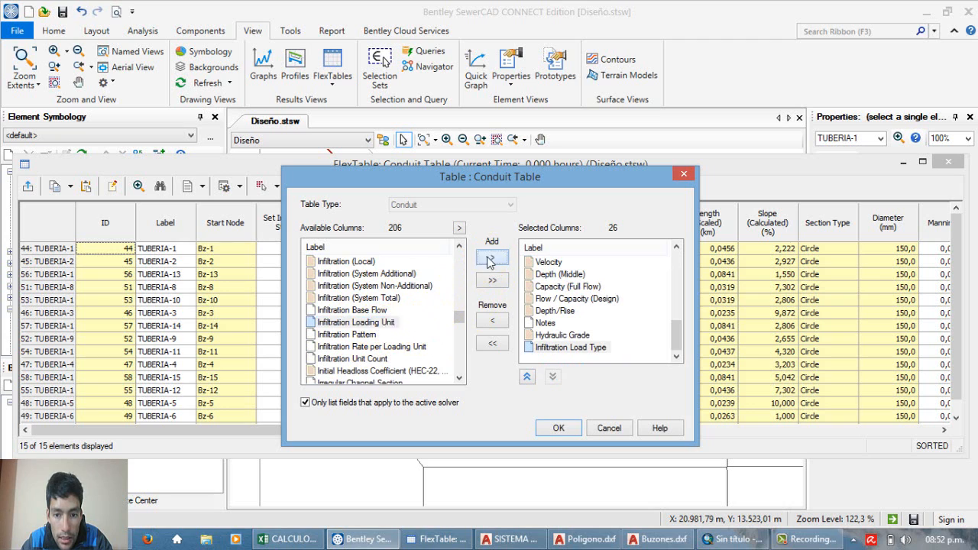
{"action": "left_click", "coordinate": [370, 312]}
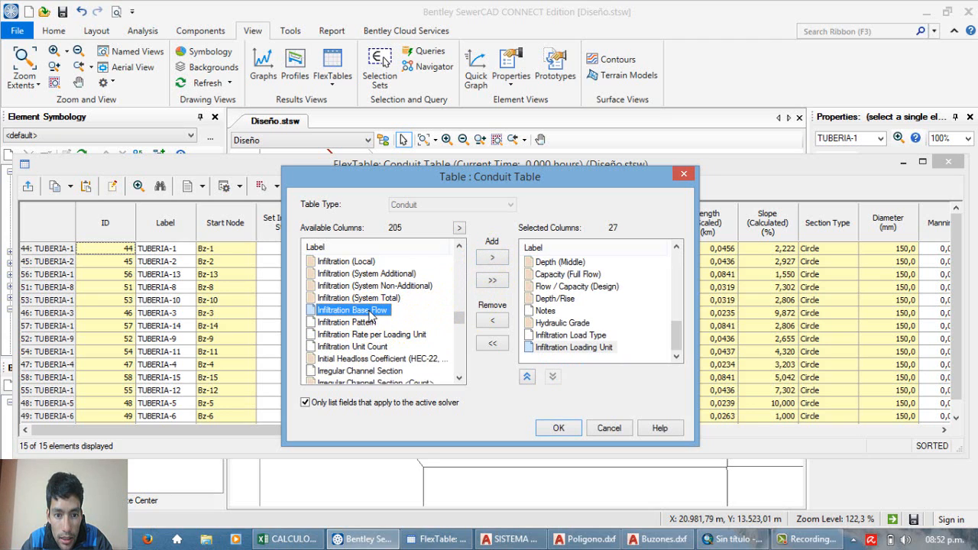
{"action": "left_click", "coordinate": [555, 428]}
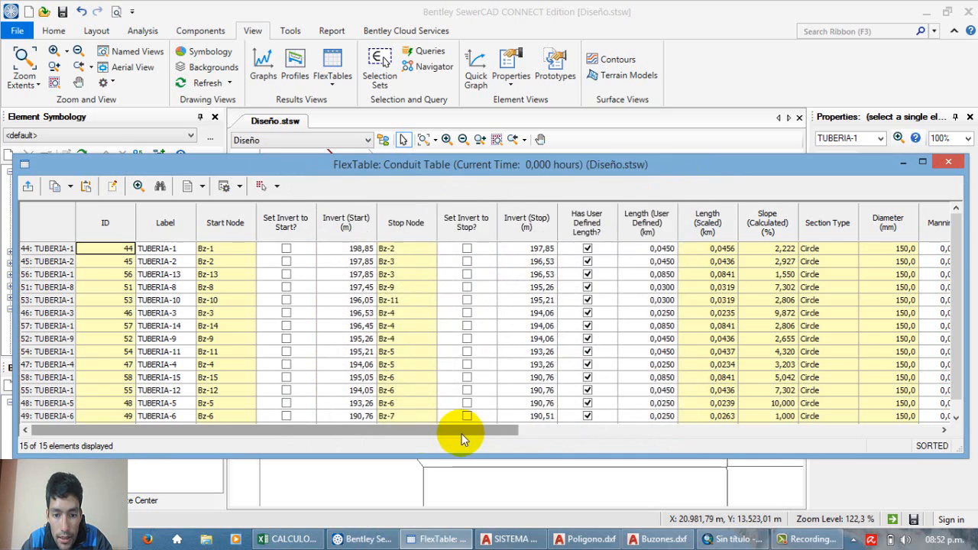
Step: Globally set the Infiltration Load Type of all conduits to Link Length in the Conduit FlexTable
{"action": "left_click_drag", "start_coordinate": [461, 433], "coordinate": [899, 403]}
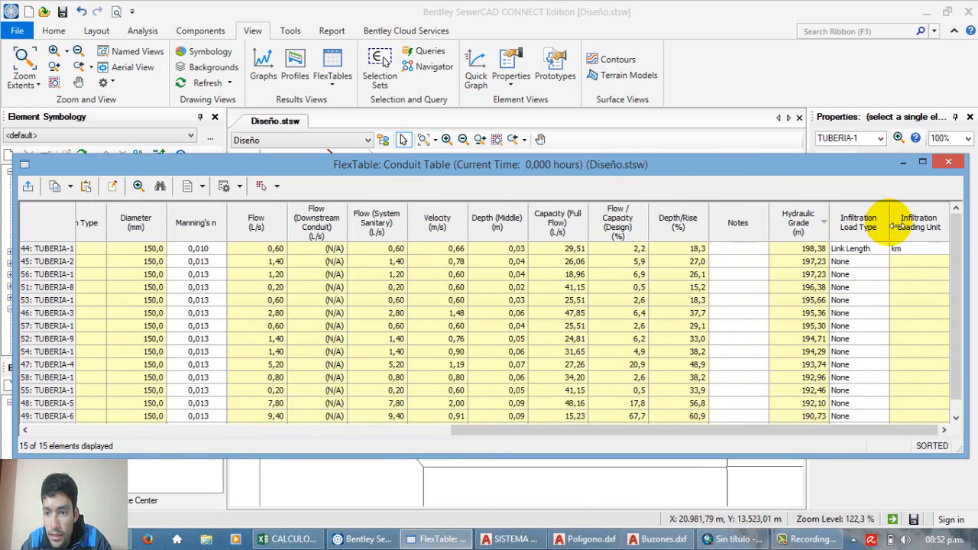
{"action": "right_click", "coordinate": [862, 240]}
{"action": "left_click", "coordinate": [879, 239]}
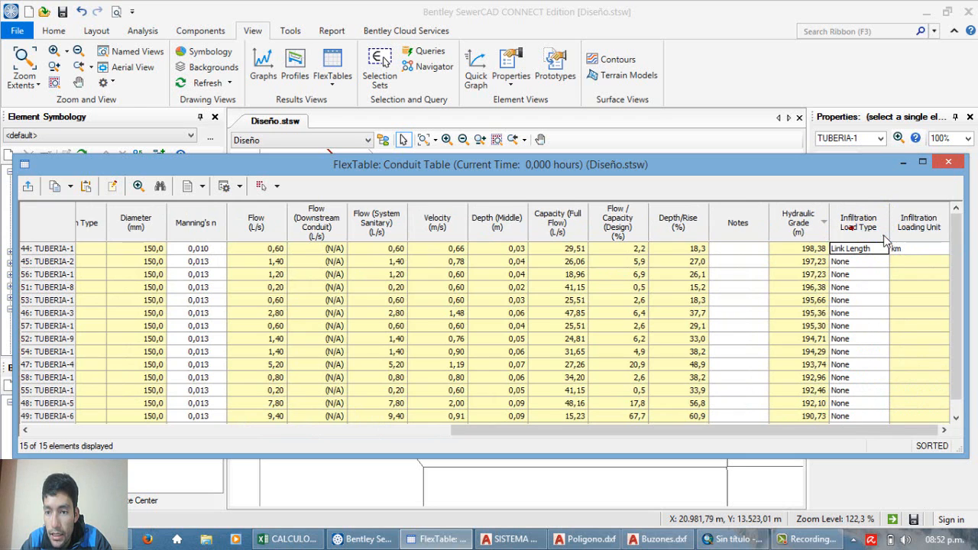
{"action": "left_click", "coordinate": [464, 233]}
{"action": "left_click", "coordinate": [464, 271]}
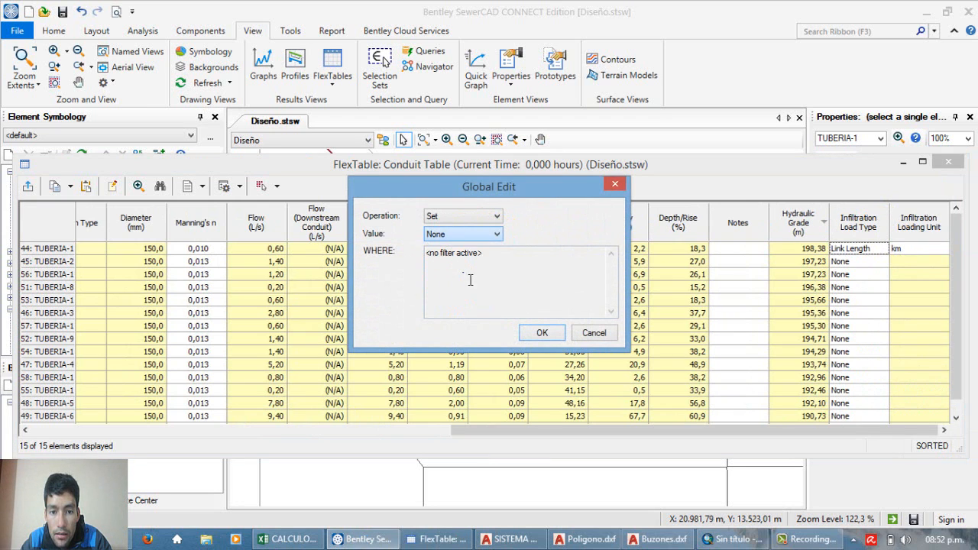
{"action": "left_click", "coordinate": [507, 289]}
{"action": "left_click", "coordinate": [542, 333]}
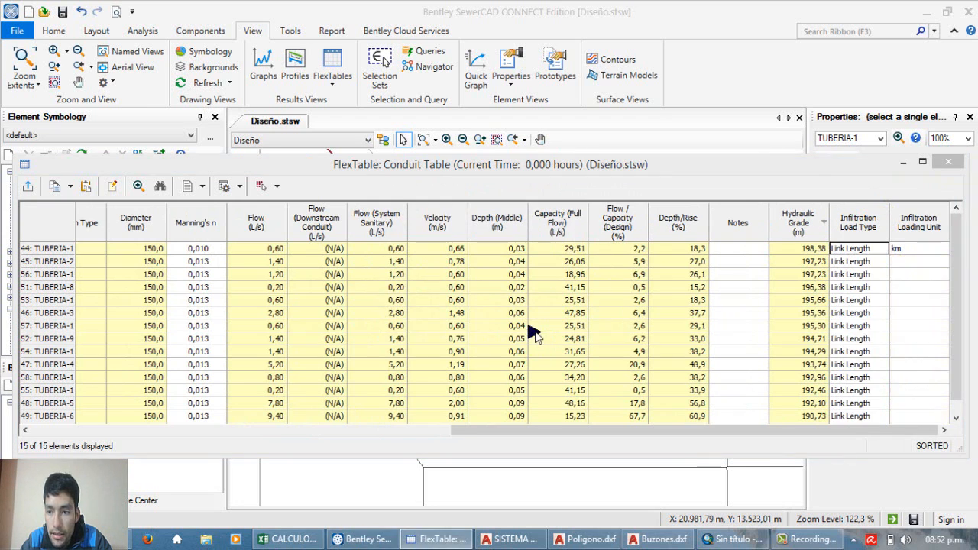
Step: Globally set the Infiltration Loading Unit of all conduits to km
{"action": "left_click", "coordinate": [911, 299]}
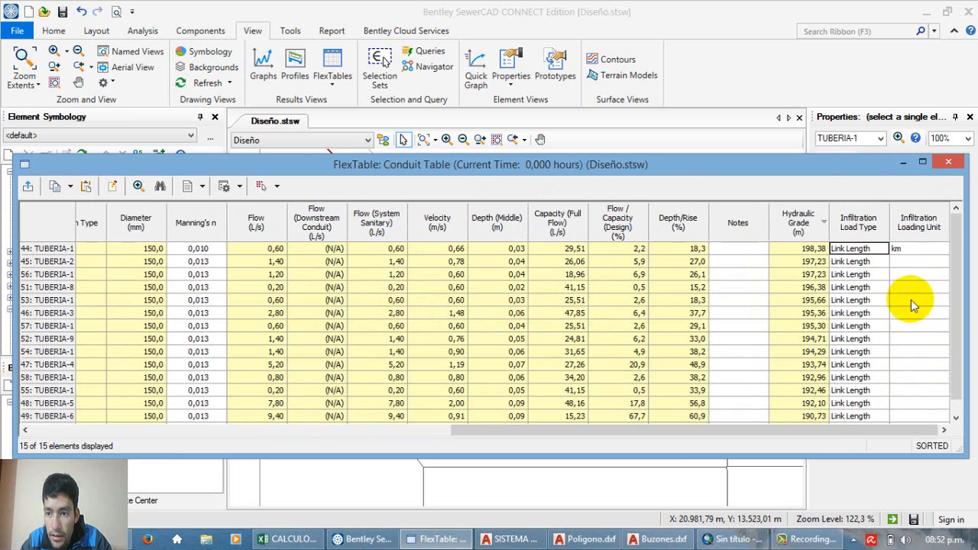
{"action": "right_click", "coordinate": [908, 240]}
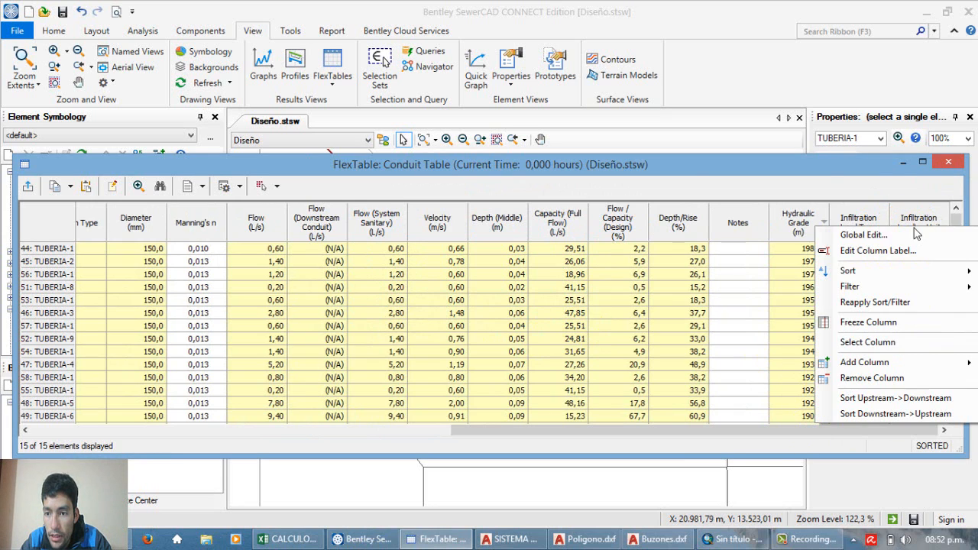
{"action": "left_click", "coordinate": [849, 175]}
{"action": "left_click", "coordinate": [479, 234]}
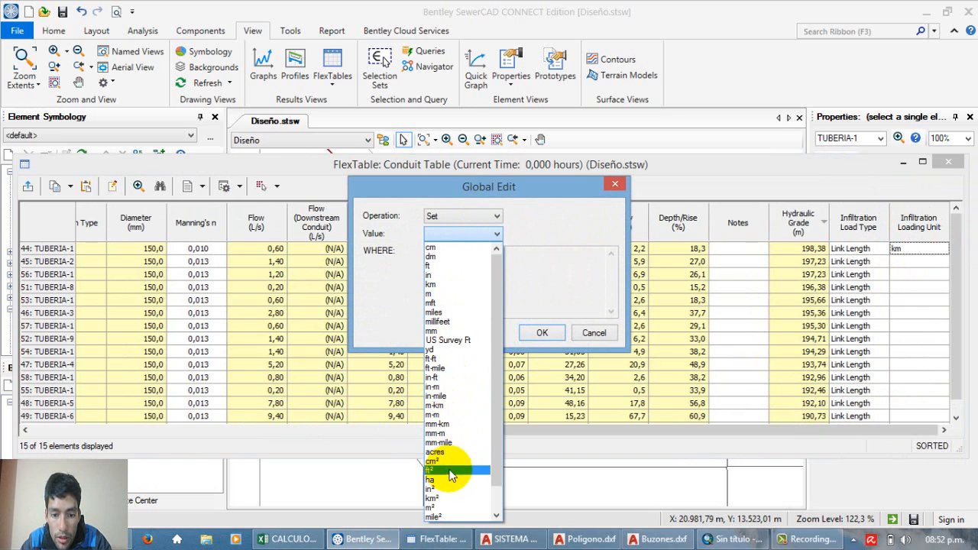
{"action": "left_click", "coordinate": [430, 285]}
{"action": "left_click", "coordinate": [542, 332]}
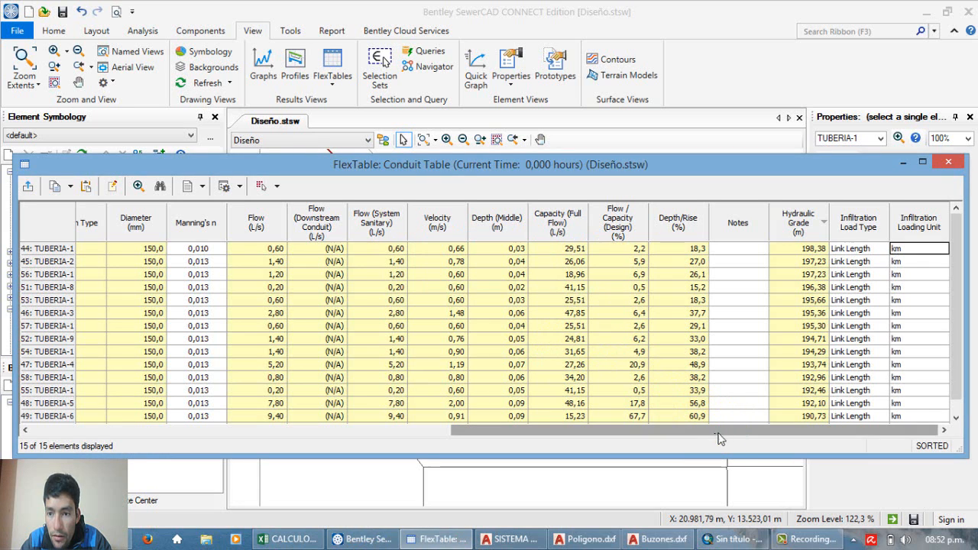
Step: Minimize the Conduit FlexTable and check the infiltration fields in TUBERIA-1's properties, including Infiltration Rate per Loading Unit
{"action": "left_click", "coordinate": [907, 162]}
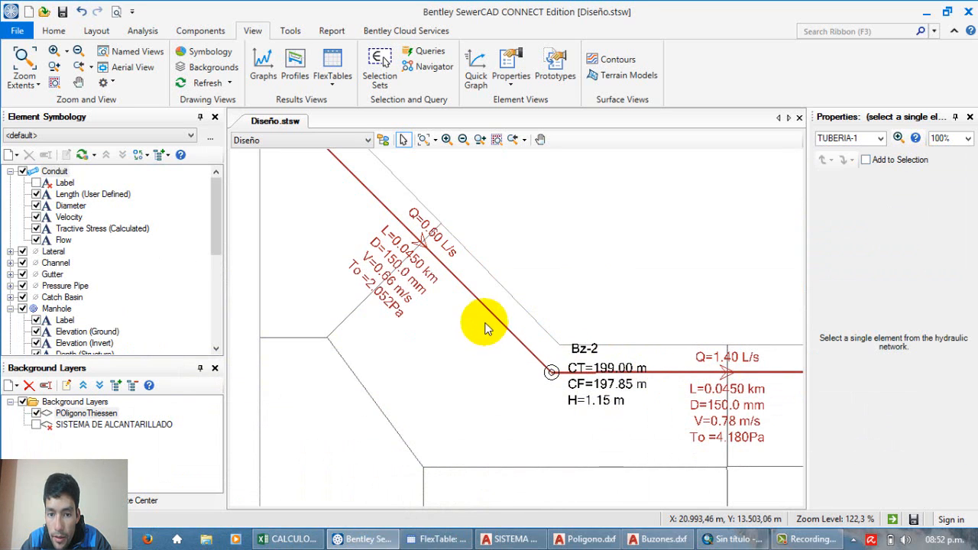
{"action": "left_click", "coordinate": [929, 393]}
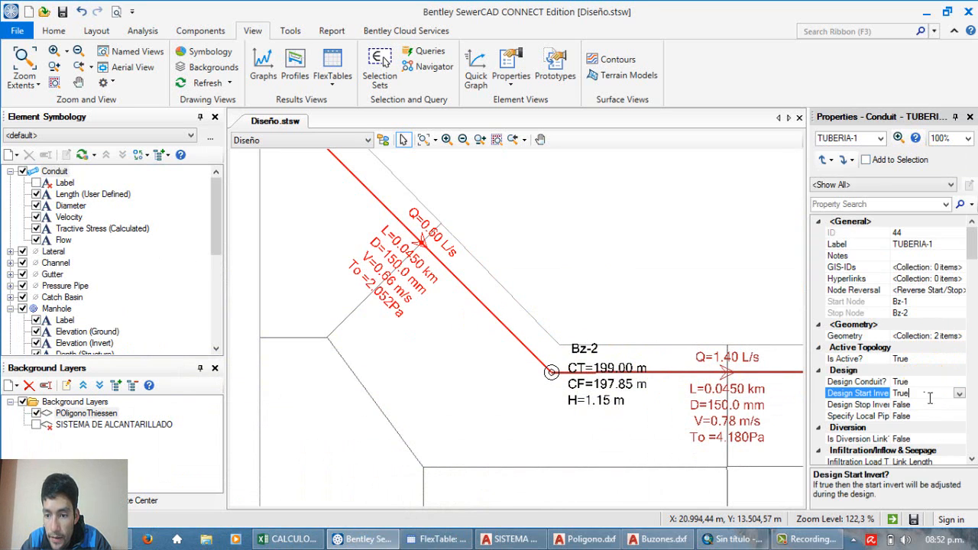
{"action": "scroll", "coordinate": [969, 266], "scroll_direction": "down", "scroll_amount": 3}
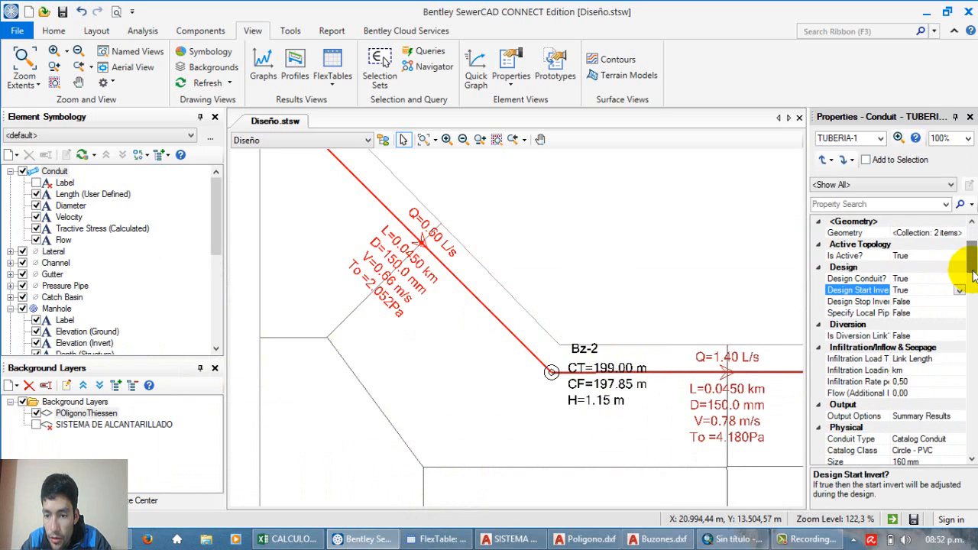
{"action": "left_click", "coordinate": [928, 381]}
{"action": "left_click", "coordinate": [865, 385]}
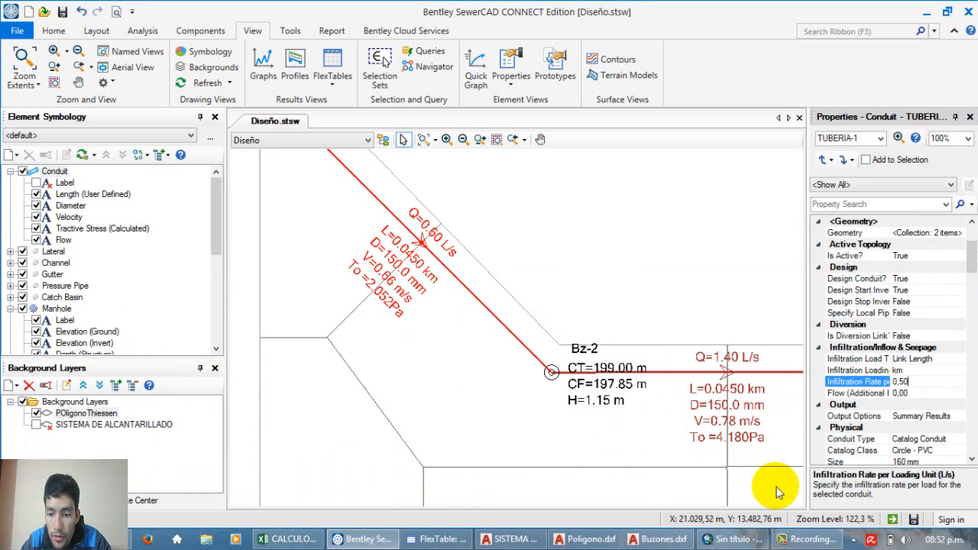
Step: Return to the Conduit FlexTable and add Infiltration Rate per Loading Unit to its selected columns
{"action": "left_click", "coordinate": [451, 539]}
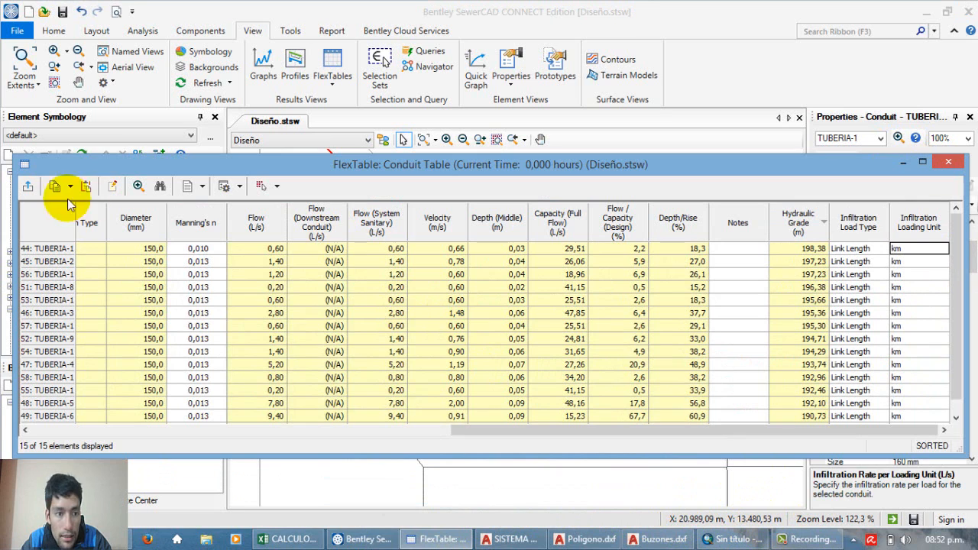
{"action": "left_click", "coordinate": [112, 186]}
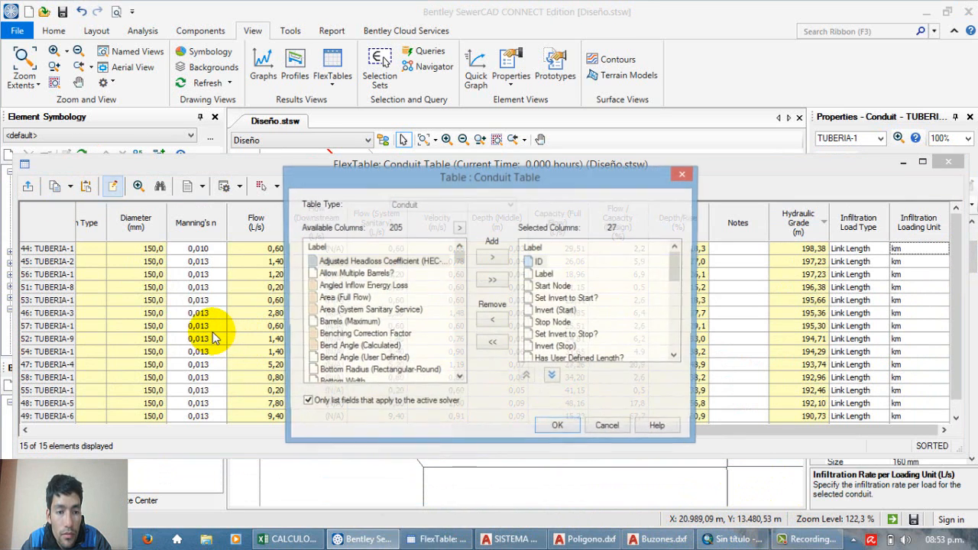
{"action": "left_click", "coordinate": [366, 322]}
{"action": "key", "text": "i"}
{"action": "scroll", "coordinate": [375, 329], "scroll_direction": "down", "scroll_amount": 1}
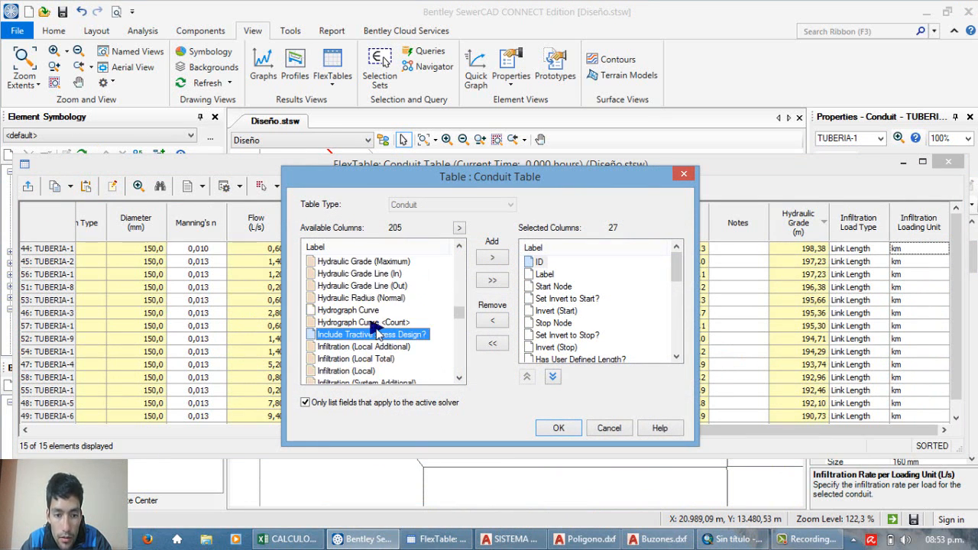
{"action": "scroll", "coordinate": [391, 358], "scroll_direction": "down", "scroll_amount": 1}
{"action": "scroll", "coordinate": [405, 372], "scroll_direction": "down", "scroll_amount": 1}
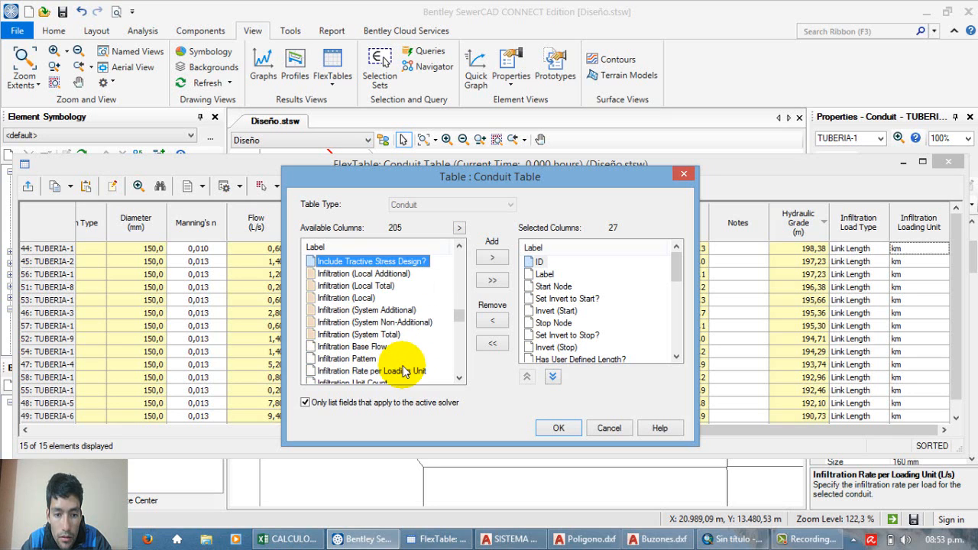
{"action": "left_click", "coordinate": [395, 372]}
{"action": "left_click", "coordinate": [492, 256]}
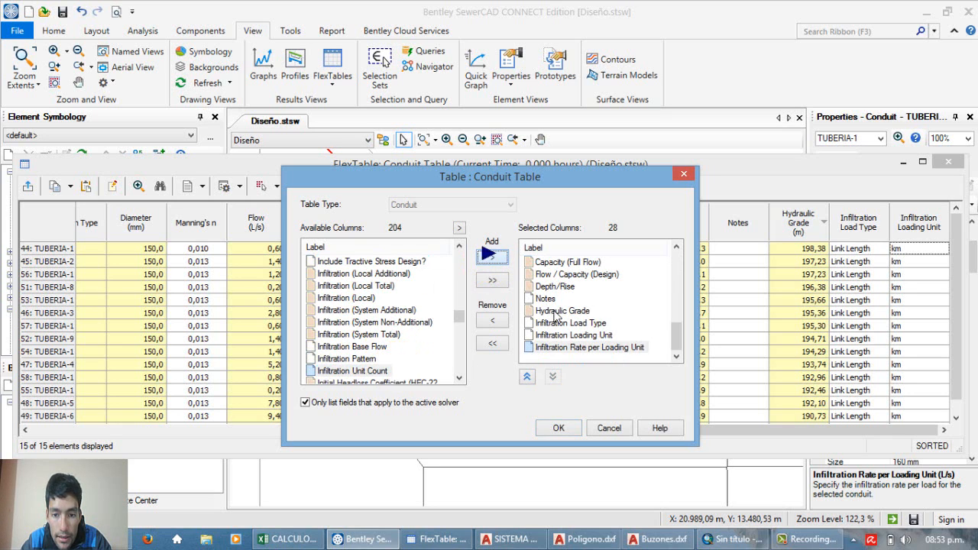
{"action": "left_click", "coordinate": [569, 430]}
{"action": "left_click_drag", "start_coordinate": [569, 431], "coordinate": [711, 412]}
{"action": "right_click", "coordinate": [919, 222]}
{"action": "left_click", "coordinate": [879, 228]}
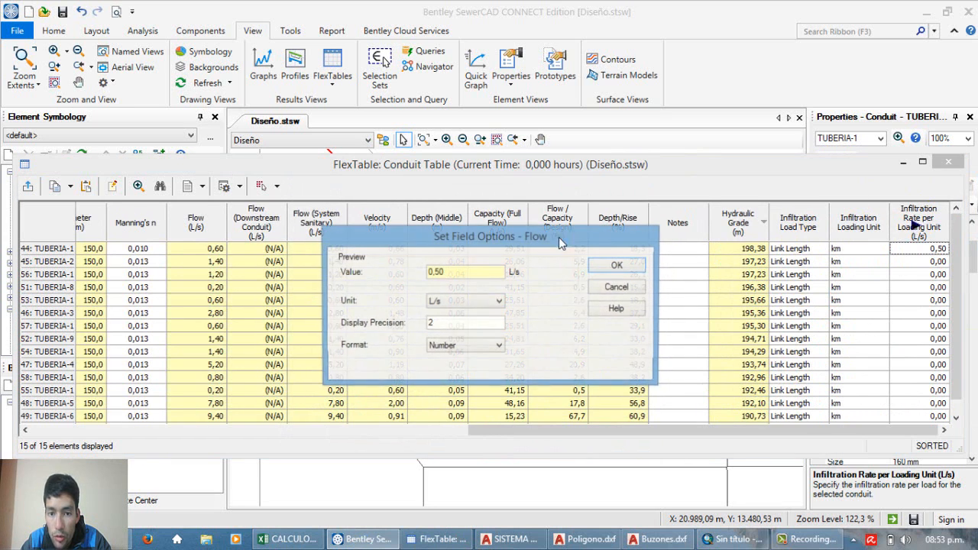
{"action": "left_click", "coordinate": [617, 287]}
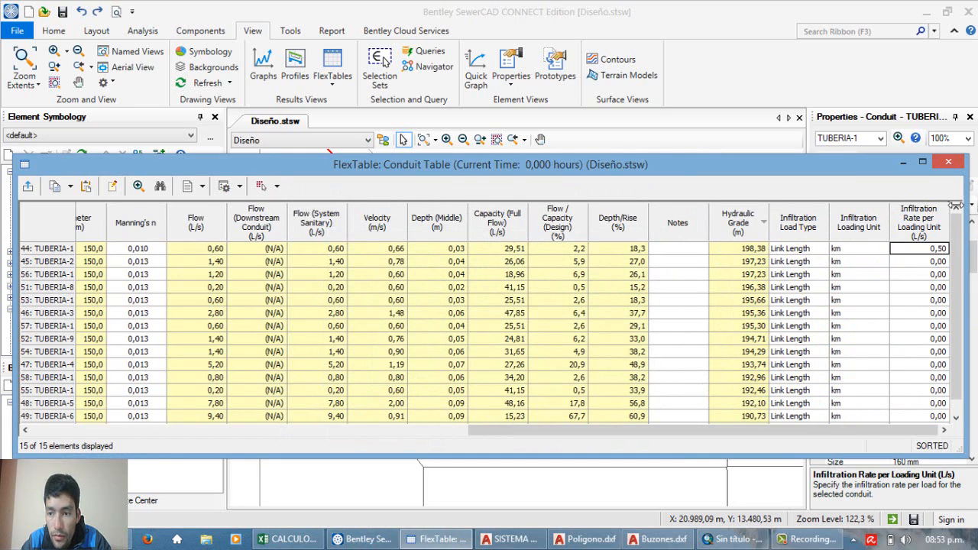
Step: Globally set the Infiltration Rate per Loading Unit of all conduits to 0.5 L/s and close the Conduit FlexTable
{"action": "right_click", "coordinate": [917, 219]}
{"action": "left_click", "coordinate": [886, 254]}
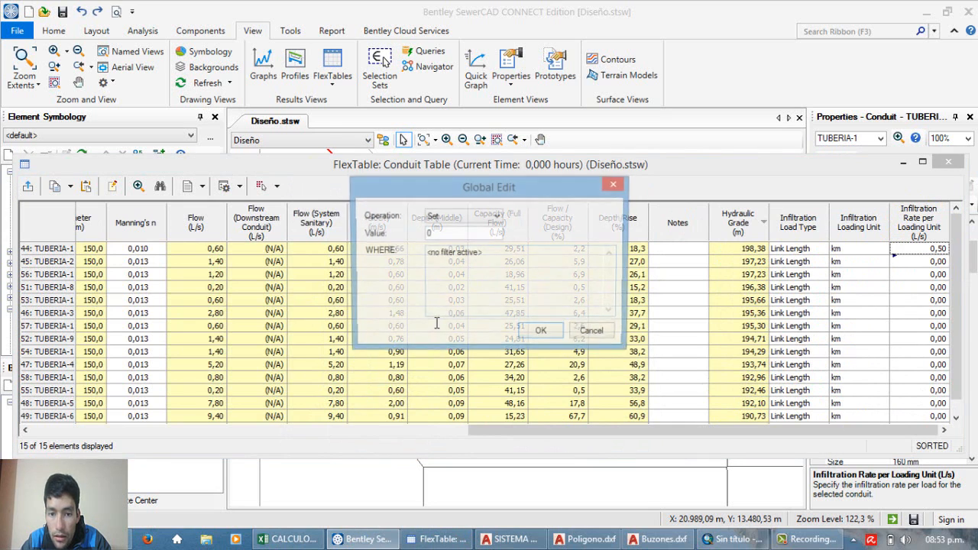
{"action": "double_click", "coordinate": [433, 234]}
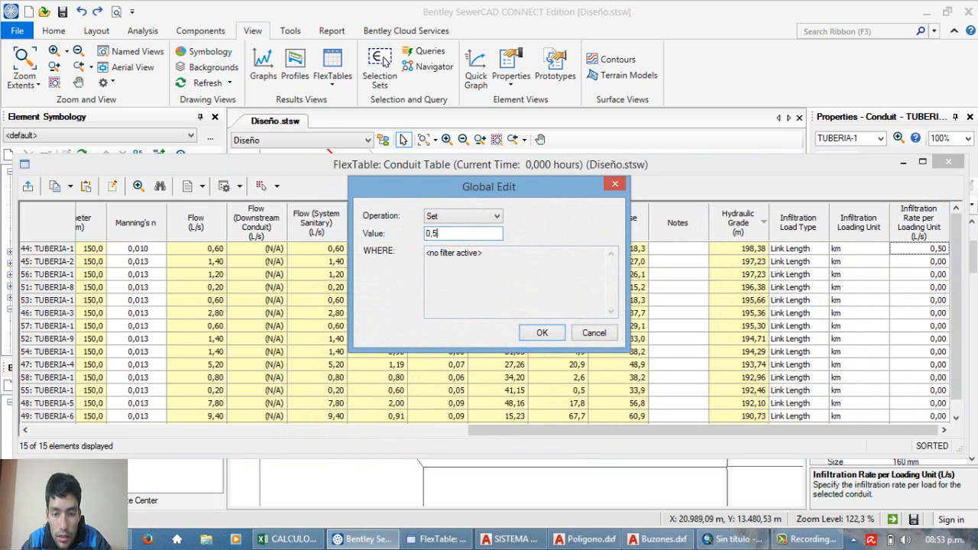
{"action": "left_click", "coordinate": [528, 332]}
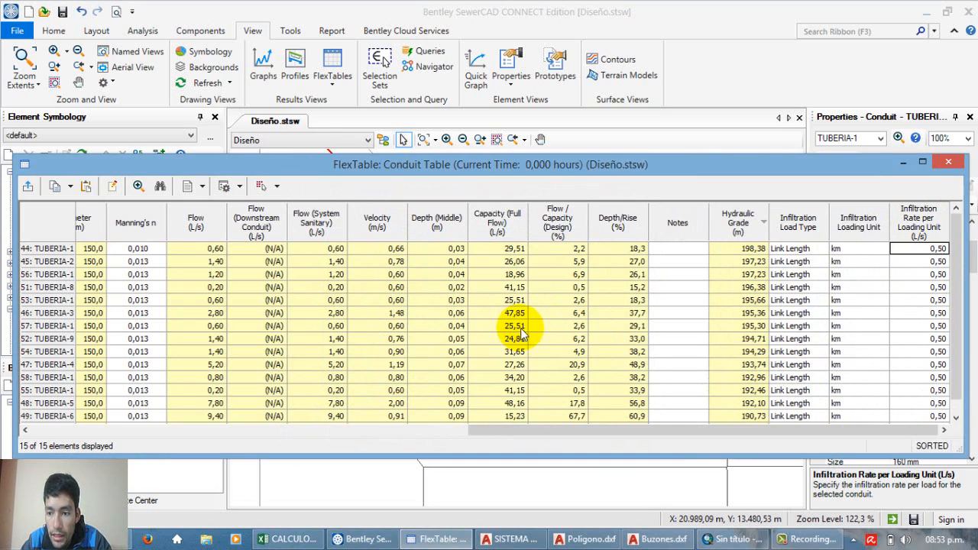
{"action": "left_click", "coordinate": [948, 162]}
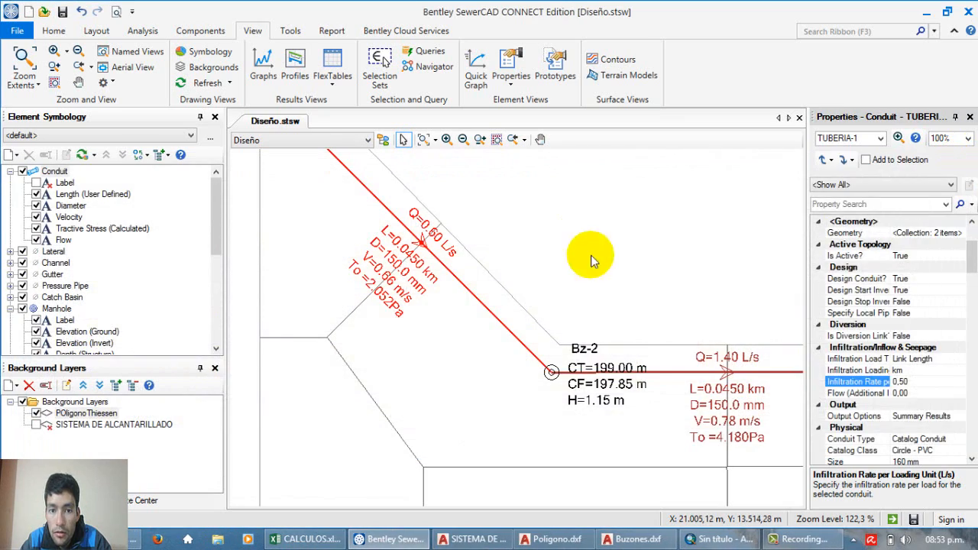
Step: Clear the conduit selection and examine the whole network and the pipe annotations around manhole Bz-2
{"action": "left_click", "coordinate": [586, 258]}
{"action": "scroll", "coordinate": [476, 245], "scroll_direction": "down", "scroll_amount": 3}
{"action": "scroll", "coordinate": [603, 351], "scroll_direction": "down", "scroll_amount": 5}
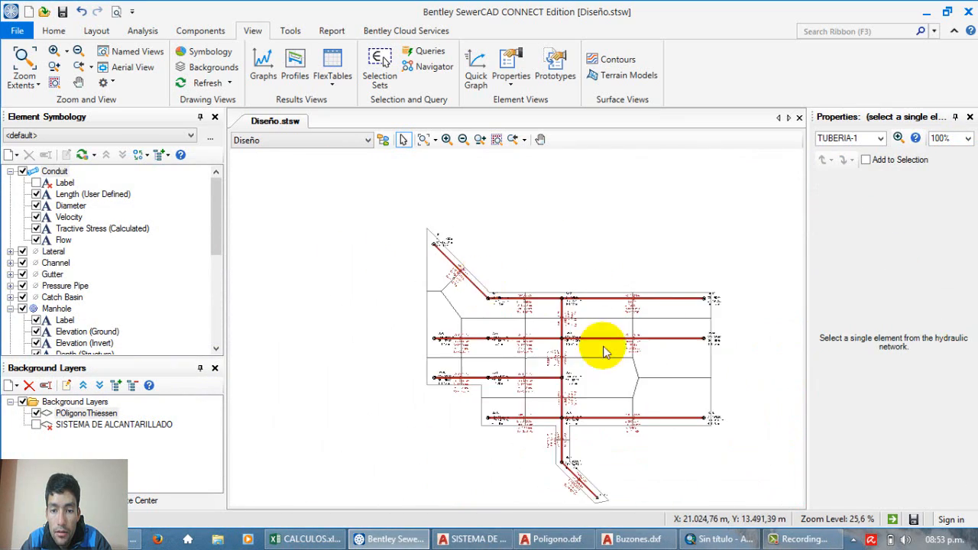
{"action": "scroll", "coordinate": [631, 365], "scroll_direction": "up", "scroll_amount": 8}
{"action": "scroll", "coordinate": [539, 275], "scroll_direction": "down", "scroll_amount": 7}
{"action": "scroll", "coordinate": [552, 294], "scroll_direction": "up", "scroll_amount": 3}
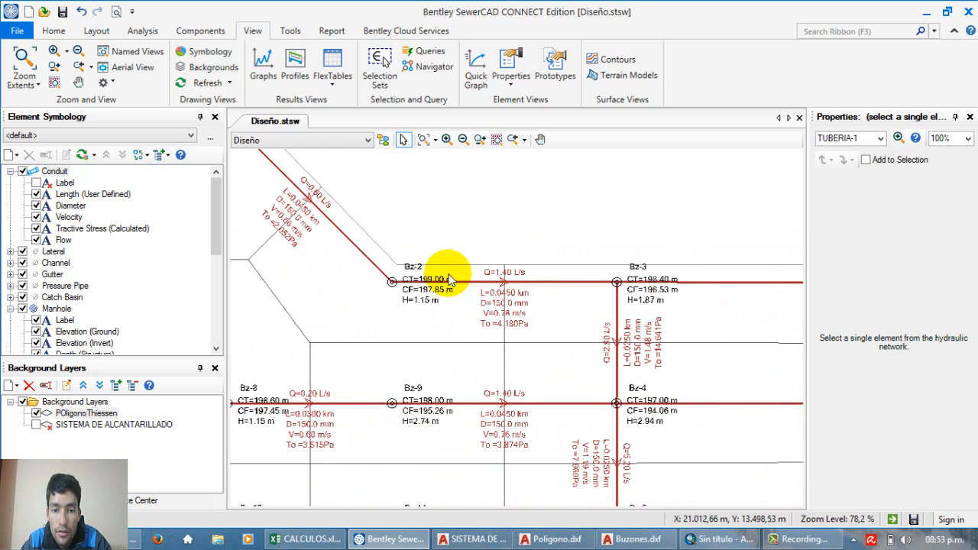
{"action": "scroll", "coordinate": [433, 282], "scroll_direction": "up", "scroll_amount": 3}
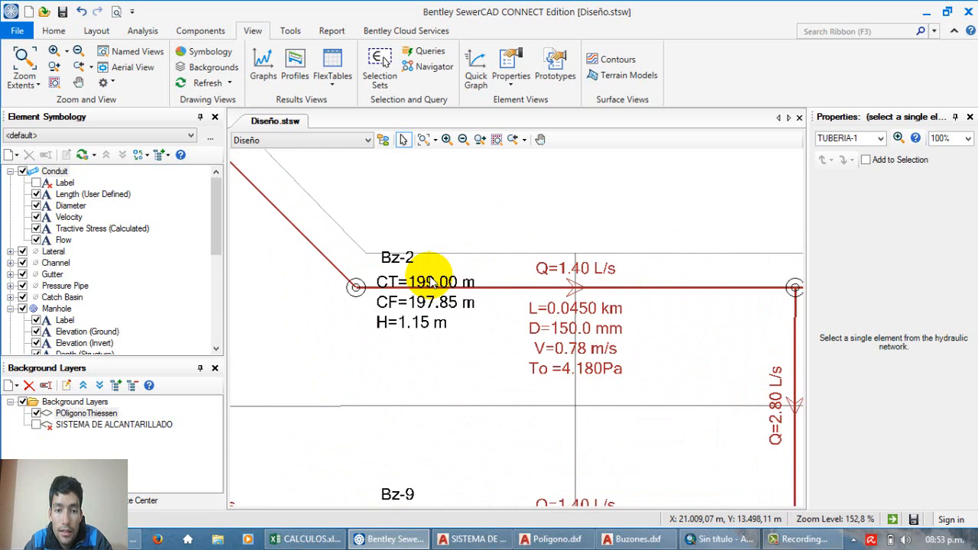
{"action": "scroll", "coordinate": [432, 281], "scroll_direction": "down", "scroll_amount": 5}
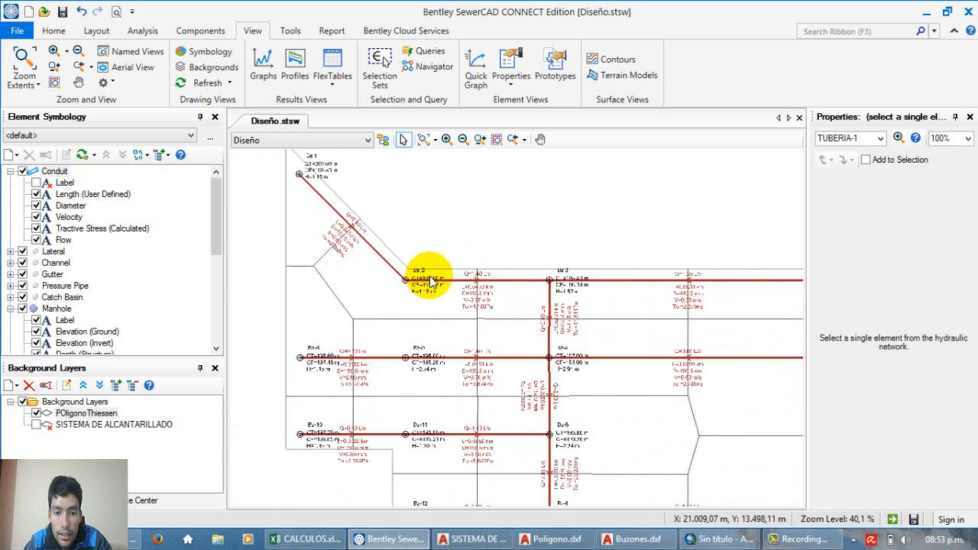
{"action": "scroll", "coordinate": [432, 281], "scroll_direction": "up", "scroll_amount": 5}
{"action": "scroll", "coordinate": [432, 281], "scroll_direction": "down", "scroll_amount": 5}
{"action": "scroll", "coordinate": [431, 282], "scroll_direction": "up", "scroll_amount": 3}
{"action": "scroll", "coordinate": [432, 281], "scroll_direction": "down", "scroll_amount": 3}
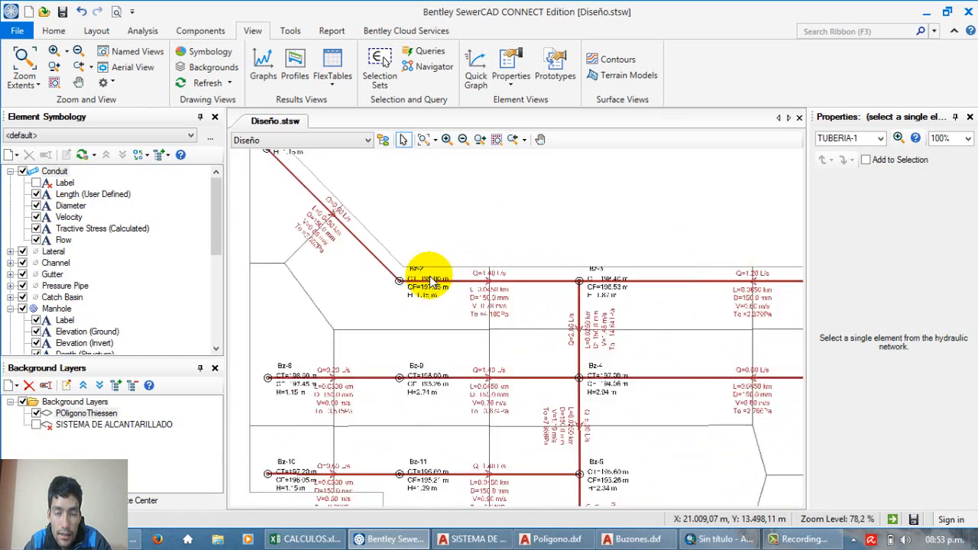
{"action": "scroll", "coordinate": [432, 281], "scroll_direction": "up", "scroll_amount": 2}
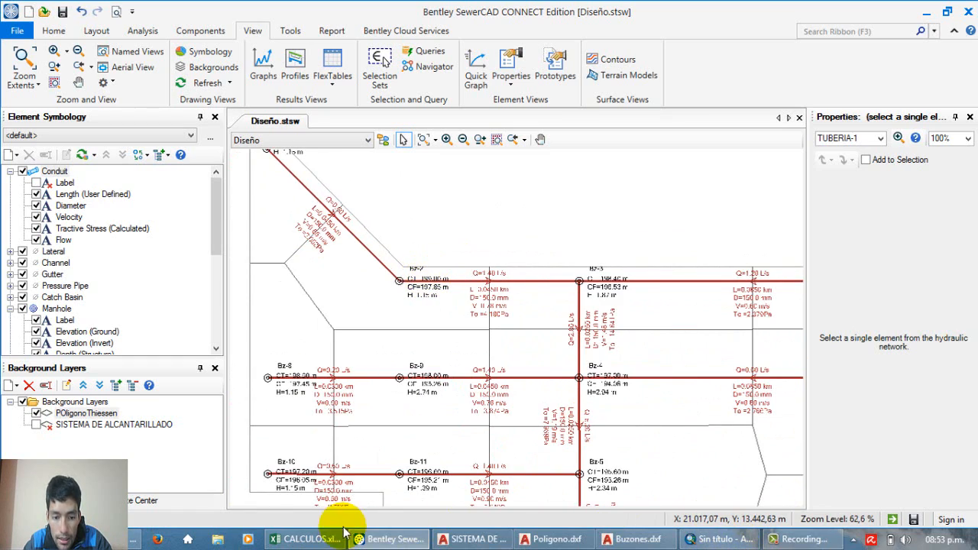
Step: Switch to CALCULOS.xlsx in Excel and review the erroneous-connection flows in the Qce (L/s) column for all pipe sections
{"action": "left_click", "coordinate": [304, 540]}
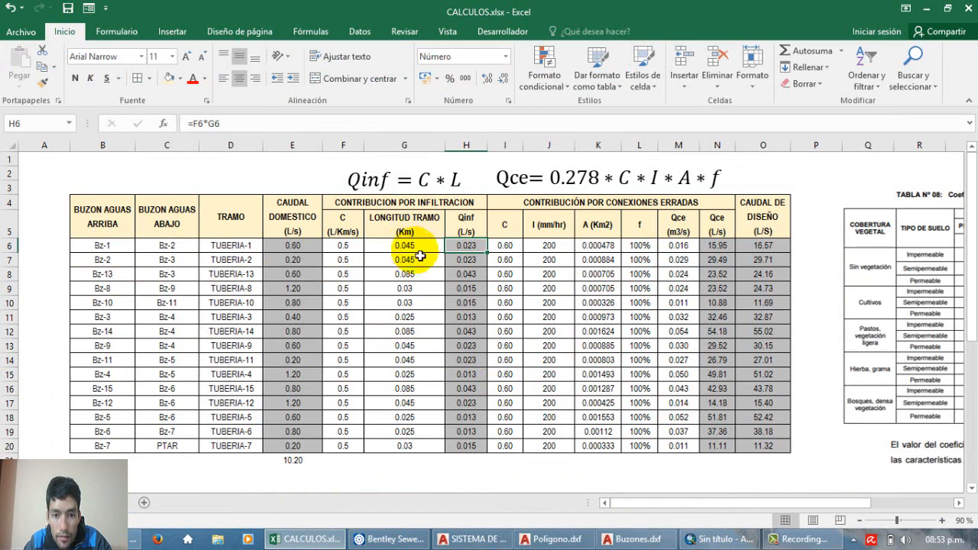
{"action": "left_click_drag", "start_coordinate": [717, 245], "coordinate": [726, 453]}
{"action": "left_click", "coordinate": [649, 373]}
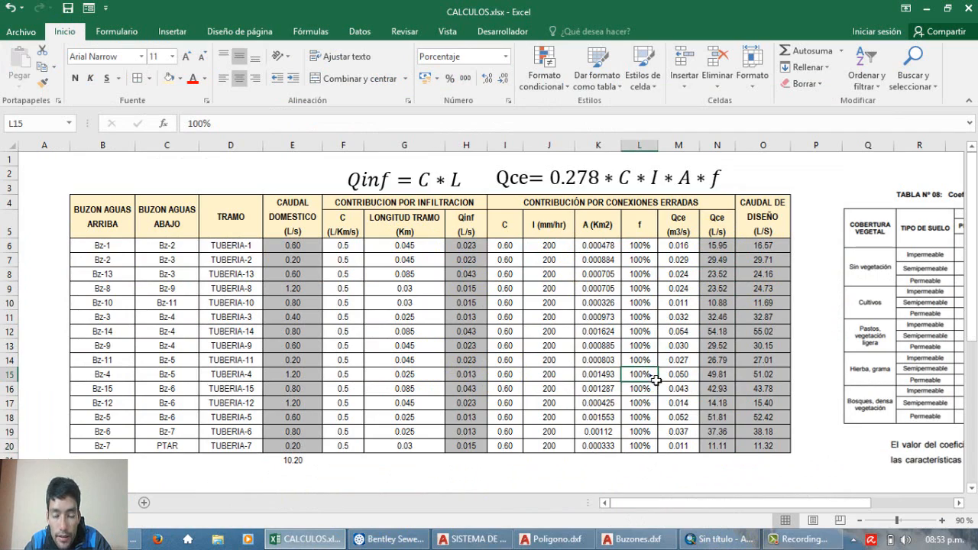
Step: Check the manhole areas in the Area_Km2 list of CALCULOS.xlsx and switch back to SewerCAD
{"action": "scroll", "coordinate": [656, 381], "scroll_direction": "down", "scroll_amount": 5}
{"action": "scroll", "coordinate": [646, 373], "scroll_direction": "down", "scroll_amount": 2}
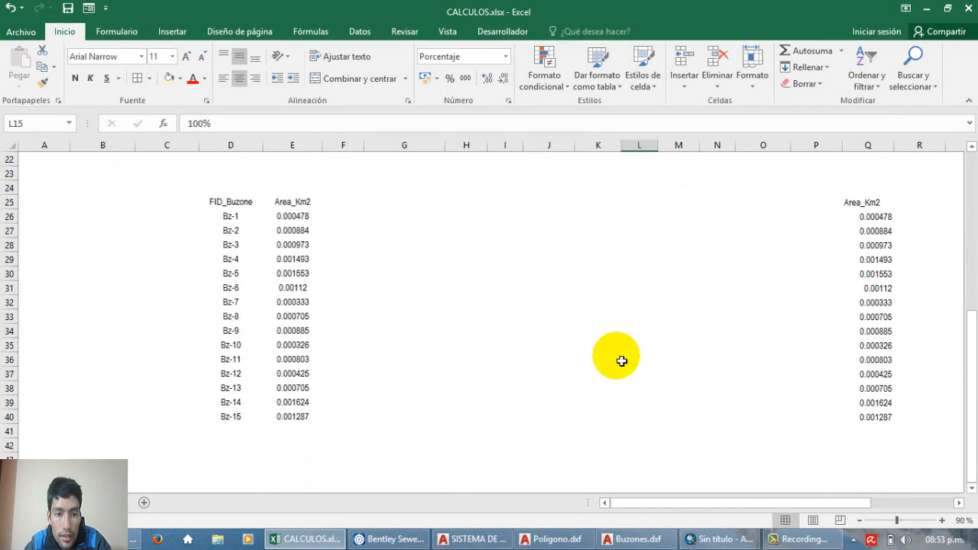
{"action": "scroll", "coordinate": [558, 359], "scroll_direction": "up", "scroll_amount": 3}
{"action": "key", "text": "alt+Tab"}
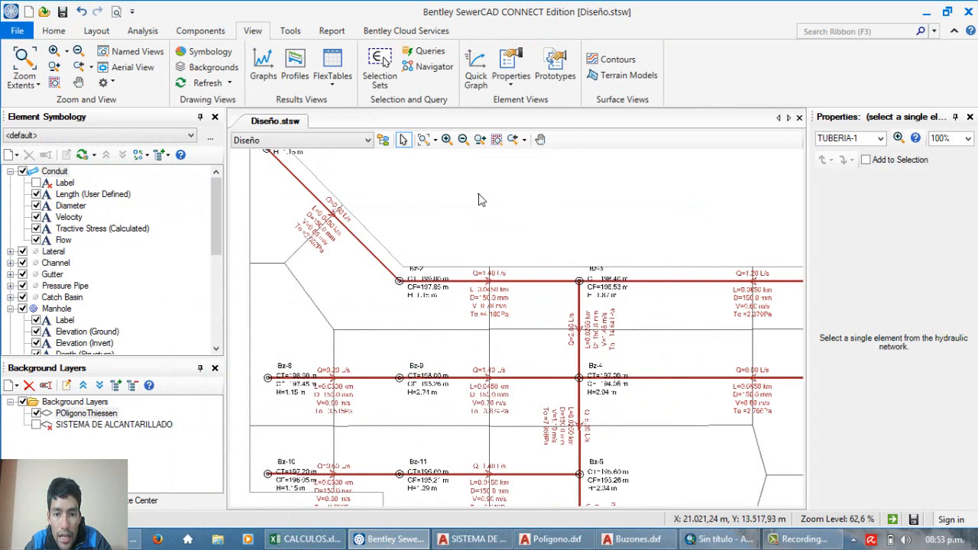
Step: Look up the Sanitary Loads property of manhole Bz-1 and clear the selection
{"action": "left_click", "coordinate": [428, 224]}
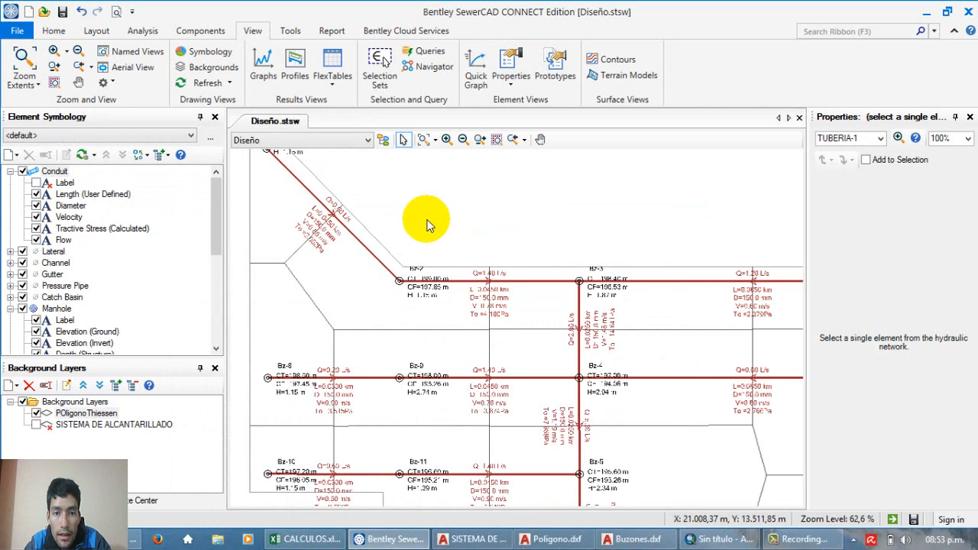
{"action": "scroll", "coordinate": [407, 256], "scroll_direction": "up", "scroll_amount": 3}
{"action": "scroll", "coordinate": [446, 329], "scroll_direction": "down", "scroll_amount": 4}
{"action": "scroll", "coordinate": [325, 210], "scroll_direction": "up", "scroll_amount": 3}
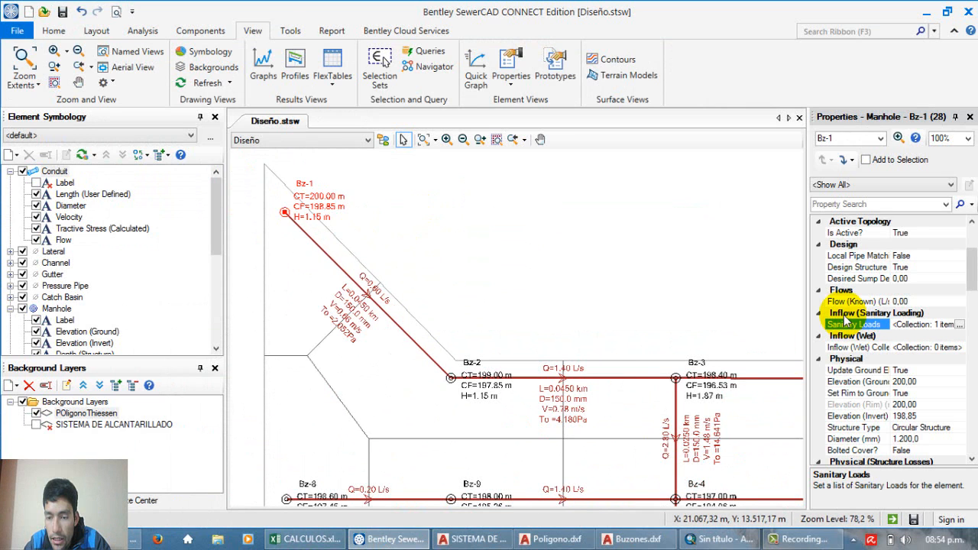
{"action": "key", "text": "Escape"}
{"action": "left_click", "coordinate": [533, 271]}
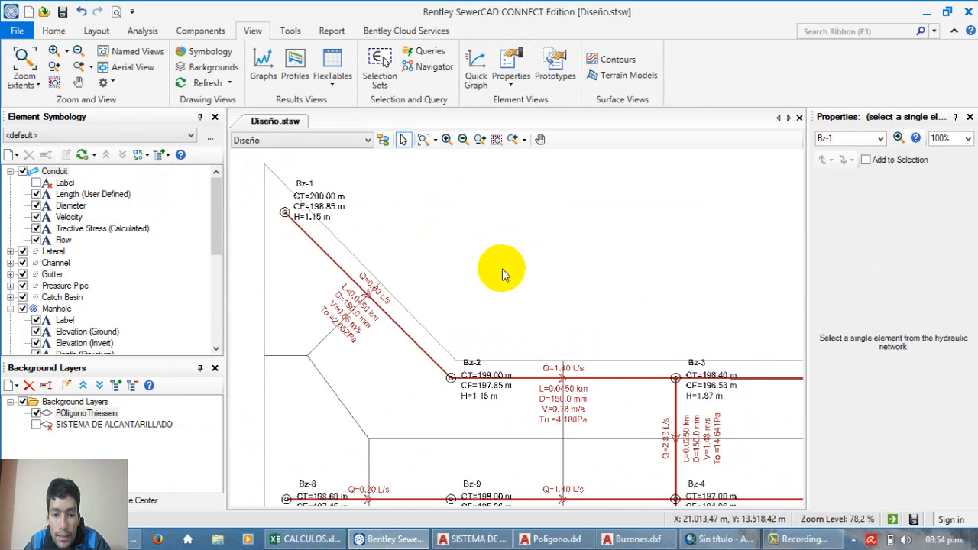
Step: Examine the network around manhole Bz-2, including the pipe flow annotations and the Thiessen polygon boundaries
{"action": "scroll", "coordinate": [448, 380], "scroll_direction": "up", "scroll_amount": 3}
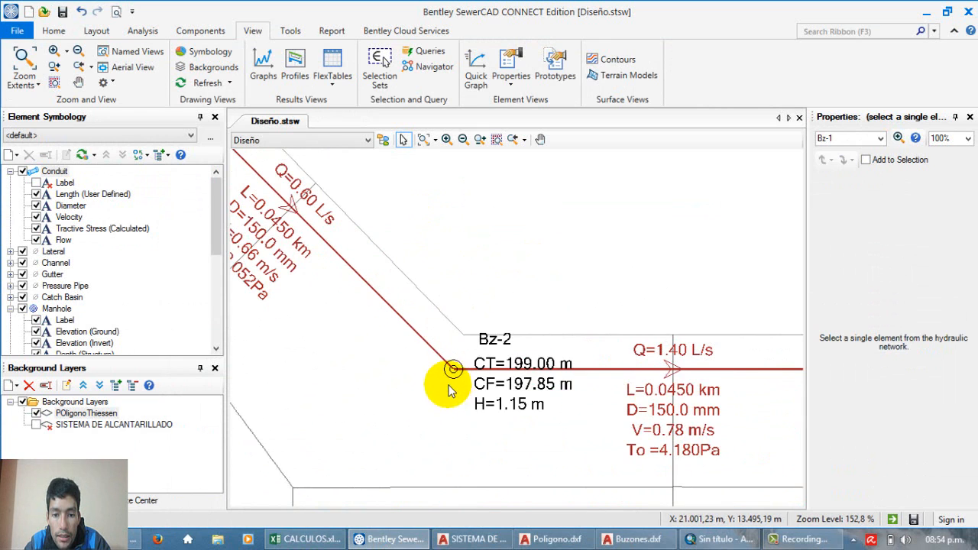
{"action": "scroll", "coordinate": [448, 386], "scroll_direction": "down", "scroll_amount": 4}
{"action": "scroll", "coordinate": [441, 365], "scroll_direction": "up", "scroll_amount": 3}
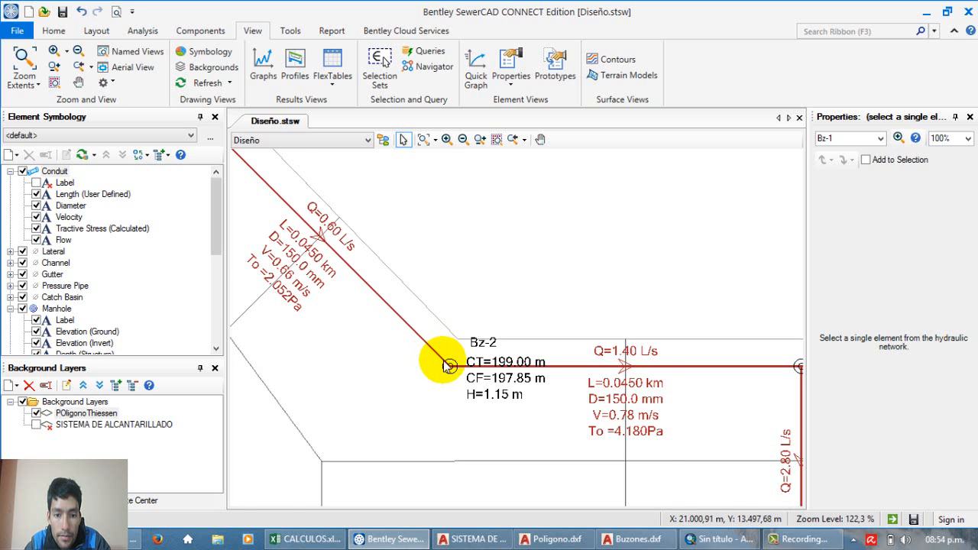
{"action": "scroll", "coordinate": [443, 365], "scroll_direction": "up", "scroll_amount": 5}
{"action": "scroll", "coordinate": [450, 366], "scroll_direction": "down", "scroll_amount": 1}
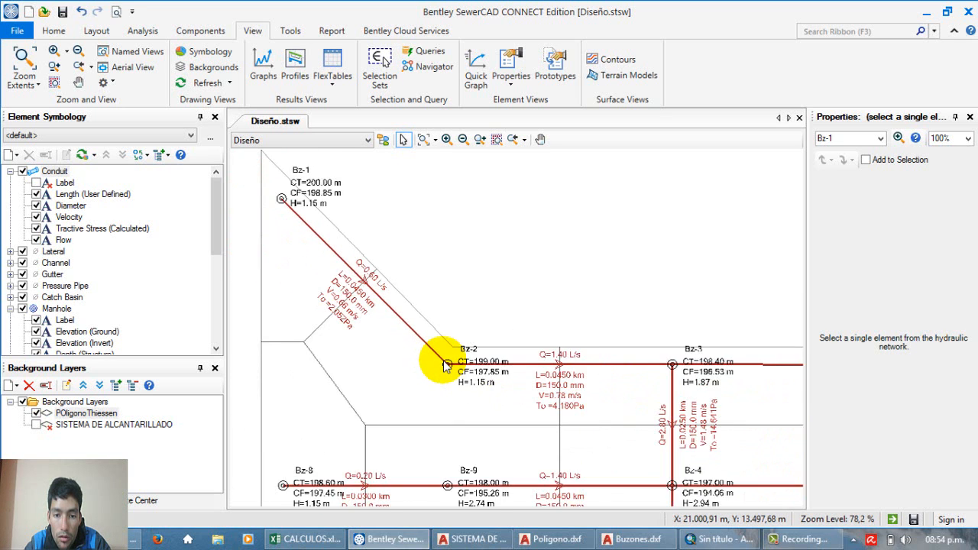
{"action": "scroll", "coordinate": [450, 366], "scroll_direction": "up", "scroll_amount": 1}
{"action": "scroll", "coordinate": [449, 366], "scroll_direction": "down", "scroll_amount": 1}
{"action": "scroll", "coordinate": [450, 367], "scroll_direction": "up", "scroll_amount": 2}
{"action": "scroll", "coordinate": [446, 367], "scroll_direction": "down", "scroll_amount": 3}
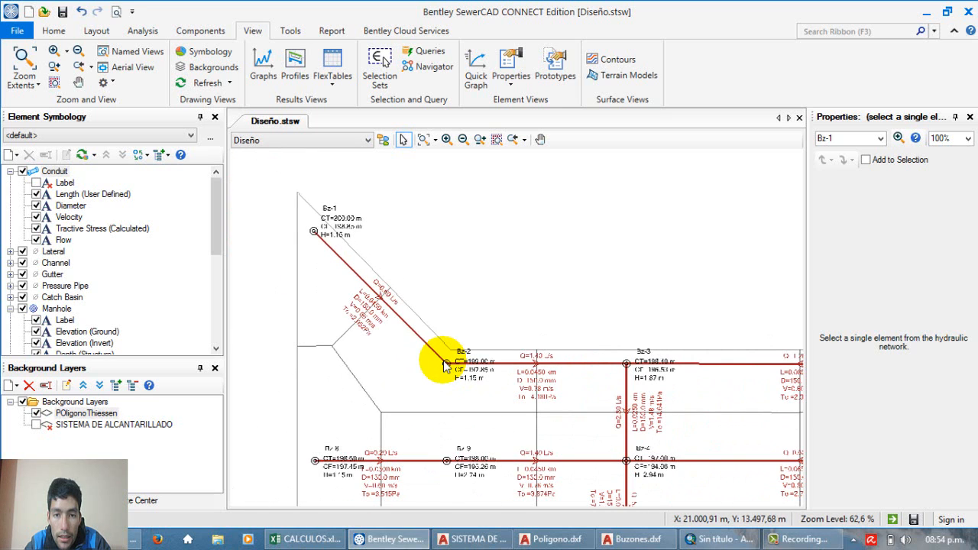
{"action": "scroll", "coordinate": [445, 366], "scroll_direction": "up", "scroll_amount": 3}
{"action": "scroll", "coordinate": [446, 366], "scroll_direction": "down", "scroll_amount": 2}
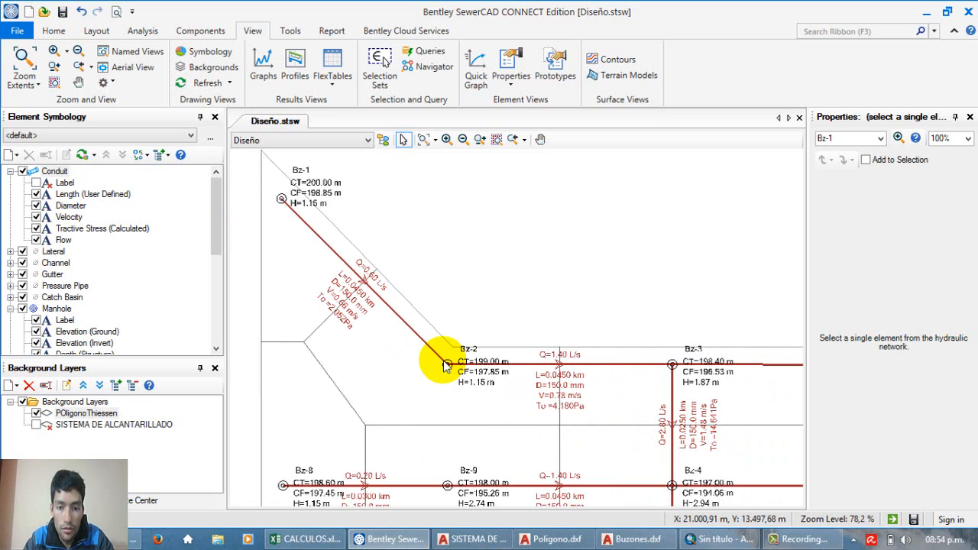
{"action": "scroll", "coordinate": [446, 367], "scroll_direction": "up", "scroll_amount": 6}
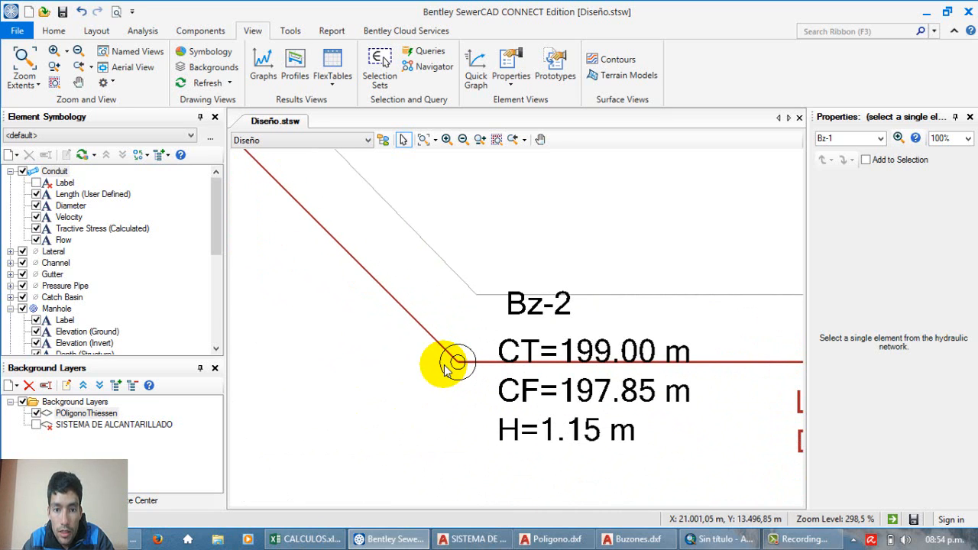
{"action": "scroll", "coordinate": [445, 366], "scroll_direction": "down", "scroll_amount": 6}
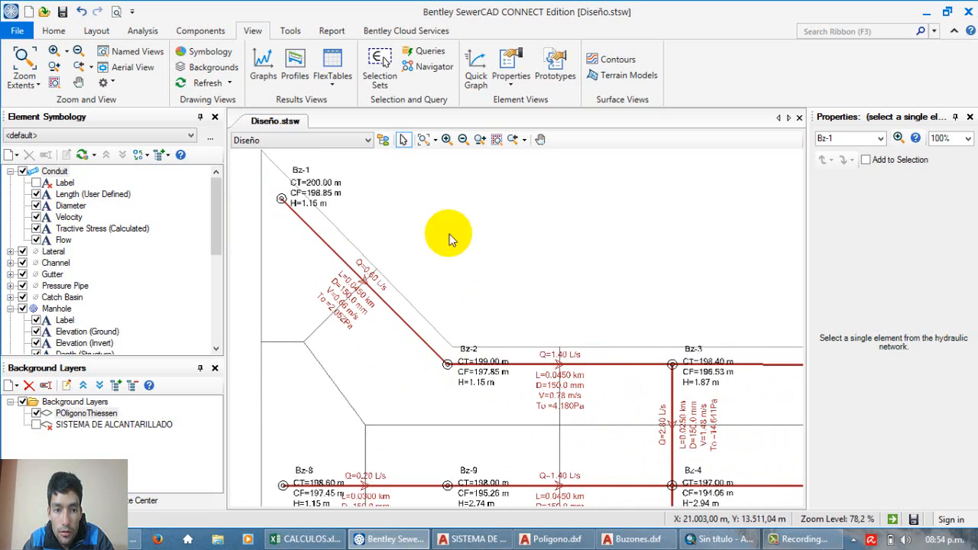
Step: Inspect the Sanitary Loads and Inflow (Wet) Collection properties of manhole Bz-1, then deselect it
{"action": "scroll", "coordinate": [396, 195], "scroll_direction": "up", "scroll_amount": 1}
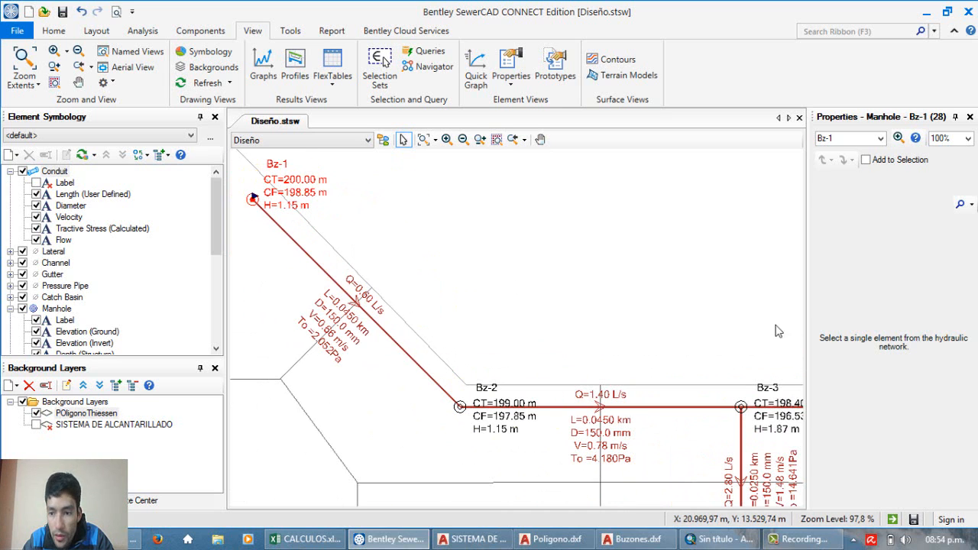
{"action": "left_click", "coordinate": [918, 427]}
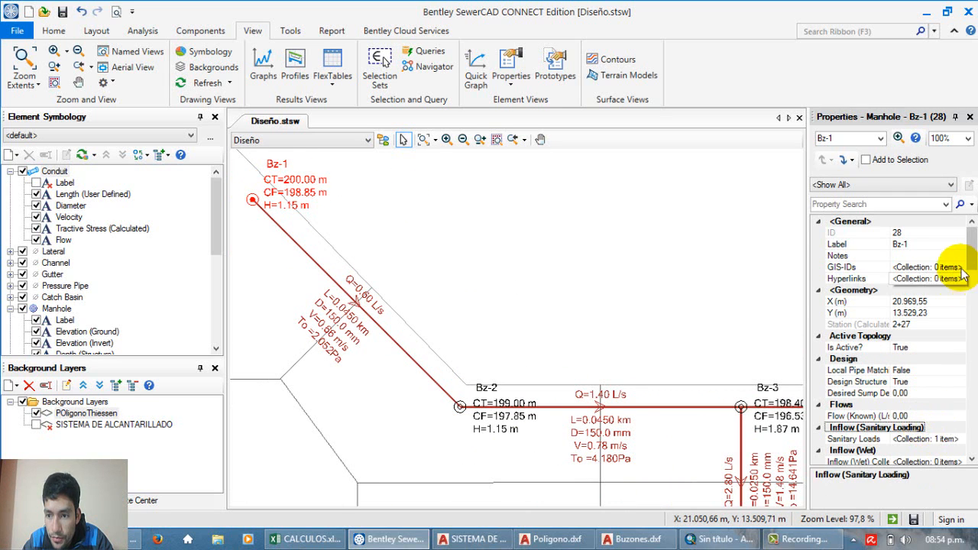
{"action": "scroll", "coordinate": [910, 336], "scroll_direction": "down", "scroll_amount": 2}
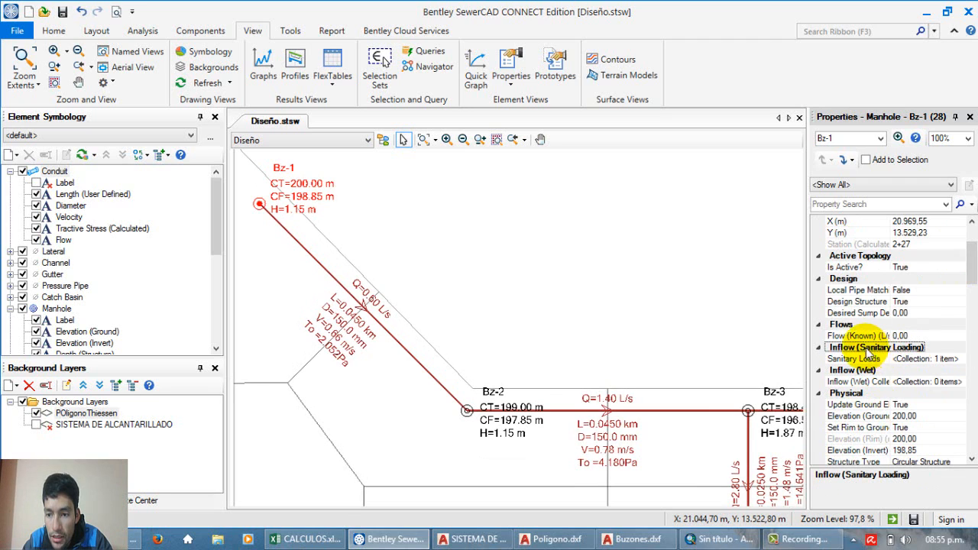
{"action": "left_click", "coordinate": [929, 359]}
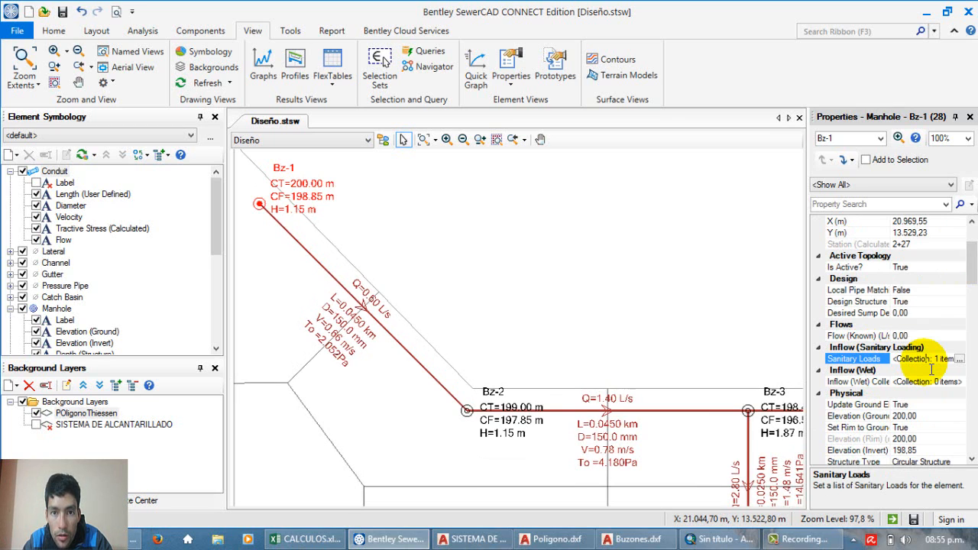
{"action": "left_click", "coordinate": [860, 381]}
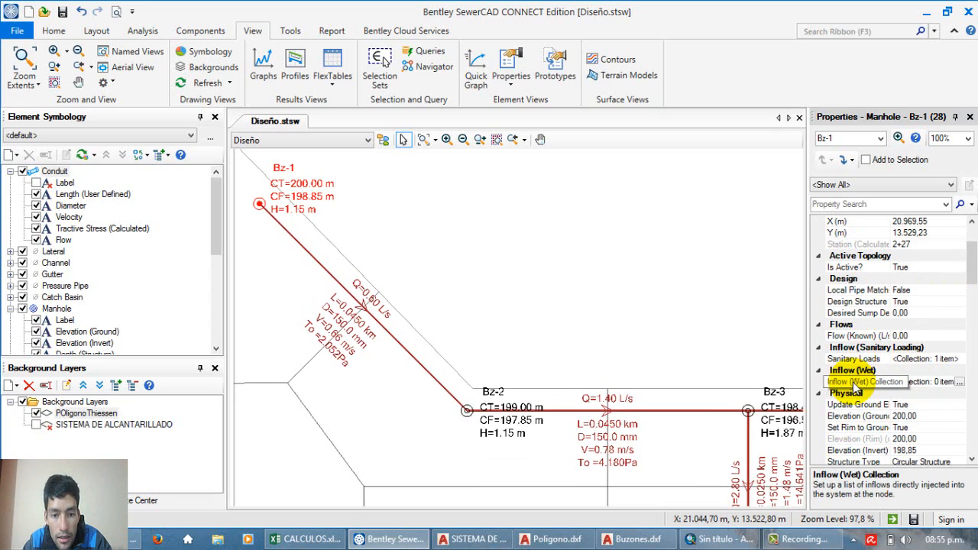
{"action": "left_click", "coordinate": [707, 382]}
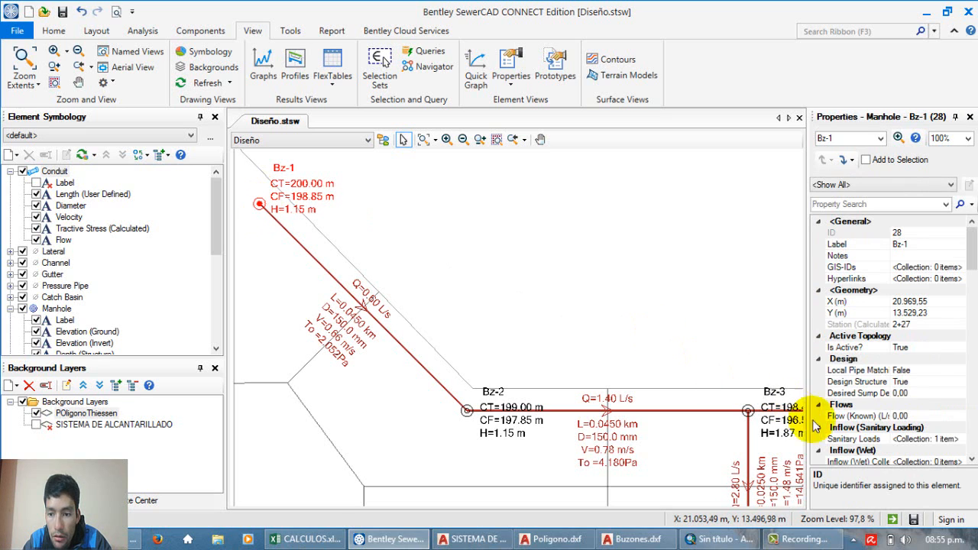
{"action": "left_click_drag", "start_coordinate": [973, 255], "coordinate": [975, 287]}
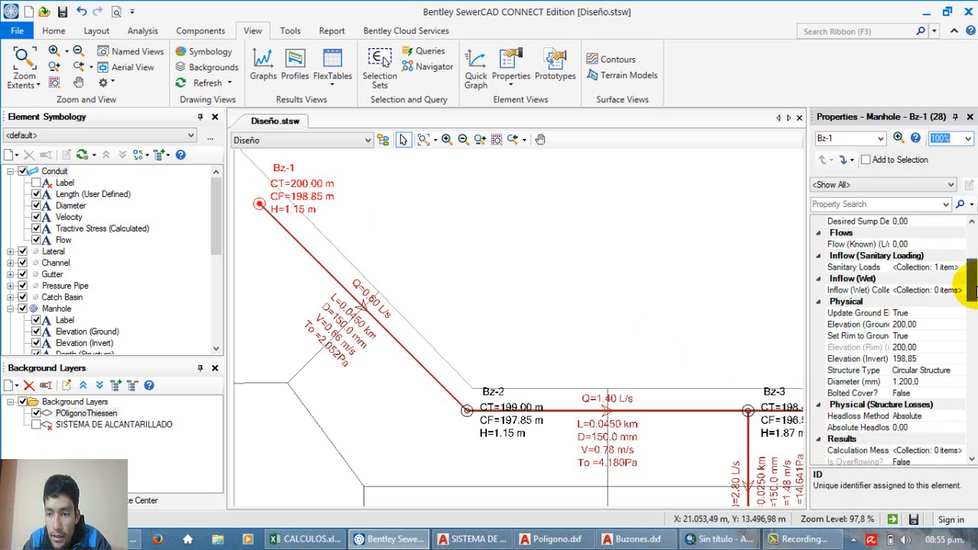
{"action": "left_click", "coordinate": [948, 290]}
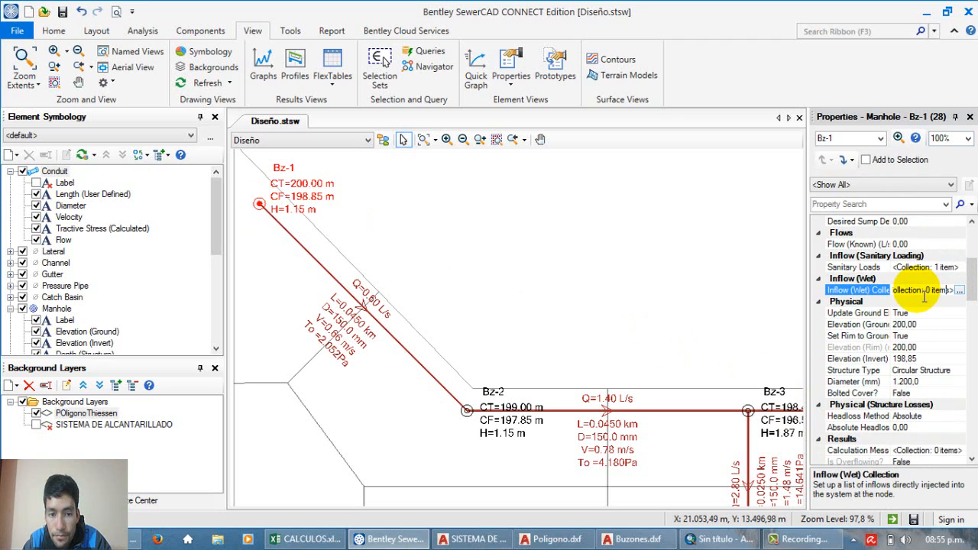
{"action": "left_click_drag", "start_coordinate": [572, 299], "coordinate": [503, 251]}
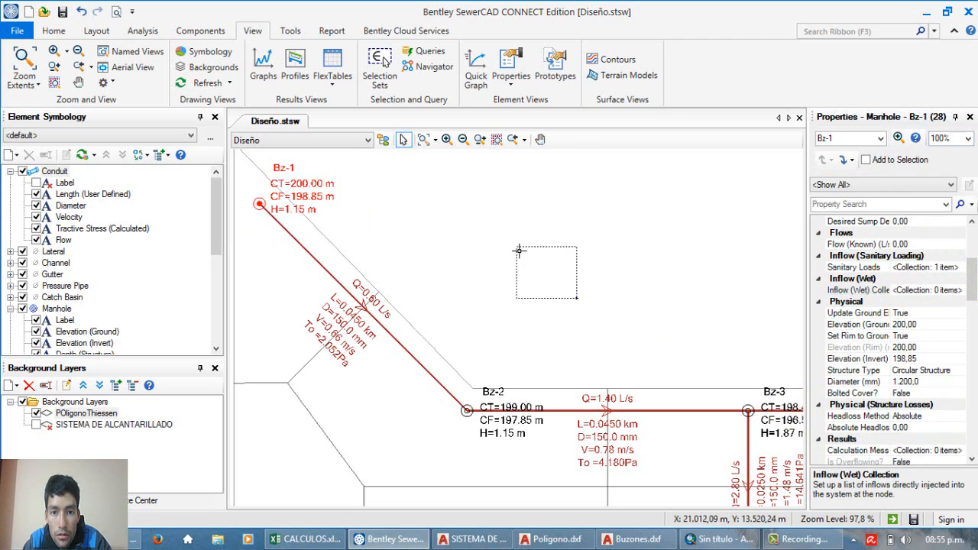
Step: Review the sanitary load of manhole Bz-1 and the available load types, close the dialog without changes and deselect the manhole
{"action": "left_click", "coordinate": [259, 204]}
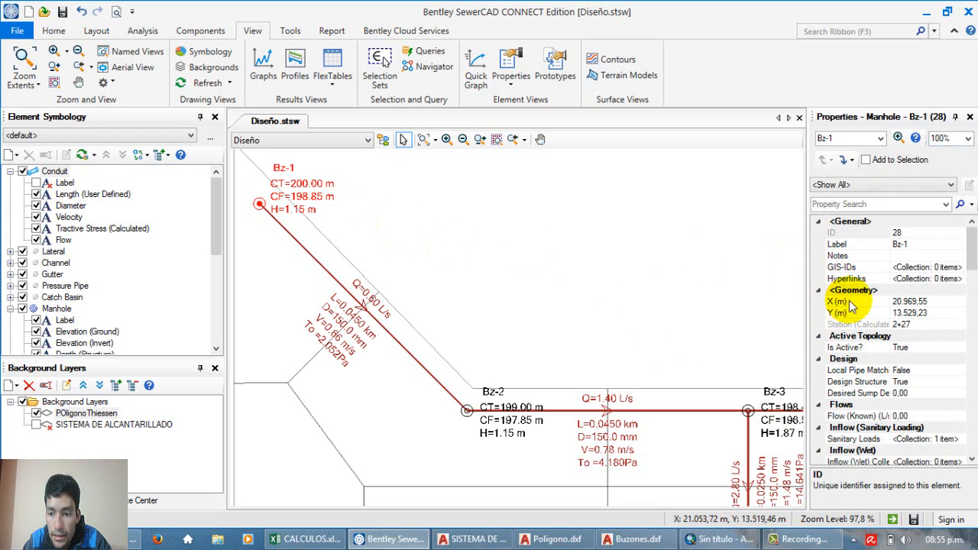
{"action": "left_click_drag", "start_coordinate": [971, 252], "coordinate": [975, 296]}
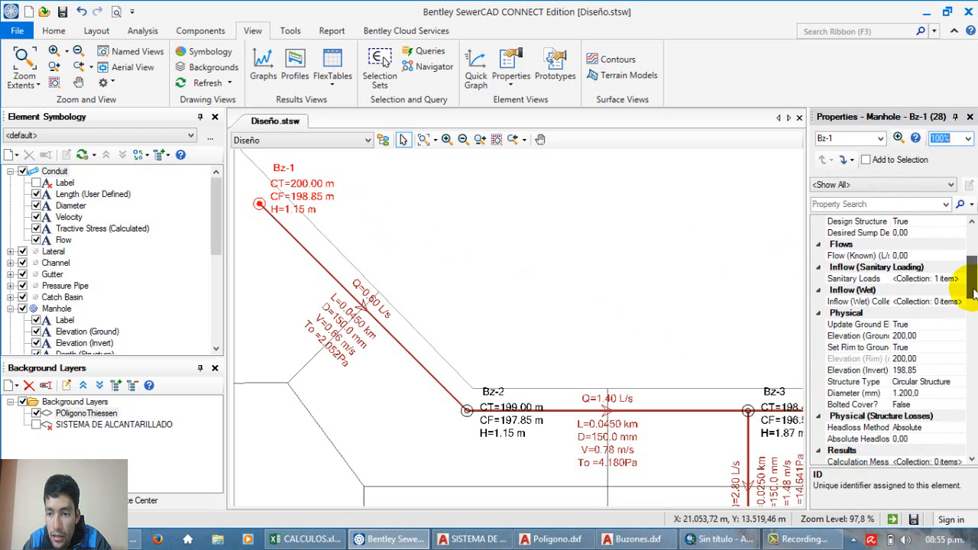
{"action": "left_click", "coordinate": [856, 279]}
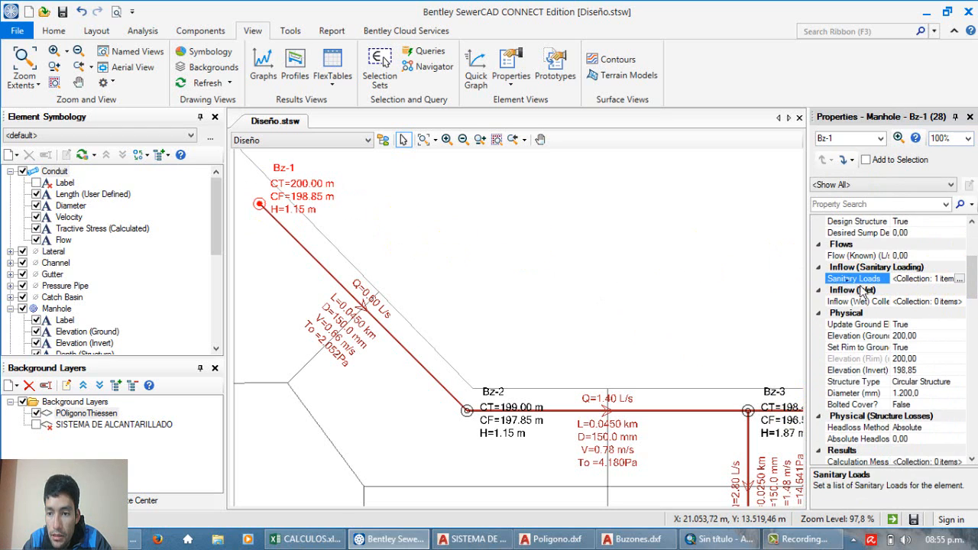
{"action": "left_click", "coordinate": [960, 279]}
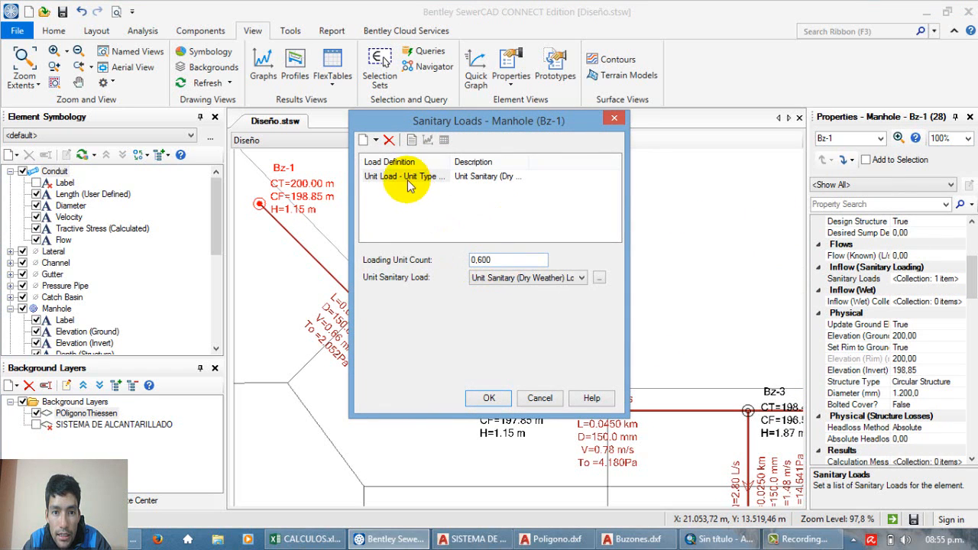
{"action": "left_click", "coordinate": [376, 141]}
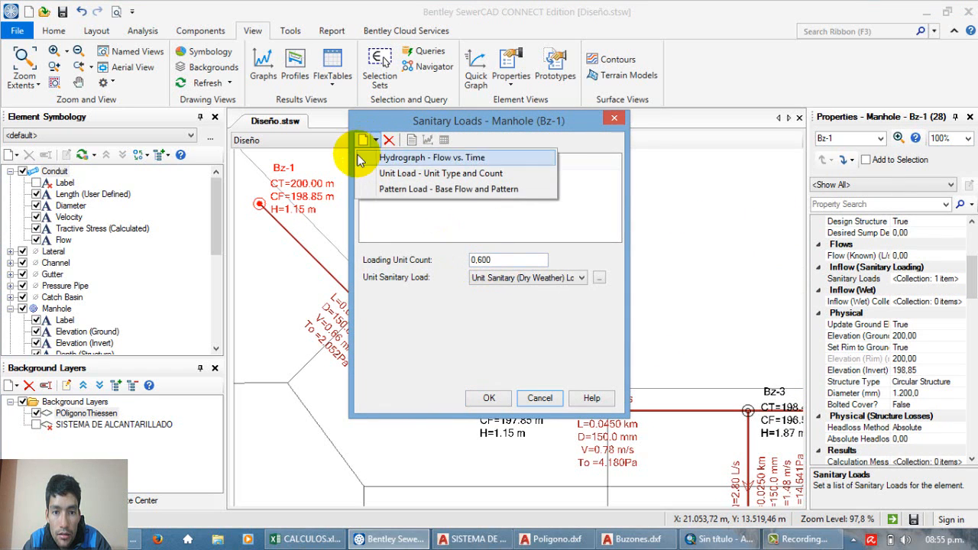
{"action": "left_click", "coordinate": [385, 177]}
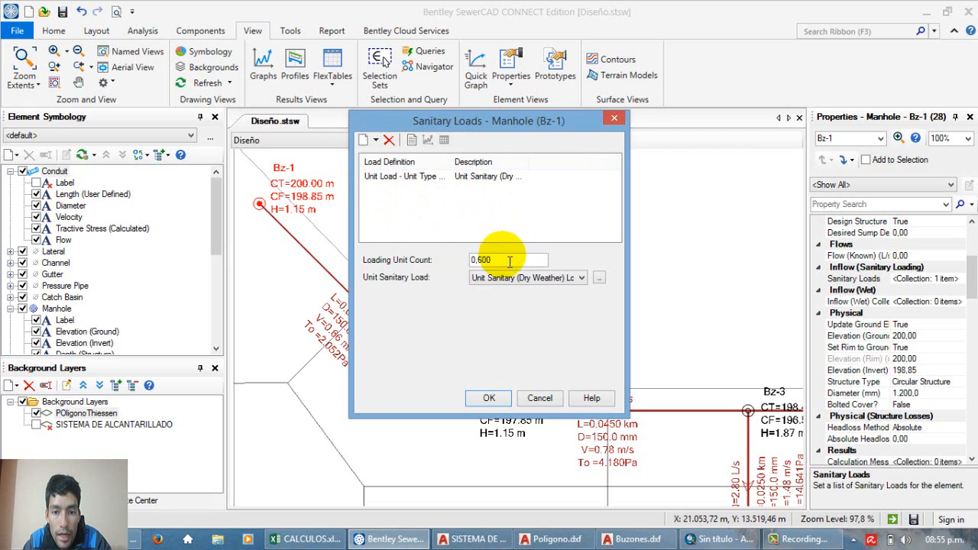
{"action": "left_click", "coordinate": [614, 117]}
{"action": "left_click", "coordinate": [497, 238]}
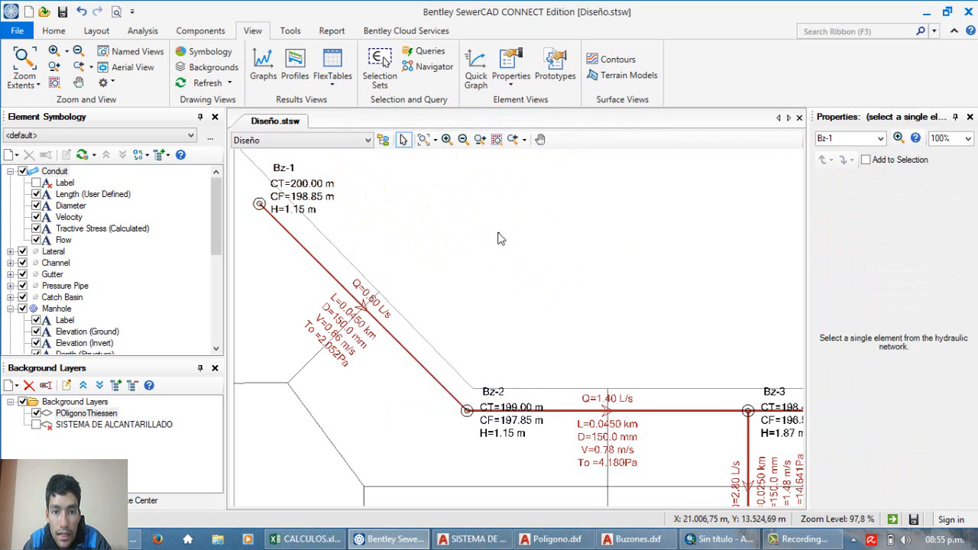
{"action": "left_click", "coordinate": [259, 204]}
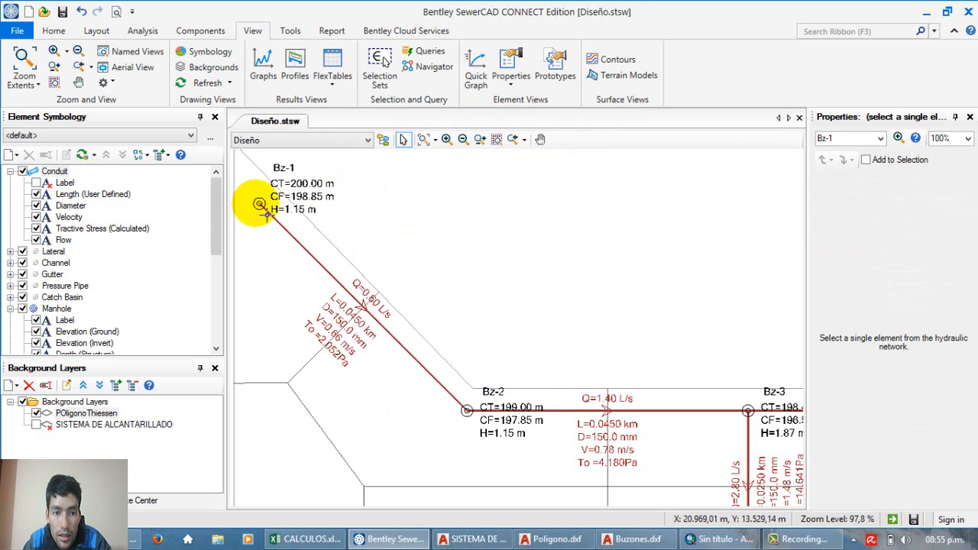
{"action": "left_click", "coordinate": [448, 220]}
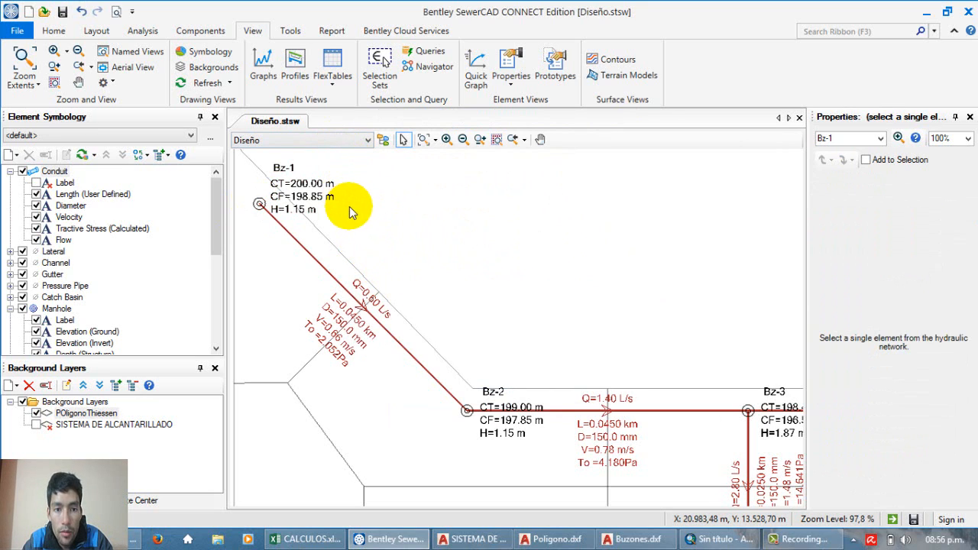
Step: Open the Inflow Control Center and agree to continue without cancel and undo support
{"action": "left_click", "coordinate": [302, 30]}
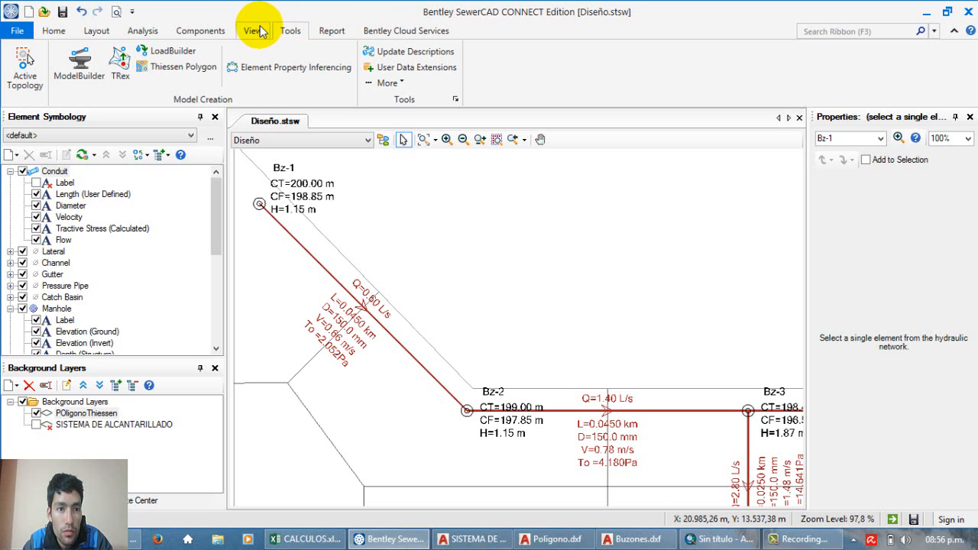
{"action": "left_click", "coordinate": [195, 32]}
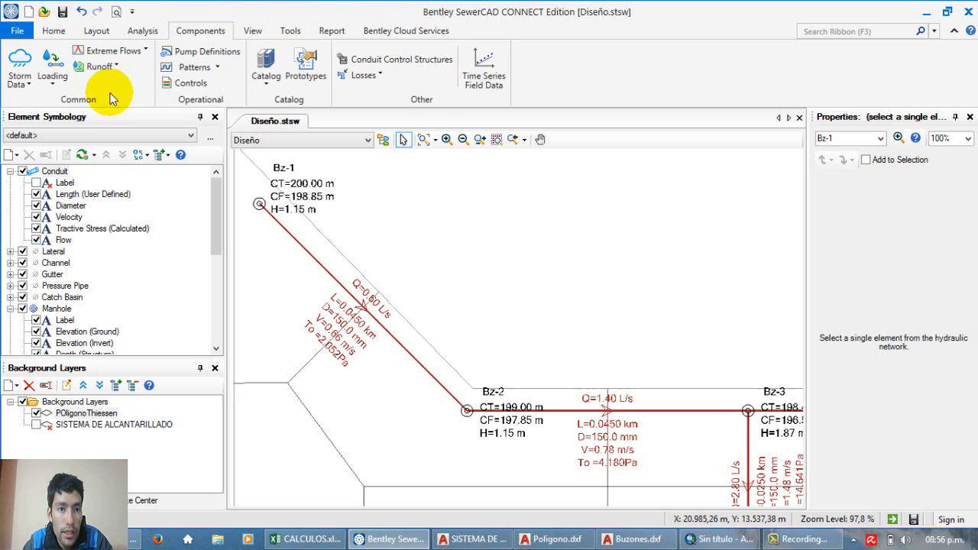
{"action": "left_click", "coordinate": [55, 86]}
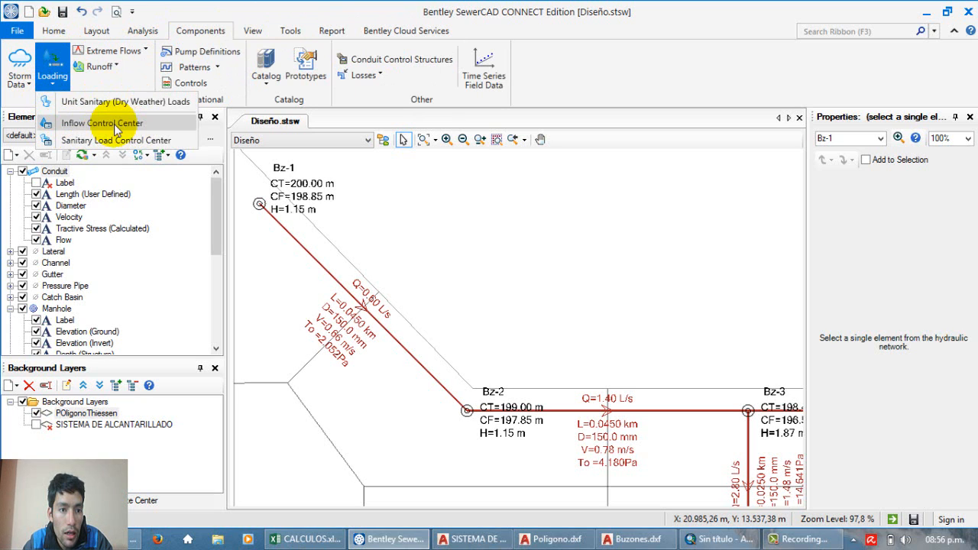
{"action": "left_click", "coordinate": [103, 124]}
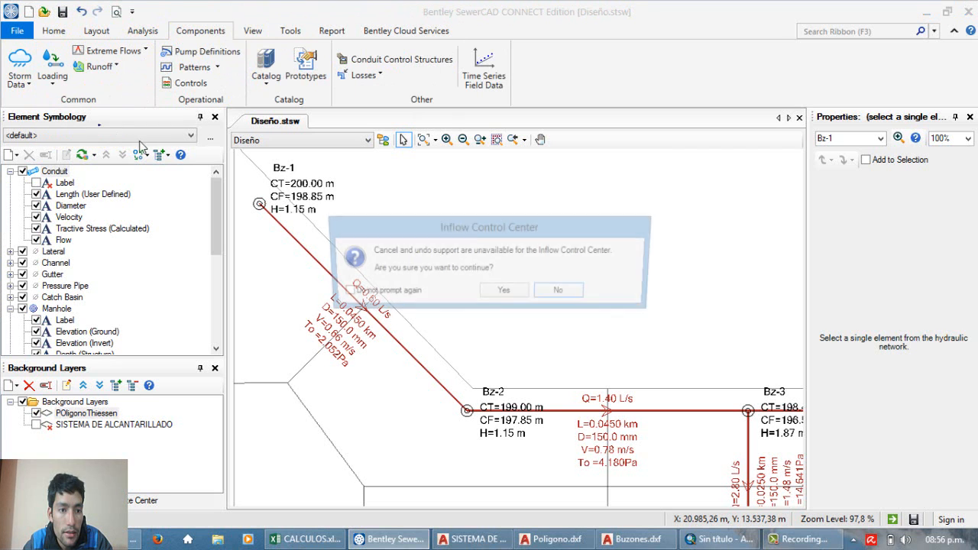
{"action": "left_click", "coordinate": [506, 293]}
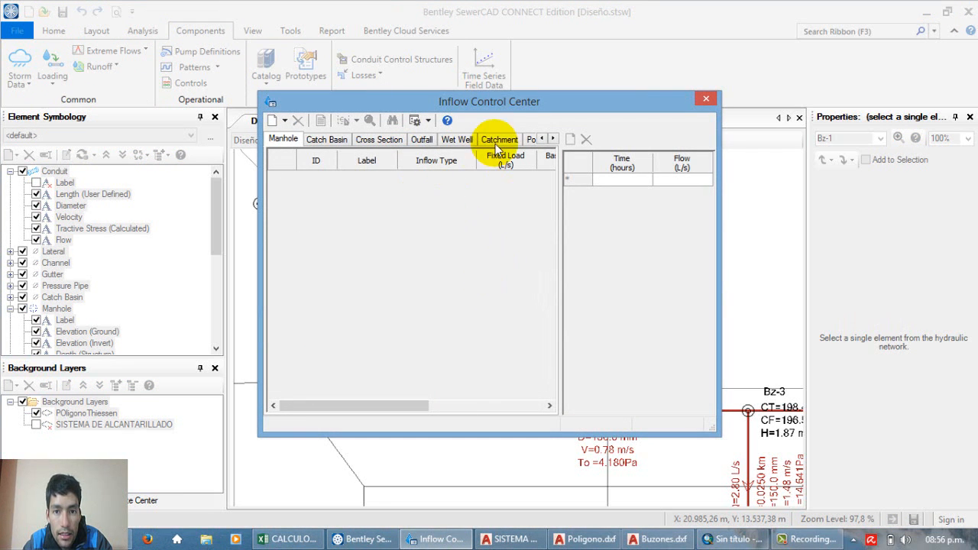
Step: Initialize fixed loads for all elements in the Inflow Control Center
{"action": "left_click_drag", "start_coordinate": [484, 107], "coordinate": [483, 153]}
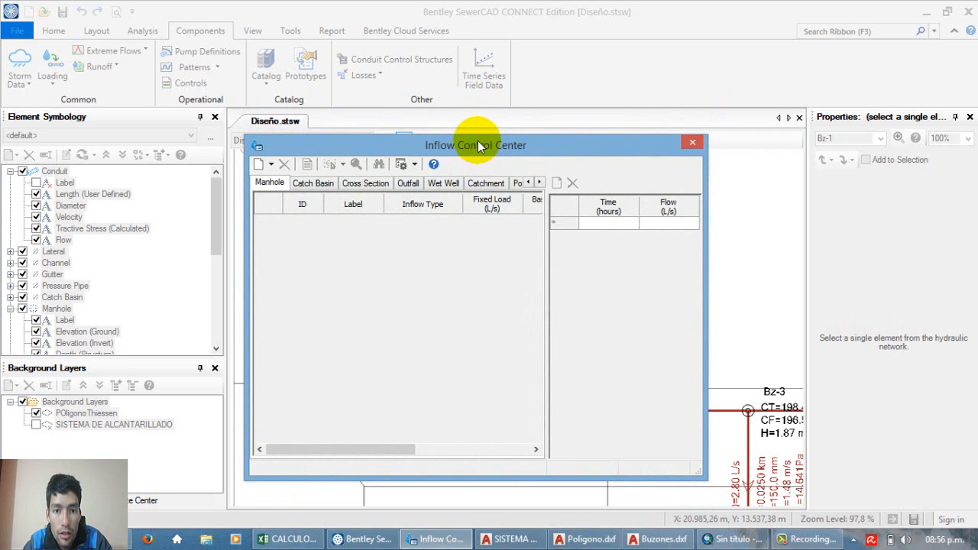
{"action": "left_click_drag", "start_coordinate": [477, 142], "coordinate": [474, 141]}
{"action": "left_click", "coordinate": [267, 163]}
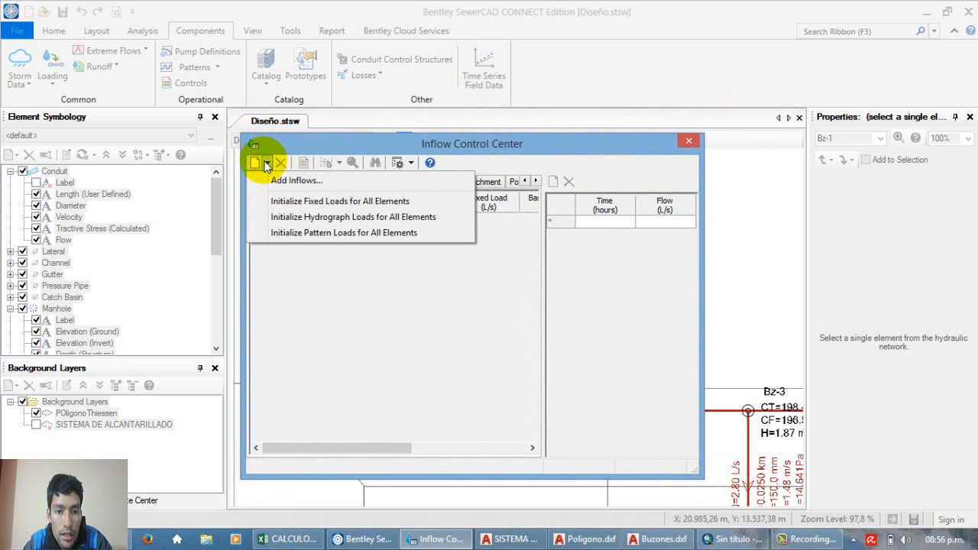
{"action": "left_click", "coordinate": [305, 203]}
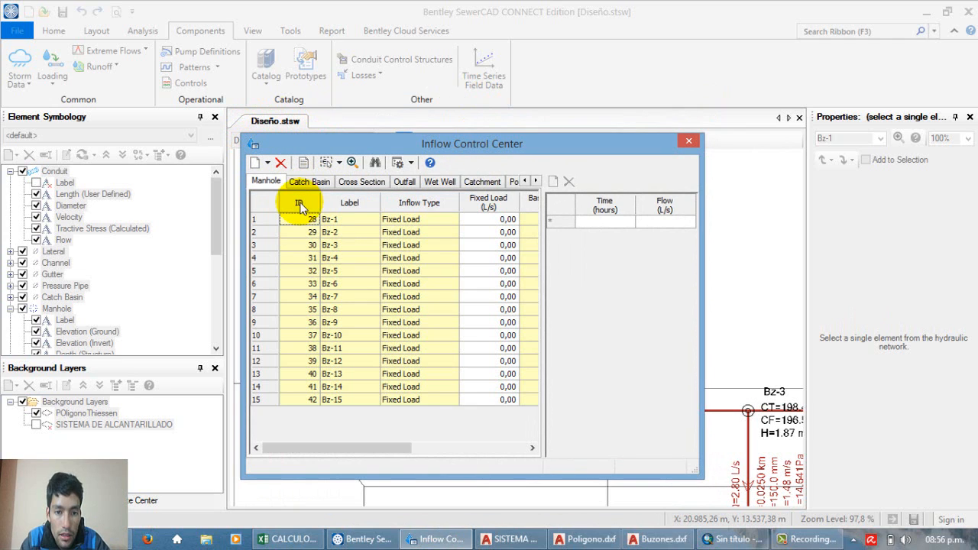
{"action": "left_click_drag", "start_coordinate": [486, 220], "coordinate": [493, 403]}
{"action": "left_click", "coordinate": [496, 223]}
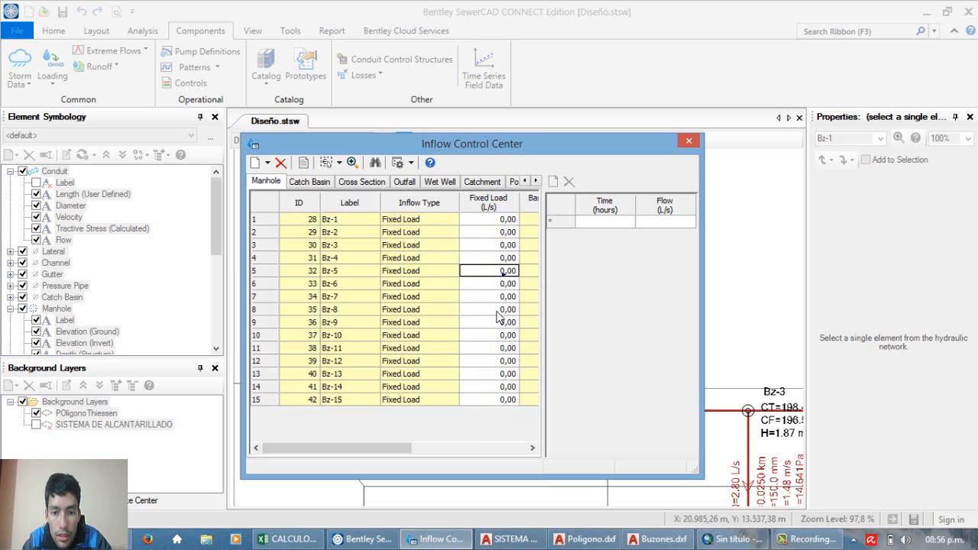
{"action": "left_click_drag", "start_coordinate": [499, 317], "coordinate": [497, 347]}
{"action": "left_click", "coordinate": [497, 348]}
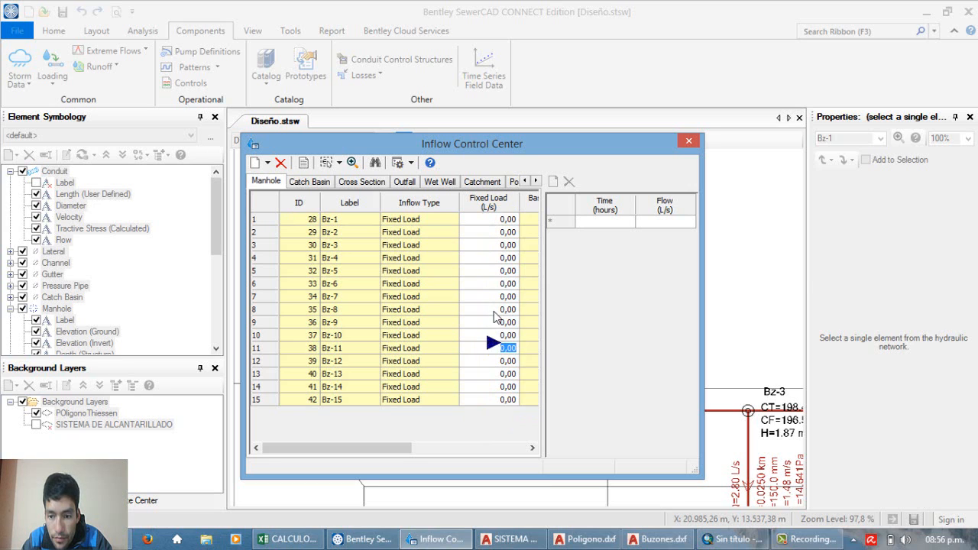
{"action": "left_click_drag", "start_coordinate": [489, 247], "coordinate": [482, 226]}
{"action": "left_click_drag", "start_coordinate": [479, 223], "coordinate": [490, 286]}
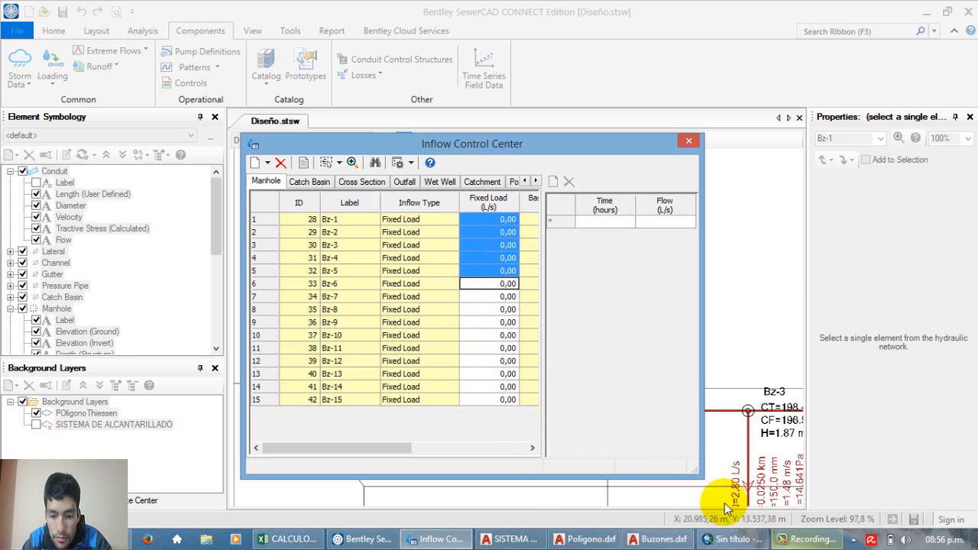
Step: Switch to CALCULOS.xlsx and copy the upstream manhole labels B6:B20 as values into the cells starting at G25
{"action": "left_click", "coordinate": [286, 539]}
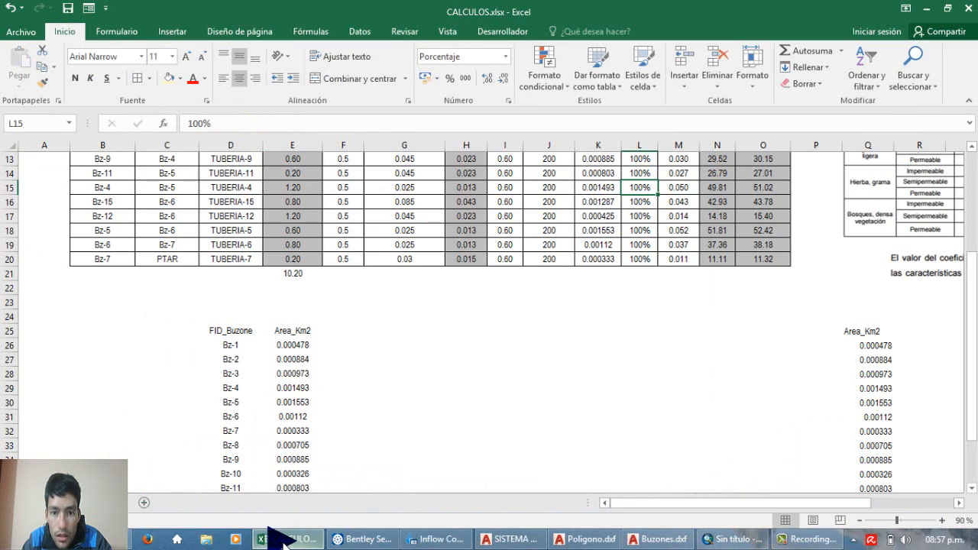
{"action": "left_click_drag", "start_coordinate": [107, 246], "coordinate": [107, 447]}
{"action": "right_click", "coordinate": [93, 223]}
{"action": "left_click", "coordinate": [115, 247]}
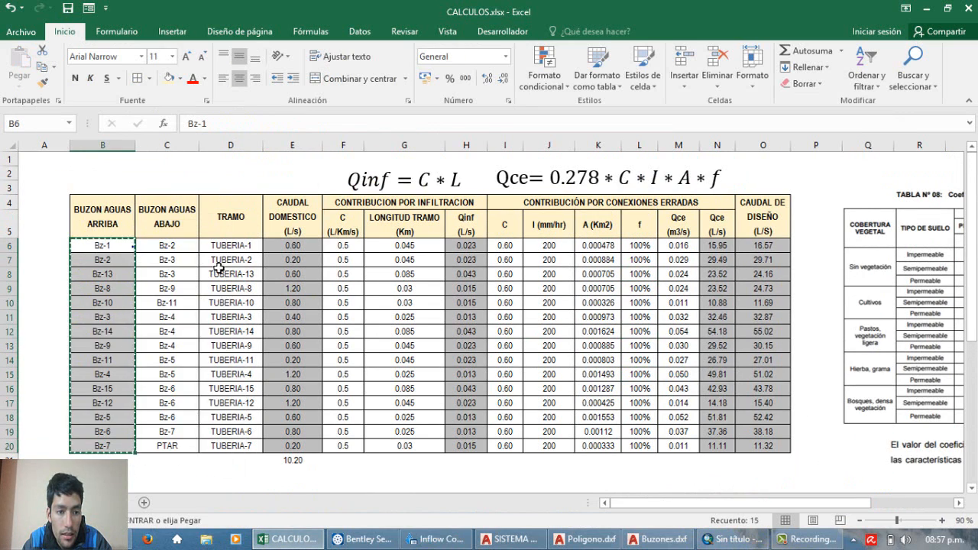
{"action": "scroll", "coordinate": [312, 273], "scroll_direction": "down", "scroll_amount": 3}
{"action": "scroll", "coordinate": [344, 306], "scroll_direction": "down", "scroll_amount": 1}
{"action": "left_click", "coordinate": [428, 330]}
{"action": "right_click", "coordinate": [419, 334]}
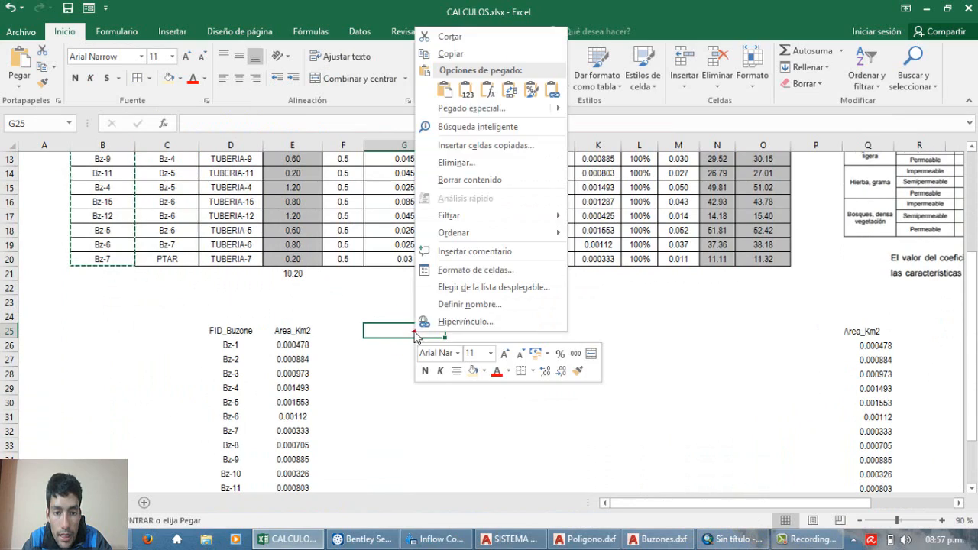
{"action": "left_click", "coordinate": [454, 84]}
Step: Copy the erroneous-connection flows Qce (L/s) from N6:N20 and paste them as values starting at H25
{"action": "scroll", "coordinate": [558, 280], "scroll_direction": "up", "scroll_amount": 4}
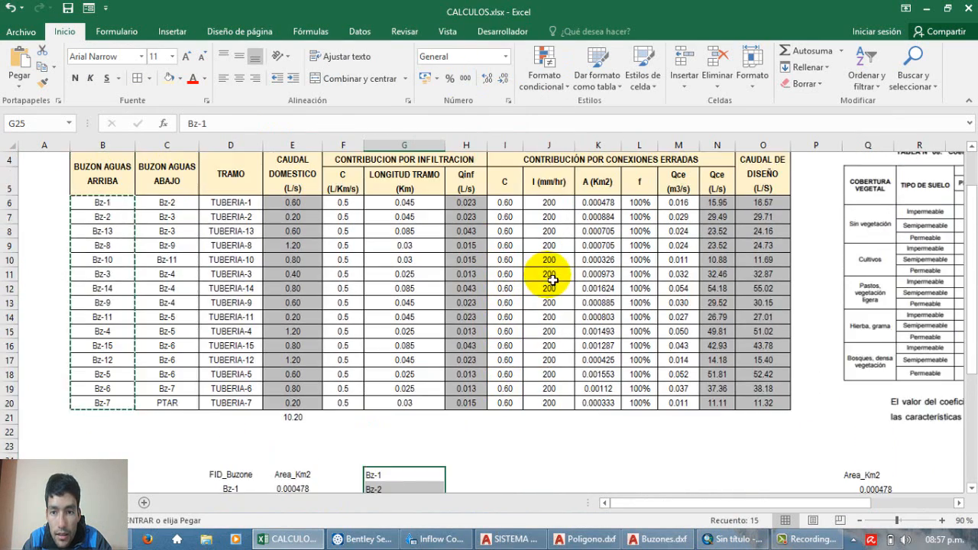
{"action": "left_click_drag", "start_coordinate": [711, 246], "coordinate": [723, 446]}
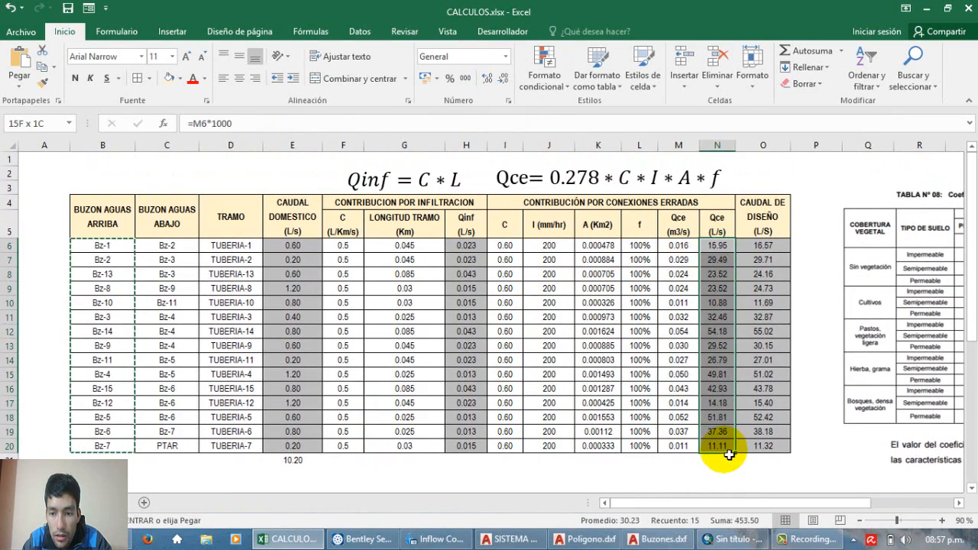
{"action": "right_click", "coordinate": [713, 250]}
{"action": "left_click", "coordinate": [739, 277]}
{"action": "scroll", "coordinate": [415, 257], "scroll_direction": "down", "scroll_amount": 6}
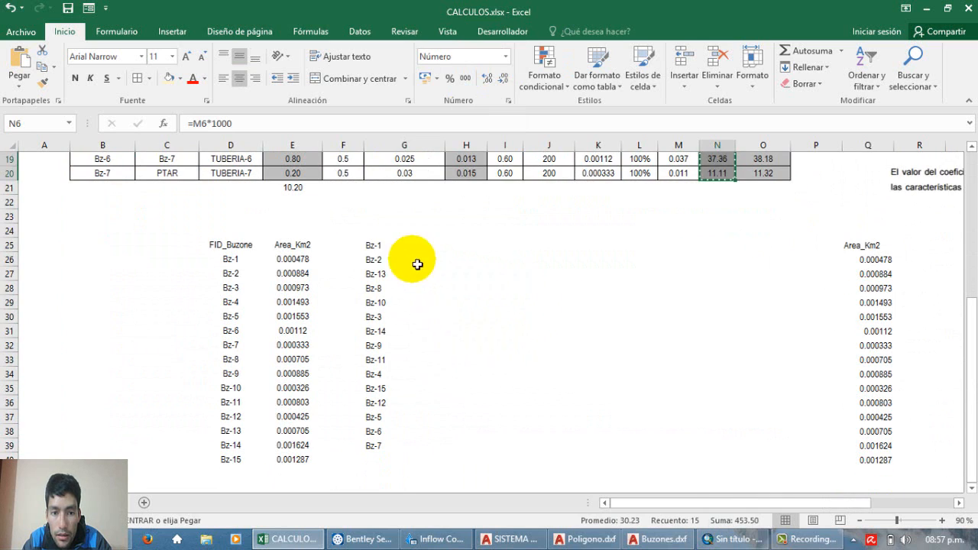
{"action": "left_click", "coordinate": [417, 253]}
{"action": "left_click", "coordinate": [474, 246]}
{"action": "right_click", "coordinate": [476, 246]}
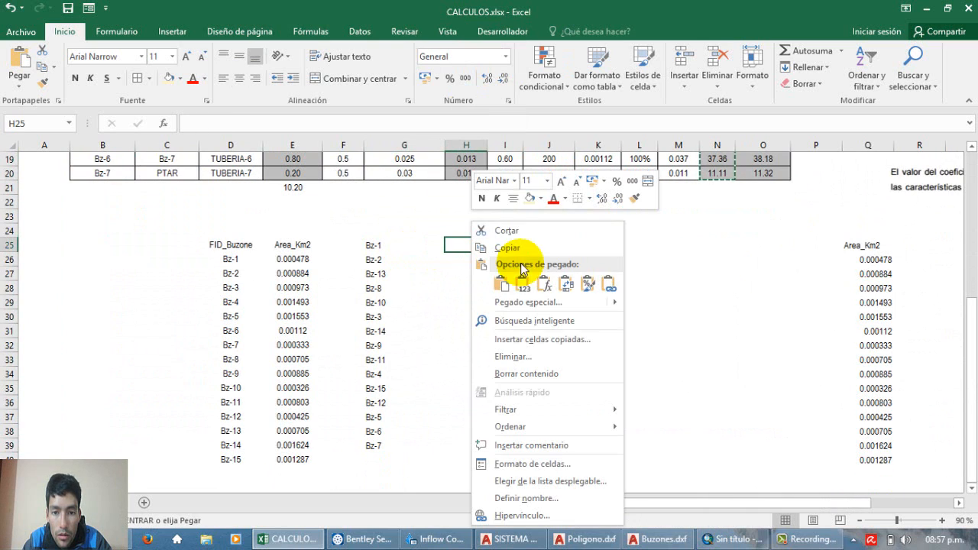
{"action": "left_click", "coordinate": [527, 286]}
Step: Enter the headings BUZONES in G24 and Qce in H24 above the copied lists
{"action": "left_click_drag", "start_coordinate": [382, 248], "coordinate": [383, 276]}
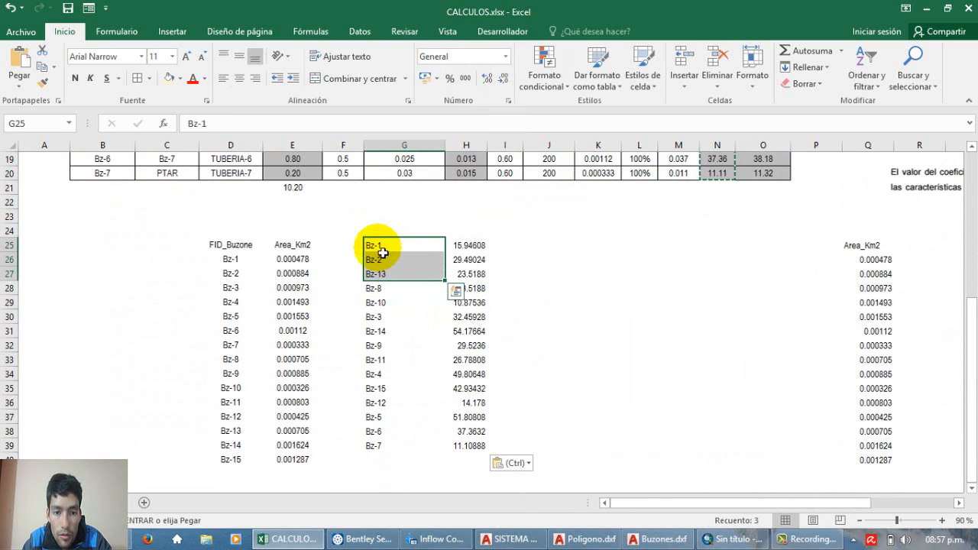
{"action": "left_click", "coordinate": [381, 247]}
{"action": "left_click", "coordinate": [380, 235]}
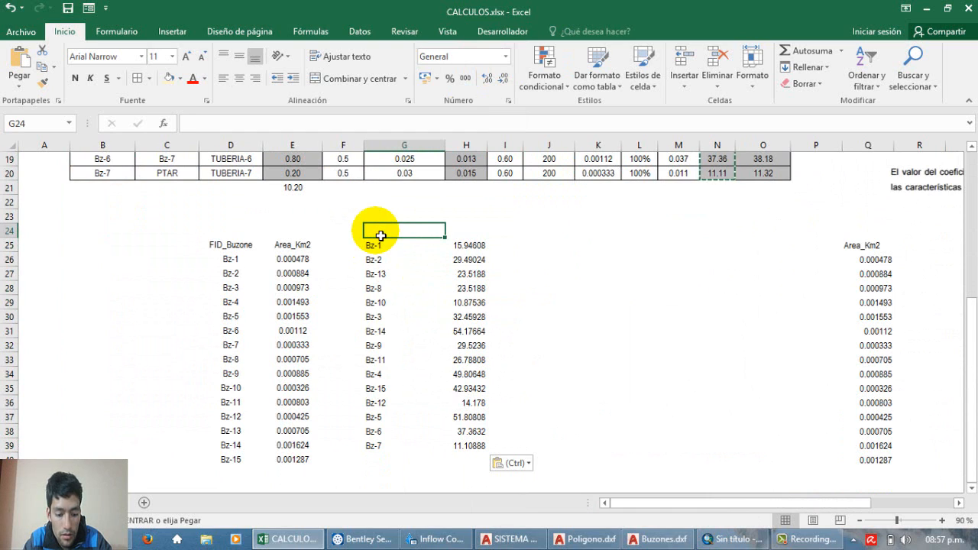
{"action": "type", "text": "BUZONES"}
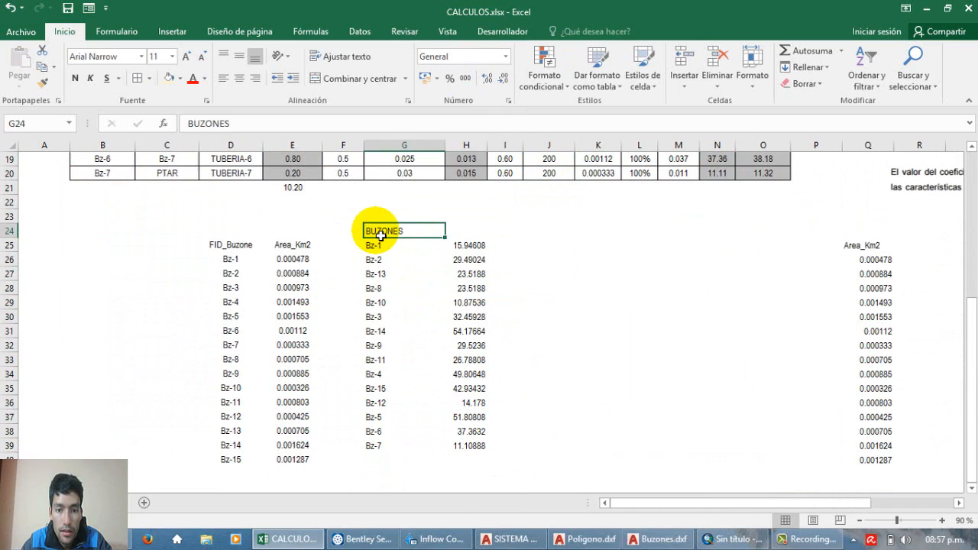
{"action": "key", "text": "Tab"}
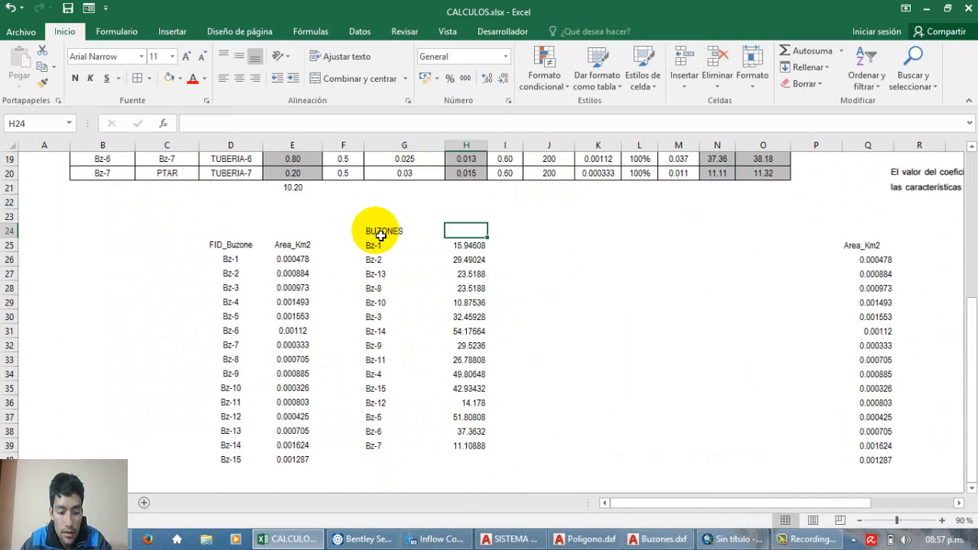
{"action": "type", "text": "Qce"}
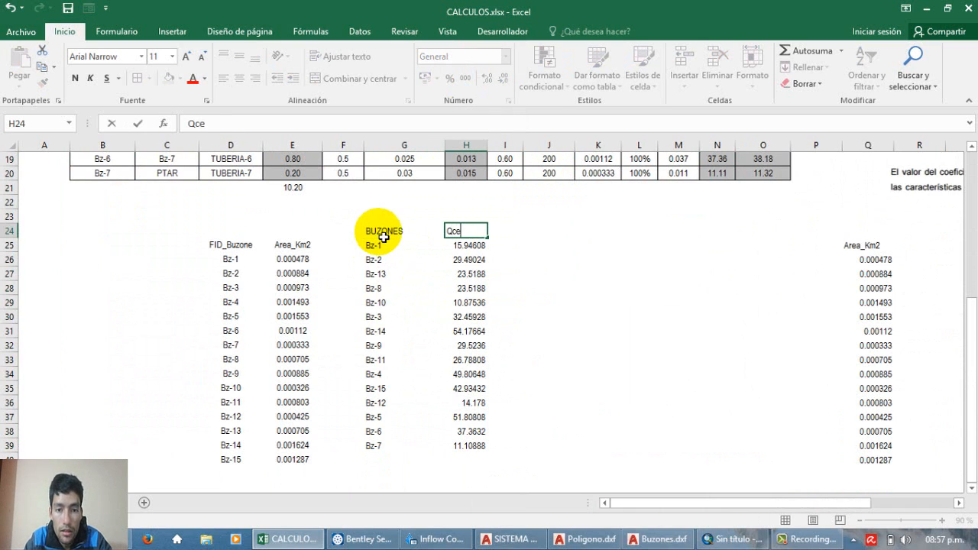
{"action": "left_click", "coordinate": [562, 330]}
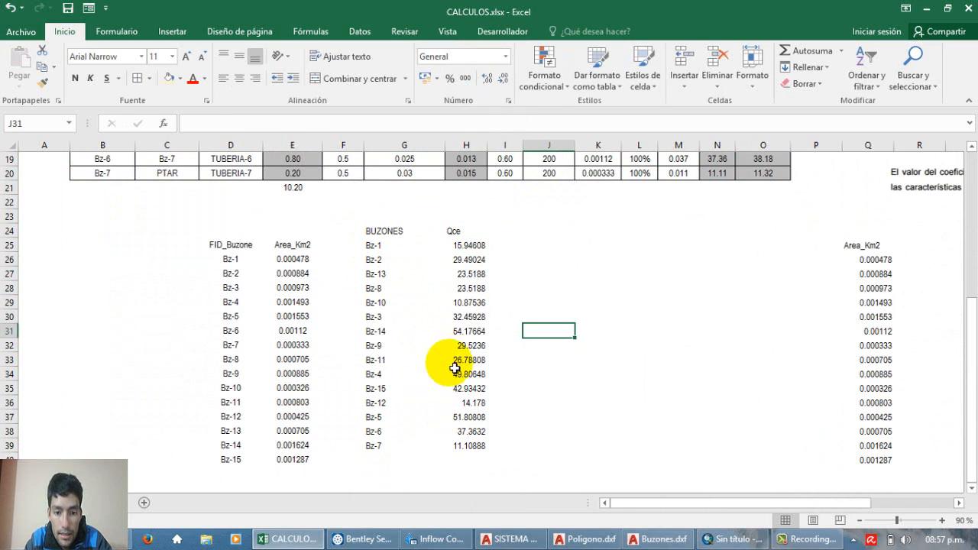
Step: Apply a filter to the BUZONES and Qce table in G24:H39
{"action": "left_click", "coordinate": [463, 237]}
{"action": "left_click_drag", "start_coordinate": [463, 239], "coordinate": [485, 442]}
{"action": "left_click_drag", "start_coordinate": [388, 228], "coordinate": [485, 449]}
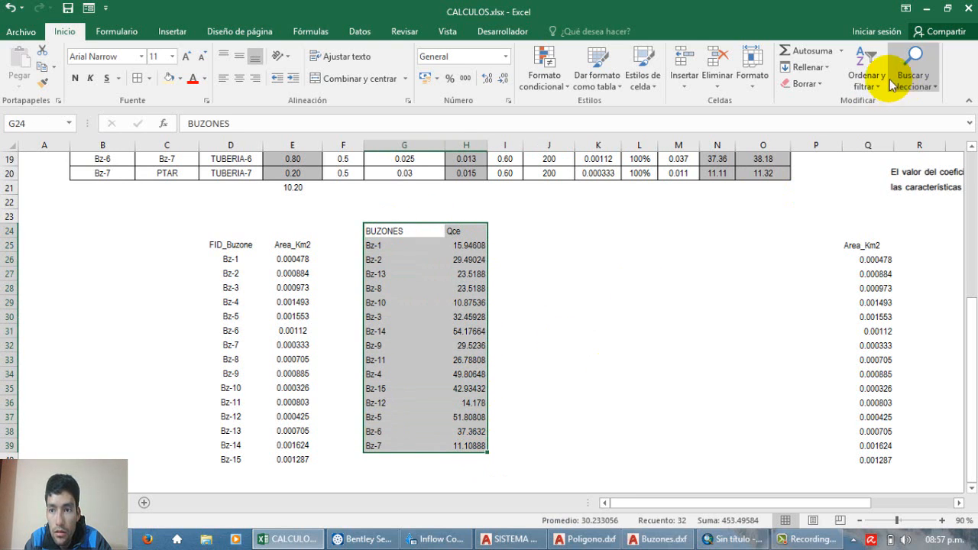
{"action": "left_click", "coordinate": [867, 76]}
{"action": "left_click", "coordinate": [872, 154]}
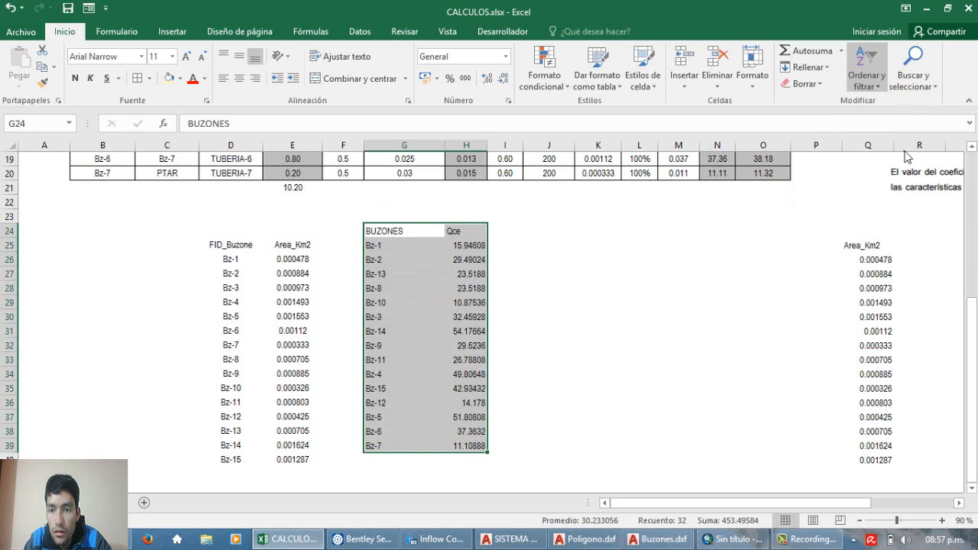
{"action": "left_click", "coordinate": [604, 288]}
{"action": "left_click_drag", "start_coordinate": [389, 231], "coordinate": [470, 448]}
{"action": "left_click", "coordinate": [597, 259]}
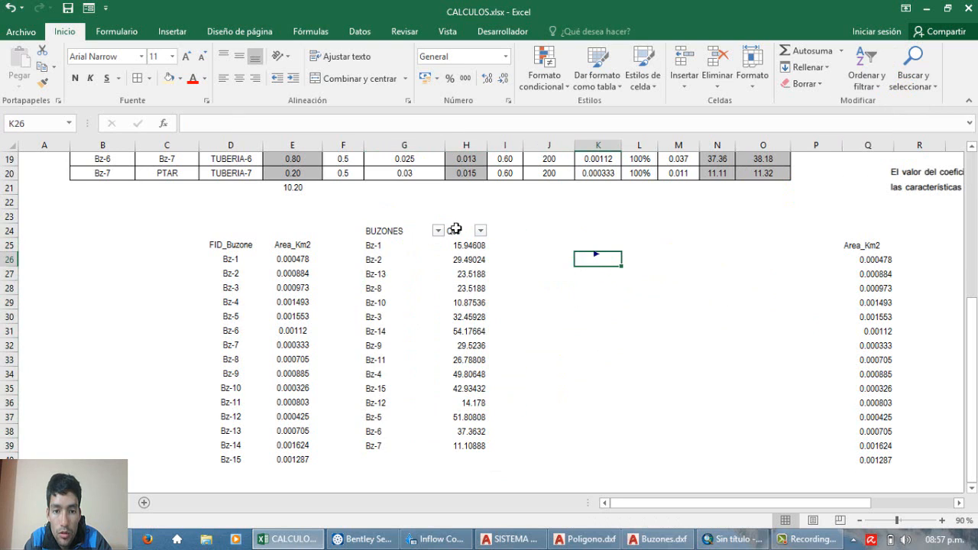
Step: Sort the table by the BUZONES column from A to Z
{"action": "left_click", "coordinate": [438, 231]}
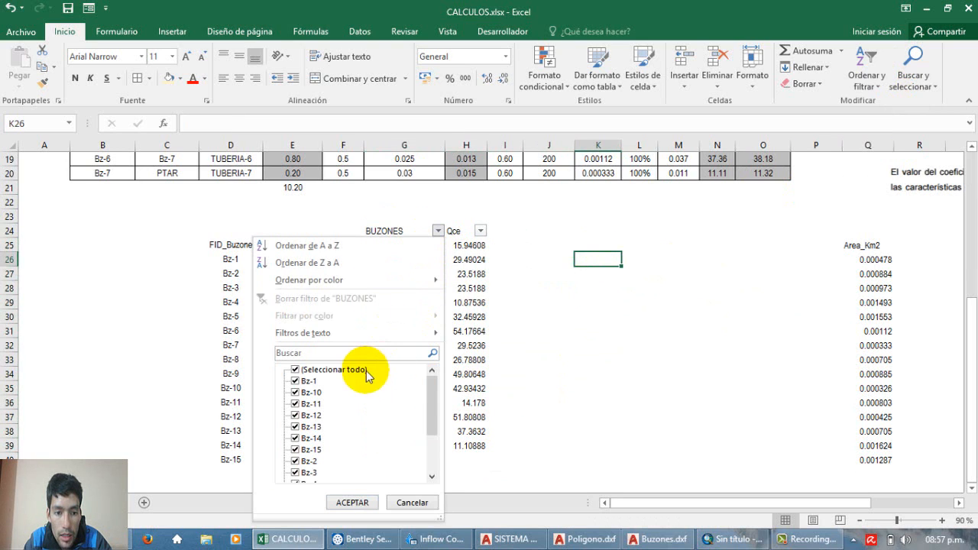
{"action": "left_click", "coordinate": [346, 266]}
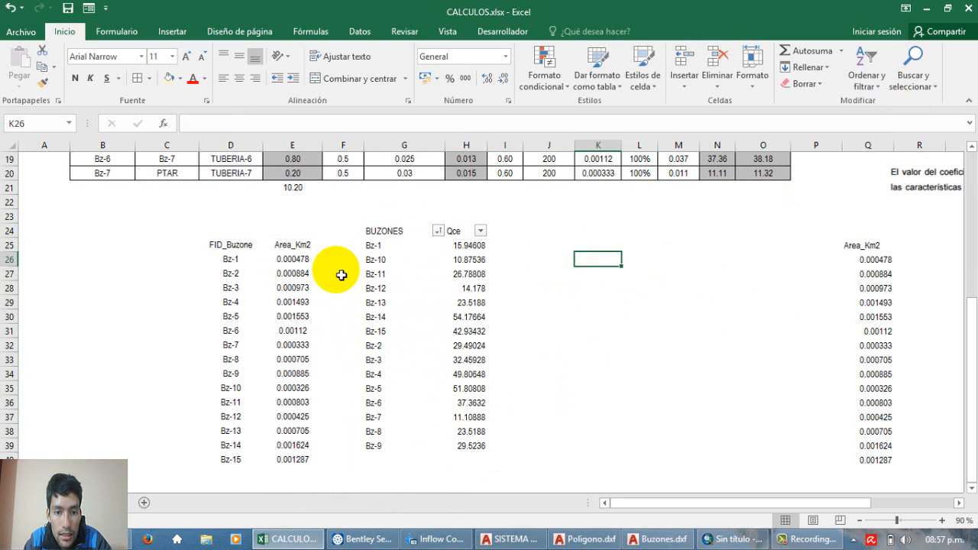
{"action": "left_click", "coordinate": [438, 231]}
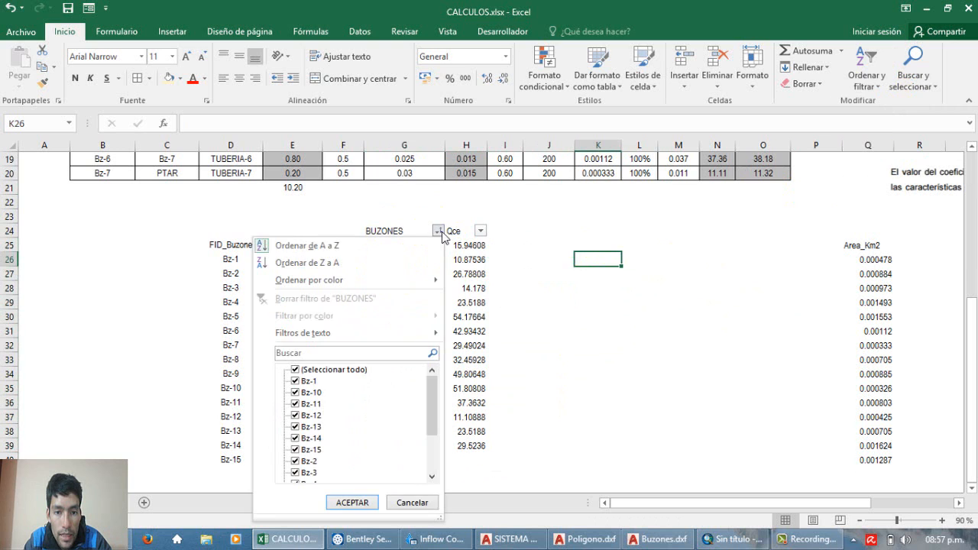
{"action": "left_click", "coordinate": [366, 263]}
{"action": "left_click", "coordinate": [365, 247]}
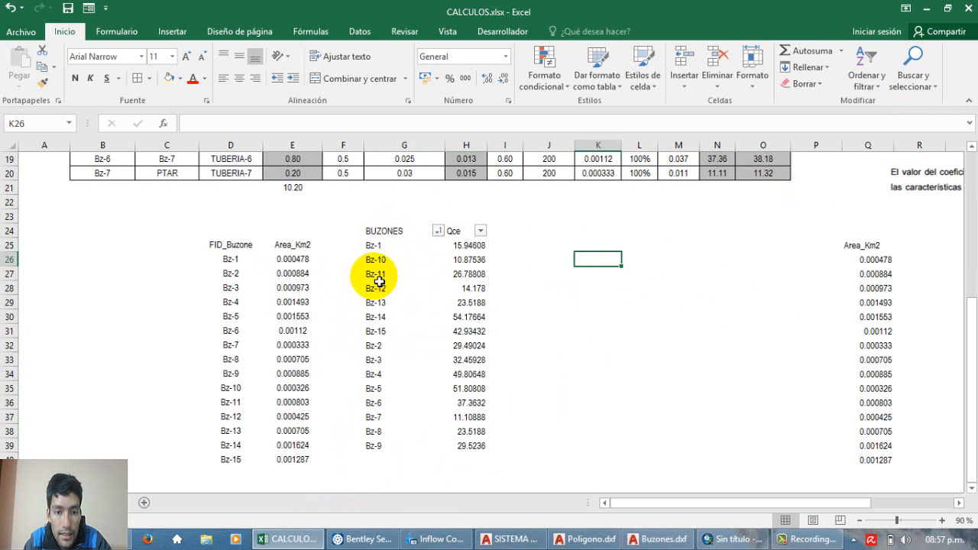
Step: Replace the manhole labels in G25:G39 with consecutive numbers from 1 to 15
{"action": "left_click", "coordinate": [388, 246]}
{"action": "scroll", "coordinate": [402, 278], "scroll_direction": "down", "scroll_amount": 1}
{"action": "scroll", "coordinate": [406, 296], "scroll_direction": "up", "scroll_amount": 1}
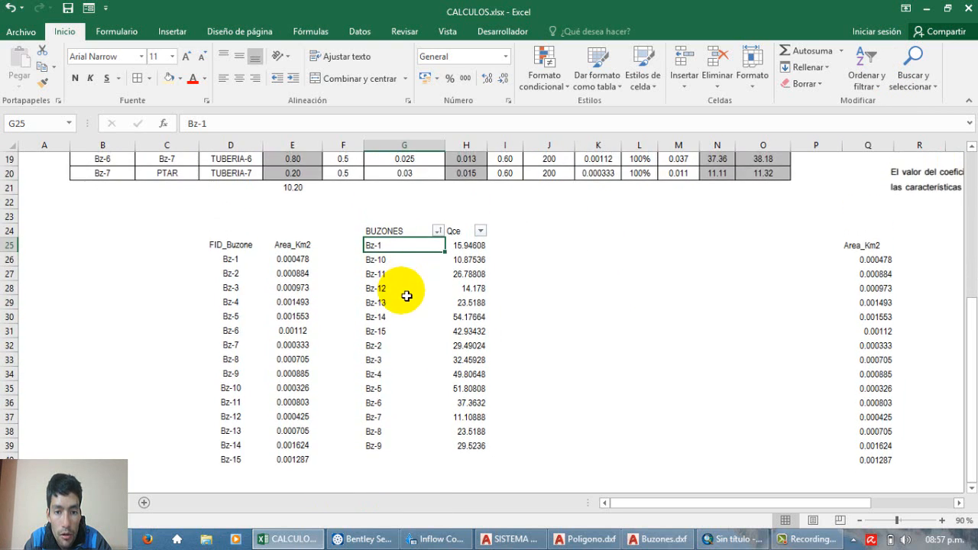
{"action": "type", "text": "1"}
{"action": "key", "text": "Return"}
{"action": "type", "text": "2"}
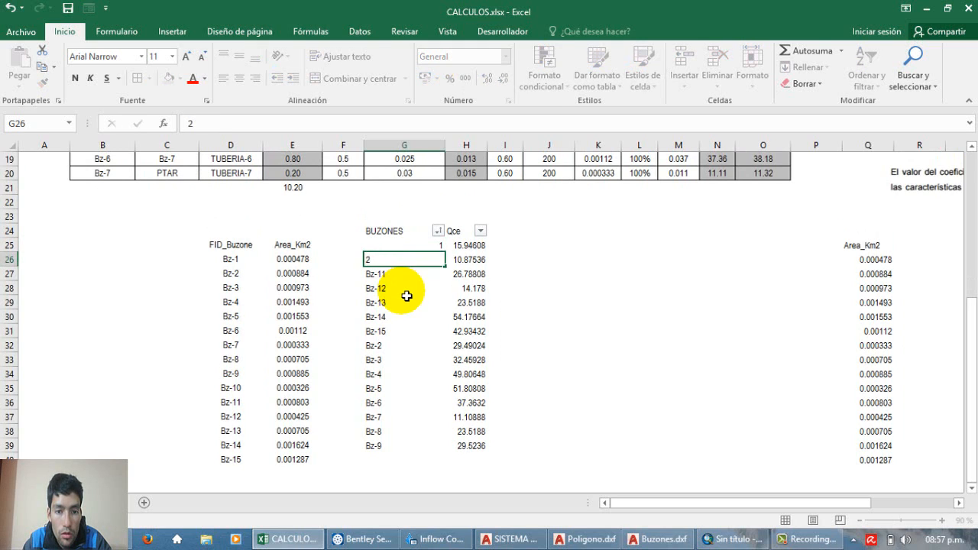
{"action": "key", "text": "Return"}
{"action": "left_click", "coordinate": [405, 243]}
{"action": "left_click_drag", "start_coordinate": [411, 257], "coordinate": [423, 450]}
Step: Sort the BUZONES column from smallest to largest
{"action": "left_click", "coordinate": [438, 230]}
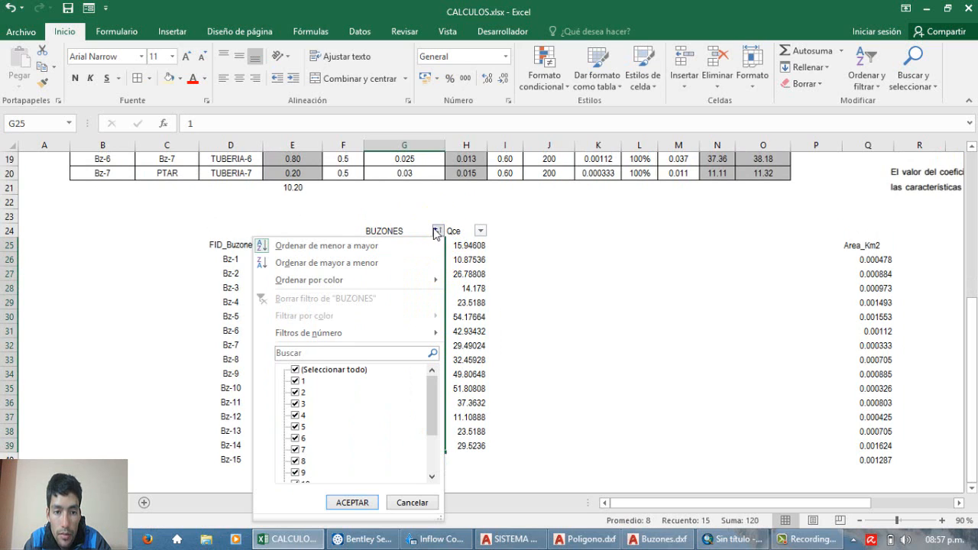
{"action": "left_click", "coordinate": [374, 253]}
{"action": "left_click", "coordinate": [557, 290]}
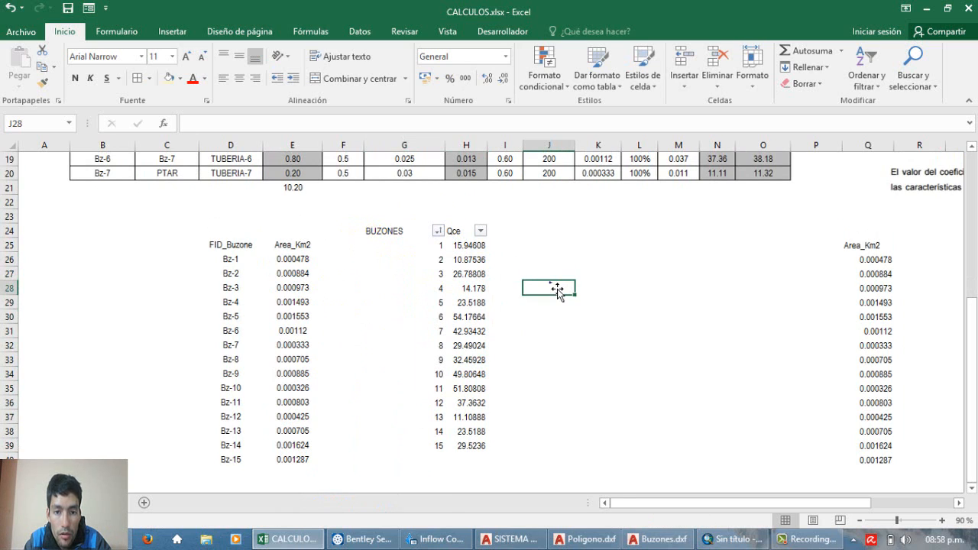
Step: Compare the sorted list with the flow table and format the Qce values in H25:H39 to two decimals
{"action": "scroll", "coordinate": [539, 283], "scroll_direction": "up", "scroll_amount": 5}
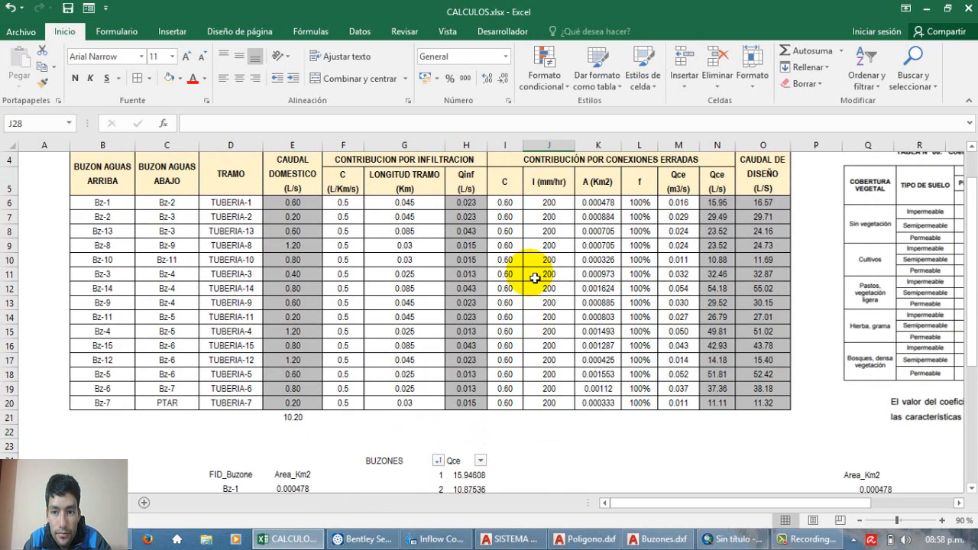
{"action": "scroll", "coordinate": [535, 278], "scroll_direction": "down", "scroll_amount": 4}
{"action": "scroll", "coordinate": [535, 278], "scroll_direction": "up", "scroll_amount": 4}
{"action": "scroll", "coordinate": [535, 278], "scroll_direction": "down", "scroll_amount": 3}
{"action": "left_click_drag", "start_coordinate": [467, 329], "coordinate": [487, 413]}
{"action": "scroll", "coordinate": [504, 321], "scroll_direction": "up", "scroll_amount": 1}
{"action": "left_click_drag", "start_coordinate": [462, 232], "coordinate": [472, 431]}
{"action": "left_click", "coordinate": [506, 79]}
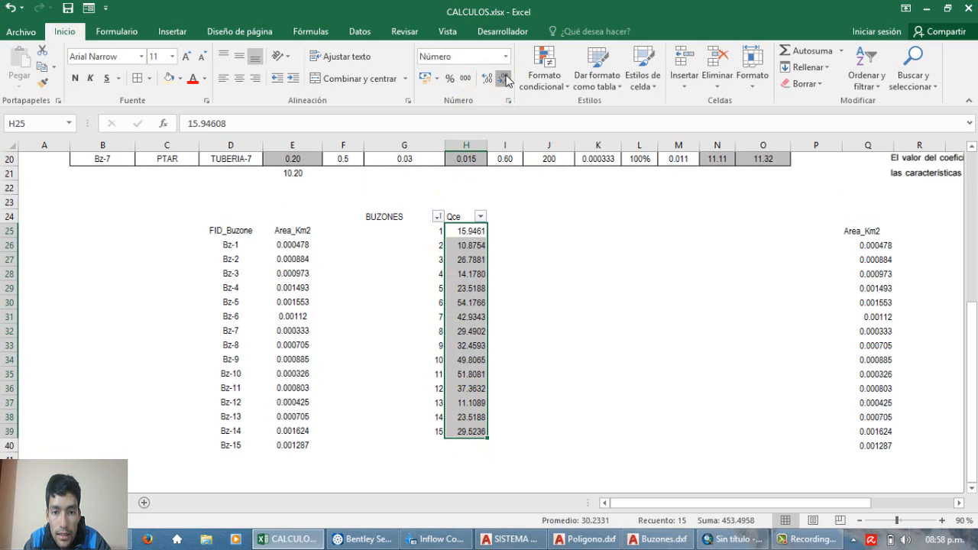
{"action": "left_click", "coordinate": [506, 79]}
{"action": "left_click", "coordinate": [506, 79]}
{"action": "left_click", "coordinate": [579, 275]}
Step: Copy the Qce values in H25:H39 and switch to the Inflow Control Center in SewerCAD
{"action": "left_click_drag", "start_coordinate": [477, 231], "coordinate": [497, 431]}
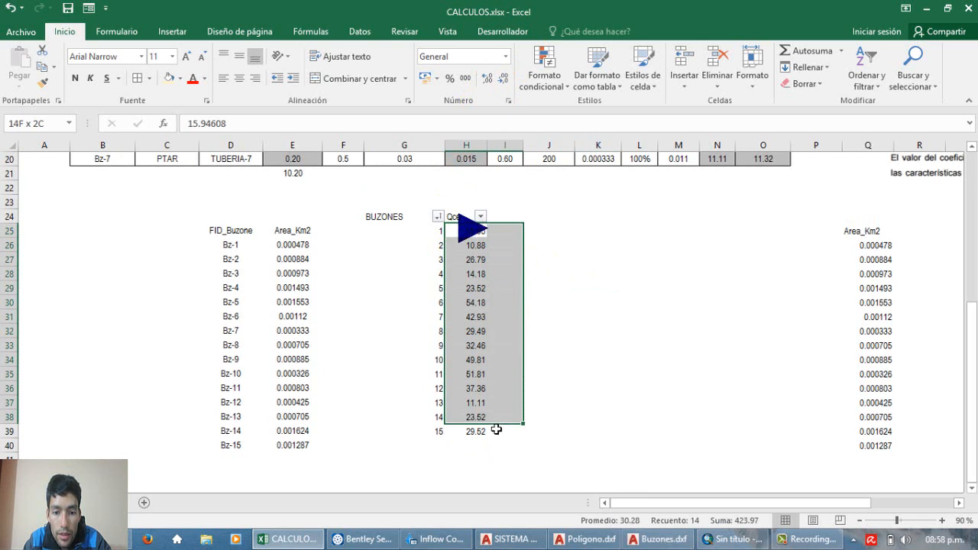
{"action": "right_click", "coordinate": [470, 226]}
{"action": "left_click", "coordinate": [504, 248]}
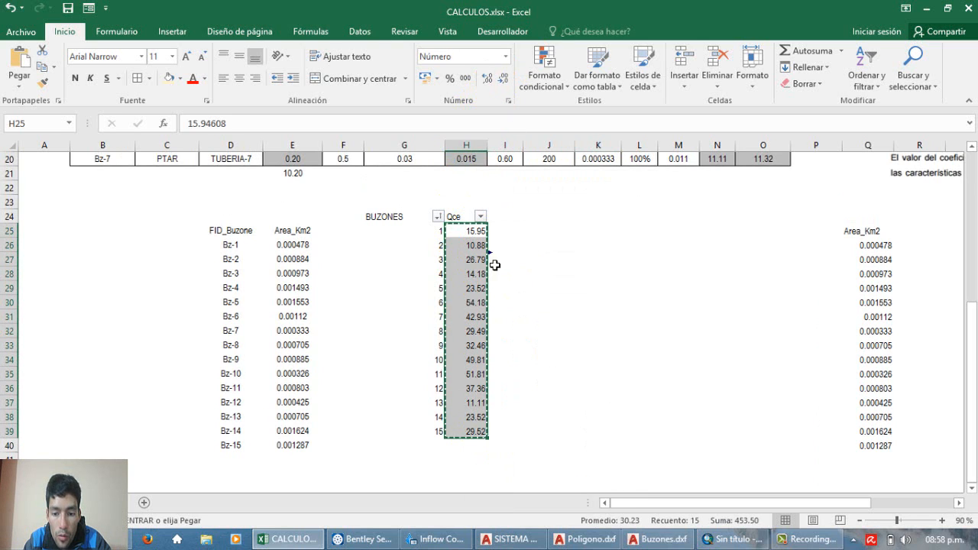
{"action": "left_click", "coordinate": [367, 540]}
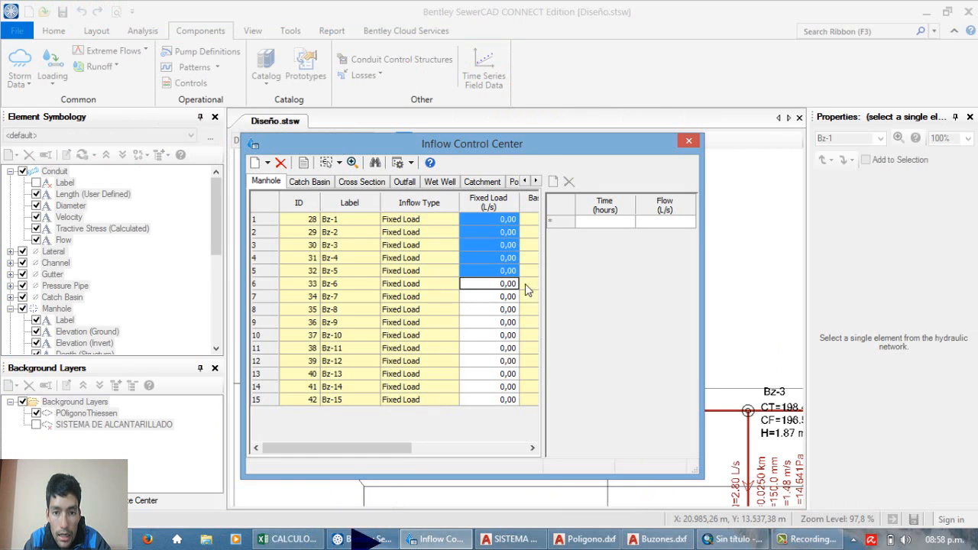
Step: Sort the manhole table in ascending order by Label
{"action": "left_click", "coordinate": [510, 338]}
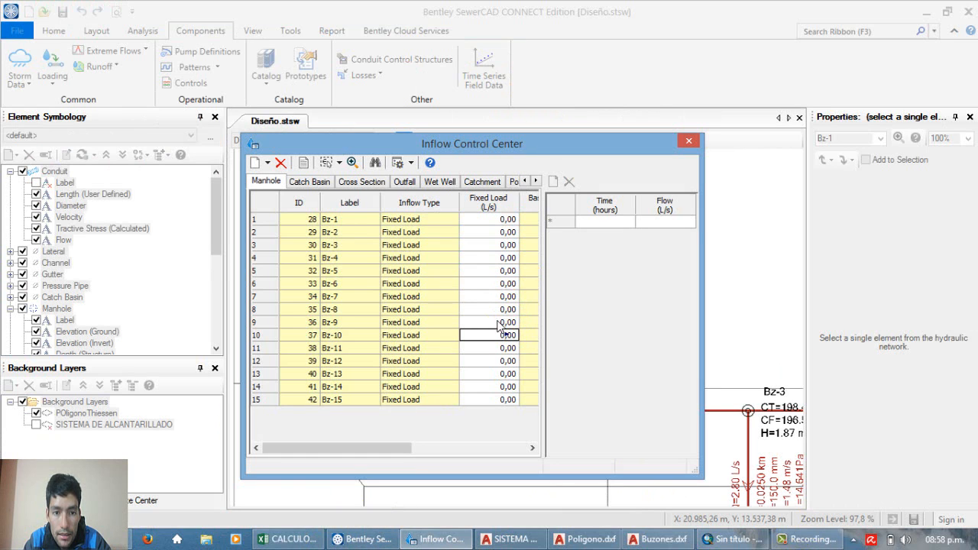
{"action": "right_click", "coordinate": [344, 200]}
{"action": "mouse_move", "coordinate": [378, 200]}
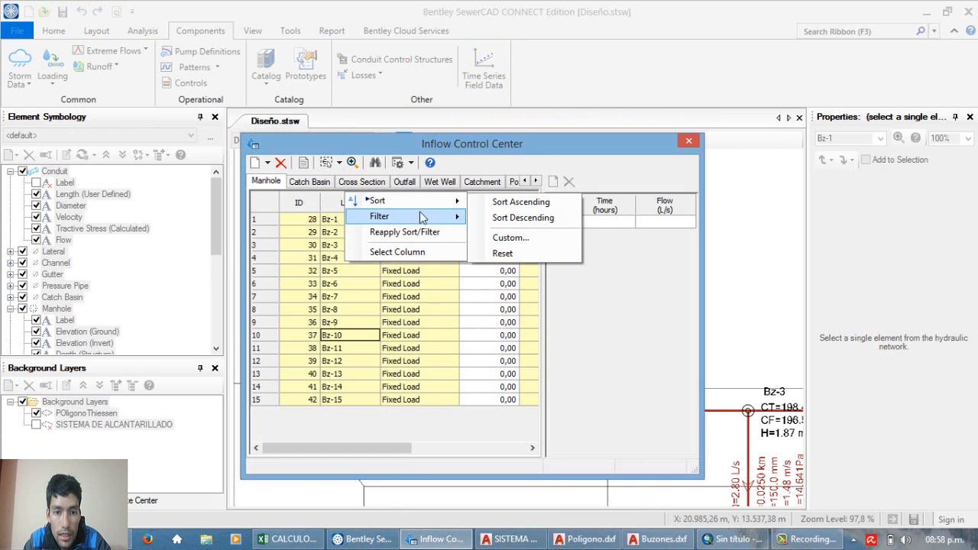
{"action": "right_click", "coordinate": [351, 200]}
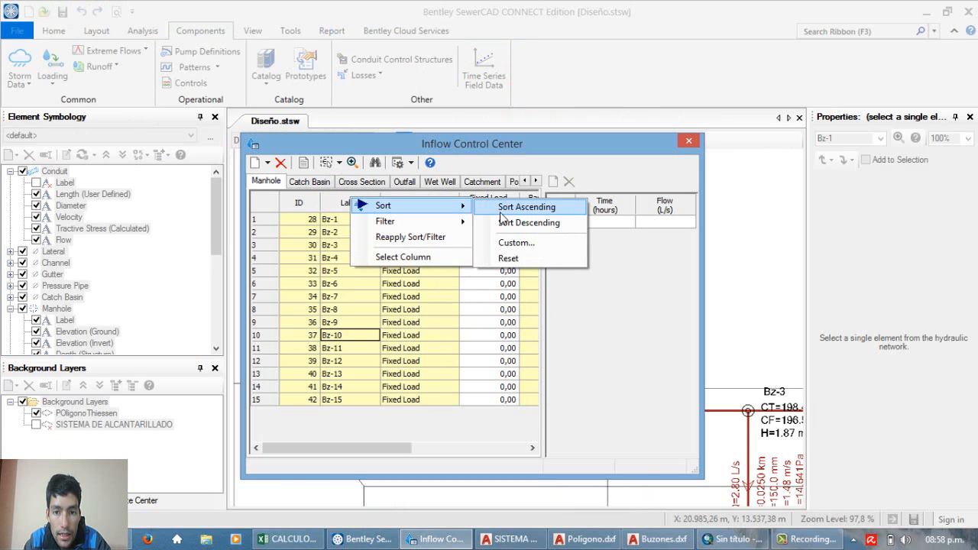
{"action": "left_click", "coordinate": [527, 207]}
Step: Paste the copied Qce values into the Fixed Load column, starting at manhole Bz-1
{"action": "right_click", "coordinate": [480, 222]}
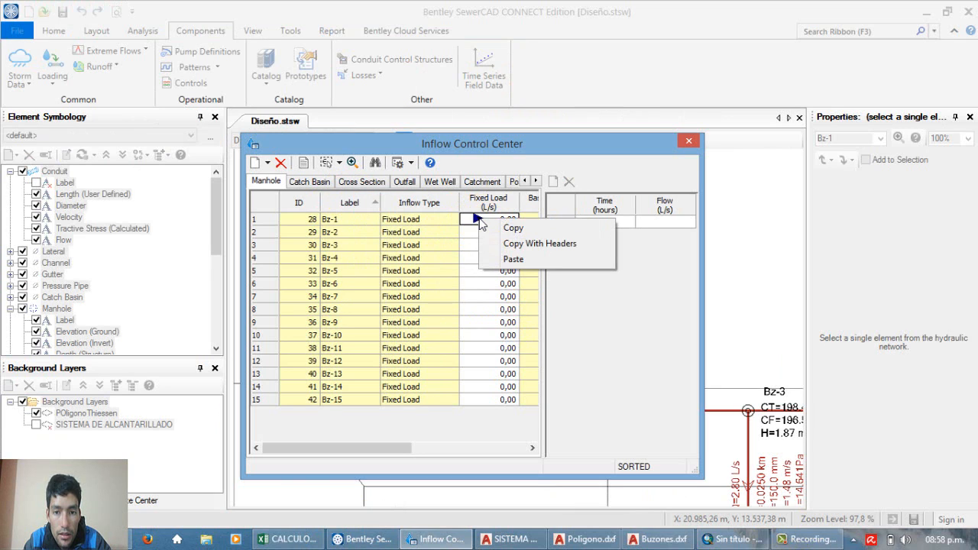
{"action": "left_click", "coordinate": [468, 213]}
{"action": "left_click", "coordinate": [493, 196]}
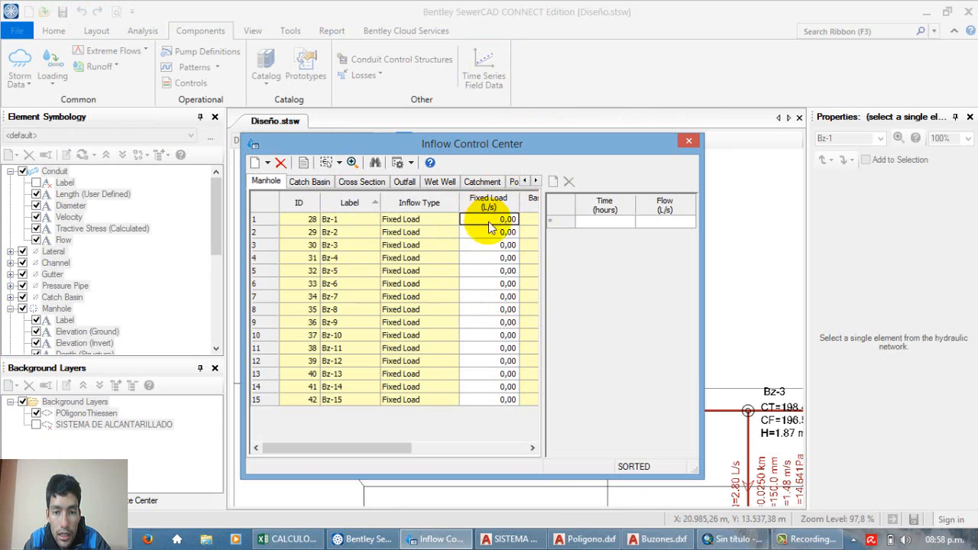
{"action": "right_click", "coordinate": [488, 222]}
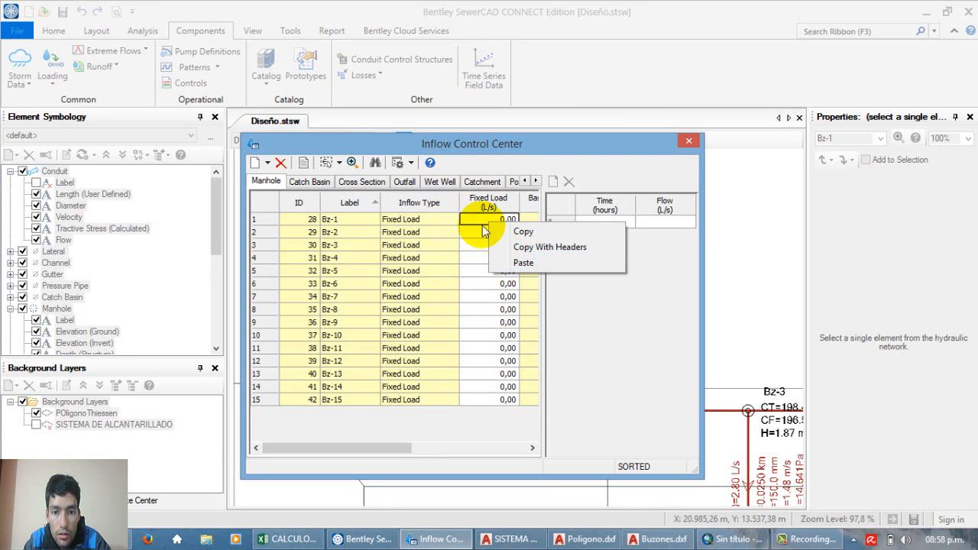
{"action": "left_click", "coordinate": [524, 263]}
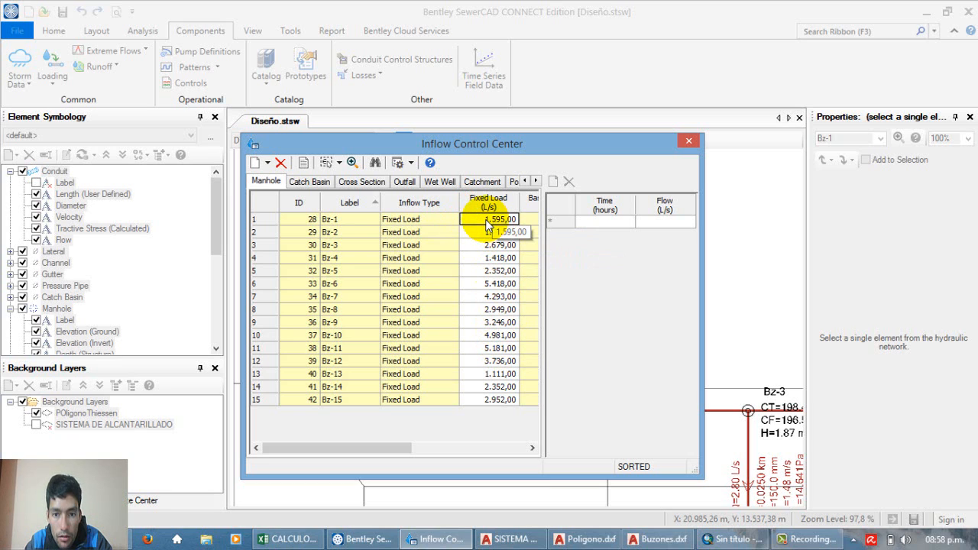
Step: Compare the pasted fixed loads of the manholes with the Qce values in H25:H39 of CALCULOS.xlsx, checking the decimal places
{"action": "left_click", "coordinate": [493, 261]}
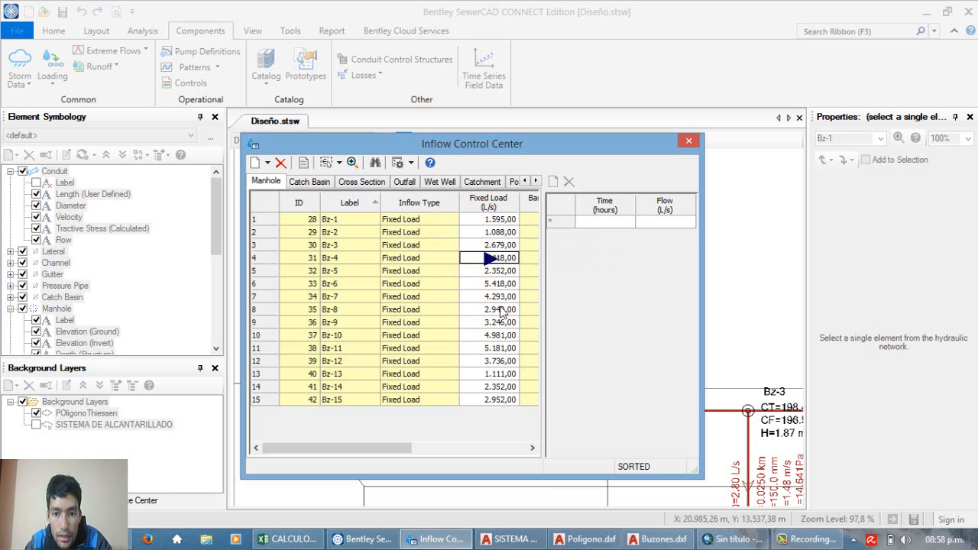
{"action": "left_click", "coordinate": [496, 223]}
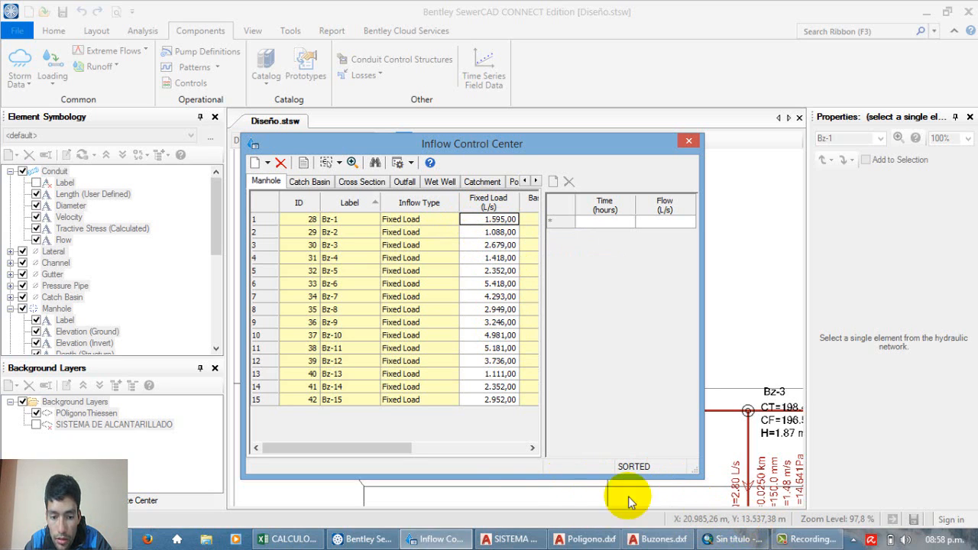
{"action": "left_click", "coordinate": [290, 539]}
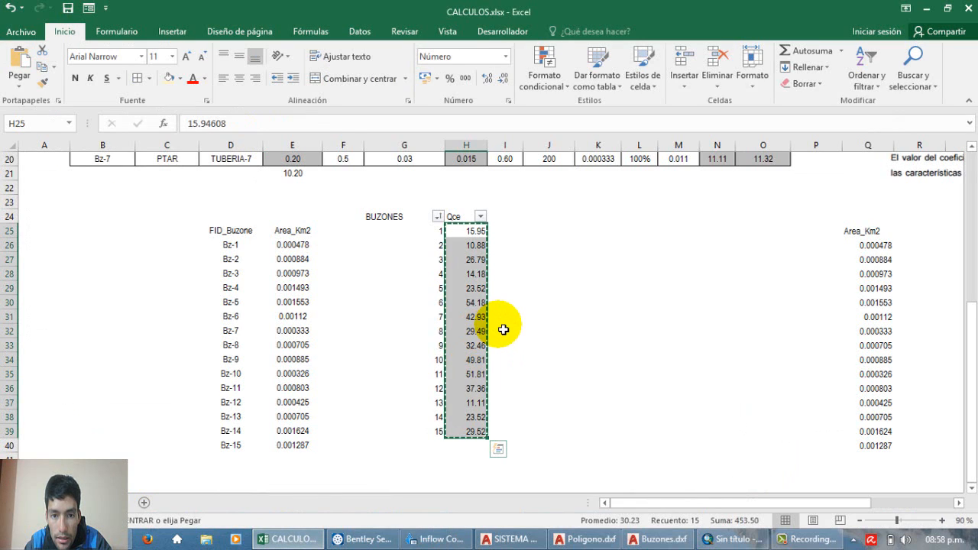
{"action": "double_click", "coordinate": [474, 231]}
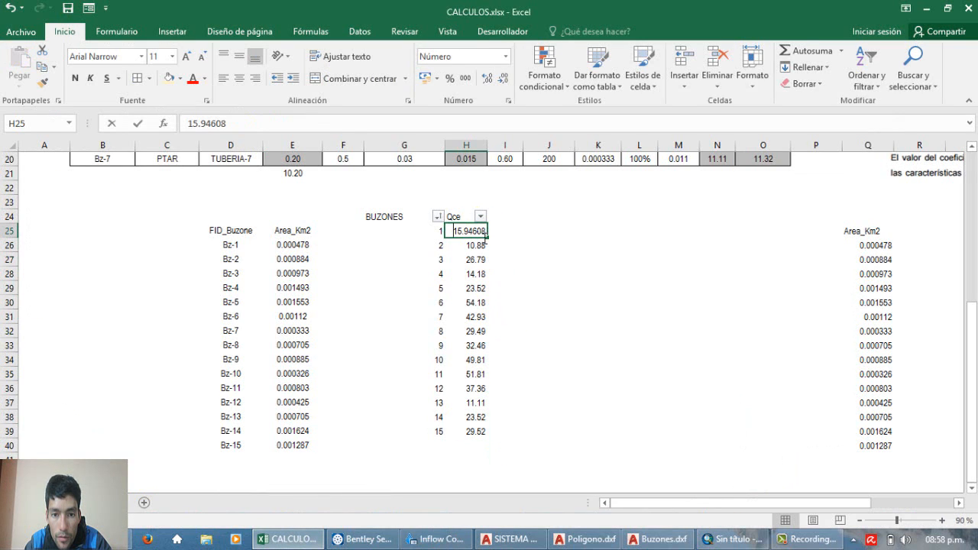
{"action": "left_click", "coordinate": [476, 233]}
{"action": "left_click_drag", "start_coordinate": [476, 232], "coordinate": [480, 431]}
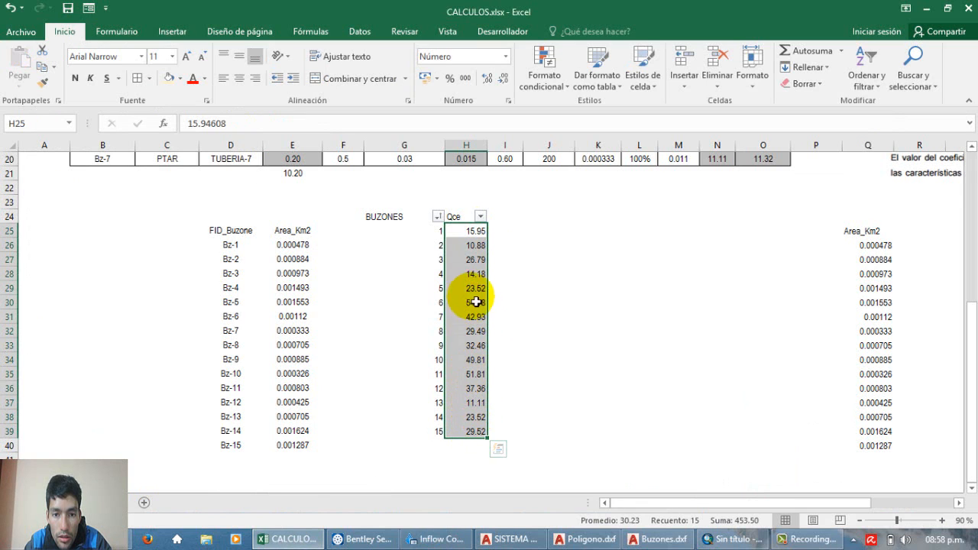
{"action": "double_click", "coordinate": [470, 231]}
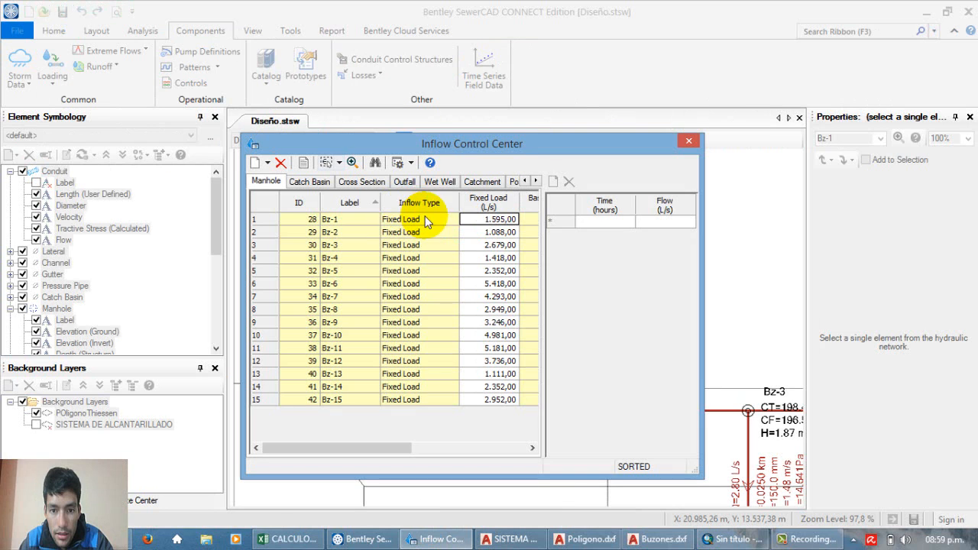
{"action": "key", "text": "alt+Tab"}
{"action": "left_click_drag", "start_coordinate": [495, 221], "coordinate": [483, 405]}
{"action": "left_click", "coordinate": [487, 373]}
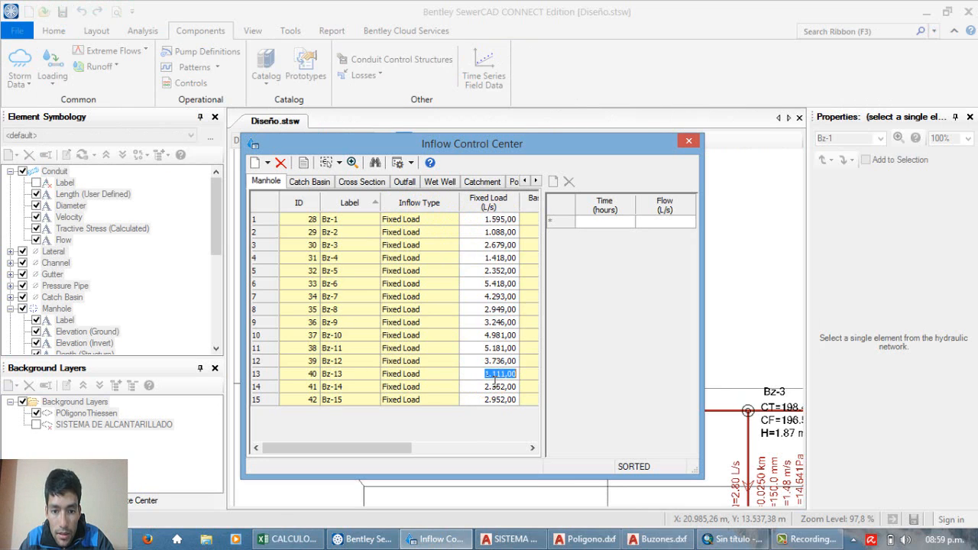
{"action": "left_click", "coordinate": [508, 299]}
{"action": "left_click", "coordinate": [477, 220]}
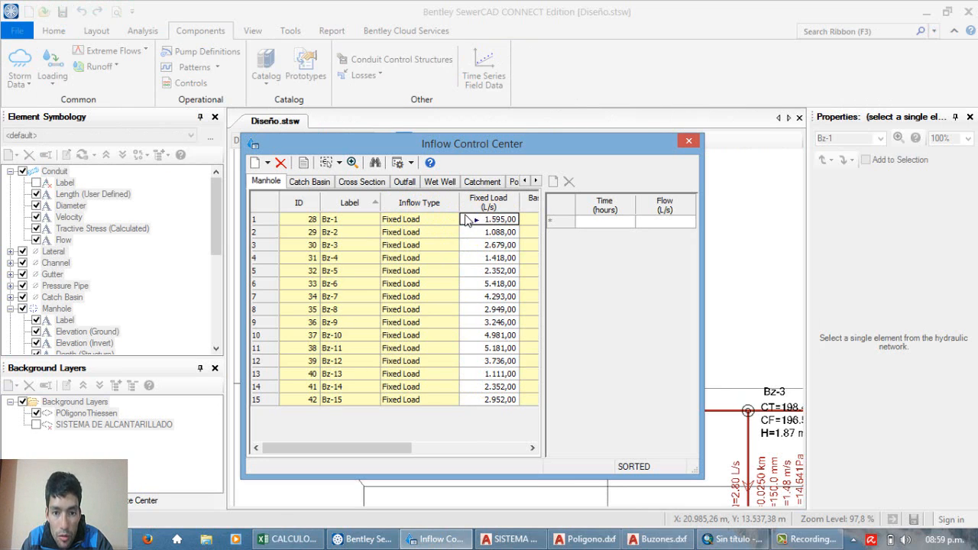
{"action": "left_click", "coordinate": [287, 539]}
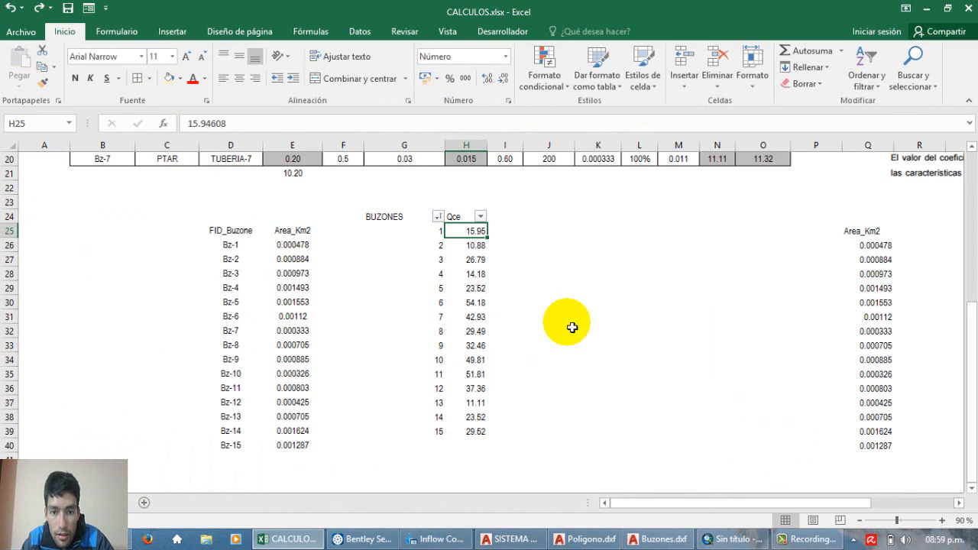
{"action": "left_click", "coordinate": [295, 538]}
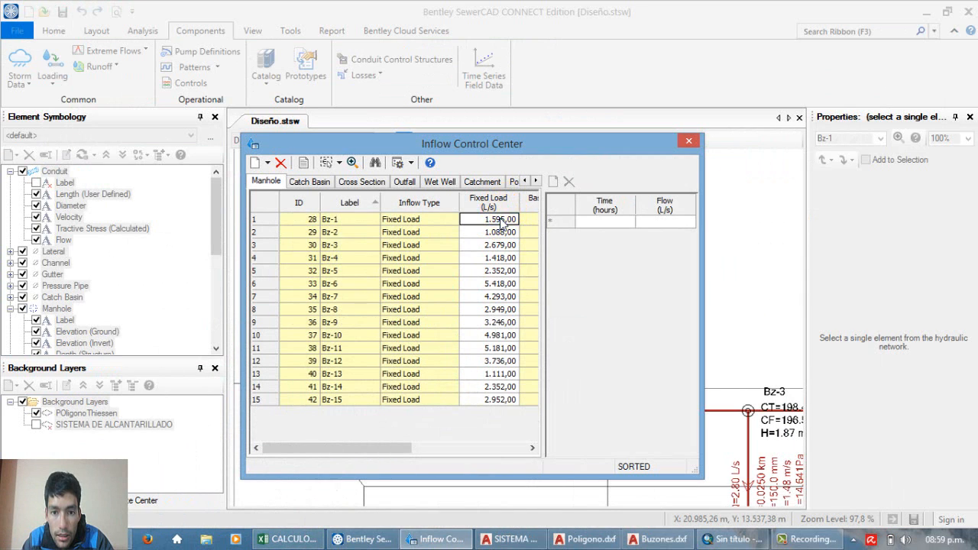
{"action": "left_click", "coordinate": [493, 244]}
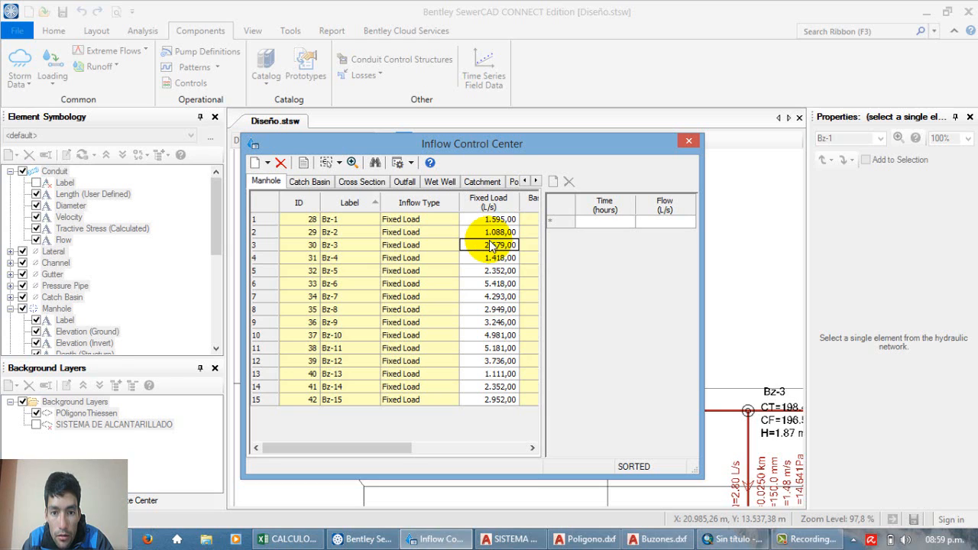
{"action": "left_click", "coordinate": [495, 283]}
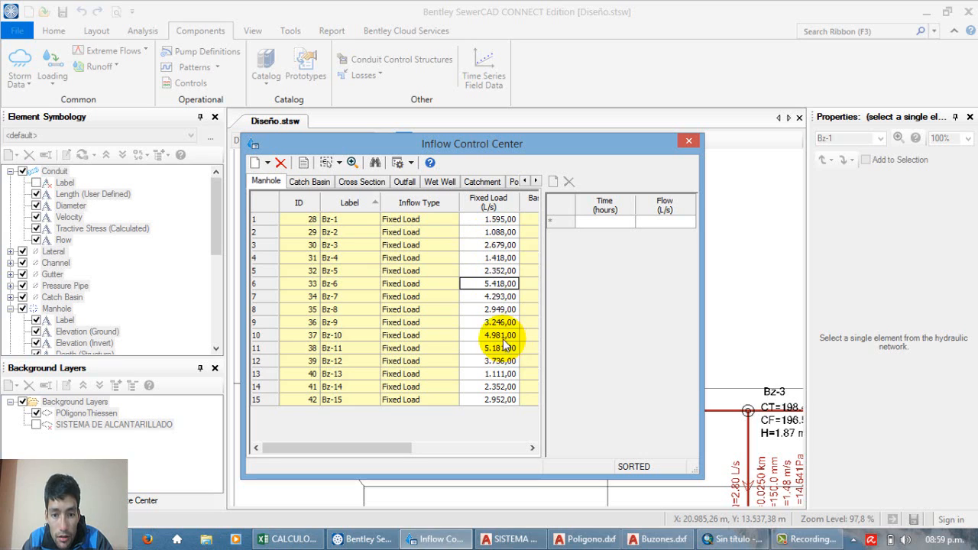
{"action": "left_click", "coordinate": [497, 360]}
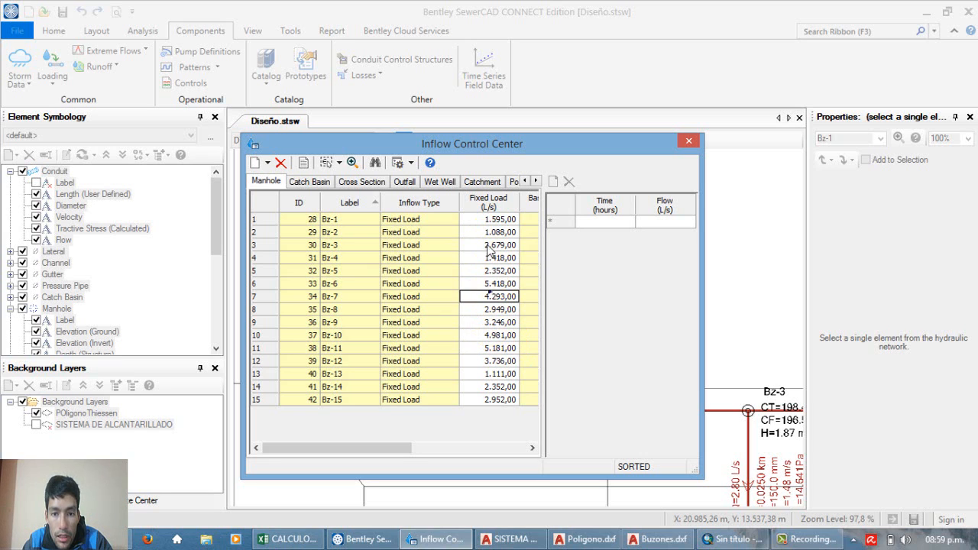
{"action": "left_click_drag", "start_coordinate": [492, 222], "coordinate": [492, 344]}
{"action": "left_click", "coordinate": [490, 338]}
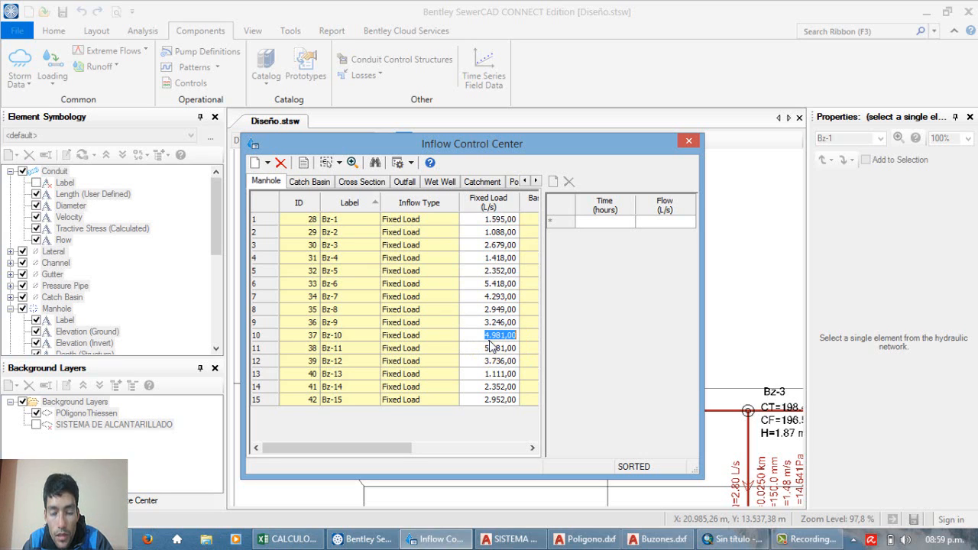
{"action": "left_click", "coordinate": [487, 323]}
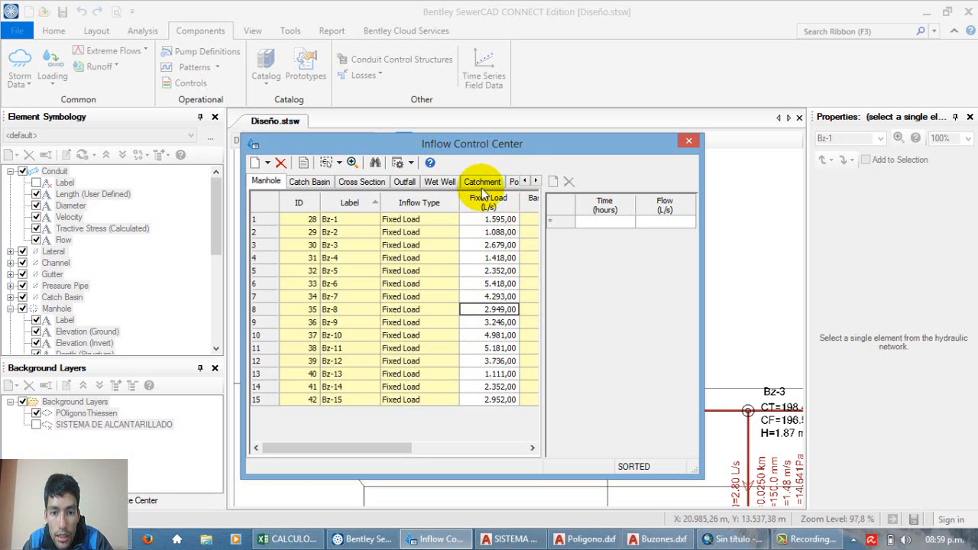
Step: Divide all values in the manholes' Fixed Load column by 100 with Global Edit
{"action": "left_click_drag", "start_coordinate": [510, 147], "coordinate": [512, 140]}
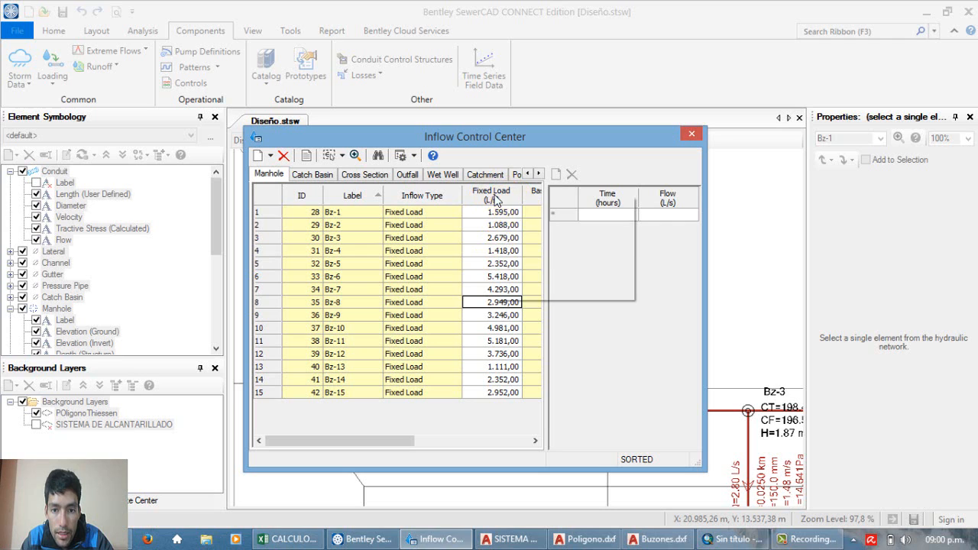
{"action": "right_click", "coordinate": [497, 196]}
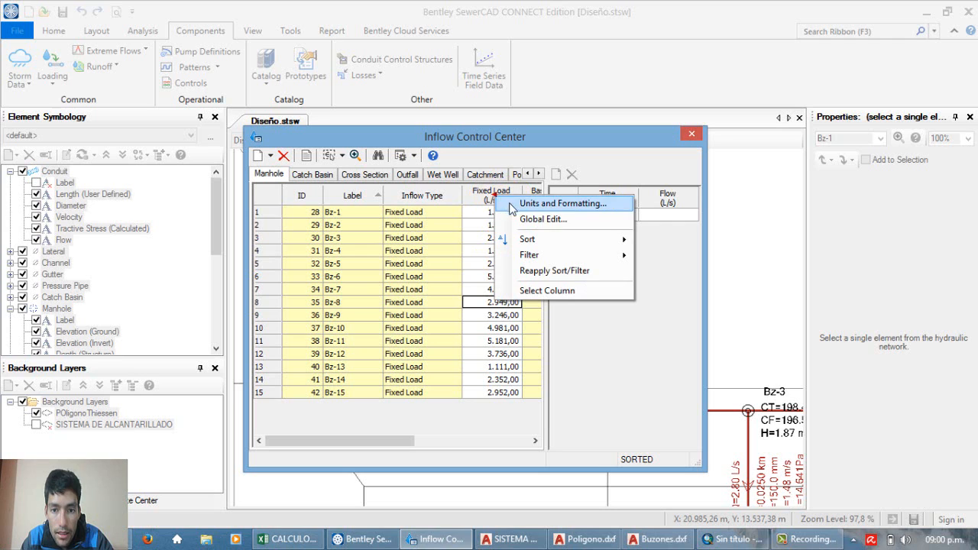
{"action": "left_click", "coordinate": [526, 220]}
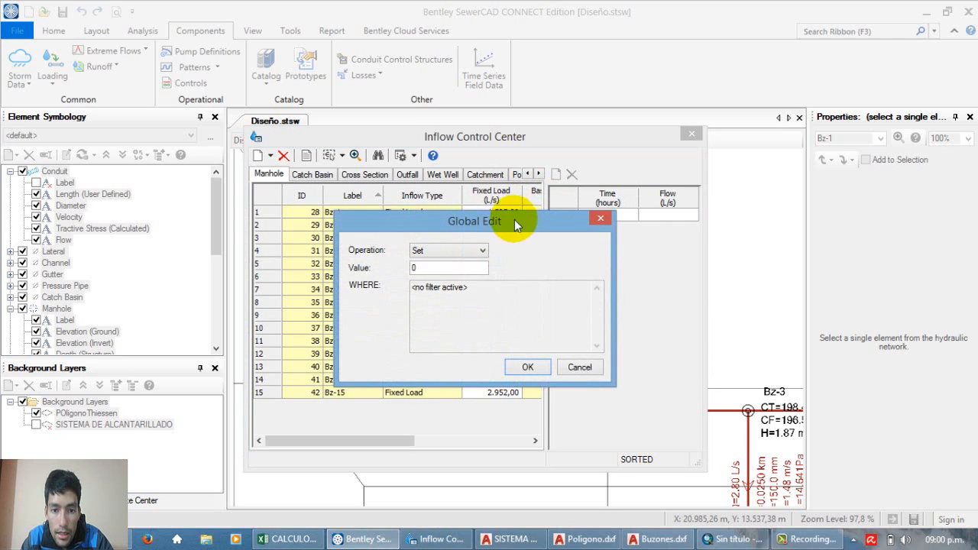
{"action": "left_click_drag", "start_coordinate": [514, 219], "coordinate": [378, 212]}
{"action": "left_click", "coordinate": [329, 243]}
{"action": "left_click", "coordinate": [321, 272]}
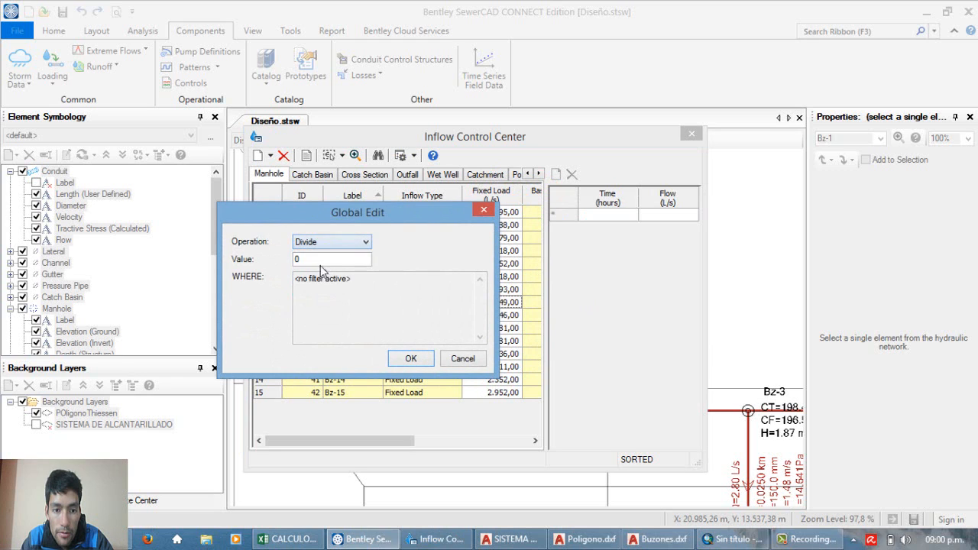
{"action": "left_click", "coordinate": [316, 260]}
{"action": "type", "text": "100"}
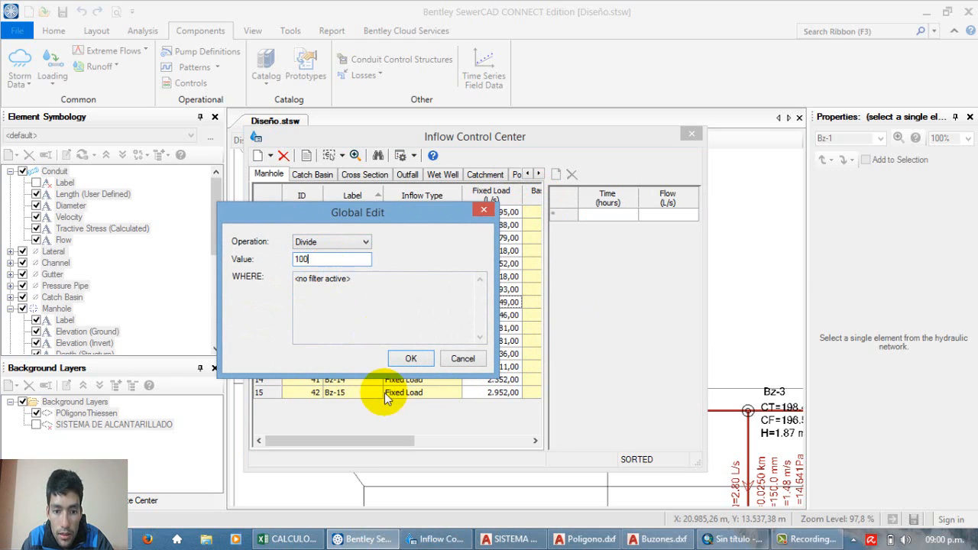
{"action": "left_click", "coordinate": [411, 358]}
Step: Review the fixed loads of manholes Bz-1 to Bz-15 and close the Inflow Control Center
{"action": "left_click_drag", "start_coordinate": [500, 213], "coordinate": [493, 396]}
{"action": "left_click", "coordinate": [492, 393]}
{"action": "left_click_drag", "start_coordinate": [493, 216], "coordinate": [491, 355]}
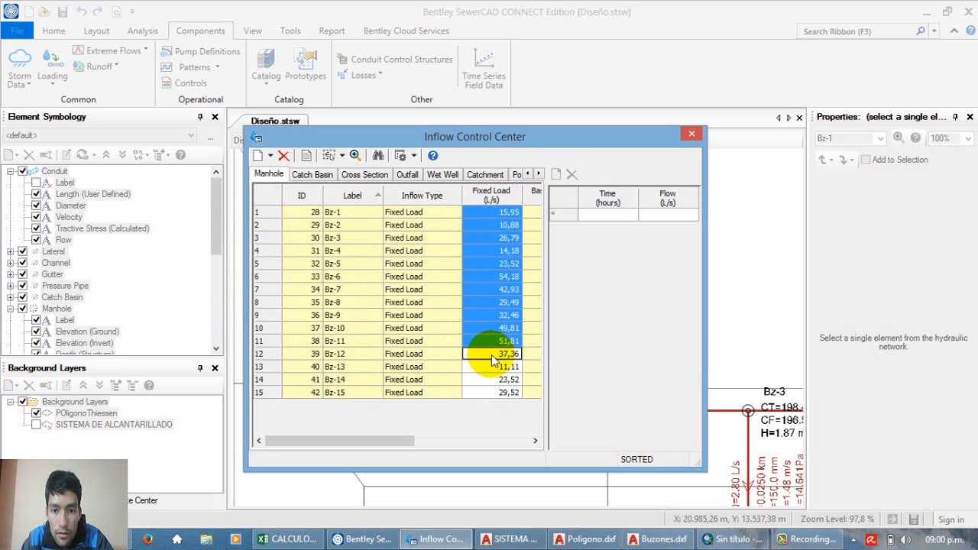
{"action": "left_click", "coordinate": [495, 224]}
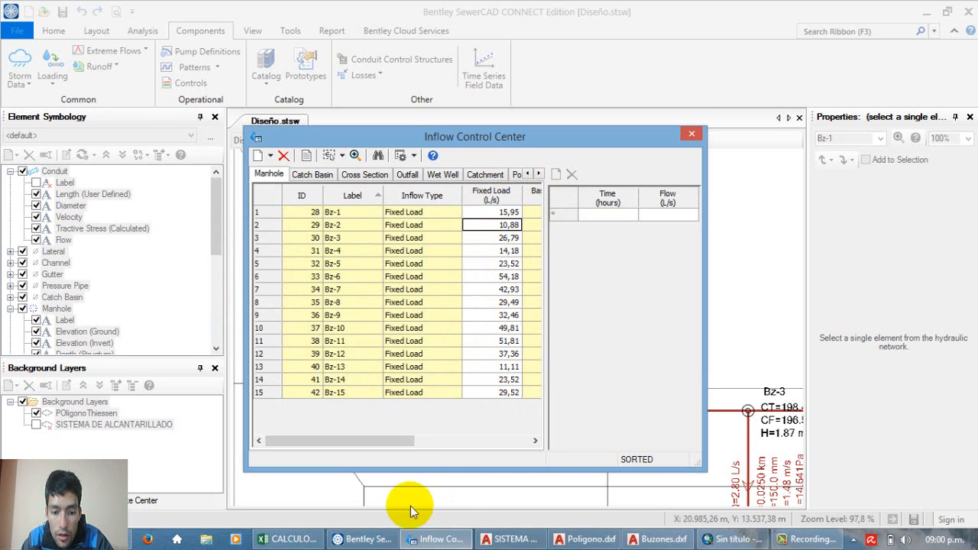
{"action": "left_click", "coordinate": [491, 266]}
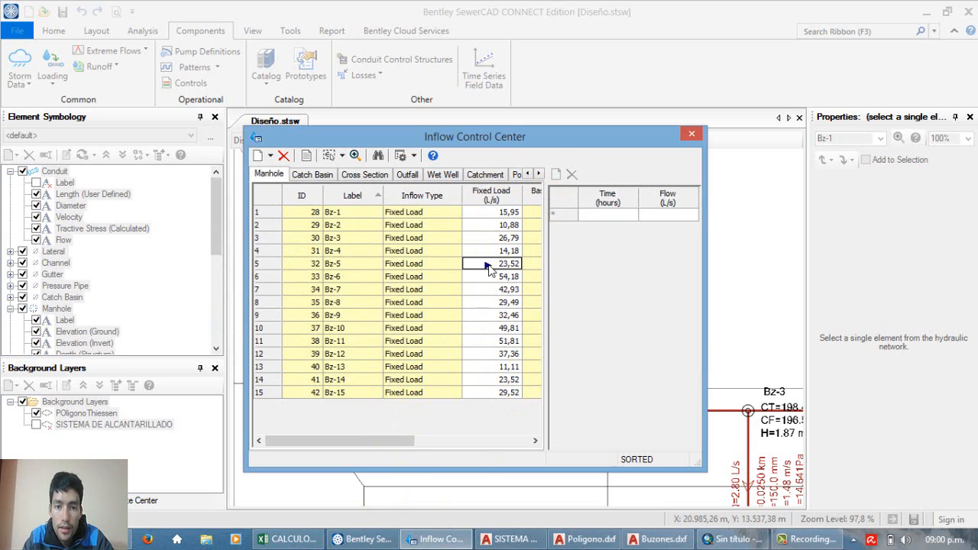
{"action": "left_click", "coordinate": [629, 144]}
{"action": "left_click", "coordinate": [691, 138]}
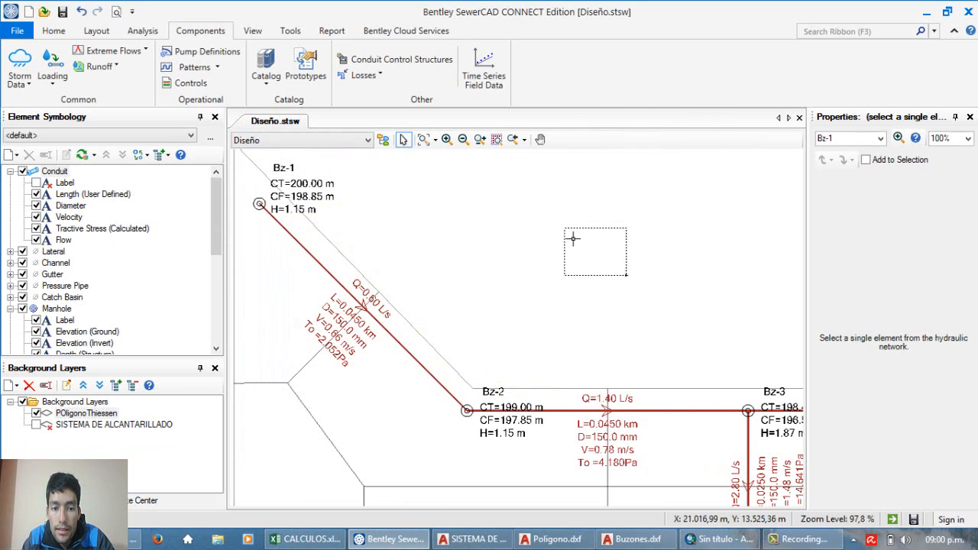
Step: Show the whole sewer network in the Diseño.stsw drawing
{"action": "scroll", "coordinate": [431, 212], "scroll_direction": "down", "scroll_amount": 4}
{"action": "left_click", "coordinate": [468, 266]}
{"action": "scroll", "coordinate": [403, 230], "scroll_direction": "up", "scroll_amount": 3}
{"action": "scroll", "coordinate": [389, 227], "scroll_direction": "down", "scroll_amount": 4}
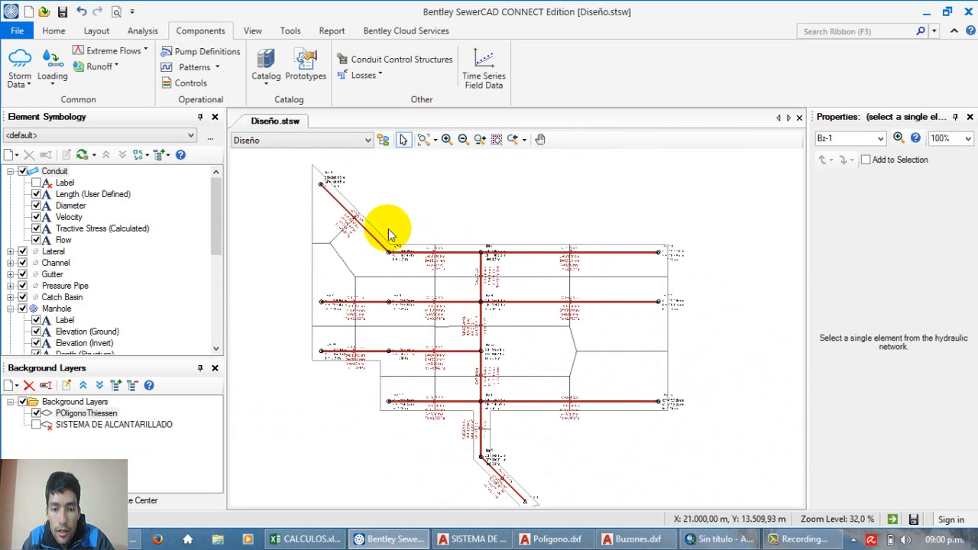
Step: Examine the flow, velocity, diameter and tractive stress labels of the conduits around manholes Bz-4, Bz-5 and Bz-6
{"action": "scroll", "coordinate": [487, 363], "scroll_direction": "up", "scroll_amount": 2}
{"action": "scroll", "coordinate": [485, 352], "scroll_direction": "up", "scroll_amount": 5}
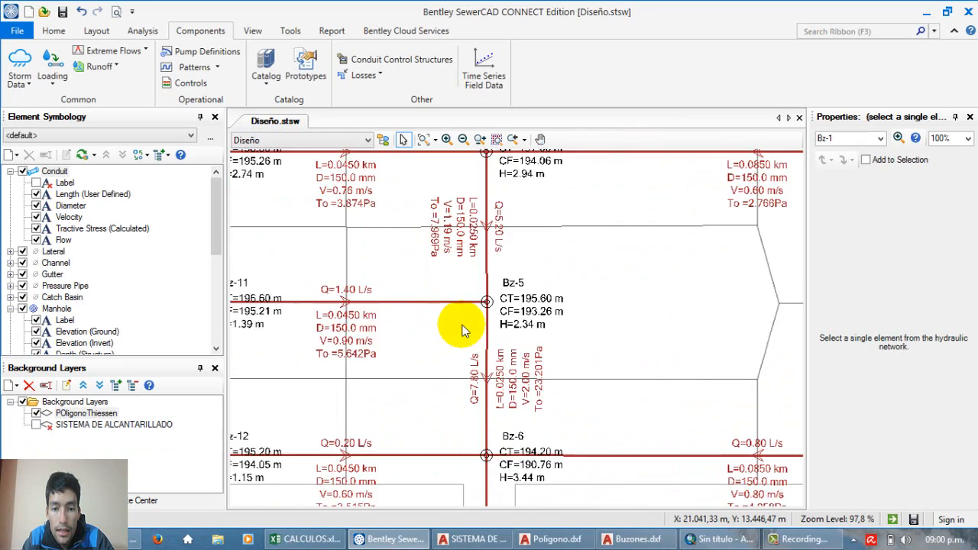
{"action": "scroll", "coordinate": [463, 331], "scroll_direction": "down", "scroll_amount": 6}
{"action": "scroll", "coordinate": [474, 340], "scroll_direction": "up", "scroll_amount": 6}
{"action": "scroll", "coordinate": [479, 348], "scroll_direction": "up", "scroll_amount": 3}
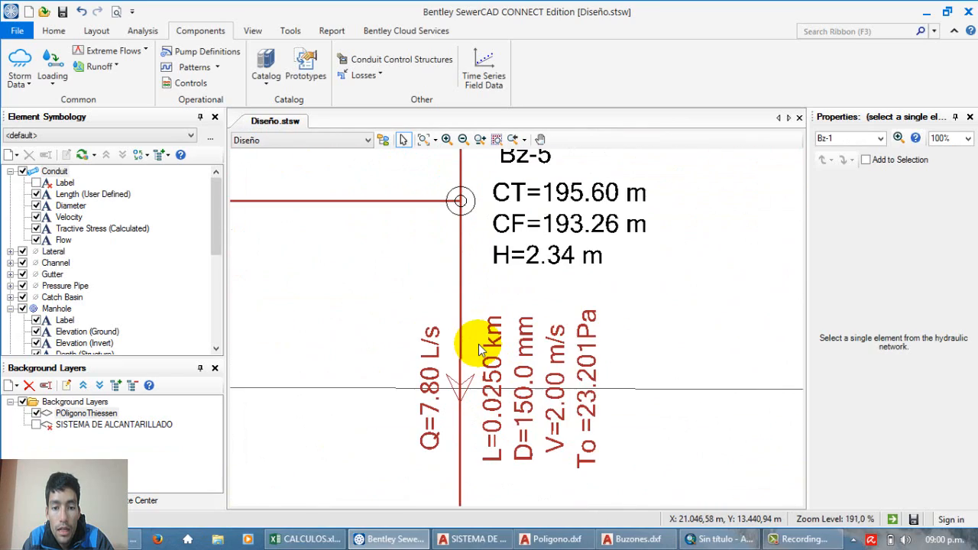
{"action": "scroll", "coordinate": [473, 342], "scroll_direction": "down", "scroll_amount": 7}
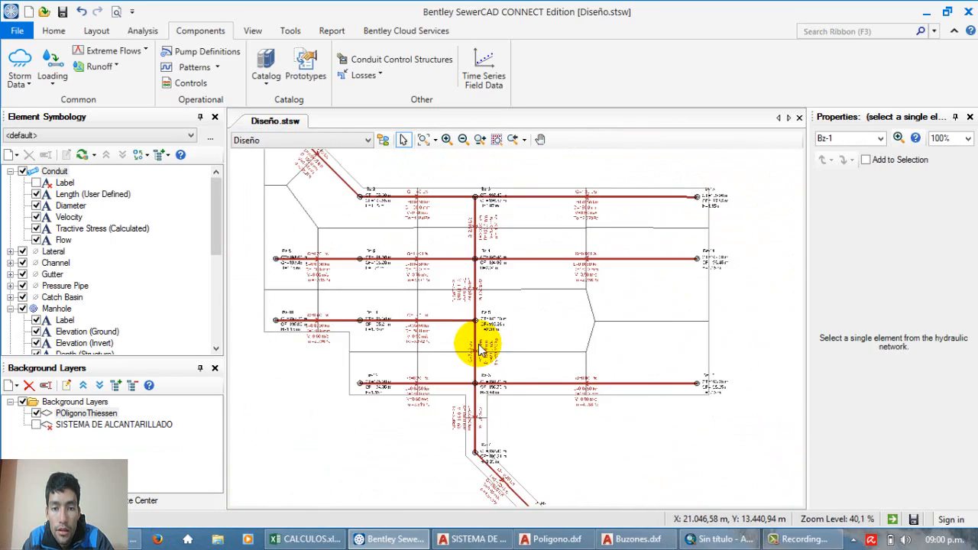
{"action": "scroll", "coordinate": [409, 186], "scroll_direction": "up", "scroll_amount": 5}
{"action": "scroll", "coordinate": [410, 187], "scroll_direction": "down", "scroll_amount": 5}
{"action": "scroll", "coordinate": [430, 225], "scroll_direction": "up", "scroll_amount": 2}
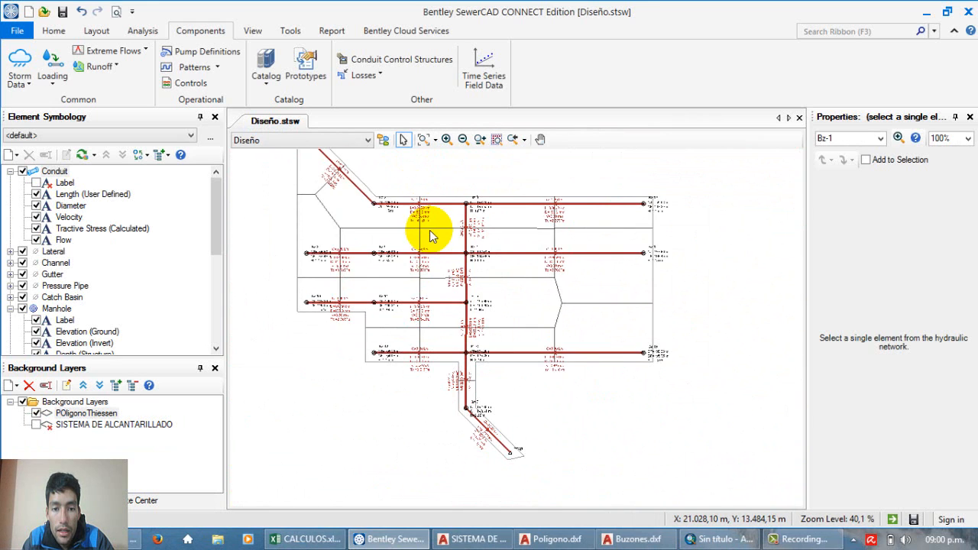
{"action": "scroll", "coordinate": [480, 244], "scroll_direction": "up", "scroll_amount": 6}
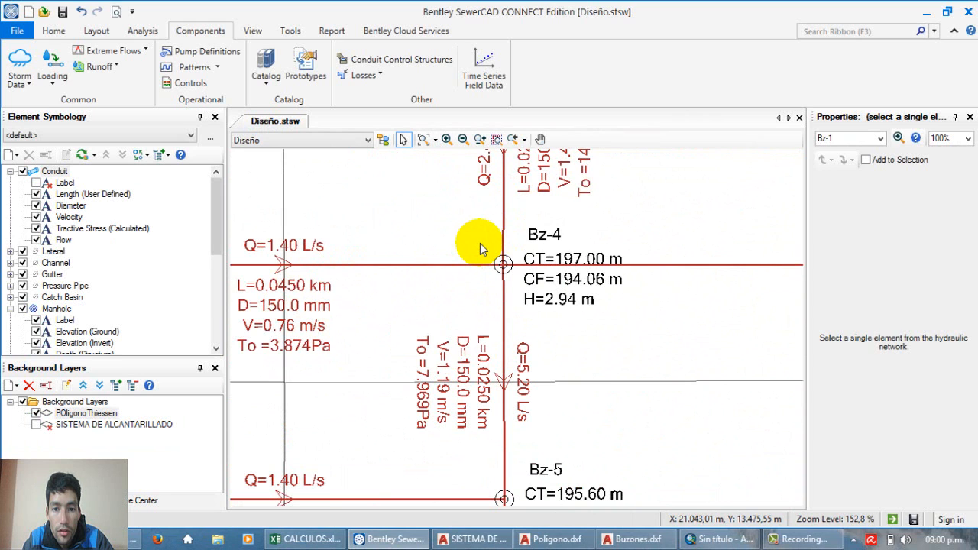
{"action": "scroll", "coordinate": [480, 244], "scroll_direction": "down", "scroll_amount": 8}
{"action": "scroll", "coordinate": [475, 201], "scroll_direction": "up", "scroll_amount": 3}
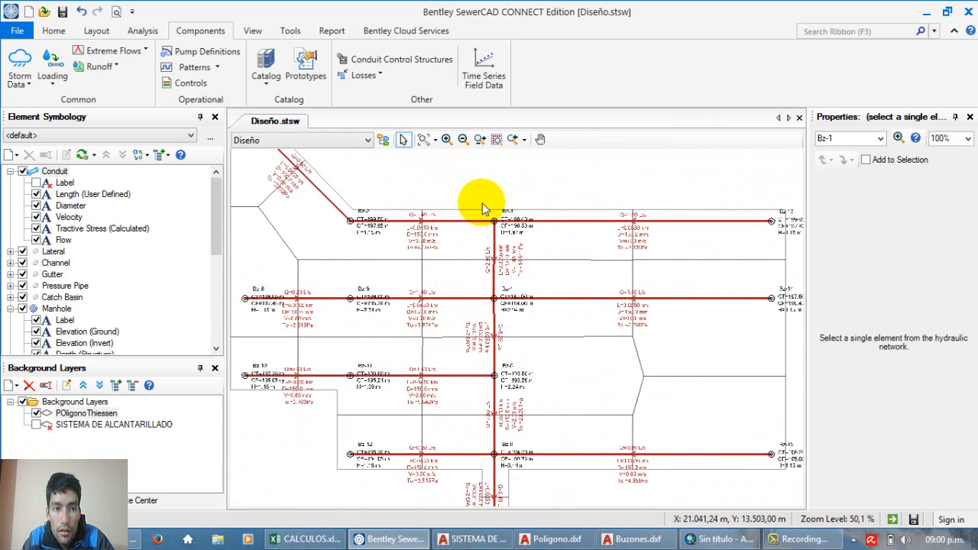
Step: Validate the sewer network model and dismiss the validation message
{"action": "left_click", "coordinate": [46, 30]}
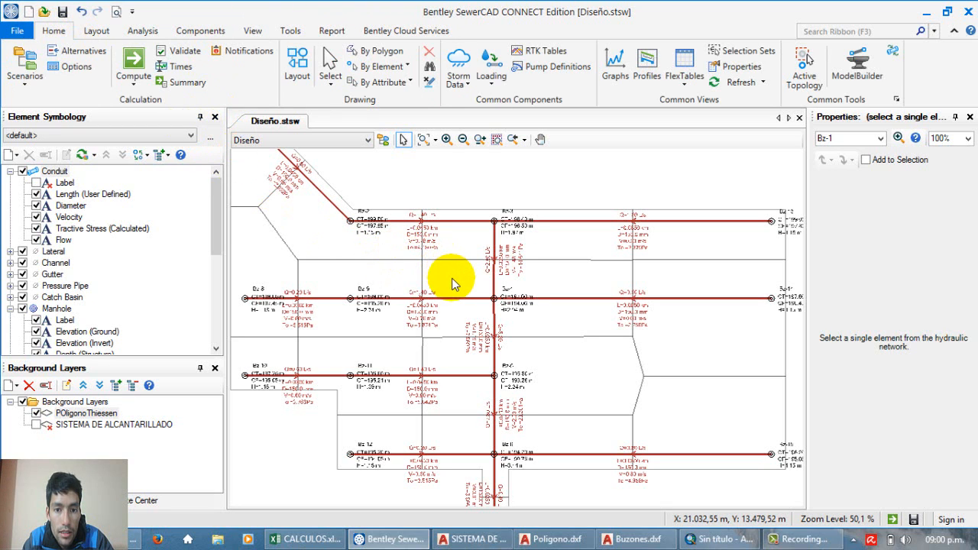
{"action": "left_click", "coordinate": [187, 51]}
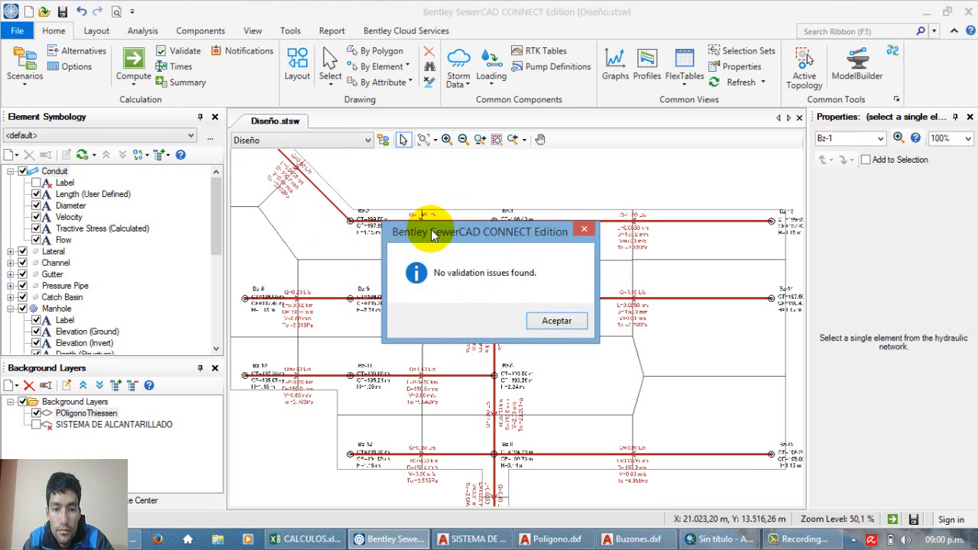
{"action": "left_click", "coordinate": [556, 321]}
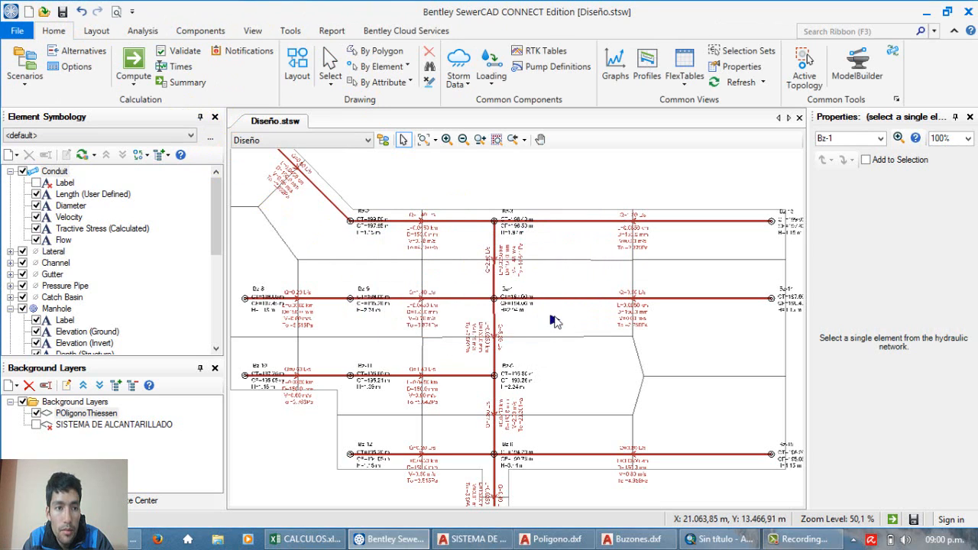
Step: Rename the Diseño scenario as DiseñoConQdom in the scenario manager
{"action": "left_click", "coordinate": [25, 78]}
{"action": "left_click", "coordinate": [46, 101]}
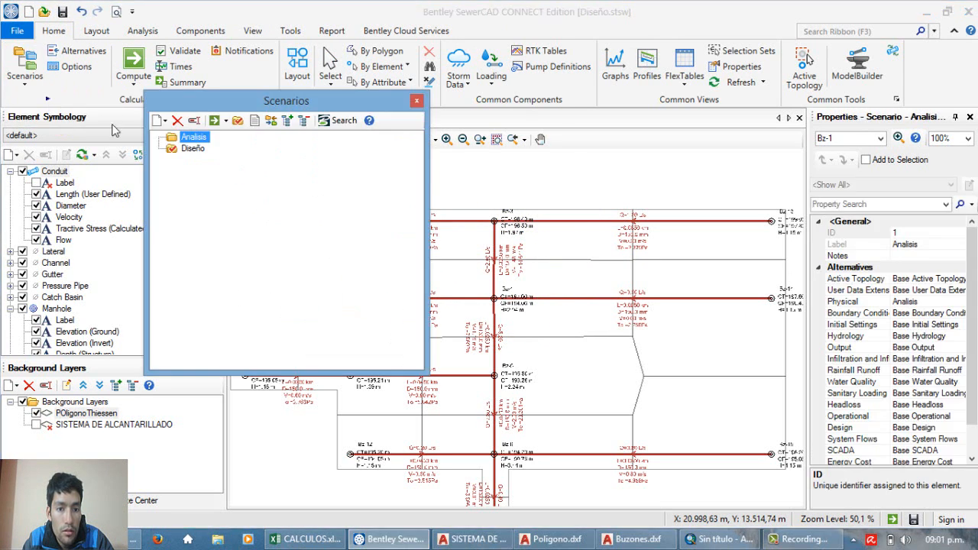
{"action": "left_click", "coordinate": [191, 152]}
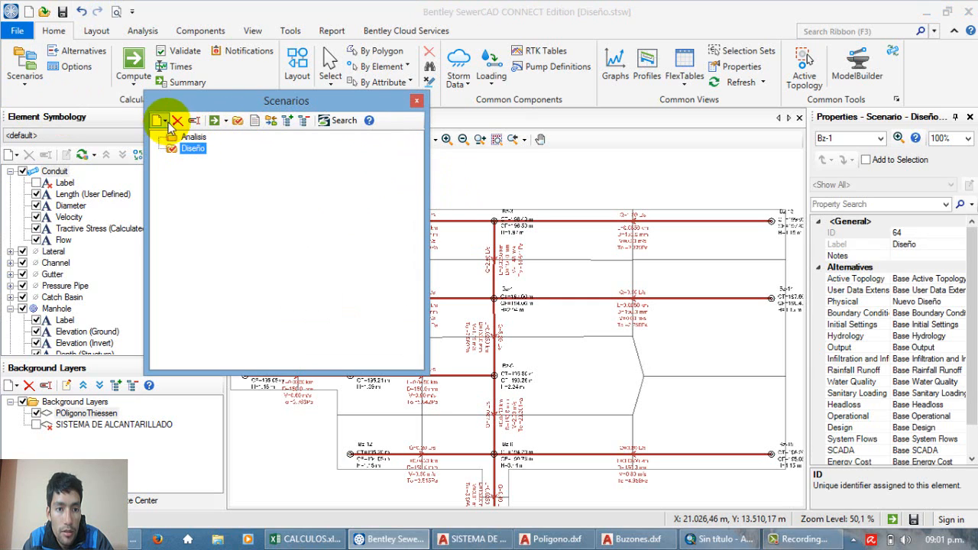
{"action": "left_click", "coordinate": [236, 123]}
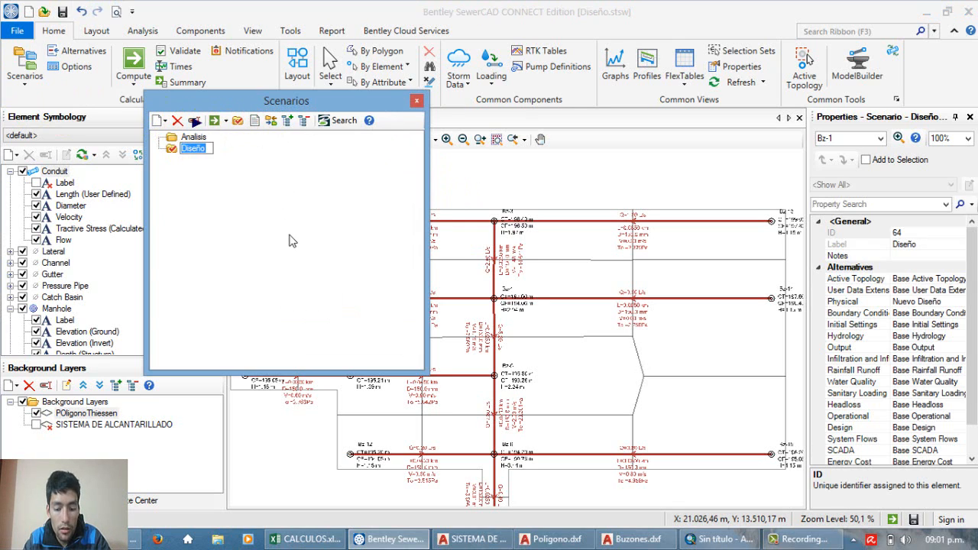
{"action": "left_click", "coordinate": [290, 240]}
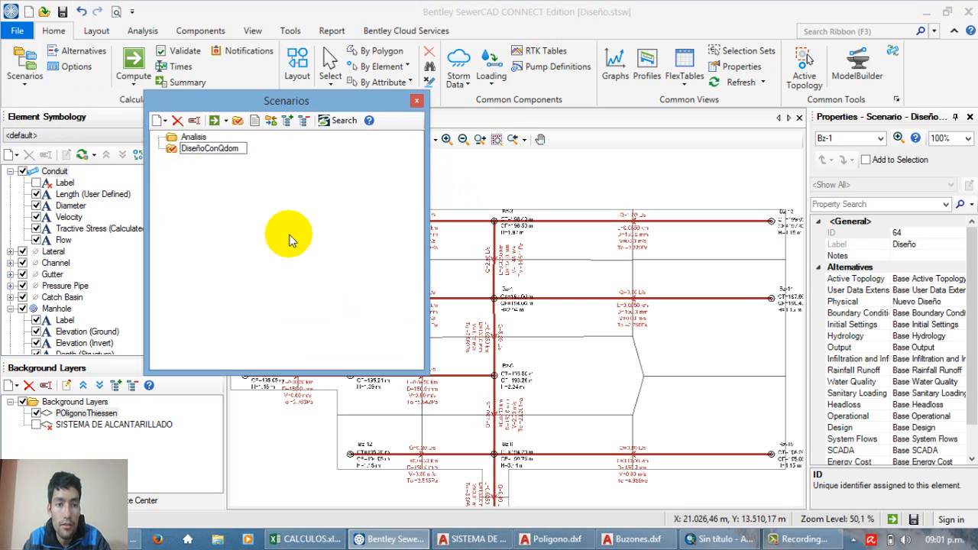
{"action": "left_click", "coordinate": [229, 148]}
{"action": "key", "text": "Delete"}
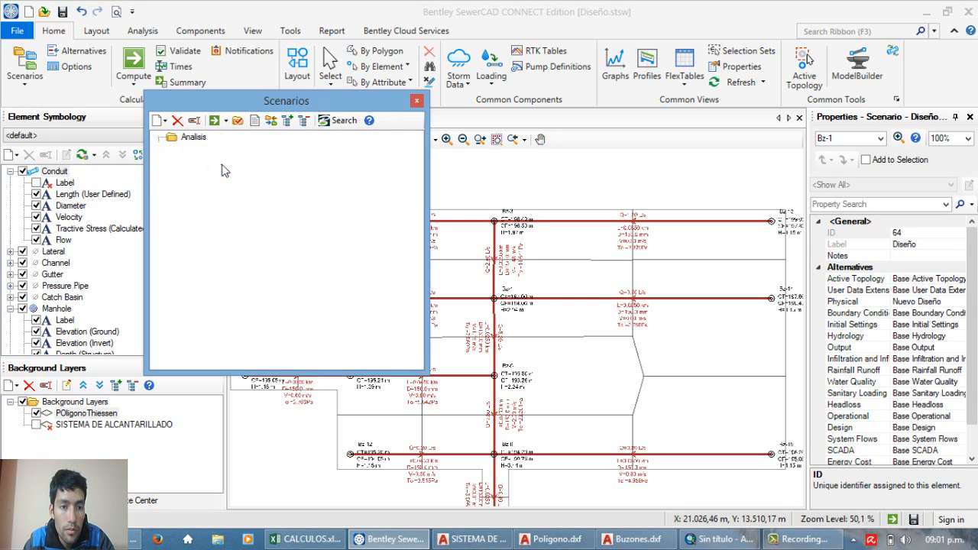
{"action": "left_click", "coordinate": [209, 151]}
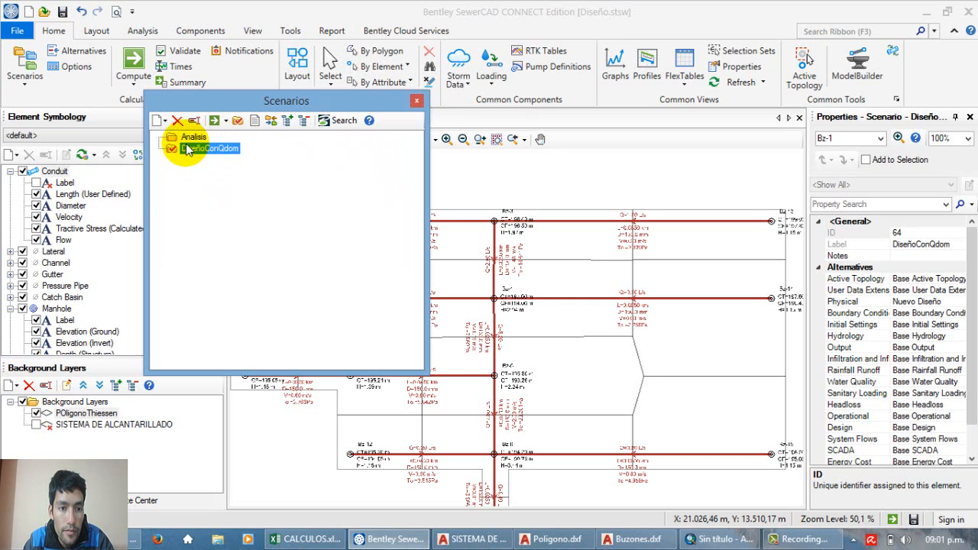
{"action": "left_click", "coordinate": [184, 138]}
{"action": "left_click", "coordinate": [188, 148]}
{"action": "left_click", "coordinate": [187, 139]}
{"action": "left_click", "coordinate": [188, 148]}
{"action": "left_click", "coordinate": [186, 138]}
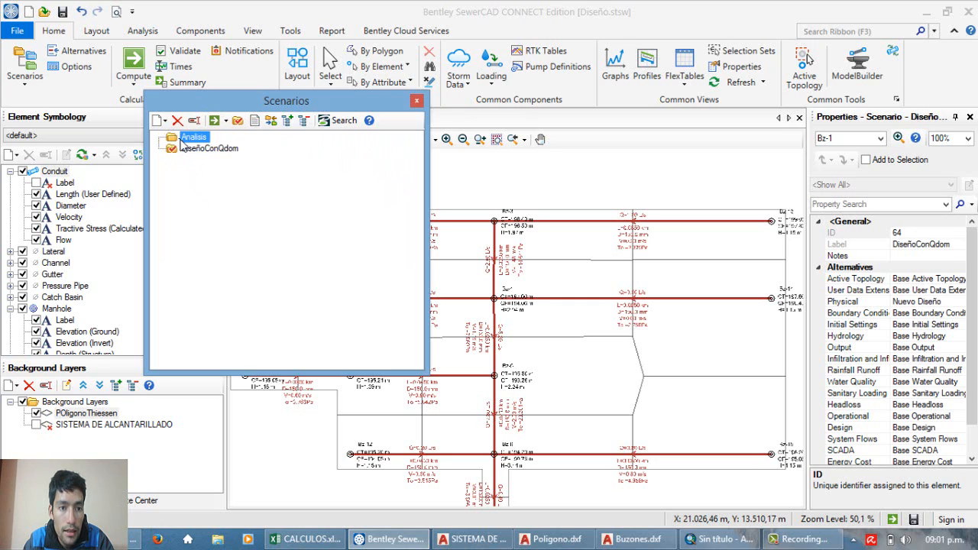
{"action": "left_click", "coordinate": [186, 148]}
{"action": "left_click", "coordinate": [184, 138]}
{"action": "left_click", "coordinate": [187, 149]}
{"action": "left_click", "coordinate": [185, 138]}
{"action": "left_click", "coordinate": [186, 149]}
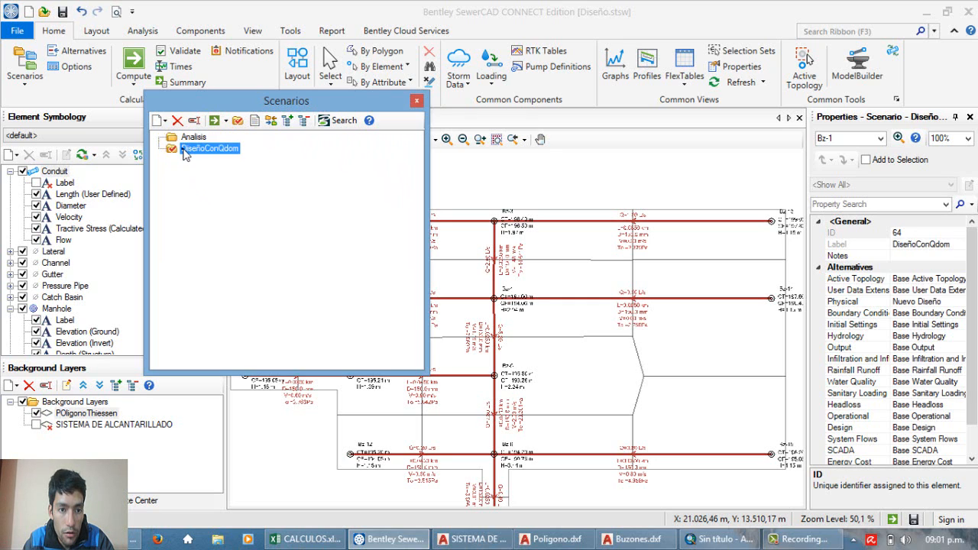
Step: Create a new base scenario named DiseñoConQdomQinfQce
{"action": "left_click", "coordinate": [165, 122]}
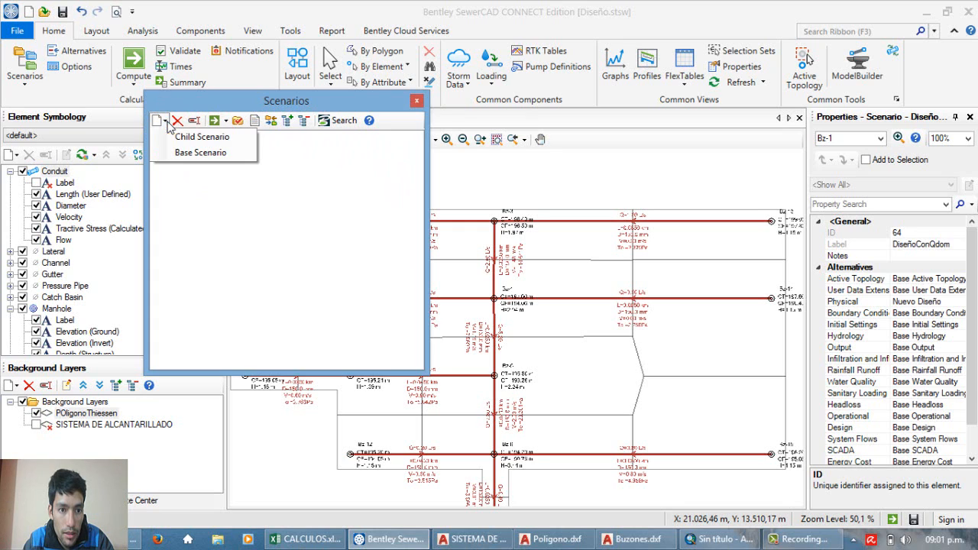
{"action": "left_click", "coordinate": [187, 155]}
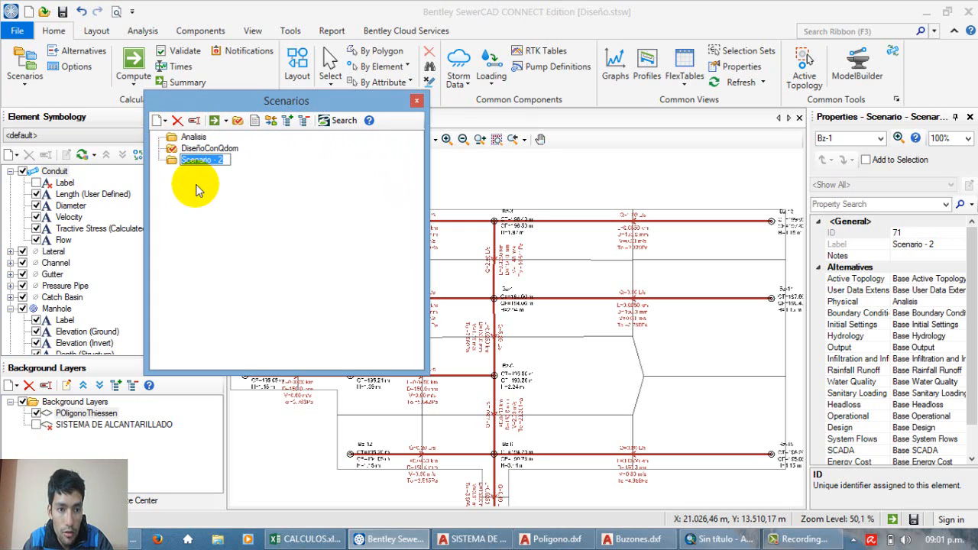
{"action": "type", "text": "DiseñoConQdomQinfQce"}
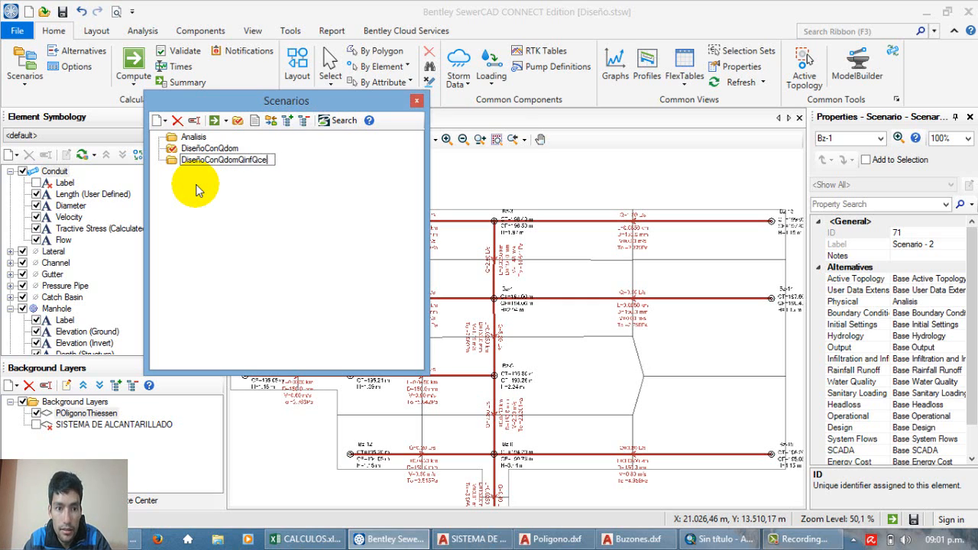
{"action": "left_click", "coordinate": [197, 191]}
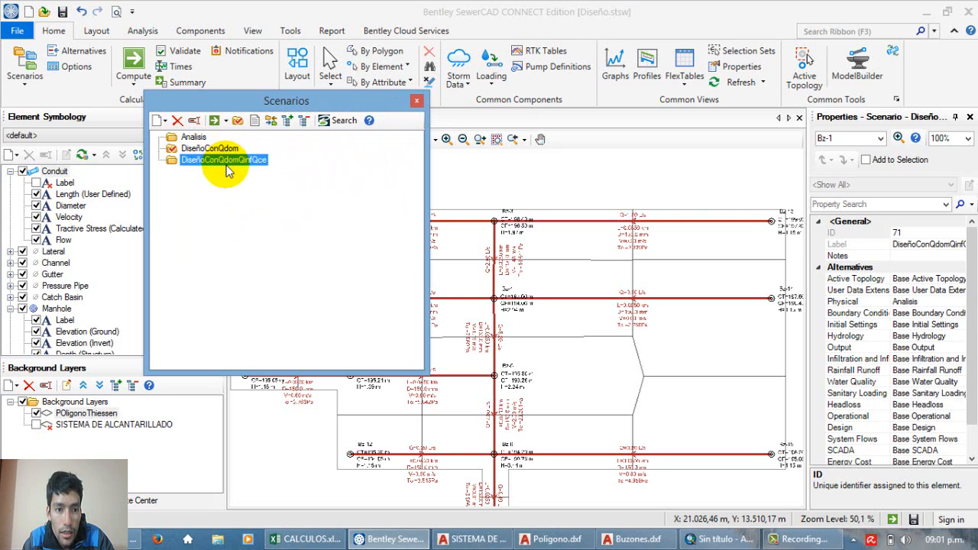
Step: Assign the Nuevo Diseño physical alternative and the Diseño solver calculation options to the DiseñoConQdomQinfQce scenario
{"action": "left_click", "coordinate": [923, 303]}
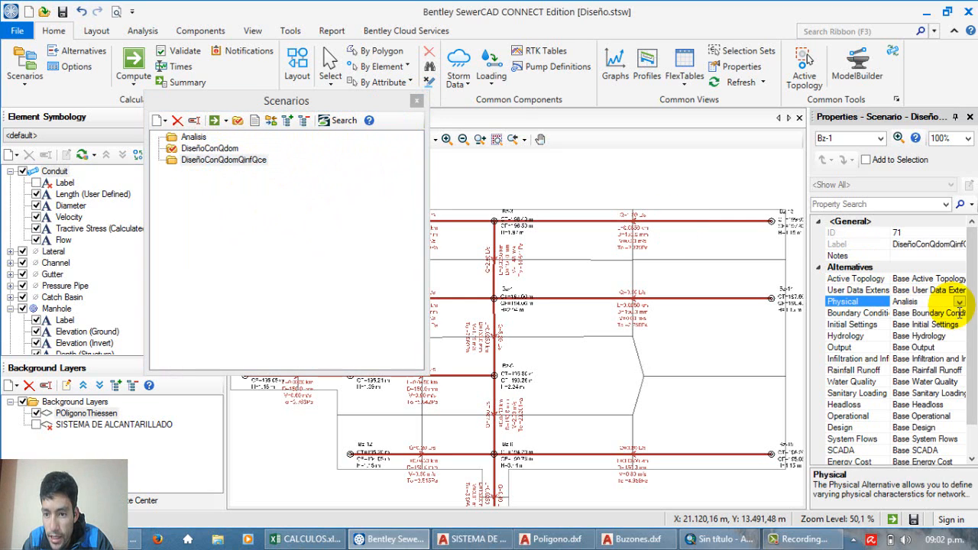
{"action": "left_click", "coordinate": [959, 302]}
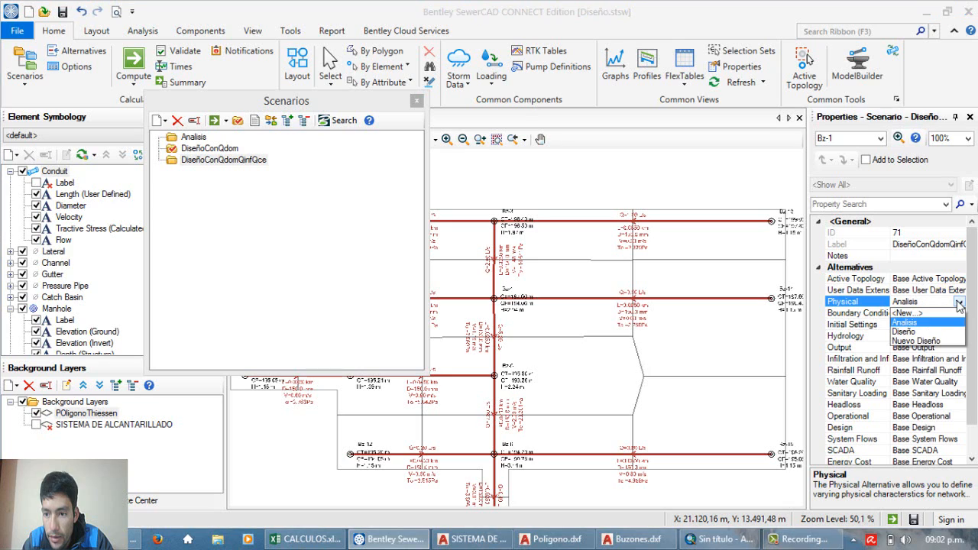
{"action": "left_click", "coordinate": [914, 341]}
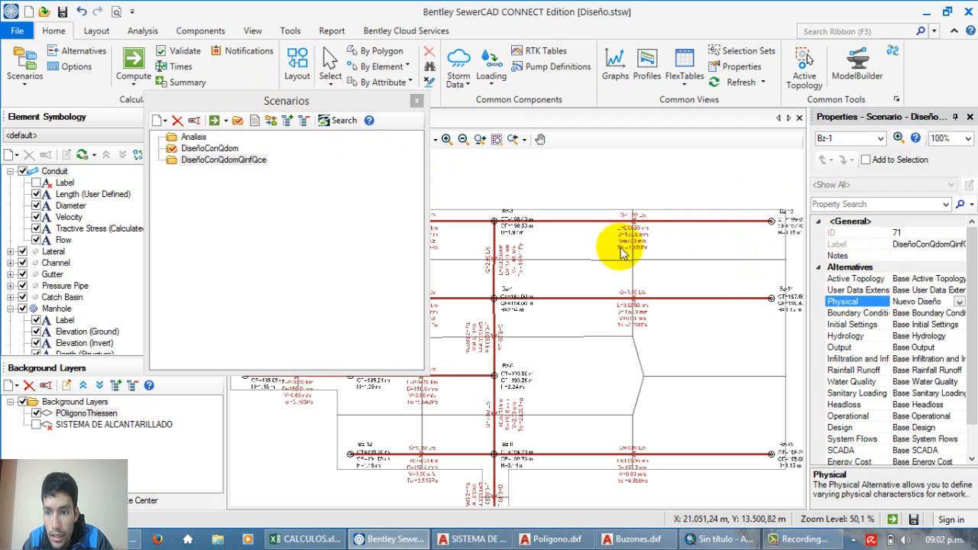
{"action": "scroll", "coordinate": [972, 348], "scroll_direction": "down", "scroll_amount": 1}
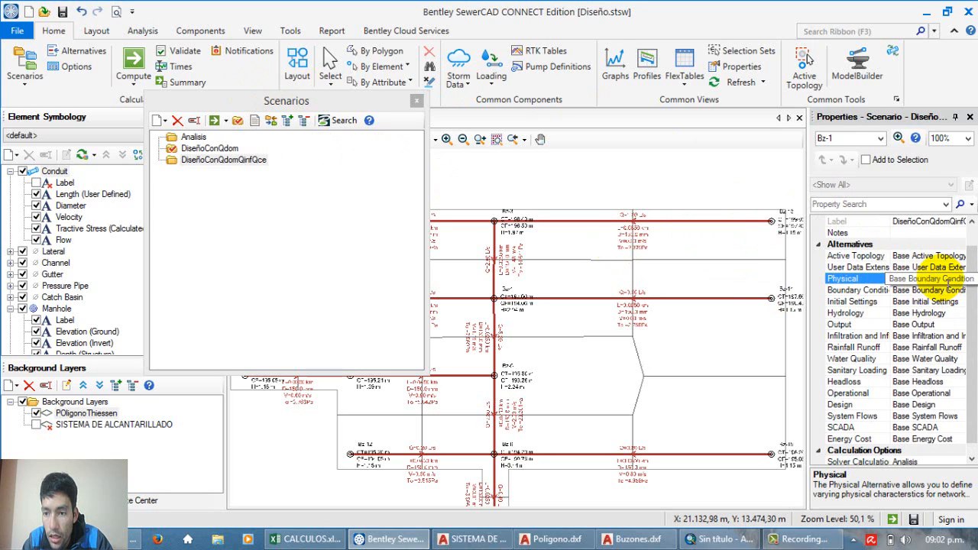
{"action": "left_click_drag", "start_coordinate": [971, 296], "coordinate": [972, 322]}
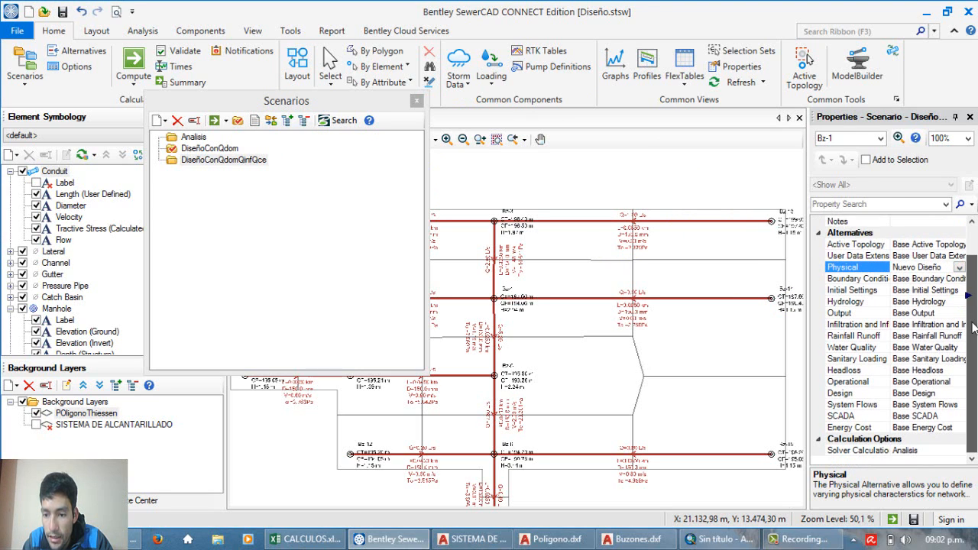
{"action": "left_click", "coordinate": [934, 451]}
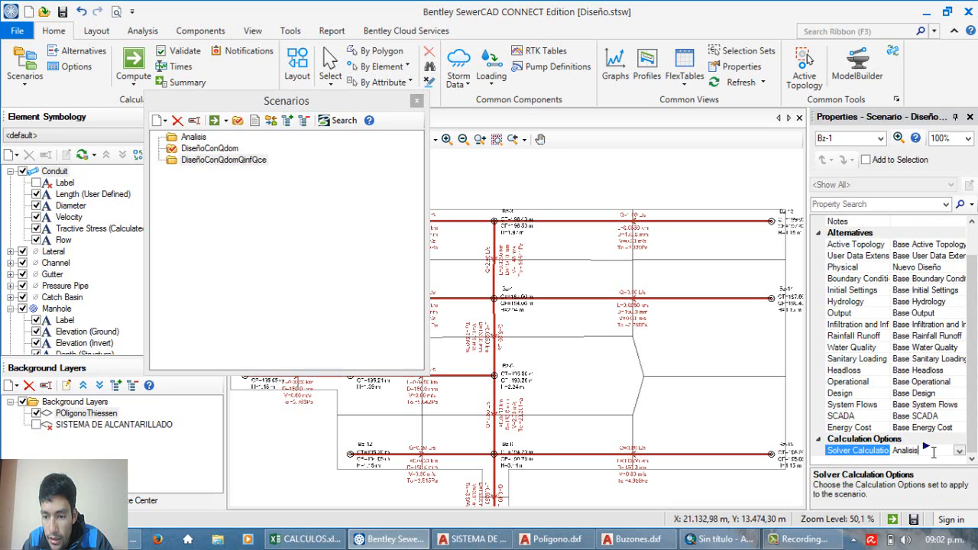
{"action": "left_click", "coordinate": [959, 451]}
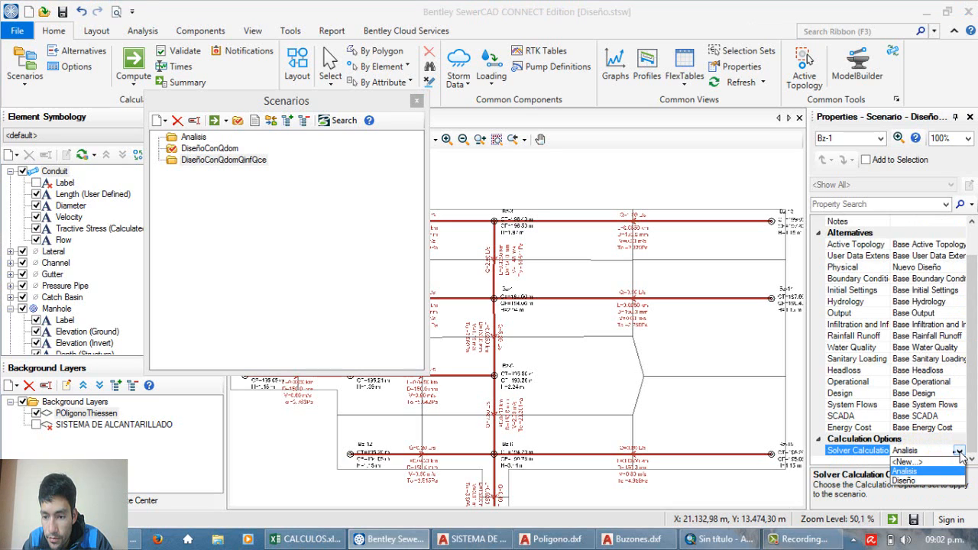
{"action": "left_click", "coordinate": [908, 480]}
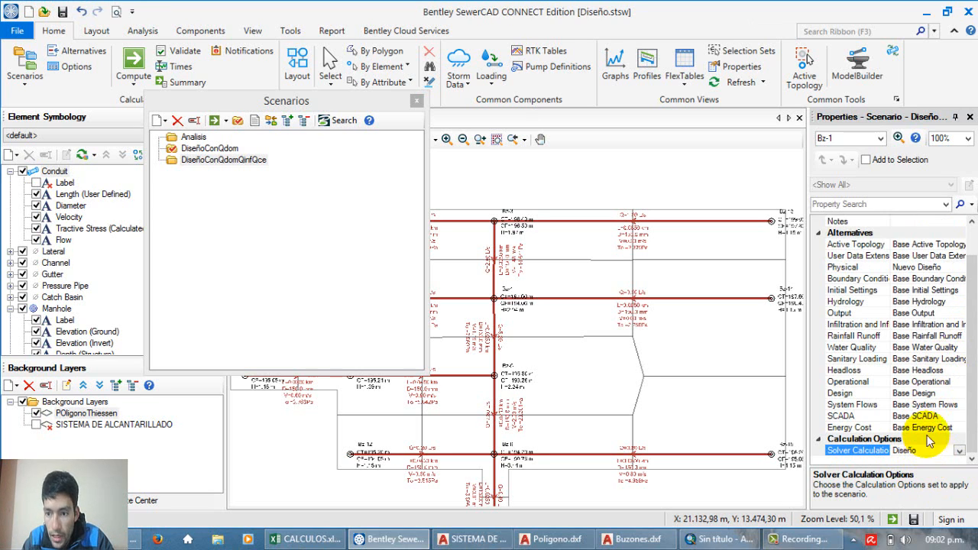
{"action": "left_click", "coordinate": [955, 370]}
{"action": "scroll", "coordinate": [947, 332], "scroll_direction": "up", "scroll_amount": 2}
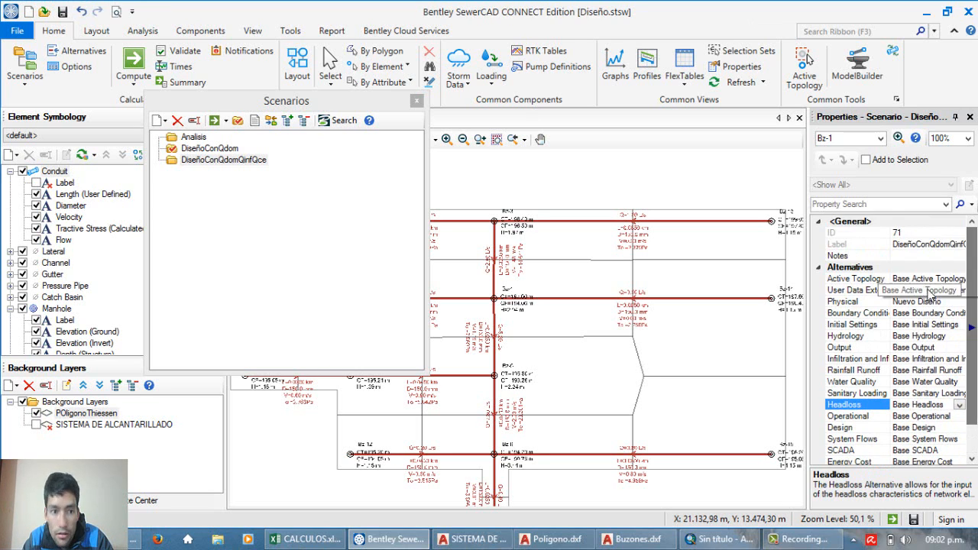
Step: Make DiseñoConQdomQinfQce the current scenario and close the scenario manager
{"action": "left_click", "coordinate": [239, 162]}
{"action": "left_click", "coordinate": [241, 161]}
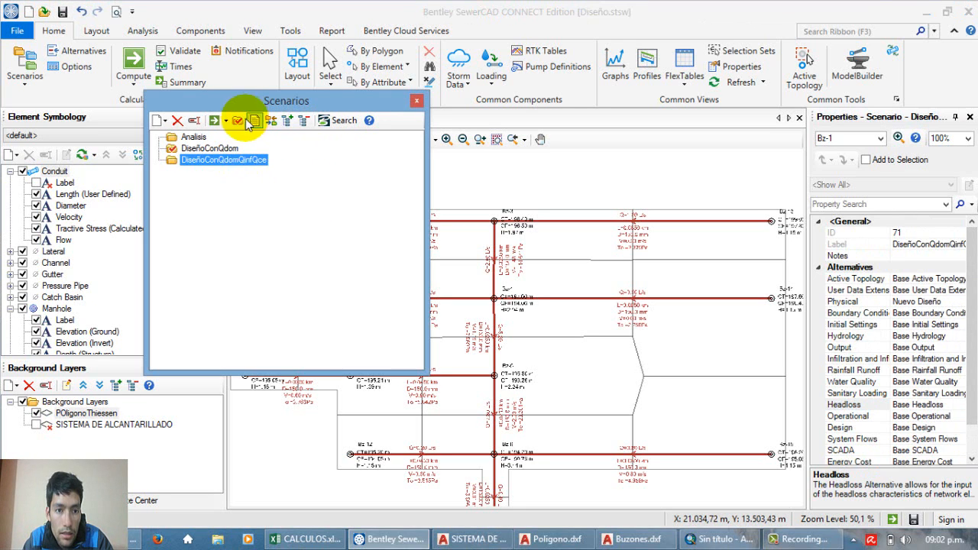
{"action": "left_click", "coordinate": [270, 187]}
{"action": "left_click", "coordinate": [244, 123]}
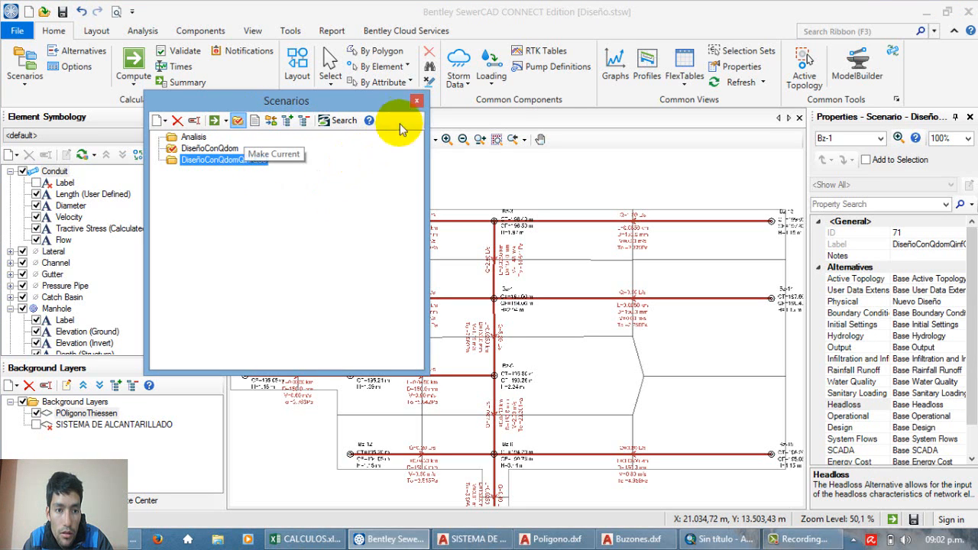
{"action": "left_click", "coordinate": [414, 99]}
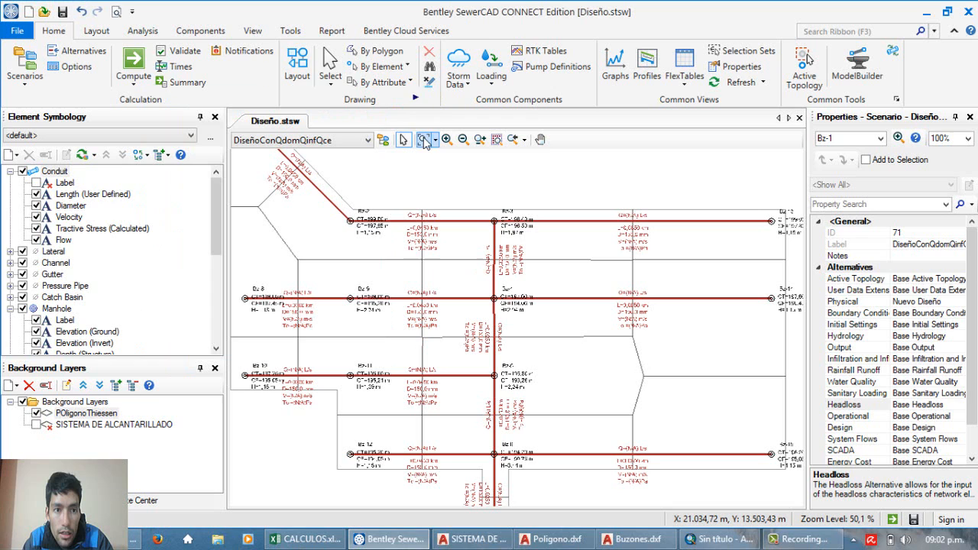
Step: Compute the current scenario, save the design changes to a new physical alternative named DiseñoConQdomQceQinf, and close the calculation summary
{"action": "left_click", "coordinate": [133, 61]}
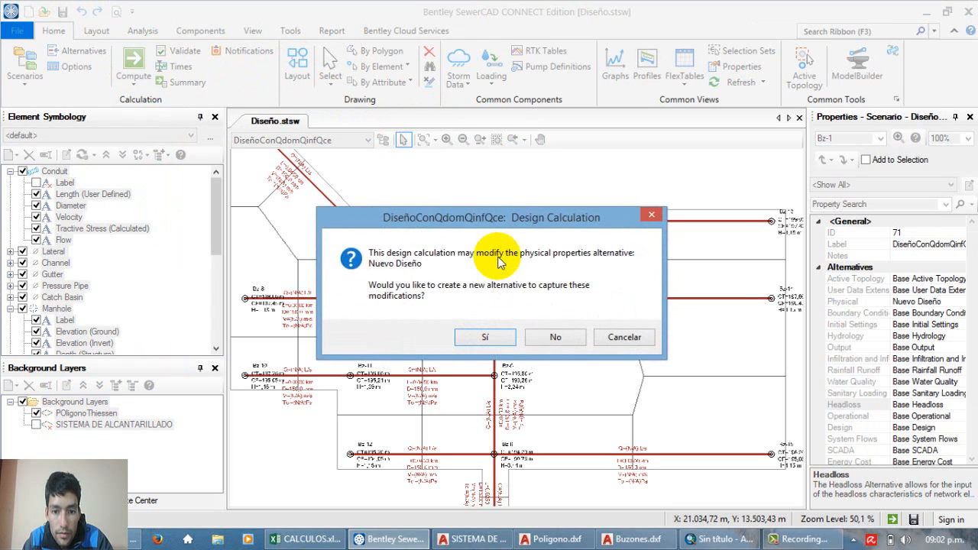
{"action": "left_click_drag", "start_coordinate": [498, 215], "coordinate": [489, 208]}
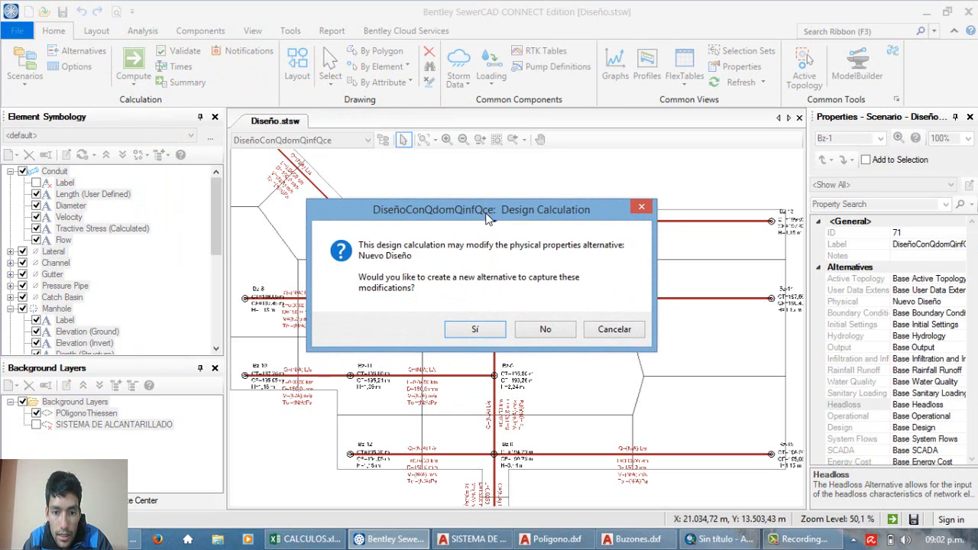
{"action": "left_click", "coordinate": [468, 328]}
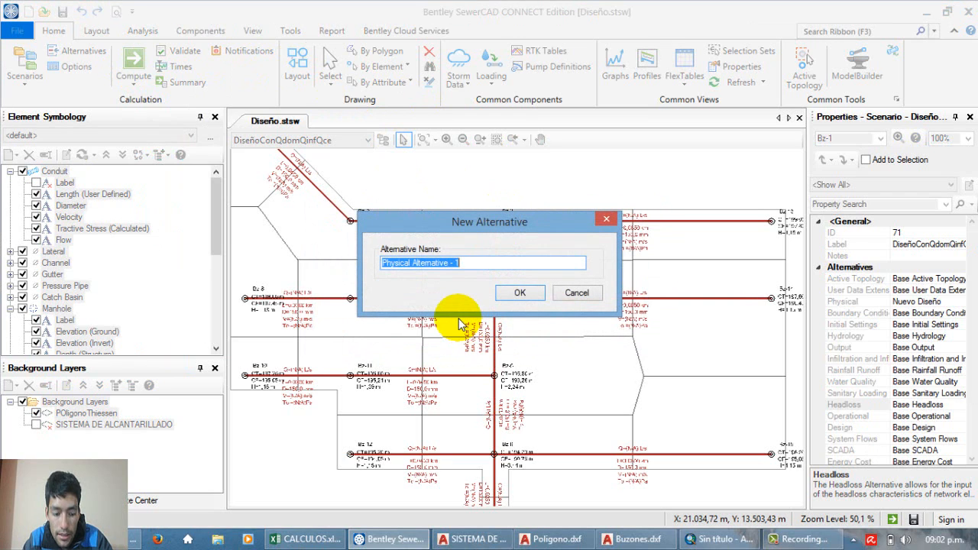
{"action": "type", "text": "DiseñoConQdomQceQinf"}
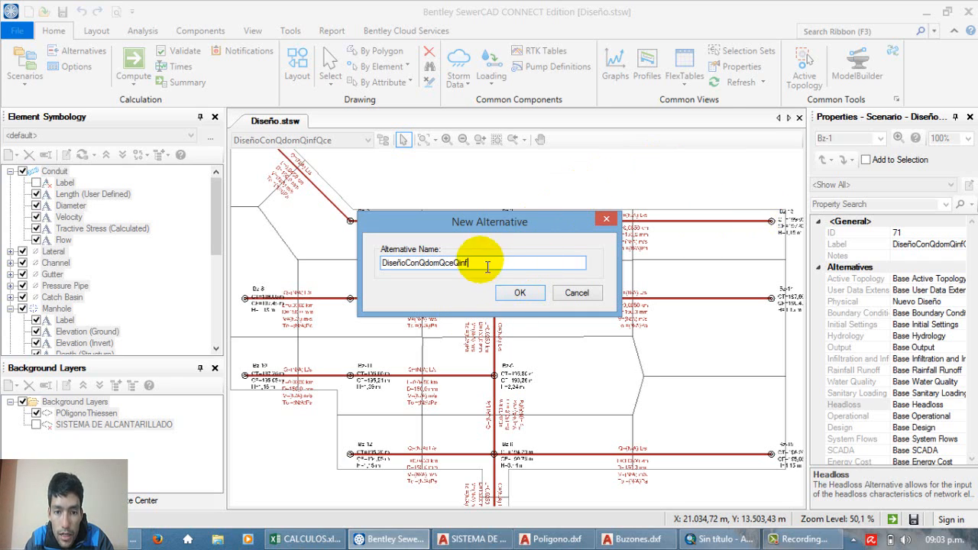
{"action": "left_click", "coordinate": [510, 298]}
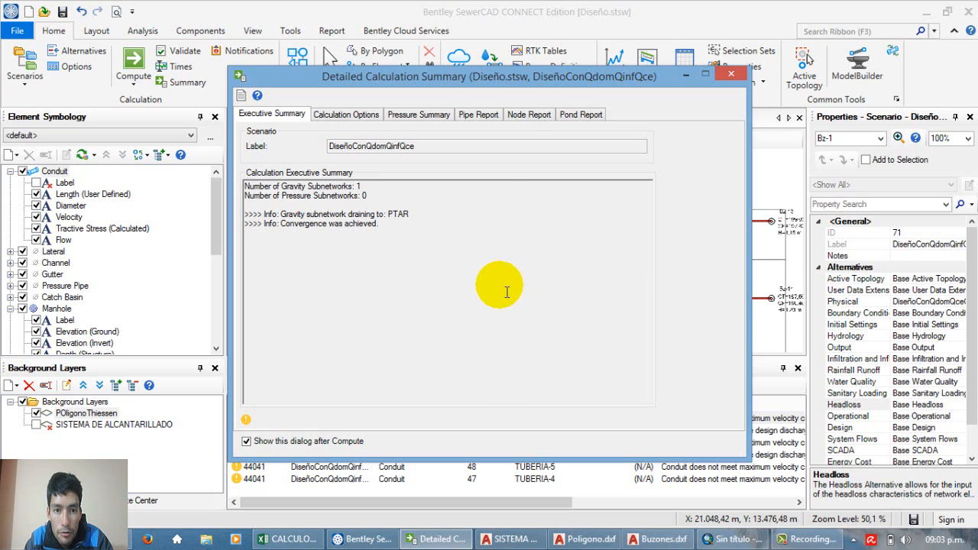
{"action": "left_click", "coordinate": [732, 74]}
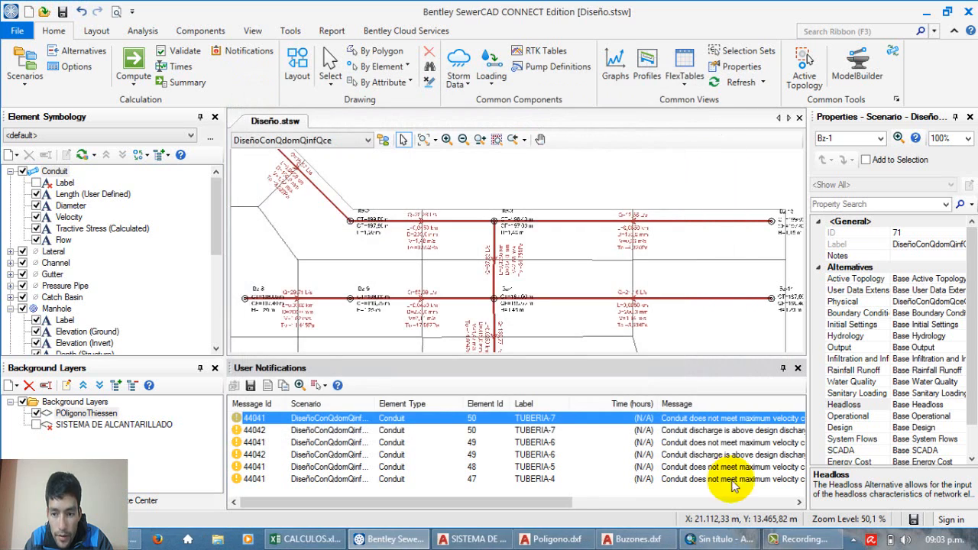
Step: Review the message for each conduit in the user notifications and close the notifications
{"action": "left_click_drag", "start_coordinate": [572, 503], "coordinate": [583, 510]}
{"action": "left_click", "coordinate": [590, 507]}
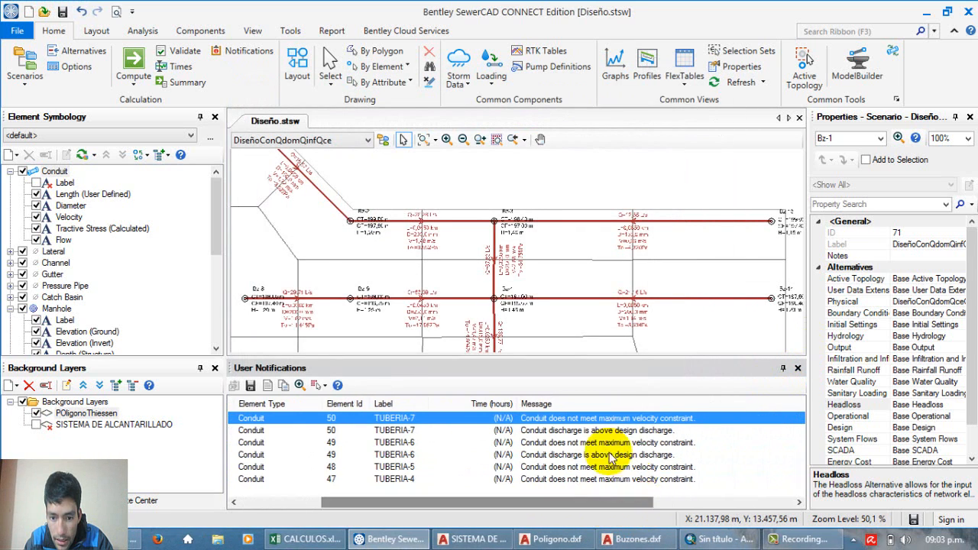
{"action": "left_click", "coordinate": [595, 458]}
{"action": "scroll", "coordinate": [594, 465], "scroll_direction": "left", "scroll_amount": 6}
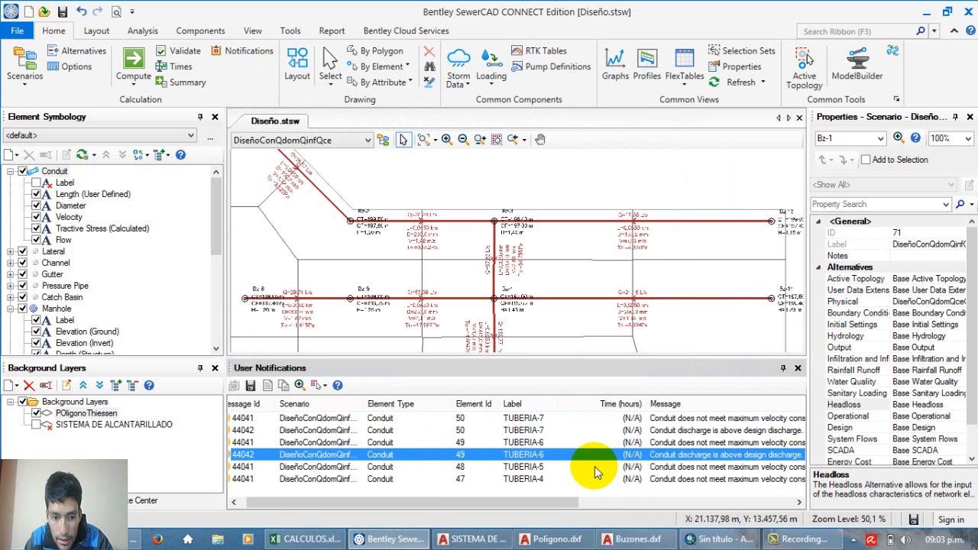
{"action": "scroll", "coordinate": [590, 467], "scroll_direction": "right", "scroll_amount": 3}
{"action": "scroll", "coordinate": [590, 468], "scroll_direction": "left", "scroll_amount": 3}
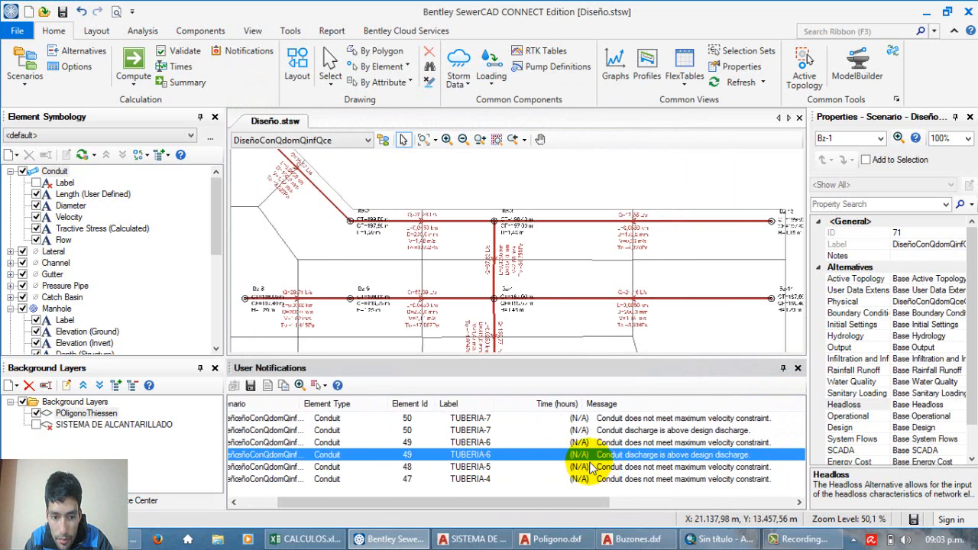
{"action": "scroll", "coordinate": [590, 466], "scroll_direction": "right", "scroll_amount": 3}
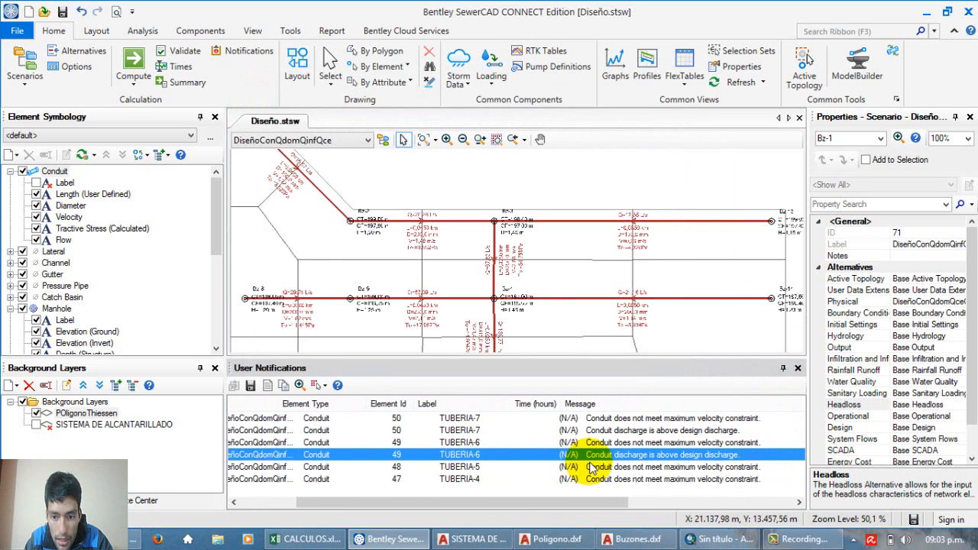
{"action": "left_click", "coordinate": [609, 419]}
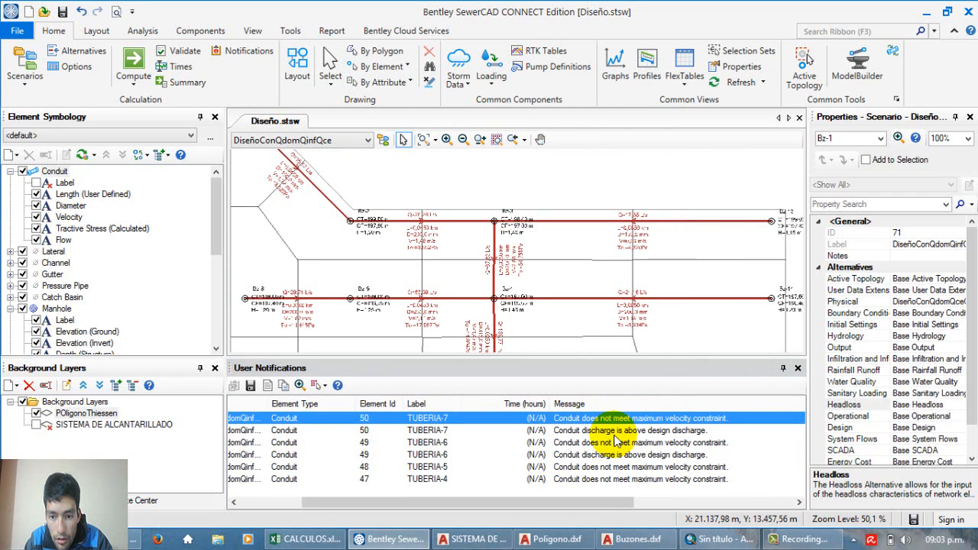
{"action": "scroll", "coordinate": [616, 441], "scroll_direction": "left", "scroll_amount": 2}
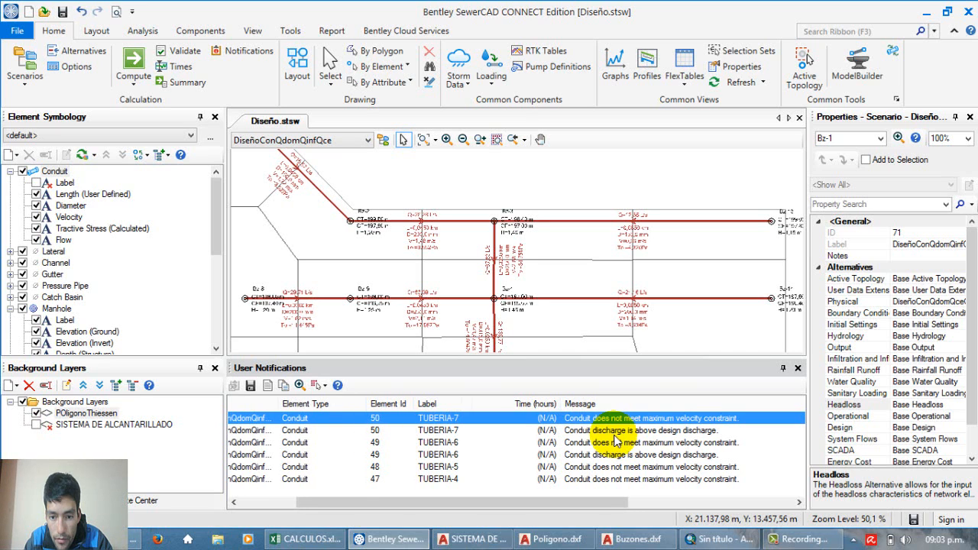
{"action": "scroll", "coordinate": [615, 436], "scroll_direction": "left", "scroll_amount": 3}
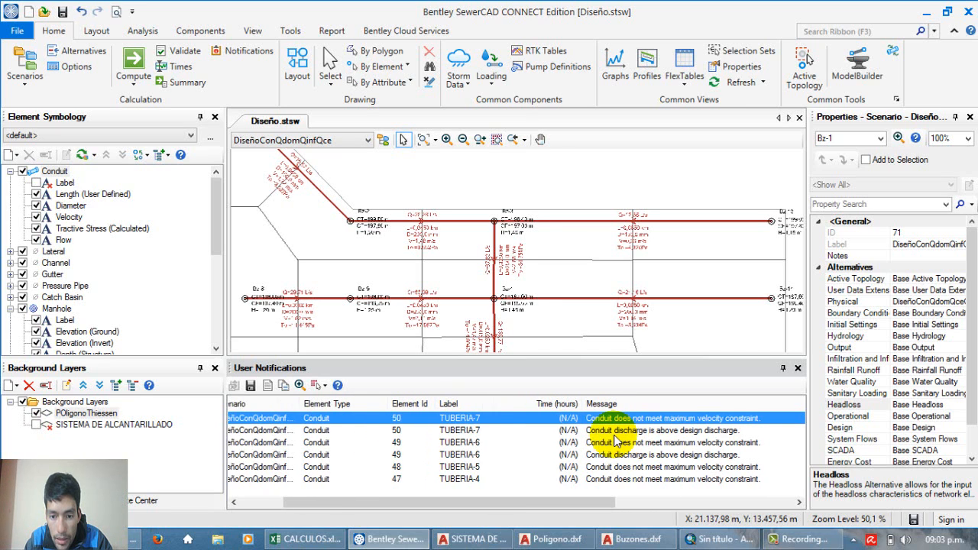
{"action": "scroll", "coordinate": [600, 429], "scroll_direction": "right", "scroll_amount": 5}
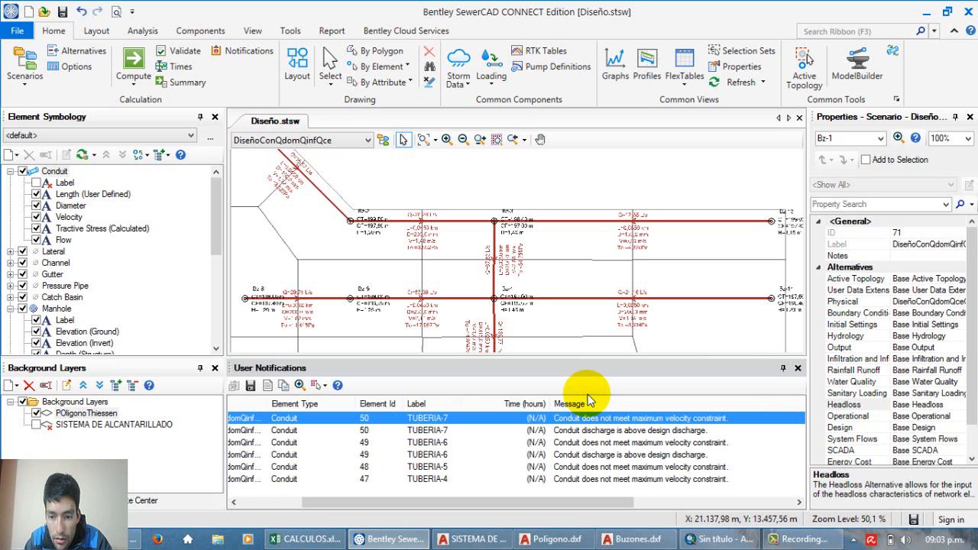
{"action": "left_click", "coordinate": [799, 368]}
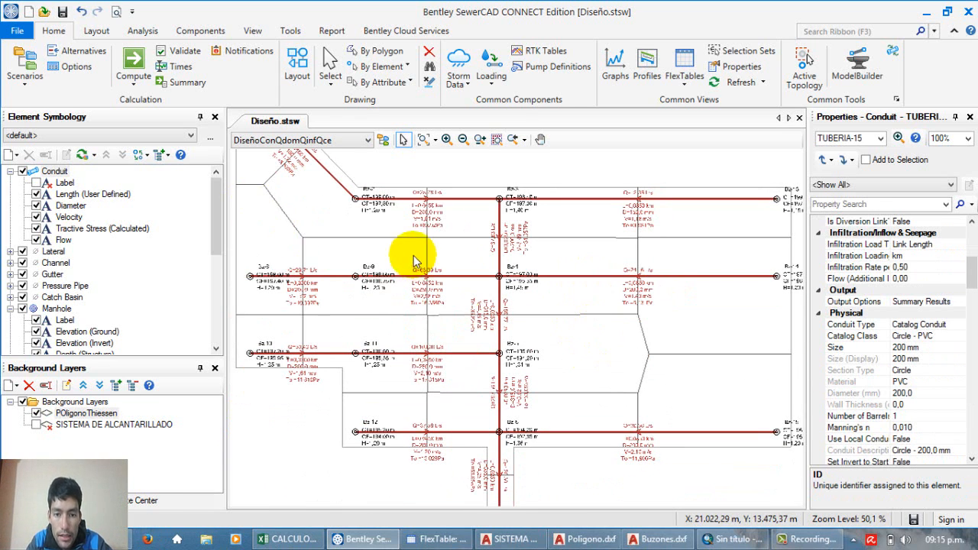
Step: Examine the design flow label on the final conduit from Bz-7 to PTAR
{"action": "scroll", "coordinate": [413, 261], "scroll_direction": "up", "scroll_amount": 6}
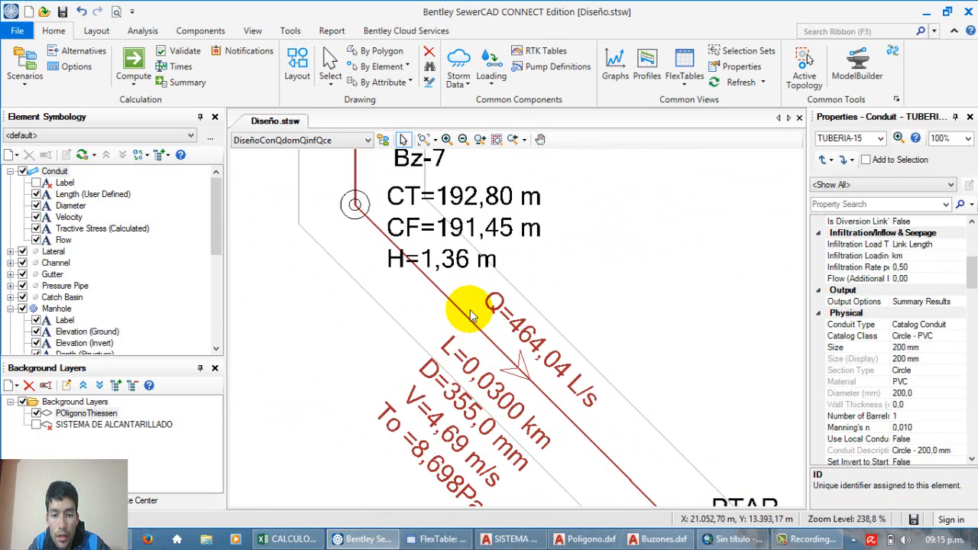
{"action": "scroll", "coordinate": [472, 315], "scroll_direction": "up", "scroll_amount": 1}
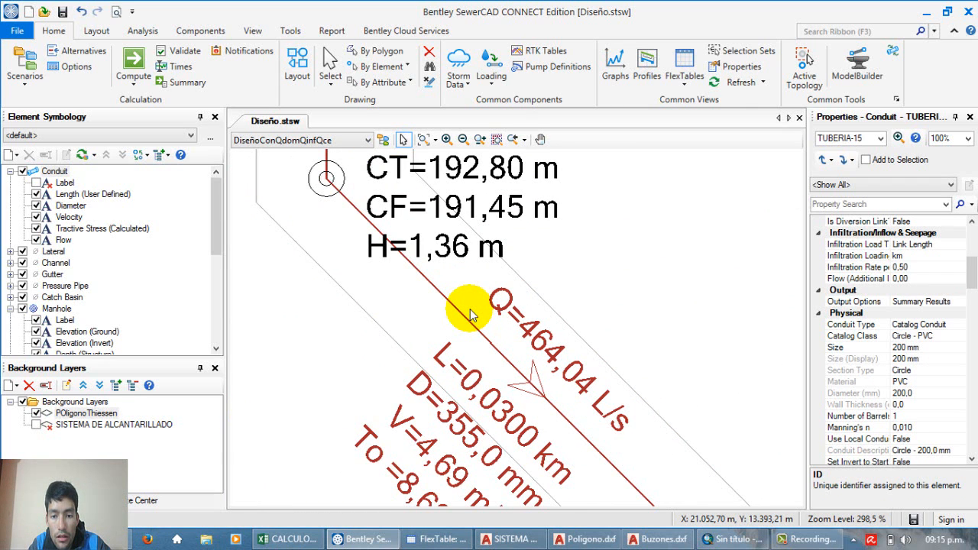
{"action": "scroll", "coordinate": [472, 315], "scroll_direction": "down", "scroll_amount": 2}
Step: Switch to CALCULOS.xlsx in Excel, display the total design flow in O21 with two decimals, and check its formula
{"action": "left_click", "coordinate": [283, 539]}
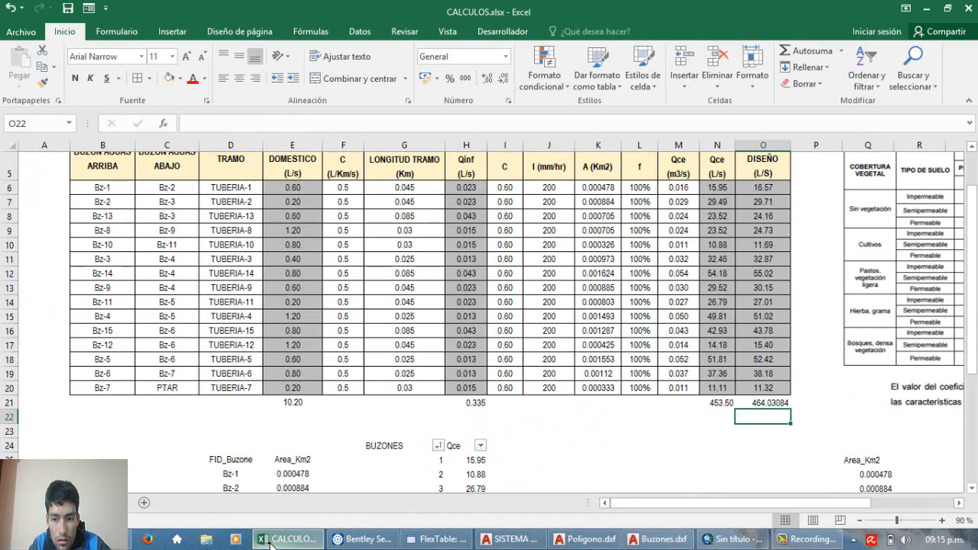
{"action": "left_click", "coordinate": [756, 403]}
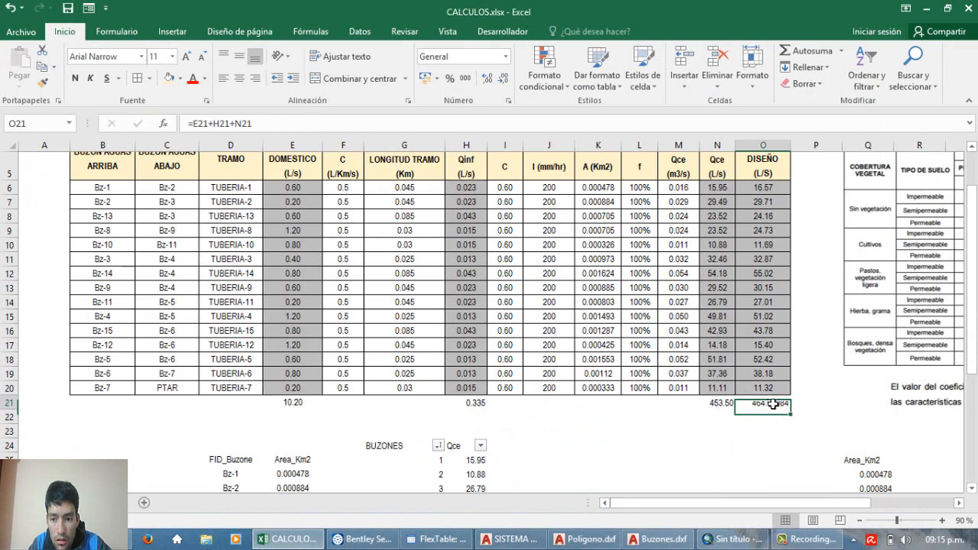
{"action": "left_click", "coordinate": [504, 79]}
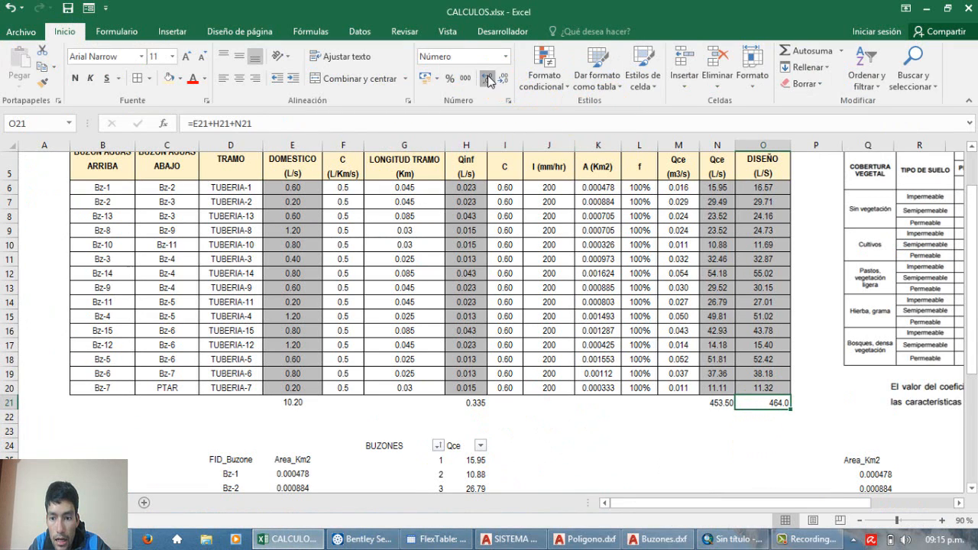
{"action": "double_click", "coordinate": [771, 404]}
{"action": "key", "text": "Escape"}
{"action": "double_click", "coordinate": [771, 404]}
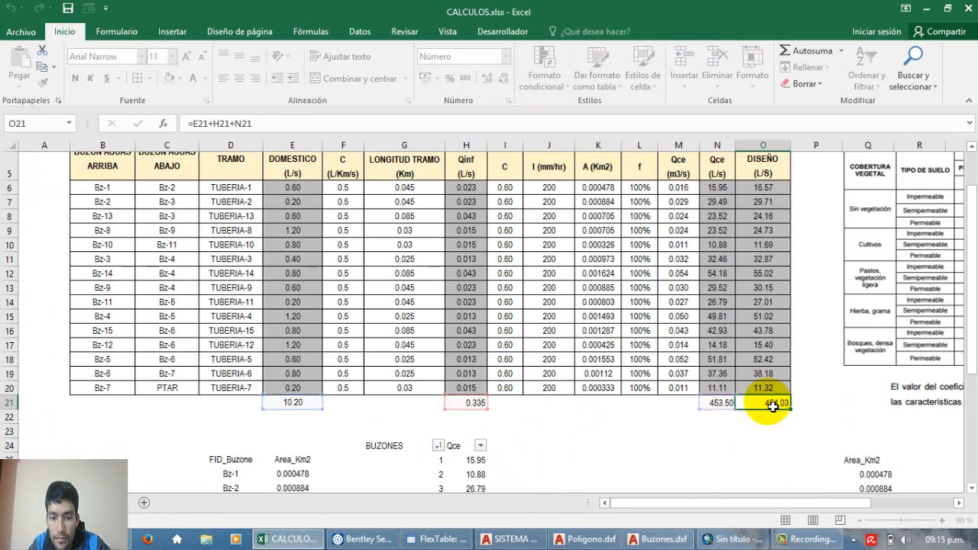
{"action": "key", "text": "Escape"}
Step: Return to SewerCAD and compare the labelled flow, diameter and velocity of the conduits entering and leaving Bz-7
{"action": "left_click", "coordinate": [359, 539]}
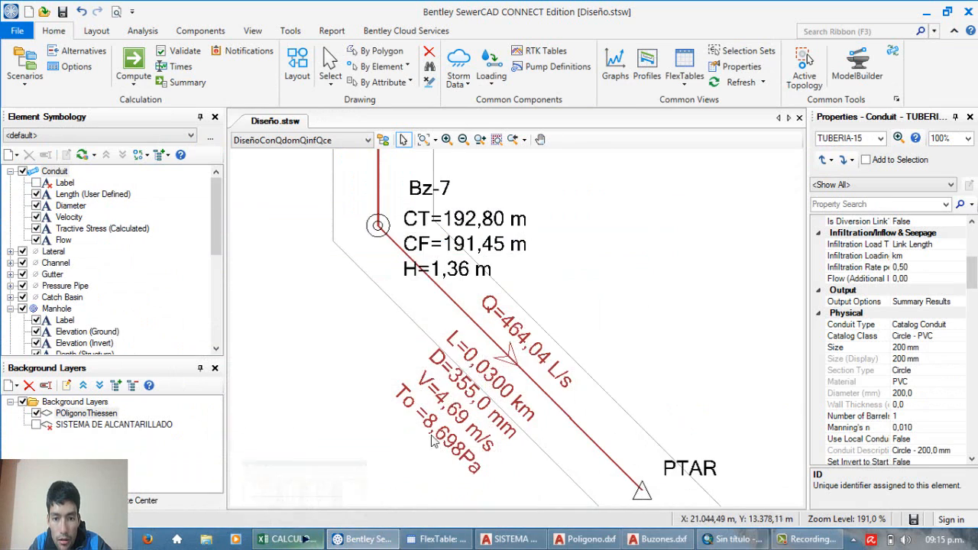
{"action": "scroll", "coordinate": [490, 369], "scroll_direction": "down", "scroll_amount": 2}
{"action": "scroll", "coordinate": [490, 368], "scroll_direction": "down", "scroll_amount": 3}
{"action": "scroll", "coordinate": [477, 271], "scroll_direction": "up", "scroll_amount": 6}
{"action": "scroll", "coordinate": [495, 344], "scroll_direction": "down", "scroll_amount": 5}
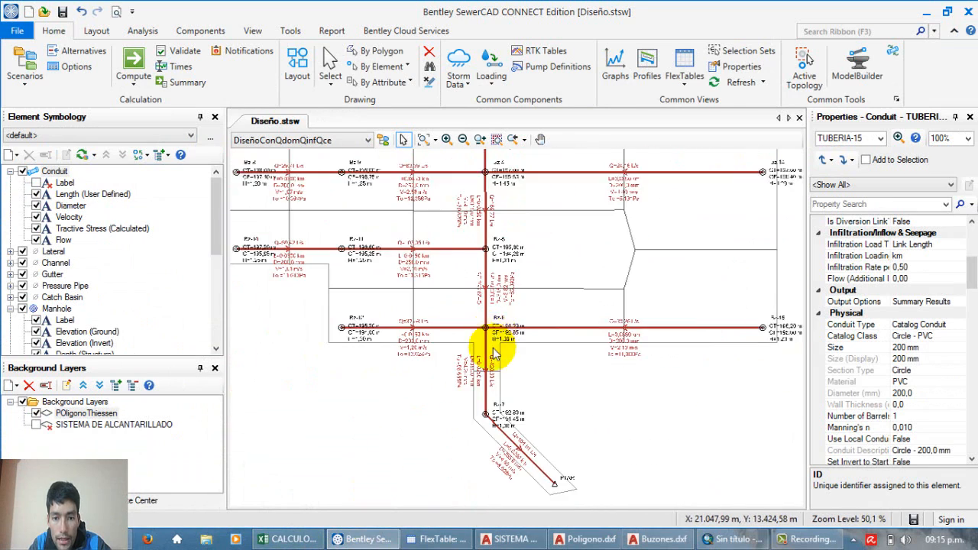
{"action": "scroll", "coordinate": [482, 374], "scroll_direction": "up", "scroll_amount": 5}
{"action": "scroll", "coordinate": [479, 372], "scroll_direction": "up", "scroll_amount": 5}
{"action": "scroll", "coordinate": [468, 341], "scroll_direction": "down", "scroll_amount": 9}
{"action": "scroll", "coordinate": [484, 374], "scroll_direction": "up", "scroll_amount": 4}
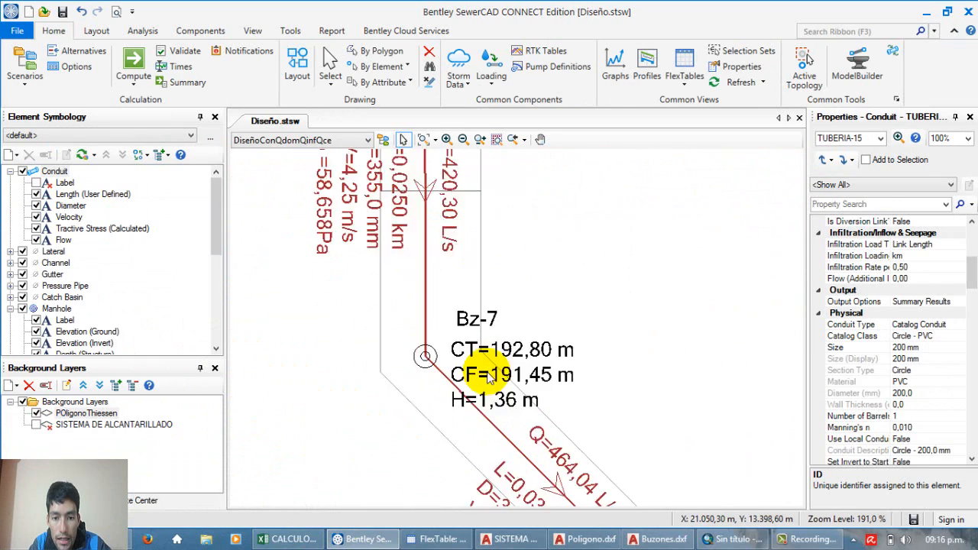
{"action": "scroll", "coordinate": [482, 373], "scroll_direction": "down", "scroll_amount": 3}
{"action": "scroll", "coordinate": [483, 375], "scroll_direction": "up", "scroll_amount": 5}
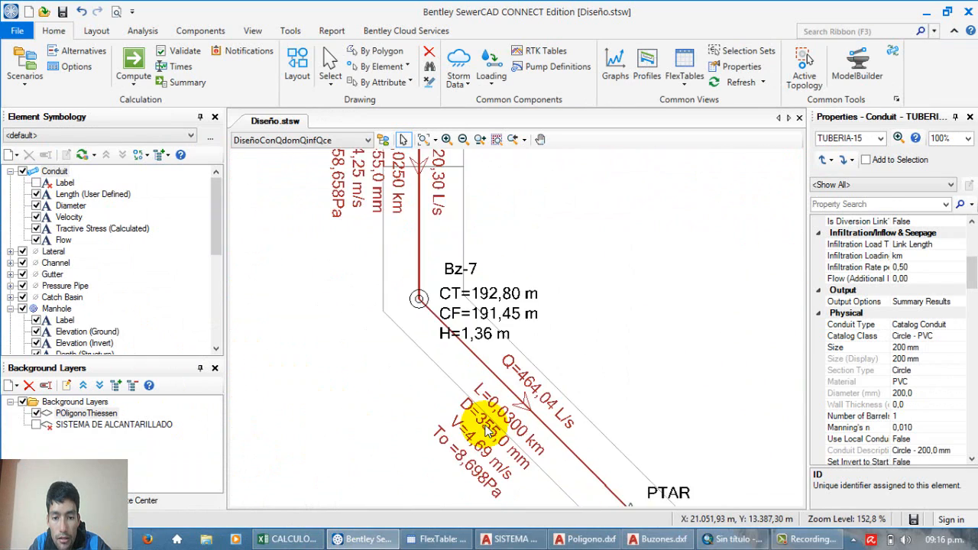
Step: Inspect the designed pipe labels across the whole network, including the outlet conduit and the conduit between Bz-6 and Bz-7
{"action": "scroll", "coordinate": [486, 432], "scroll_direction": "down", "scroll_amount": 5}
{"action": "scroll", "coordinate": [490, 417], "scroll_direction": "down", "scroll_amount": 3}
{"action": "scroll", "coordinate": [481, 415], "scroll_direction": "down", "scroll_amount": 2}
{"action": "scroll", "coordinate": [383, 252], "scroll_direction": "up", "scroll_amount": 1}
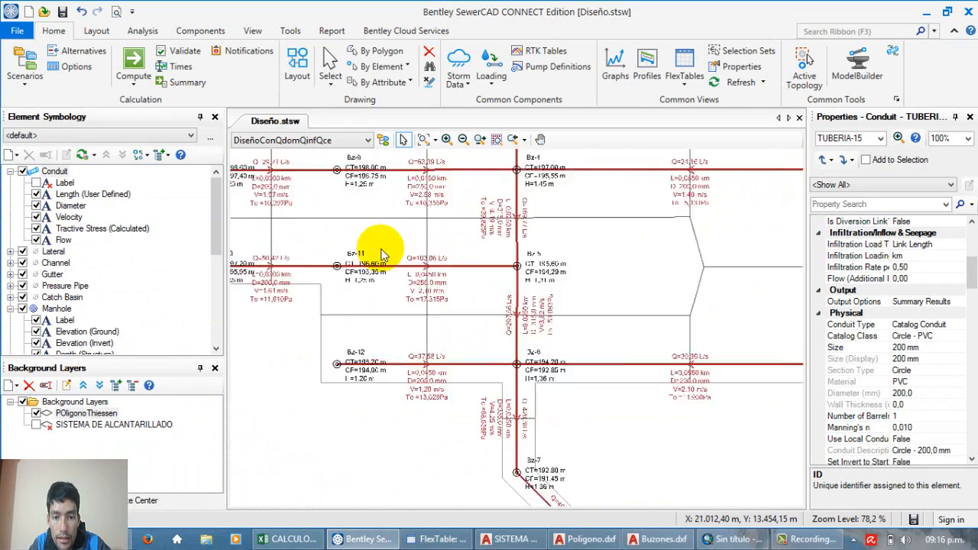
{"action": "scroll", "coordinate": [401, 275], "scroll_direction": "down", "scroll_amount": 2}
{"action": "scroll", "coordinate": [452, 245], "scroll_direction": "up", "scroll_amount": 2}
{"action": "scroll", "coordinate": [448, 268], "scroll_direction": "down", "scroll_amount": 1}
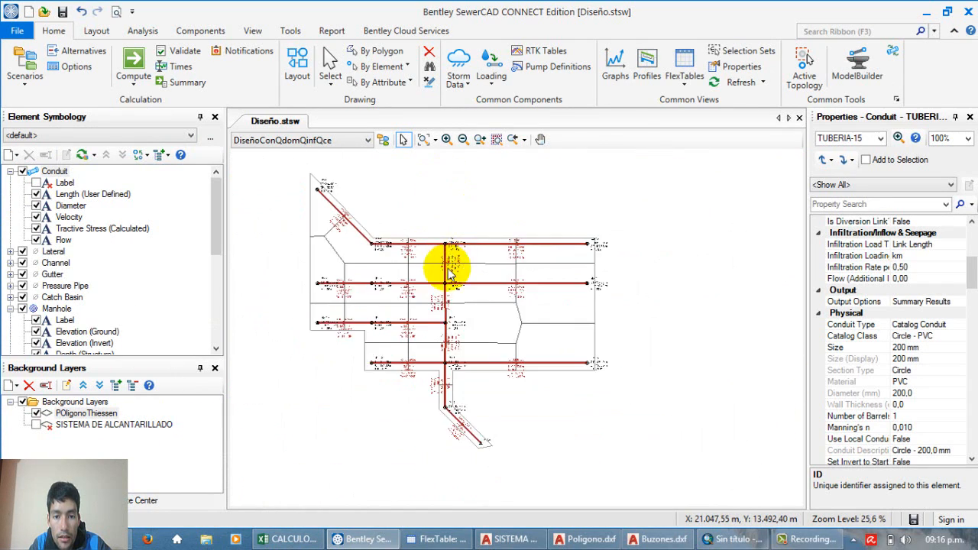
{"action": "scroll", "coordinate": [432, 301], "scroll_direction": "up", "scroll_amount": 1}
{"action": "scroll", "coordinate": [439, 290], "scroll_direction": "up", "scroll_amount": 2}
{"action": "scroll", "coordinate": [455, 268], "scroll_direction": "down", "scroll_amount": 3}
{"action": "scroll", "coordinate": [459, 266], "scroll_direction": "down", "scroll_amount": 1}
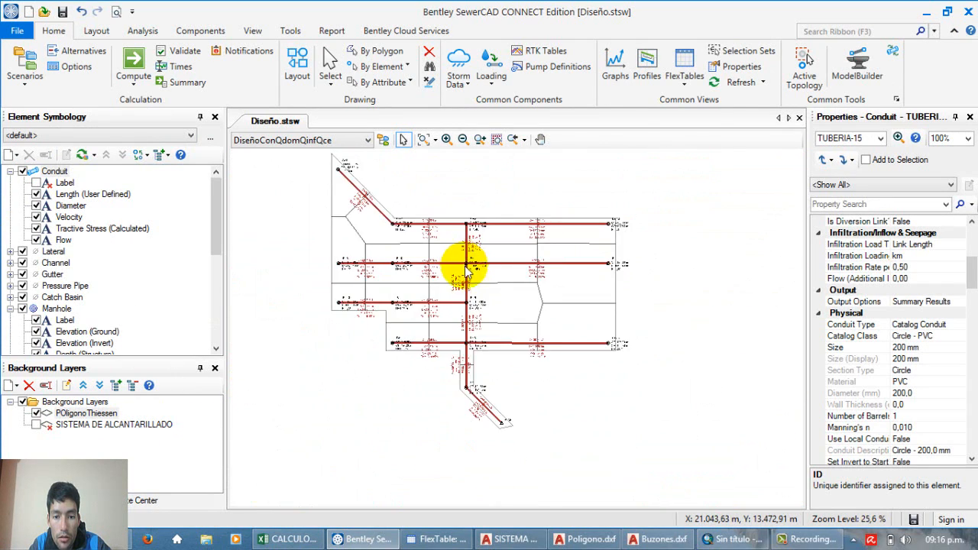
{"action": "scroll", "coordinate": [459, 423], "scroll_direction": "up", "scroll_amount": 3}
{"action": "scroll", "coordinate": [459, 423], "scroll_direction": "up", "scroll_amount": 4}
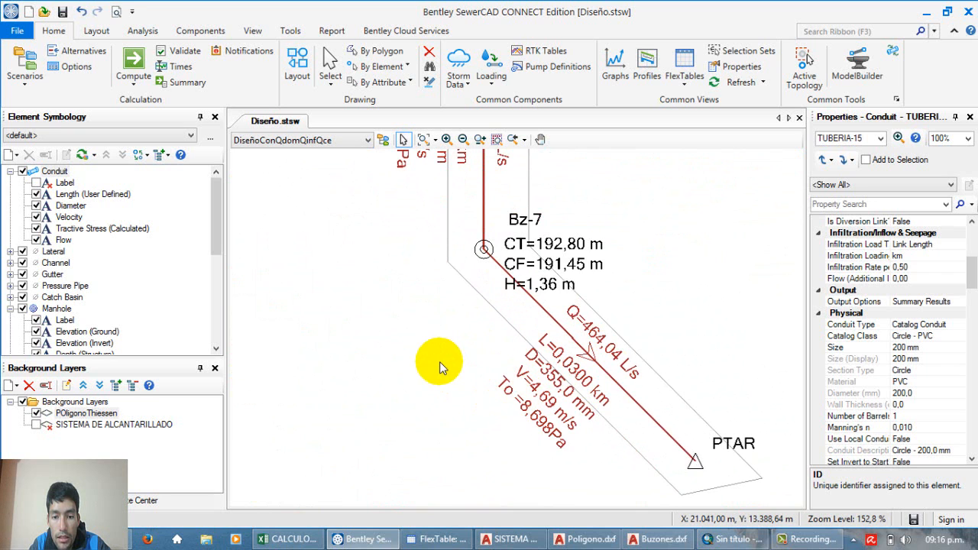
{"action": "scroll", "coordinate": [458, 379], "scroll_direction": "down", "scroll_amount": 4}
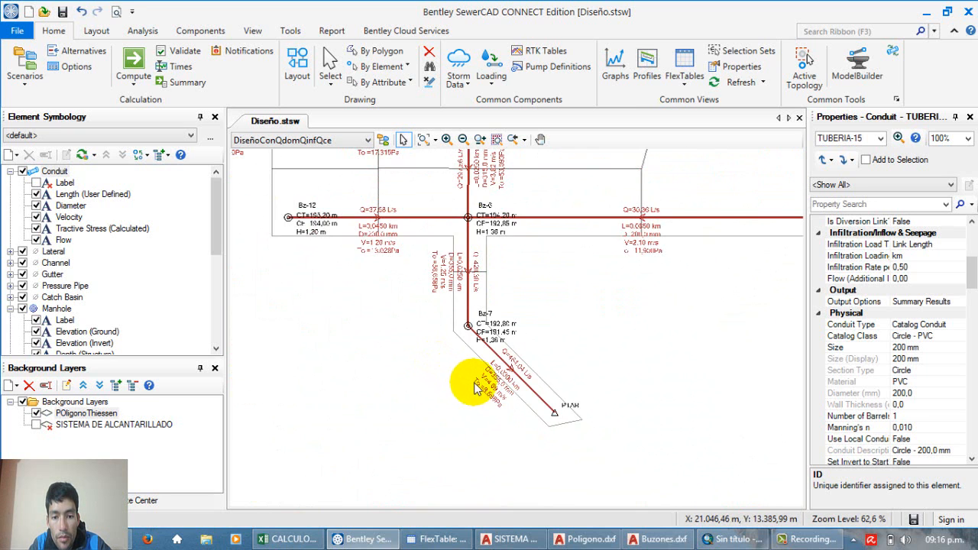
{"action": "scroll", "coordinate": [469, 393], "scroll_direction": "up", "scroll_amount": 6}
{"action": "scroll", "coordinate": [482, 388], "scroll_direction": "down", "scroll_amount": 2}
{"action": "scroll", "coordinate": [476, 389], "scroll_direction": "down", "scroll_amount": 4}
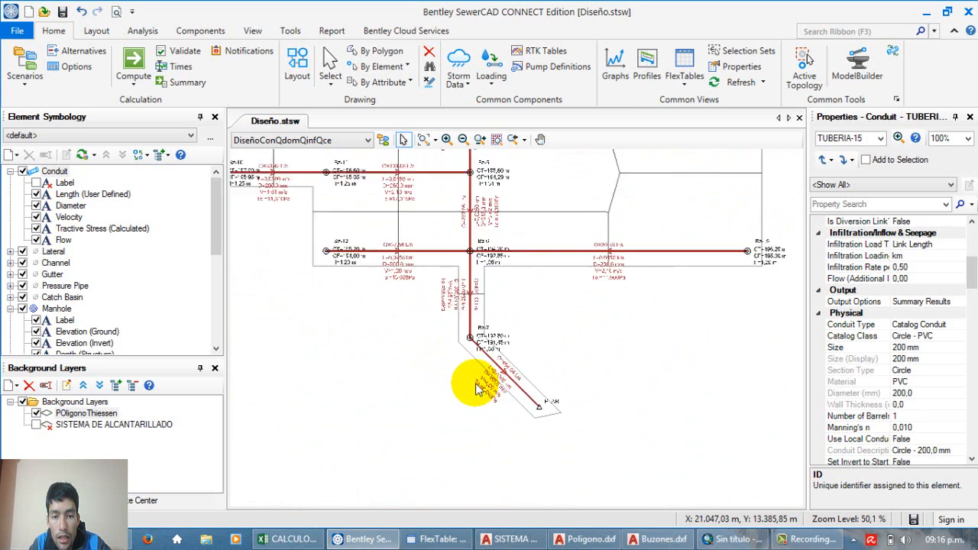
{"action": "scroll", "coordinate": [479, 327], "scroll_direction": "up", "scroll_amount": 4}
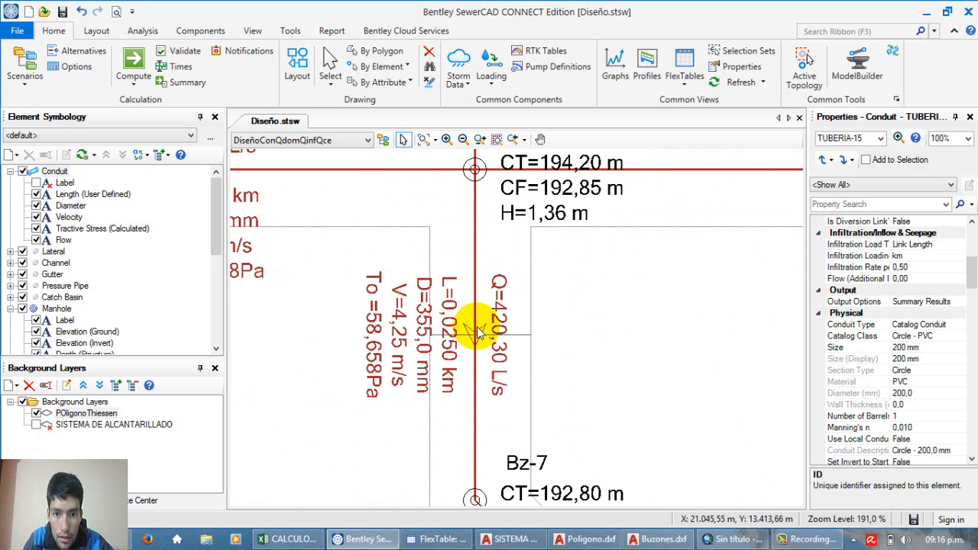
{"action": "scroll", "coordinate": [477, 327], "scroll_direction": "down", "scroll_amount": 1}
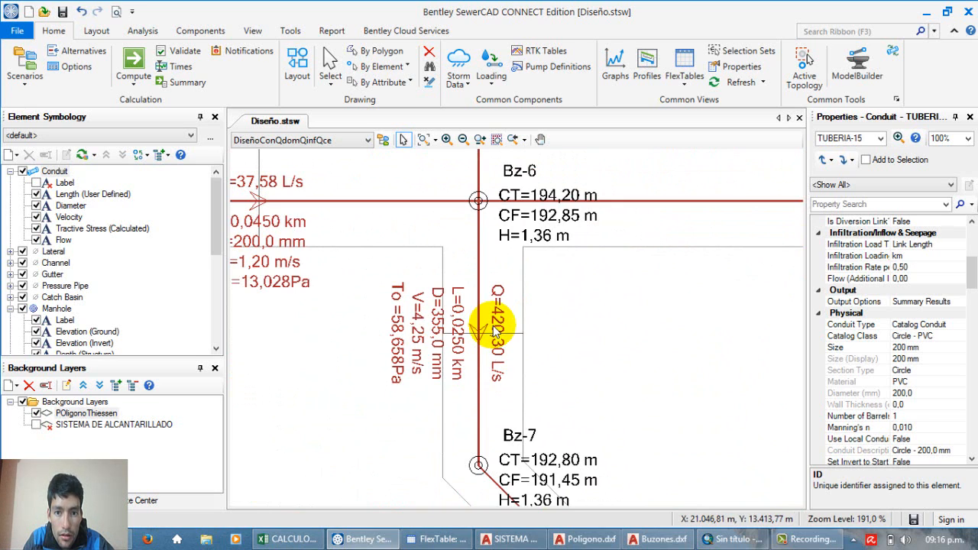
Step: Open the conduit FlexTable for the computed network
{"action": "left_click", "coordinate": [253, 32]}
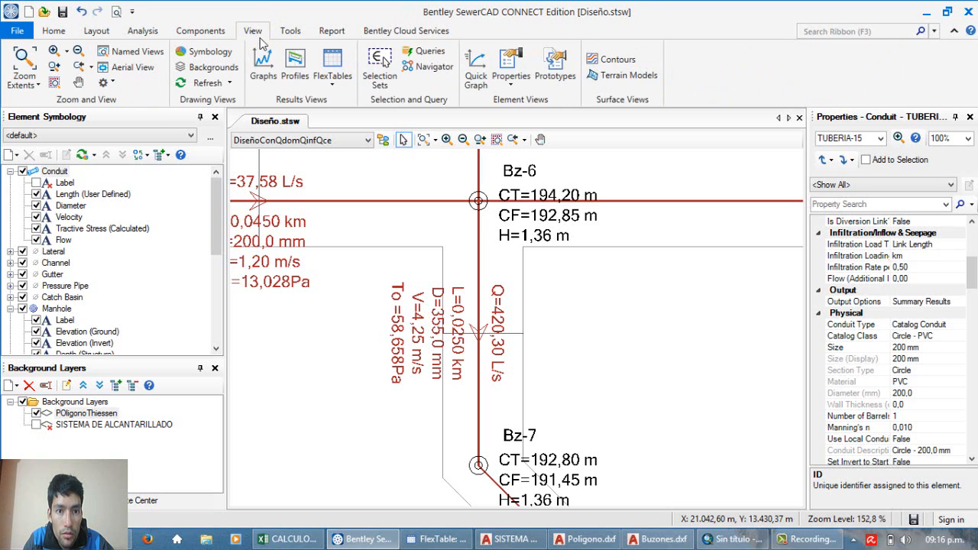
{"action": "left_click", "coordinate": [332, 76]}
{"action": "left_click", "coordinate": [374, 126]}
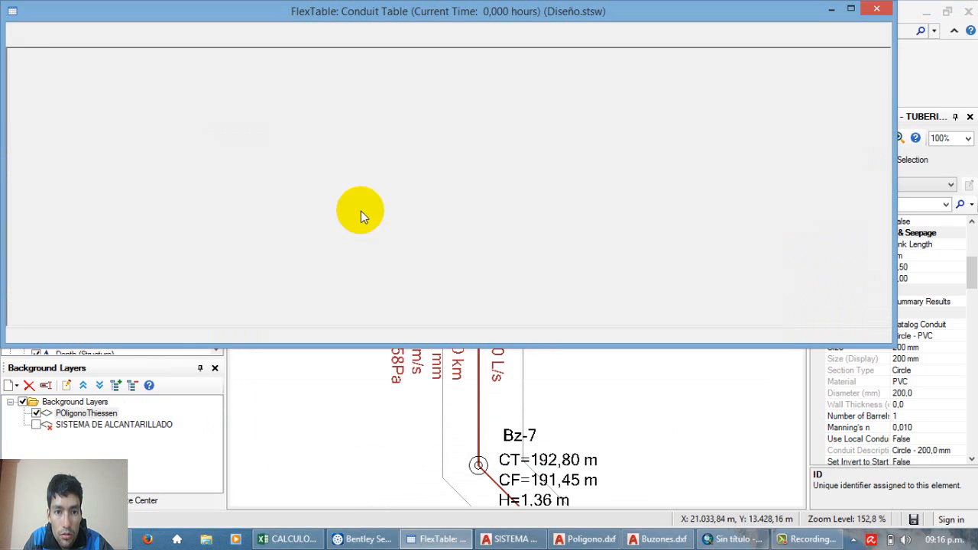
Step: Review the Flow (L/s) results in the conduit table from the first conduit to the final conduit, TUBERIA-7
{"action": "left_click_drag", "start_coordinate": [460, 317], "coordinate": [293, 329]}
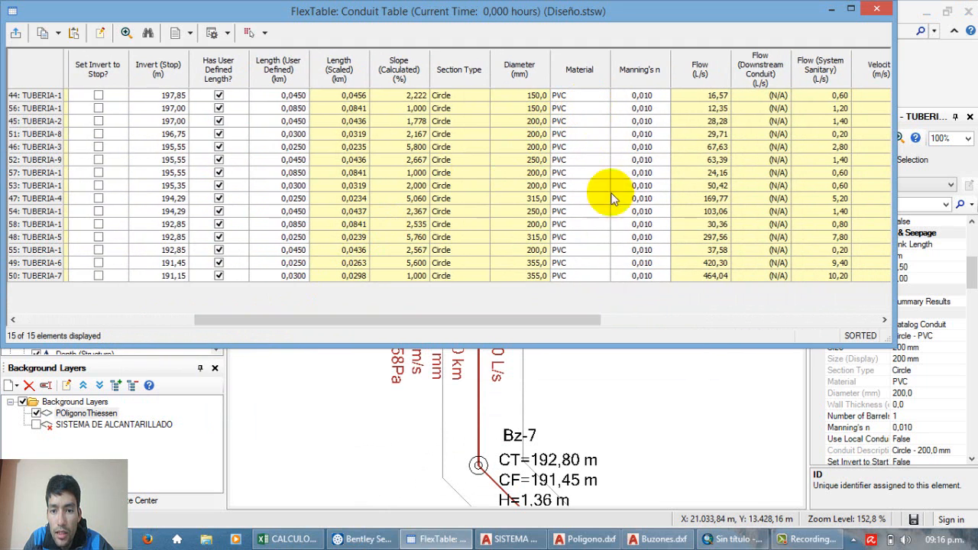
{"action": "left_click_drag", "start_coordinate": [579, 321], "coordinate": [619, 321]}
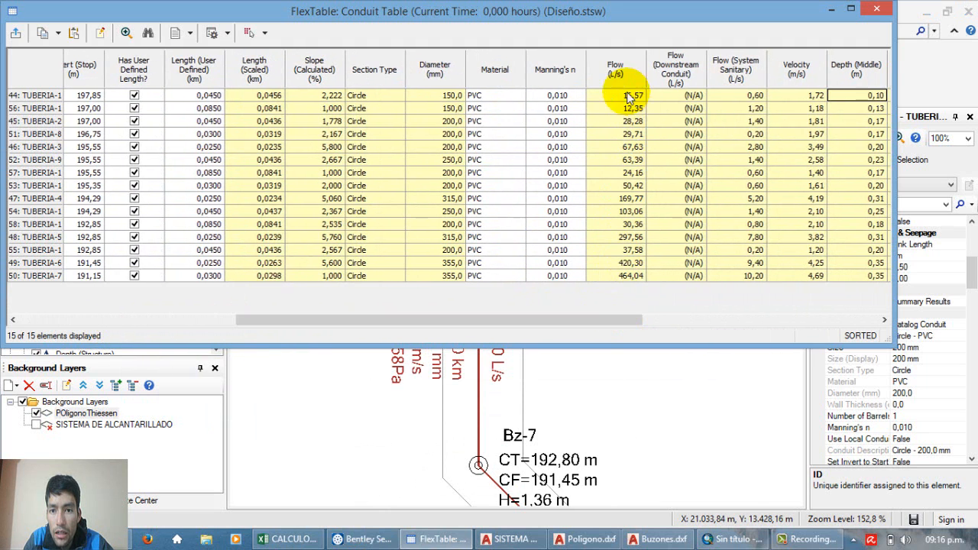
{"action": "left_click_drag", "start_coordinate": [629, 97], "coordinate": [629, 277]}
{"action": "left_click", "coordinate": [629, 277]}
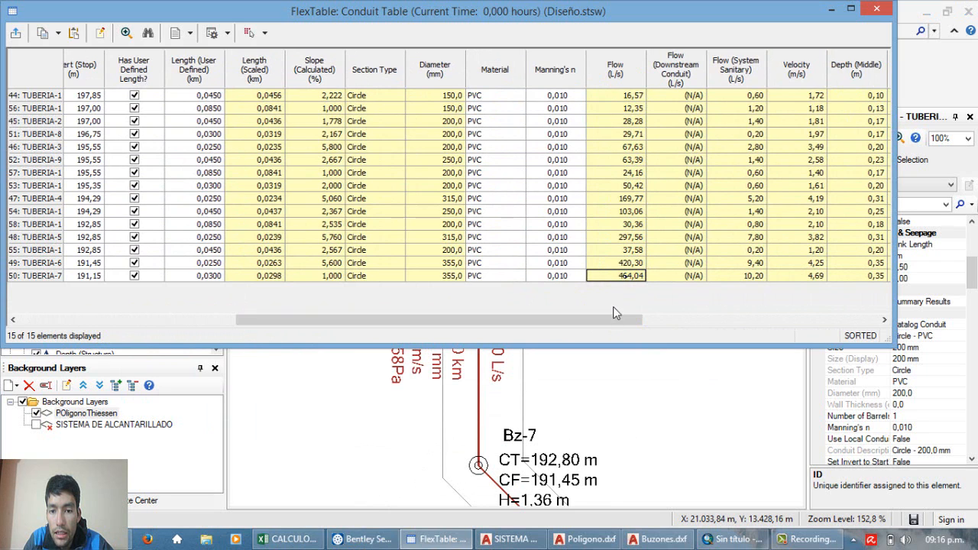
Step: Review the Flow (System Sanitary) results for all conduits, including TUBERIA-6, and examine the full-flow capacity, Flow/Capacity and Depth/Rise results
{"action": "left_click_drag", "start_coordinate": [617, 319], "coordinate": [640, 319]}
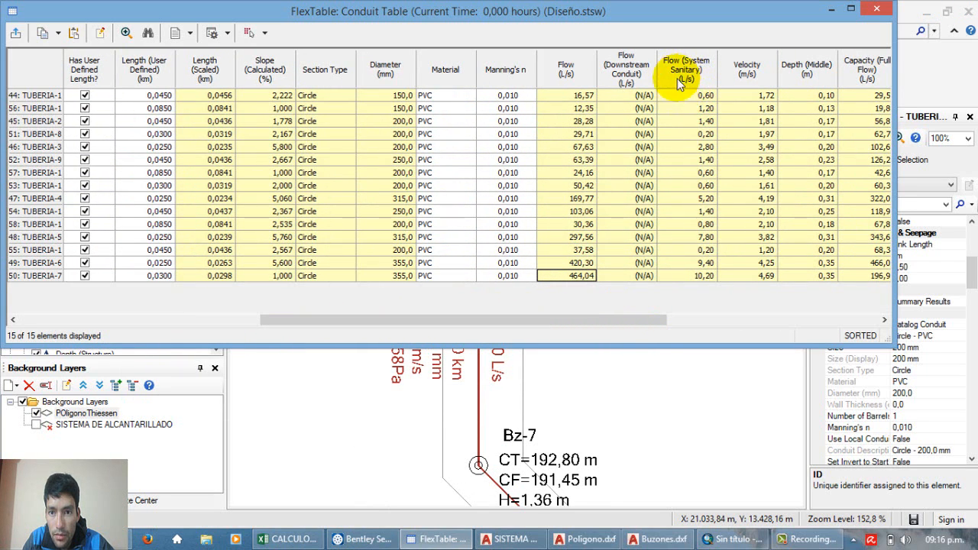
{"action": "left_click_drag", "start_coordinate": [686, 96], "coordinate": [684, 288]}
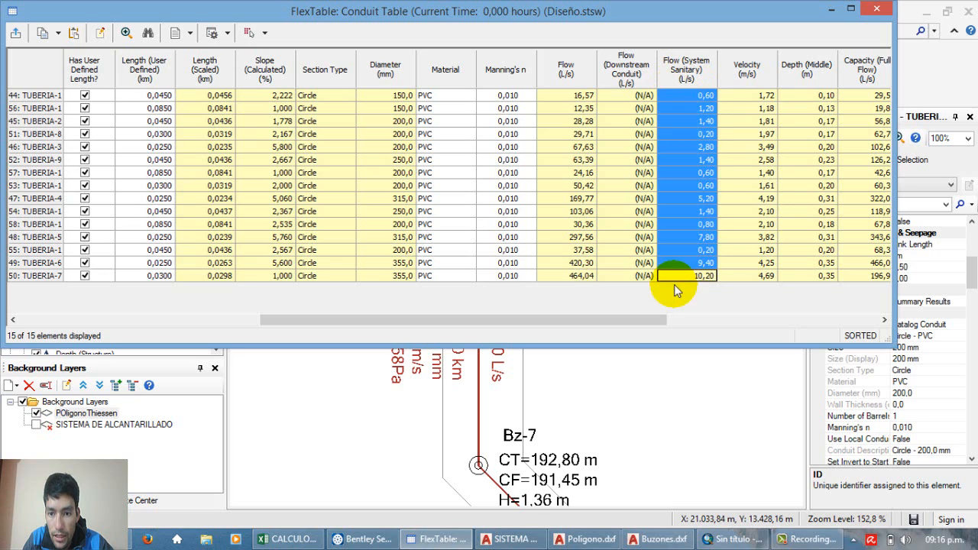
{"action": "left_click", "coordinate": [686, 250]}
{"action": "mouse_move", "coordinate": [686, 250]}
{"action": "left_mouse_down"}
{"action": "mouse_move", "coordinate": [687, 99]}
{"action": "mouse_move", "coordinate": [689, 265]}
{"action": "left_mouse_up"}
{"action": "left_click", "coordinate": [687, 99]}
{"action": "left_click", "coordinate": [691, 263]}
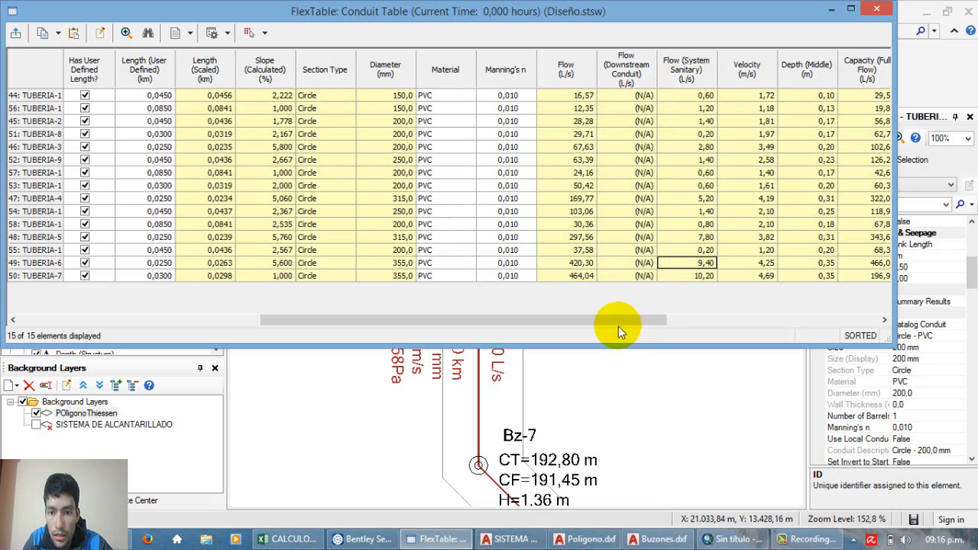
{"action": "left_click_drag", "start_coordinate": [618, 326], "coordinate": [711, 321]}
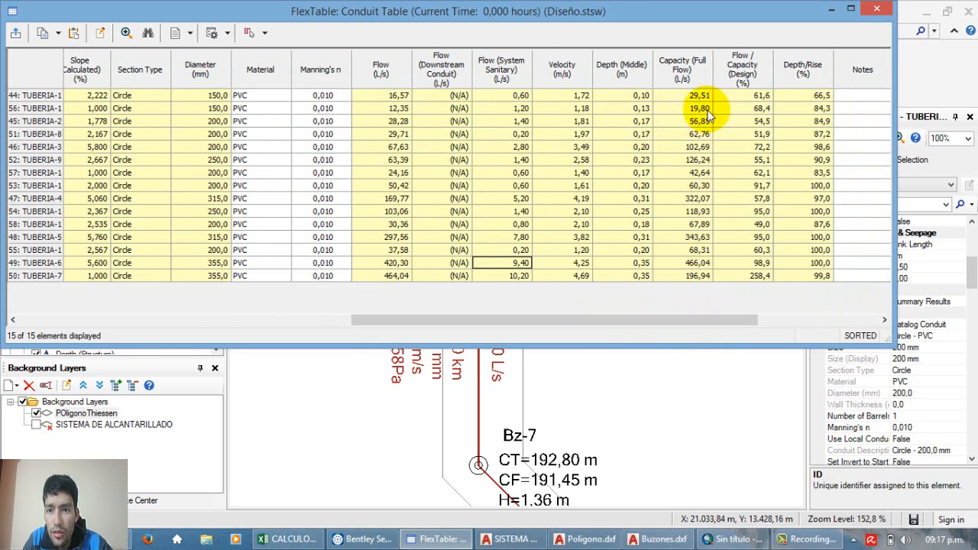
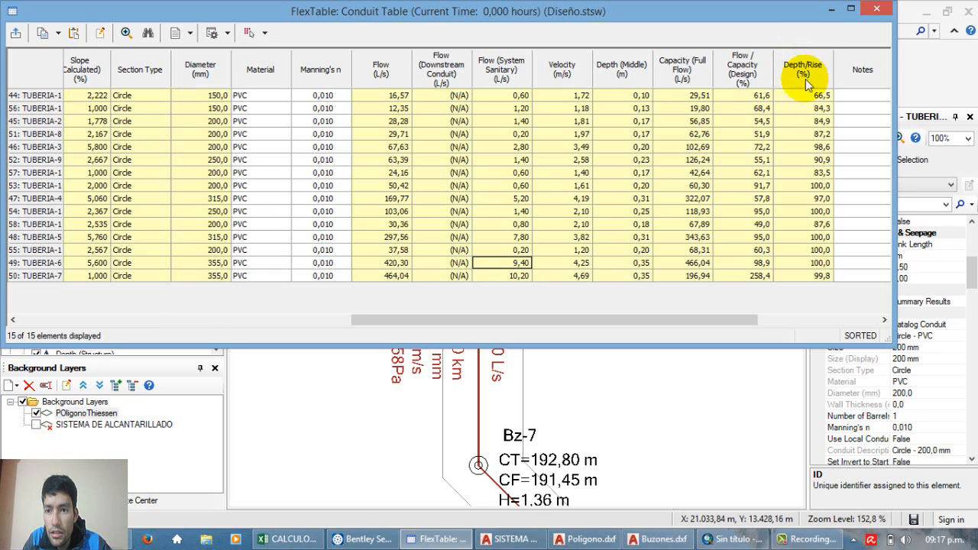
Step: Review the Depth/Rise (%) results along the conduits and compare them with the Flow (L/s) results, including TUBERIA-4
{"action": "left_click", "coordinate": [804, 95]}
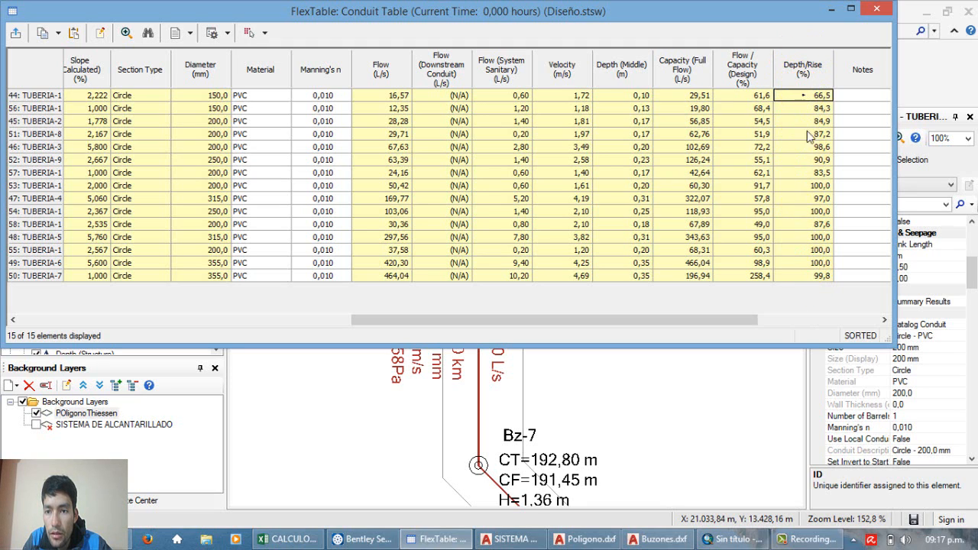
{"action": "left_click", "coordinate": [816, 160]}
{"action": "left_click", "coordinate": [806, 123]}
{"action": "left_click_drag", "start_coordinate": [803, 110], "coordinate": [811, 172]}
{"action": "left_click", "coordinate": [811, 172]}
{"action": "left_click", "coordinate": [803, 145]}
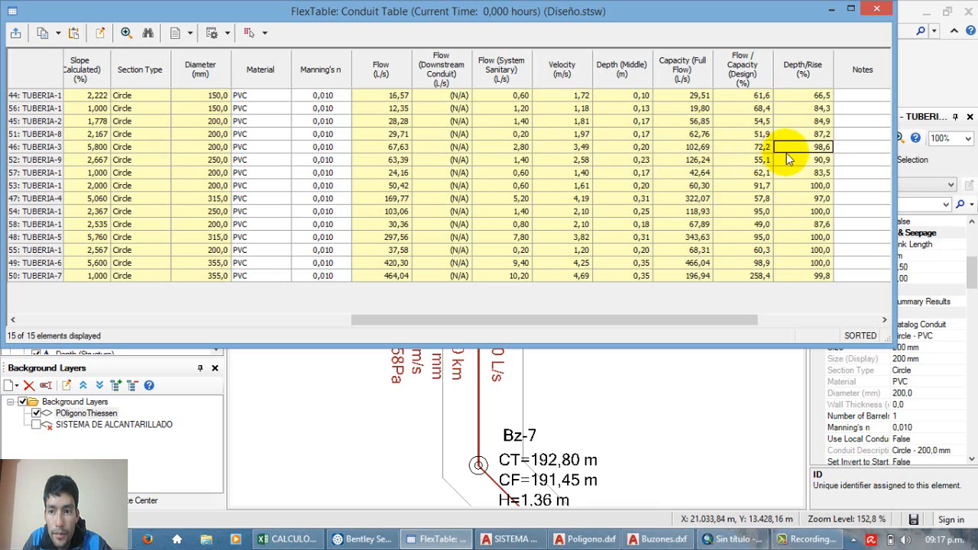
{"action": "left_click", "coordinate": [805, 213]}
{"action": "left_click_drag", "start_coordinate": [389, 96], "coordinate": [400, 249]}
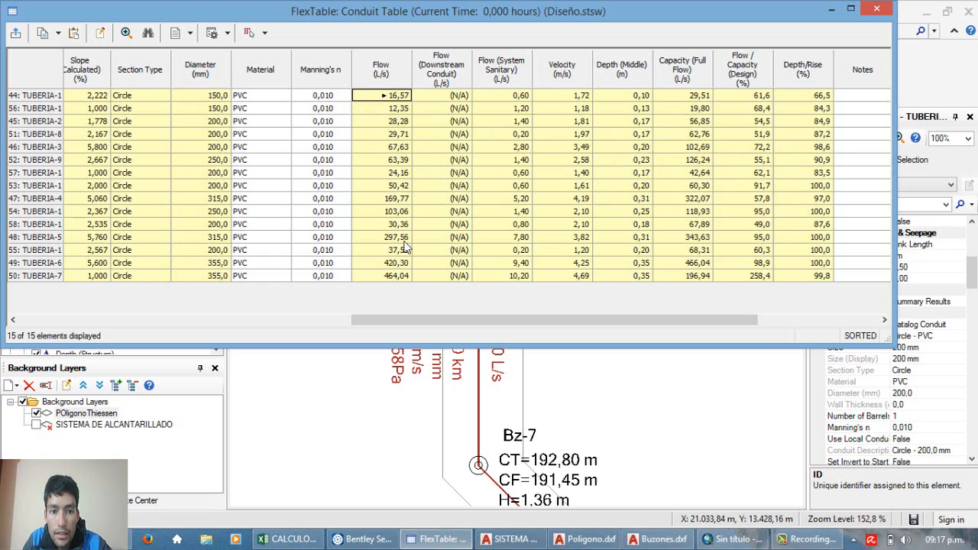
{"action": "left_click", "coordinate": [399, 200]}
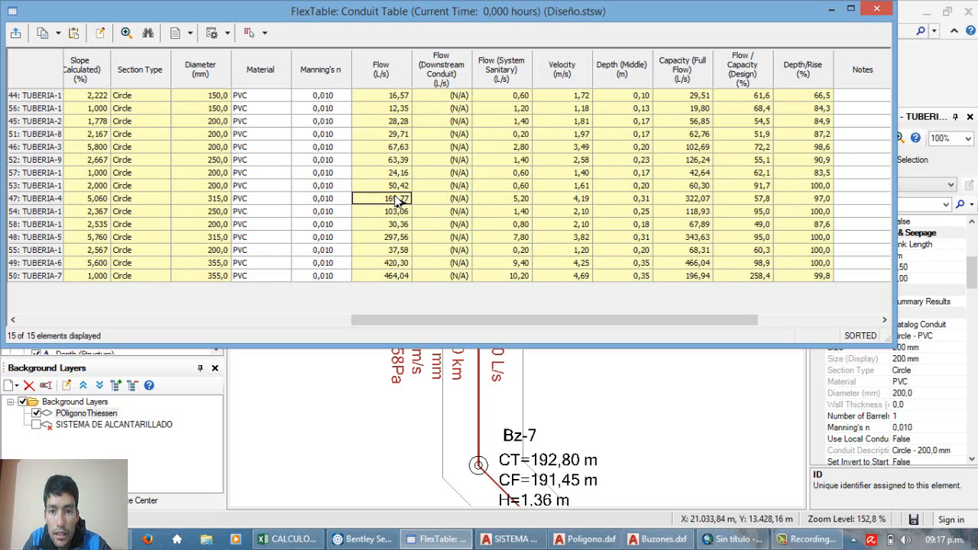
{"action": "left_click_drag", "start_coordinate": [818, 276], "coordinate": [822, 221]}
{"action": "left_click", "coordinate": [820, 224]}
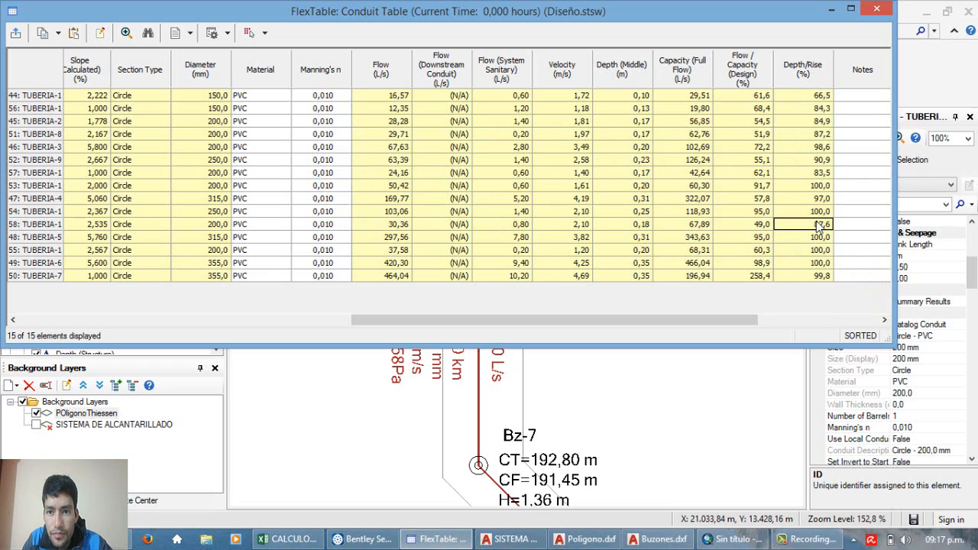
Step: Examine the Capacity (Full Flow) results, including TUBERIA-4 and TUBERIA-6, and the Depth/Rise results of all conduits
{"action": "left_click", "coordinate": [694, 97]}
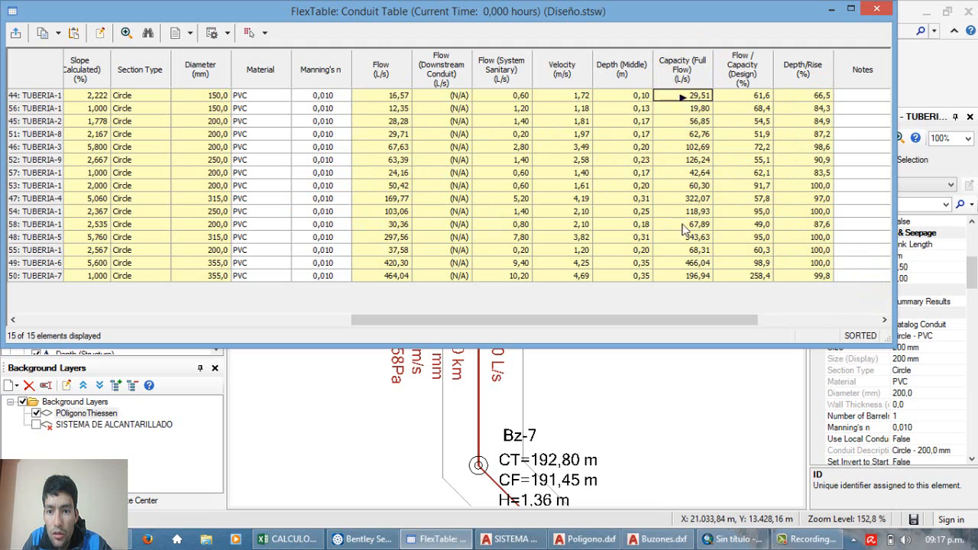
{"action": "left_click_drag", "start_coordinate": [686, 229], "coordinate": [688, 267]}
{"action": "left_click", "coordinate": [688, 264]}
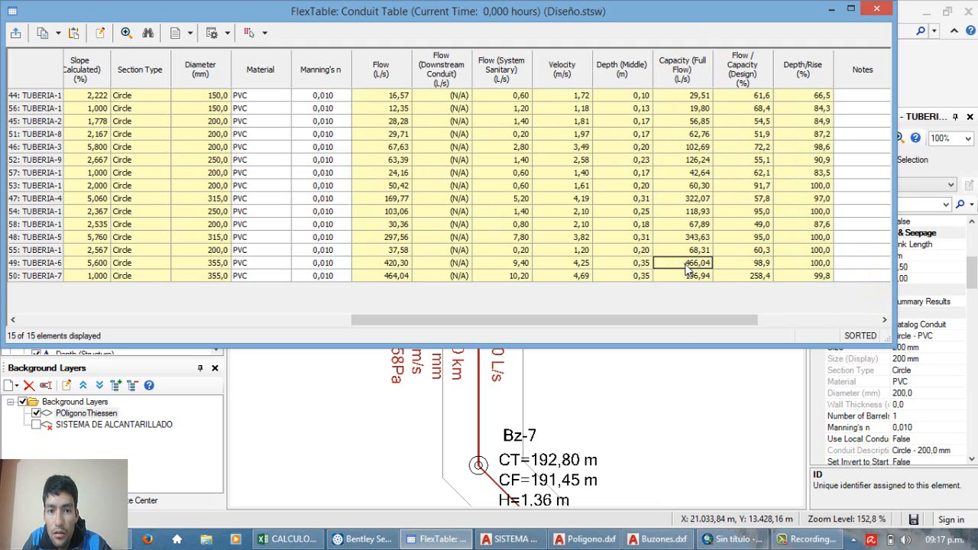
{"action": "left_click", "coordinate": [686, 276]}
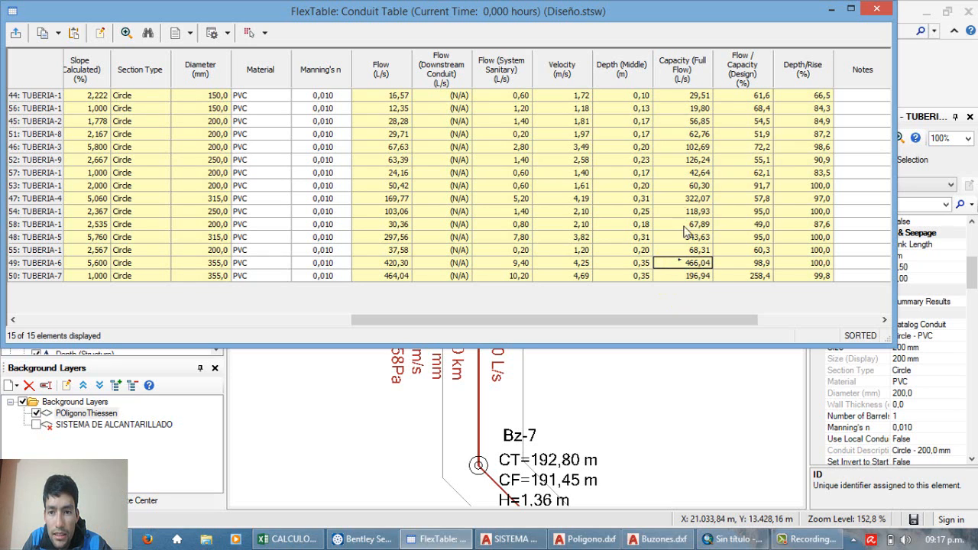
{"action": "left_click", "coordinate": [686, 199]}
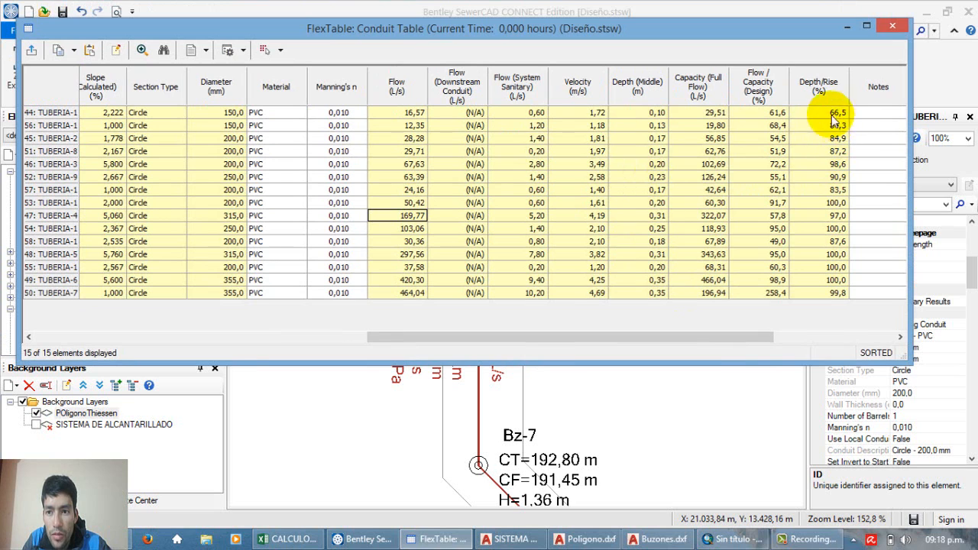
{"action": "left_click_drag", "start_coordinate": [812, 114], "coordinate": [816, 315]}
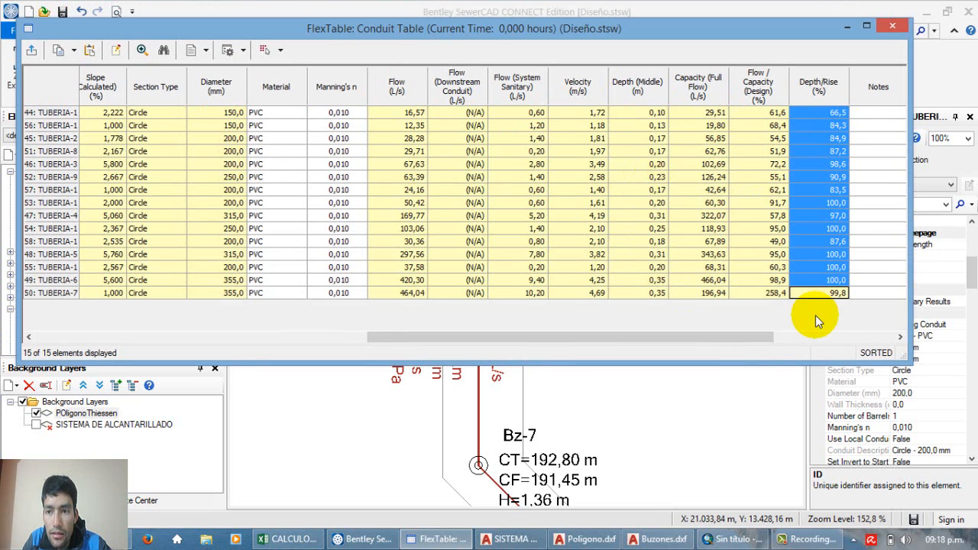
Step: Close the conduit FlexTable and open the Conduit Catalog
{"action": "left_click", "coordinate": [893, 26]}
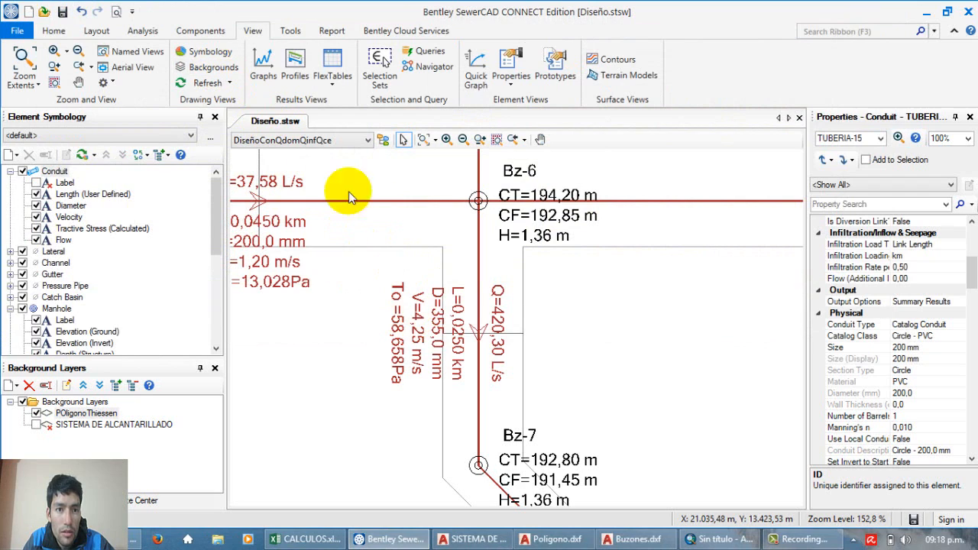
{"action": "left_click", "coordinate": [198, 32]}
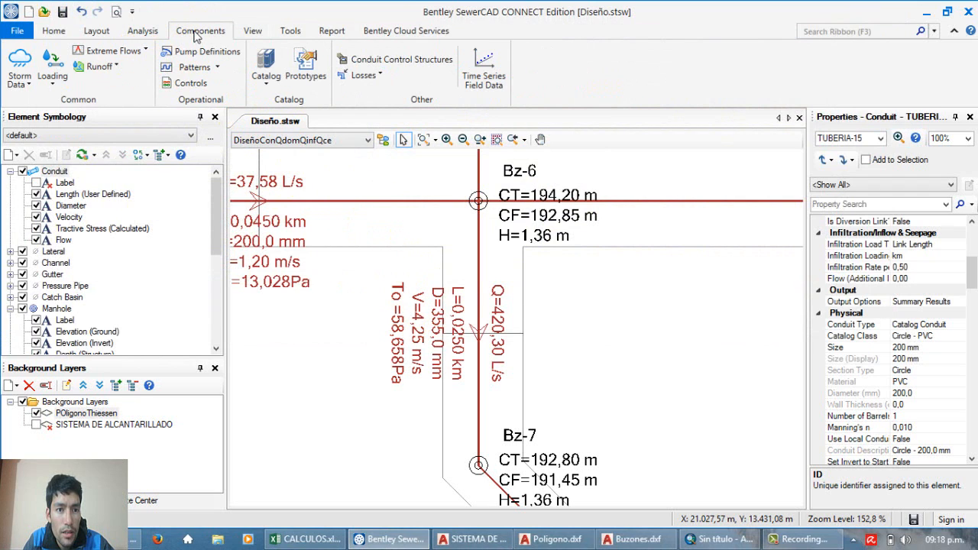
{"action": "left_click", "coordinate": [266, 72]}
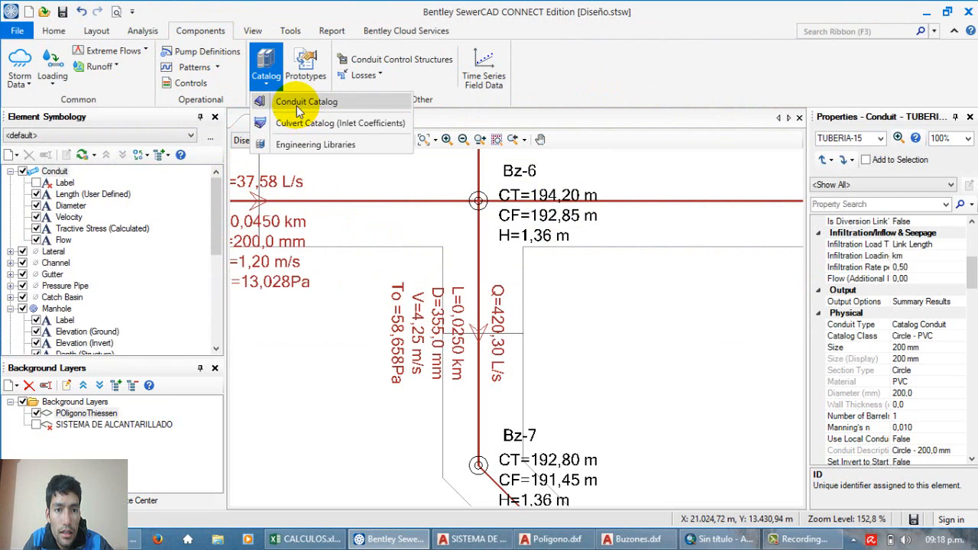
{"action": "left_click", "coordinate": [298, 107]}
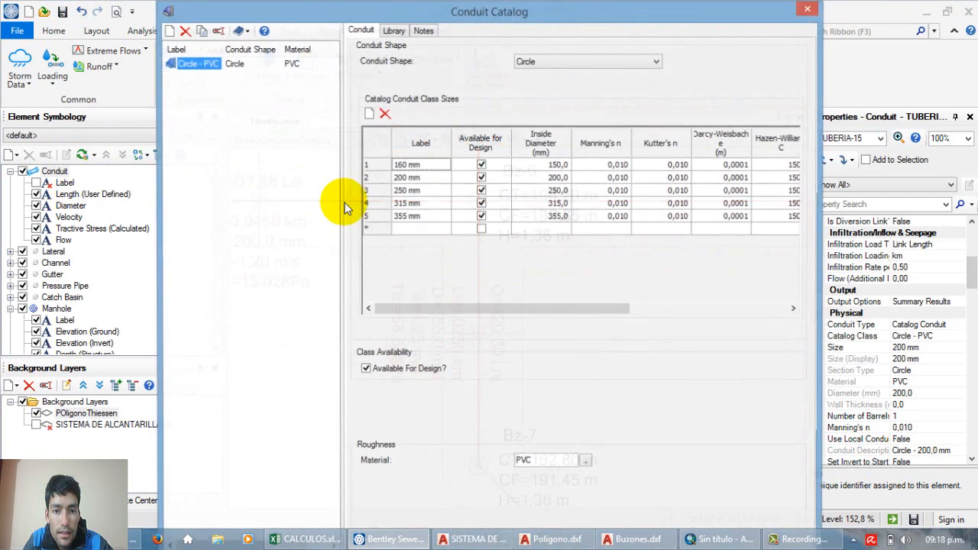
Step: Add a size labelled 400 mm to the Circle - PVC conduit class
{"action": "left_click", "coordinate": [415, 231]}
{"action": "left_click", "coordinate": [421, 236]}
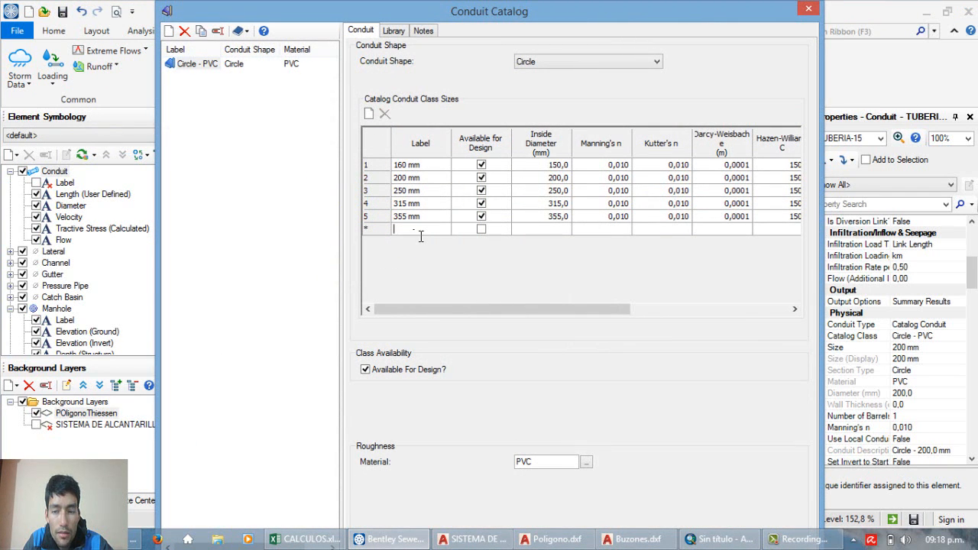
{"action": "left_click", "coordinate": [420, 237]}
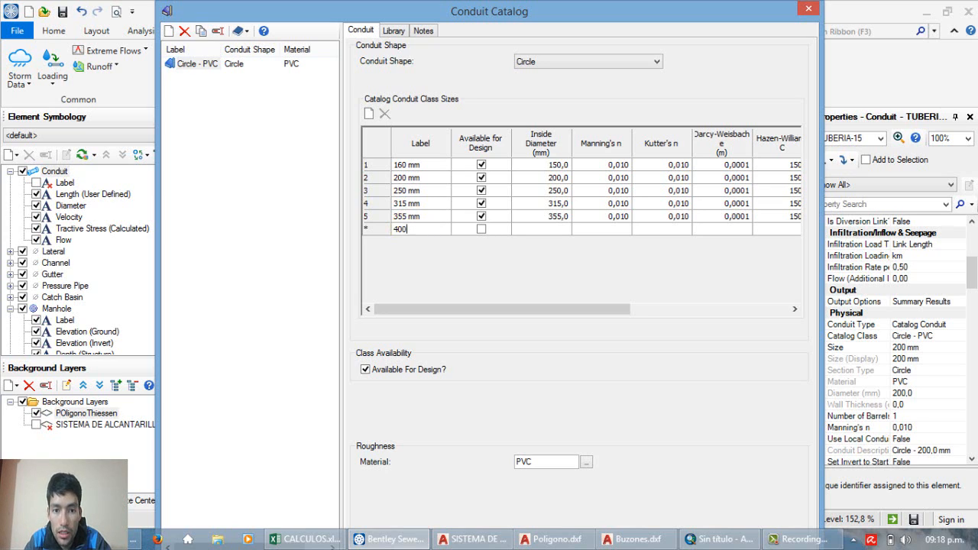
{"action": "left_click", "coordinate": [434, 215]}
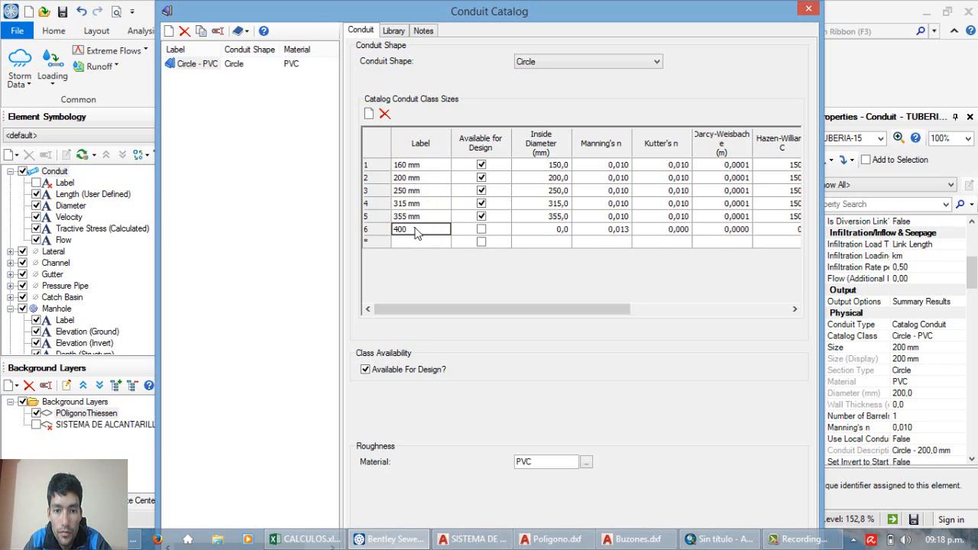
{"action": "left_click", "coordinate": [420, 232]}
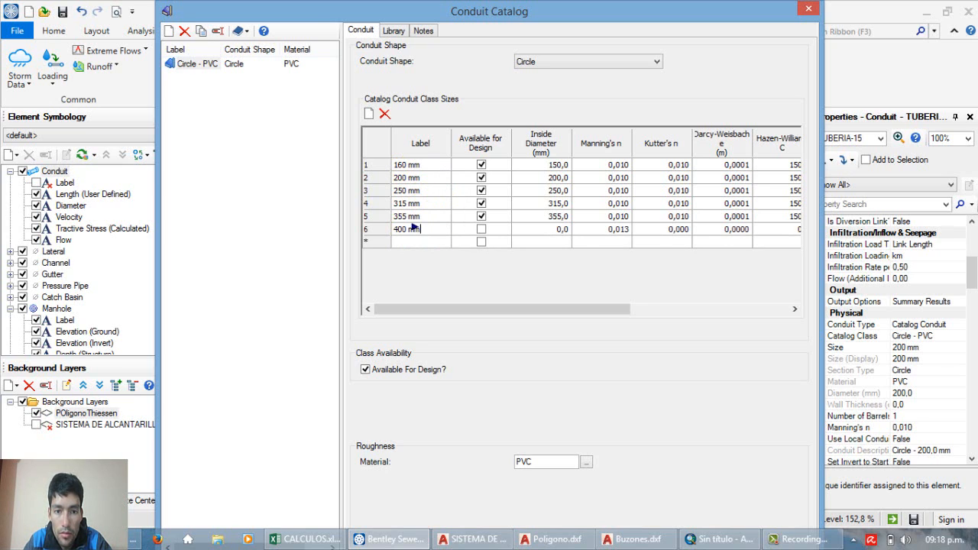
Step: Add a size labelled 450 mm to the Circle - PVC conduit class
{"action": "left_click", "coordinate": [417, 243]}
{"action": "left_click", "coordinate": [421, 250]}
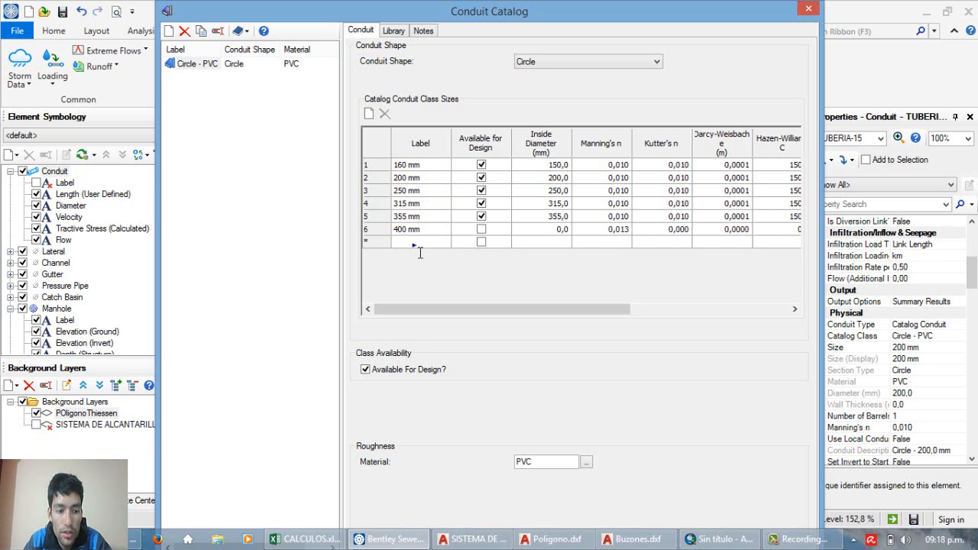
{"action": "type", "text": "450"}
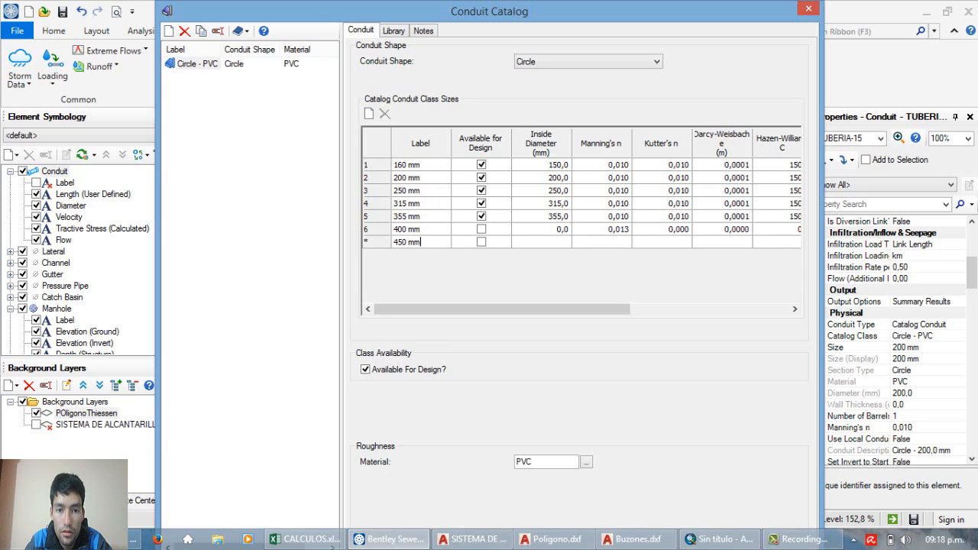
{"action": "left_click", "coordinate": [369, 118]}
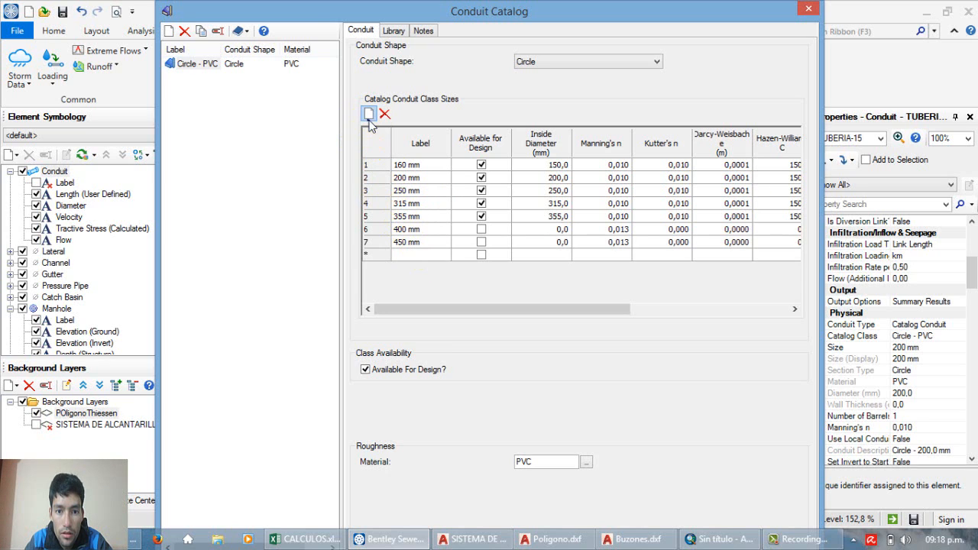
{"action": "left_click", "coordinate": [430, 253]}
{"action": "left_click", "coordinate": [423, 246]}
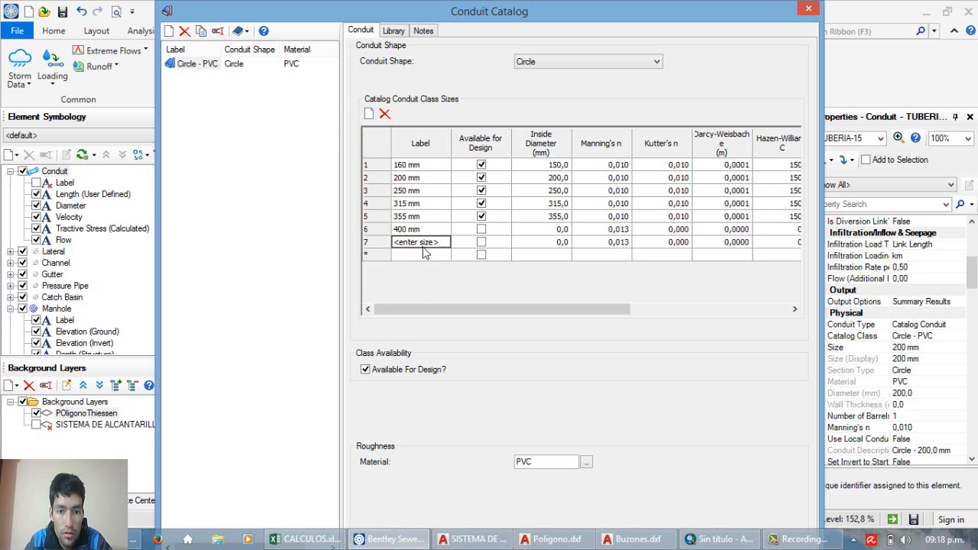
{"action": "left_click", "coordinate": [423, 246]}
{"action": "type", "text": "45"}
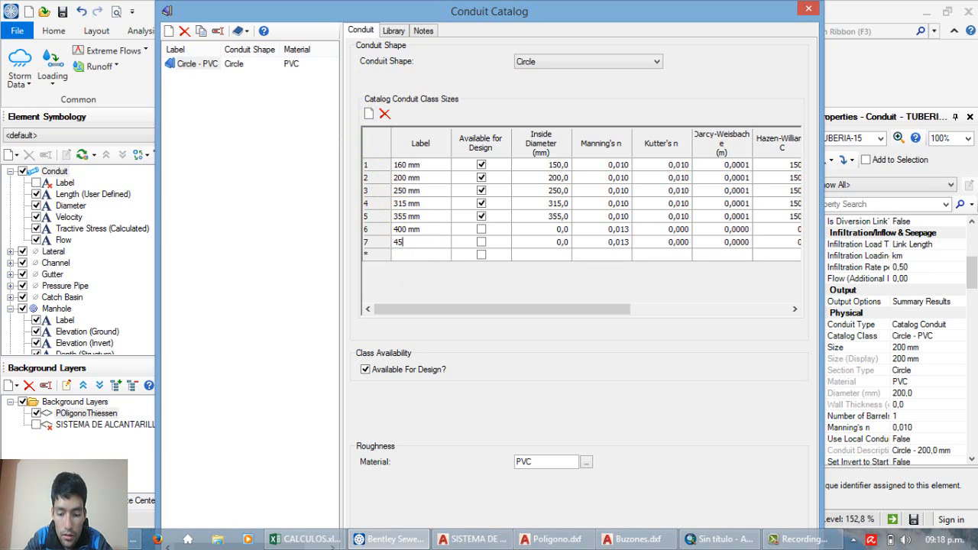
{"action": "type", "text": "0 mm"}
Step: Add a size labelled 600 mm to the Circle - PVC conduit class
{"action": "left_click", "coordinate": [423, 253]}
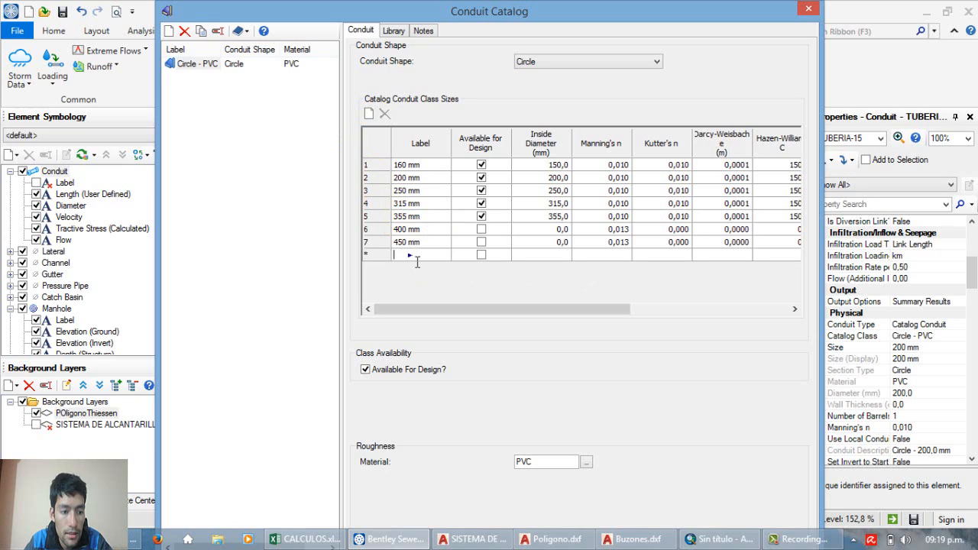
{"action": "left_click", "coordinate": [418, 263]}
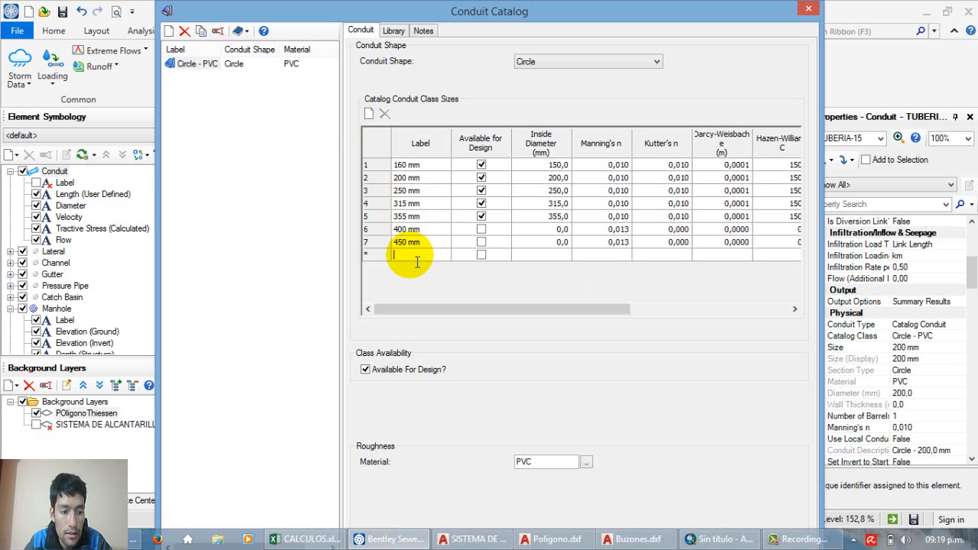
{"action": "type", "text": "6"}
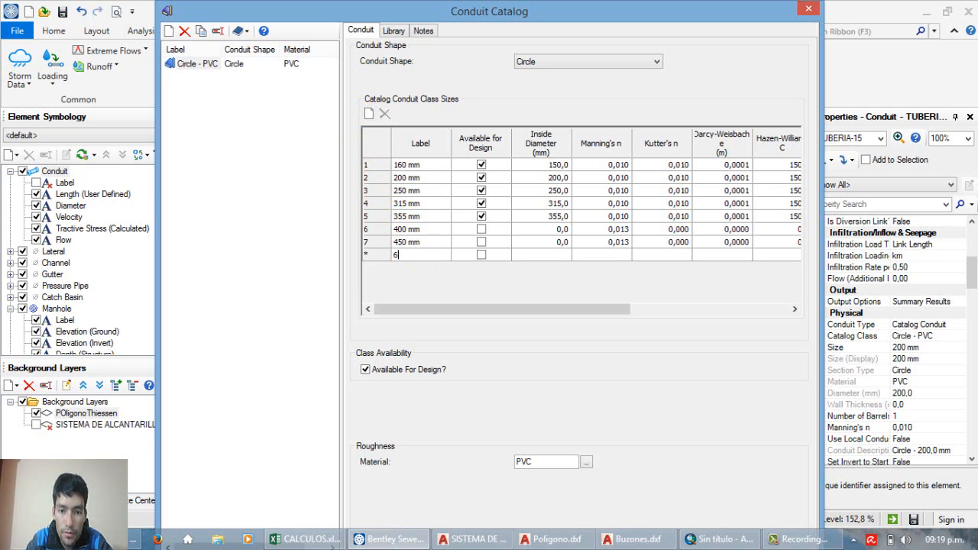
{"action": "type", "text": "00 mm"}
{"action": "left_click", "coordinate": [420, 233]}
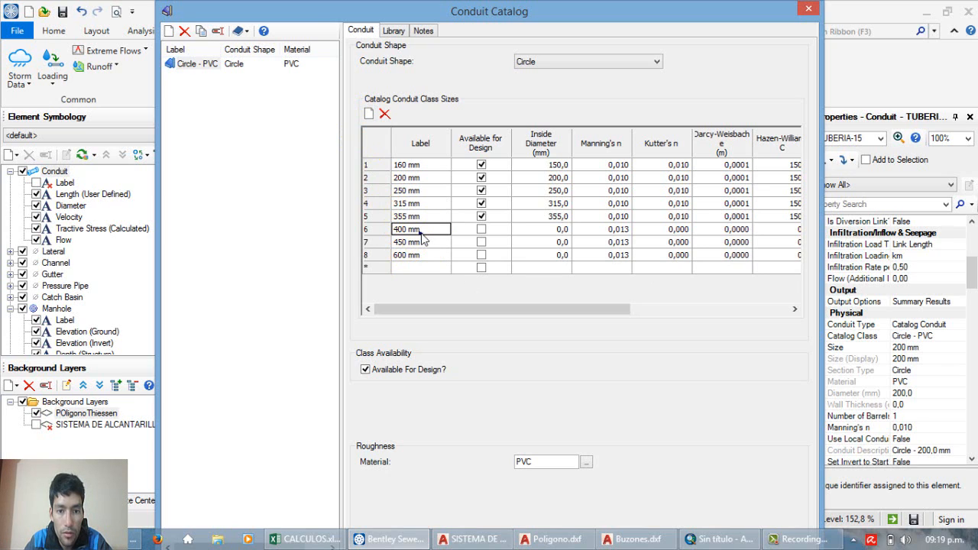
{"action": "left_click", "coordinate": [423, 237]}
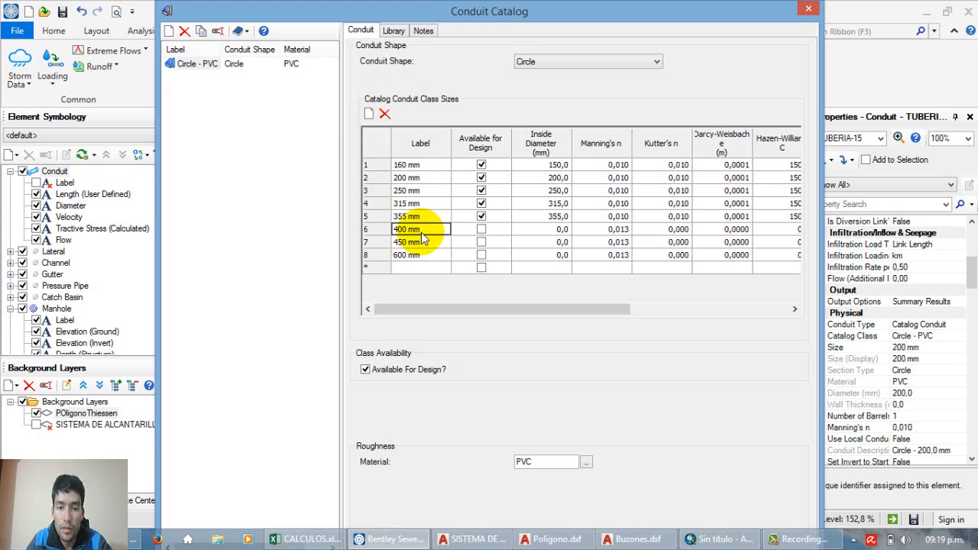
Step: Make the 400 mm, 450 mm and 600 mm sizes available for design
{"action": "left_click", "coordinate": [481, 229]}
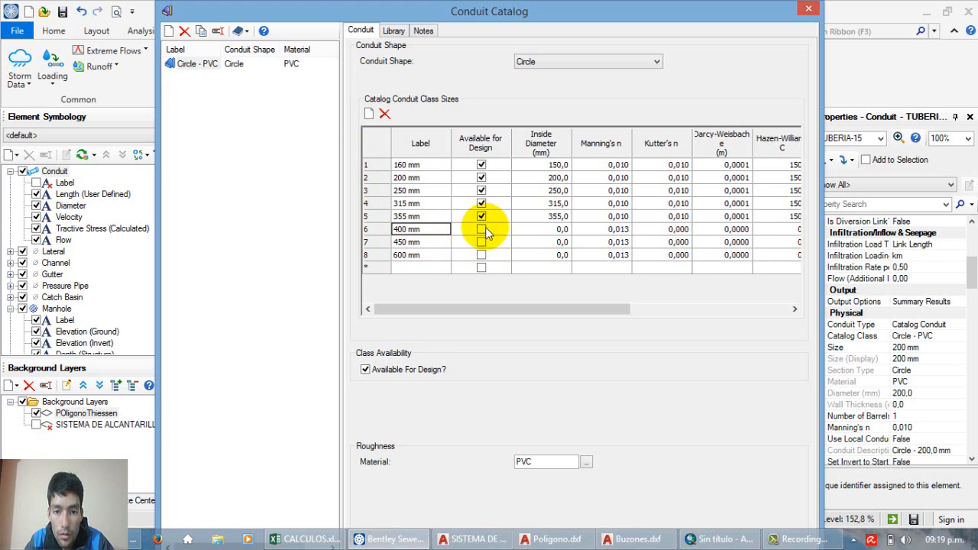
{"action": "left_click", "coordinate": [482, 243]}
{"action": "left_click", "coordinate": [482, 255]}
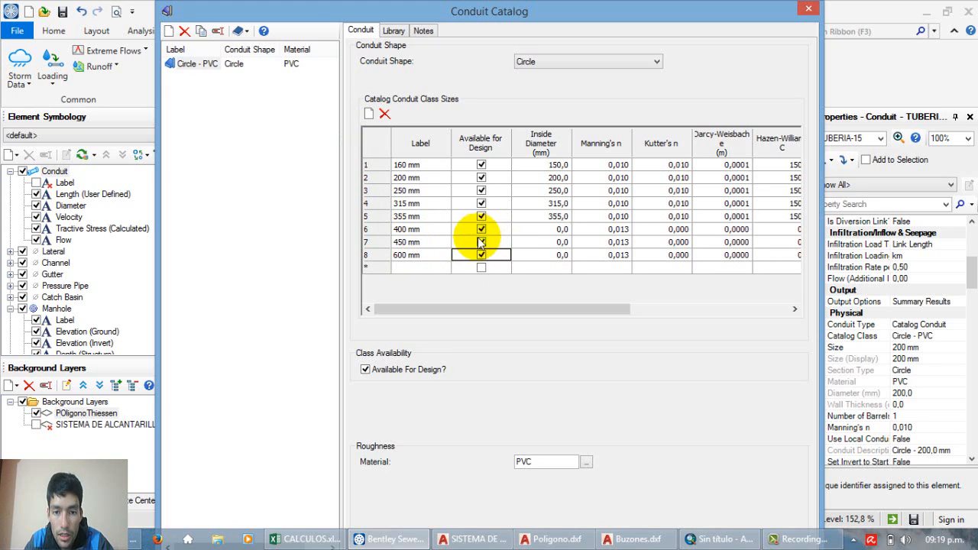
Step: Set the inside diameters of the three new sizes to 400, 450 and 600 mm and close the Conduit Catalog
{"action": "left_click", "coordinate": [552, 243]}
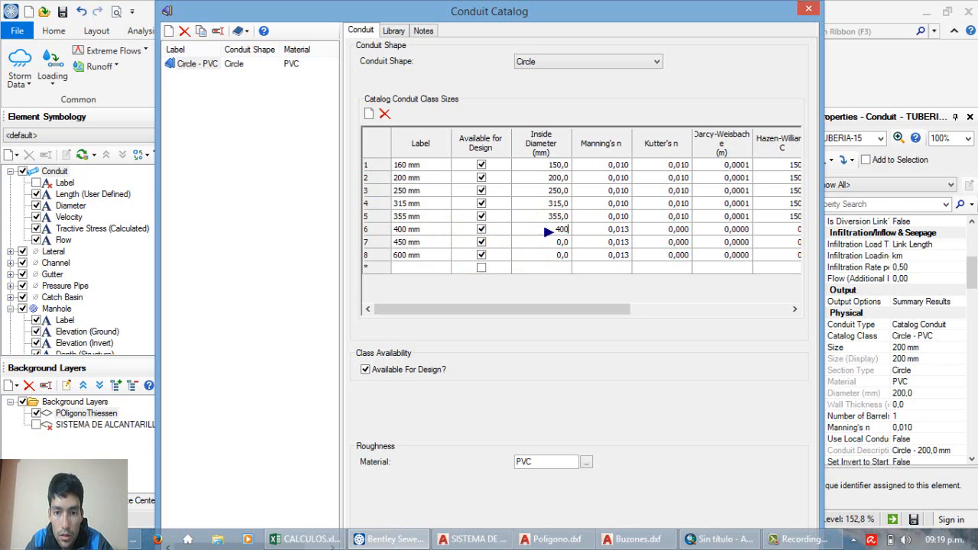
{"action": "type", "text": "400"}
{"action": "left_click", "coordinate": [548, 243]}
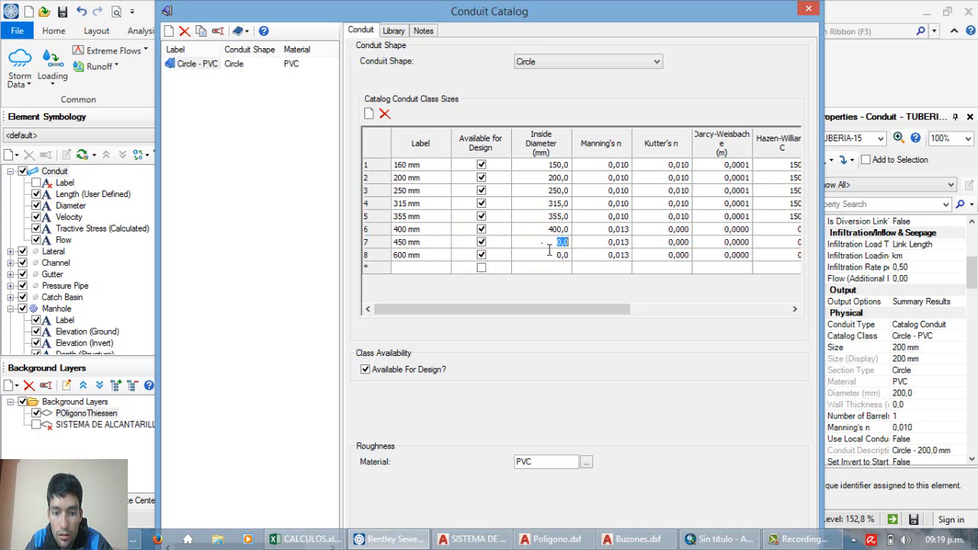
{"action": "left_click", "coordinate": [549, 255]}
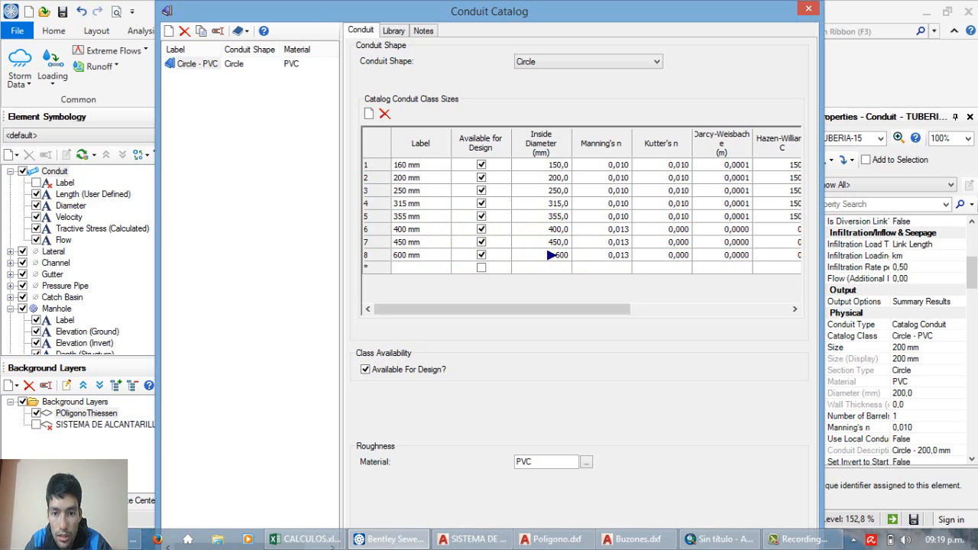
{"action": "left_click", "coordinate": [538, 220]}
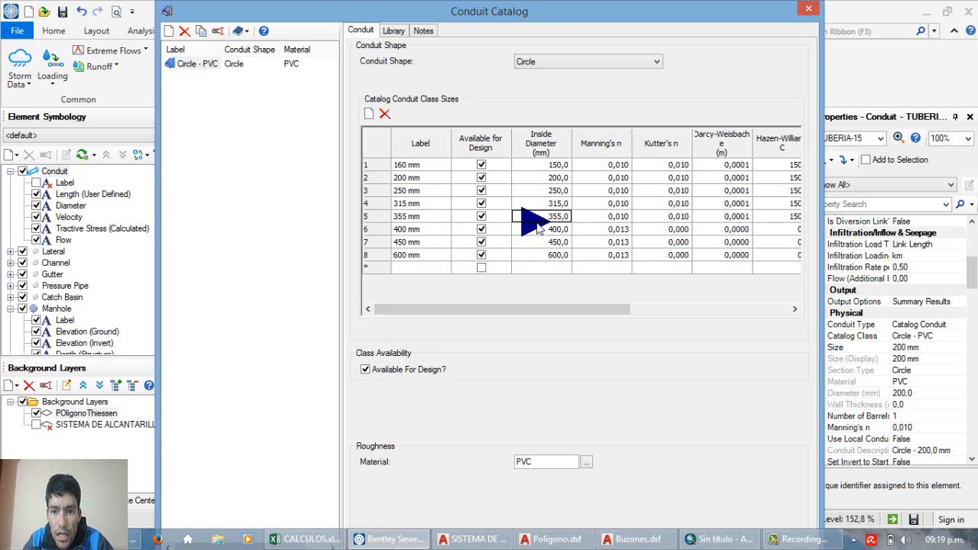
{"action": "left_click", "coordinate": [811, 9]}
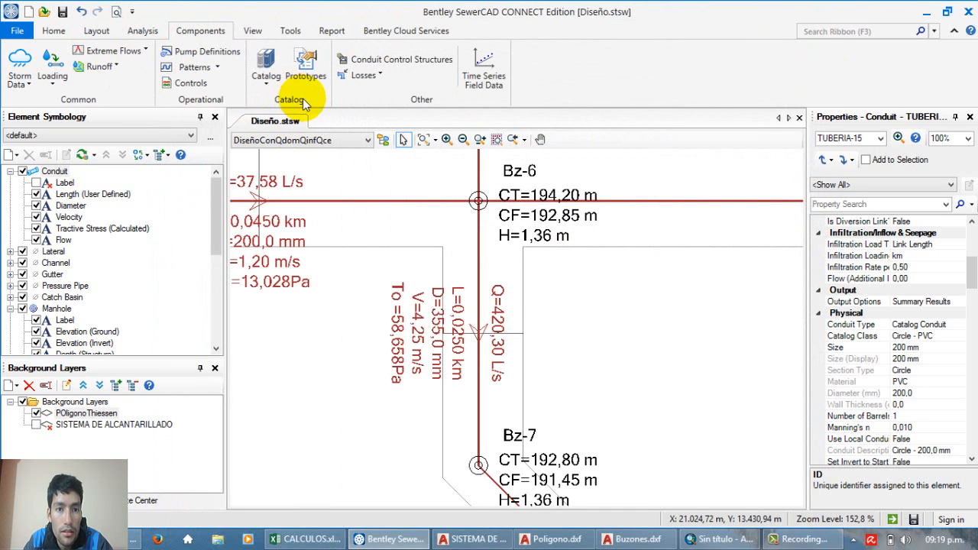
Step: Set the maximum rise for the gravity pipe section size to 600 mm in the default design constraints and close them
{"action": "left_click", "coordinate": [140, 32]}
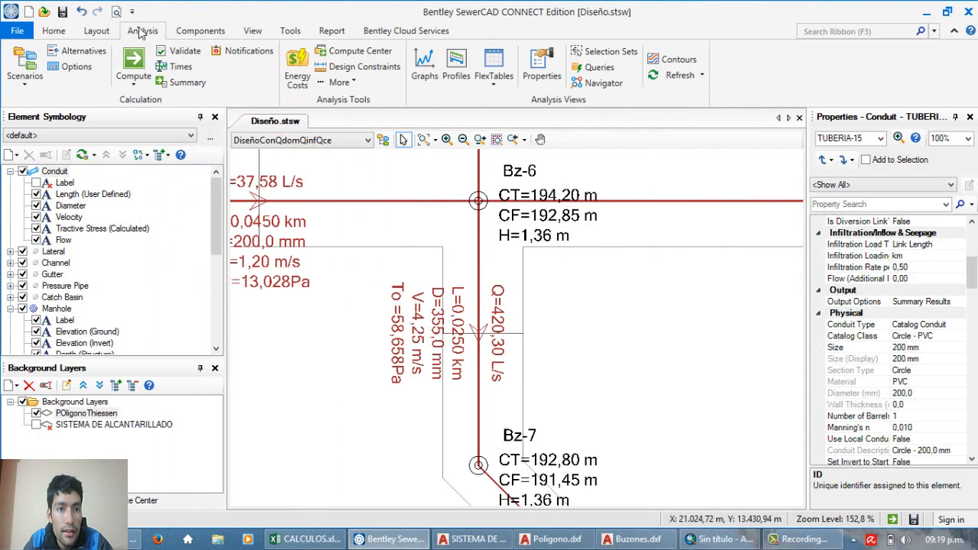
{"action": "left_click", "coordinate": [193, 35]}
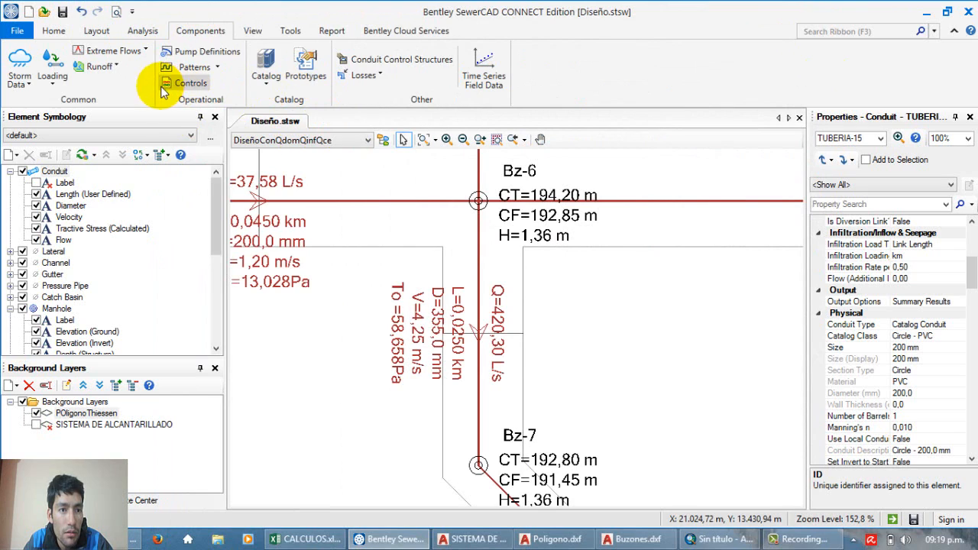
{"action": "left_click", "coordinate": [147, 32]}
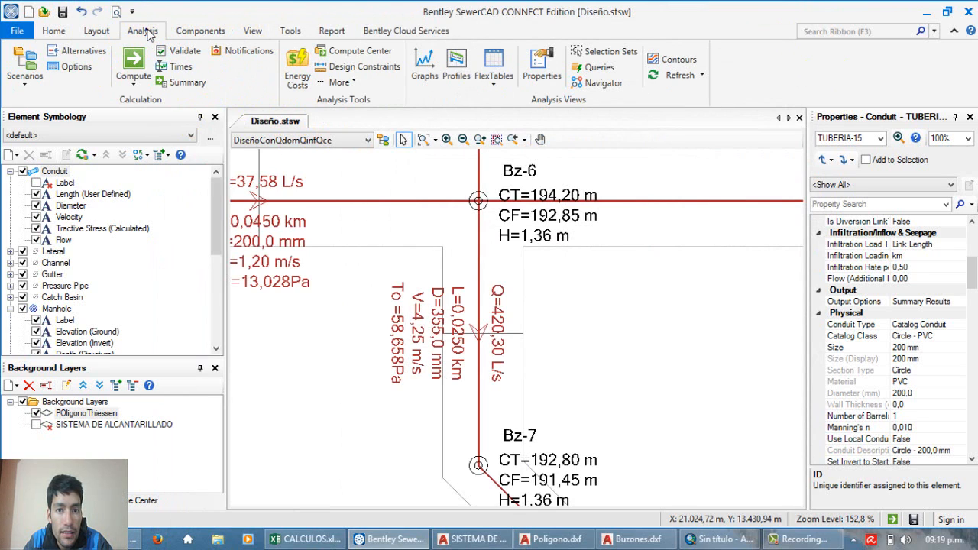
{"action": "left_click", "coordinate": [370, 67]}
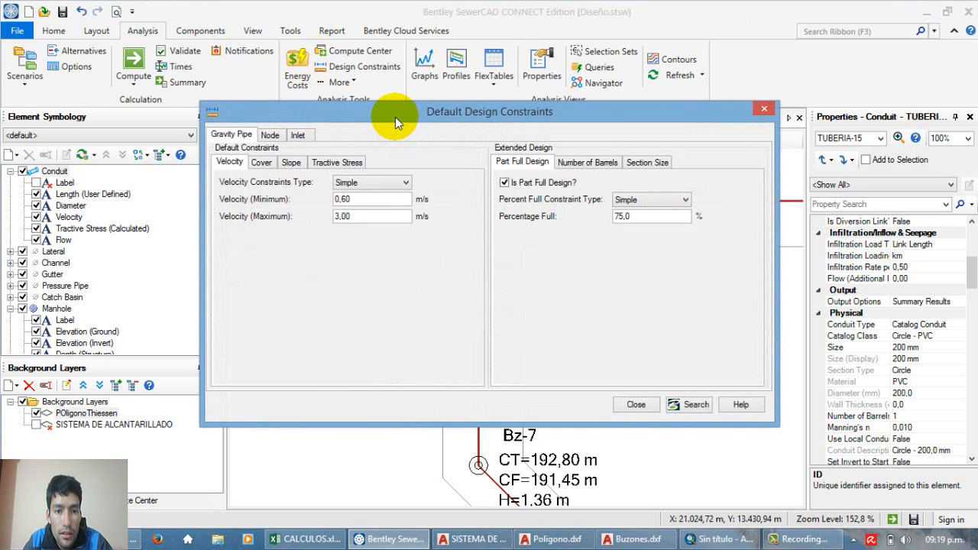
{"action": "left_click_drag", "start_coordinate": [396, 117], "coordinate": [395, 127]}
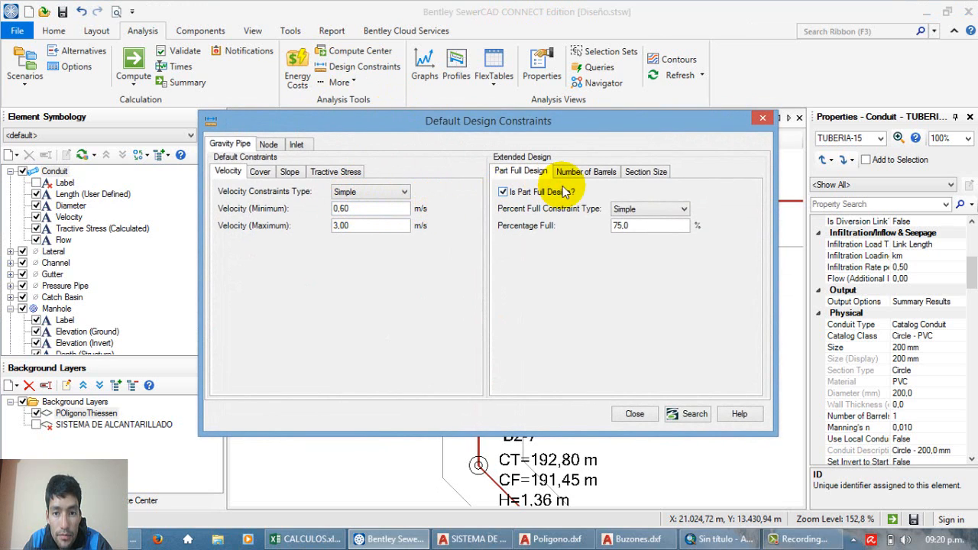
{"action": "left_click", "coordinate": [653, 173]}
{"action": "double_click", "coordinate": [650, 212]}
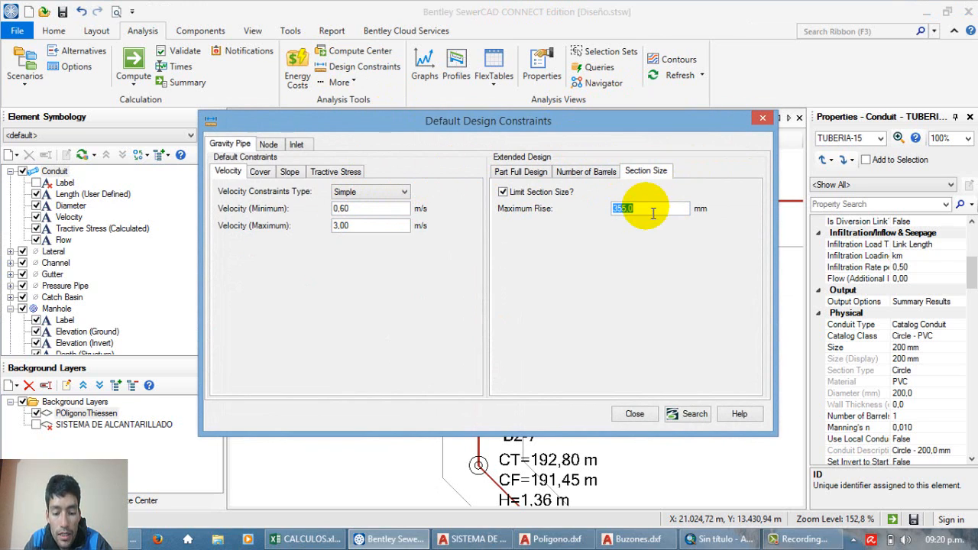
{"action": "type", "text": "600"}
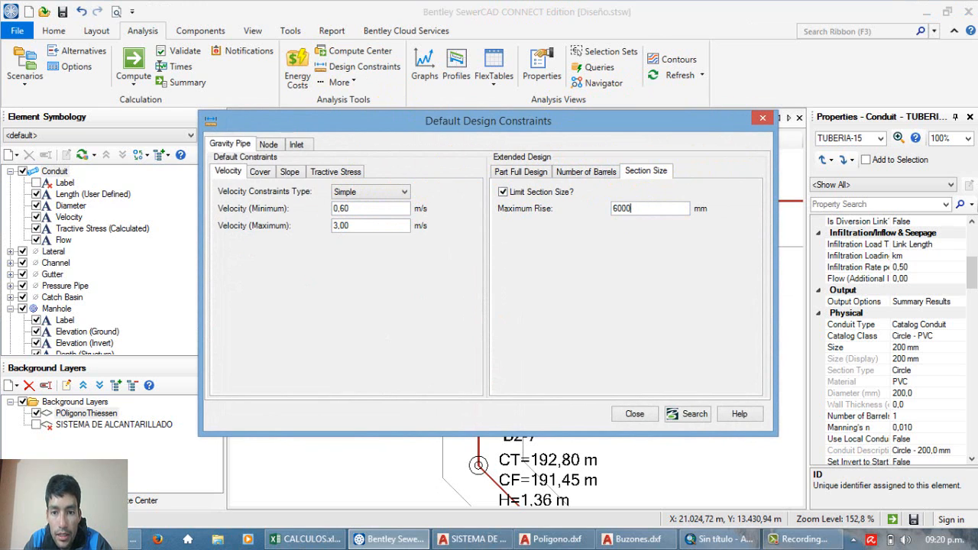
{"action": "left_click", "coordinate": [585, 172]}
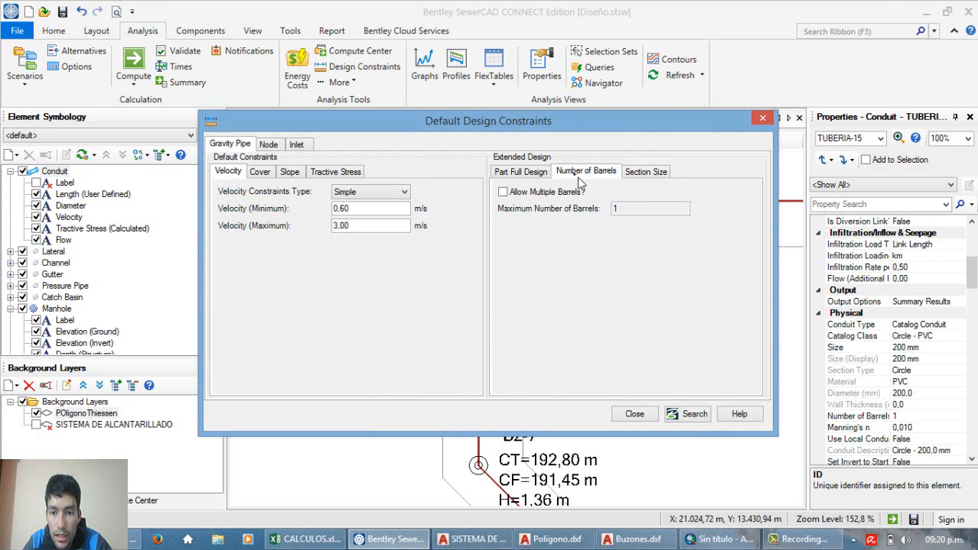
{"action": "left_click", "coordinate": [645, 172]}
{"action": "left_click", "coordinate": [636, 415]}
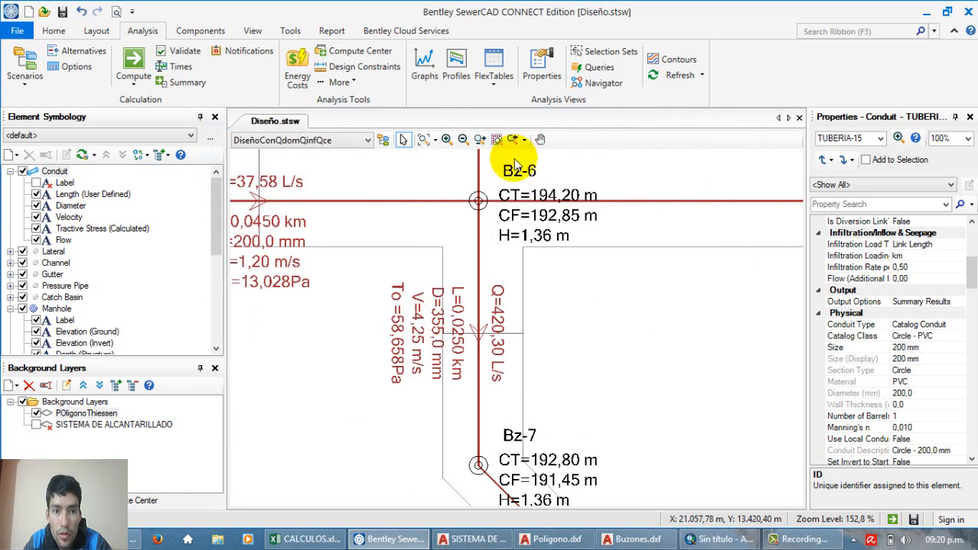
Step: Compute the DiseñoConQdomQinfQce design without creating a new physical alternative and close the user notifications
{"action": "left_click", "coordinate": [145, 55]}
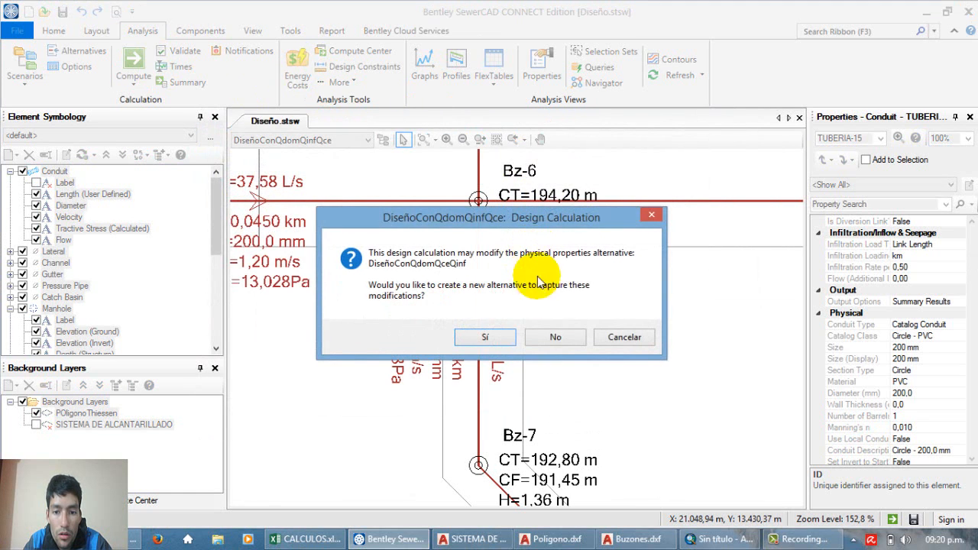
{"action": "left_click", "coordinate": [566, 337]}
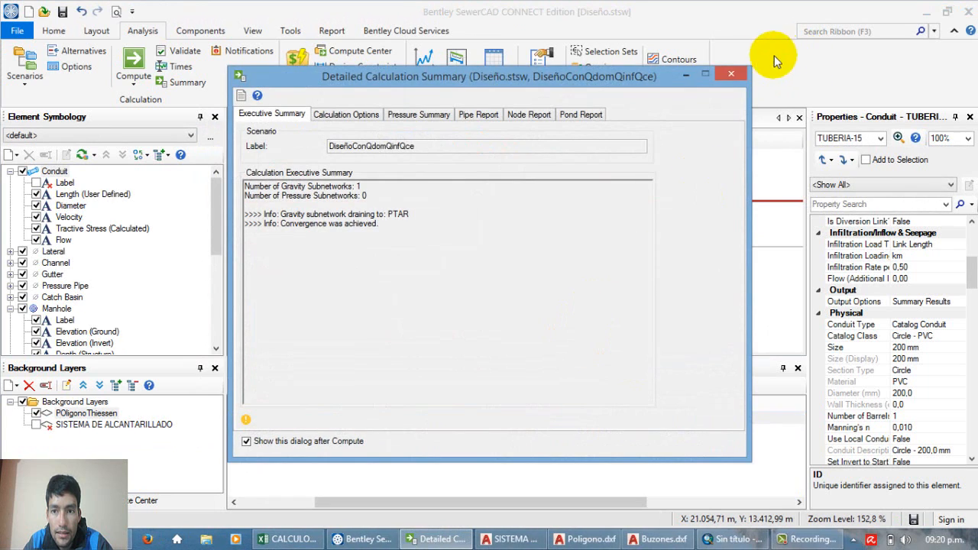
{"action": "left_click", "coordinate": [740, 81]}
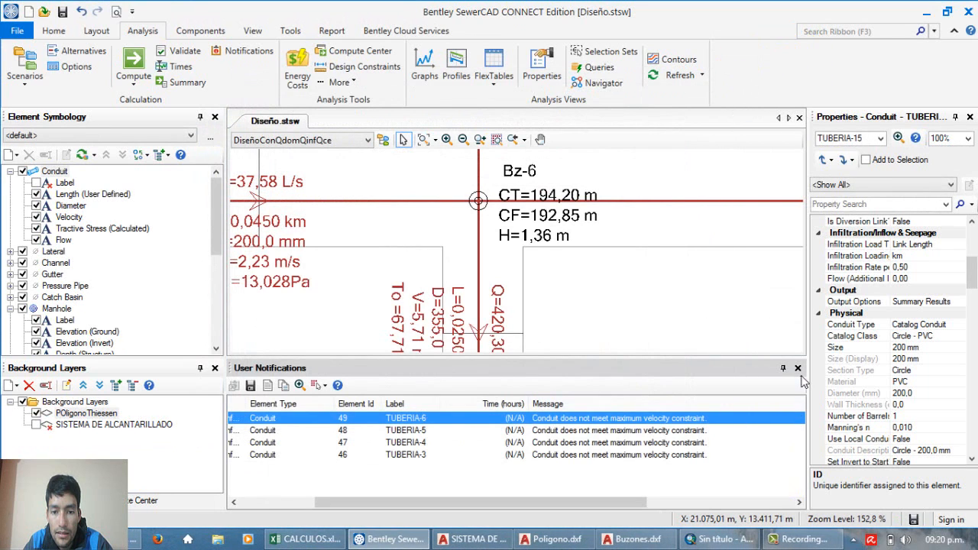
{"action": "left_click", "coordinate": [798, 369]}
Step: Examine the designed diameter, flow, velocity and tractive stress of the final conduit between Bz-7 and PTAR
{"action": "left_click", "coordinate": [638, 306]}
{"action": "scroll", "coordinate": [531, 459], "scroll_direction": "down", "scroll_amount": 3}
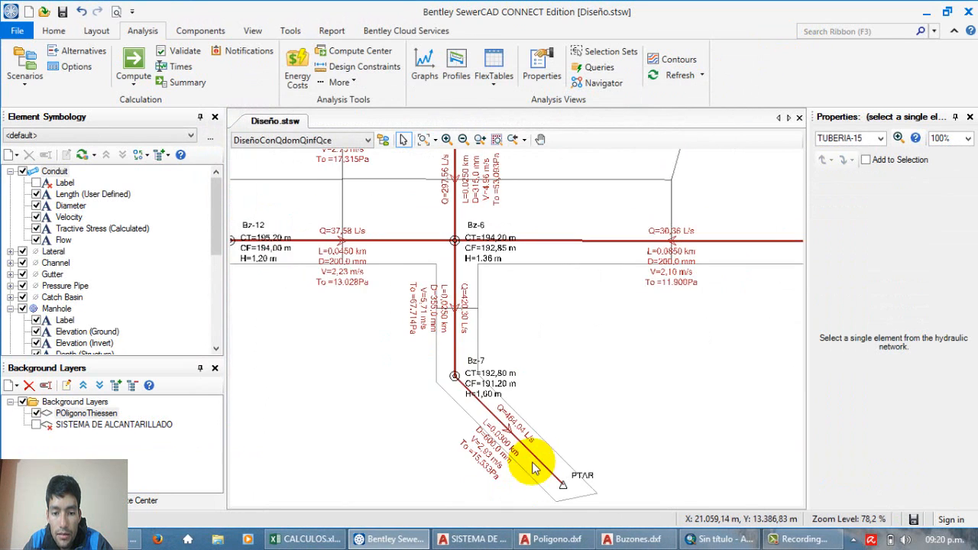
{"action": "scroll", "coordinate": [524, 457], "scroll_direction": "up", "scroll_amount": 4}
{"action": "scroll", "coordinate": [524, 428], "scroll_direction": "up", "scroll_amount": 1}
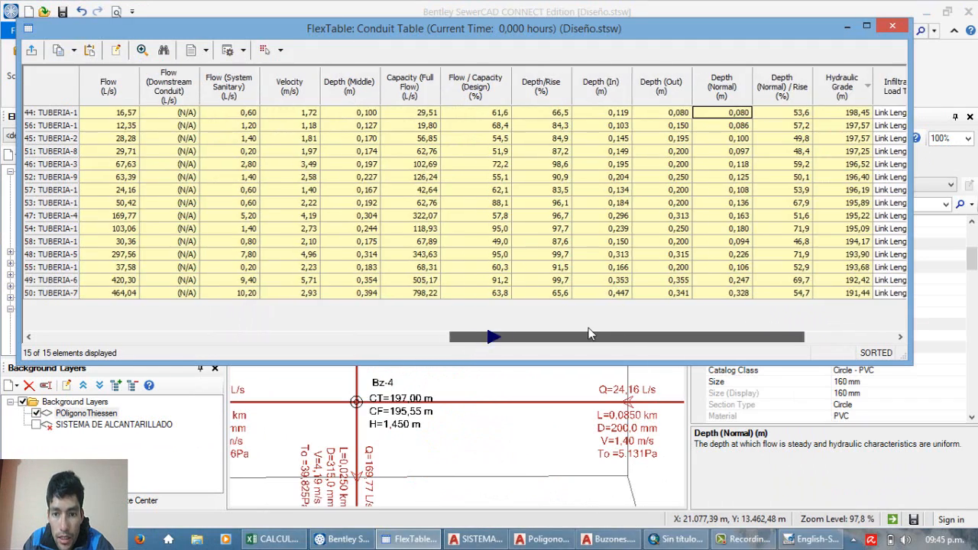
{"action": "left_click_drag", "start_coordinate": [535, 336], "coordinate": [482, 337]}
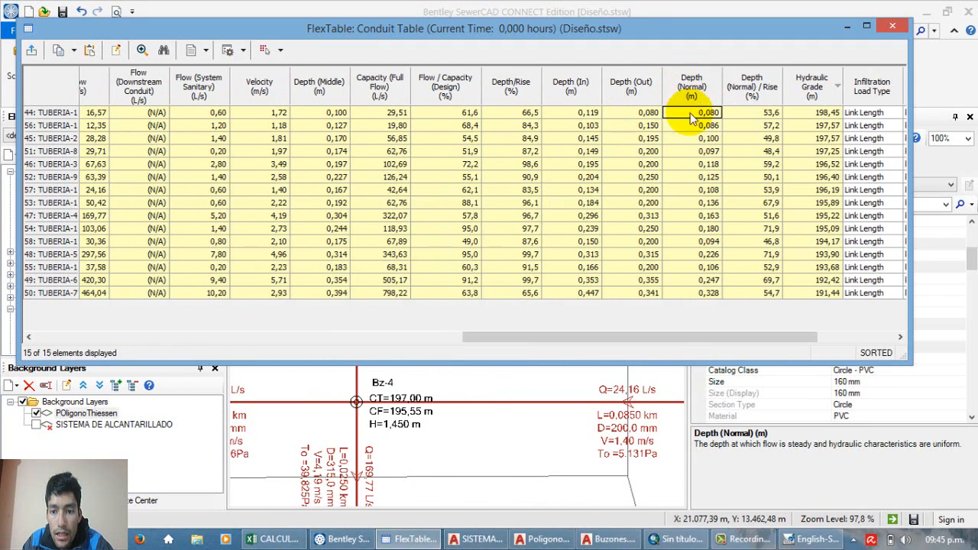
Step: Compare the Depth/Rise and Depth (Normal)/Rise columns for all conduits in the Conduit Table
{"action": "left_click_drag", "start_coordinate": [662, 343], "coordinate": [626, 353]}
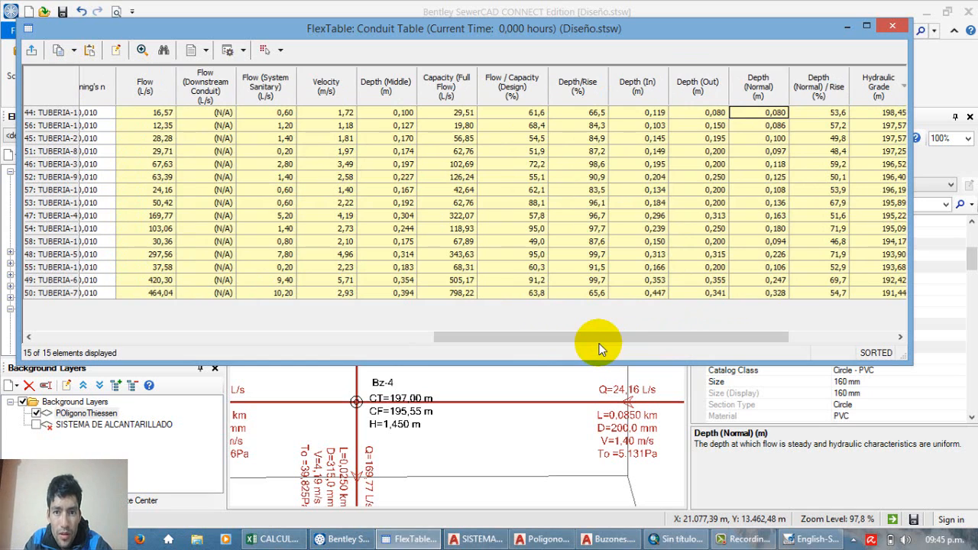
{"action": "left_click", "coordinate": [578, 115]}
{"action": "left_click_drag", "start_coordinate": [580, 120], "coordinate": [585, 295]}
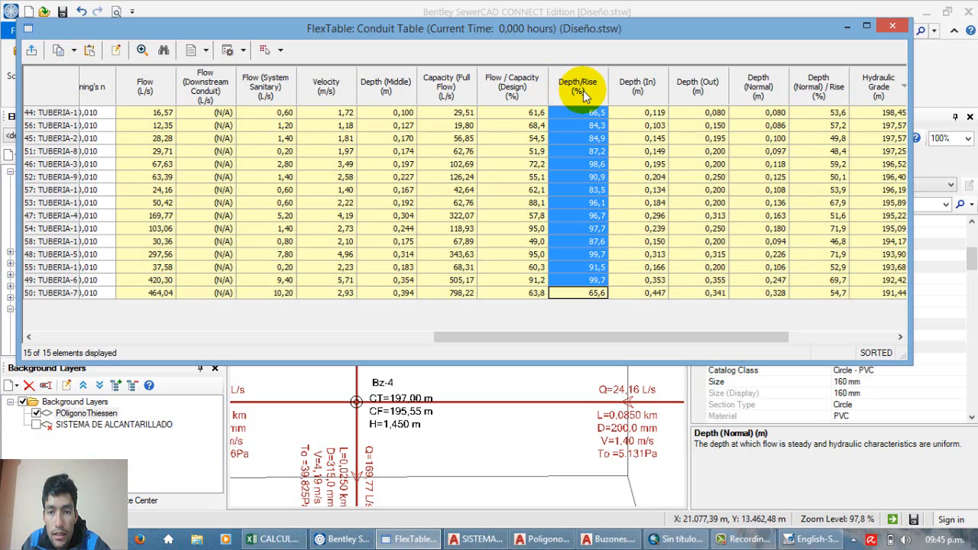
{"action": "left_click_drag", "start_coordinate": [576, 112], "coordinate": [584, 302]}
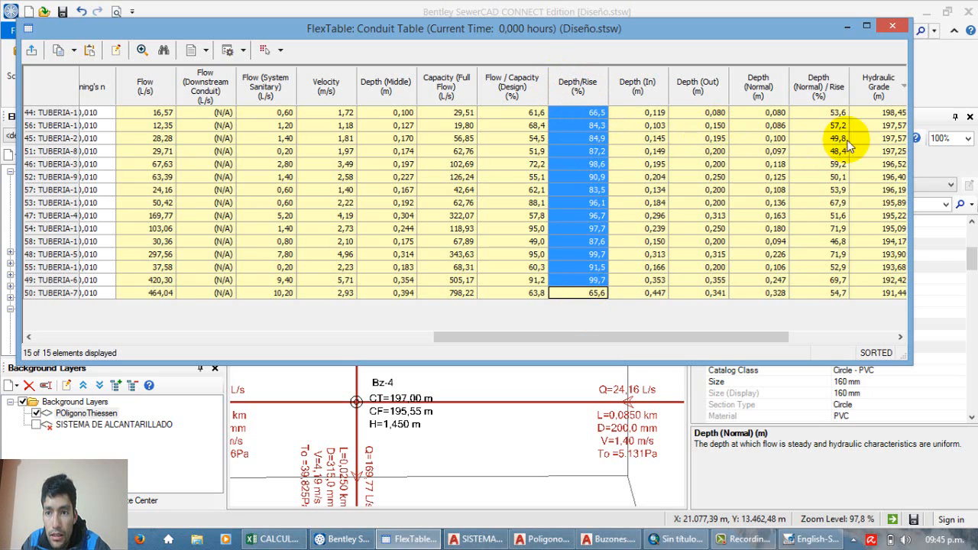
{"action": "left_click", "coordinate": [815, 113]}
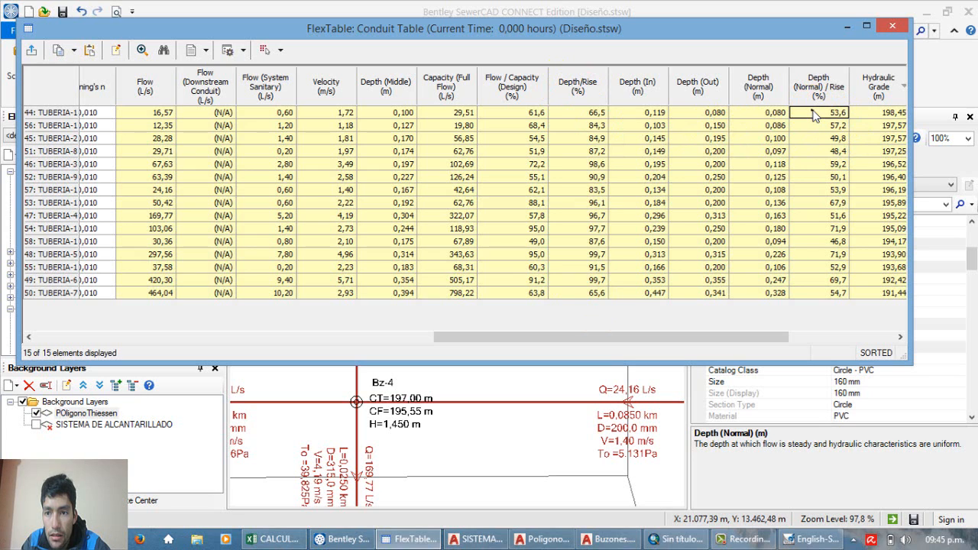
{"action": "left_click_drag", "start_coordinate": [815, 113], "coordinate": [825, 298]}
{"action": "left_click", "coordinate": [825, 298]}
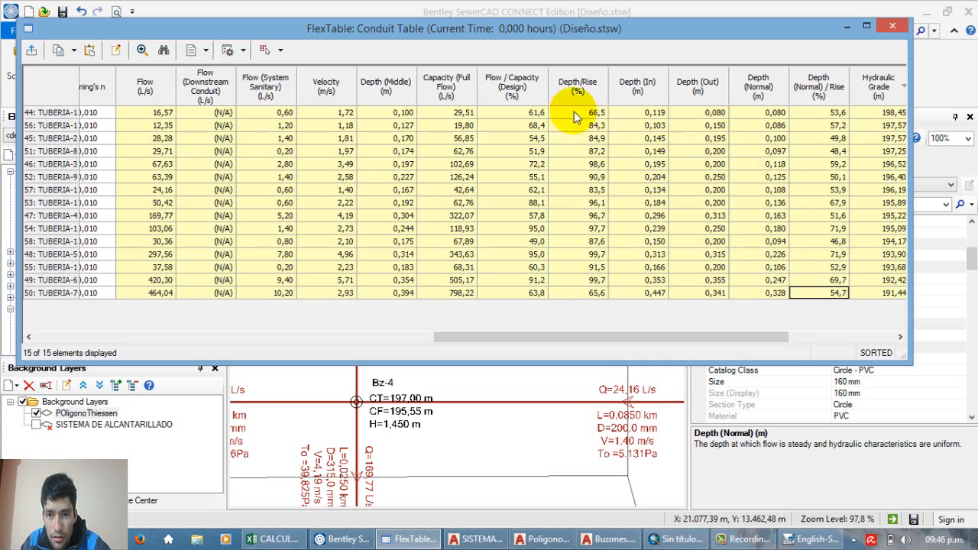
{"action": "left_click_drag", "start_coordinate": [579, 114], "coordinate": [587, 300]}
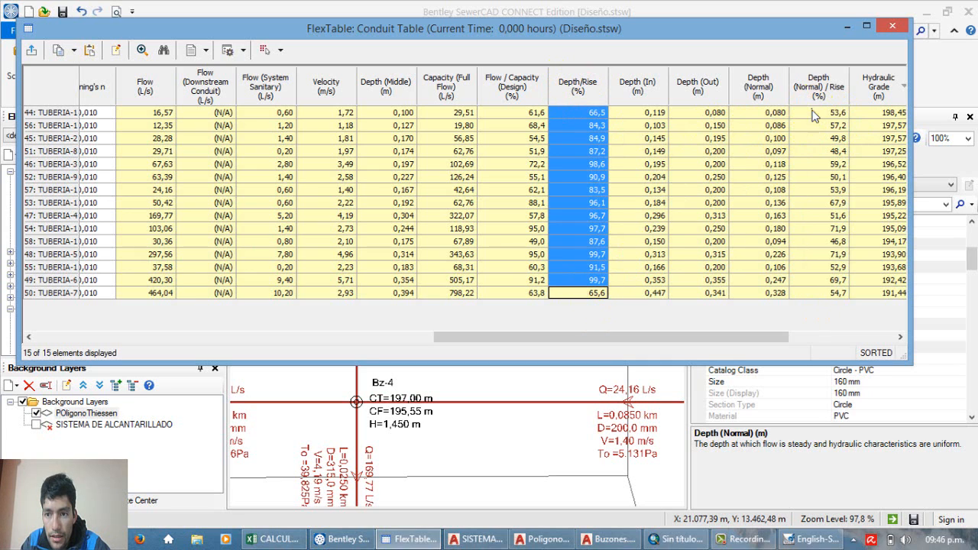
{"action": "left_click_drag", "start_coordinate": [815, 115], "coordinate": [814, 310]}
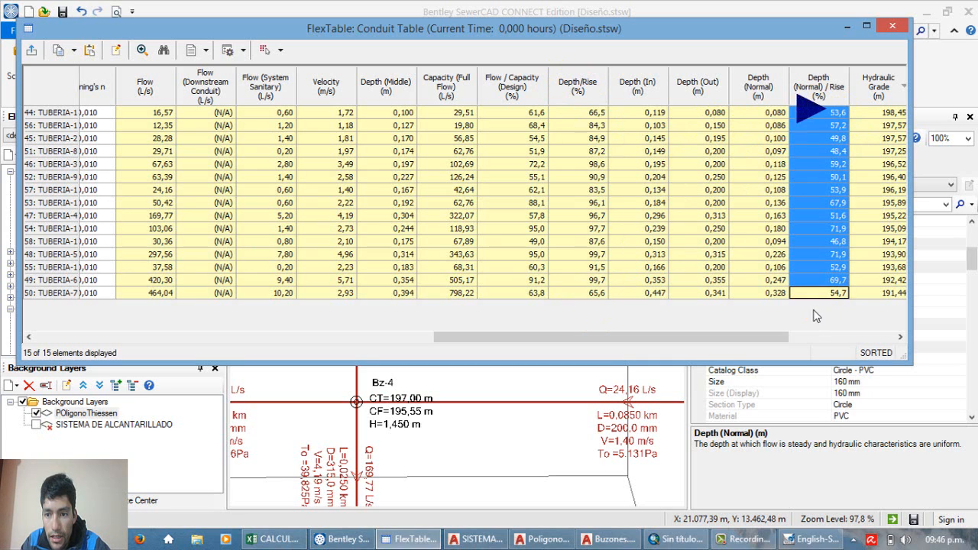
Step: Check the Depth (Normal)/Rise percentages conduit by conduit, from TUBERIA-1 down to TUBERIA-7
{"action": "left_click", "coordinate": [813, 114]}
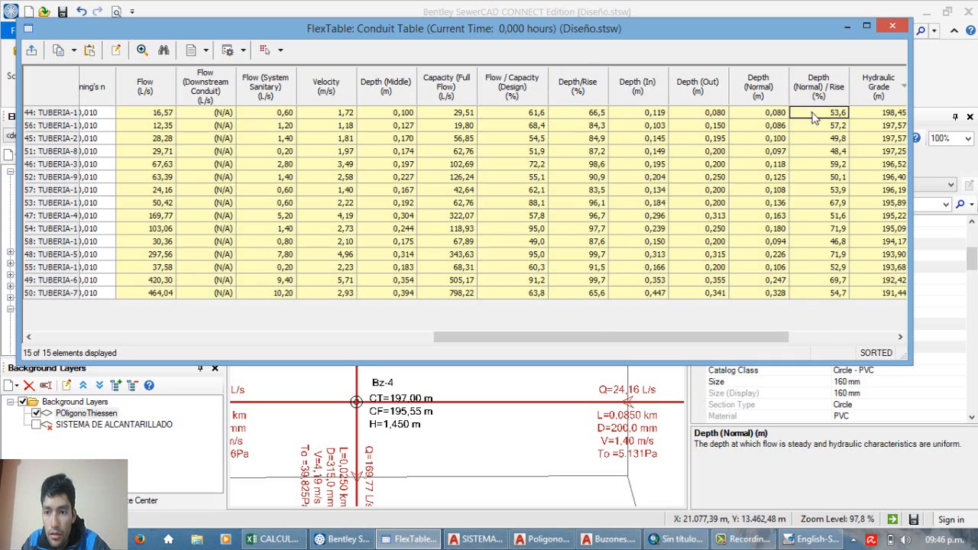
{"action": "left_click", "coordinate": [832, 189]}
{"action": "left_click", "coordinate": [816, 240]}
{"action": "left_click", "coordinate": [818, 229]}
{"action": "left_click", "coordinate": [827, 280]}
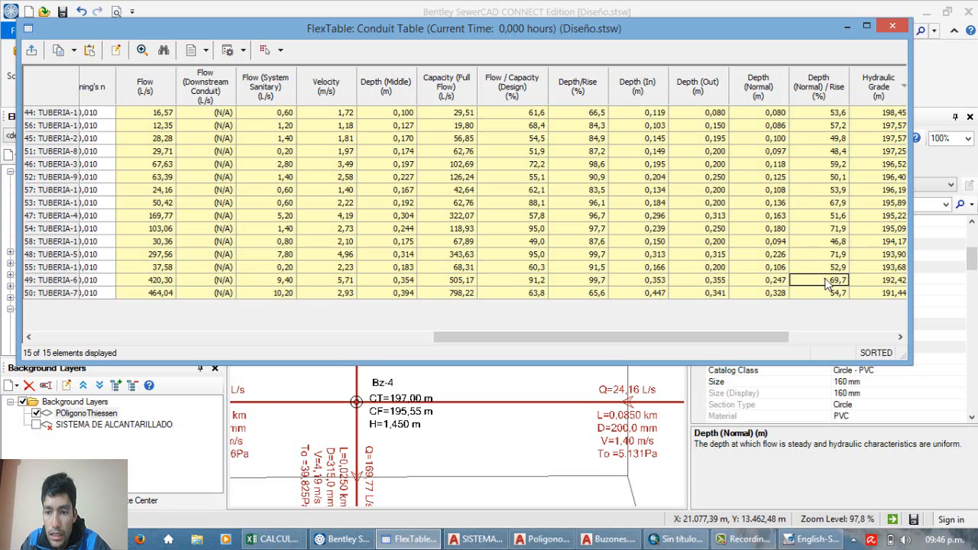
{"action": "left_click", "coordinate": [826, 293]}
{"action": "left_click_drag", "start_coordinate": [819, 170], "coordinate": [815, 299]}
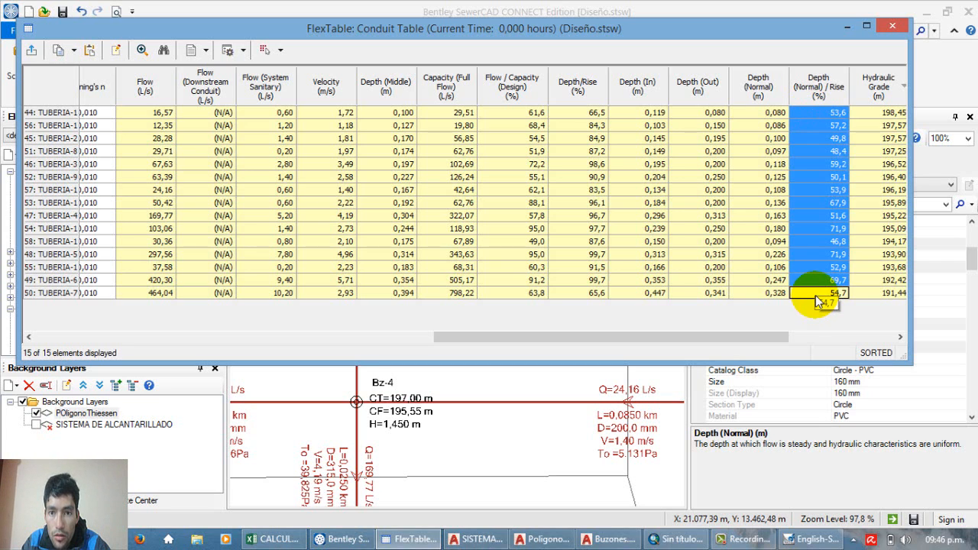
Step: Review the Depth/Rise percentages of all conduits in the table, looking closely at the highest ones
{"action": "left_click_drag", "start_coordinate": [579, 114], "coordinate": [581, 126]}
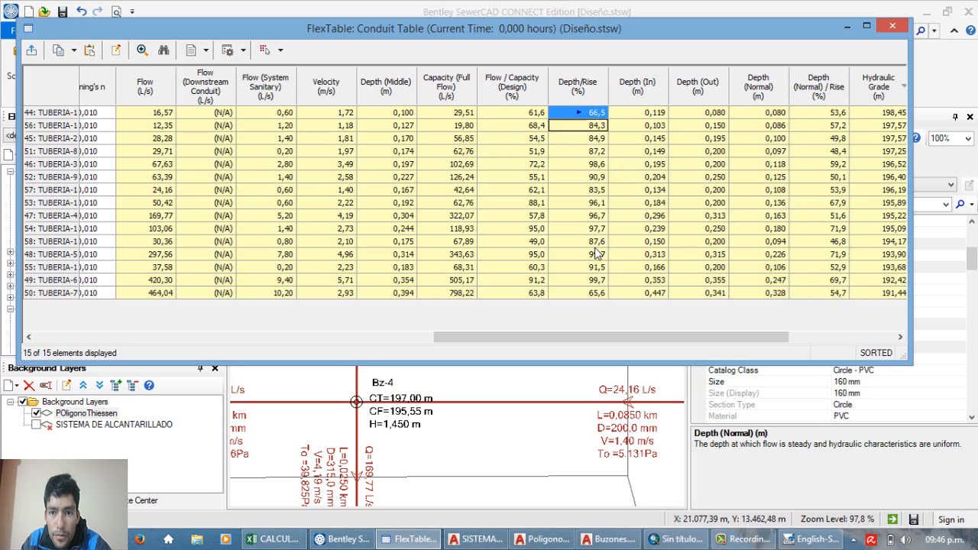
{"action": "left_click_drag", "start_coordinate": [596, 254], "coordinate": [593, 237]}
{"action": "left_click", "coordinate": [594, 157]}
{"action": "left_click", "coordinate": [588, 114]}
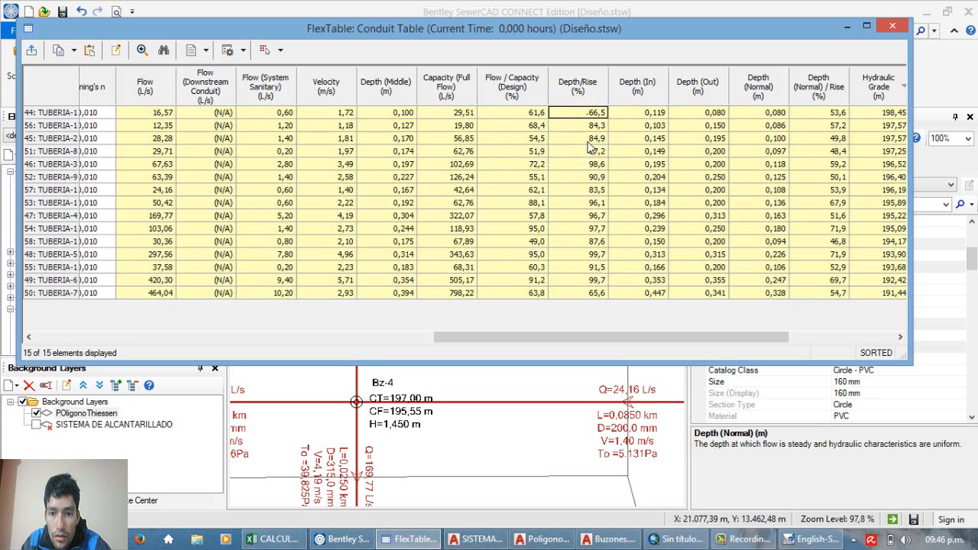
{"action": "left_click_drag", "start_coordinate": [589, 115], "coordinate": [593, 299]}
{"action": "left_click", "coordinate": [596, 299]}
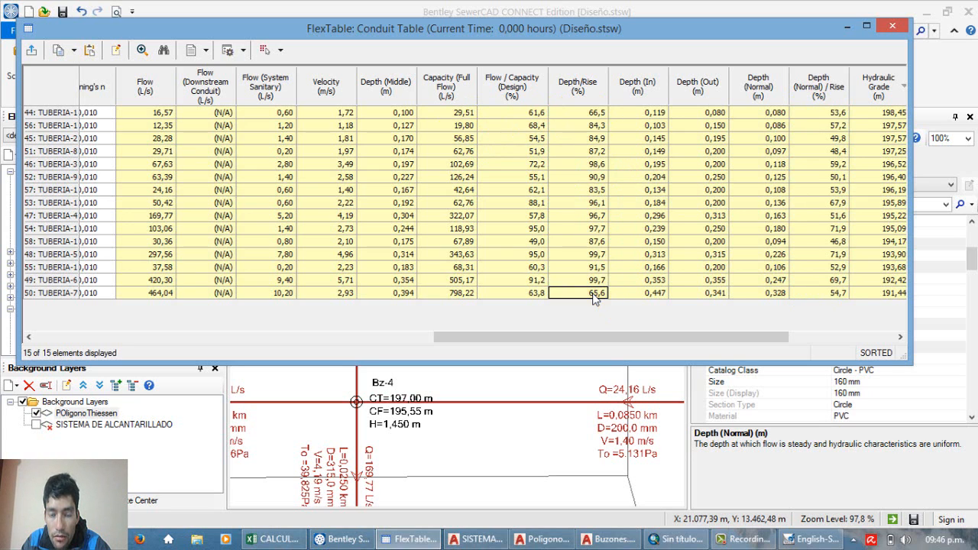
{"action": "left_click", "coordinate": [581, 115]}
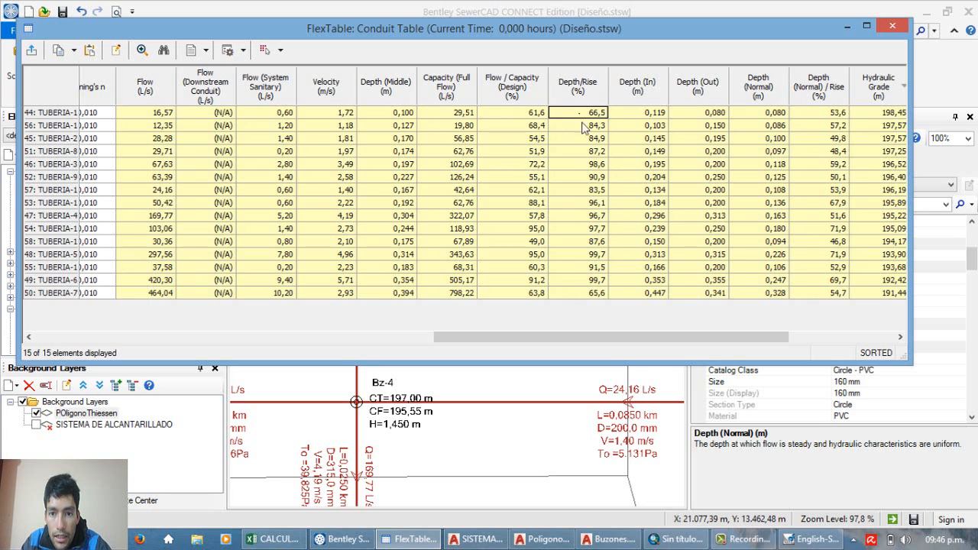
{"action": "left_click_drag", "start_coordinate": [584, 128], "coordinate": [593, 280]}
{"action": "left_click", "coordinate": [594, 229]}
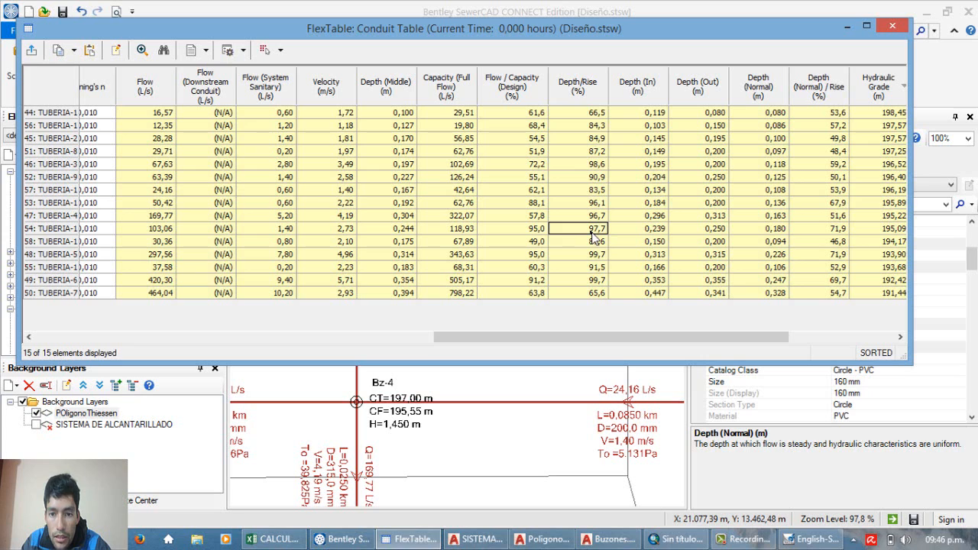
{"action": "left_click", "coordinate": [580, 253]}
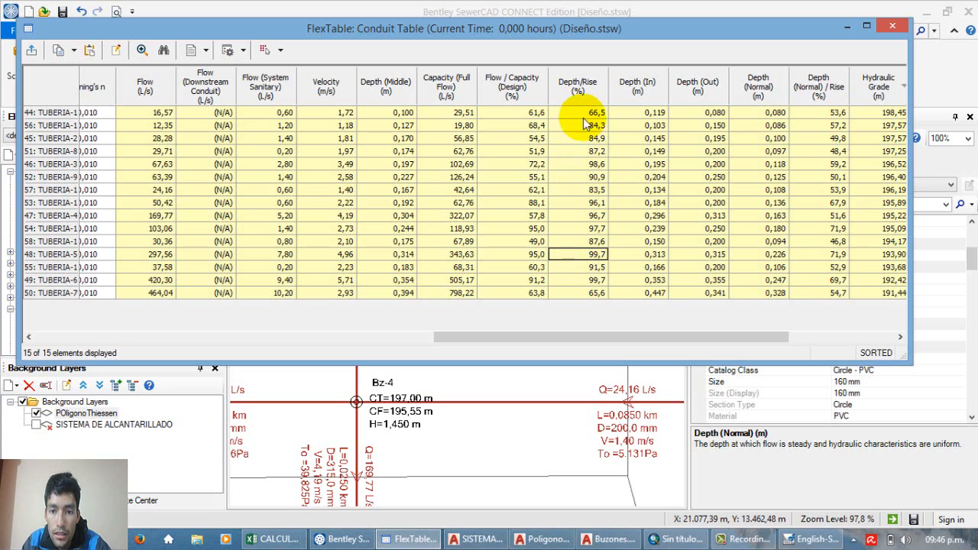
{"action": "left_click_drag", "start_coordinate": [584, 124], "coordinate": [596, 300]}
{"action": "left_click", "coordinate": [589, 294]}
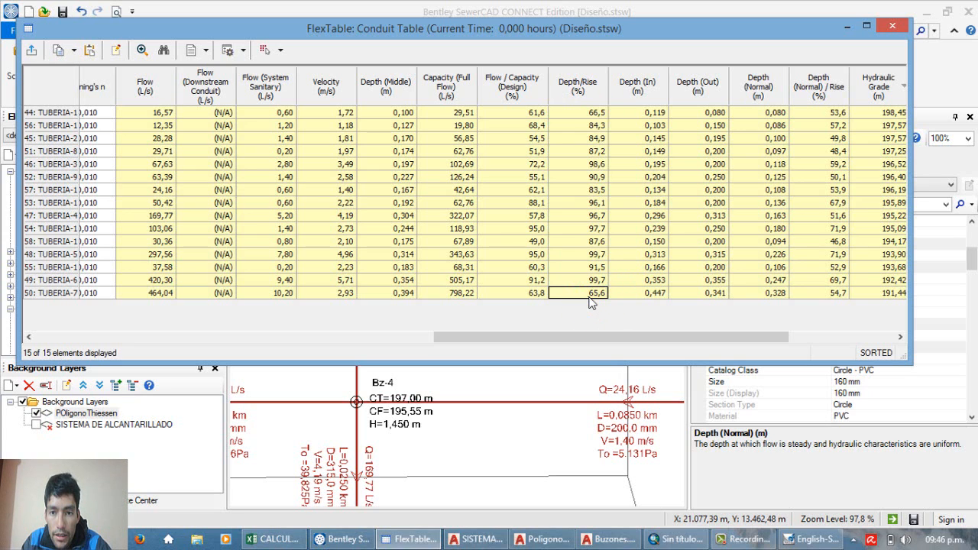
{"action": "left_click", "coordinate": [583, 230]}
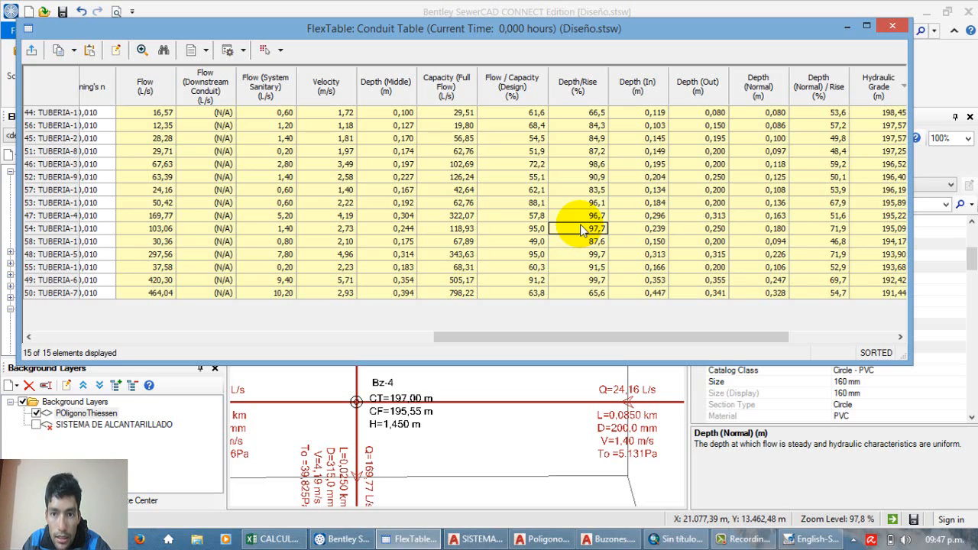
Step: Examine the Depth (In) and Depth (Out) values of all conduits side by side
{"action": "left_click", "coordinate": [649, 112]}
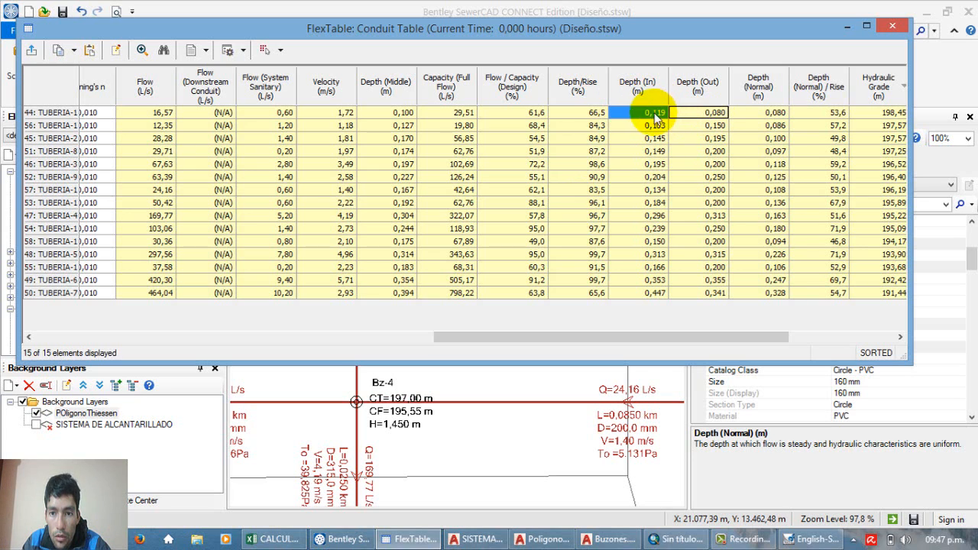
{"action": "left_click_drag", "start_coordinate": [653, 112], "coordinate": [711, 316]}
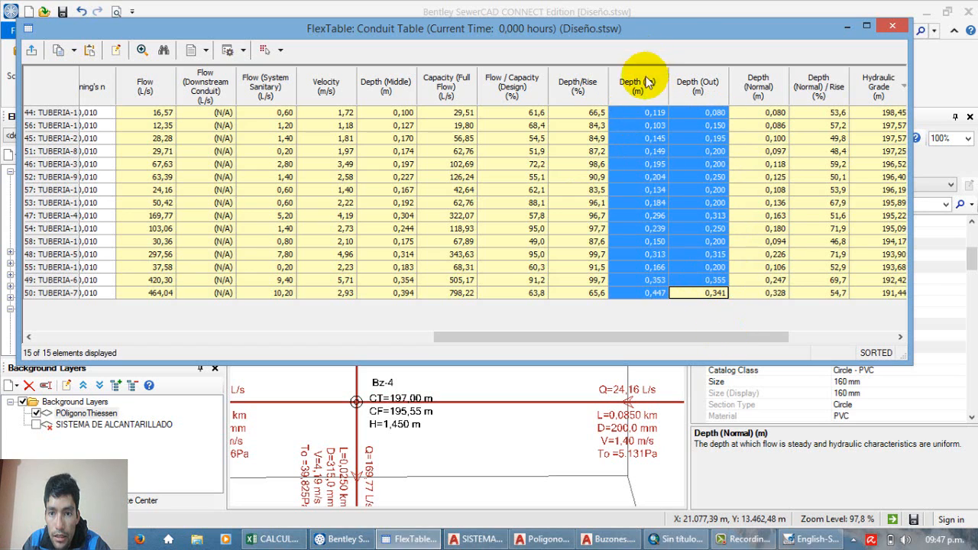
Step: Review the Depth (Out) values and the Depth (Normal)/Rise percentages of all conduits in the Conduit Table
{"action": "left_click", "coordinate": [688, 115]}
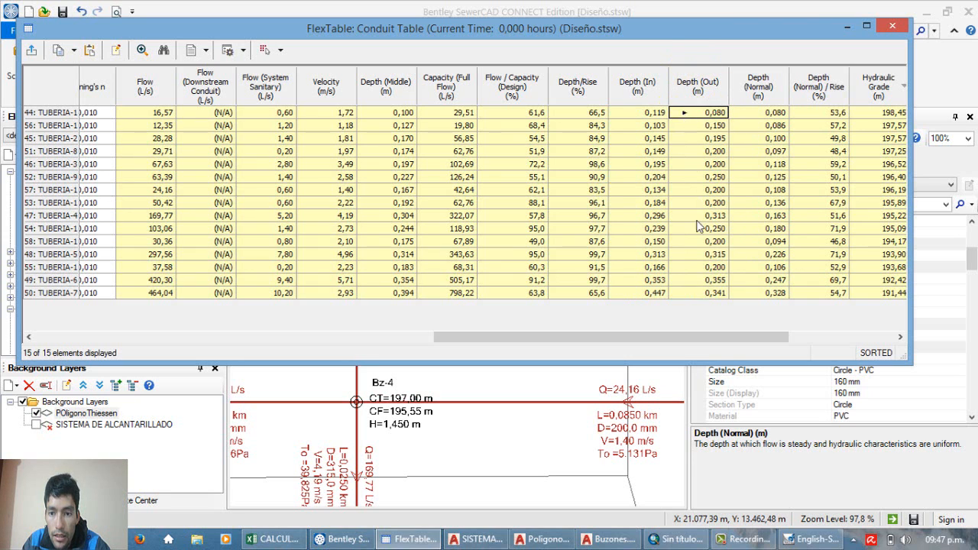
{"action": "left_click", "coordinate": [700, 292]}
{"action": "left_click_drag", "start_coordinate": [724, 339], "coordinate": [780, 344]}
{"action": "left_click_drag", "start_coordinate": [719, 113], "coordinate": [714, 319]}
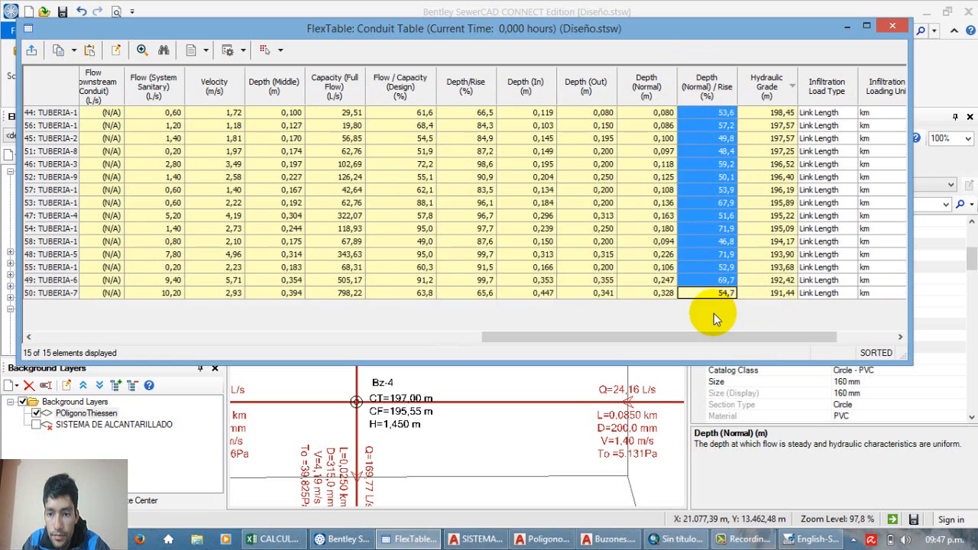
{"action": "left_click", "coordinate": [710, 268]}
{"action": "left_click_drag", "start_coordinate": [712, 115], "coordinate": [714, 266]}
{"action": "left_click", "coordinate": [710, 242]}
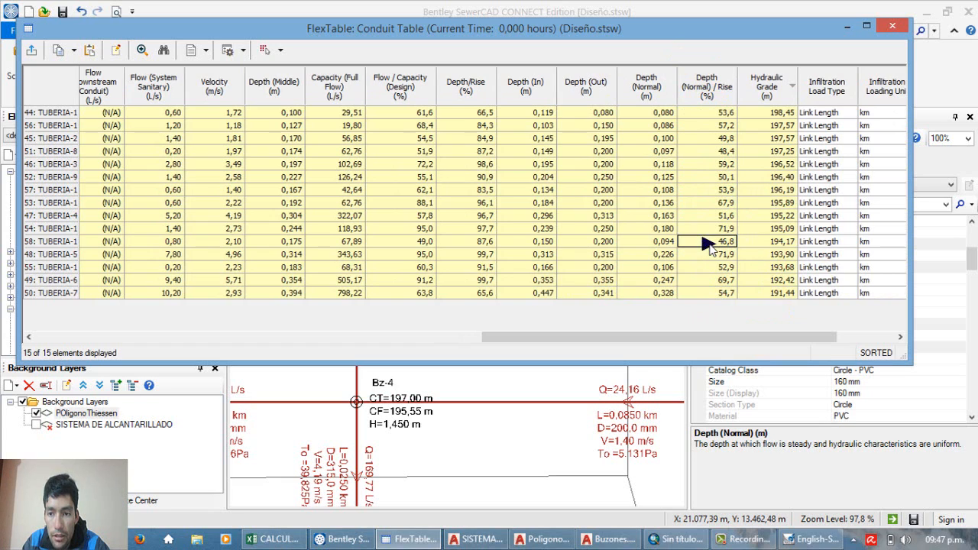
{"action": "left_click", "coordinate": [707, 242]}
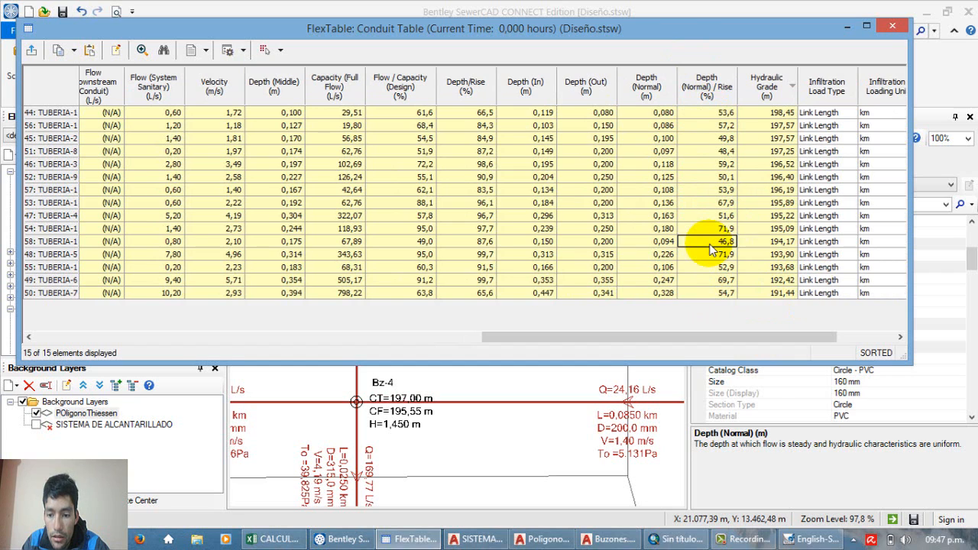
{"action": "left_click_drag", "start_coordinate": [709, 114], "coordinate": [721, 299]}
{"action": "left_click", "coordinate": [720, 297]}
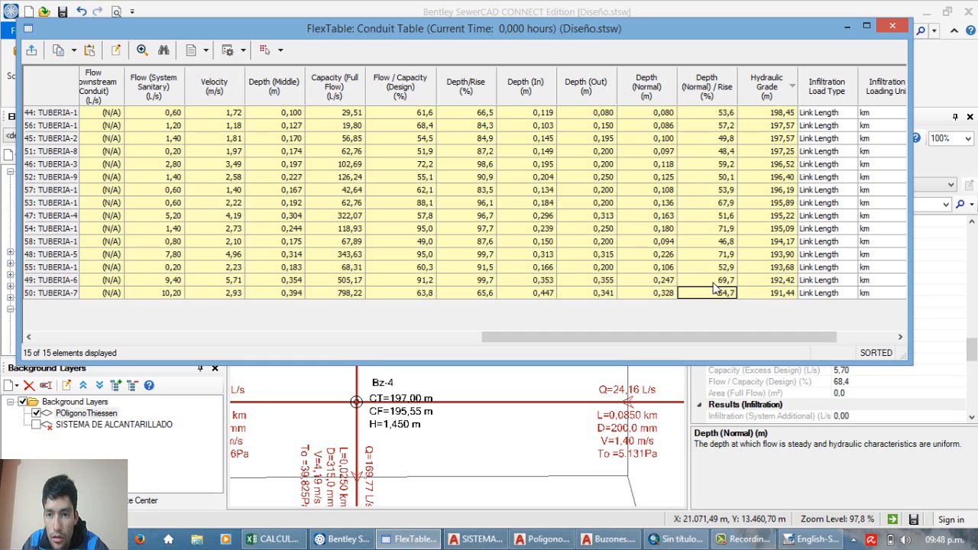
Step: Recheck the Depth (Normal)/Rise column from the first conduit to the last, paying attention to TUBERIA-5
{"action": "left_click", "coordinate": [708, 100]}
{"action": "left_click_drag", "start_coordinate": [712, 128], "coordinate": [692, 118]}
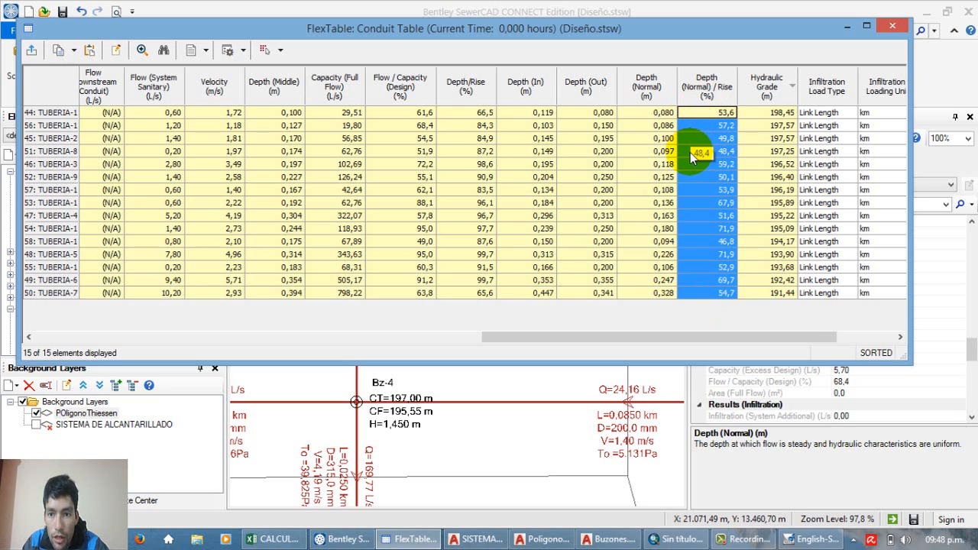
{"action": "left_click", "coordinate": [708, 188]}
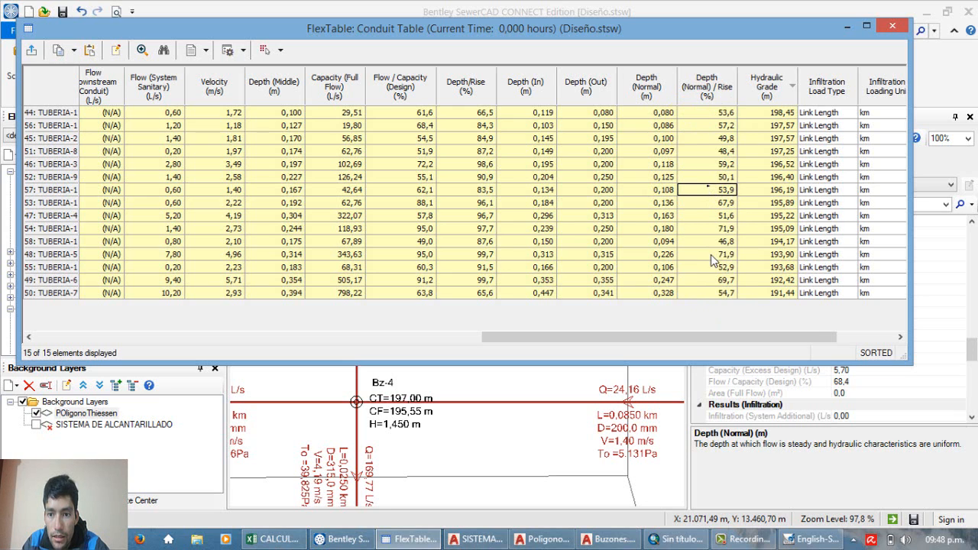
{"action": "left_click_drag", "start_coordinate": [712, 293], "coordinate": [721, 319]}
{"action": "left_click", "coordinate": [704, 256]}
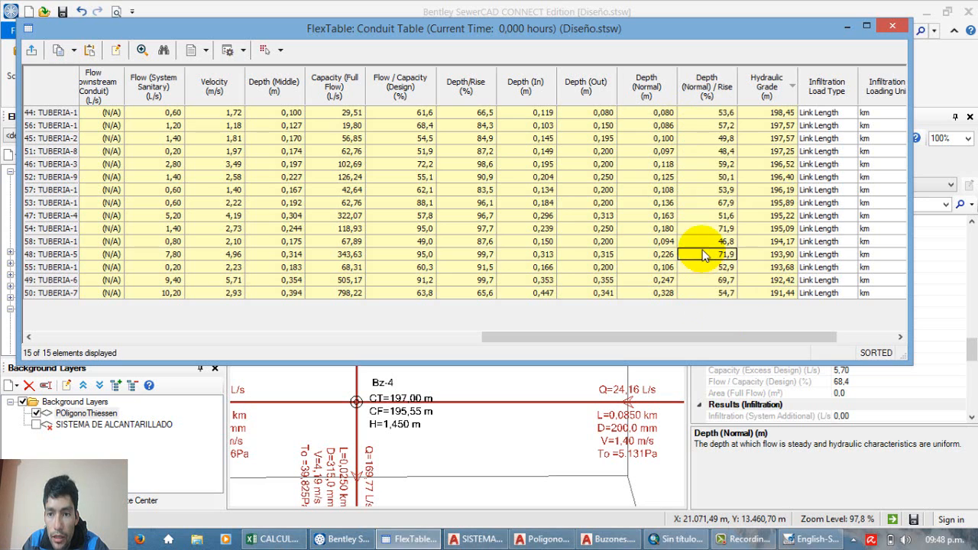
{"action": "left_click_drag", "start_coordinate": [704, 152], "coordinate": [724, 282]}
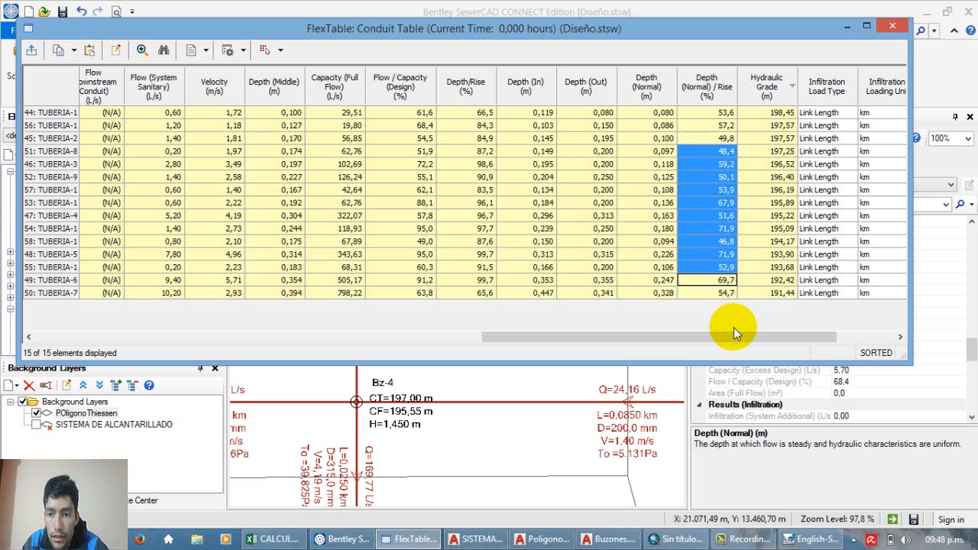
Step: Close the Conduit Table and deselect TUBERIA-13 in the drawing
{"action": "mouse_move", "coordinate": [734, 328]}
{"action": "left_mouse_down"}
{"action": "mouse_move", "coordinate": [736, 336]}
{"action": "mouse_move", "coordinate": [346, 350]}
{"action": "mouse_move", "coordinate": [453, 349]}
{"action": "left_mouse_up"}
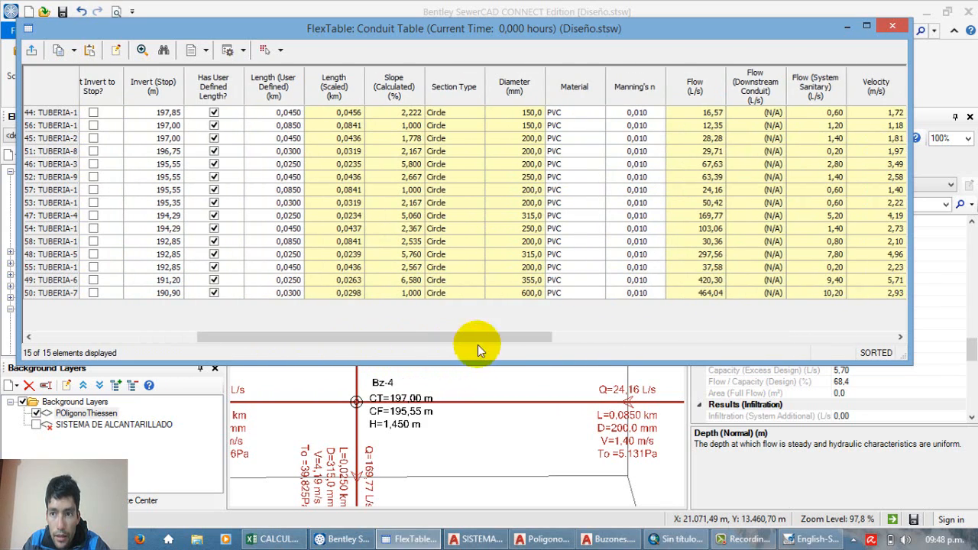
{"action": "left_click", "coordinate": [893, 26]}
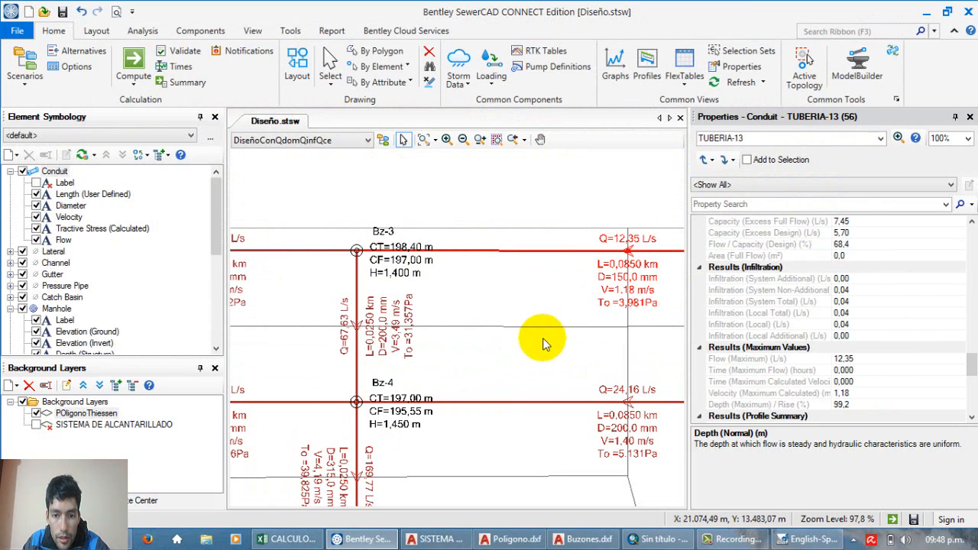
{"action": "left_click", "coordinate": [539, 336]}
Step: Examine the flow, diameter, velocity and tractive stress labels of the conduits around manholes Bz-2, Bz-3 and Bz-4
{"action": "scroll", "coordinate": [527, 317], "scroll_direction": "down", "scroll_amount": 5}
{"action": "scroll", "coordinate": [524, 325], "scroll_direction": "up", "scroll_amount": 2}
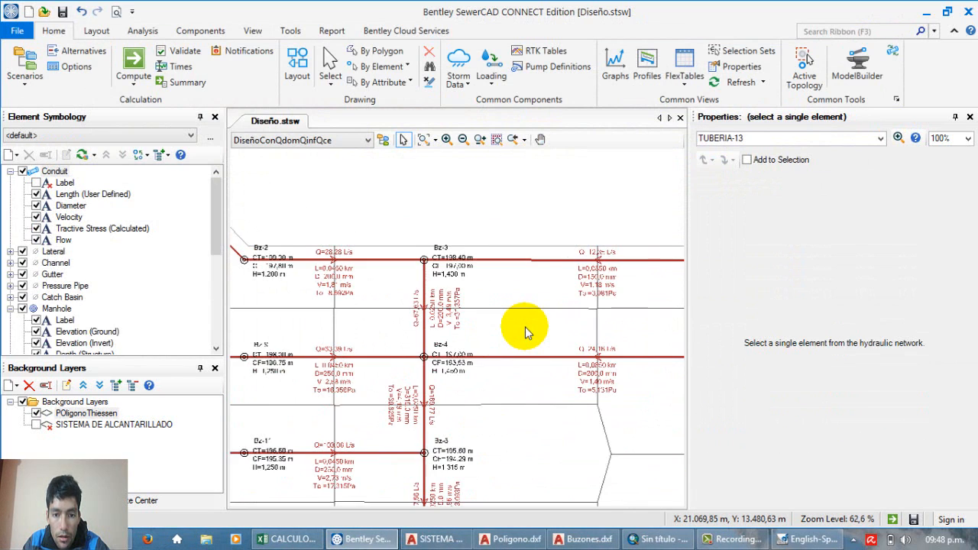
{"action": "scroll", "coordinate": [433, 304], "scroll_direction": "up", "scroll_amount": 2}
{"action": "scroll", "coordinate": [430, 311], "scroll_direction": "up", "scroll_amount": 6}
{"action": "scroll", "coordinate": [466, 301], "scroll_direction": "down", "scroll_amount": 8}
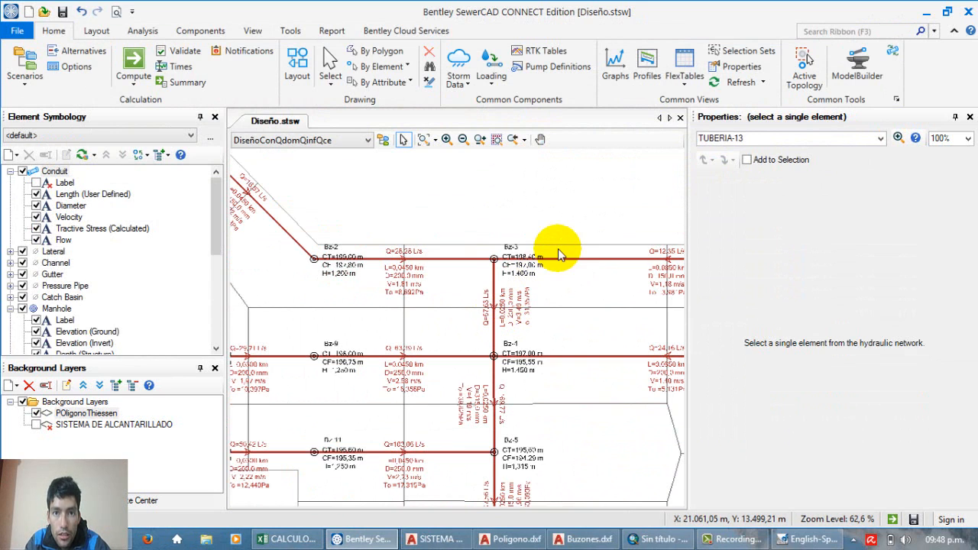
{"action": "scroll", "coordinate": [482, 218], "scroll_direction": "up", "scroll_amount": 1}
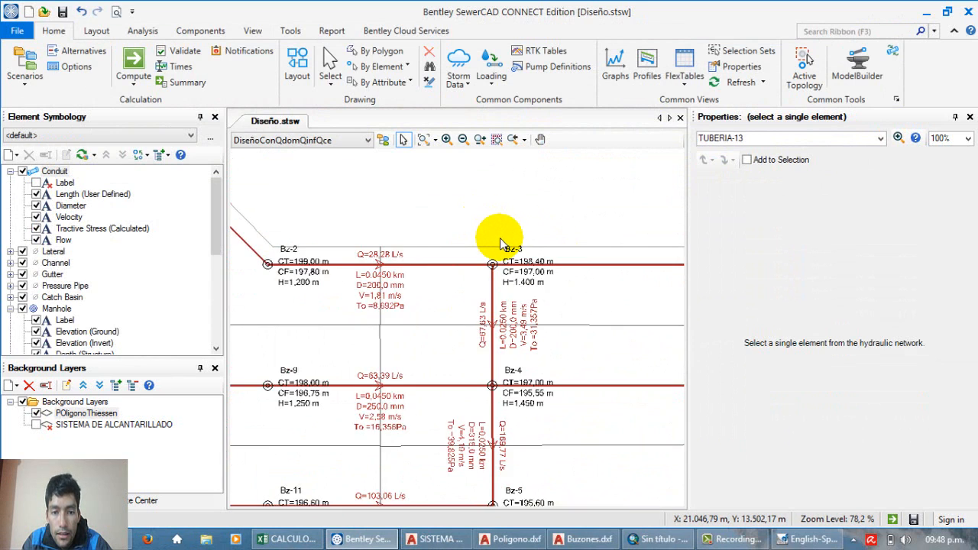
{"action": "scroll", "coordinate": [496, 233], "scroll_direction": "down", "scroll_amount": 3}
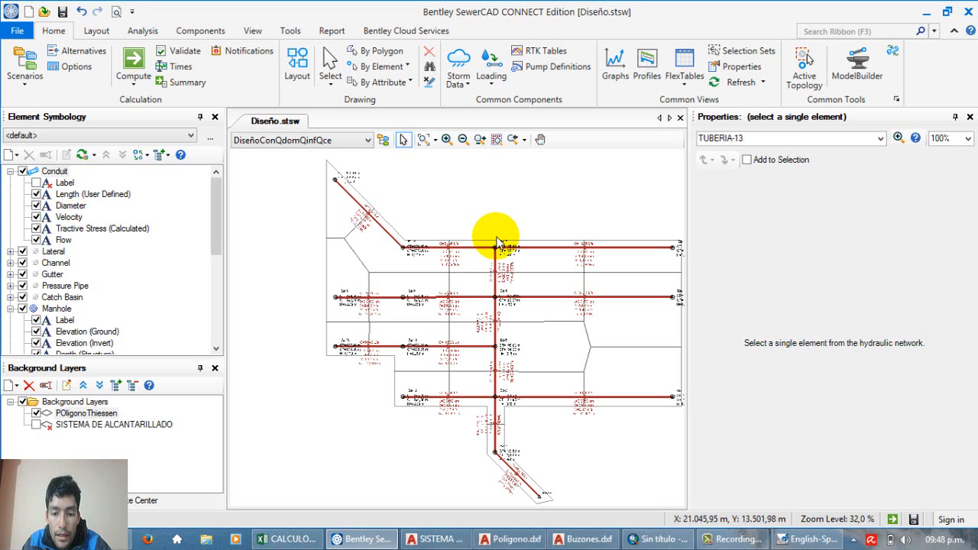
{"action": "scroll", "coordinate": [497, 243], "scroll_direction": "up", "scroll_amount": 5}
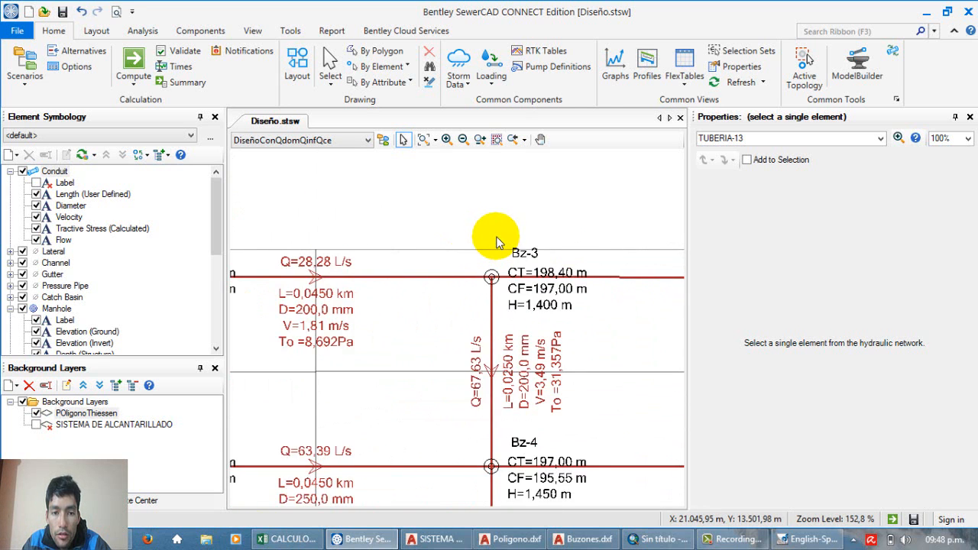
{"action": "scroll", "coordinate": [497, 240], "scroll_direction": "down", "scroll_amount": 4}
Step: Examine the labels of the diagonal conduit upstream of Bz-2 and of the conduits around Bz-7 leading to PTAR
{"action": "scroll", "coordinate": [337, 184], "scroll_direction": "up", "scroll_amount": 5}
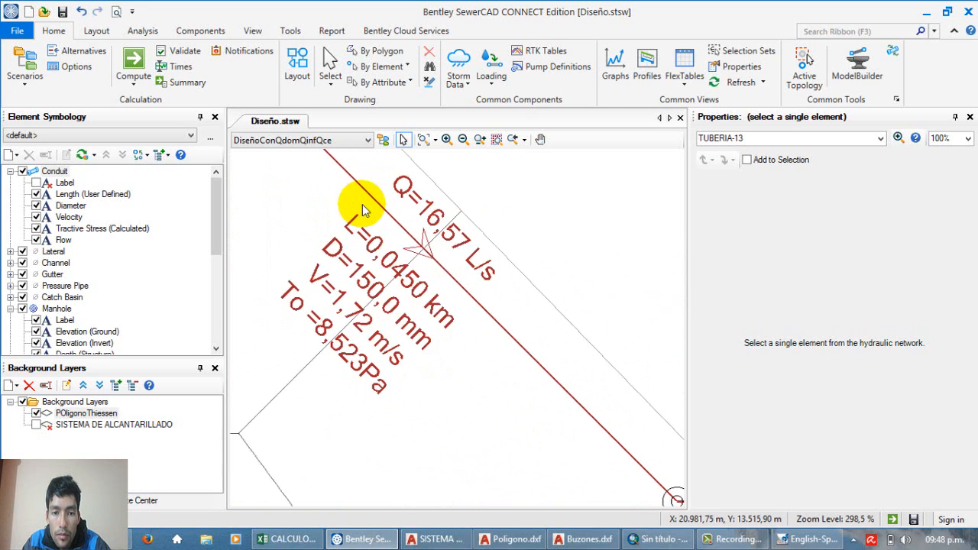
{"action": "scroll", "coordinate": [362, 204], "scroll_direction": "down", "scroll_amount": 4}
{"action": "scroll", "coordinate": [362, 204], "scroll_direction": "down", "scroll_amount": 3}
{"action": "scroll", "coordinate": [455, 360], "scroll_direction": "up", "scroll_amount": 10}
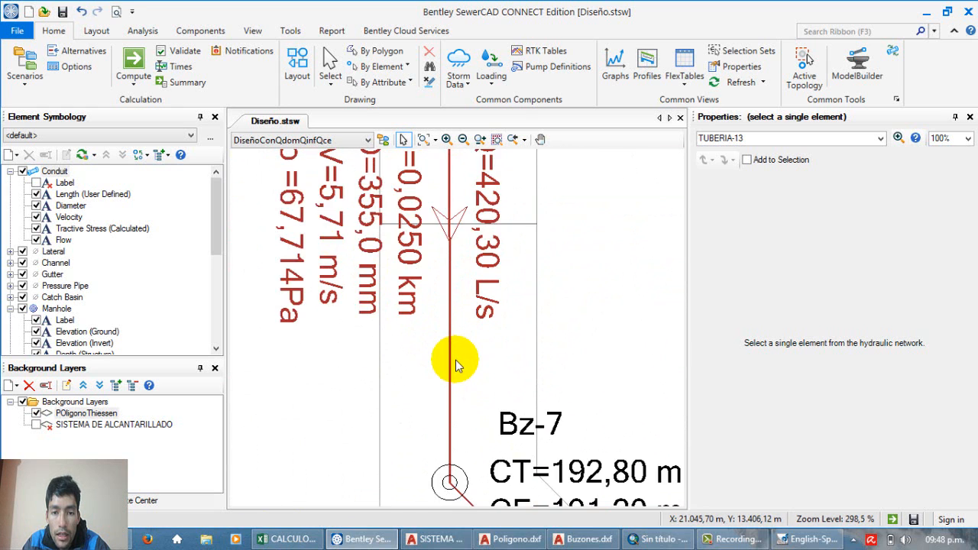
{"action": "scroll", "coordinate": [456, 360], "scroll_direction": "down", "scroll_amount": 12}
{"action": "scroll", "coordinate": [458, 382], "scroll_direction": "up", "scroll_amount": 6}
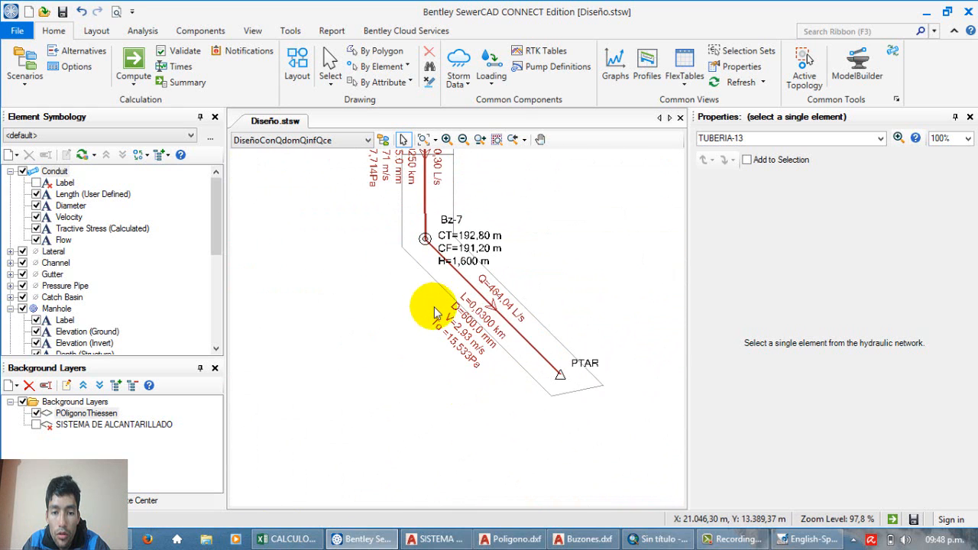
{"action": "scroll", "coordinate": [505, 351], "scroll_direction": "down", "scroll_amount": 5}
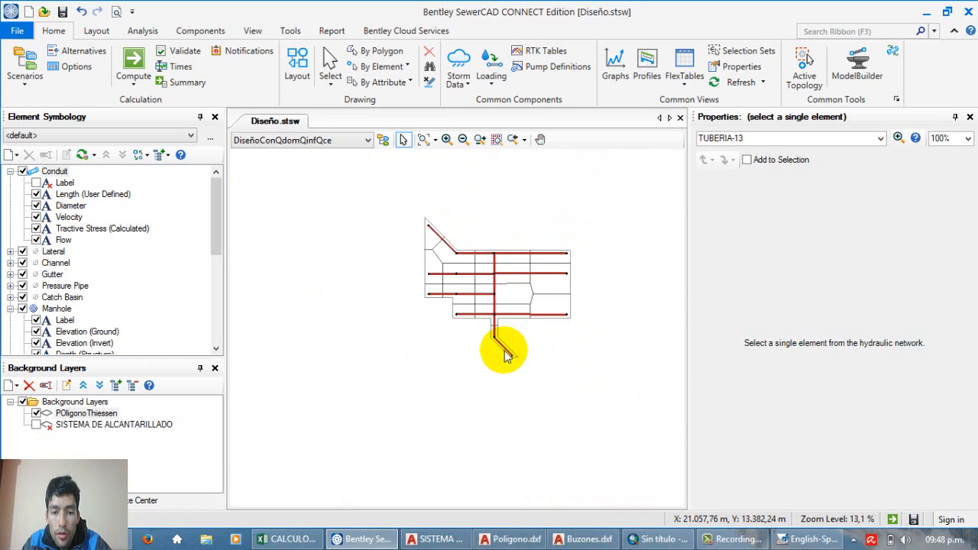
Step: Inspect the labels of the conduit from Bz-9 to Bz-4 and look over the overall network layout
{"action": "scroll", "coordinate": [507, 345], "scroll_direction": "up", "scroll_amount": 2}
{"action": "scroll", "coordinate": [517, 345], "scroll_direction": "down", "scroll_amount": 3}
{"action": "scroll", "coordinate": [474, 259], "scroll_direction": "up", "scroll_amount": 10}
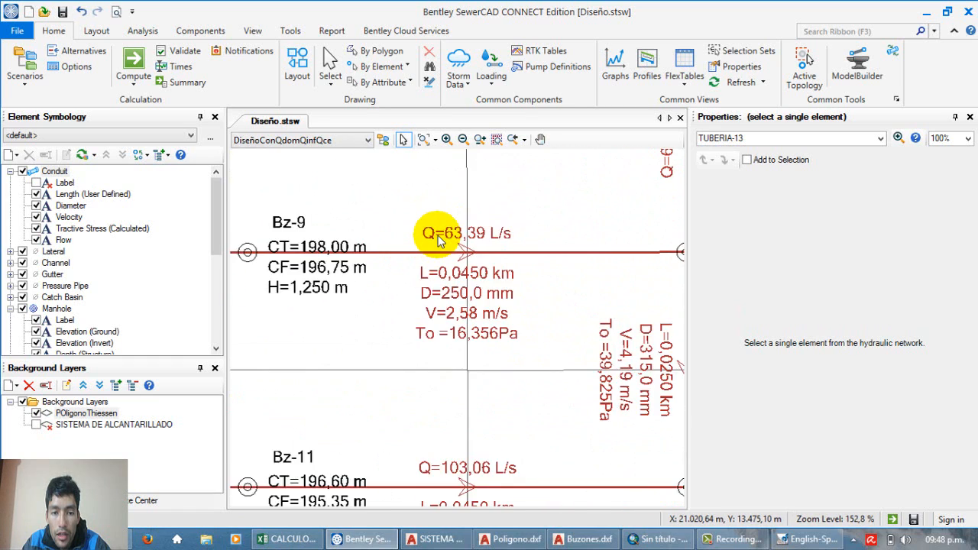
{"action": "scroll", "coordinate": [437, 240], "scroll_direction": "down", "scroll_amount": 8}
{"action": "scroll", "coordinate": [437, 239], "scroll_direction": "down", "scroll_amount": 2}
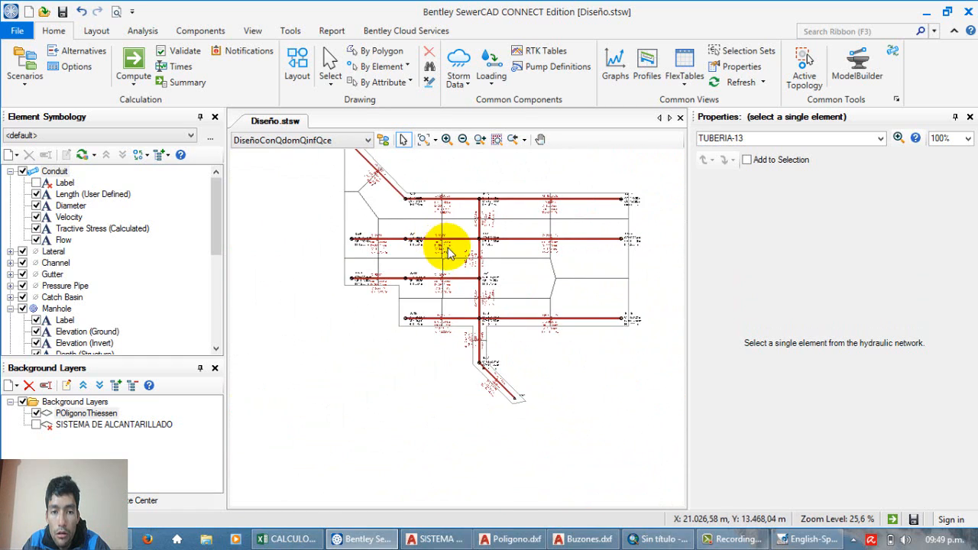
{"action": "scroll", "coordinate": [391, 190], "scroll_direction": "up", "scroll_amount": 4}
{"action": "scroll", "coordinate": [502, 229], "scroll_direction": "down", "scroll_amount": 4}
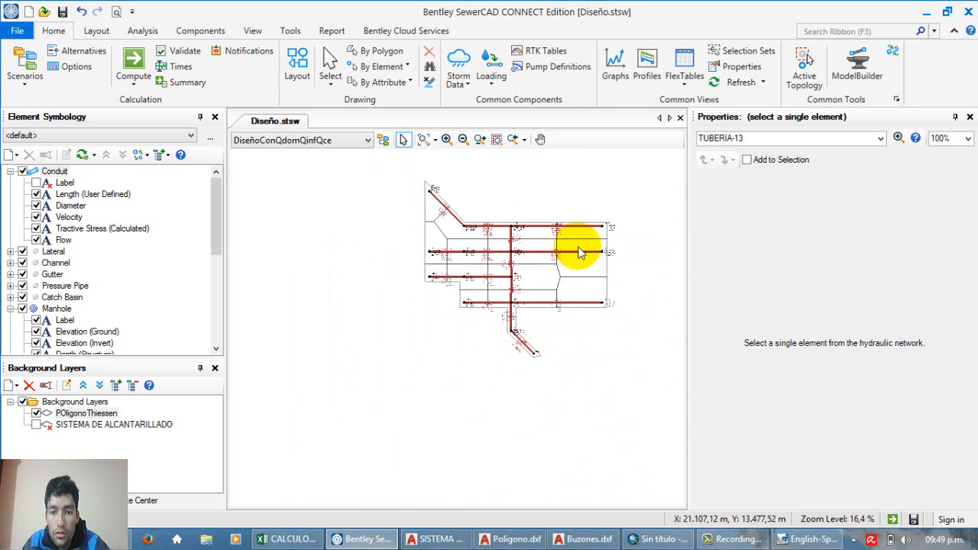
Step: Examine the labels of the two upper branches that run from Bz-13 to Bz-3 and from Bz-14 to Bz-4
{"action": "scroll", "coordinate": [579, 250], "scroll_direction": "up", "scroll_amount": 3}
{"action": "scroll", "coordinate": [582, 249], "scroll_direction": "down", "scroll_amount": 3}
{"action": "scroll", "coordinate": [584, 203], "scroll_direction": "up", "scroll_amount": 3}
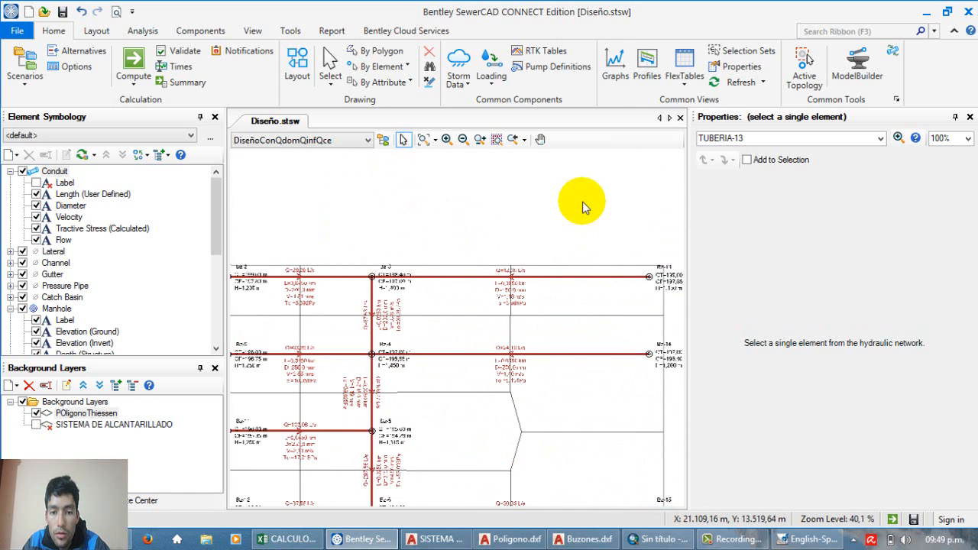
{"action": "scroll", "coordinate": [519, 275], "scroll_direction": "up", "scroll_amount": 5}
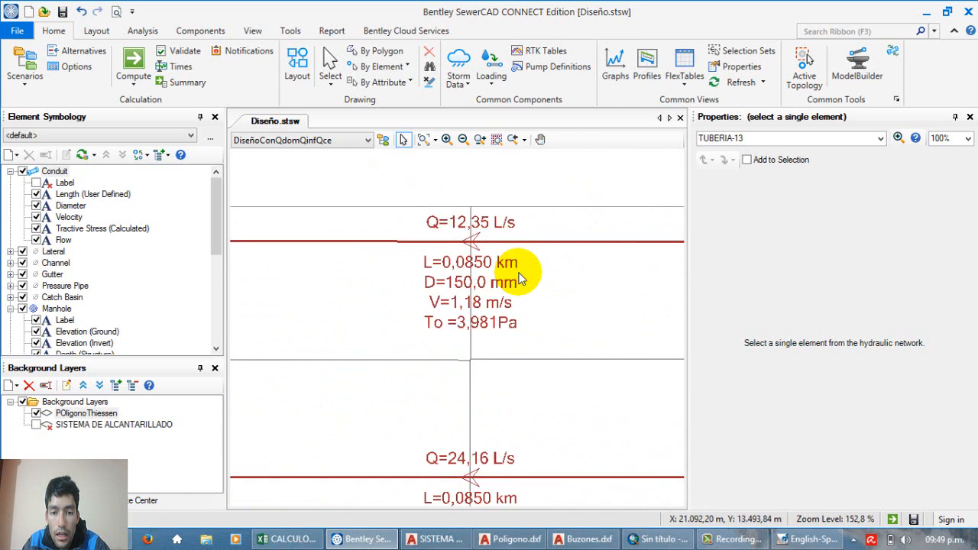
{"action": "scroll", "coordinate": [519, 275], "scroll_direction": "down", "scroll_amount": 2}
{"action": "scroll", "coordinate": [507, 267], "scroll_direction": "down", "scroll_amount": 4}
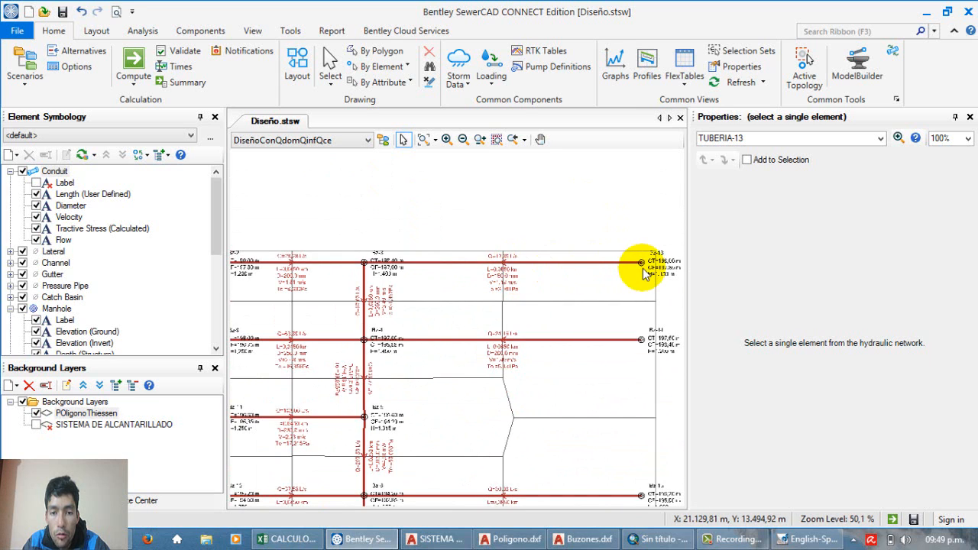
{"action": "scroll", "coordinate": [634, 267], "scroll_direction": "up", "scroll_amount": 2}
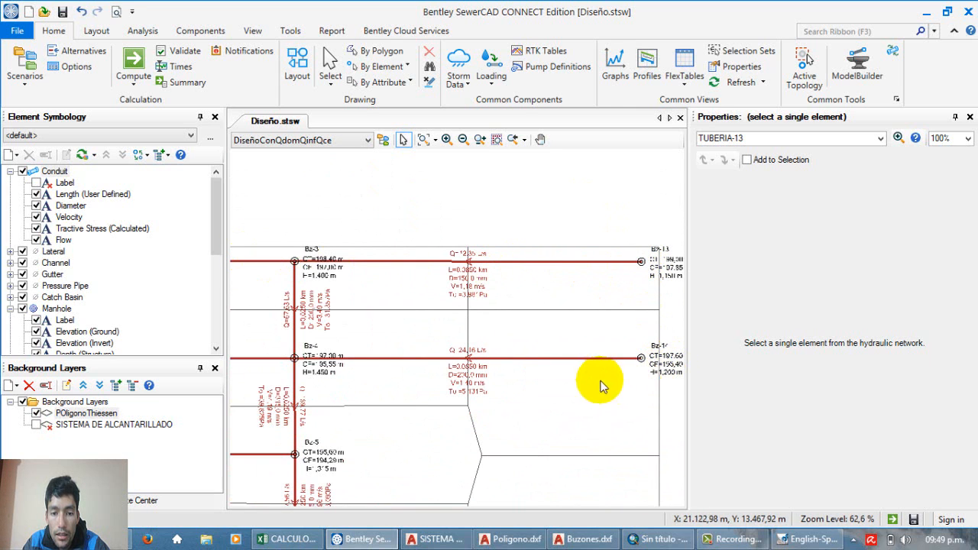
{"action": "scroll", "coordinate": [436, 376], "scroll_direction": "up", "scroll_amount": 1}
{"action": "scroll", "coordinate": [533, 218], "scroll_direction": "up", "scroll_amount": 3}
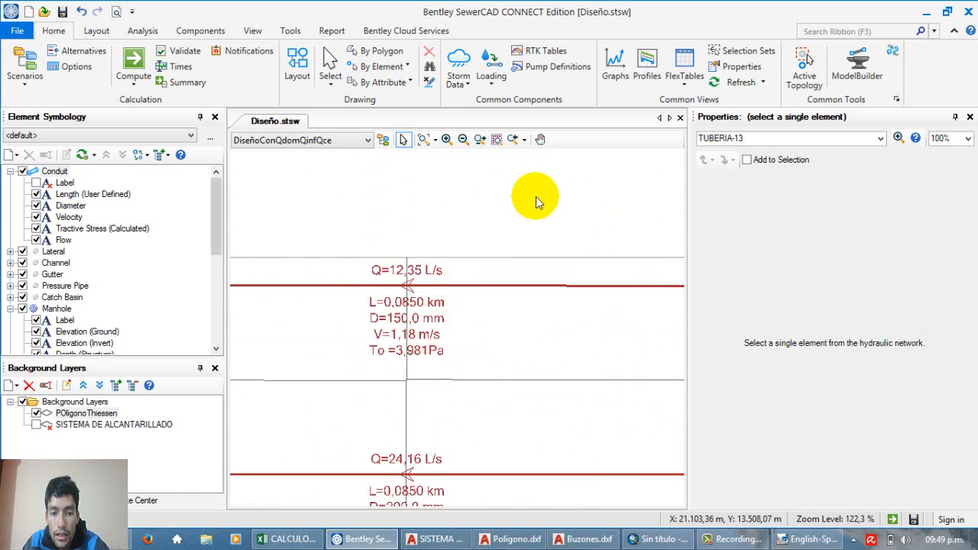
Step: Read the flow, length, diameter, velocity and tractive stress labels of the conduit between Bz-13 and Bz-3
{"action": "scroll", "coordinate": [318, 248], "scroll_direction": "down", "scroll_amount": 2}
{"action": "scroll", "coordinate": [321, 260], "scroll_direction": "up", "scroll_amount": 3}
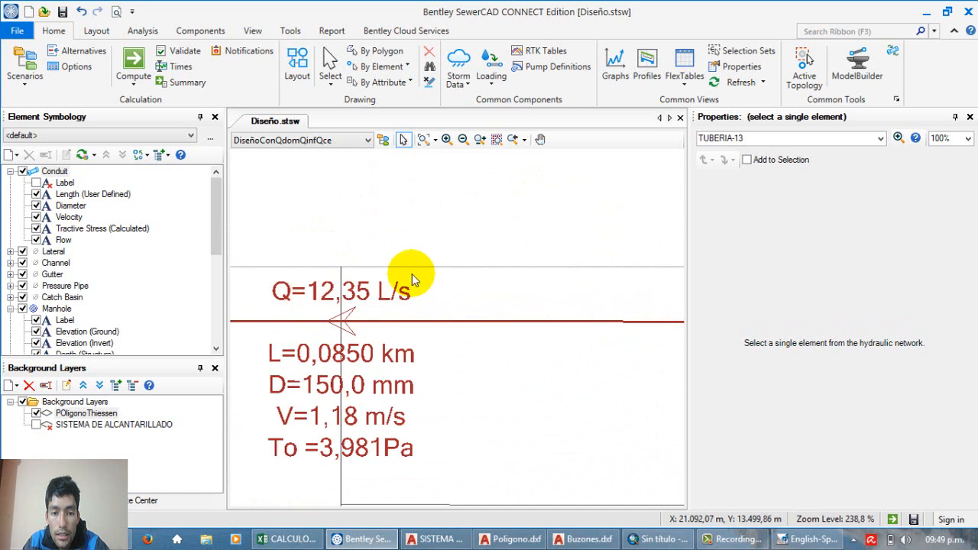
{"action": "scroll", "coordinate": [367, 268], "scroll_direction": "down", "scroll_amount": 5}
{"action": "scroll", "coordinate": [329, 277], "scroll_direction": "up", "scroll_amount": 3}
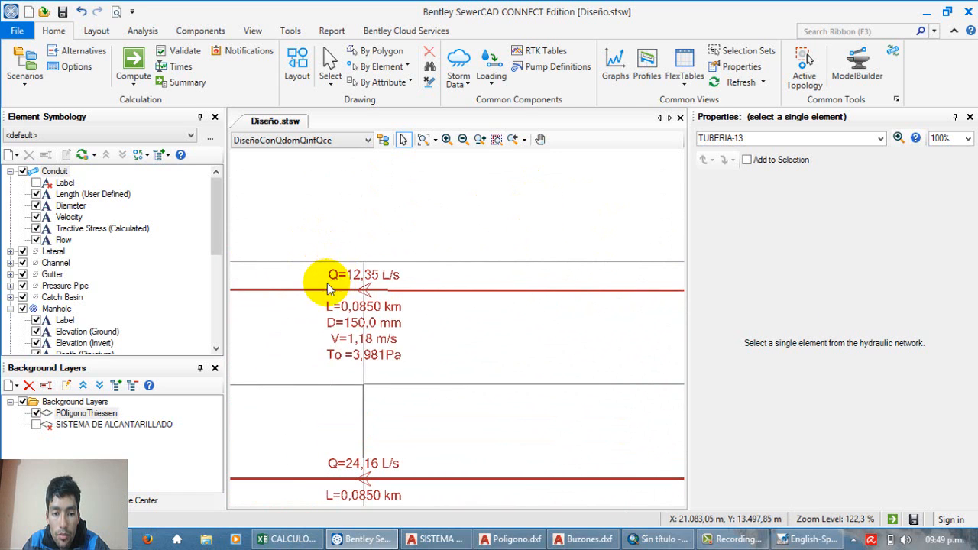
{"action": "scroll", "coordinate": [318, 246], "scroll_direction": "up", "scroll_amount": 2}
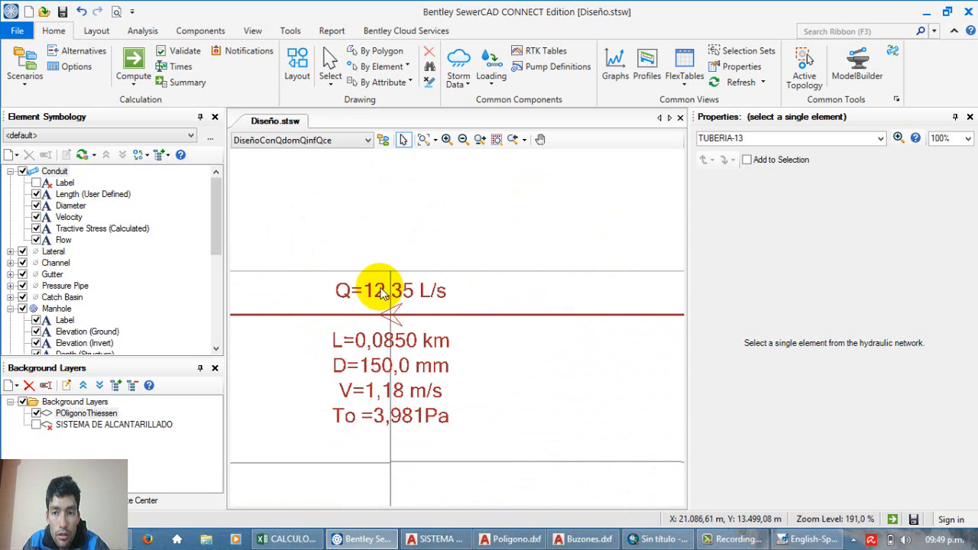
{"action": "scroll", "coordinate": [379, 295], "scroll_direction": "up", "scroll_amount": 2}
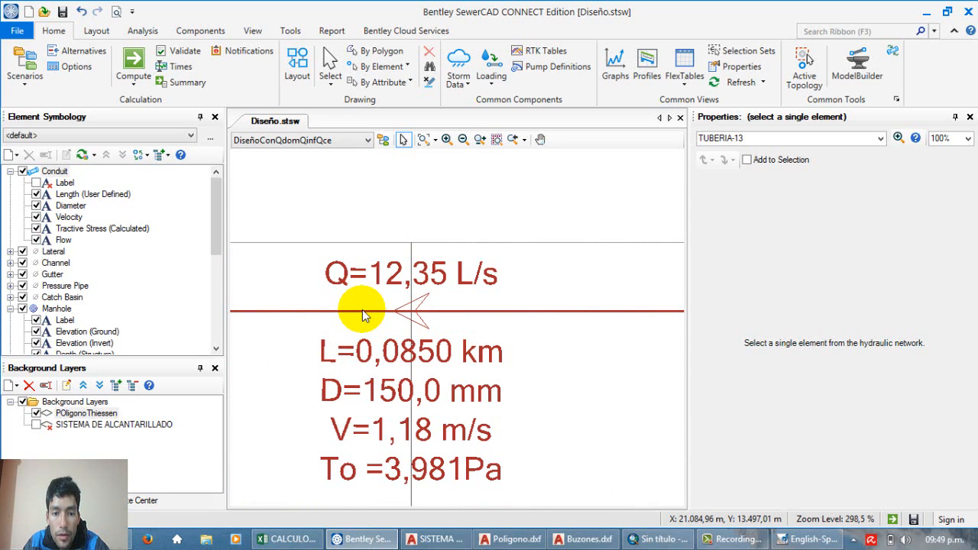
{"action": "scroll", "coordinate": [362, 309], "scroll_direction": "down", "scroll_amount": 7}
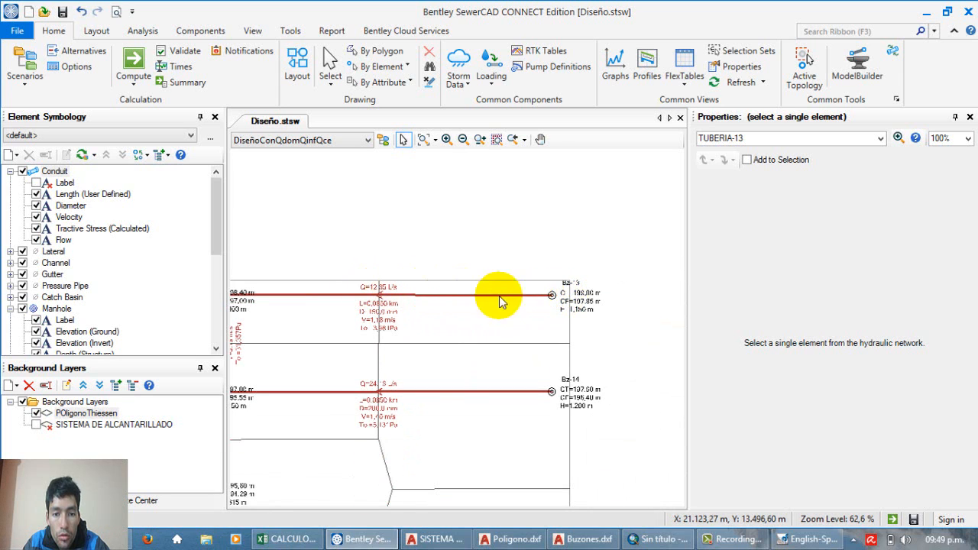
Step: Look over the whole network and the branch that runs through Bz-11 to Bz-5
{"action": "scroll", "coordinate": [370, 313], "scroll_direction": "up", "scroll_amount": 5}
{"action": "scroll", "coordinate": [464, 308], "scroll_direction": "down", "scroll_amount": 10}
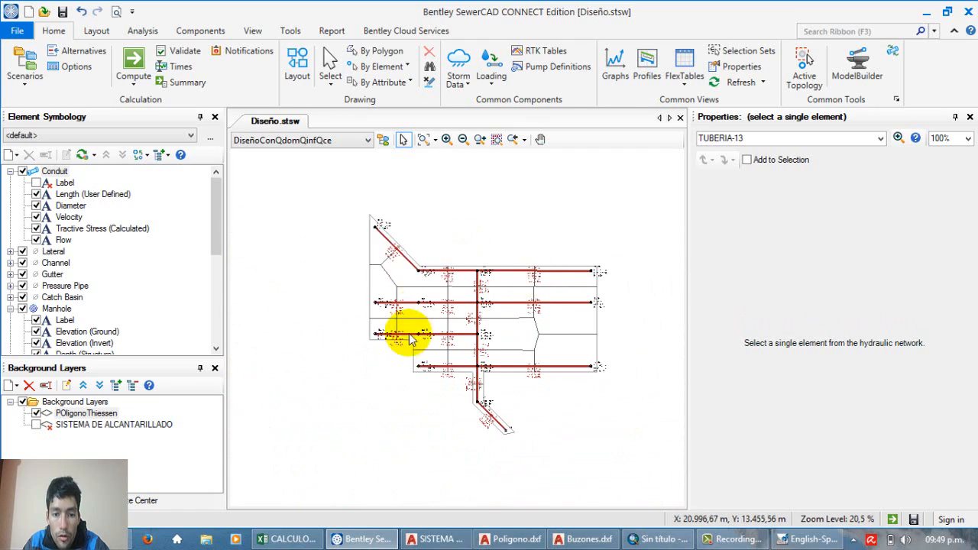
{"action": "scroll", "coordinate": [386, 327], "scroll_direction": "up", "scroll_amount": 10}
{"action": "scroll", "coordinate": [371, 324], "scroll_direction": "down", "scroll_amount": 4}
{"action": "scroll", "coordinate": [323, 339], "scroll_direction": "down", "scroll_amount": 3}
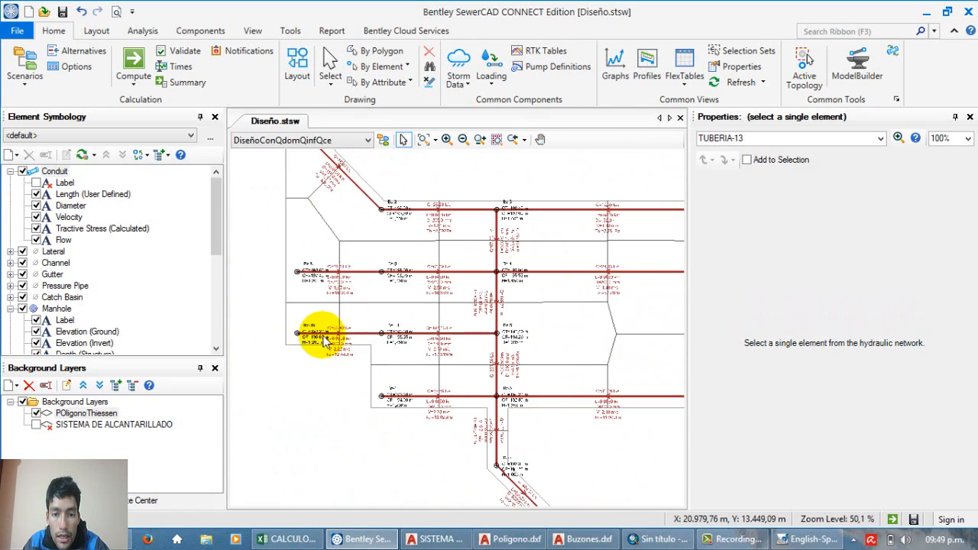
Step: Inspect the labels of the upper branch leading into Bz-3 and of the outlet conduits from Bz-6 through Bz-7 to PTAR
{"action": "scroll", "coordinate": [448, 274], "scroll_direction": "up", "scroll_amount": 2}
{"action": "scroll", "coordinate": [428, 195], "scroll_direction": "up", "scroll_amount": 5}
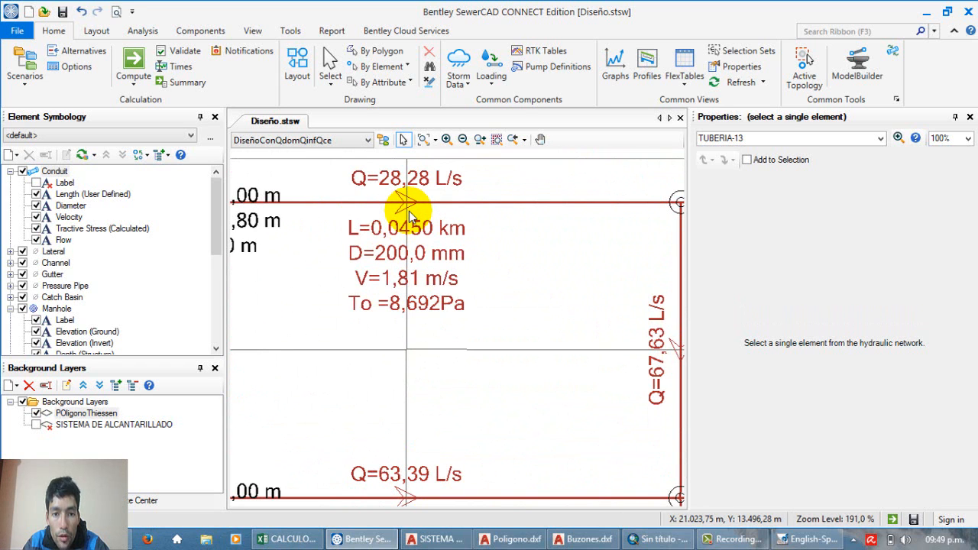
{"action": "scroll", "coordinate": [409, 216], "scroll_direction": "down", "scroll_amount": 7}
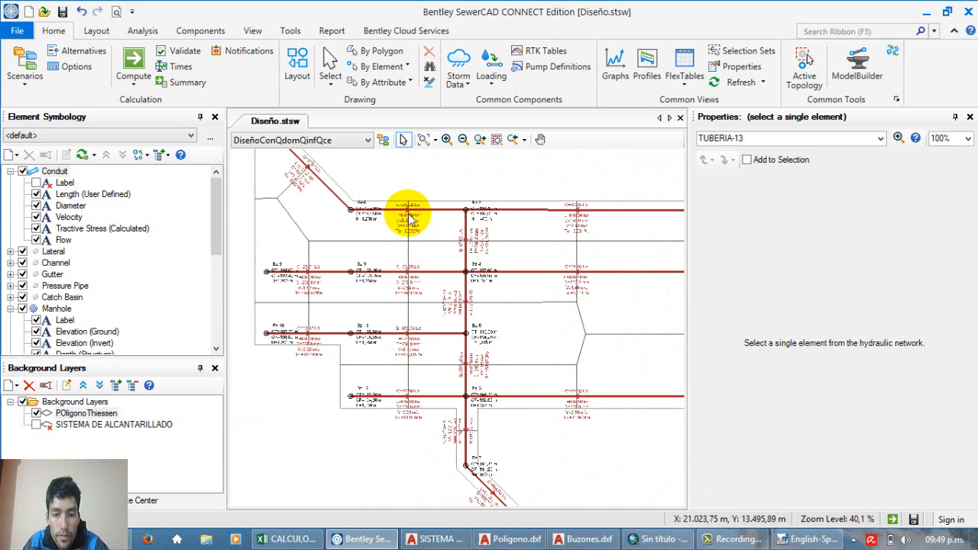
{"action": "scroll", "coordinate": [378, 223], "scroll_direction": "down", "scroll_amount": 3}
{"action": "scroll", "coordinate": [465, 328], "scroll_direction": "up", "scroll_amount": 3}
{"action": "scroll", "coordinate": [425, 390], "scroll_direction": "up", "scroll_amount": 2}
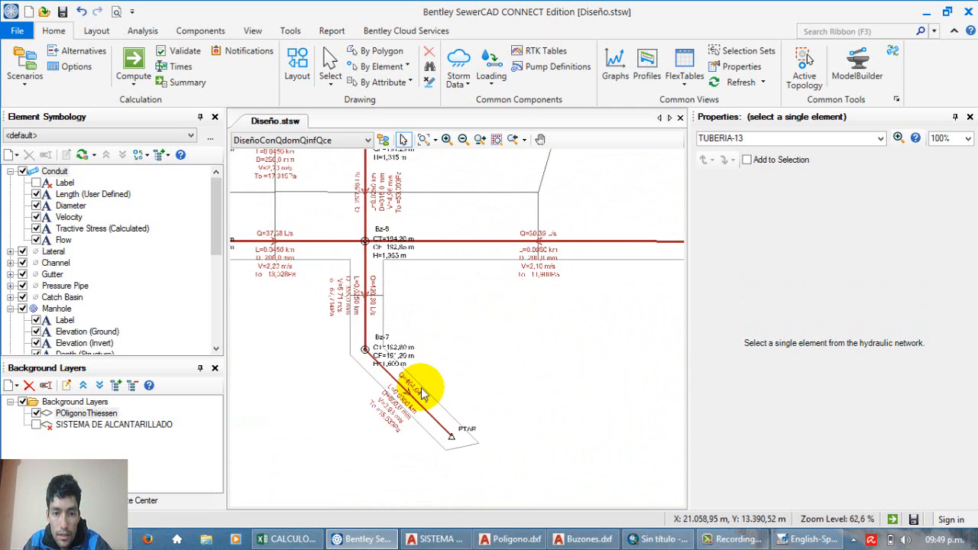
{"action": "scroll", "coordinate": [405, 268], "scroll_direction": "down", "scroll_amount": 3}
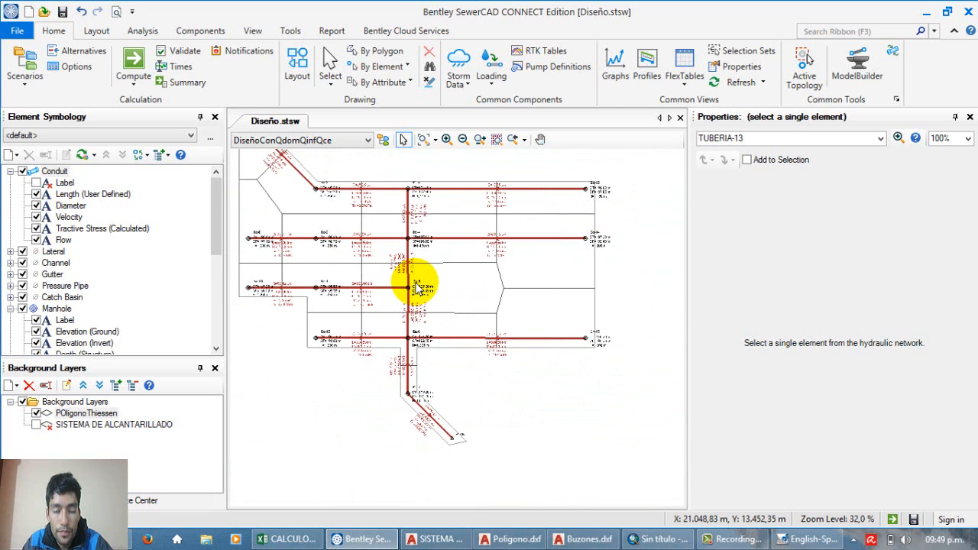
Step: Read the manhole and conduit labels along the central collector from Bz-3 through Bz-4 to Bz-5
{"action": "scroll", "coordinate": [365, 229], "scroll_direction": "up", "scroll_amount": 4}
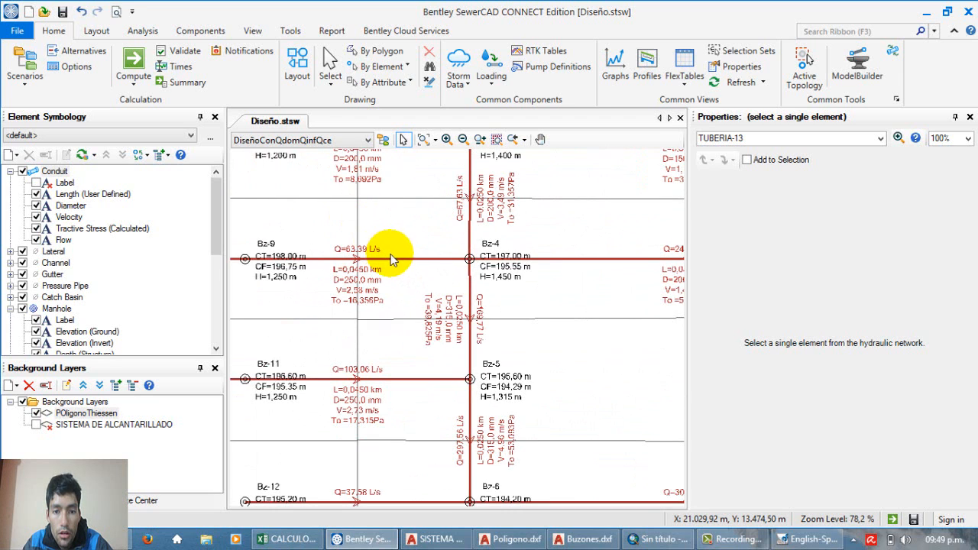
{"action": "scroll", "coordinate": [402, 274], "scroll_direction": "up", "scroll_amount": 1}
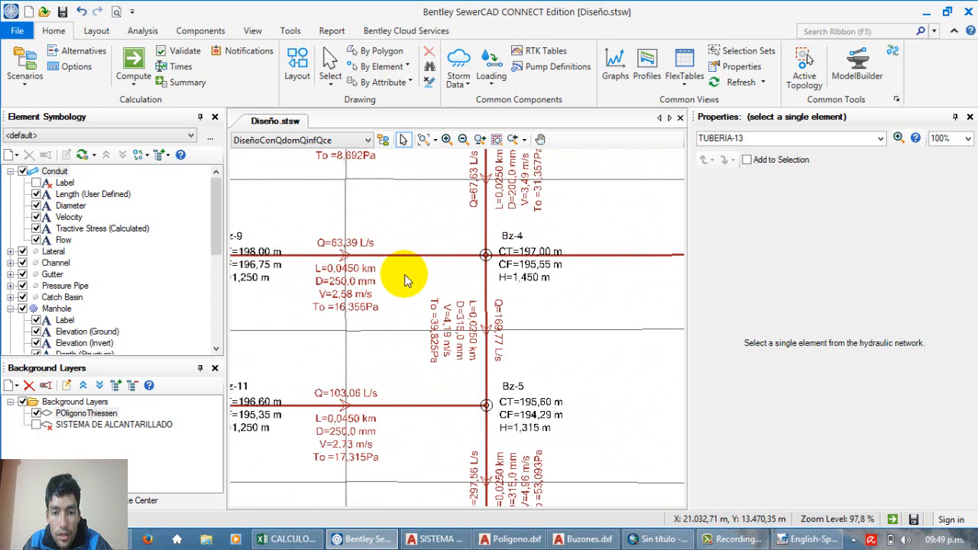
{"action": "scroll", "coordinate": [405, 281], "scroll_direction": "down", "scroll_amount": 5}
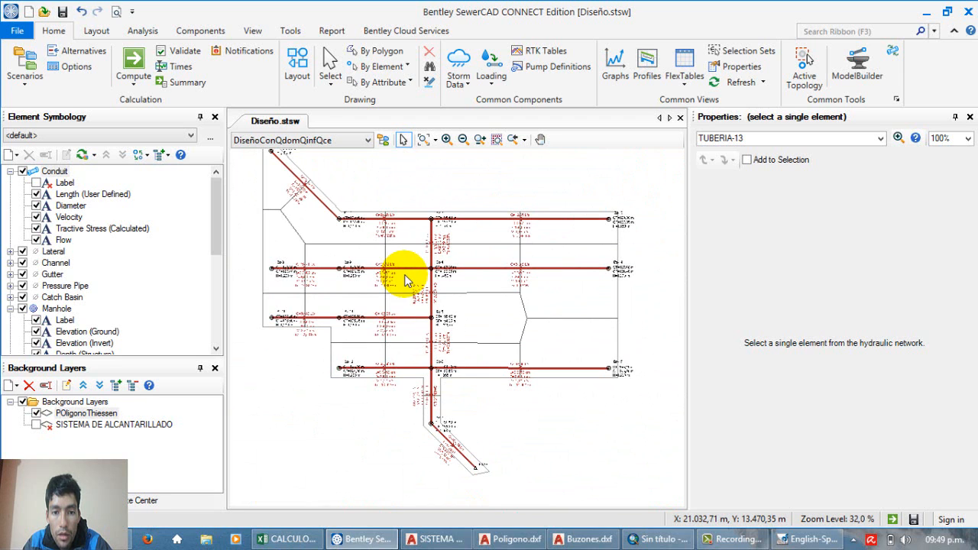
{"action": "scroll", "coordinate": [406, 281], "scroll_direction": "up", "scroll_amount": 5}
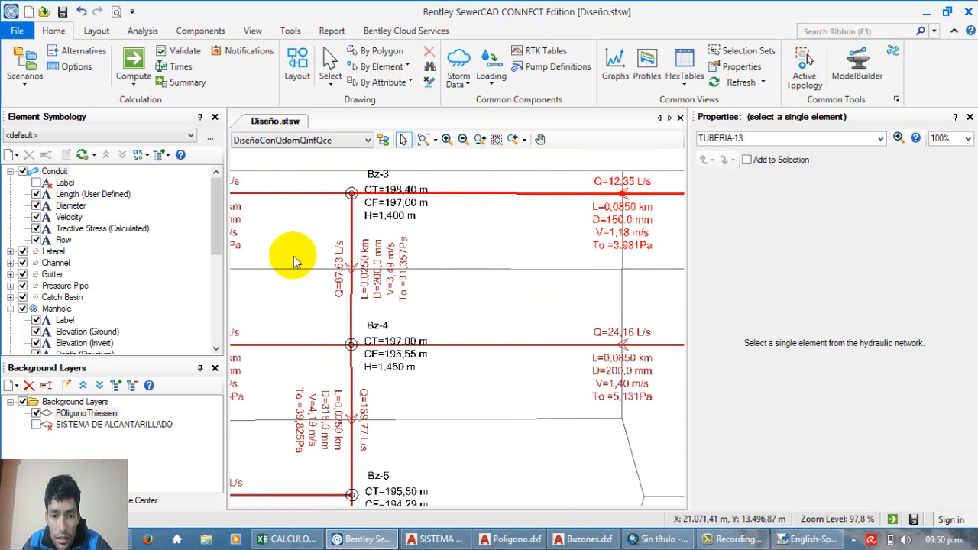
Step: Select conduit TUBERIA-13 between Bz-13 and Bz-3 and bring its calculated results into view
{"action": "scroll", "coordinate": [295, 256], "scroll_direction": "down", "scroll_amount": 9}
{"action": "scroll", "coordinate": [350, 239], "scroll_direction": "up", "scroll_amount": 11}
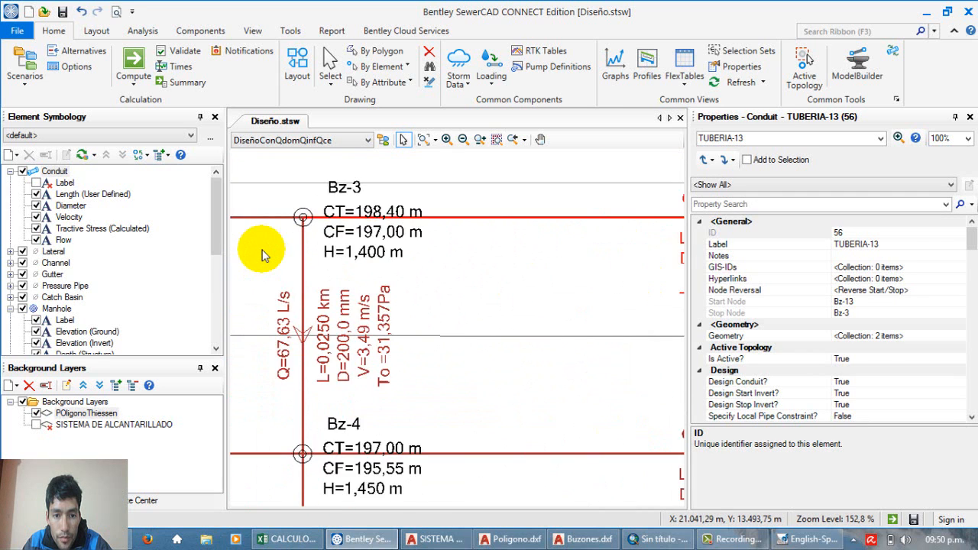
{"action": "scroll", "coordinate": [262, 254], "scroll_direction": "down", "scroll_amount": 3}
{"action": "left_click_drag", "start_coordinate": [973, 233], "coordinate": [974, 306]}
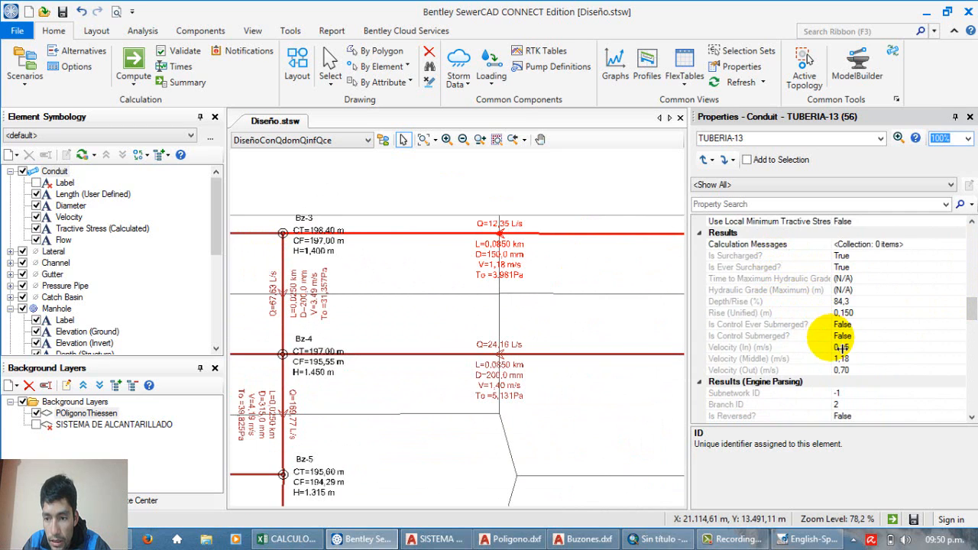
{"action": "left_click_drag", "start_coordinate": [973, 318], "coordinate": [968, 336]}
Step: Check TUBERIA-13's total flow and System Wet Weather Collection flow, widening the properties pane to read the full field names
{"action": "left_click", "coordinate": [774, 268]}
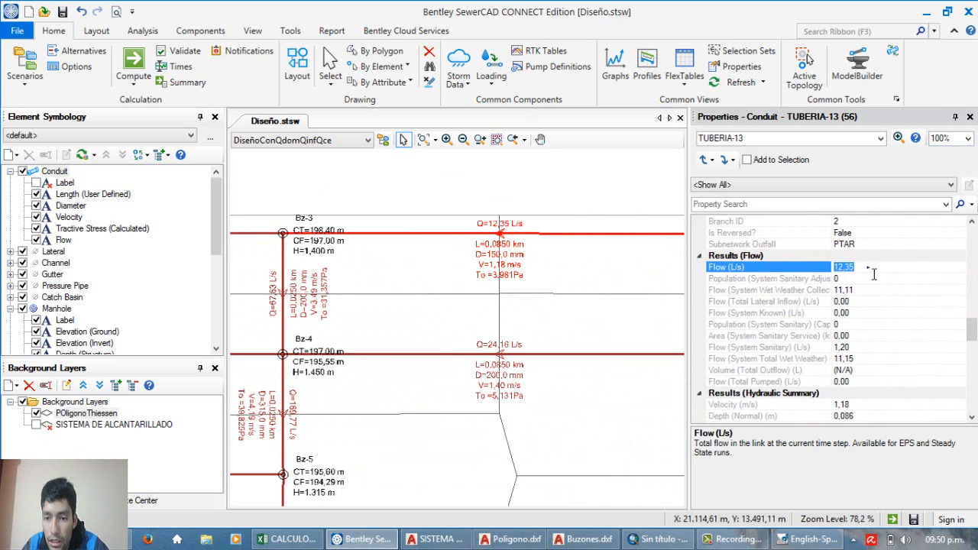
{"action": "key", "text": "Down"}
{"action": "left_click", "coordinate": [860, 292]}
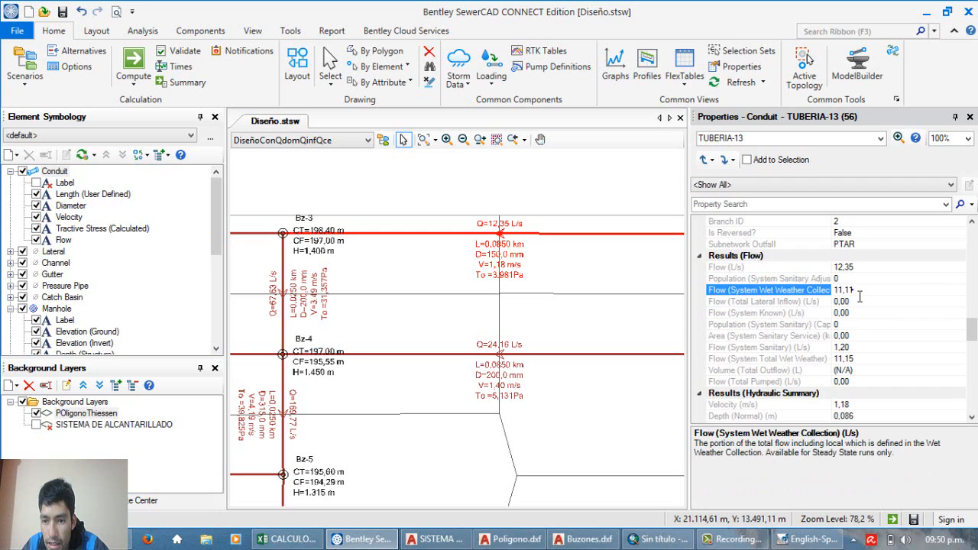
{"action": "left_click_drag", "start_coordinate": [689, 300], "coordinate": [674, 302]}
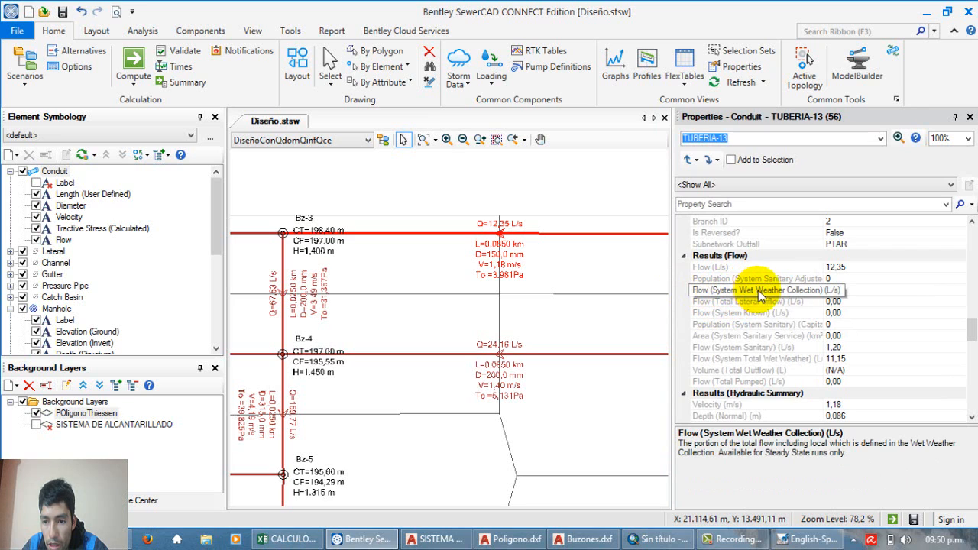
{"action": "left_click", "coordinate": [860, 292]}
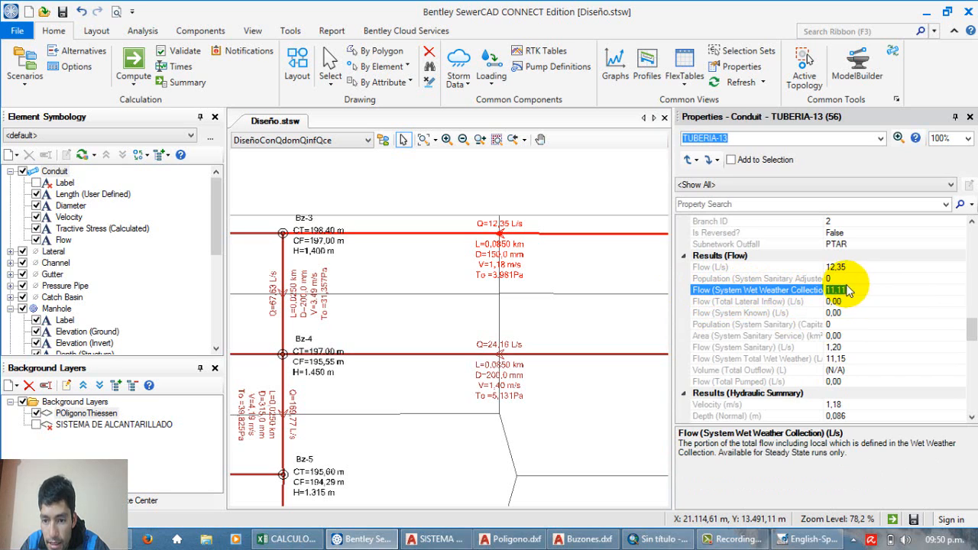
Step: Check the System Sanitary flow and System Total Wet Weather flow results of TUBERIA-13
{"action": "left_click", "coordinate": [776, 347]}
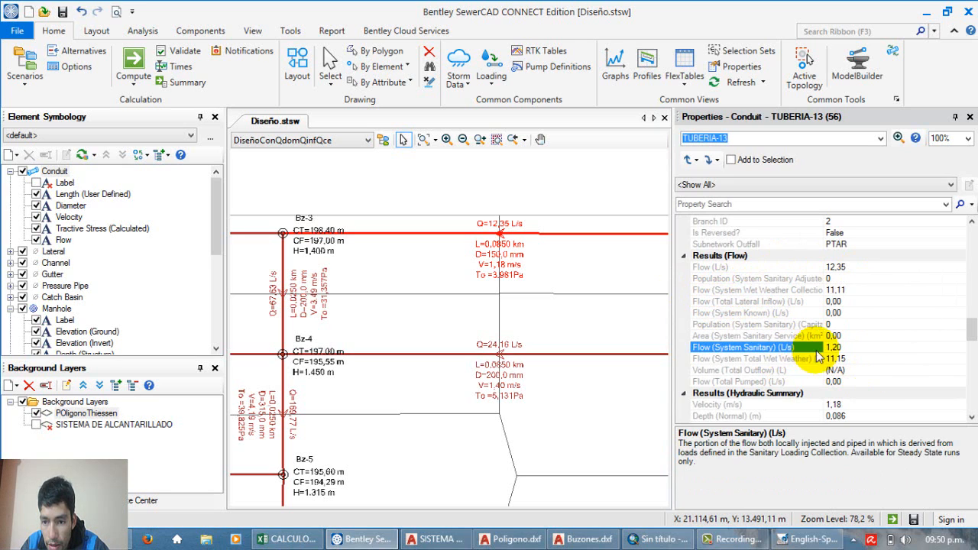
{"action": "left_click", "coordinate": [848, 341]}
{"action": "left_click", "coordinate": [855, 359]}
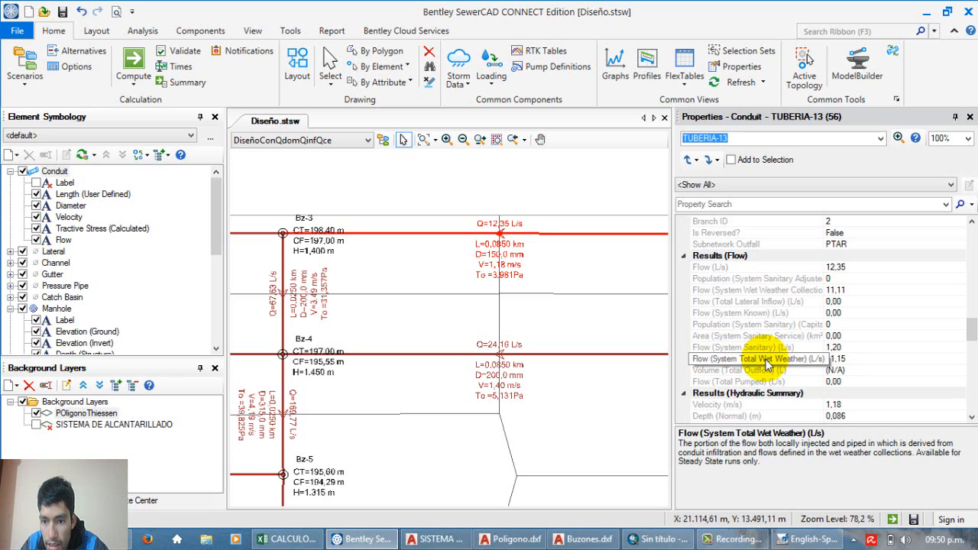
{"action": "left_click", "coordinate": [839, 360]}
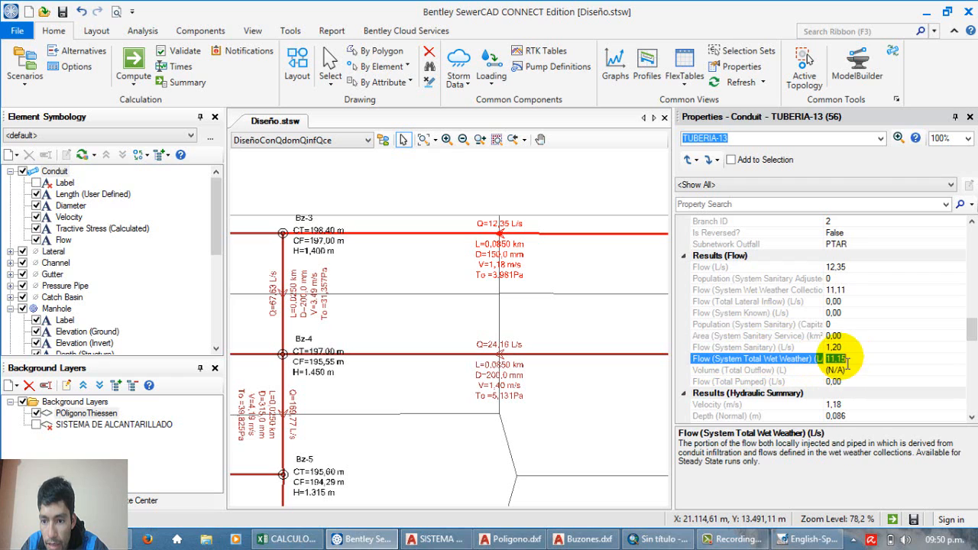
{"action": "left_click", "coordinate": [850, 361]}
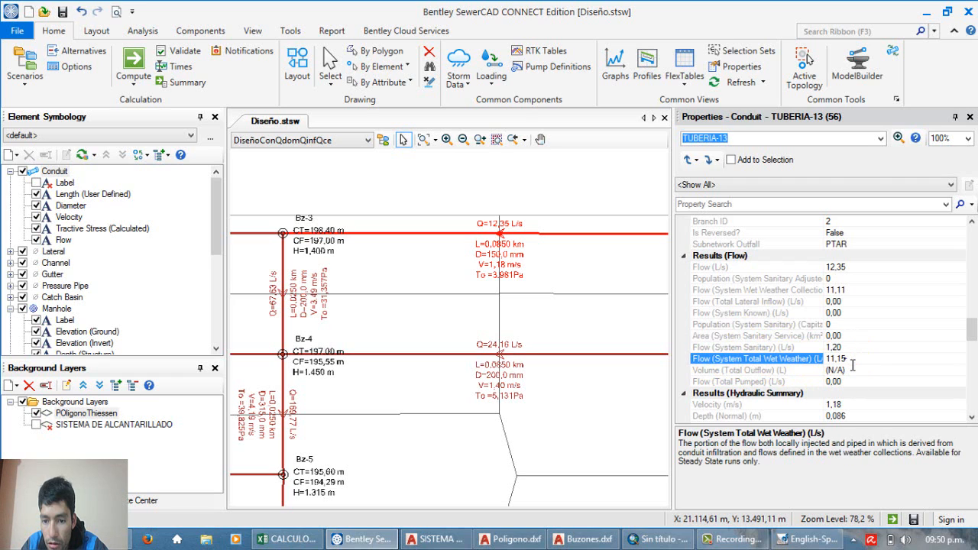
Step: Review the velocity, normal depth and critical depth in TUBERIA-13's hydraulic summary
{"action": "left_click_drag", "start_coordinate": [971, 330], "coordinate": [971, 346]}
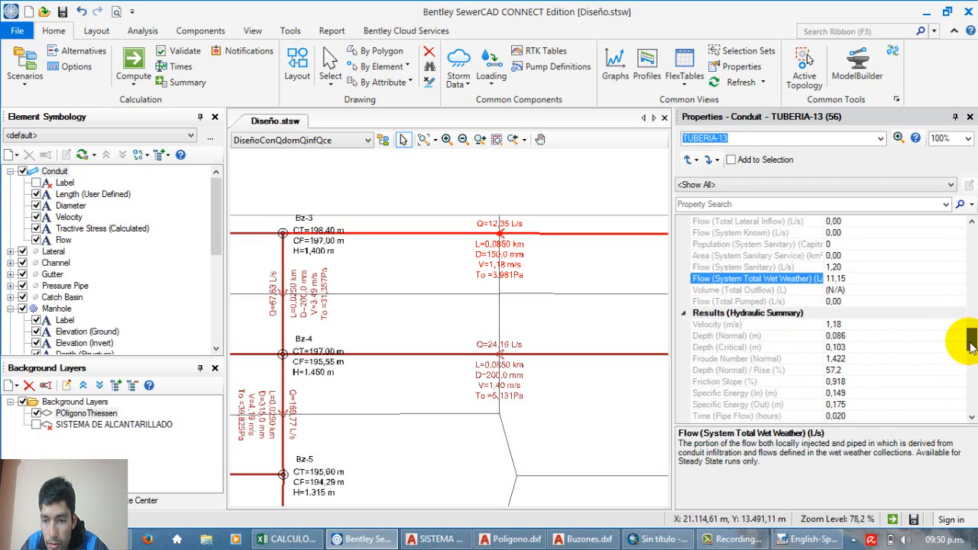
{"action": "scroll", "coordinate": [972, 345], "scroll_direction": "down", "scroll_amount": 1}
{"action": "scroll", "coordinate": [971, 345], "scroll_direction": "down", "scroll_amount": 3}
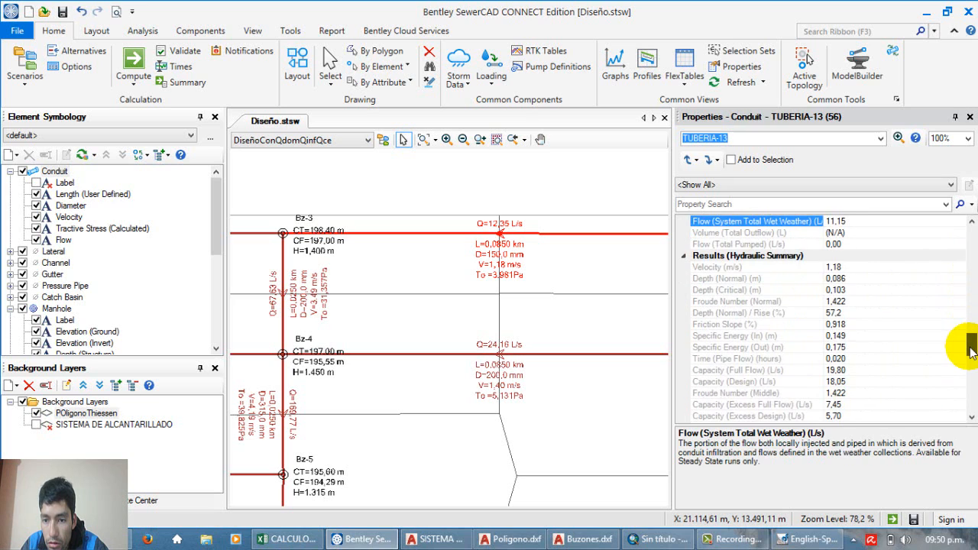
{"action": "left_click", "coordinate": [849, 244]}
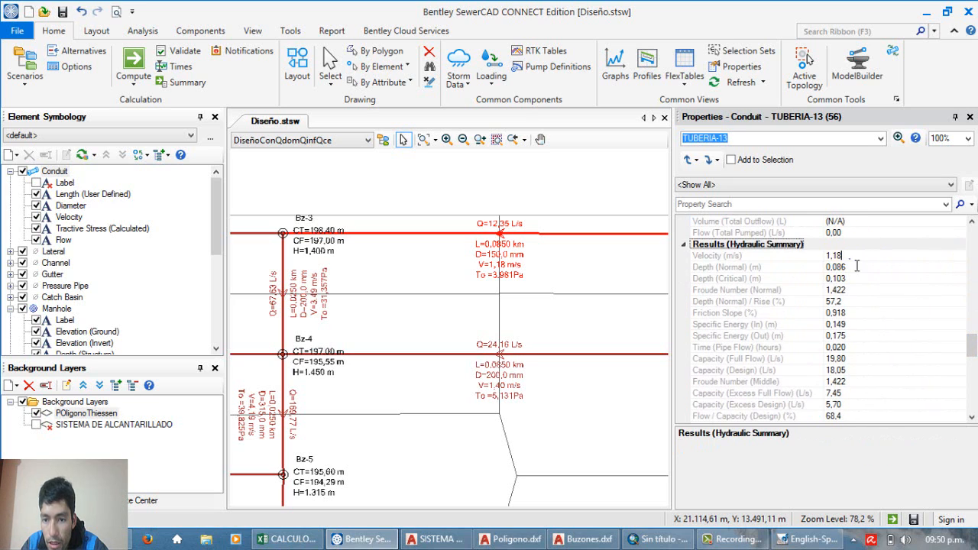
{"action": "left_click", "coordinate": [722, 257]}
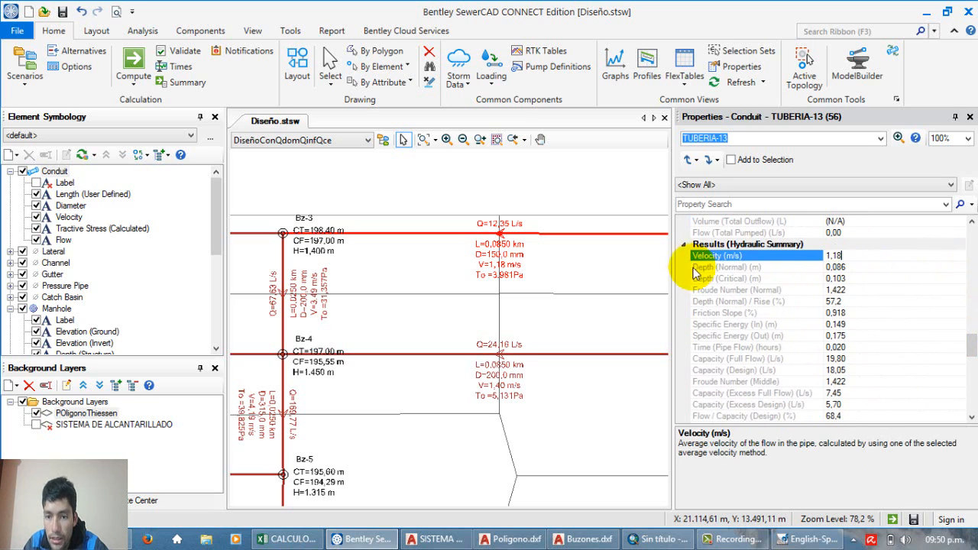
{"action": "left_click", "coordinate": [850, 277]}
{"action": "left_click", "coordinate": [850, 270]}
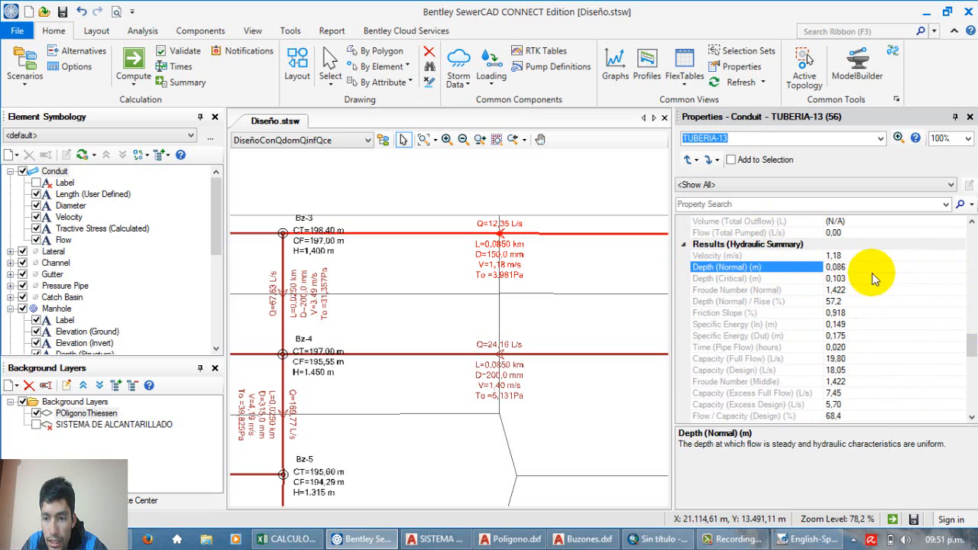
{"action": "double_click", "coordinate": [854, 273]}
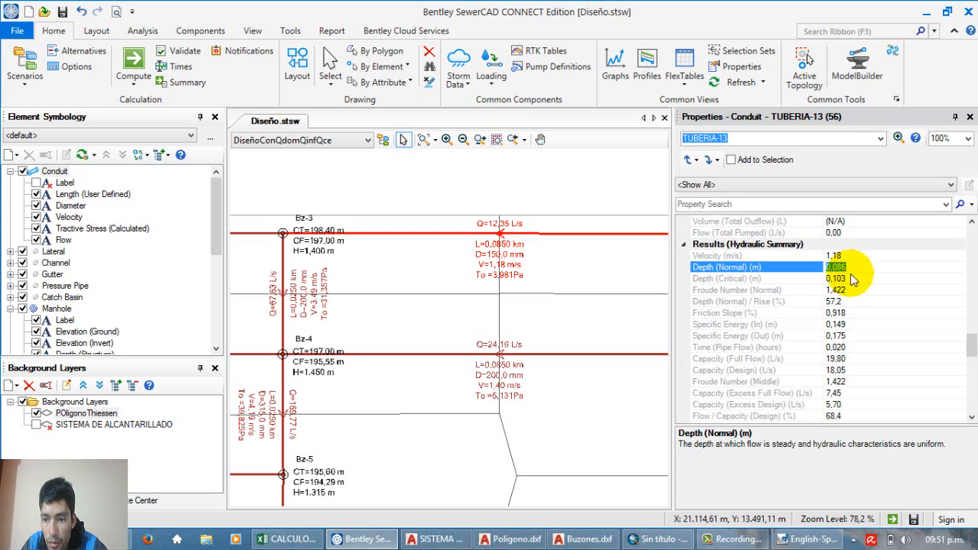
{"action": "left_click", "coordinate": [853, 279]}
Step: Review TUBERIA-13's Froude number, normal depth-to-rise ratio, friction slope and entrance specific energy
{"action": "left_click", "coordinate": [857, 294]}
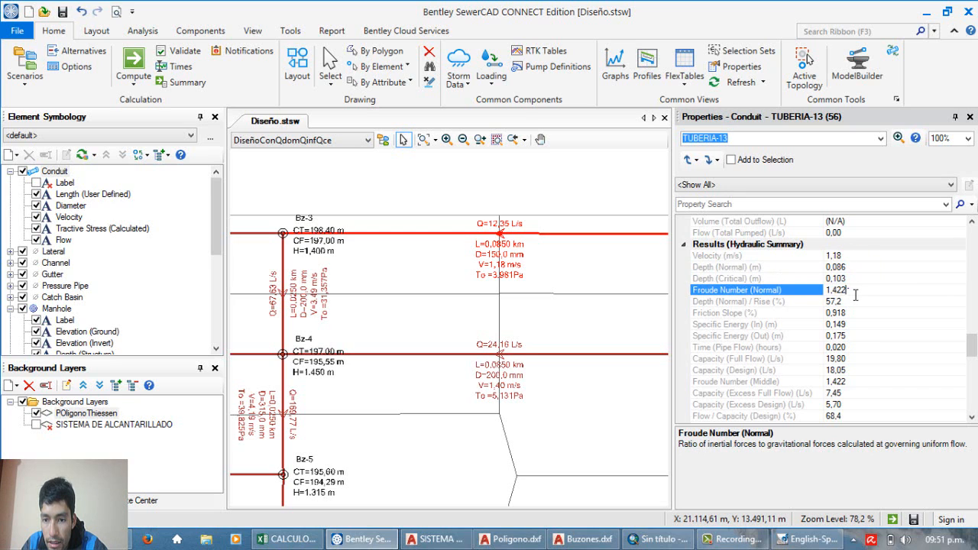
{"action": "left_click", "coordinate": [849, 312]}
{"action": "key", "text": "Up"}
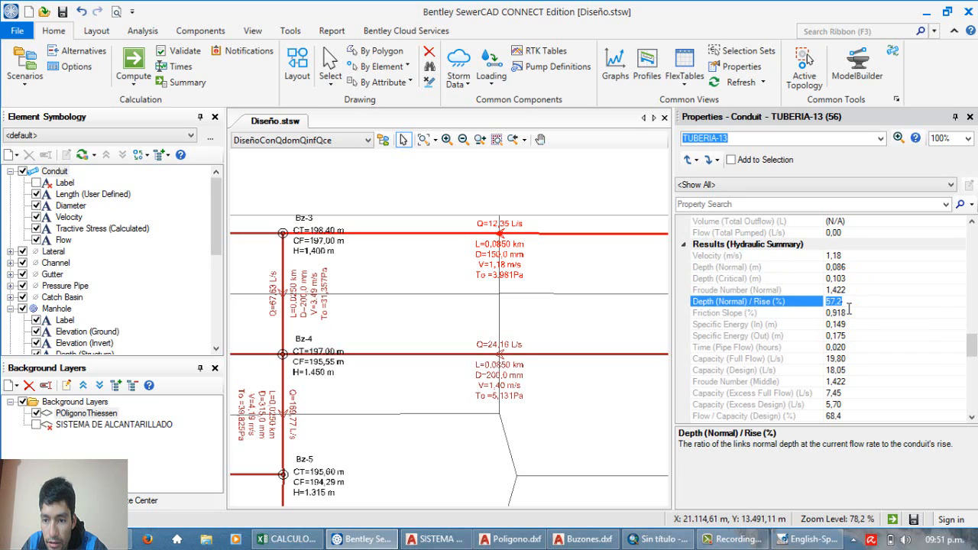
{"action": "left_click", "coordinate": [857, 315]}
{"action": "left_click", "coordinate": [857, 327]}
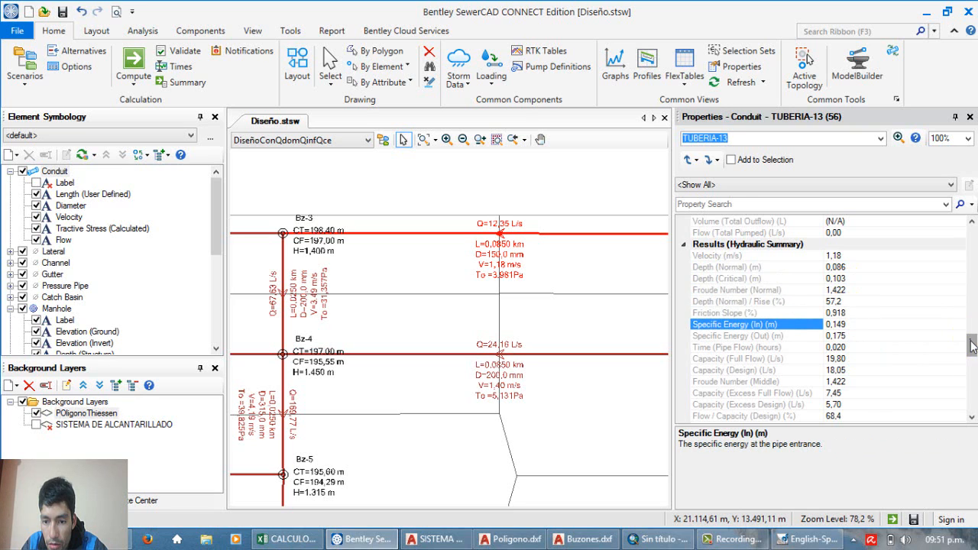
Step: Examine TUBERIA-13's infiltration results, both system and local, and look through its maximum values and profile results
{"action": "scroll", "coordinate": [968, 286], "scroll_direction": "down", "scroll_amount": 3}
{"action": "scroll", "coordinate": [971, 358], "scroll_direction": "down", "scroll_amount": 1}
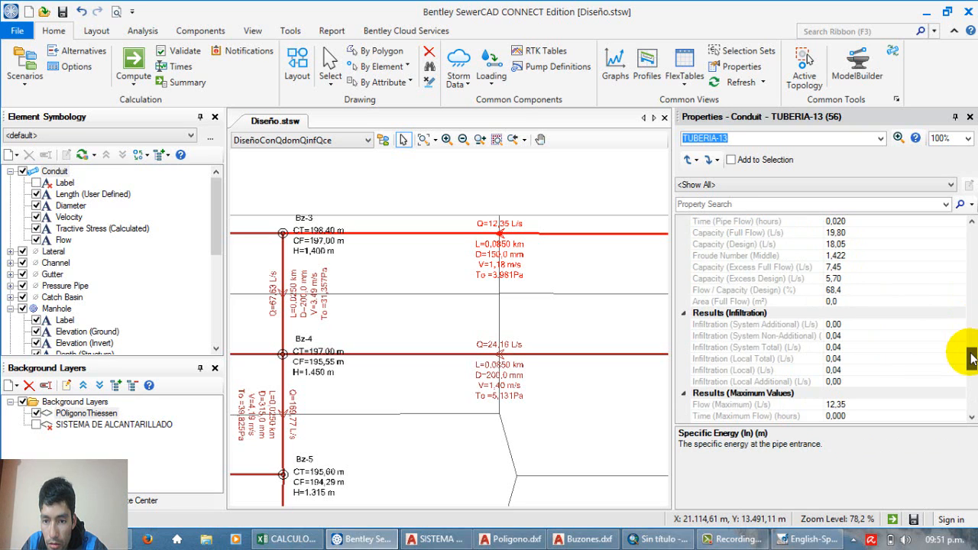
{"action": "left_click", "coordinate": [757, 324]}
{"action": "left_click", "coordinate": [756, 385]}
{"action": "left_click", "coordinate": [717, 327]}
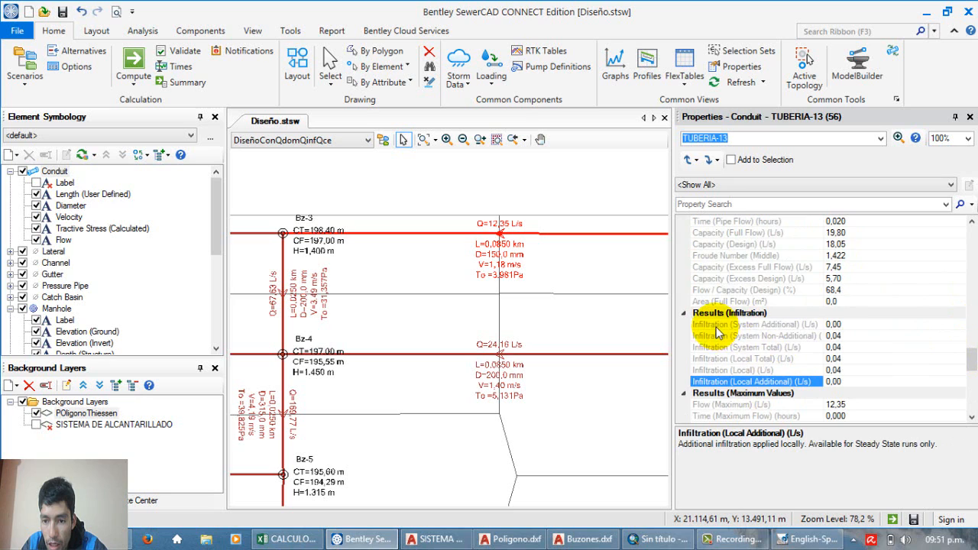
{"action": "left_click", "coordinate": [736, 370]}
{"action": "left_click", "coordinate": [724, 348]}
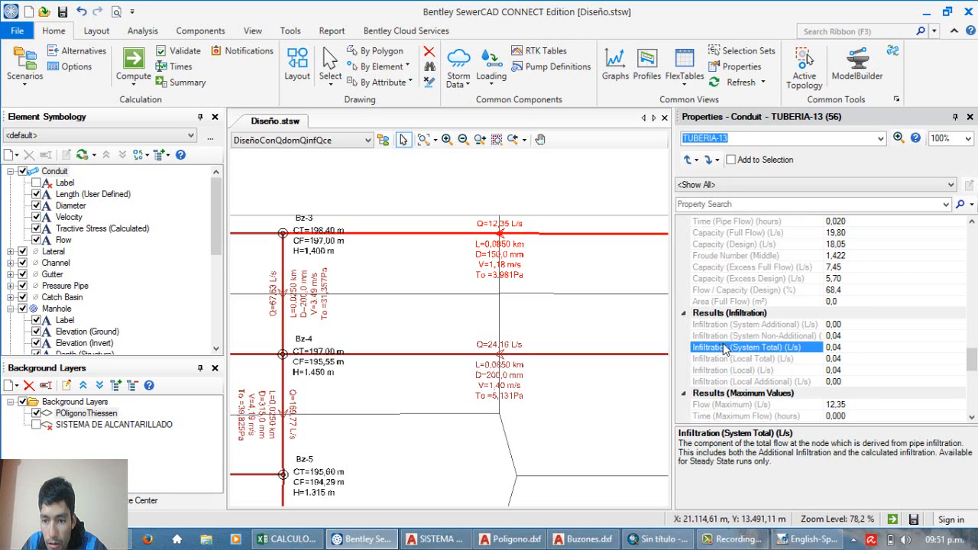
{"action": "left_click", "coordinate": [847, 337]}
{"action": "left_click", "coordinate": [844, 336]}
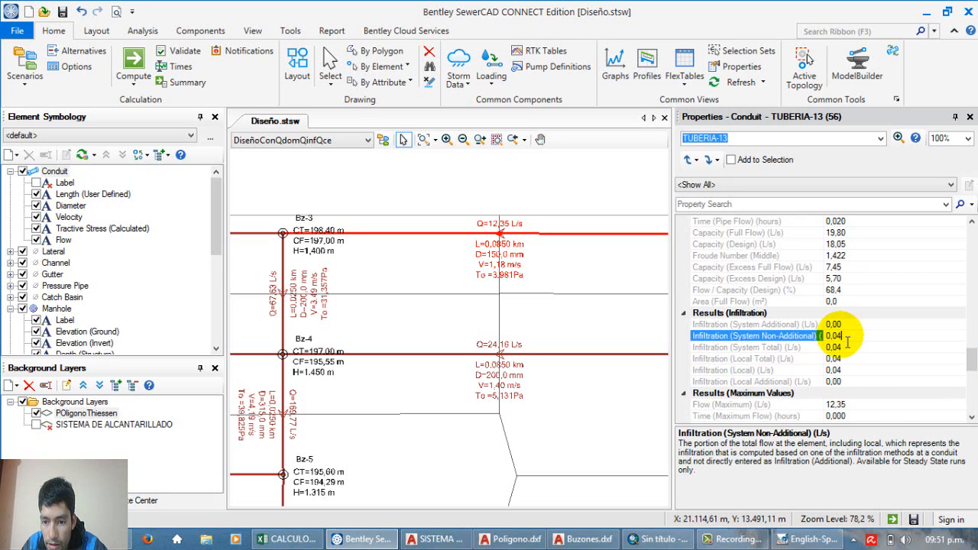
{"action": "left_click", "coordinate": [851, 373]}
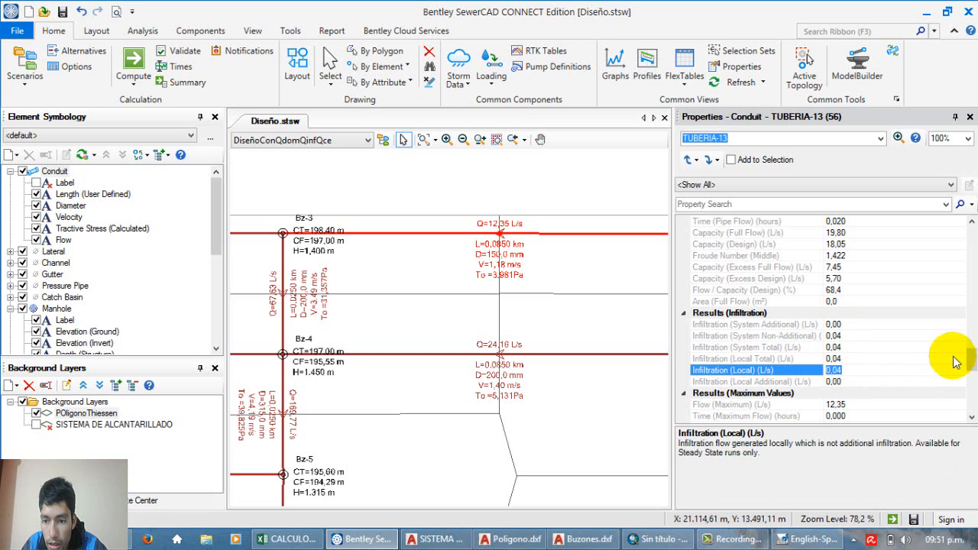
{"action": "left_click_drag", "start_coordinate": [969, 352], "coordinate": [975, 380]}
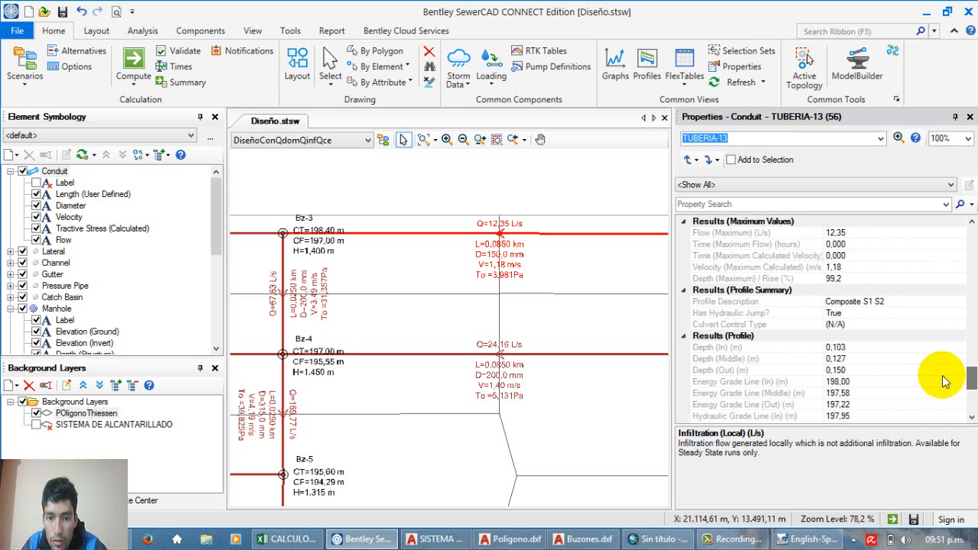
Step: Deselect TUBERIA-13 and look over the labels of the branches around Bz-9, Bz-11 and Bz-12 and the overall network
{"action": "left_click", "coordinate": [587, 334]}
{"action": "scroll", "coordinate": [548, 262], "scroll_direction": "down", "scroll_amount": 3}
{"action": "scroll", "coordinate": [457, 316], "scroll_direction": "up", "scroll_amount": 2}
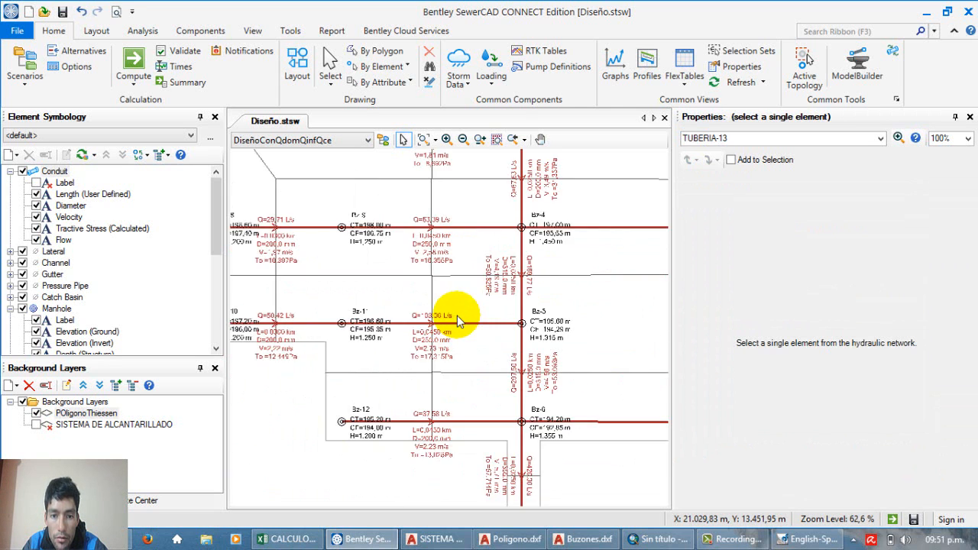
{"action": "scroll", "coordinate": [452, 312], "scroll_direction": "down", "scroll_amount": 2}
{"action": "scroll", "coordinate": [463, 307], "scroll_direction": "up", "scroll_amount": 1}
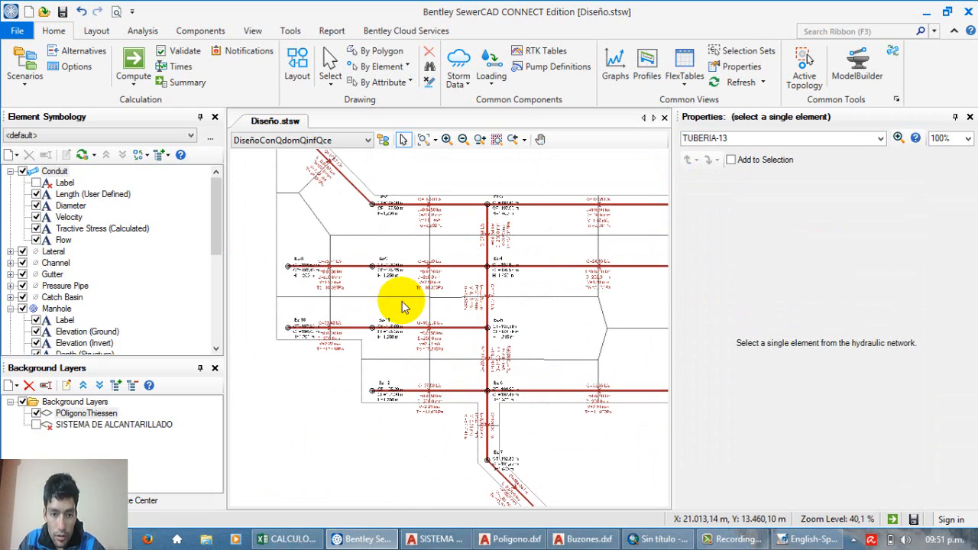
Step: Look over the route and labels of the main line from manhole Bz-1 through Bz-3 down to the outlet
{"action": "scroll", "coordinate": [405, 315], "scroll_direction": "up", "scroll_amount": 1}
{"action": "scroll", "coordinate": [459, 230], "scroll_direction": "up", "scroll_amount": 4}
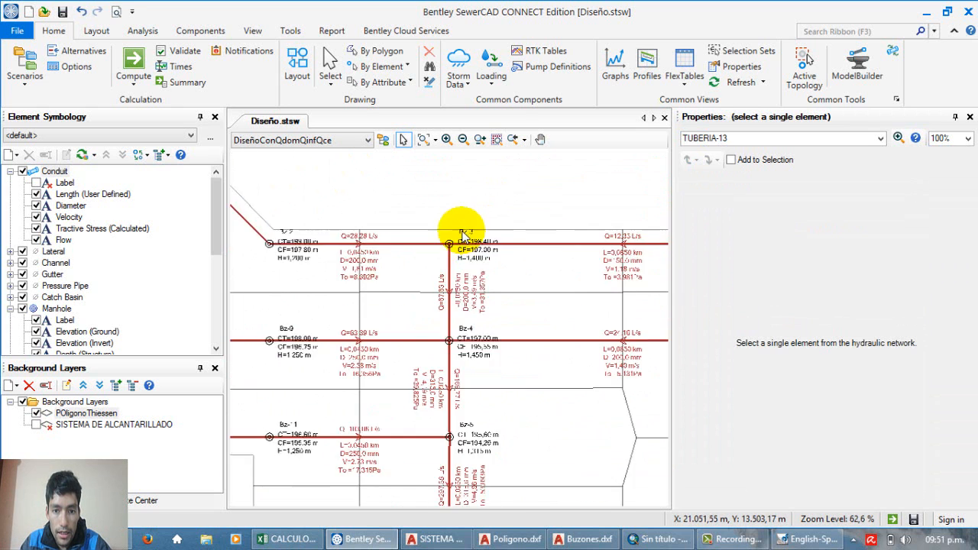
{"action": "scroll", "coordinate": [436, 222], "scroll_direction": "down", "scroll_amount": 7}
{"action": "scroll", "coordinate": [453, 233], "scroll_direction": "up", "scroll_amount": 2}
{"action": "scroll", "coordinate": [453, 235], "scroll_direction": "down", "scroll_amount": 2}
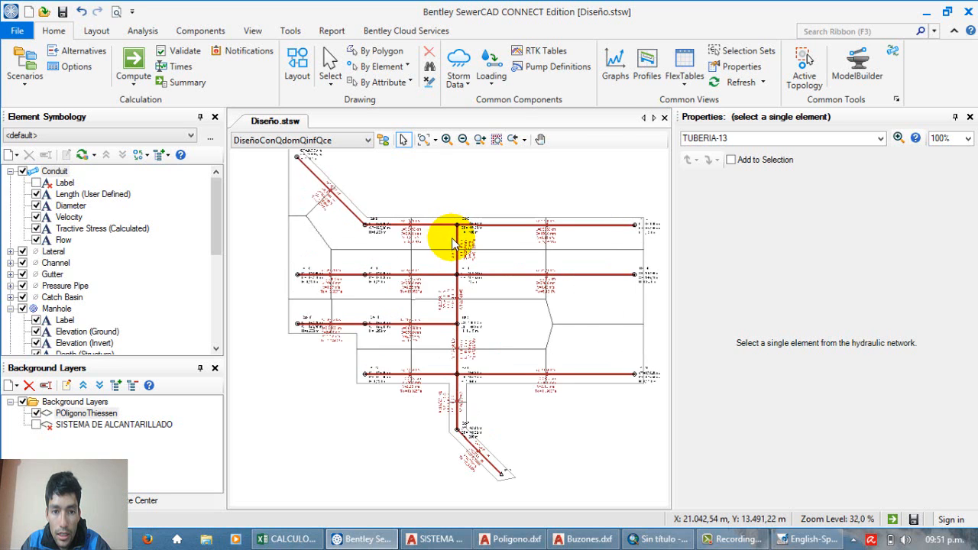
{"action": "scroll", "coordinate": [332, 223], "scroll_direction": "up", "scroll_amount": 7}
{"action": "scroll", "coordinate": [325, 207], "scroll_direction": "down", "scroll_amount": 1}
{"action": "scroll", "coordinate": [327, 207], "scroll_direction": "up", "scroll_amount": 5}
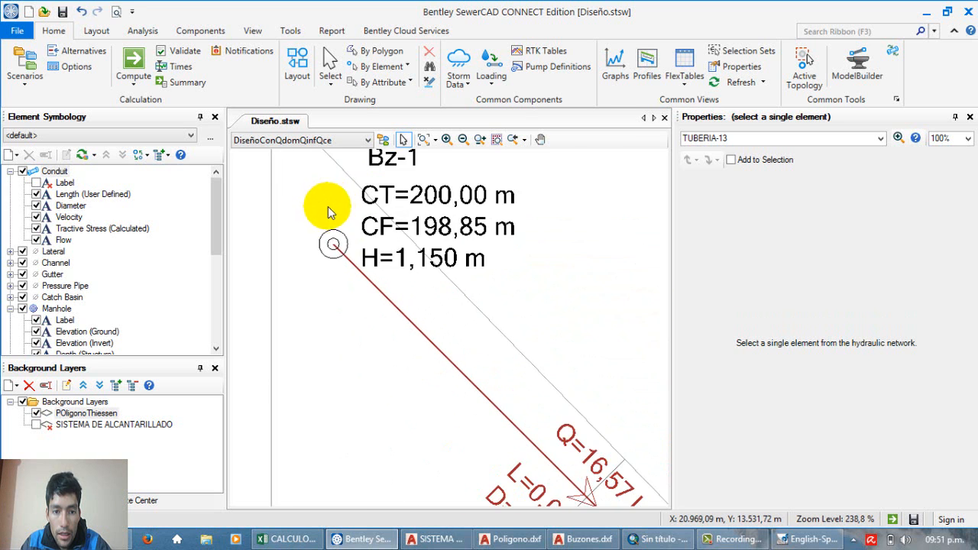
{"action": "scroll", "coordinate": [329, 230], "scroll_direction": "down", "scroll_amount": 1}
{"action": "scroll", "coordinate": [325, 238], "scroll_direction": "up", "scroll_amount": 2}
{"action": "scroll", "coordinate": [317, 199], "scroll_direction": "down", "scroll_amount": 7}
{"action": "scroll", "coordinate": [317, 192], "scroll_direction": "down", "scroll_amount": 3}
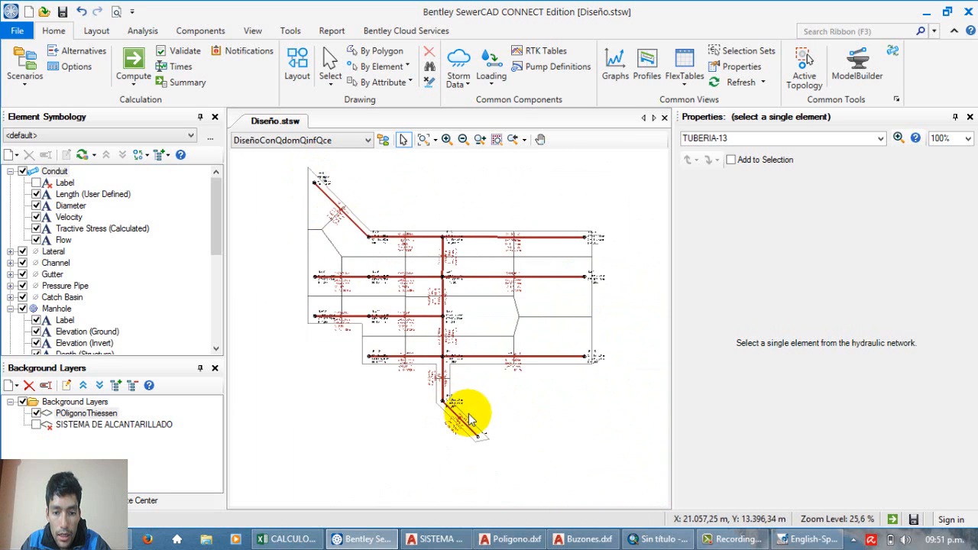
{"action": "scroll", "coordinate": [450, 393], "scroll_direction": "up", "scroll_amount": 10}
{"action": "scroll", "coordinate": [450, 393], "scroll_direction": "down", "scroll_amount": 15}
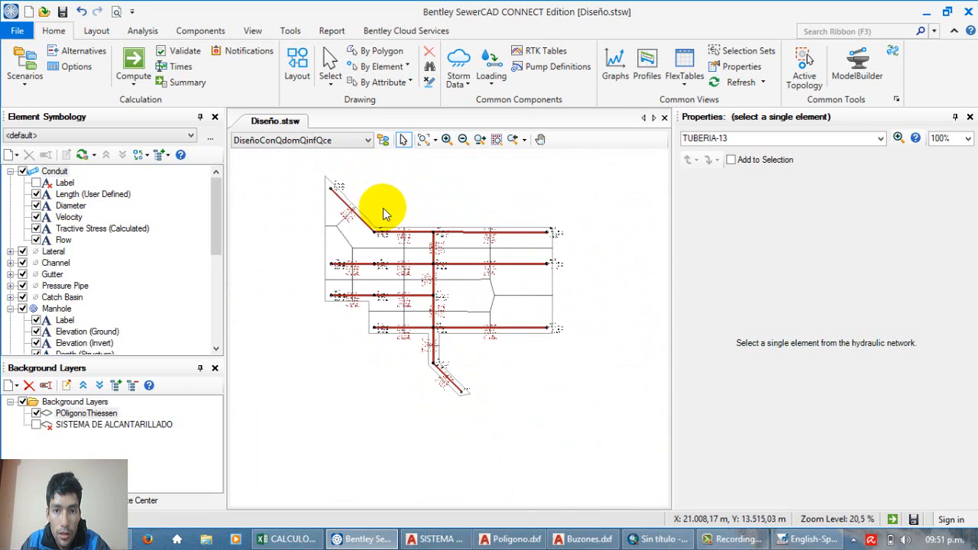
{"action": "scroll", "coordinate": [394, 203], "scroll_direction": "up", "scroll_amount": 2}
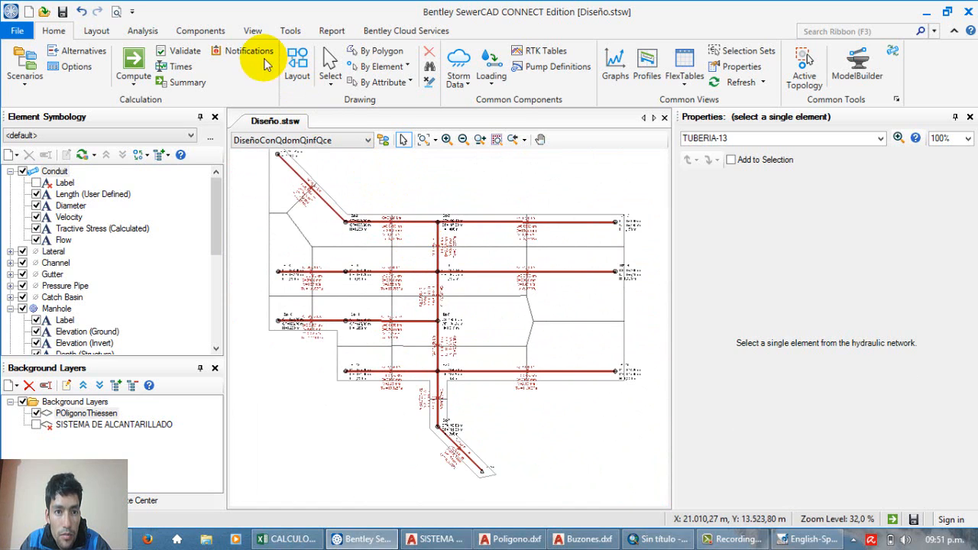
Step: Create a new profile in the profiles manager
{"action": "left_click", "coordinate": [253, 33]}
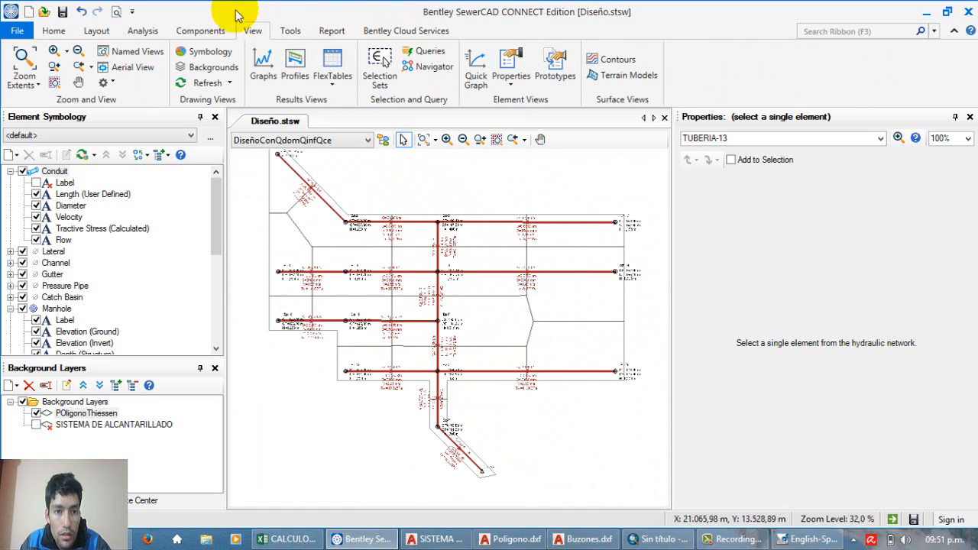
{"action": "left_click", "coordinate": [302, 68]}
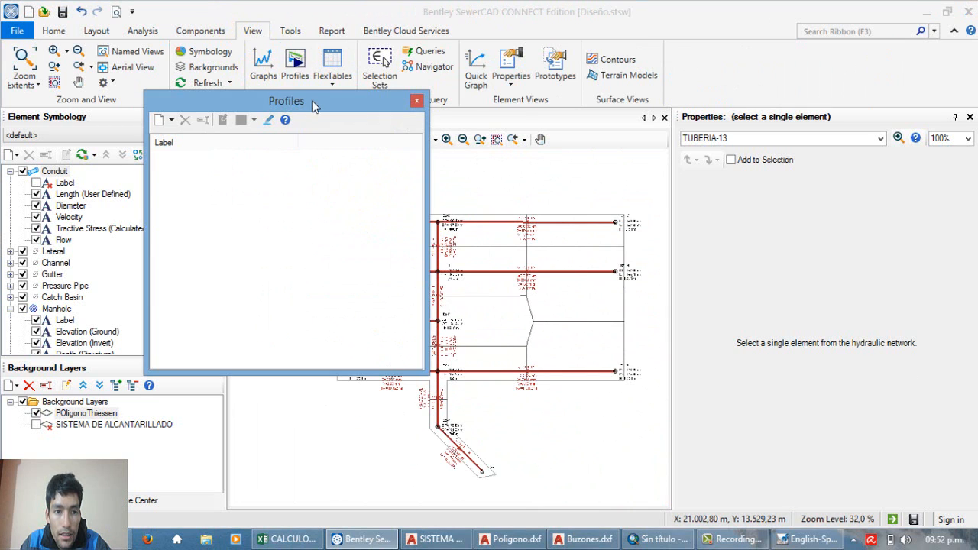
{"action": "left_click_drag", "start_coordinate": [258, 107], "coordinate": [165, 104]}
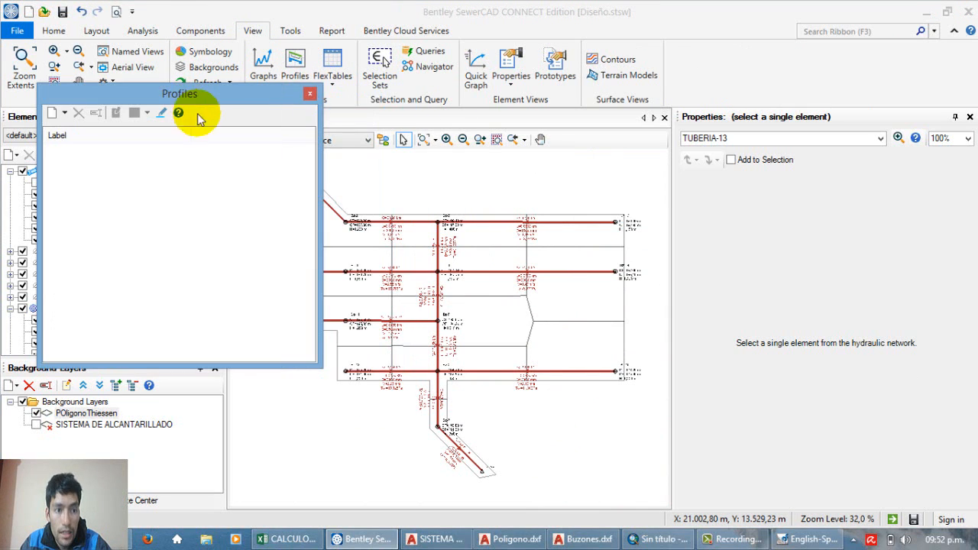
{"action": "left_click", "coordinate": [67, 118]}
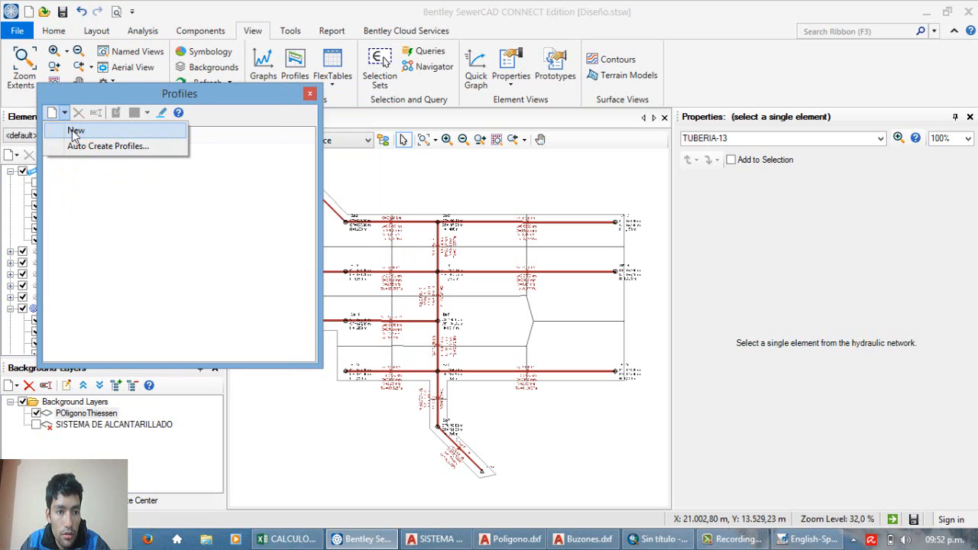
{"action": "left_click", "coordinate": [76, 130]}
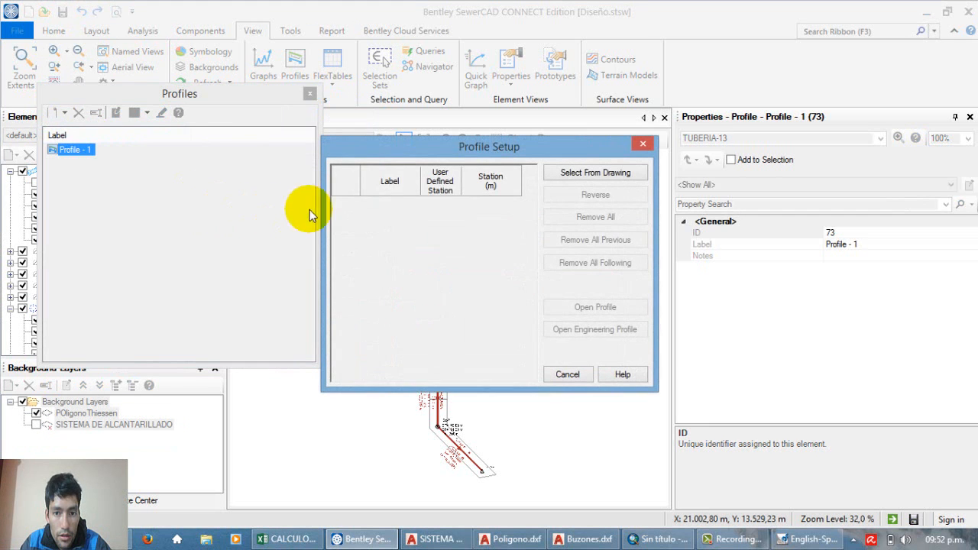
{"action": "left_click_drag", "start_coordinate": [441, 151], "coordinate": [385, 137]}
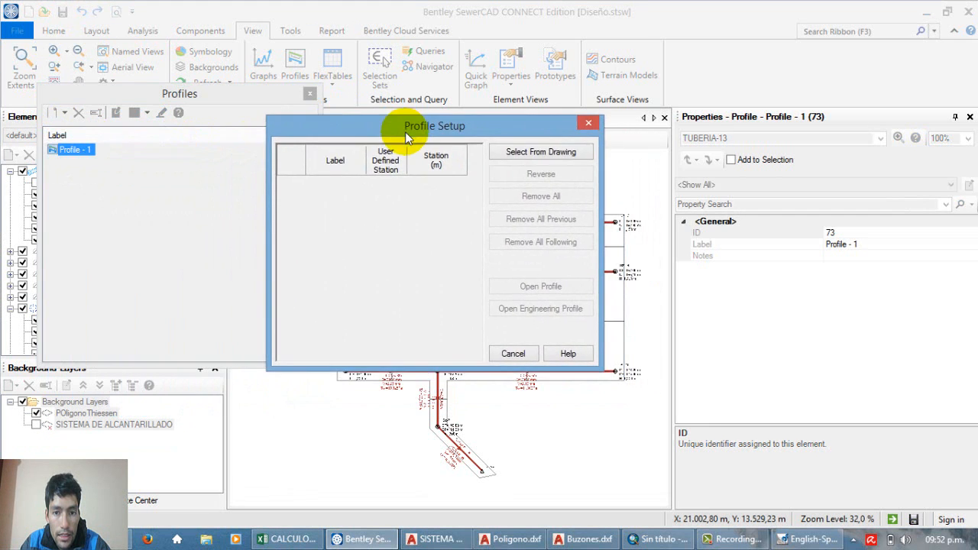
Step: Pick manholes Bz-1, Bz-2 and Bz-3 in the drawing as the upstream part of the profile route
{"action": "left_click", "coordinate": [539, 153]}
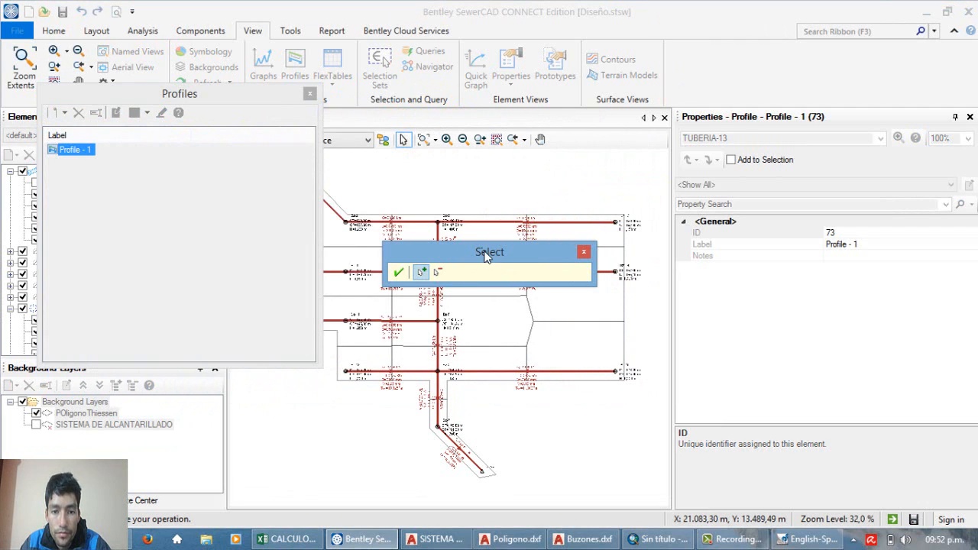
{"action": "scroll", "coordinate": [501, 227], "scroll_direction": "up", "scroll_amount": 10}
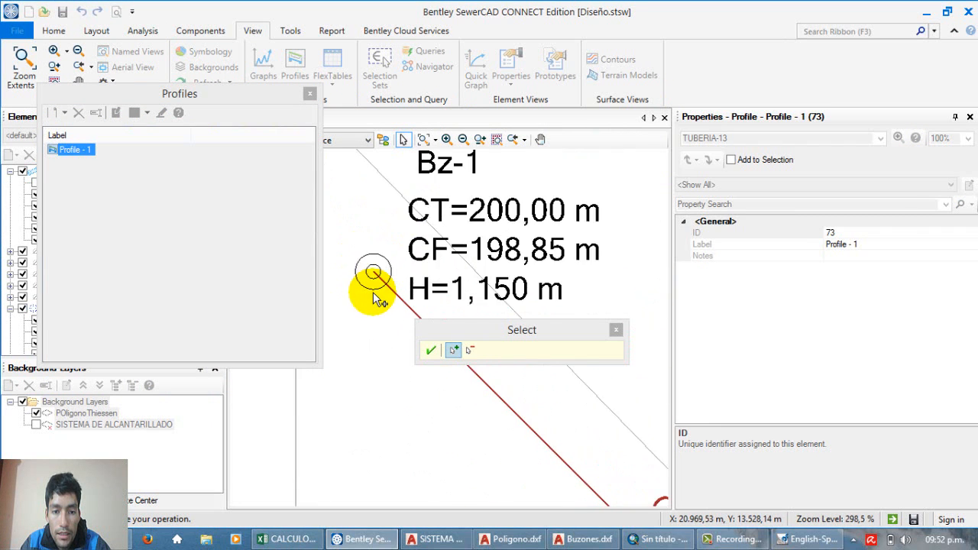
{"action": "scroll", "coordinate": [374, 271], "scroll_direction": "up", "scroll_amount": 1}
{"action": "scroll", "coordinate": [374, 272], "scroll_direction": "down", "scroll_amount": 20}
{"action": "scroll", "coordinate": [348, 191], "scroll_direction": "up", "scroll_amount": 13}
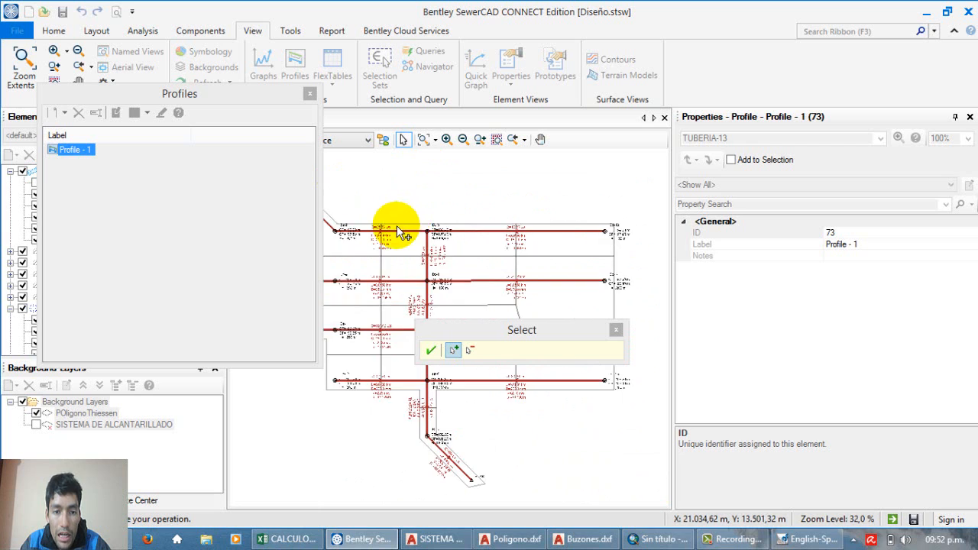
{"action": "scroll", "coordinate": [445, 245], "scroll_direction": "down", "scroll_amount": 5}
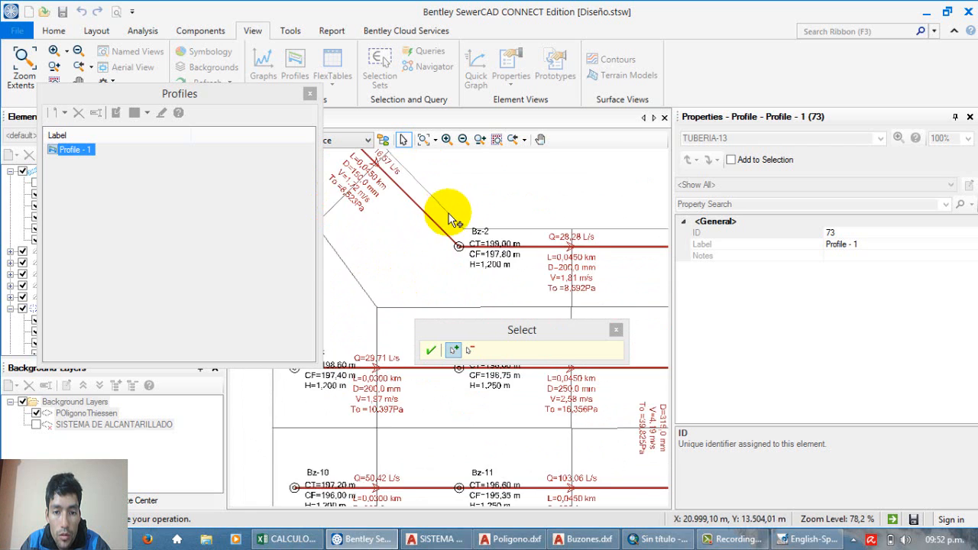
{"action": "scroll", "coordinate": [448, 240], "scroll_direction": "up", "scroll_amount": 3}
{"action": "scroll", "coordinate": [514, 243], "scroll_direction": "down", "scroll_amount": 6}
{"action": "scroll", "coordinate": [513, 243], "scroll_direction": "up", "scroll_amount": 11}
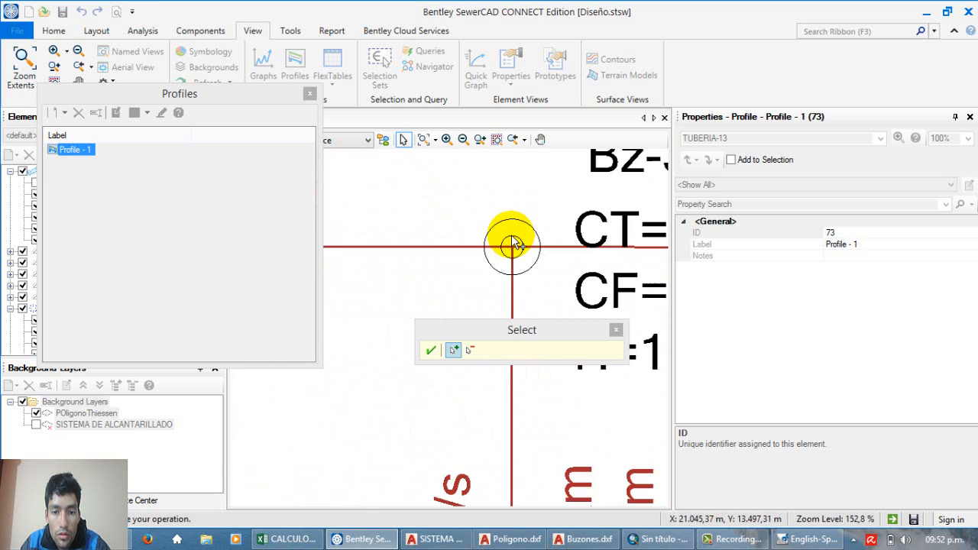
{"action": "scroll", "coordinate": [509, 240], "scroll_direction": "down", "scroll_amount": 12}
{"action": "scroll", "coordinate": [504, 222], "scroll_direction": "up", "scroll_amount": 8}
{"action": "scroll", "coordinate": [473, 237], "scroll_direction": "up", "scroll_amount": 2}
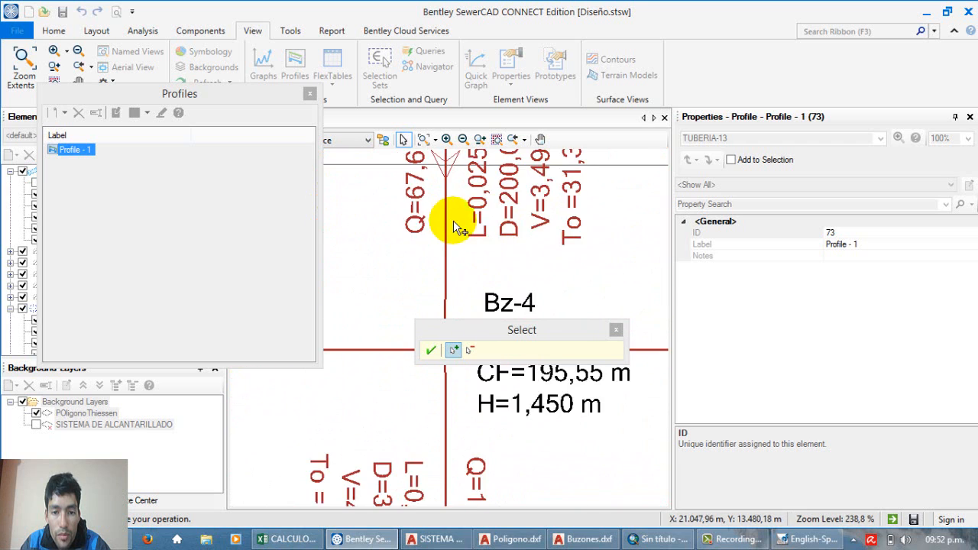
{"action": "scroll", "coordinate": [453, 220], "scroll_direction": "down", "scroll_amount": 10}
{"action": "scroll", "coordinate": [428, 199], "scroll_direction": "up", "scroll_amount": 3}
{"action": "scroll", "coordinate": [413, 184], "scroll_direction": "down", "scroll_amount": 6}
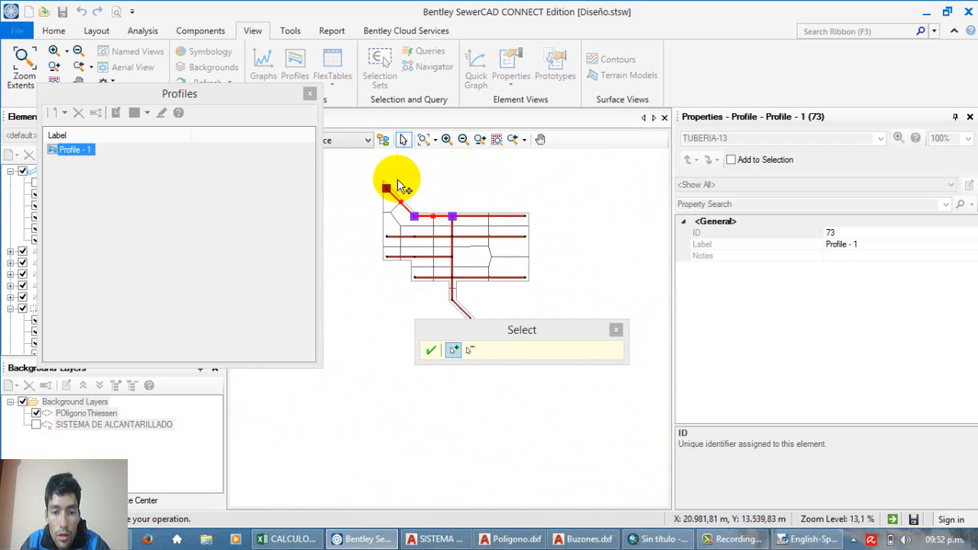
Step: Extend the profile route down the main line to the PTAR outfall and accept the selection
{"action": "scroll", "coordinate": [469, 317], "scroll_direction": "up", "scroll_amount": 6}
{"action": "scroll", "coordinate": [458, 275], "scroll_direction": "down", "scroll_amount": 1}
{"action": "scroll", "coordinate": [467, 298], "scroll_direction": "up", "scroll_amount": 14}
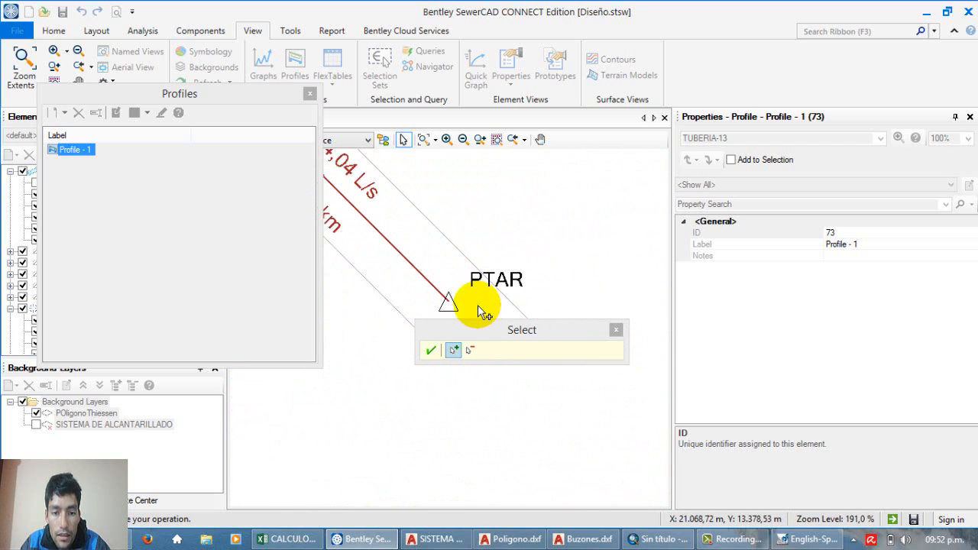
{"action": "left_click", "coordinate": [445, 300]}
{"action": "scroll", "coordinate": [483, 308], "scroll_direction": "down", "scroll_amount": 13}
{"action": "scroll", "coordinate": [483, 308], "scroll_direction": "down", "scroll_amount": 4}
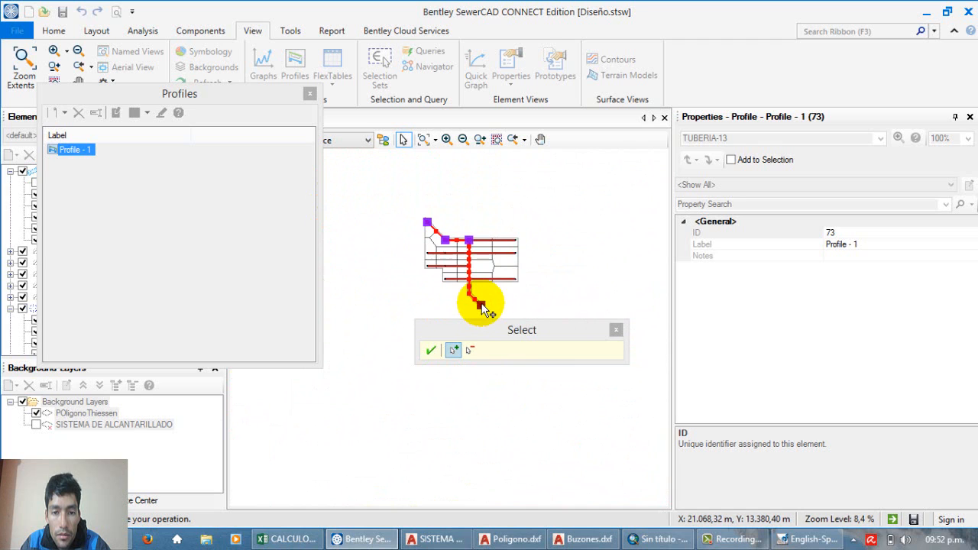
{"action": "scroll", "coordinate": [474, 294], "scroll_direction": "up", "scroll_amount": 1}
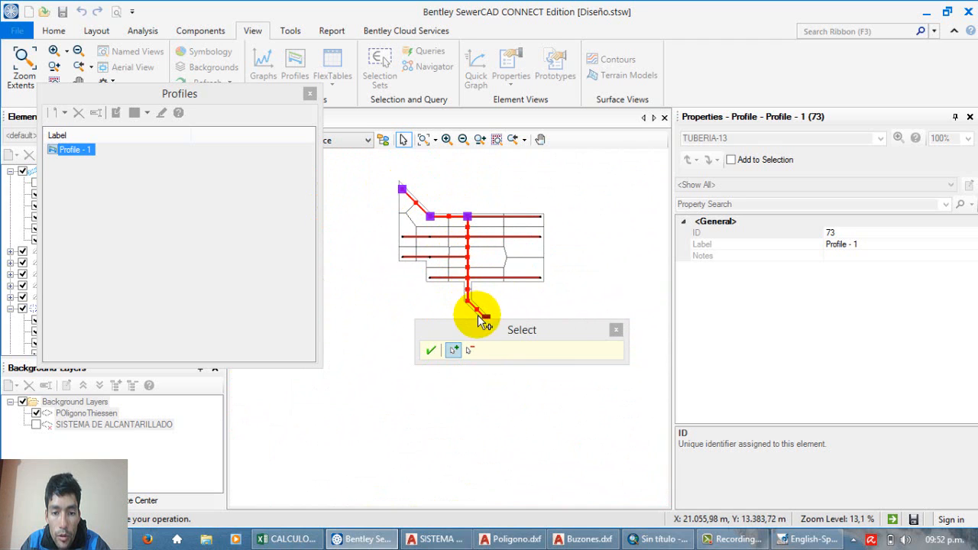
{"action": "scroll", "coordinate": [458, 296], "scroll_direction": "up", "scroll_amount": 1}
{"action": "scroll", "coordinate": [486, 241], "scroll_direction": "down", "scroll_amount": 1}
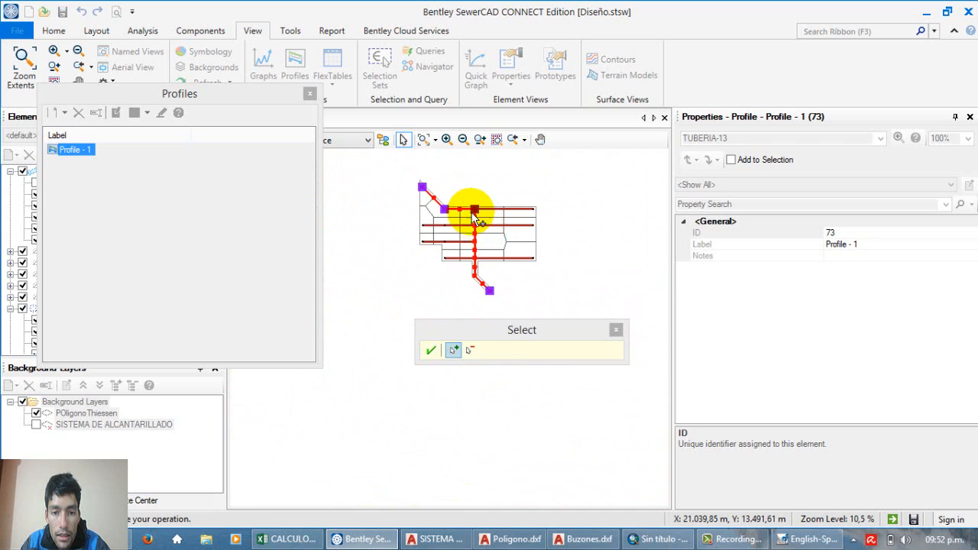
{"action": "scroll", "coordinate": [467, 214], "scroll_direction": "up", "scroll_amount": 1}
{"action": "scroll", "coordinate": [459, 207], "scroll_direction": "up", "scroll_amount": 1}
{"action": "scroll", "coordinate": [457, 205], "scroll_direction": "up", "scroll_amount": 1}
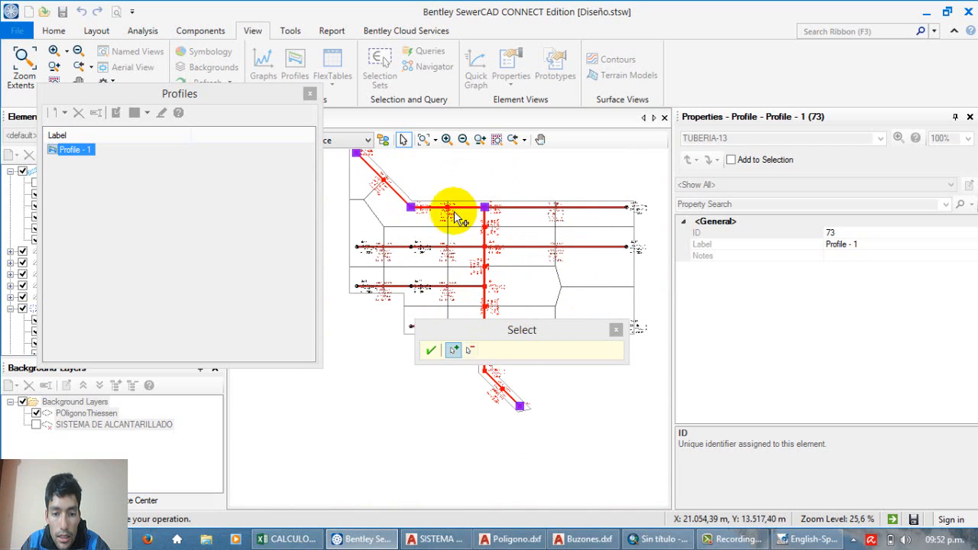
{"action": "left_click", "coordinate": [430, 353]}
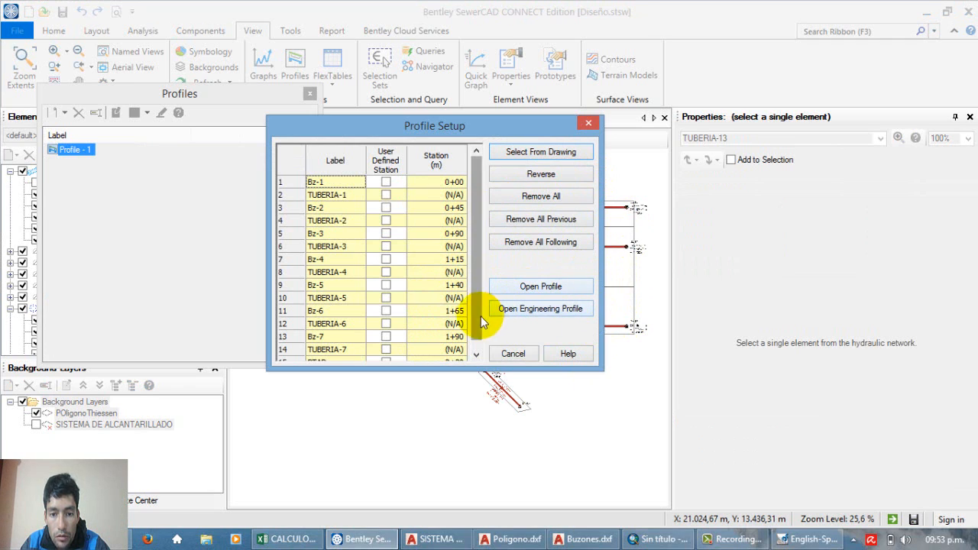
Step: Open the engineering profile of the Bz-1 to PTAR route in a maximized window and show it in full
{"action": "left_click_drag", "start_coordinate": [477, 305], "coordinate": [487, 330]}
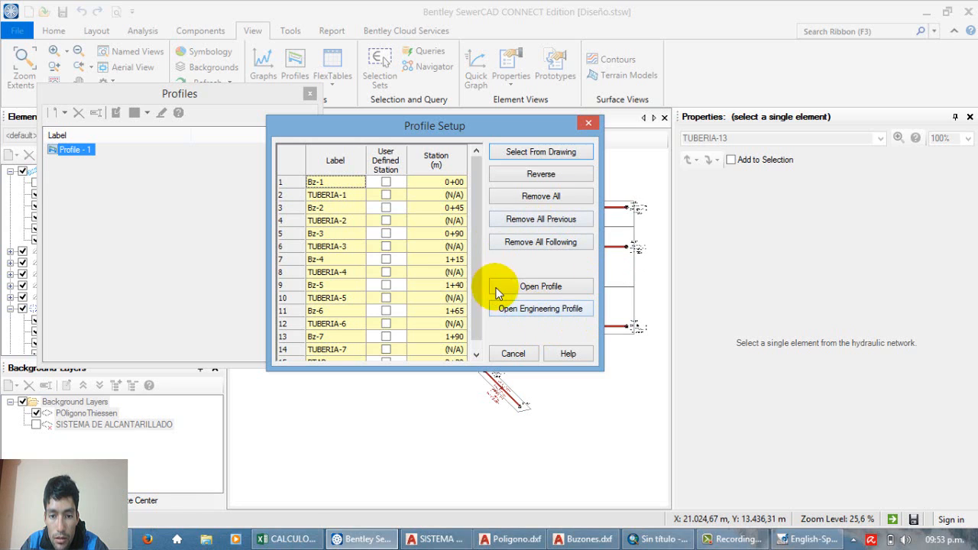
{"action": "left_click", "coordinate": [549, 311]}
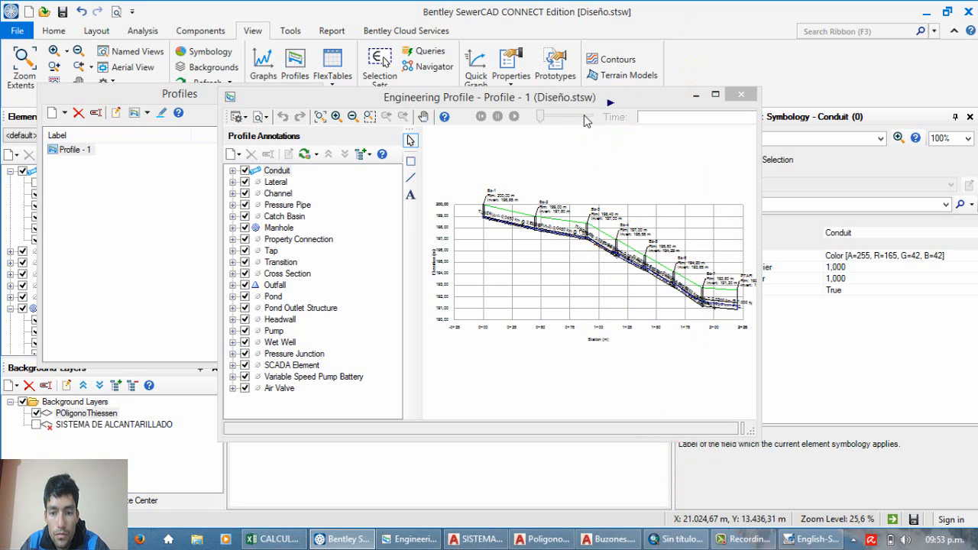
{"action": "left_click", "coordinate": [740, 539]}
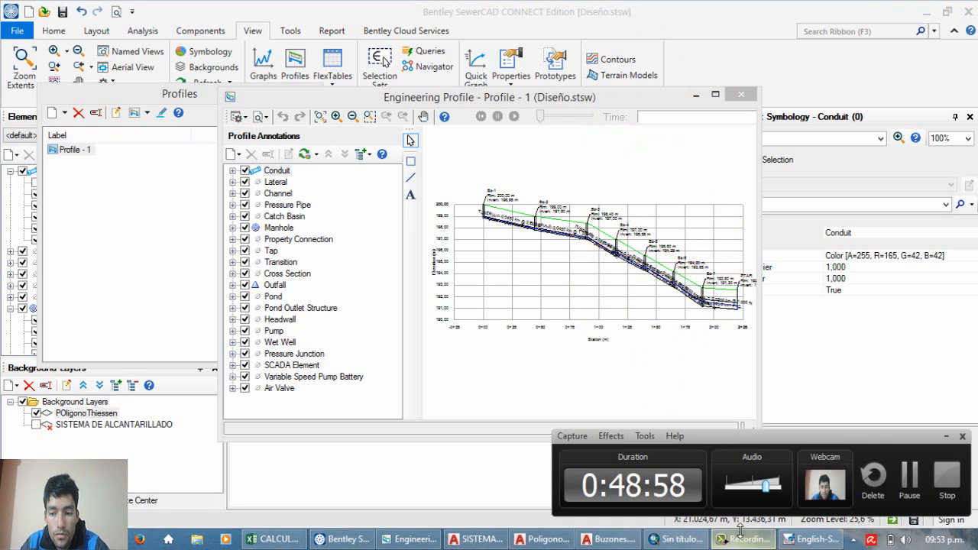
{"action": "left_click", "coordinate": [910, 478]}
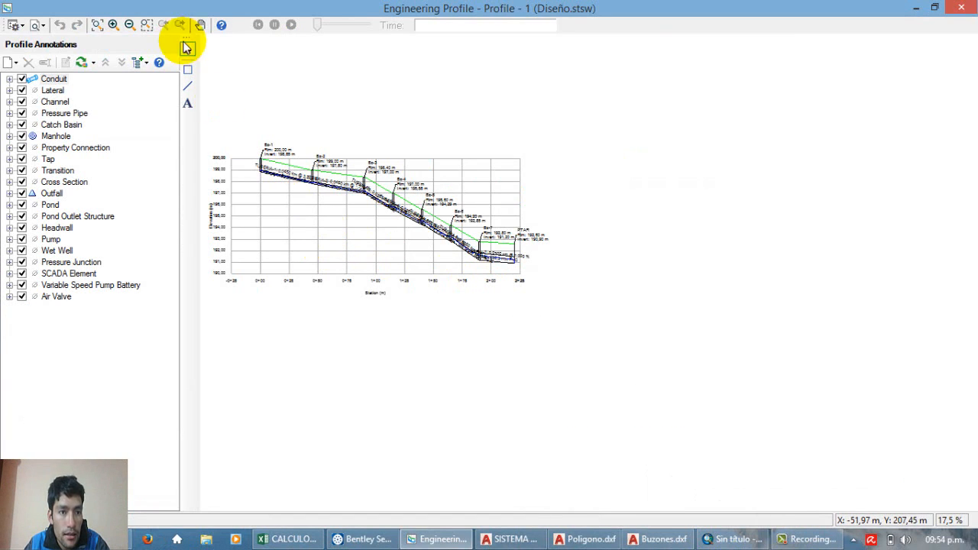
{"action": "left_click", "coordinate": [114, 24]}
{"action": "left_click_drag", "start_coordinate": [521, 314], "coordinate": [402, 231]}
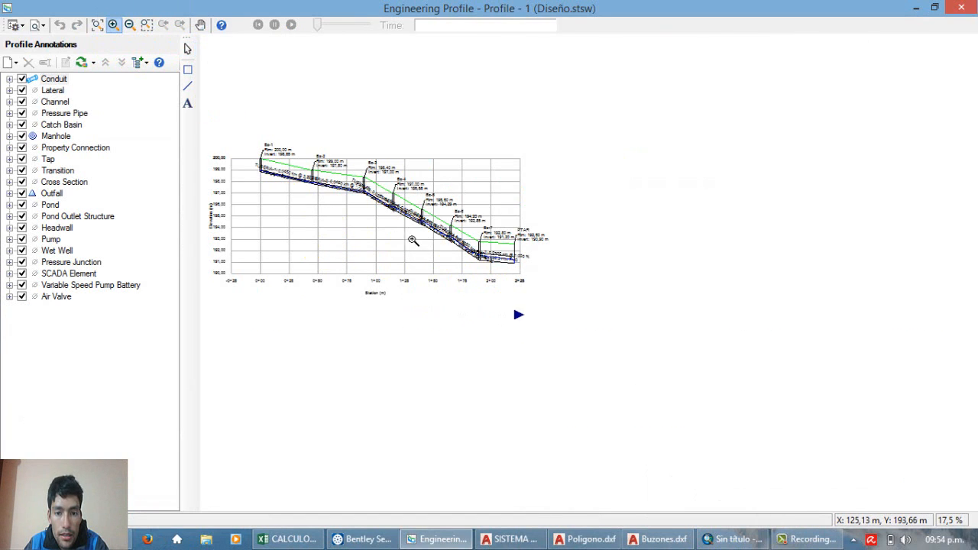
{"action": "left_click", "coordinate": [97, 24]}
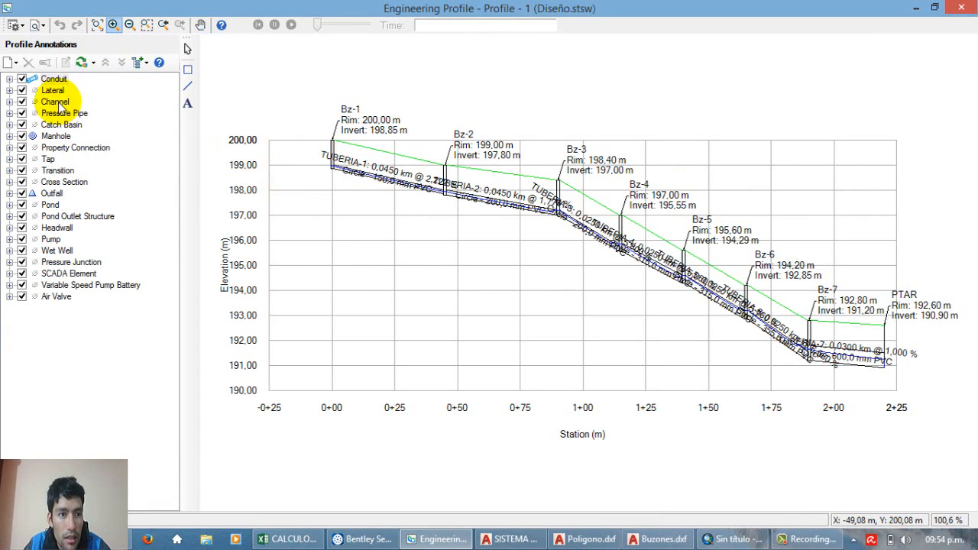
Step: Hide the conduit annotations in the engineering profile
{"action": "left_click", "coordinate": [22, 79]}
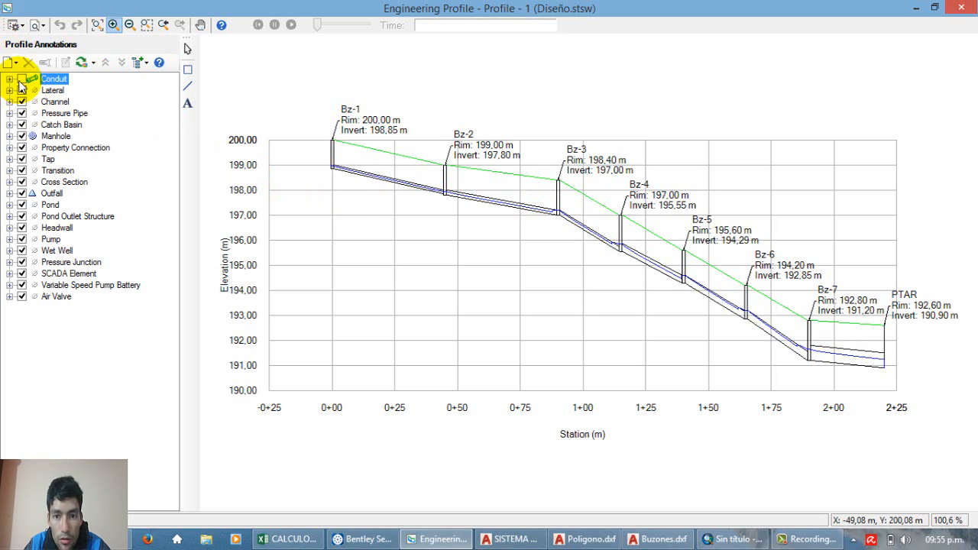
{"action": "left_click", "coordinate": [20, 81]}
{"action": "left_click", "coordinate": [20, 81]}
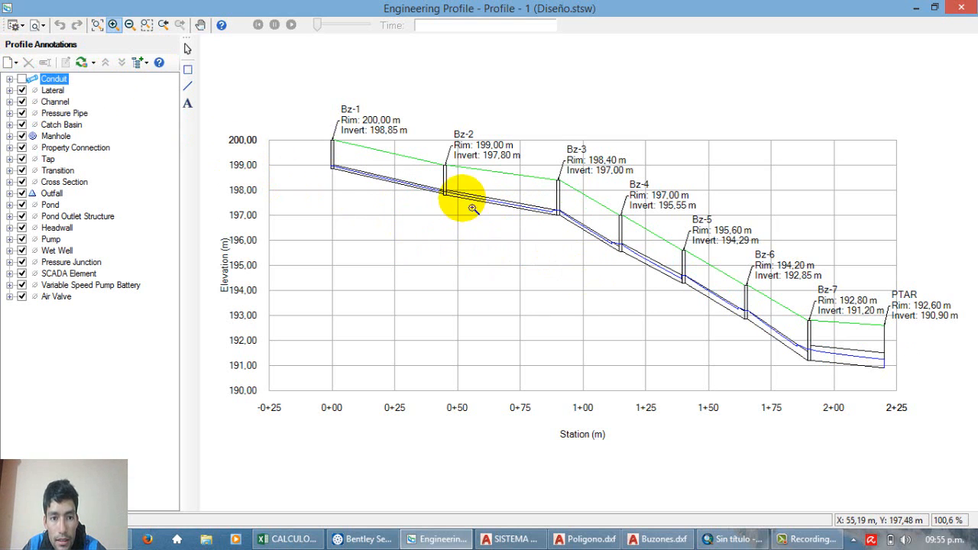
Step: Examine the conduit and its hydraulic grade line between manholes Bz-1 and Bz-2 in the engineering profile
{"action": "left_click", "coordinate": [112, 25]}
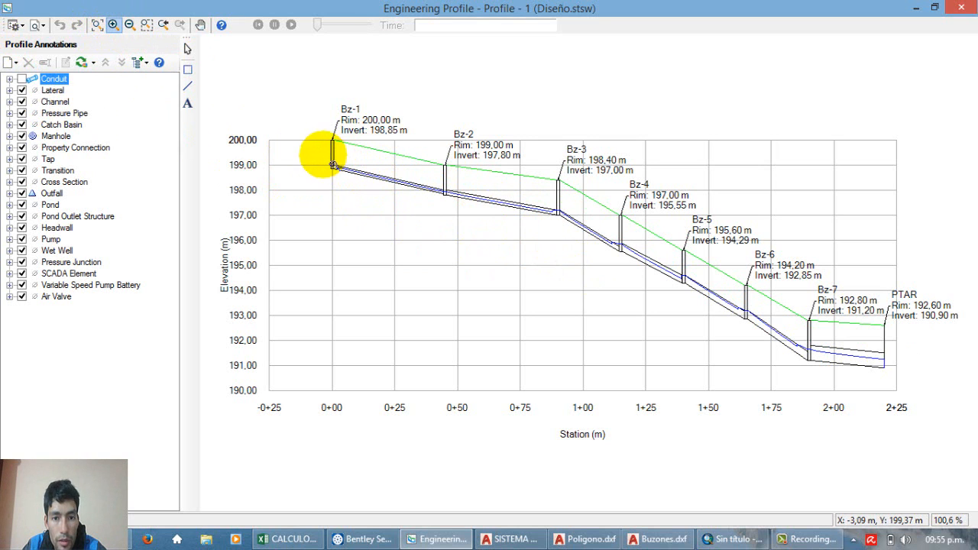
{"action": "left_click_drag", "start_coordinate": [322, 155], "coordinate": [463, 227]}
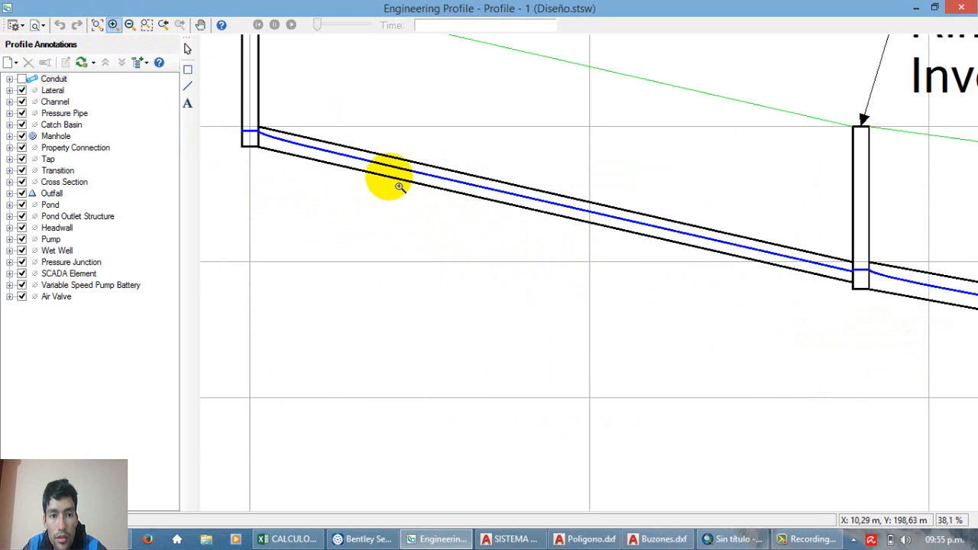
{"action": "scroll", "coordinate": [402, 195], "scroll_direction": "down", "scroll_amount": 5}
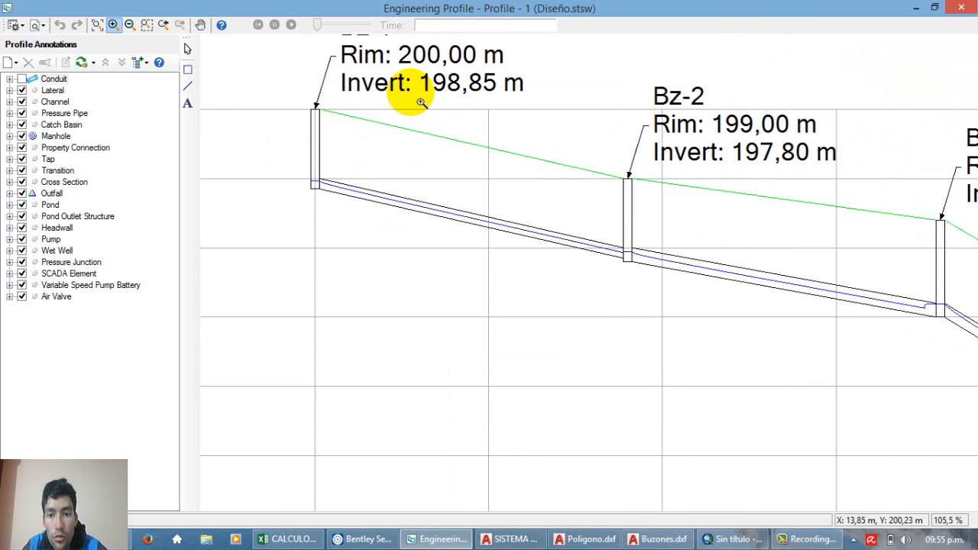
{"action": "scroll", "coordinate": [623, 225], "scroll_direction": "up", "scroll_amount": 1}
{"action": "scroll", "coordinate": [371, 190], "scroll_direction": "up", "scroll_amount": 1}
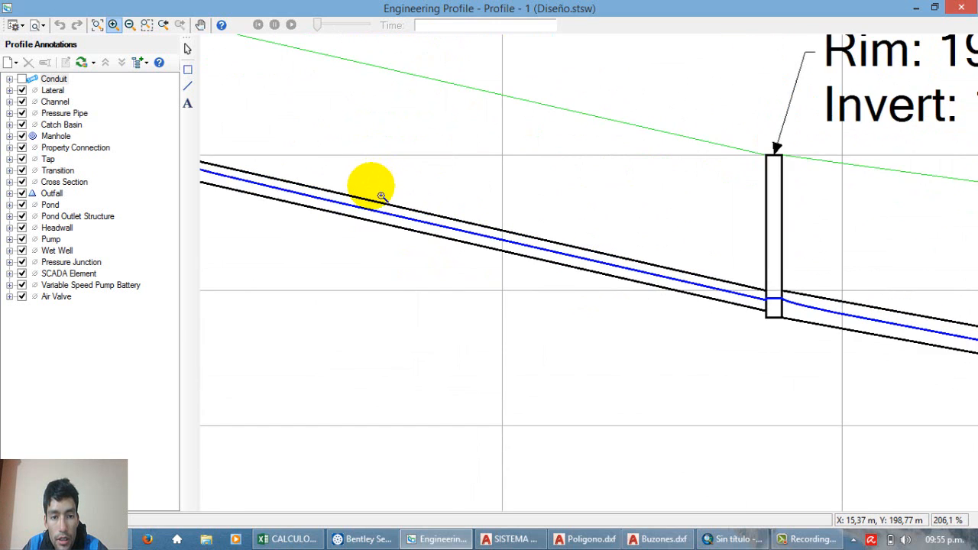
{"action": "scroll", "coordinate": [367, 195], "scroll_direction": "down", "scroll_amount": 1}
{"action": "right_click", "coordinate": [377, 168]}
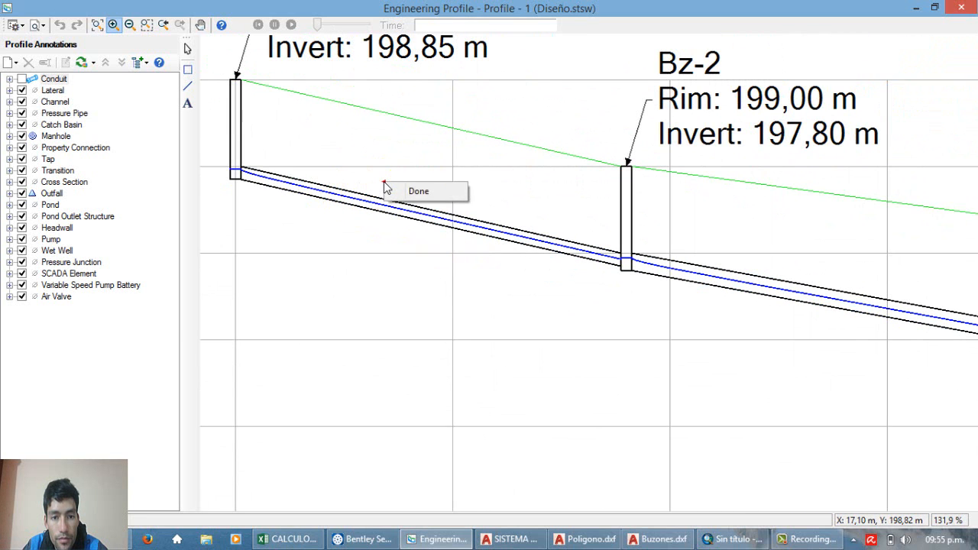
{"action": "left_click", "coordinate": [412, 191]}
{"action": "right_click", "coordinate": [401, 193]}
{"action": "left_click", "coordinate": [386, 173]}
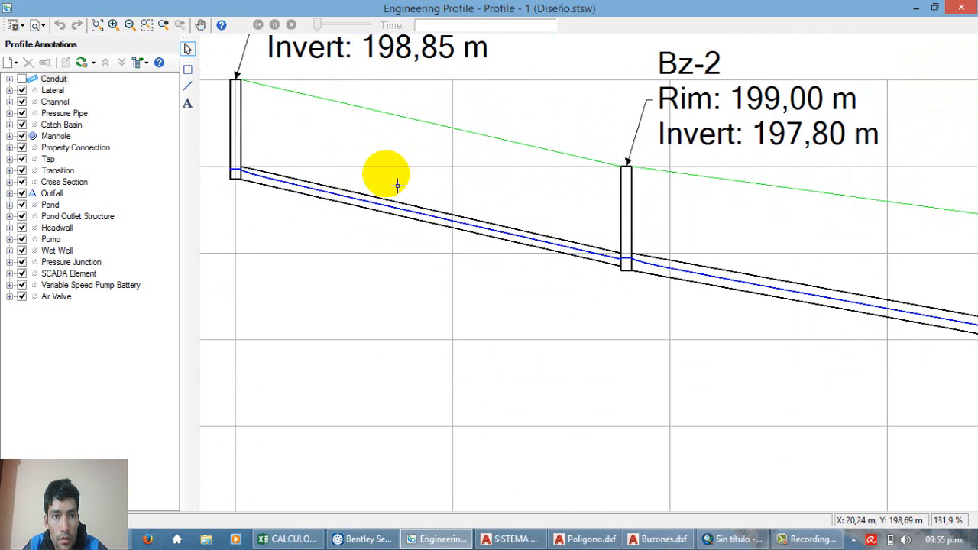
{"action": "left_click", "coordinate": [200, 24]}
{"action": "left_click_drag", "start_coordinate": [555, 235], "coordinate": [557, 290]}
{"action": "scroll", "coordinate": [393, 280], "scroll_direction": "up", "scroll_amount": 5}
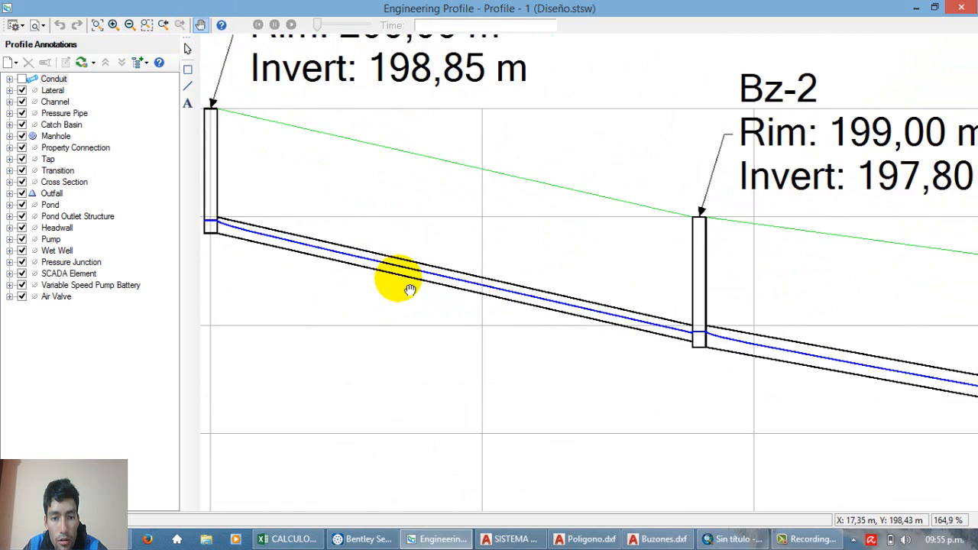
{"action": "scroll", "coordinate": [400, 267], "scroll_direction": "up", "scroll_amount": 2}
{"action": "scroll", "coordinate": [410, 244], "scroll_direction": "down", "scroll_amount": 5}
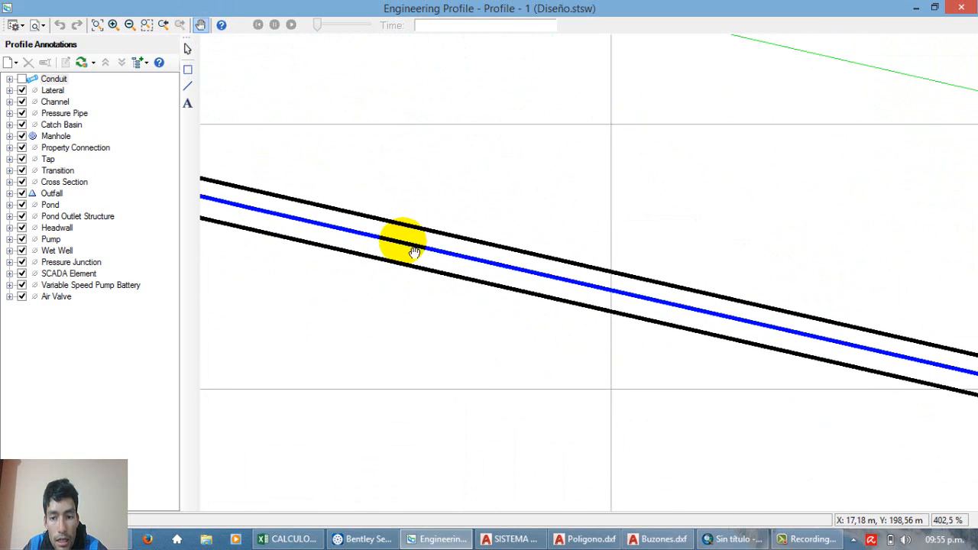
Step: Follow the profile downstream to Bz-3 and examine how the hydraulic grade line enters and leaves the manhole
{"action": "left_click_drag", "start_coordinate": [625, 285], "coordinate": [433, 256]}
{"action": "left_click_drag", "start_coordinate": [792, 293], "coordinate": [461, 242]}
{"action": "mouse_move", "coordinate": [724, 362]}
{"action": "left_mouse_down"}
{"action": "mouse_move", "coordinate": [470, 246]}
{"action": "mouse_move", "coordinate": [556, 300]}
{"action": "left_mouse_up"}
{"action": "scroll", "coordinate": [367, 210], "scroll_direction": "up", "scroll_amount": 5}
{"action": "scroll", "coordinate": [420, 200], "scroll_direction": "up", "scroll_amount": 5}
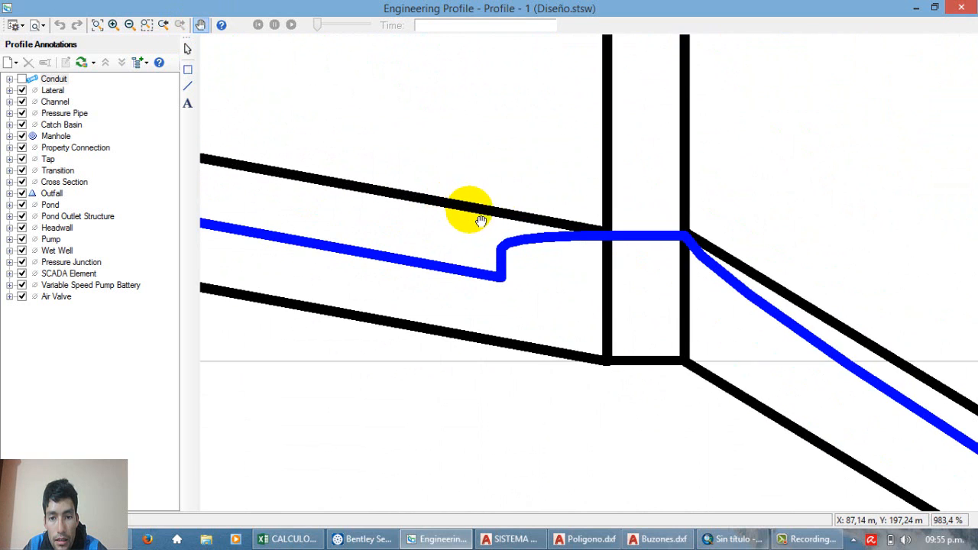
{"action": "scroll", "coordinate": [501, 237], "scroll_direction": "down", "scroll_amount": 4}
{"action": "scroll", "coordinate": [508, 239], "scroll_direction": "down", "scroll_amount": 3}
{"action": "left_click_drag", "start_coordinate": [585, 278], "coordinate": [603, 330]}
{"action": "scroll", "coordinate": [542, 311], "scroll_direction": "up", "scroll_amount": 7}
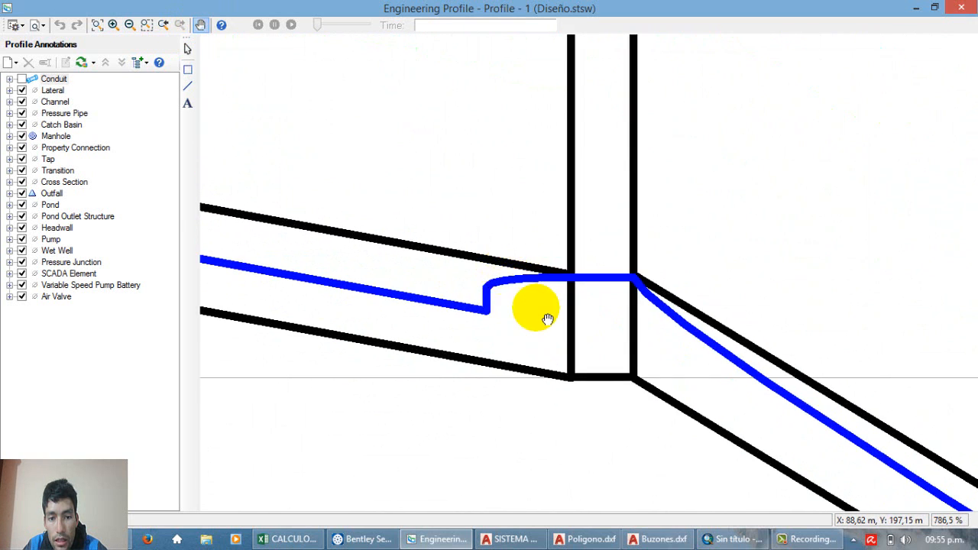
{"action": "scroll", "coordinate": [618, 221], "scroll_direction": "down", "scroll_amount": 5}
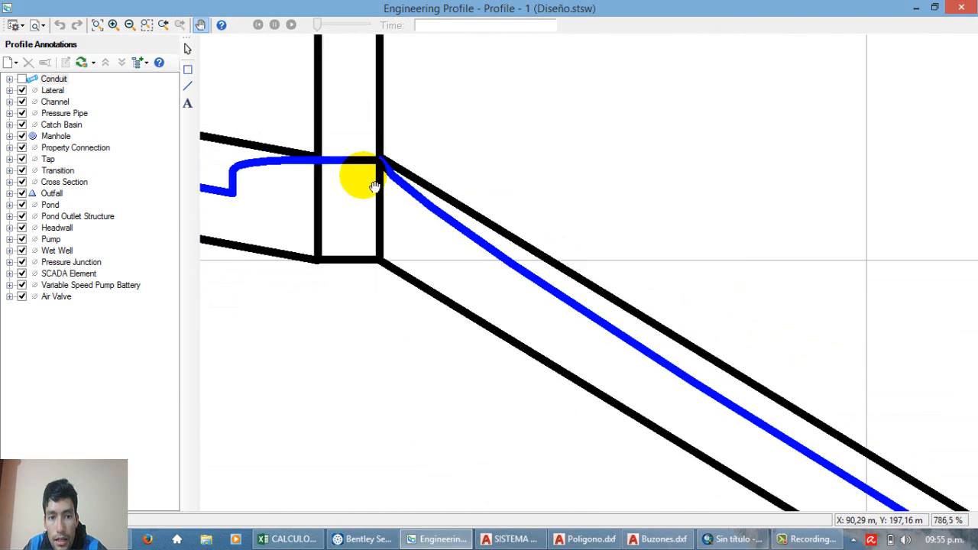
Step: Trace the hydraulic grade line down the steep reach from Bz-3 through Bz-4, Bz-5 and Bz-6 to Bz-7
{"action": "scroll", "coordinate": [345, 167], "scroll_direction": "down", "scroll_amount": 1}
{"action": "left_click_drag", "start_coordinate": [701, 442], "coordinate": [489, 295]}
{"action": "left_click_drag", "start_coordinate": [692, 398], "coordinate": [382, 191]}
{"action": "left_click_drag", "start_coordinate": [730, 361], "coordinate": [537, 282]}
{"action": "left_click_drag", "start_coordinate": [651, 357], "coordinate": [446, 268]}
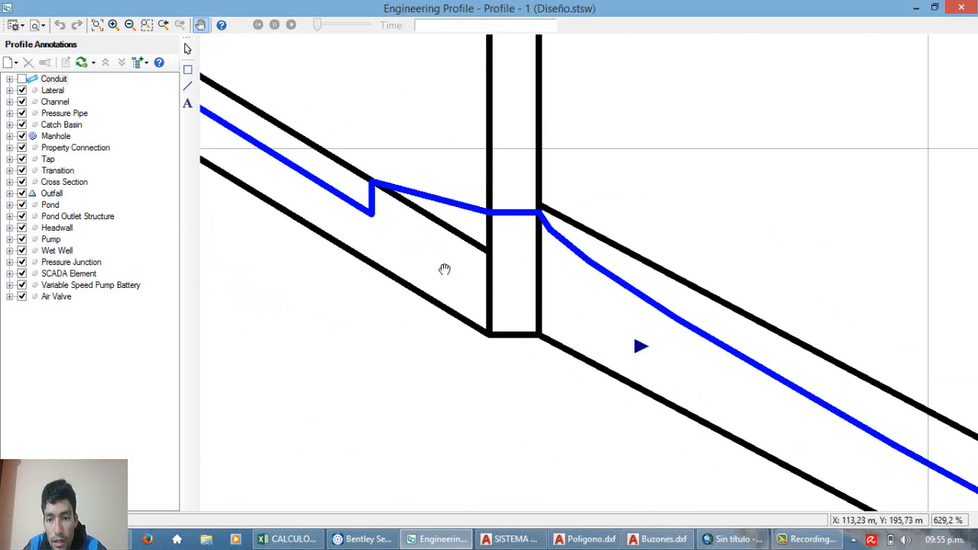
{"action": "scroll", "coordinate": [443, 264], "scroll_direction": "down", "scroll_amount": 6}
{"action": "left_click_drag", "start_coordinate": [629, 334], "coordinate": [511, 255]}
{"action": "scroll", "coordinate": [558, 305], "scroll_direction": "up", "scroll_amount": 4}
{"action": "mouse_move", "coordinate": [767, 380]}
{"action": "left_mouse_down"}
{"action": "mouse_move", "coordinate": [442, 195]}
{"action": "mouse_move", "coordinate": [444, 225]}
{"action": "left_mouse_up"}
{"action": "left_click_drag", "start_coordinate": [832, 375], "coordinate": [484, 192]}
{"action": "left_click_drag", "start_coordinate": [717, 386], "coordinate": [451, 178]}
{"action": "left_click_drag", "start_coordinate": [682, 350], "coordinate": [352, 269]}
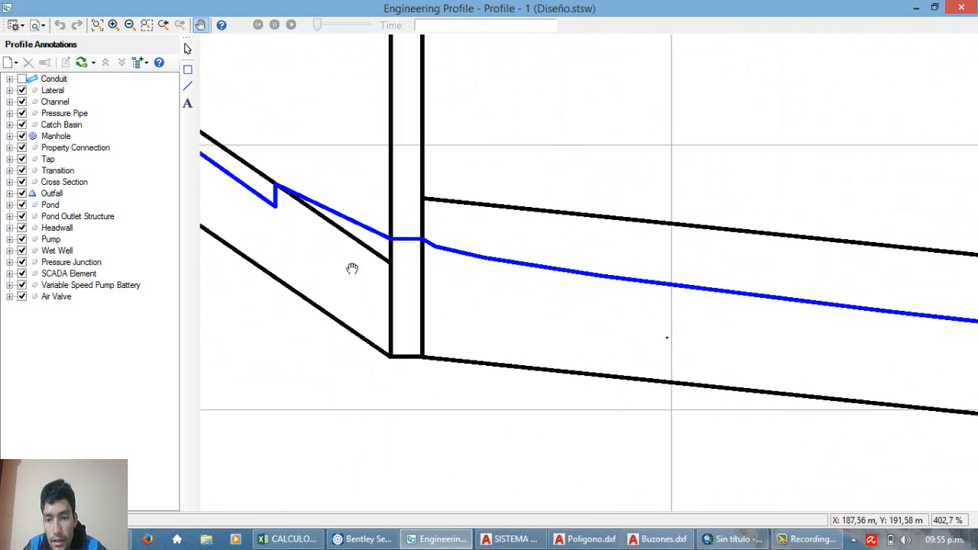
Step: Inspect the flow level in the final conduit between manhole Bz-7 and the PTAR outfall
{"action": "mouse_move", "coordinate": [745, 349]}
{"action": "left_mouse_down"}
{"action": "mouse_move", "coordinate": [455, 315]}
{"action": "mouse_move", "coordinate": [688, 367]}
{"action": "left_mouse_up"}
{"action": "scroll", "coordinate": [449, 296], "scroll_direction": "down", "scroll_amount": 4}
{"action": "scroll", "coordinate": [451, 296], "scroll_direction": "up", "scroll_amount": 2}
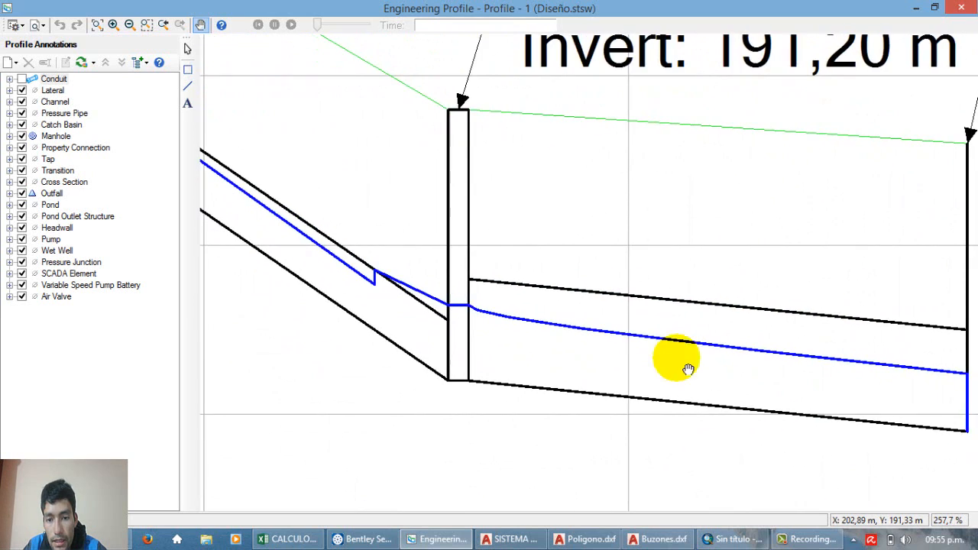
{"action": "scroll", "coordinate": [535, 316], "scroll_direction": "up", "scroll_amount": 2}
{"action": "scroll", "coordinate": [542, 321], "scroll_direction": "down", "scroll_amount": 4}
{"action": "scroll", "coordinate": [551, 325], "scroll_direction": "up", "scroll_amount": 2}
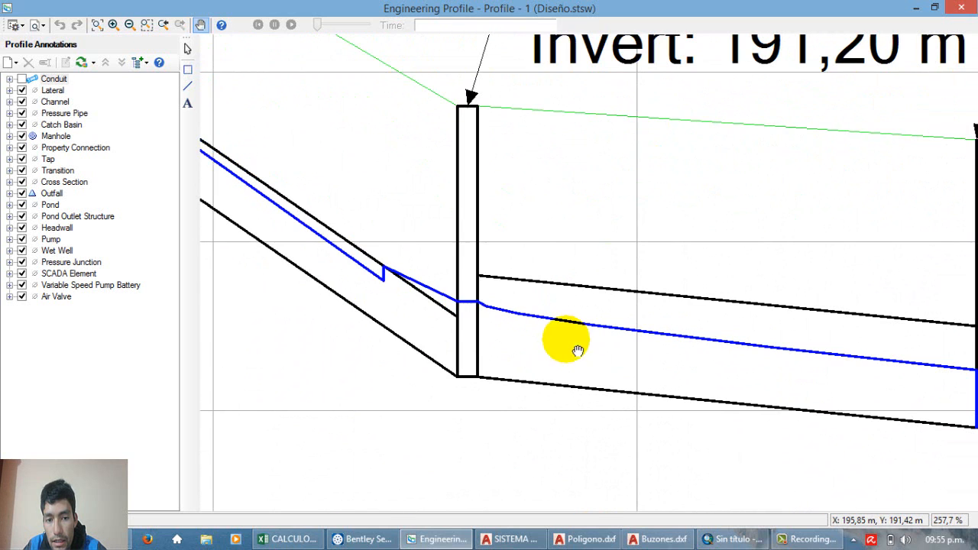
{"action": "scroll", "coordinate": [585, 328], "scroll_direction": "down", "scroll_amount": 2}
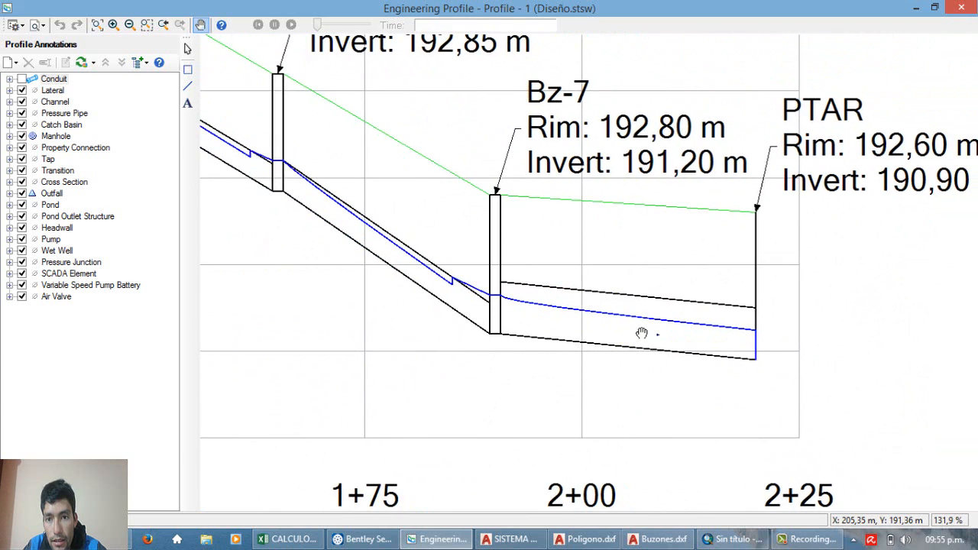
{"action": "scroll", "coordinate": [655, 332], "scroll_direction": "up", "scroll_amount": 2}
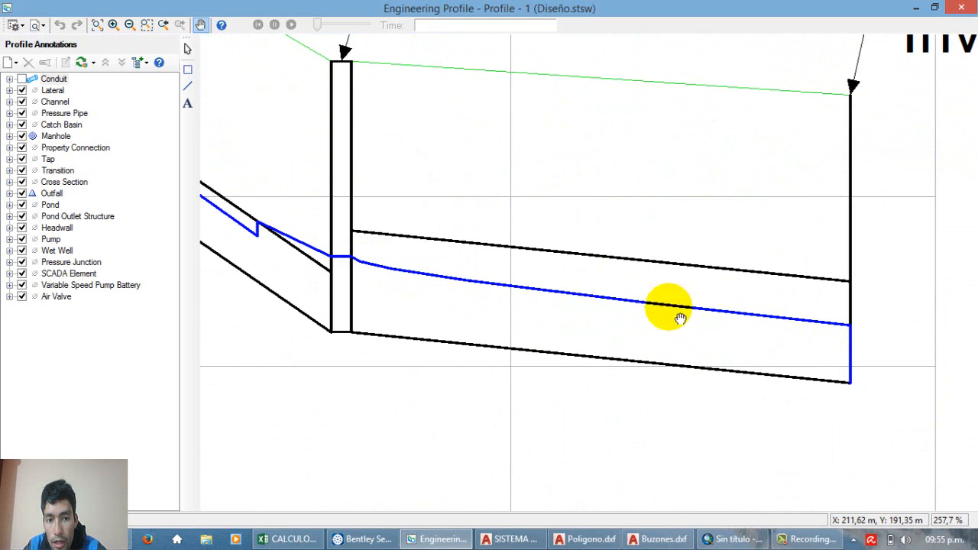
Step: Trace the profile back upstream from the PTAR outfall to Bz-2, checking the grade line at each manhole
{"action": "left_click_drag", "start_coordinate": [421, 273], "coordinate": [720, 439]}
{"action": "left_click_drag", "start_coordinate": [392, 263], "coordinate": [740, 456]}
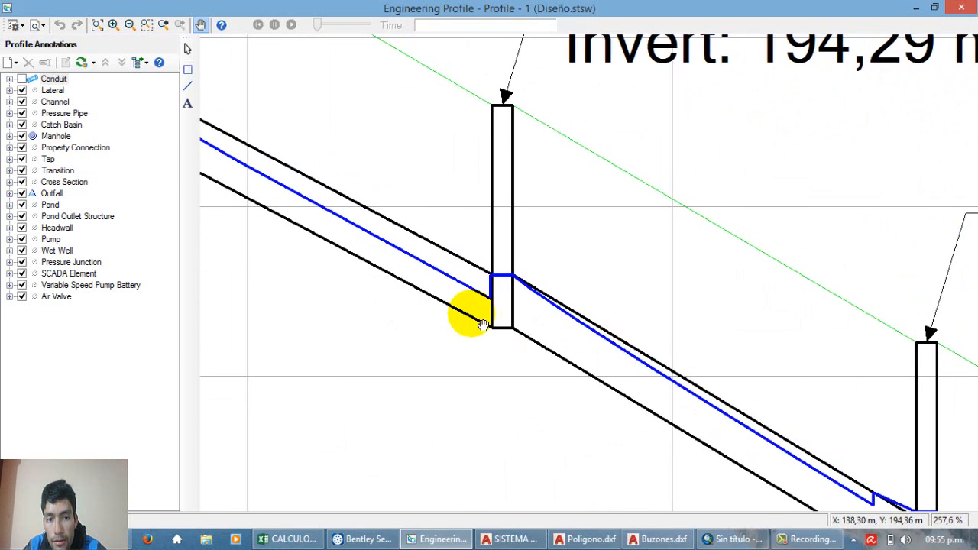
{"action": "left_click_drag", "start_coordinate": [484, 324], "coordinate": [740, 442]}
{"action": "left_click_drag", "start_coordinate": [553, 321], "coordinate": [732, 398]}
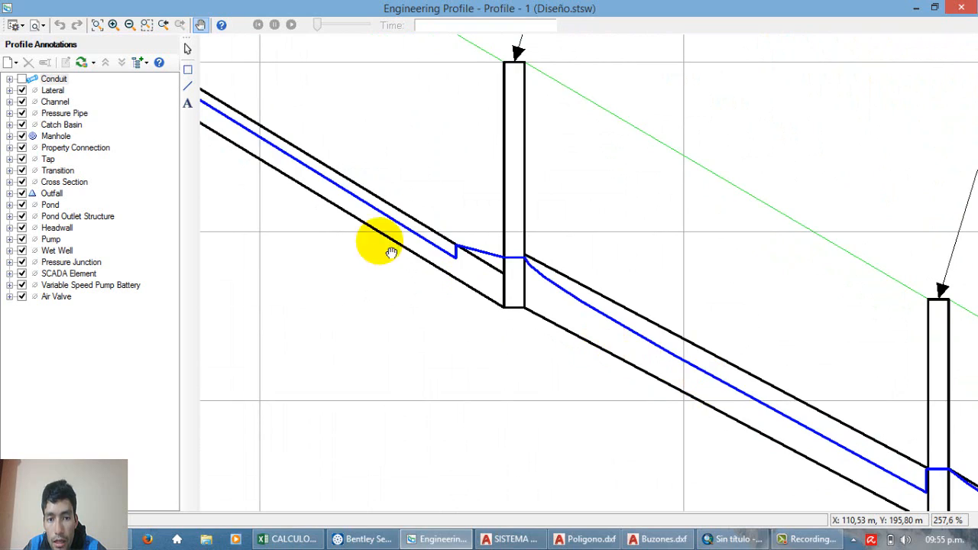
{"action": "left_click_drag", "start_coordinate": [382, 244], "coordinate": [756, 457]}
{"action": "left_click_drag", "start_coordinate": [396, 223], "coordinate": [776, 274]}
{"action": "left_click_drag", "start_coordinate": [329, 229], "coordinate": [801, 439]}
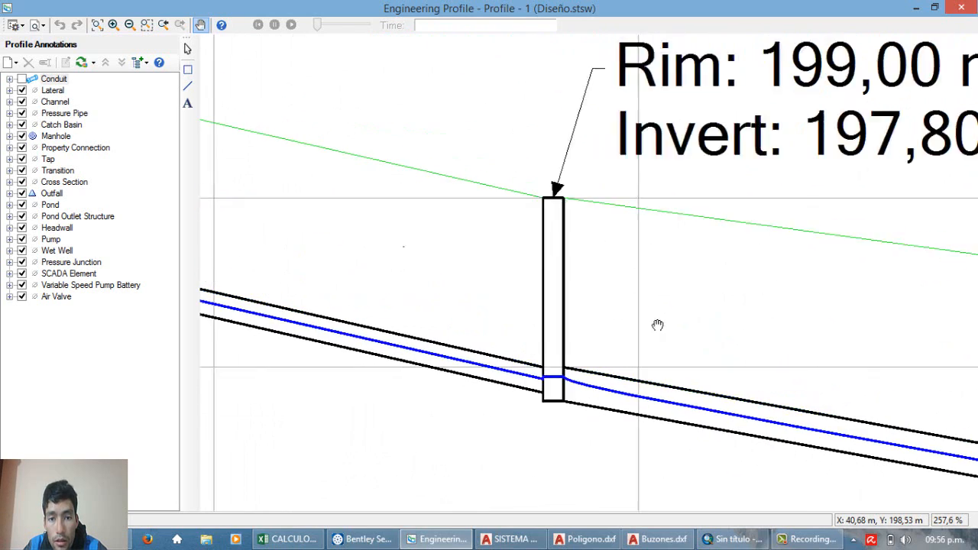
Step: Review the complete engineering profile from Bz-1 to PTAR, comparing the ground line, conduits and hydraulic grade line
{"action": "scroll", "coordinate": [657, 325], "scroll_direction": "down", "scroll_amount": 10}
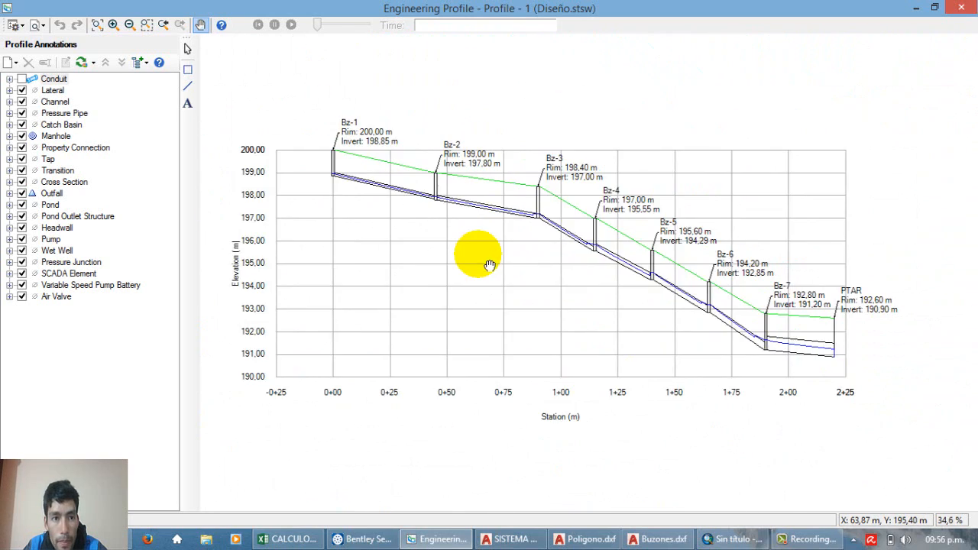
{"action": "left_click_drag", "start_coordinate": [420, 280], "coordinate": [472, 293]}
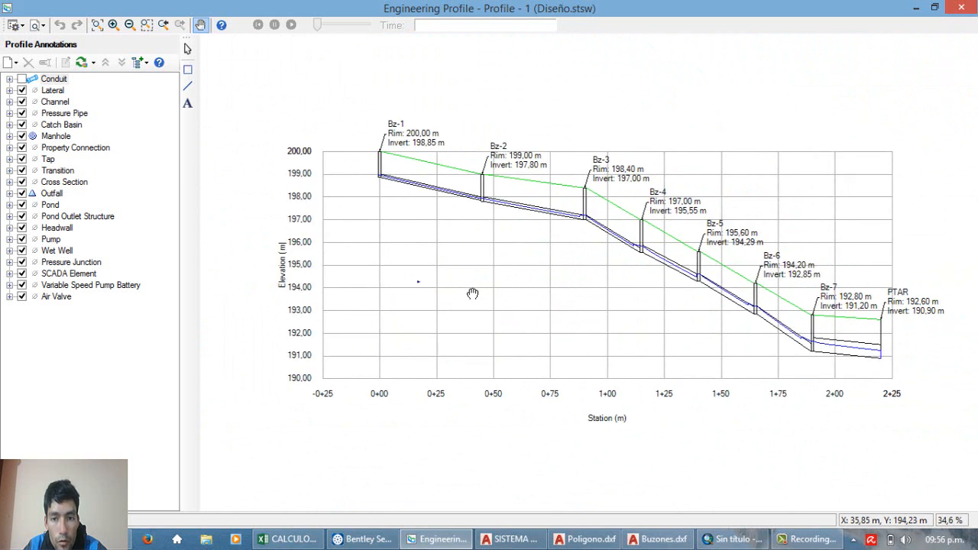
{"action": "scroll", "coordinate": [473, 293], "scroll_direction": "up", "scroll_amount": 1}
{"action": "scroll", "coordinate": [471, 295], "scroll_direction": "down", "scroll_amount": 1}
{"action": "left_click_drag", "start_coordinate": [620, 295], "coordinate": [572, 293]}
{"action": "scroll", "coordinate": [575, 225], "scroll_direction": "up", "scroll_amount": 1}
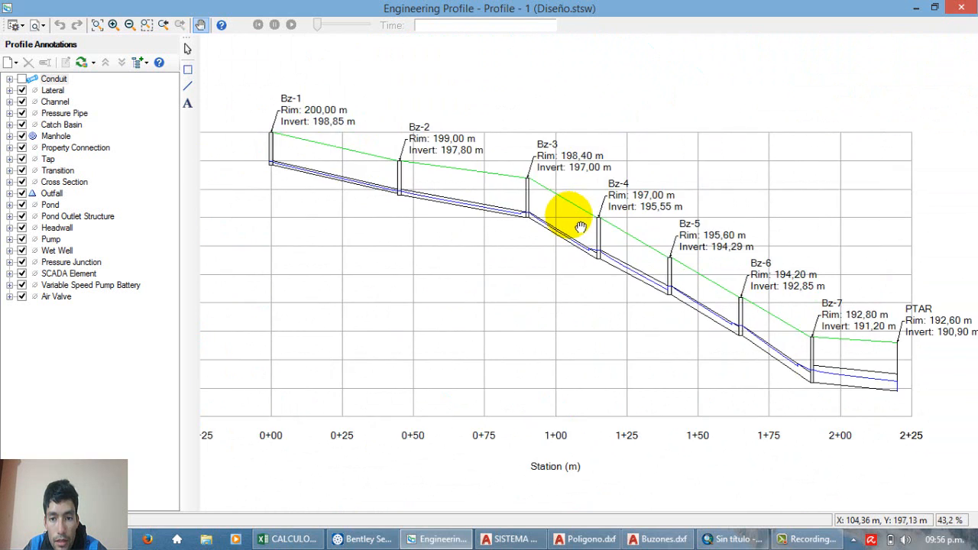
{"action": "scroll", "coordinate": [575, 221], "scroll_direction": "up", "scroll_amount": 1}
{"action": "scroll", "coordinate": [572, 218], "scroll_direction": "down", "scroll_amount": 1}
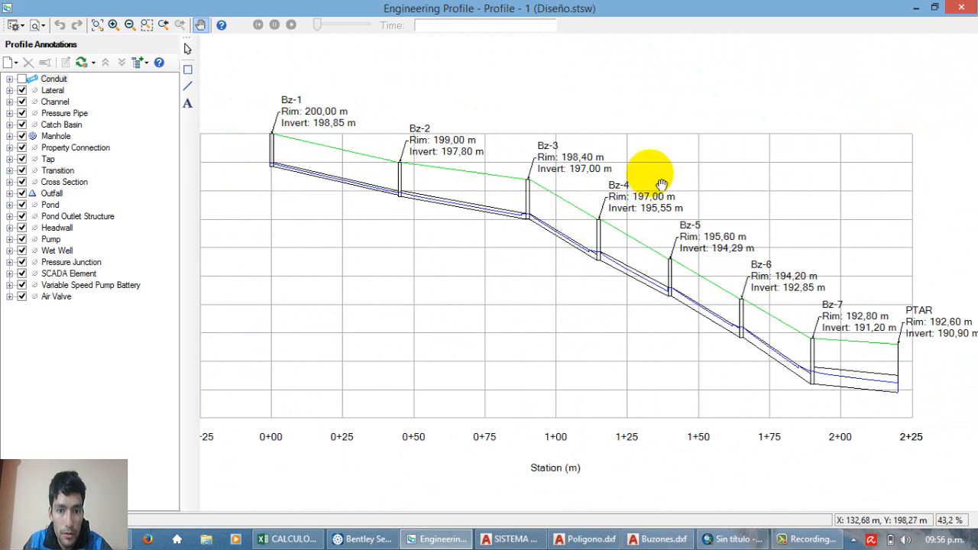
{"action": "scroll", "coordinate": [578, 218], "scroll_direction": "up", "scroll_amount": 2}
{"action": "scroll", "coordinate": [574, 221], "scroll_direction": "down", "scroll_amount": 3}
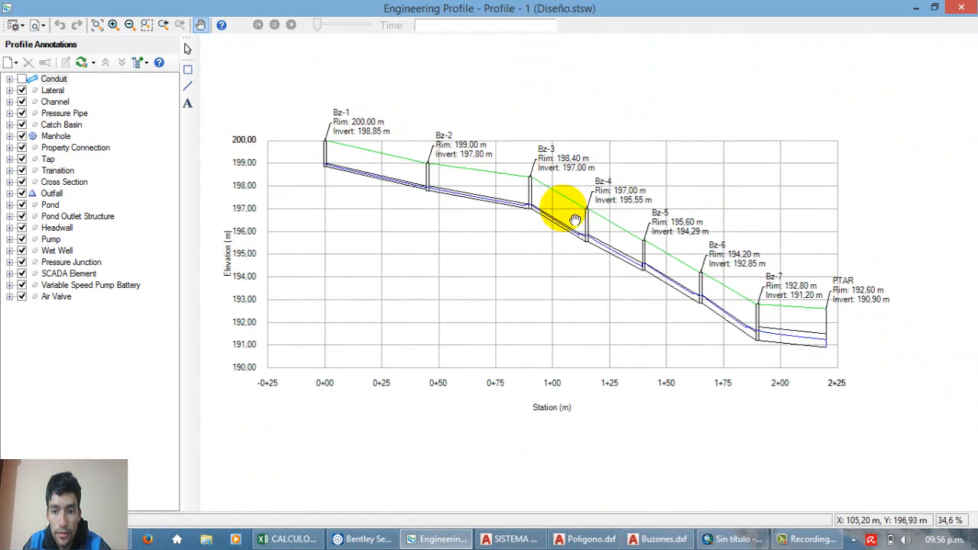
{"action": "scroll", "coordinate": [574, 221], "scroll_direction": "up", "scroll_amount": 3}
{"action": "scroll", "coordinate": [573, 245], "scroll_direction": "down", "scroll_amount": 2}
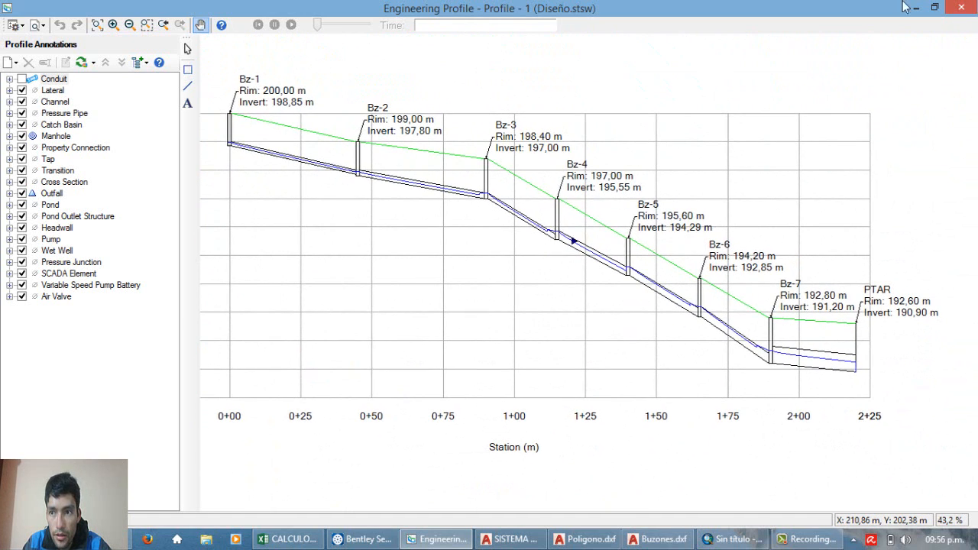
Step: Close the engineering profile and return to the network drawing
{"action": "left_click", "coordinate": [961, 7]}
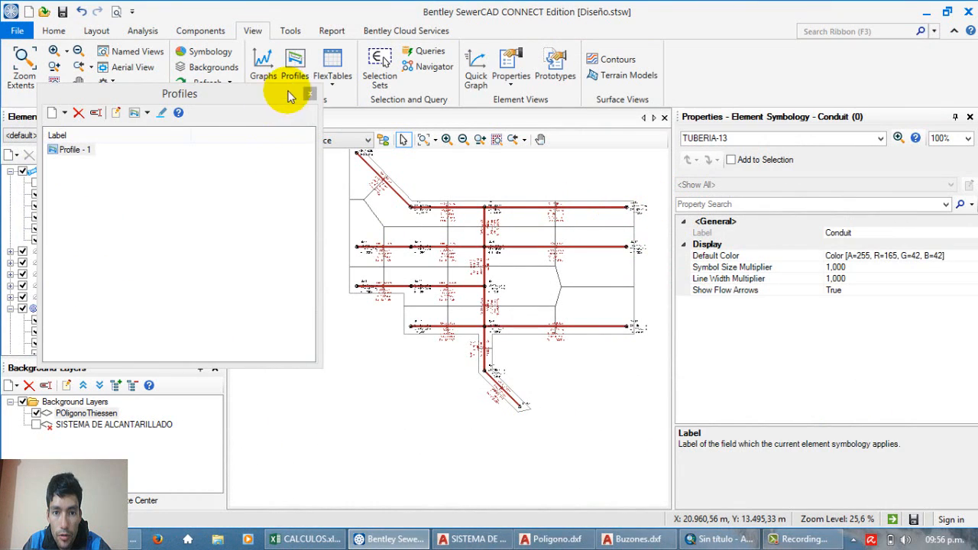
{"action": "left_click", "coordinate": [296, 80]}
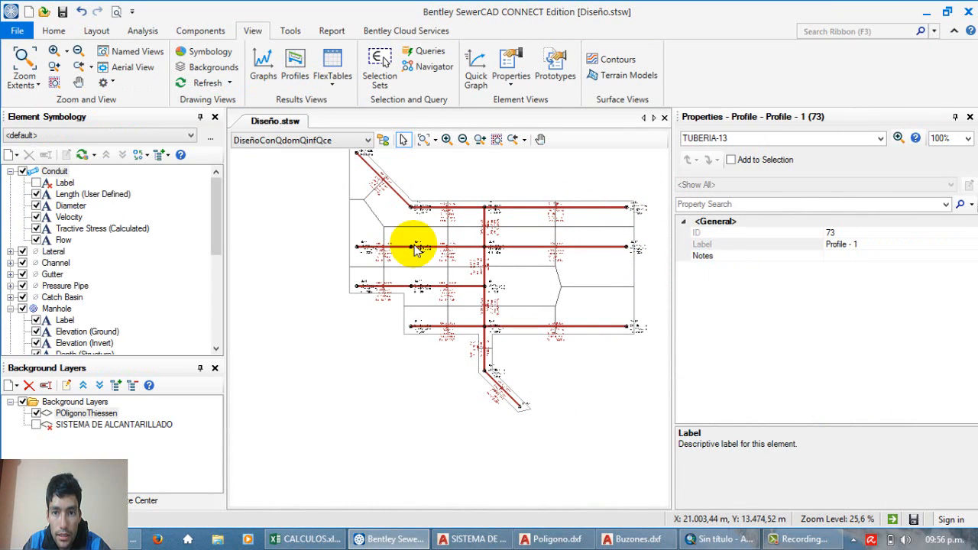